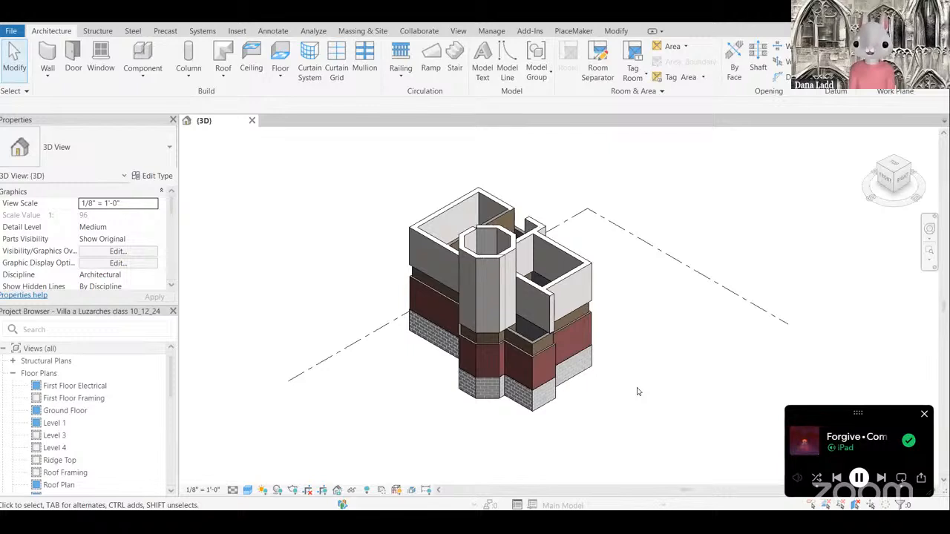
Step: Orbit the 3D model to see the villa's front side, and open the Ground Floor plan view
{"action": "scroll", "coordinate": [650, 345], "scroll_direction": "down", "scroll_amount": 1}
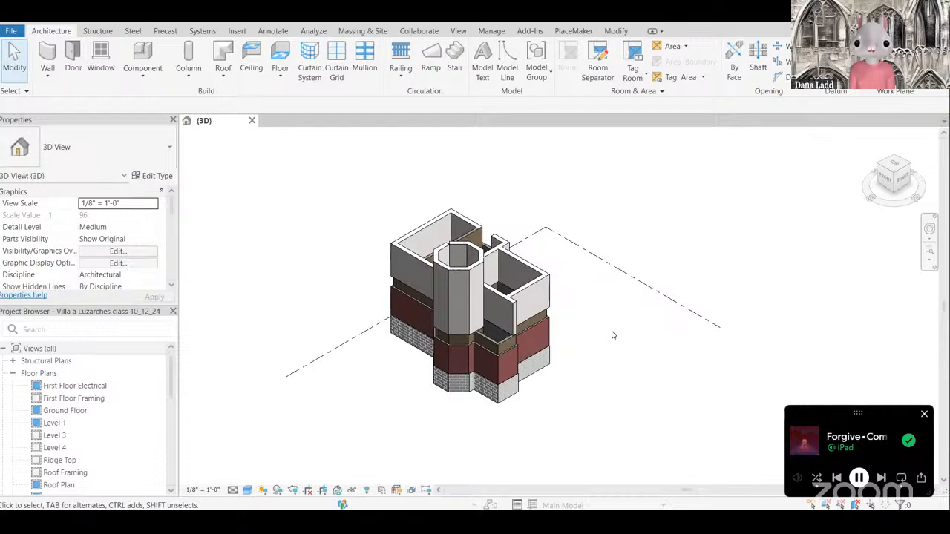
{"action": "scroll", "coordinate": [511, 281], "scroll_direction": "up", "scroll_amount": 1}
{"action": "middle_click_drag", "start_coordinate": [447, 419], "coordinate": [519, 372], "text": "shift"}
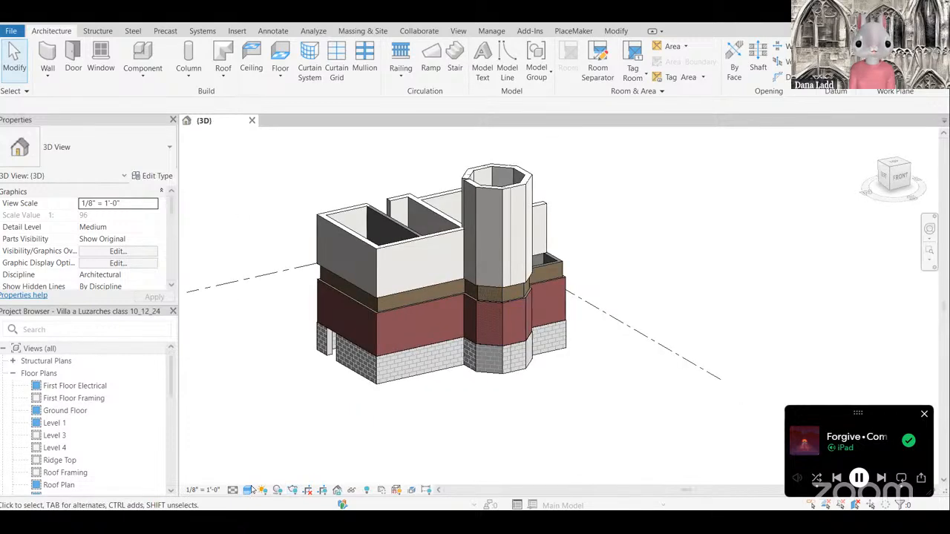
{"action": "double_click", "coordinate": [84, 412]}
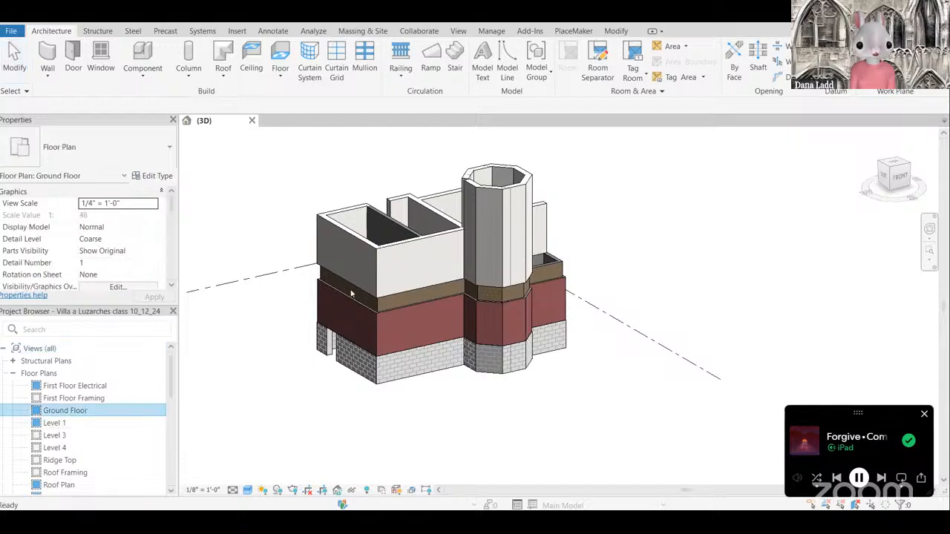
Step: Nudge the elevation sheet image and its vertical guide lines down toward the floor plan image, and clear the selection
{"action": "left_click_drag", "start_coordinate": [330, 190], "coordinate": [511, 232]}
{"action": "key", "text": "Down"}
{"action": "key", "text": "Down"}
{"action": "key", "text": "Down"}
{"action": "key", "text": "Down"}
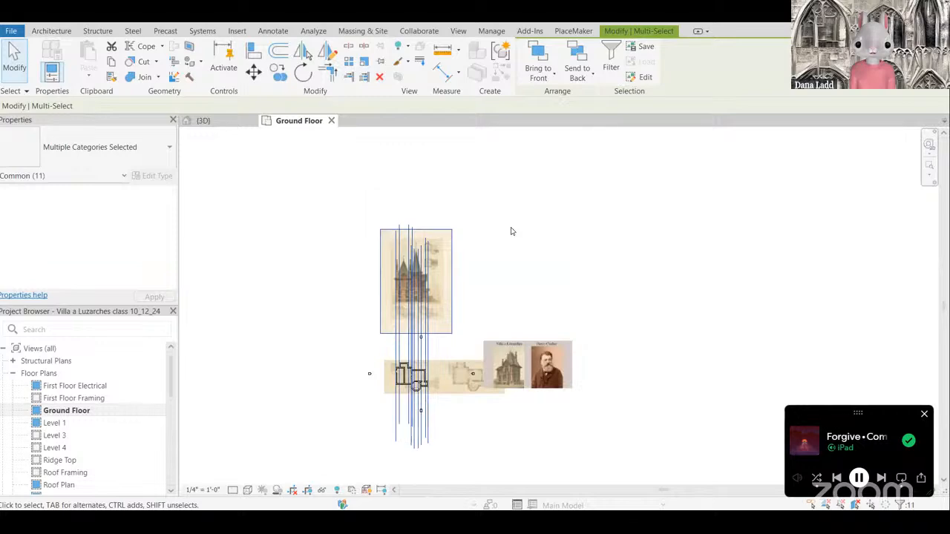
{"action": "left_click", "coordinate": [460, 411]}
Step: Move the picture with the villa view and architect portrait up, clear of the floor plan image
{"action": "scroll", "coordinate": [460, 410], "scroll_direction": "up", "scroll_amount": 3}
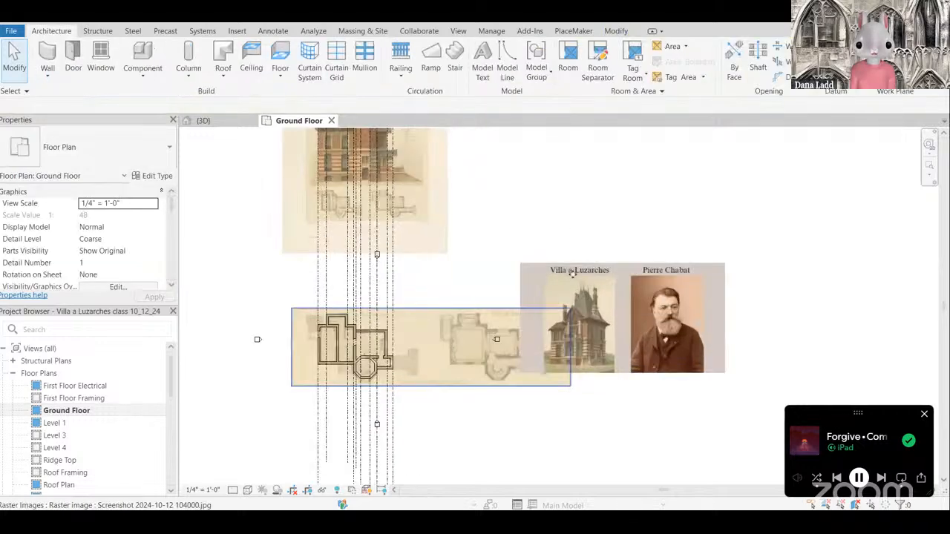
{"action": "scroll", "coordinate": [639, 366], "scroll_direction": "down", "scroll_amount": 1}
{"action": "left_click_drag", "start_coordinate": [611, 370], "coordinate": [573, 272]}
{"action": "key", "text": "Escape"}
{"action": "scroll", "coordinate": [643, 376], "scroll_direction": "down", "scroll_amount": 1}
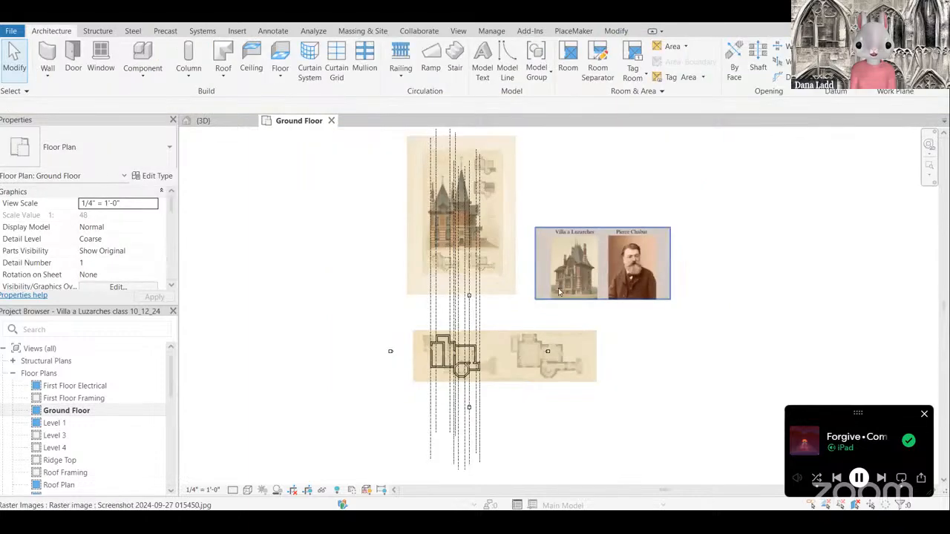
Step: Examine the villa's perspective picture, the windows on the elevation sheet, and the traced ground floor plan
{"action": "scroll", "coordinate": [559, 291], "scroll_direction": "up", "scroll_amount": 4}
{"action": "middle_click_drag", "start_coordinate": [596, 308], "coordinate": [592, 307]}
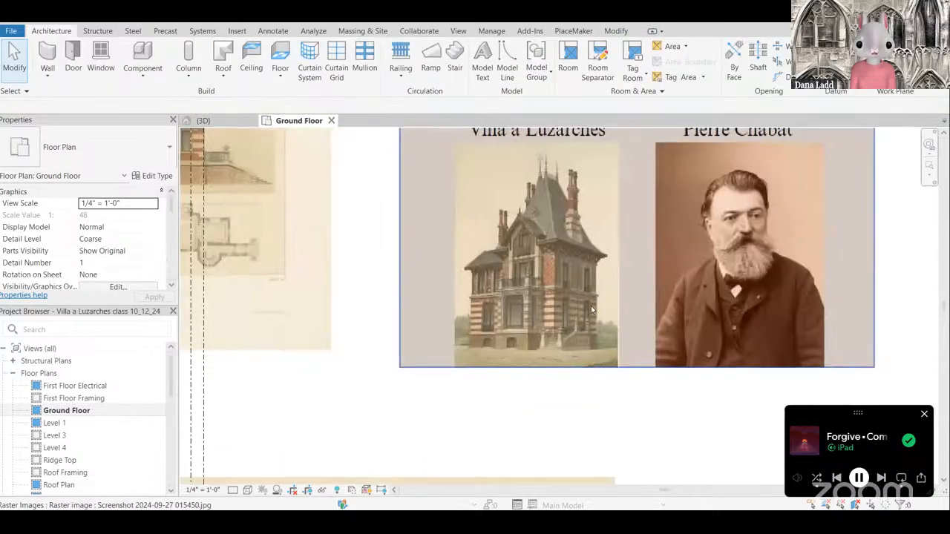
{"action": "scroll", "coordinate": [591, 309], "scroll_direction": "down", "scroll_amount": 3}
{"action": "scroll", "coordinate": [437, 269], "scroll_direction": "down", "scroll_amount": 1}
{"action": "scroll", "coordinate": [453, 260], "scroll_direction": "up", "scroll_amount": 2}
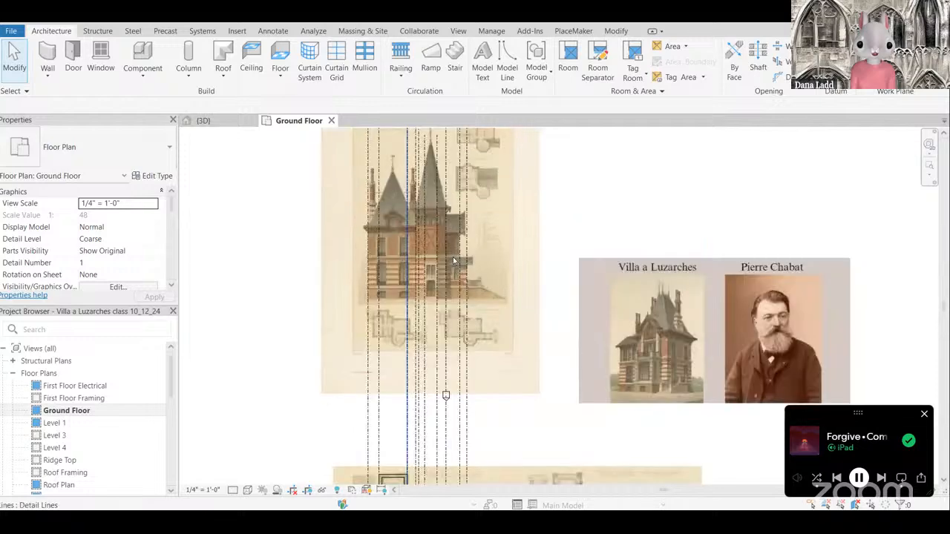
{"action": "scroll", "coordinate": [490, 306], "scroll_direction": "up", "scroll_amount": 4}
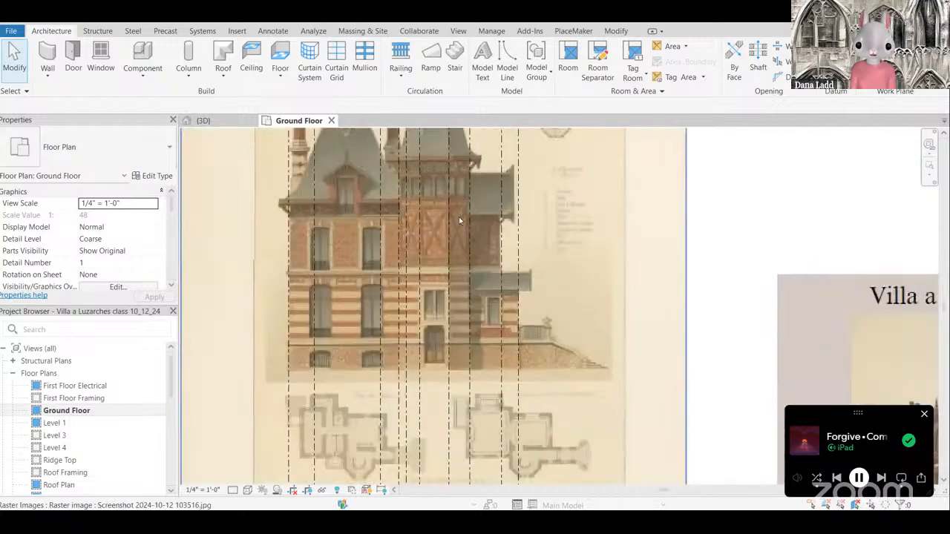
{"action": "scroll", "coordinate": [458, 220], "scroll_direction": "down", "scroll_amount": 4}
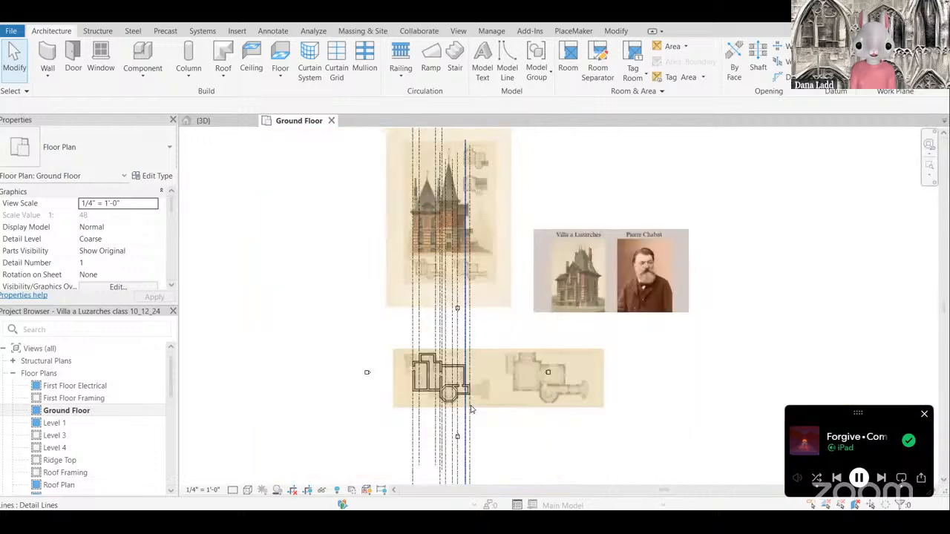
{"action": "scroll", "coordinate": [470, 409], "scroll_direction": "up", "scroll_amount": 4}
{"action": "scroll", "coordinate": [471, 409], "scroll_direction": "up", "scroll_amount": 2}
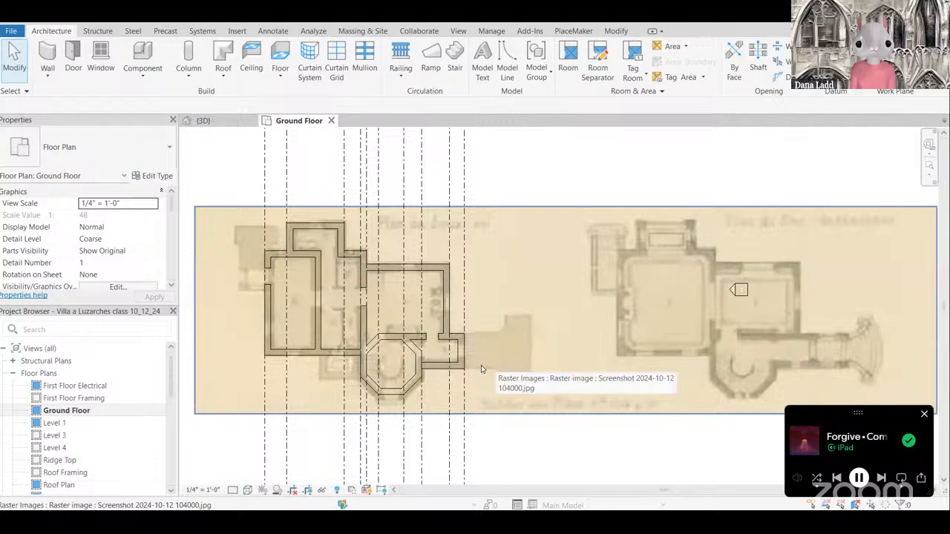
{"action": "scroll", "coordinate": [481, 366], "scroll_direction": "down", "scroll_amount": 4}
{"action": "scroll", "coordinate": [403, 219], "scroll_direction": "up", "scroll_amount": 3}
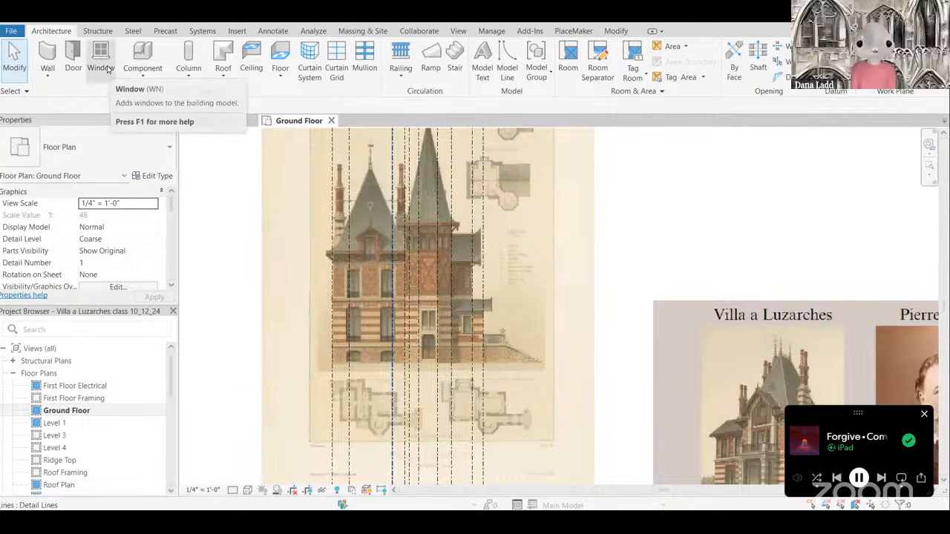
Step: Place a 57" x 72" Window-Casement-Double about 4'-0" from the lower-left corner in the front wall, and check it in 3D
{"action": "left_click", "coordinate": [108, 68]}
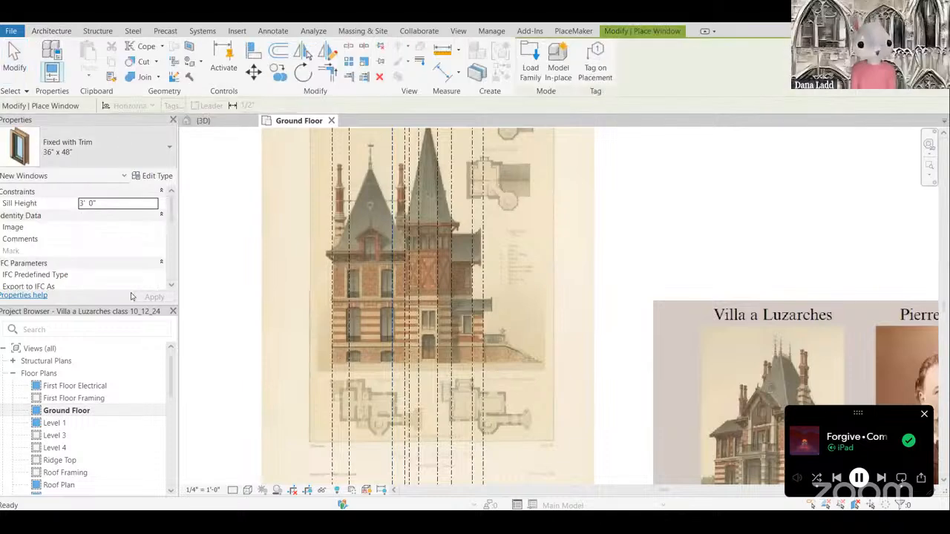
{"action": "left_click", "coordinate": [111, 147]}
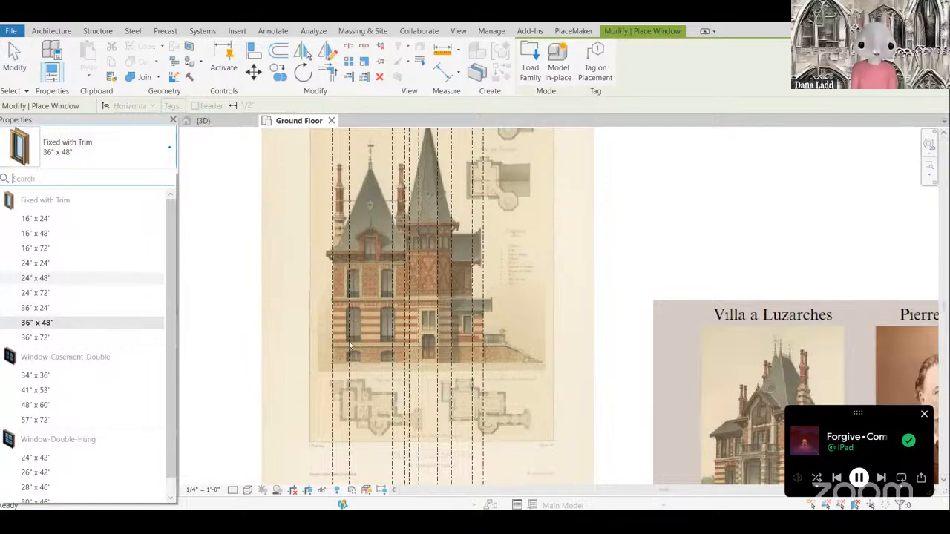
{"action": "left_click", "coordinate": [62, 421]}
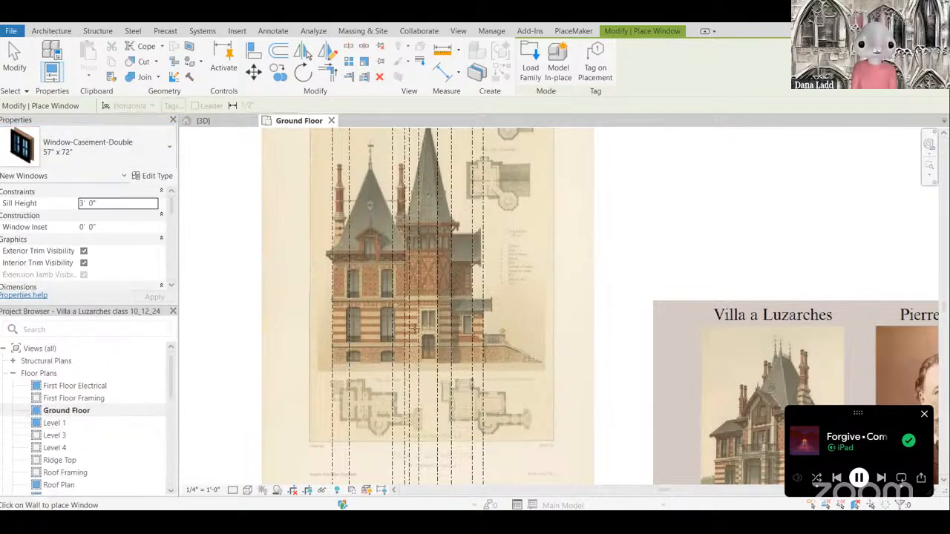
{"action": "scroll", "coordinate": [415, 328], "scroll_direction": "down", "scroll_amount": 5}
{"action": "scroll", "coordinate": [375, 252], "scroll_direction": "up", "scroll_amount": 3}
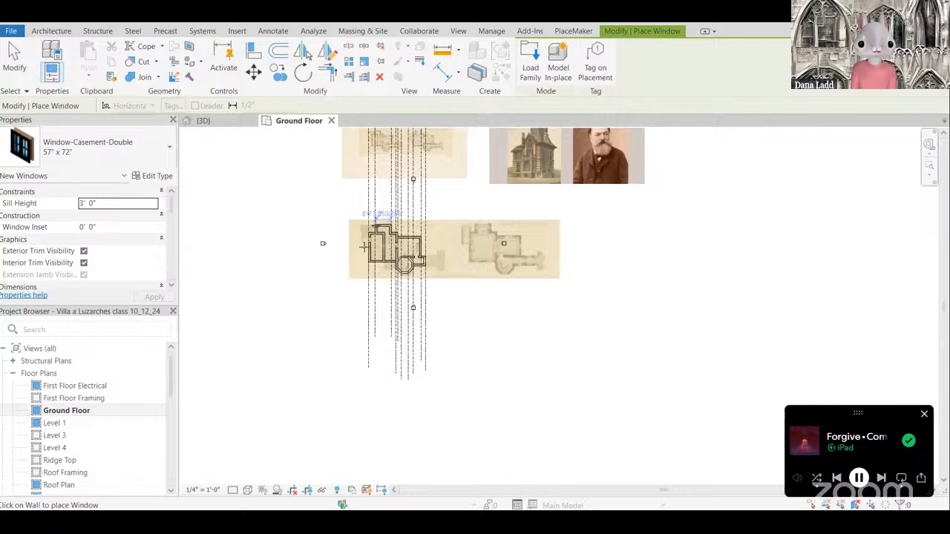
{"action": "scroll", "coordinate": [365, 248], "scroll_direction": "up", "scroll_amount": 6}
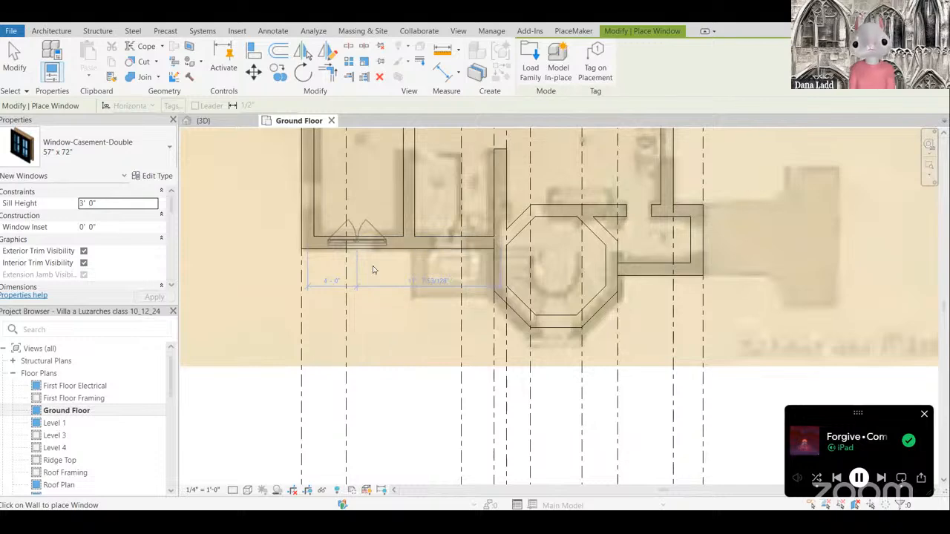
{"action": "scroll", "coordinate": [381, 327], "scroll_direction": "down", "scroll_amount": 2}
{"action": "left_click", "coordinate": [224, 118]}
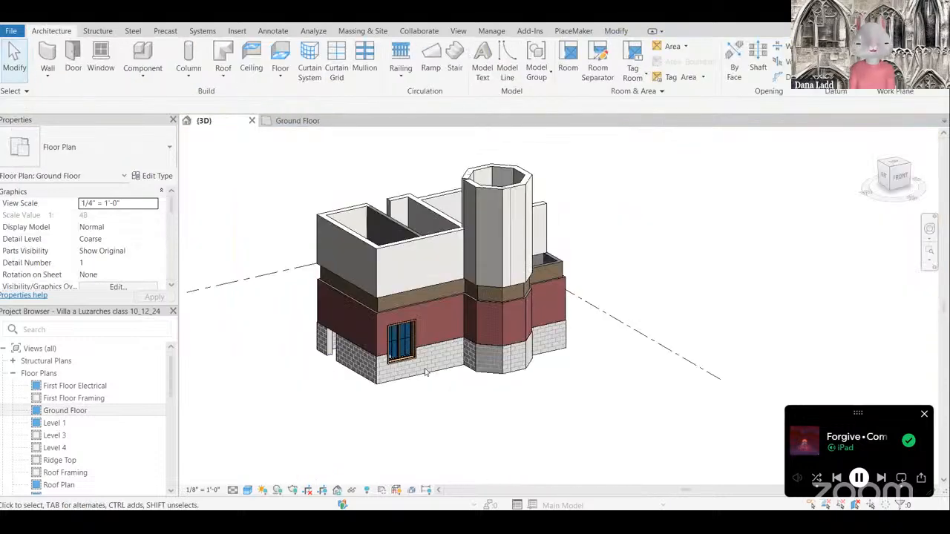
{"action": "scroll", "coordinate": [415, 381], "scroll_direction": "up", "scroll_amount": 2}
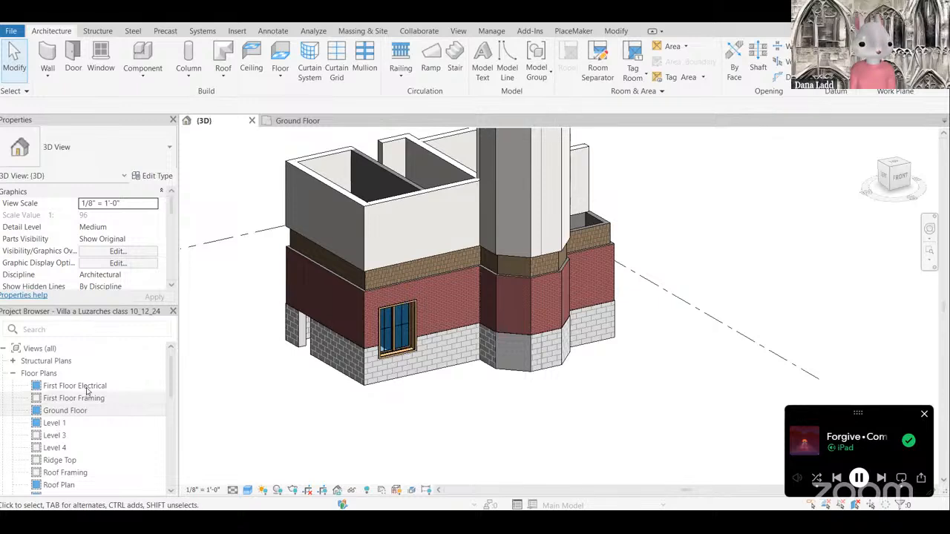
Step: Open the North and South building elevations, keeping only the South elevation open
{"action": "scroll", "coordinate": [78, 430], "scroll_direction": "down", "scroll_amount": 4}
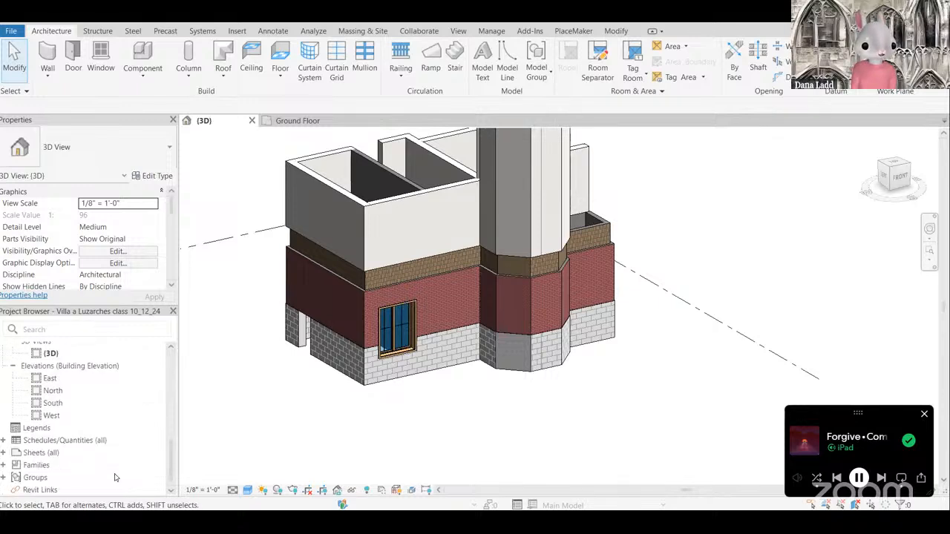
{"action": "scroll", "coordinate": [71, 464], "scroll_direction": "up", "scroll_amount": 2}
{"action": "double_click", "coordinate": [65, 452]}
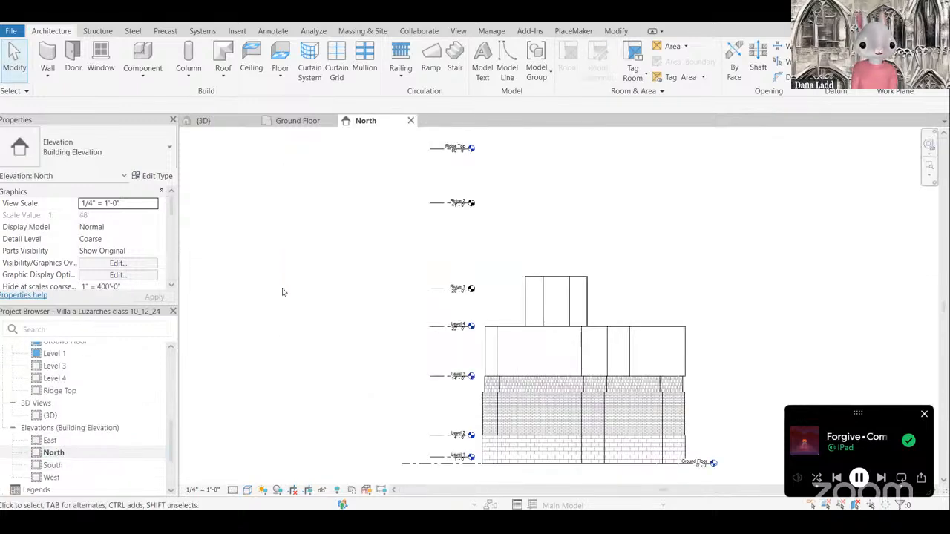
{"action": "scroll", "coordinate": [282, 290], "scroll_direction": "down", "scroll_amount": 3}
{"action": "scroll", "coordinate": [69, 430], "scroll_direction": "up", "scroll_amount": 3}
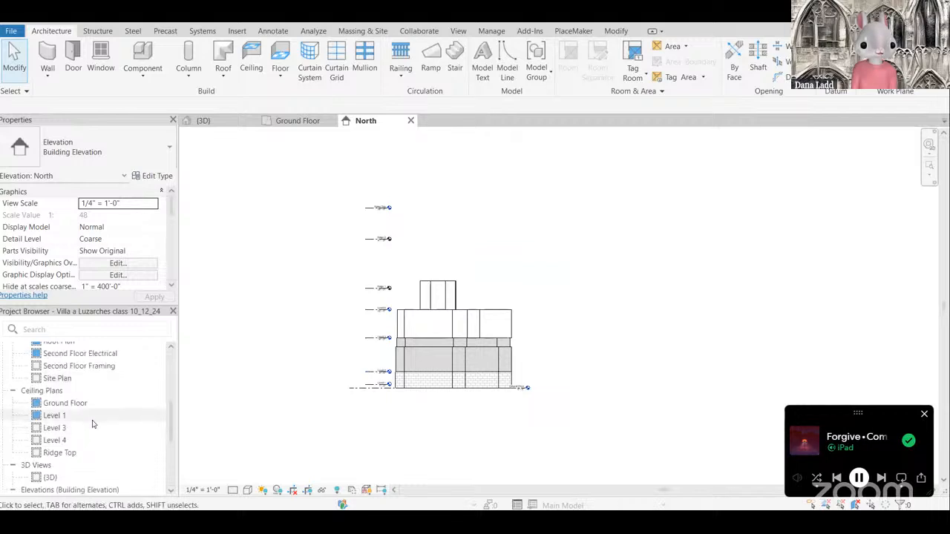
{"action": "scroll", "coordinate": [104, 415], "scroll_direction": "up", "scroll_amount": 3}
{"action": "scroll", "coordinate": [104, 414], "scroll_direction": "down", "scroll_amount": 4}
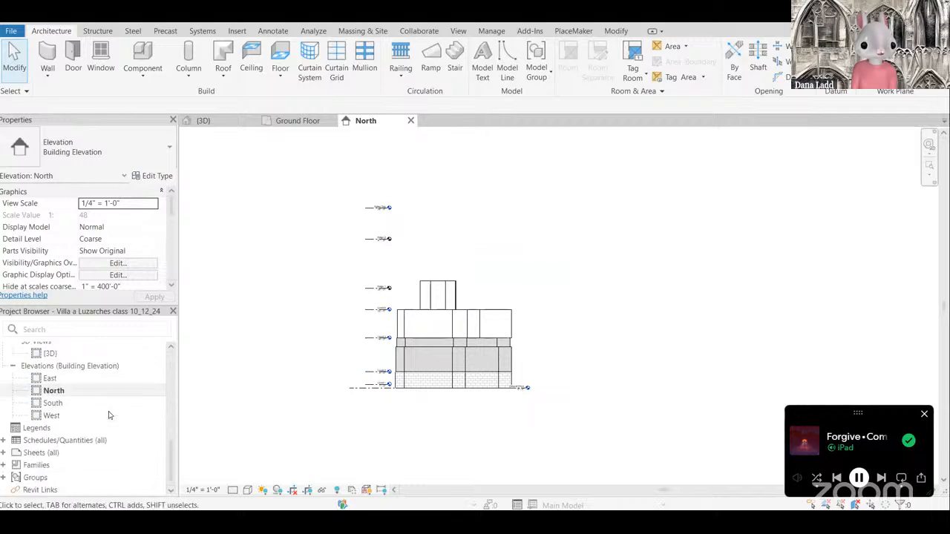
{"action": "double_click", "coordinate": [72, 405]}
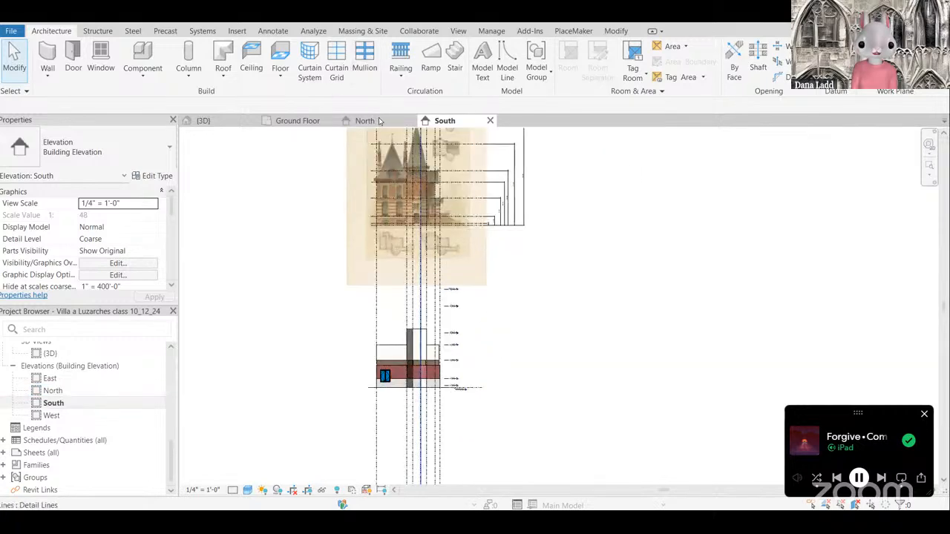
{"action": "left_click", "coordinate": [404, 122]}
{"action": "scroll", "coordinate": [512, 300], "scroll_direction": "up", "scroll_amount": 1}
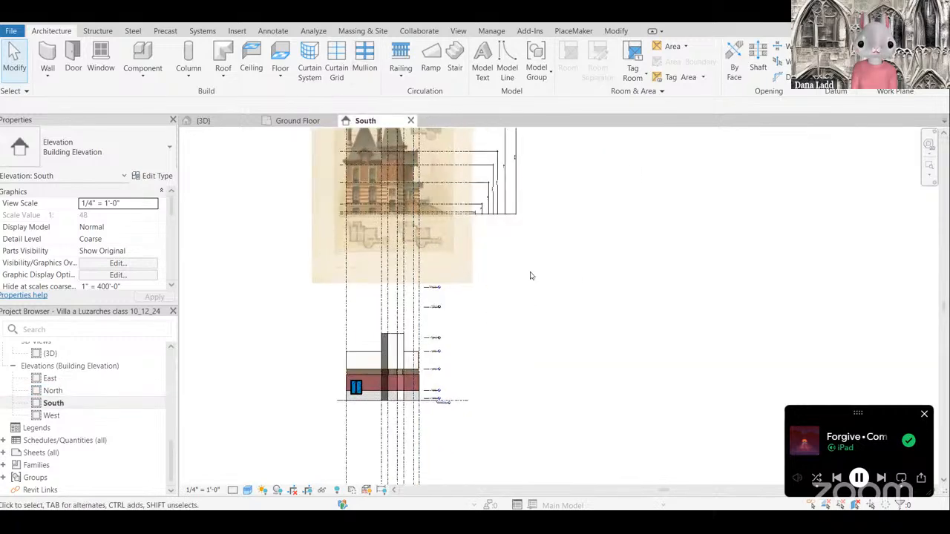
Step: Examine the basement and main-floor windows on the reference elevation image in the South view
{"action": "scroll", "coordinate": [483, 296], "scroll_direction": "down", "scroll_amount": 2}
{"action": "scroll", "coordinate": [348, 263], "scroll_direction": "up", "scroll_amount": 1}
{"action": "scroll", "coordinate": [355, 290], "scroll_direction": "down", "scroll_amount": 2}
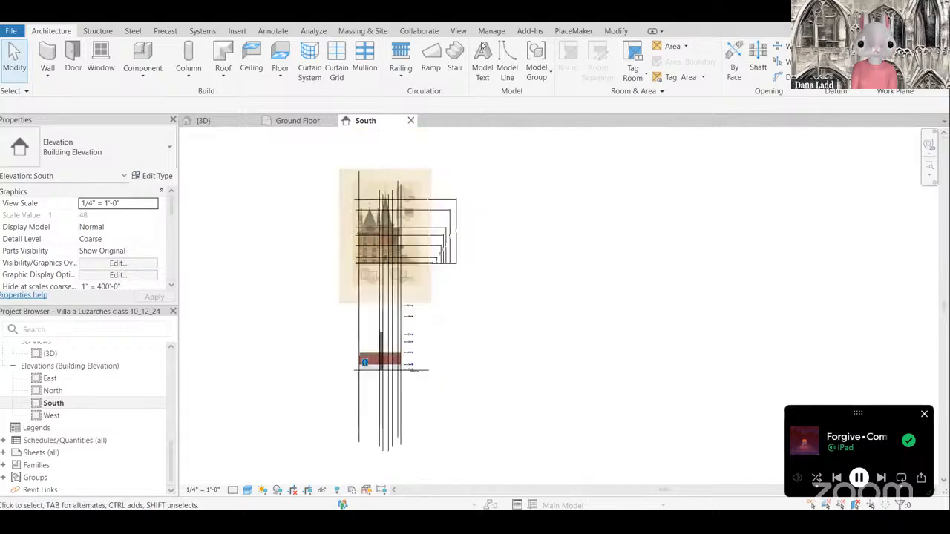
{"action": "scroll", "coordinate": [279, 297], "scroll_direction": "up", "scroll_amount": 2}
{"action": "scroll", "coordinate": [331, 305], "scroll_direction": "up", "scroll_amount": 1}
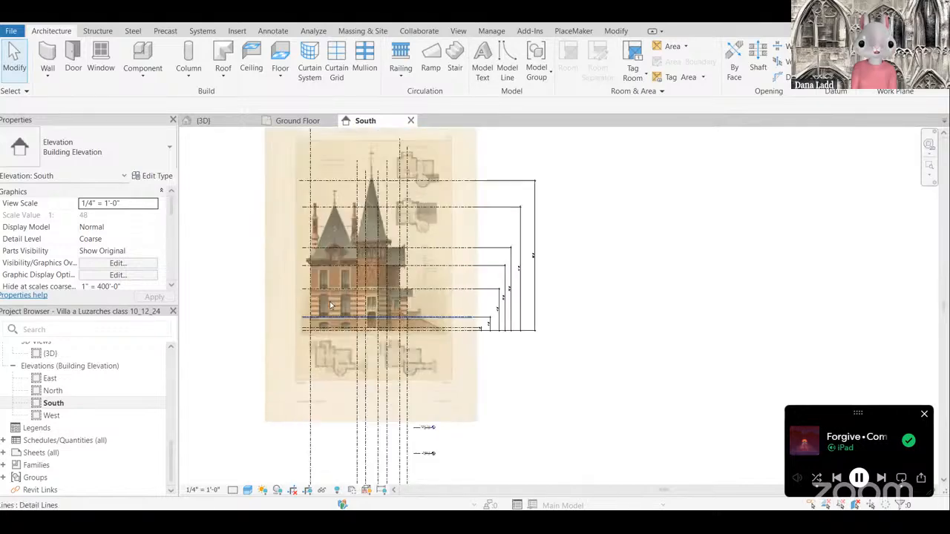
{"action": "scroll", "coordinate": [329, 317], "scroll_direction": "up", "scroll_amount": 1}
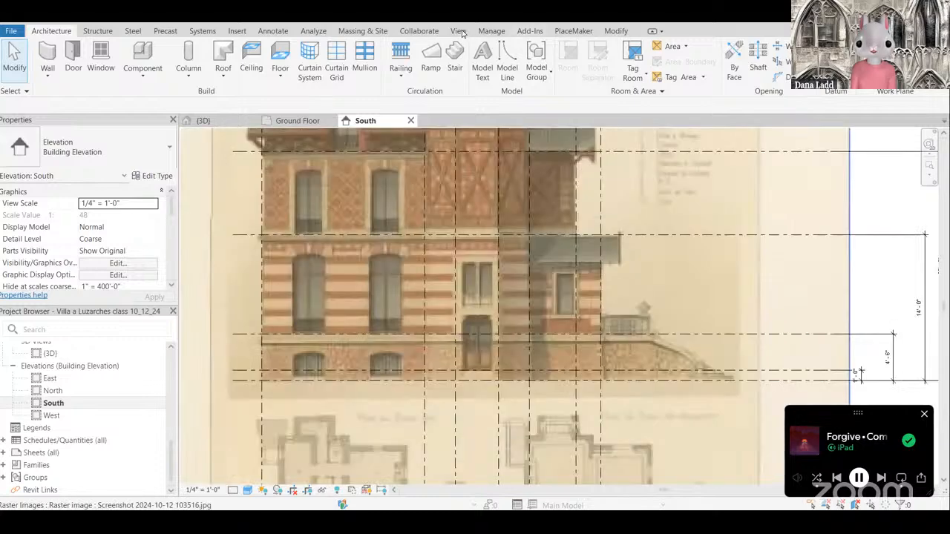
Step: Try to load a family from the Autodesk family library
{"action": "left_click", "coordinate": [490, 31]}
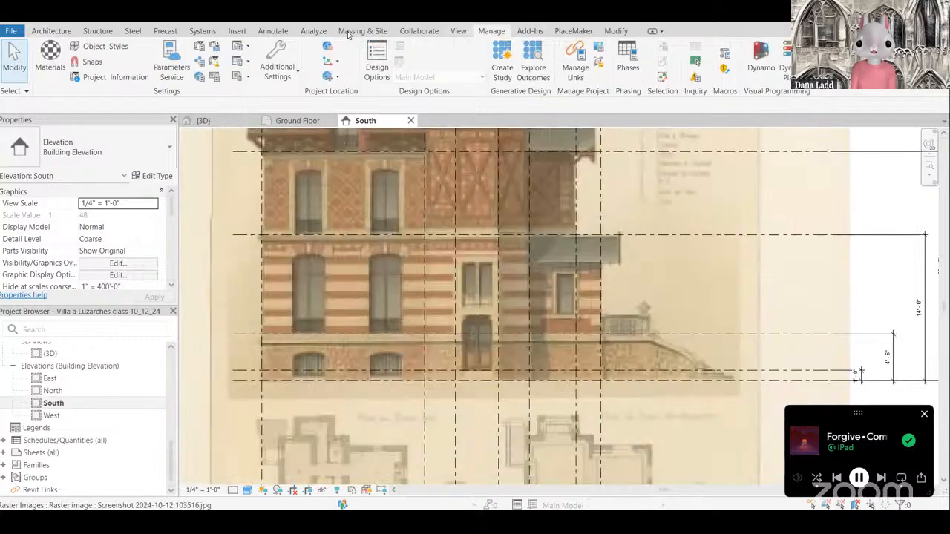
{"action": "left_click", "coordinate": [238, 32]}
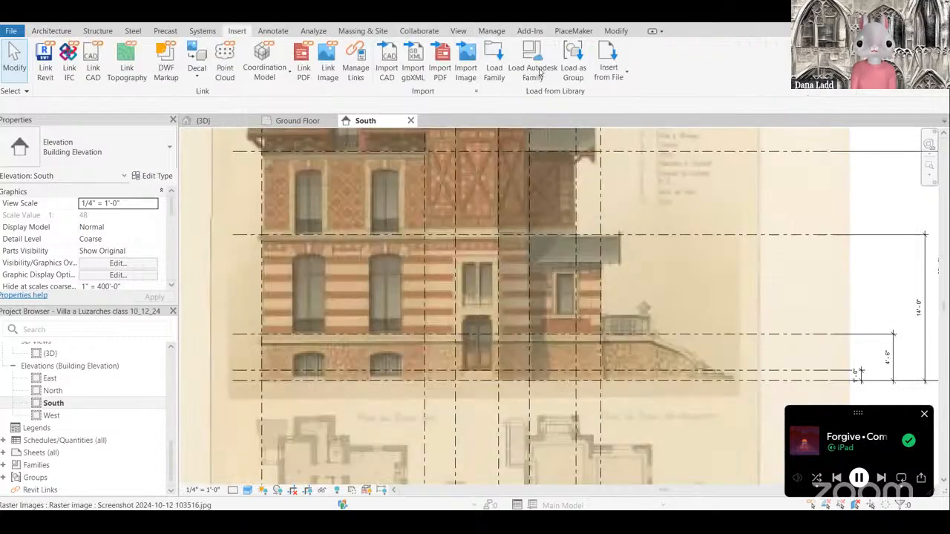
{"action": "left_click", "coordinate": [543, 77]}
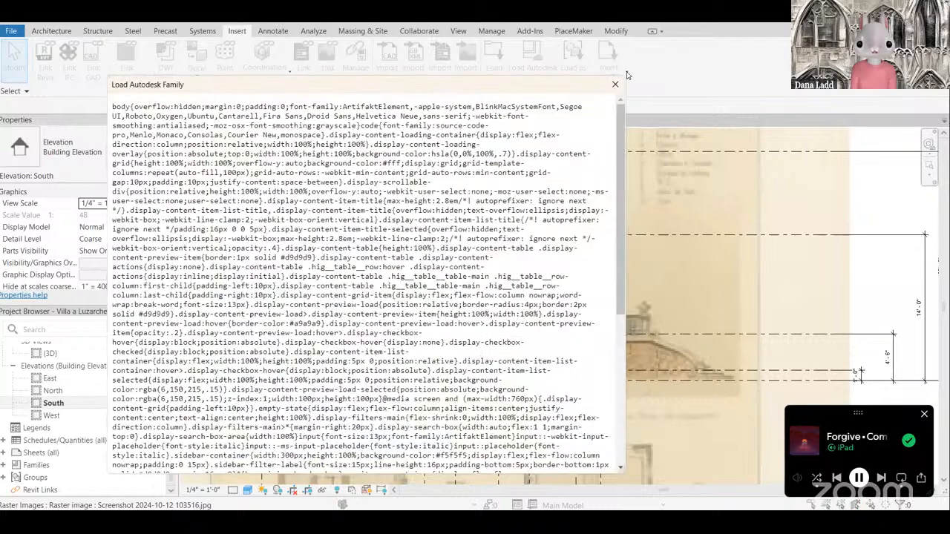
{"action": "left_click_drag", "start_coordinate": [600, 84], "coordinate": [598, 40]}
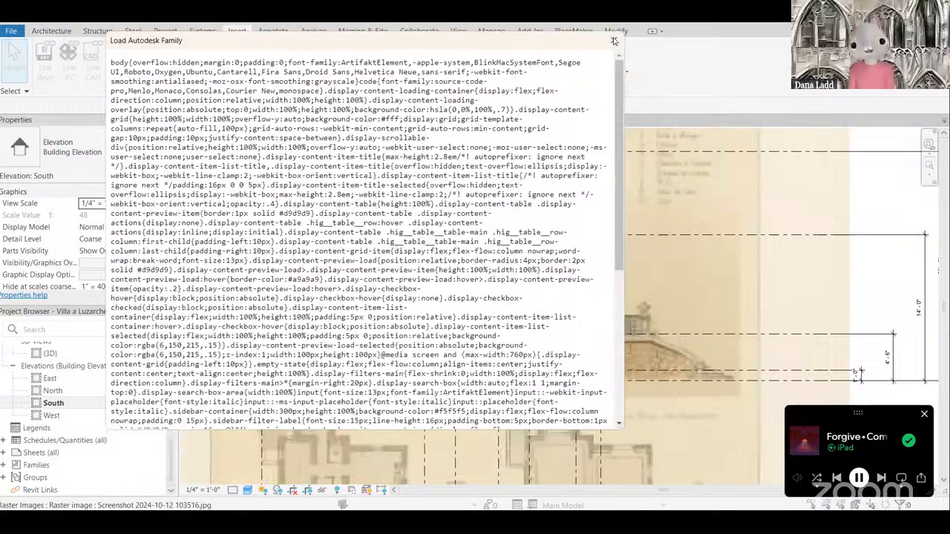
{"action": "left_click", "coordinate": [614, 40]}
Step: Compare the placed casement window with the windows on the reference elevation above the model
{"action": "scroll", "coordinate": [446, 284], "scroll_direction": "down", "scroll_amount": 5}
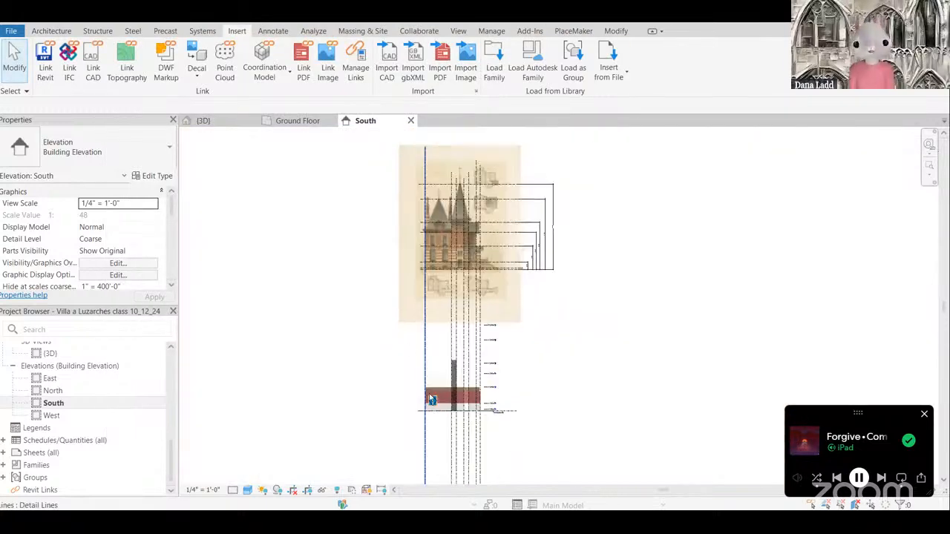
{"action": "scroll", "coordinate": [428, 393], "scroll_direction": "up", "scroll_amount": 2}
{"action": "scroll", "coordinate": [483, 248], "scroll_direction": "down", "scroll_amount": 3}
{"action": "scroll", "coordinate": [412, 245], "scroll_direction": "up", "scroll_amount": 4}
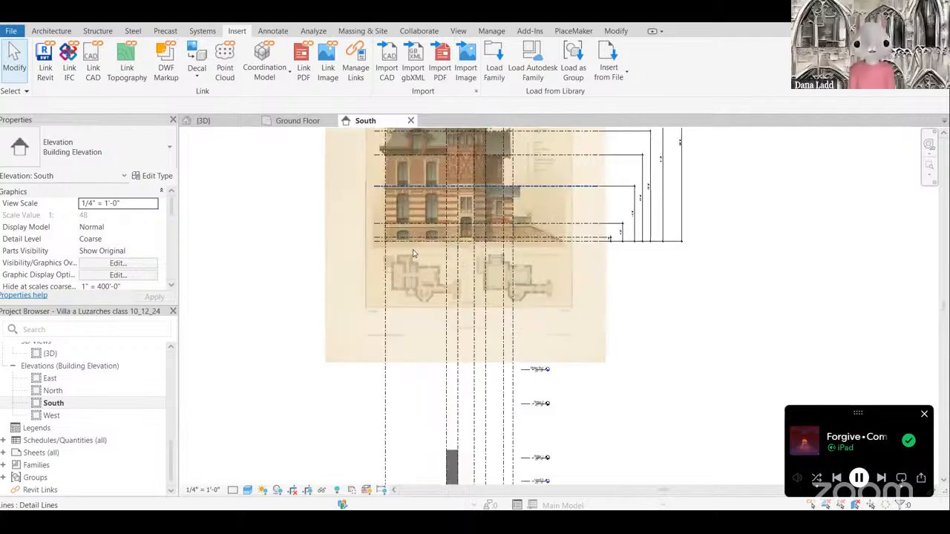
{"action": "scroll", "coordinate": [398, 344], "scroll_direction": "up", "scroll_amount": 2}
{"action": "scroll", "coordinate": [414, 426], "scroll_direction": "down", "scroll_amount": 3}
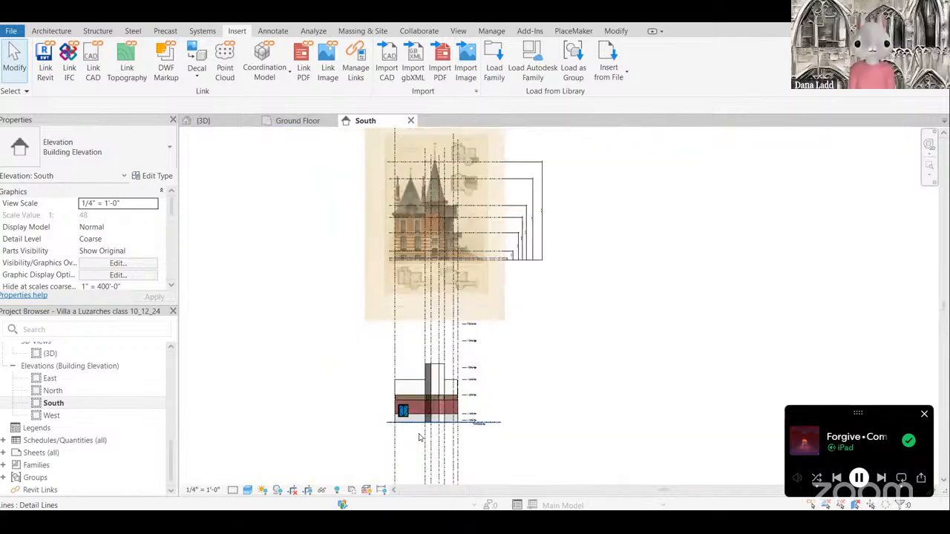
Step: Copy the reference elevation image placed above the model in the South view
{"action": "scroll", "coordinate": [409, 436], "scroll_direction": "up", "scroll_amount": 2}
{"action": "scroll", "coordinate": [407, 428], "scroll_direction": "up", "scroll_amount": 3}
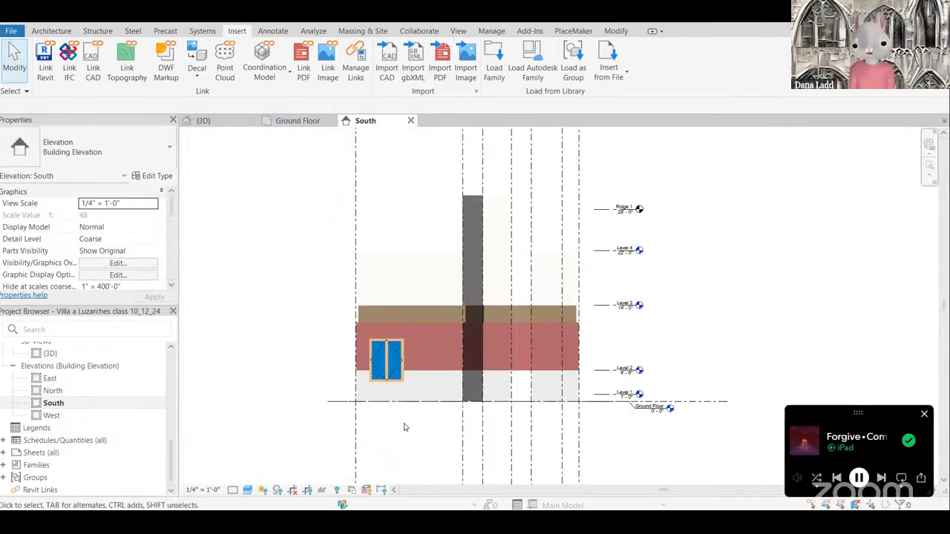
{"action": "scroll", "coordinate": [405, 428], "scroll_direction": "down", "scroll_amount": 5}
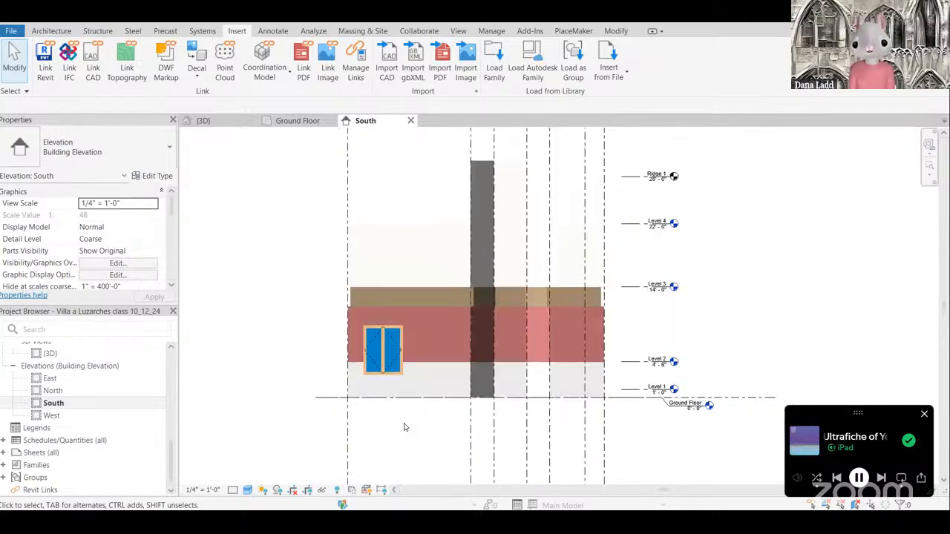
{"action": "scroll", "coordinate": [403, 418], "scroll_direction": "down", "scroll_amount": 2}
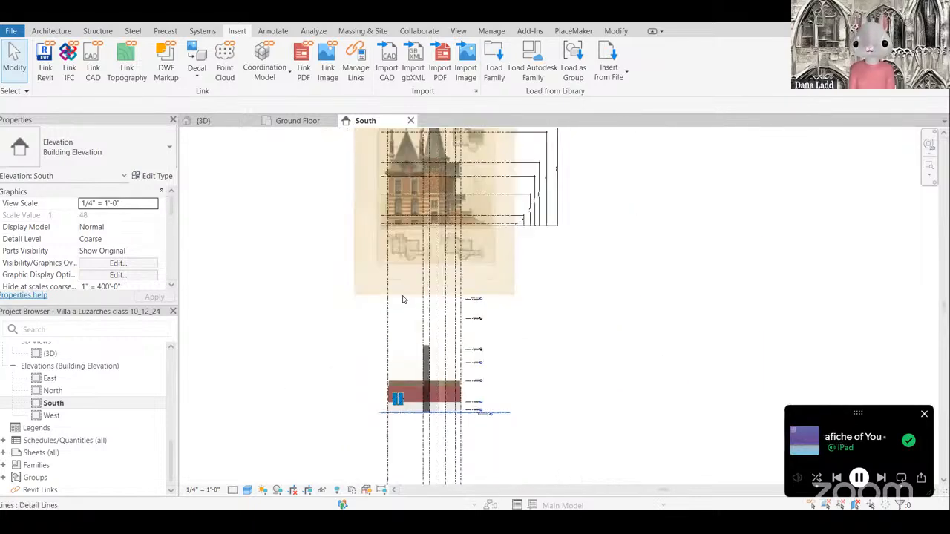
{"action": "left_click", "coordinate": [404, 298]}
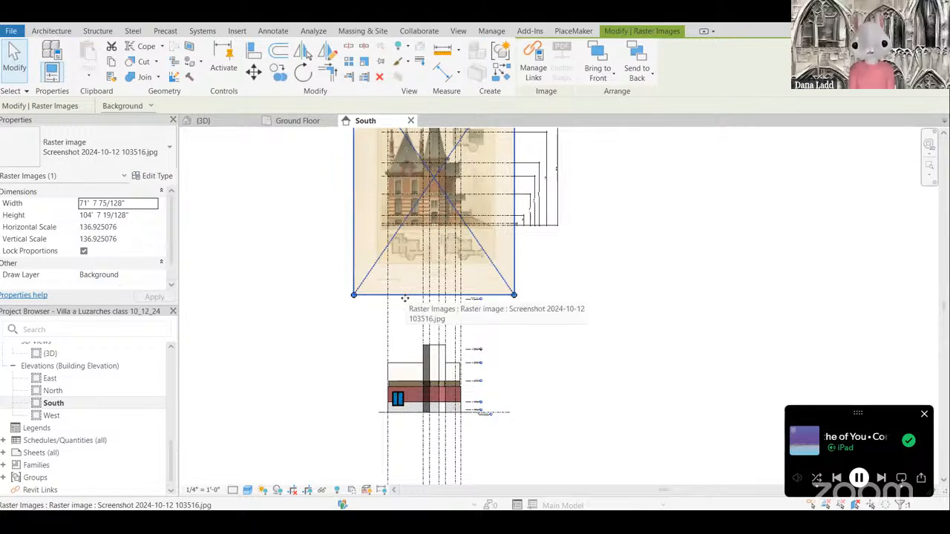
Step: Open the placed double casement window's family for editing and show its Exterior elevation
{"action": "scroll", "coordinate": [415, 404], "scroll_direction": "up", "scroll_amount": 4}
{"action": "left_click", "coordinate": [399, 401]}
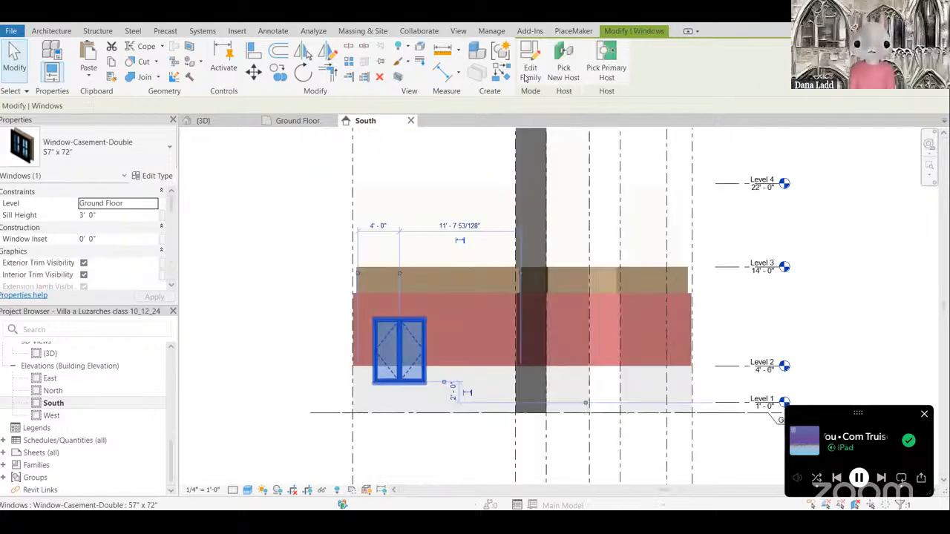
{"action": "left_click", "coordinate": [526, 77]}
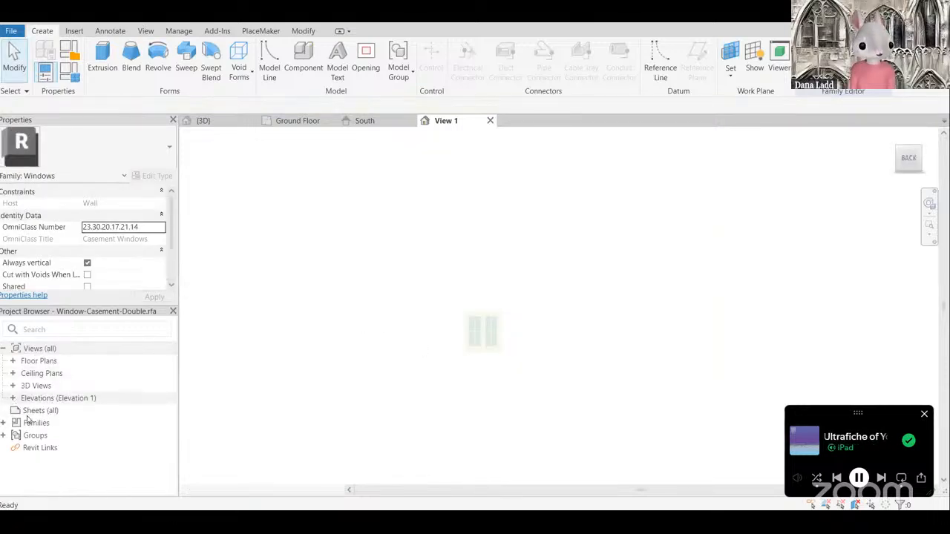
{"action": "double_click", "coordinate": [40, 398]}
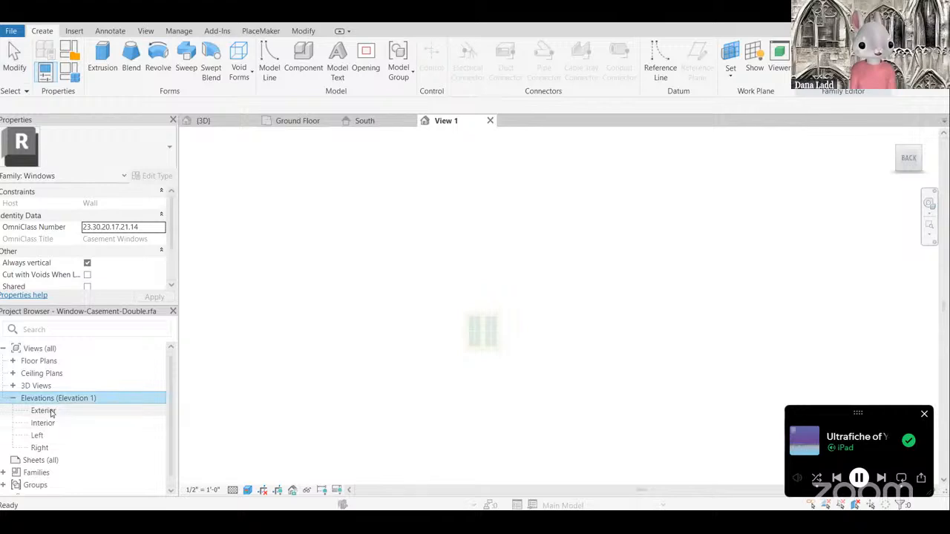
{"action": "double_click", "coordinate": [43, 410]}
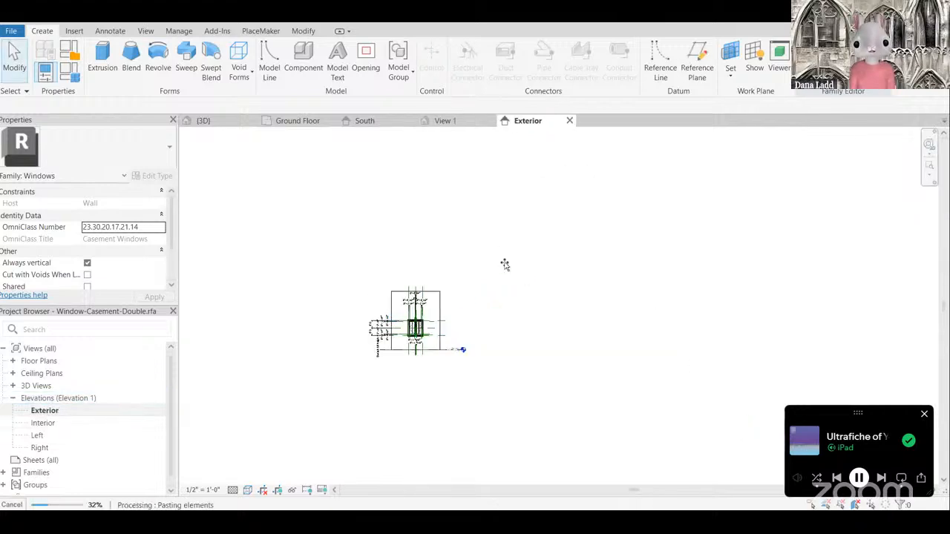
Step: Paste the reference elevation image into the Exterior view and move it beside the window's host wall
{"action": "left_click", "coordinate": [551, 313]}
{"action": "scroll", "coordinate": [585, 316], "scroll_direction": "down", "scroll_amount": 2}
{"action": "left_click_drag", "start_coordinate": [481, 227], "coordinate": [620, 373]}
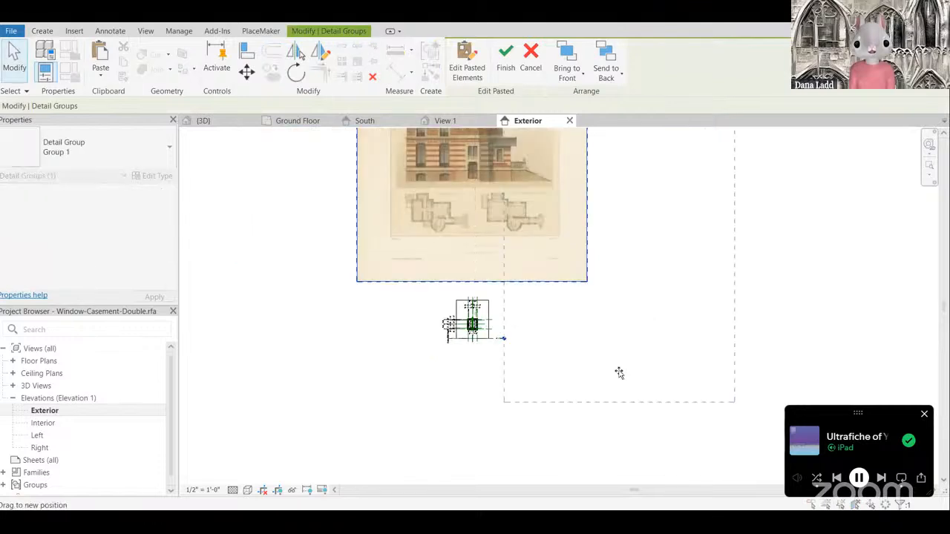
{"action": "scroll", "coordinate": [586, 312], "scroll_direction": "up", "scroll_amount": 2}
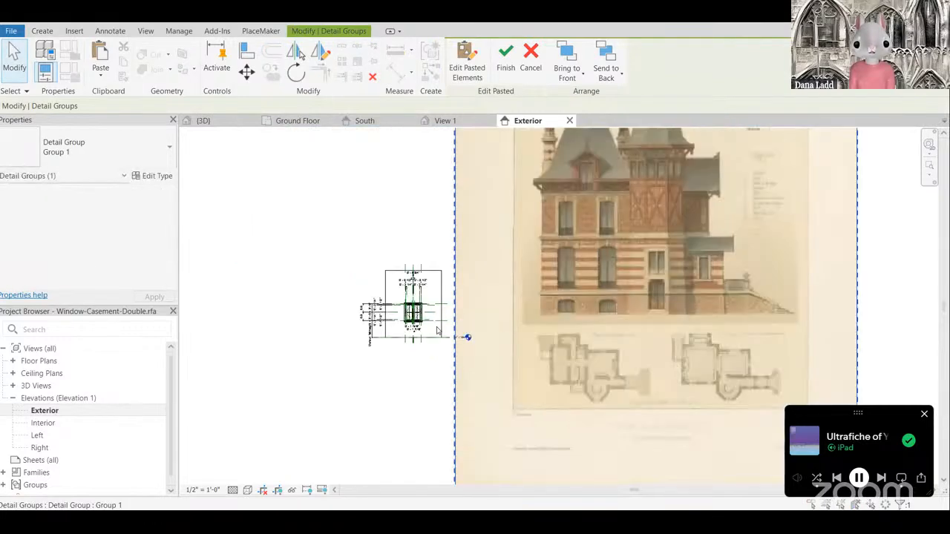
{"action": "scroll", "coordinate": [688, 230], "scroll_direction": "up", "scroll_amount": 1}
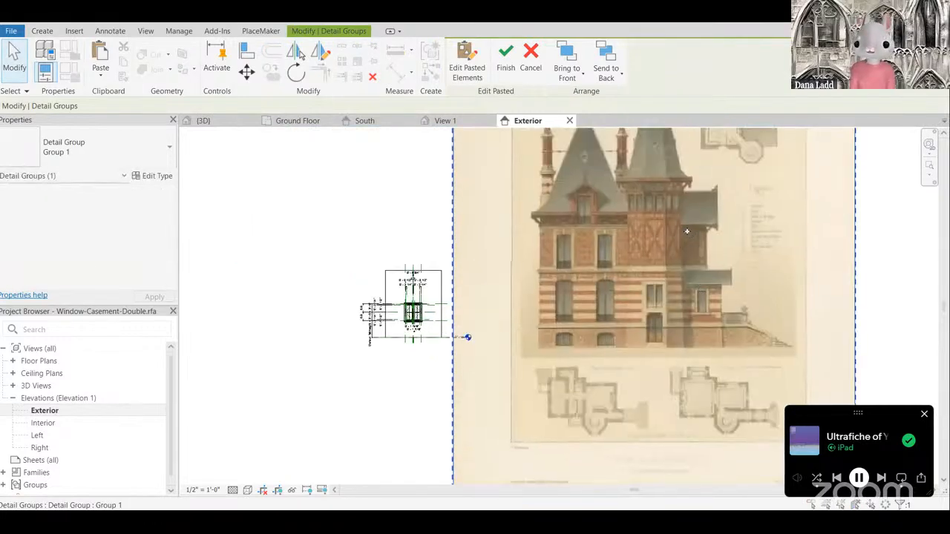
{"action": "scroll", "coordinate": [686, 232], "scroll_direction": "up", "scroll_amount": 1}
{"action": "scroll", "coordinate": [690, 236], "scroll_direction": "up", "scroll_amount": 1}
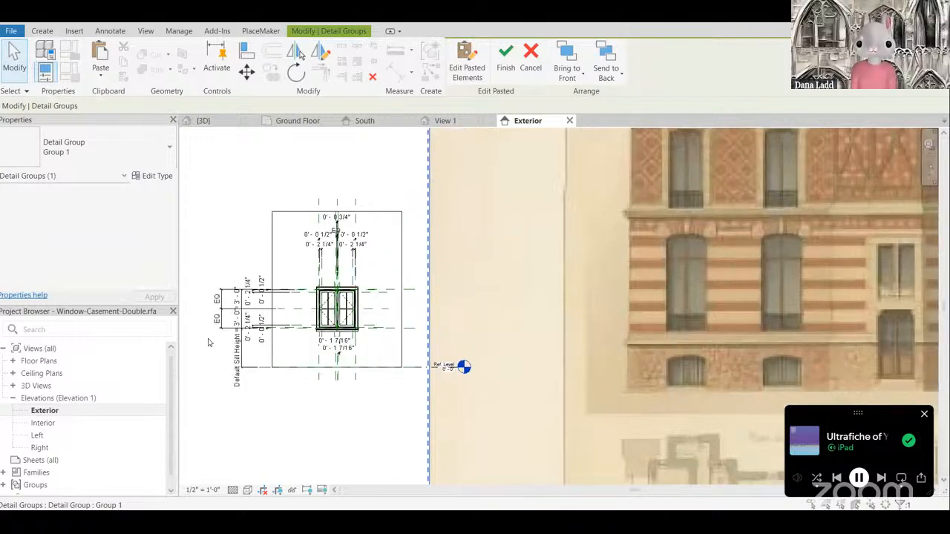
{"action": "key", "text": "Escape"}
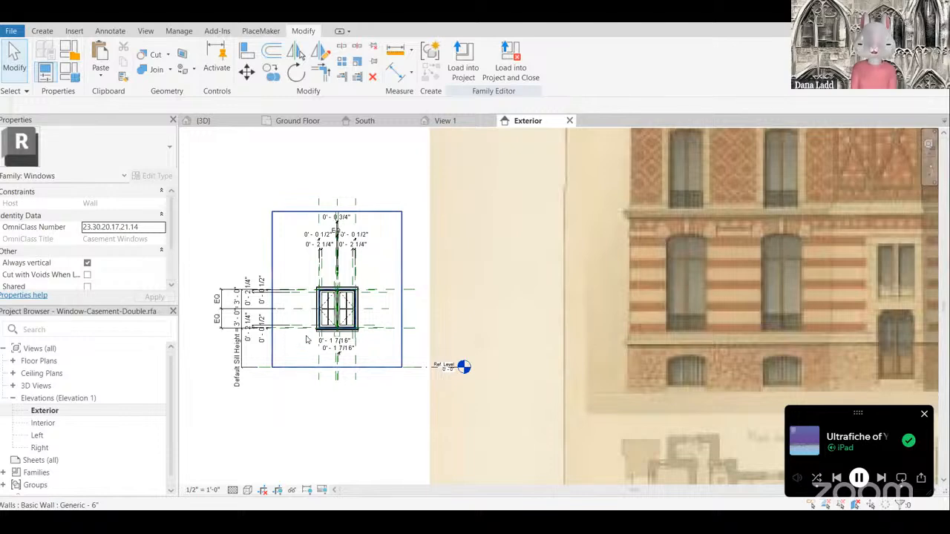
Step: Draw a vertical model line about 7'-7" long through the first main-floor window on the reference image, from its sill to its arched head
{"action": "scroll", "coordinate": [384, 297], "scroll_direction": "down", "scroll_amount": 1}
{"action": "scroll", "coordinate": [387, 355], "scroll_direction": "up", "scroll_amount": 2}
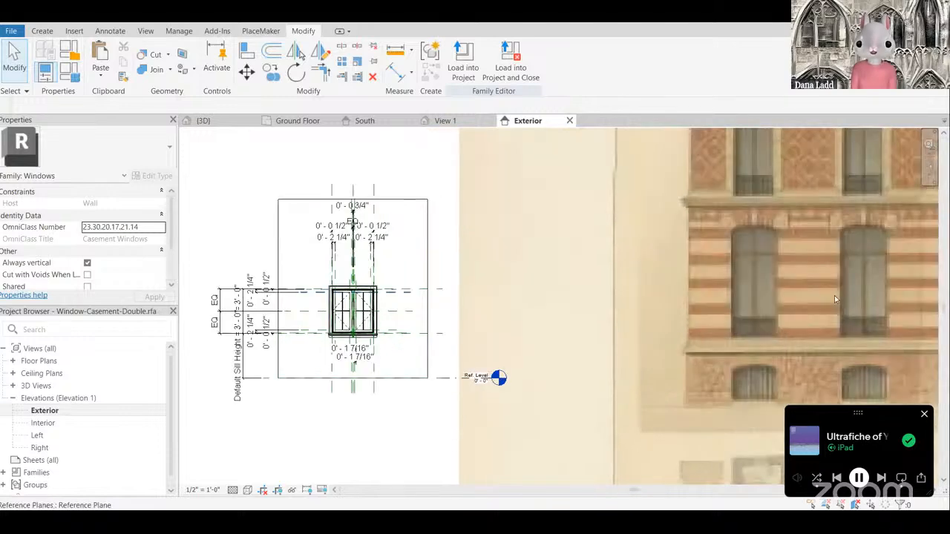
{"action": "scroll", "coordinate": [824, 295], "scroll_direction": "down", "scroll_amount": 1}
{"action": "scroll", "coordinate": [725, 321], "scroll_direction": "up", "scroll_amount": 1}
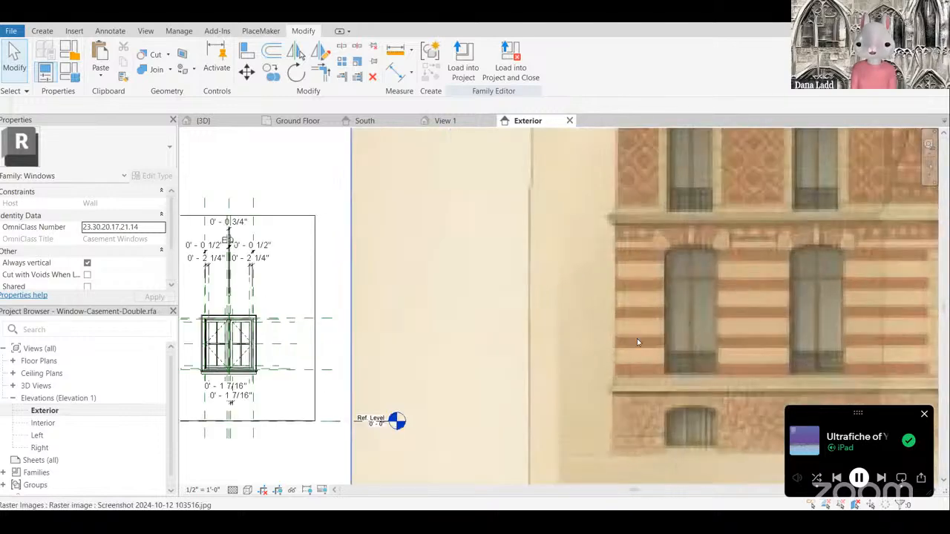
{"action": "scroll", "coordinate": [694, 356], "scroll_direction": "down", "scroll_amount": 2}
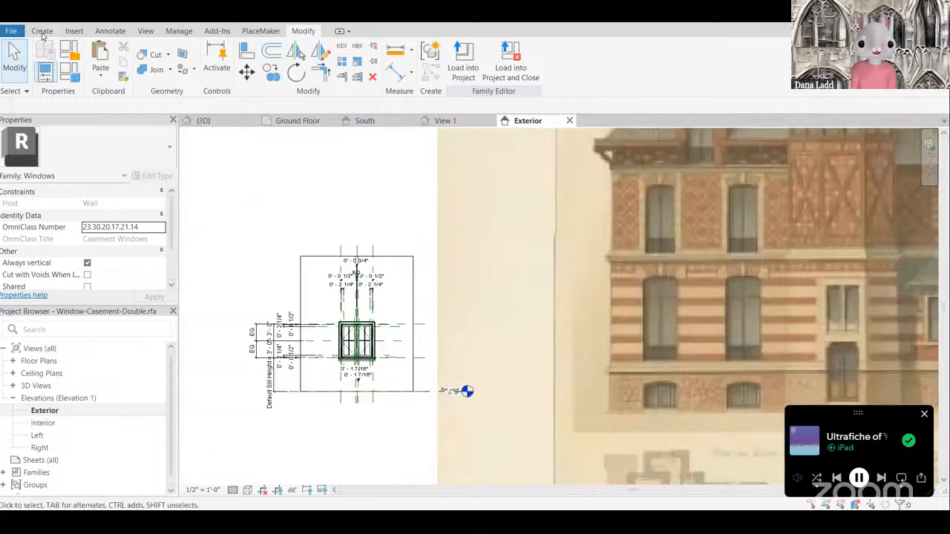
{"action": "left_click", "coordinate": [42, 32]}
{"action": "left_click", "coordinate": [269, 63]}
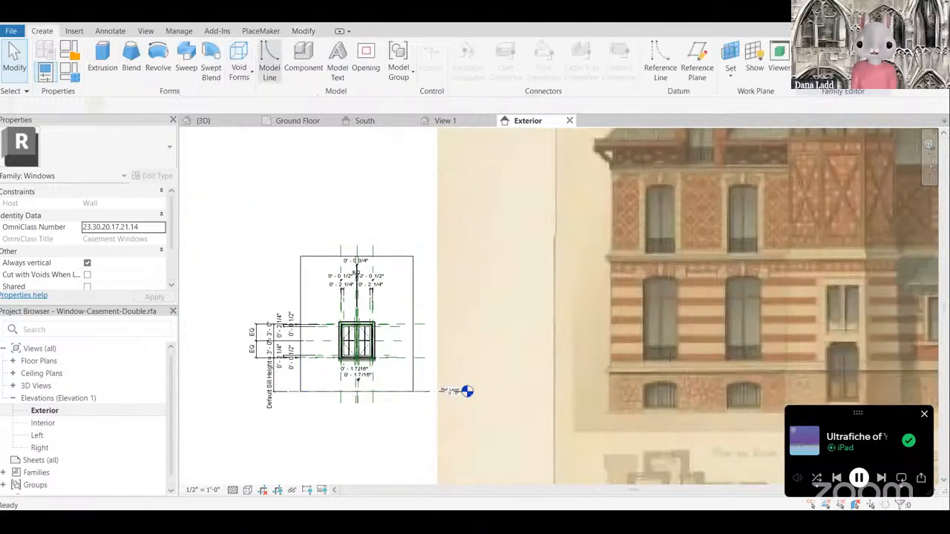
{"action": "scroll", "coordinate": [629, 379], "scroll_direction": "up", "scroll_amount": 2}
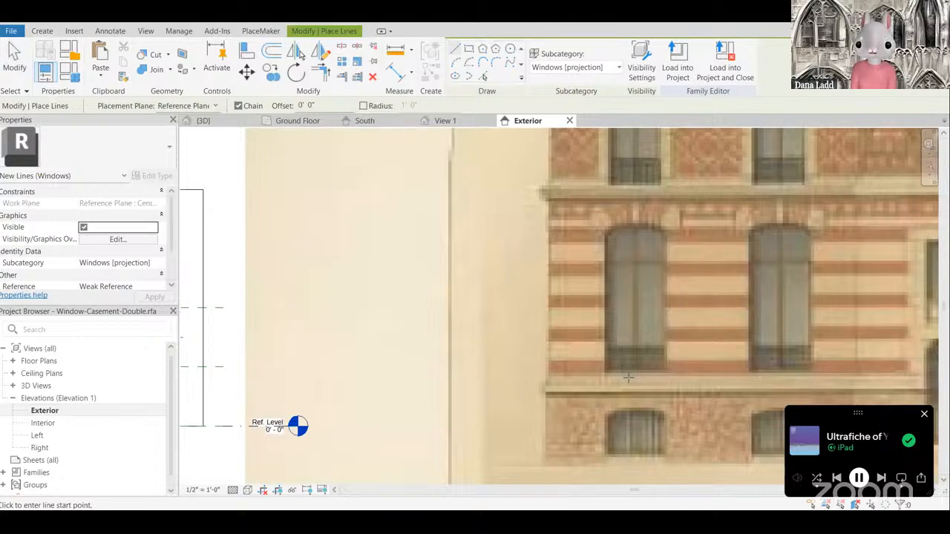
{"action": "scroll", "coordinate": [627, 380], "scroll_direction": "up", "scroll_amount": 2}
{"action": "left_click", "coordinate": [627, 384]}
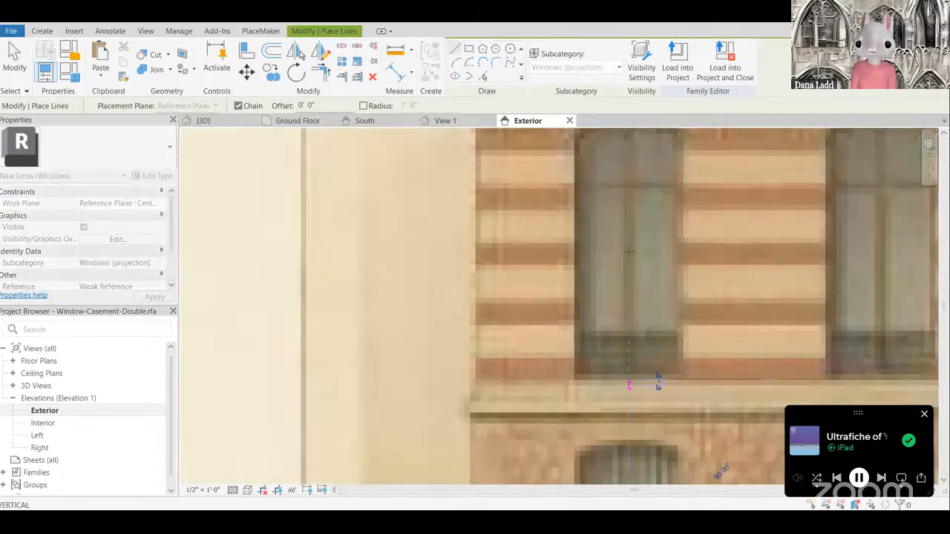
{"action": "scroll", "coordinate": [620, 249], "scroll_direction": "down", "scroll_amount": 3}
{"action": "scroll", "coordinate": [593, 236], "scroll_direction": "up", "scroll_amount": 5}
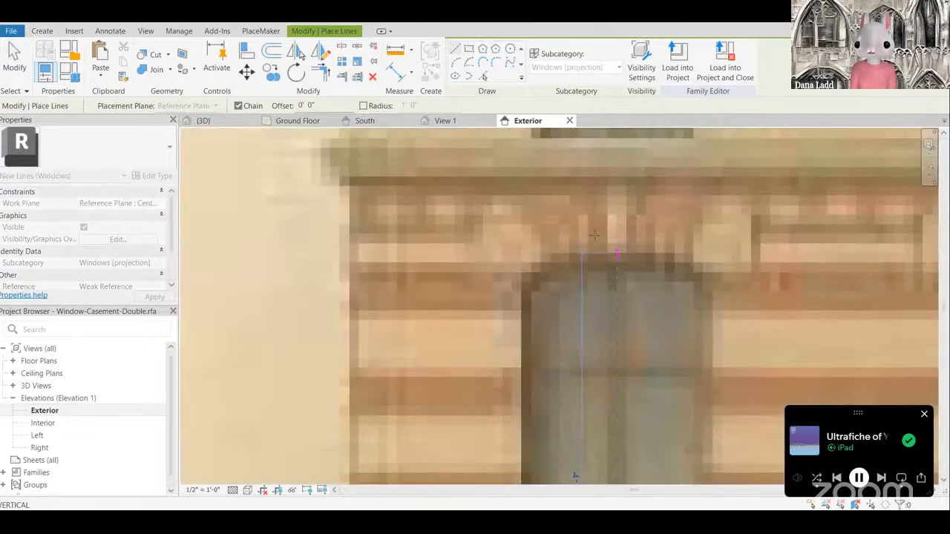
{"action": "scroll", "coordinate": [606, 296], "scroll_direction": "down", "scroll_amount": 2}
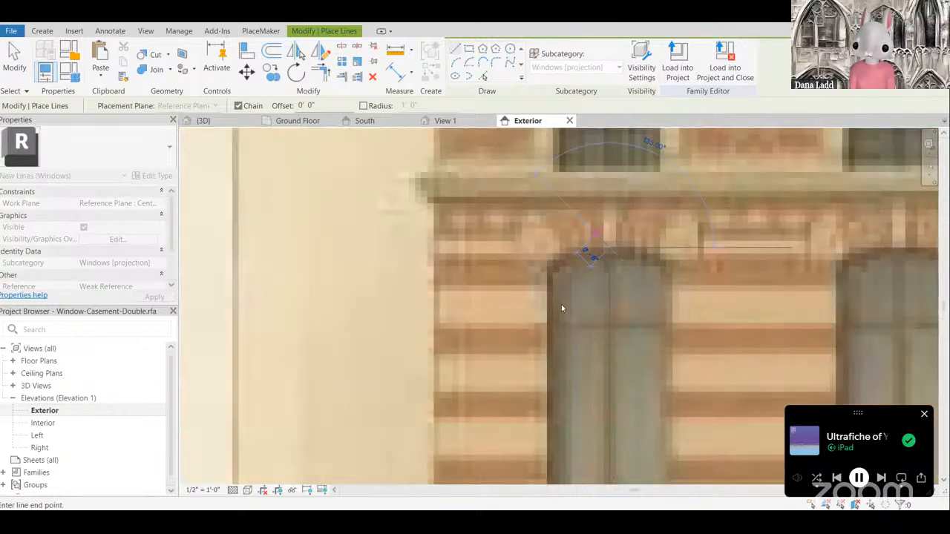
{"action": "key", "text": "Escape"}
{"action": "key", "text": "Escape"}
Step: Set the length of the vertical line on the reference window to 7'-6"
{"action": "scroll", "coordinate": [562, 307], "scroll_direction": "down", "scroll_amount": 3}
{"action": "scroll", "coordinate": [562, 304], "scroll_direction": "up", "scroll_amount": 2}
{"action": "left_click", "coordinate": [623, 303]}
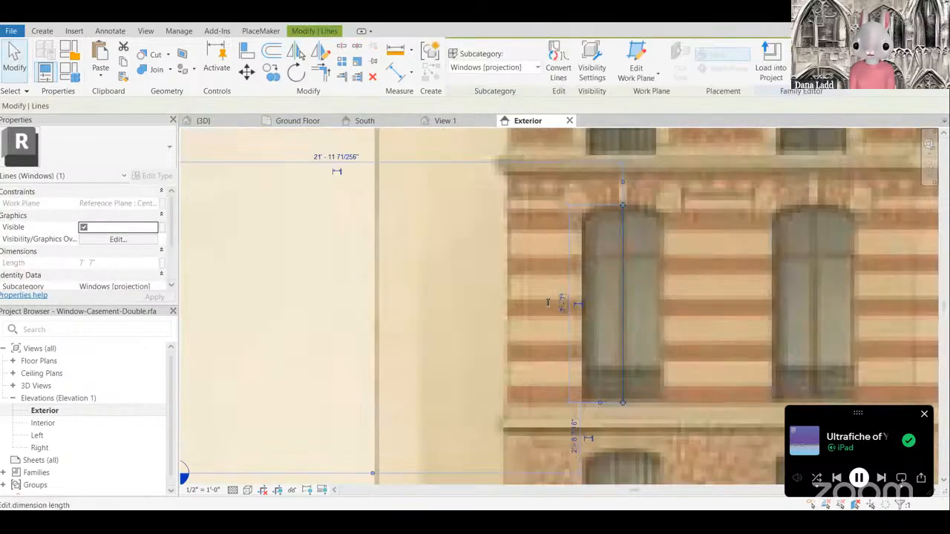
{"action": "left_click", "coordinate": [561, 303]}
{"action": "left_click_drag", "start_coordinate": [550, 303], "coordinate": [543, 304]}
{"action": "type", "text": "6"}
{"action": "key", "text": "Return"}
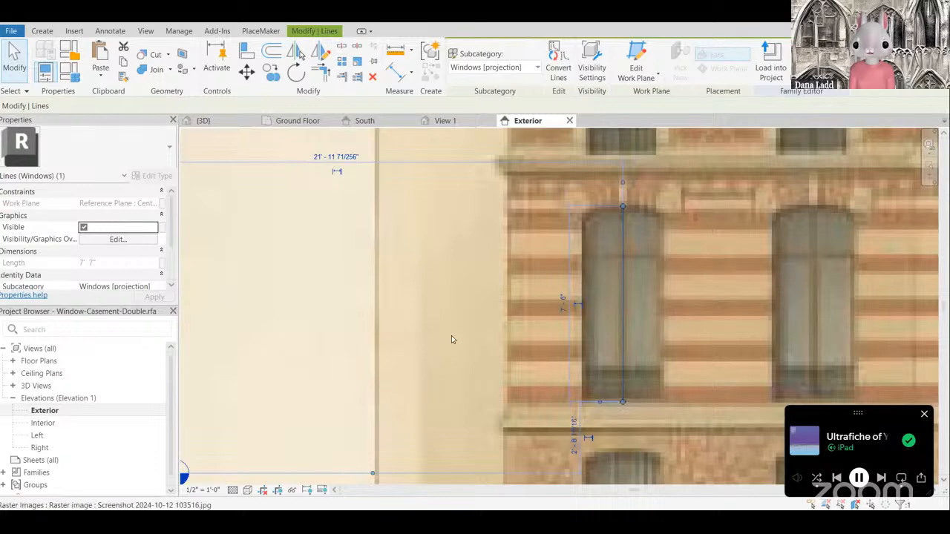
{"action": "scroll", "coordinate": [549, 301], "scroll_direction": "down", "scroll_amount": 4}
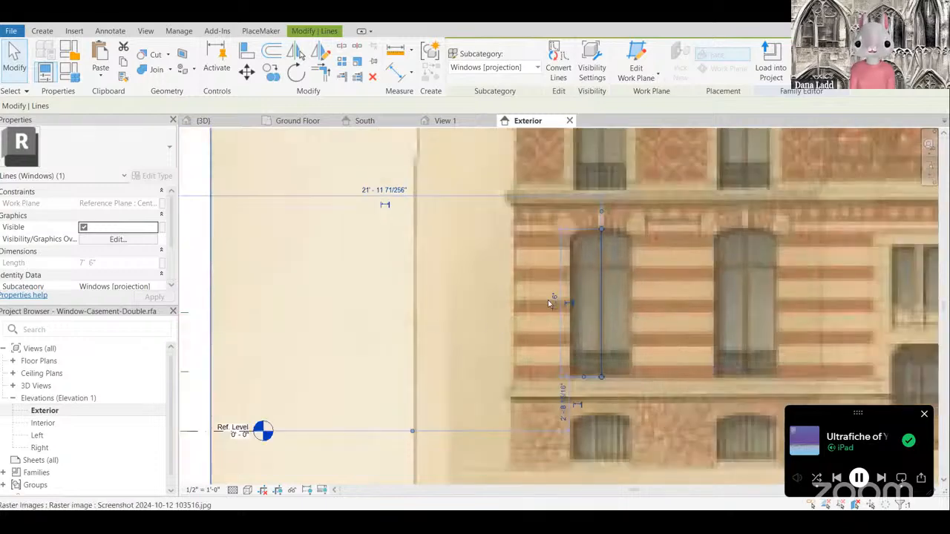
{"action": "key", "text": "Escape"}
Step: Set the Height of the 34" x 36" family type to 7'6"
{"action": "scroll", "coordinate": [473, 317], "scroll_direction": "up", "scroll_amount": 3}
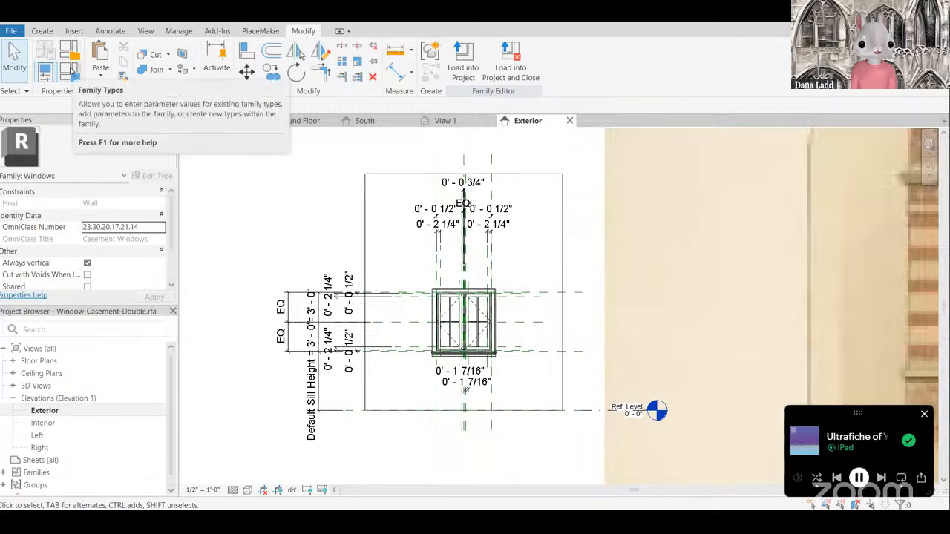
{"action": "left_click", "coordinate": [71, 68]}
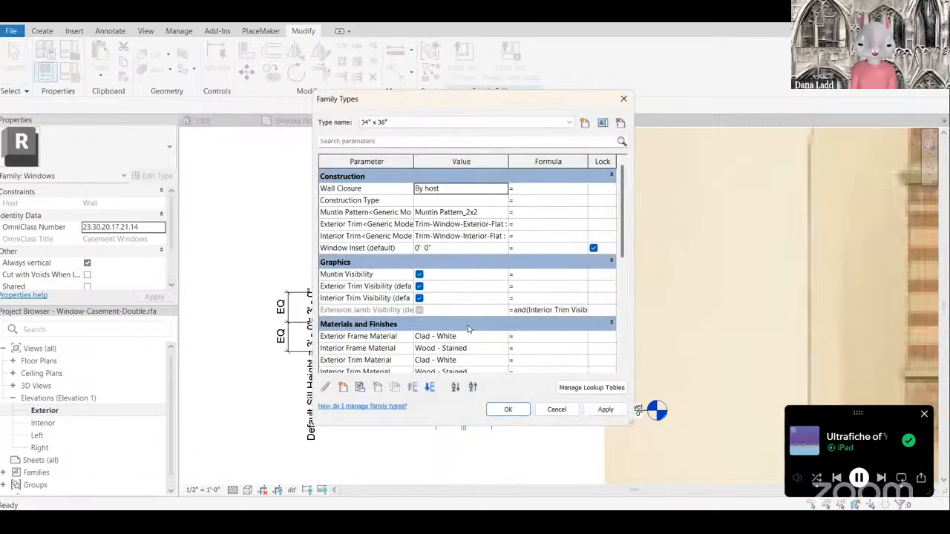
{"action": "scroll", "coordinate": [444, 299], "scroll_direction": "down", "scroll_amount": 3}
{"action": "left_click", "coordinate": [443, 297]}
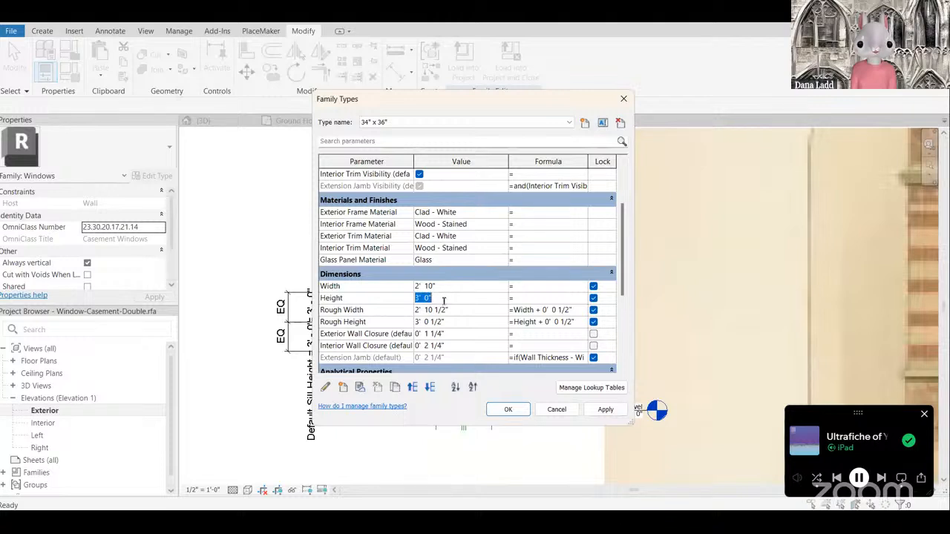
{"action": "type", "text": "7'6"}
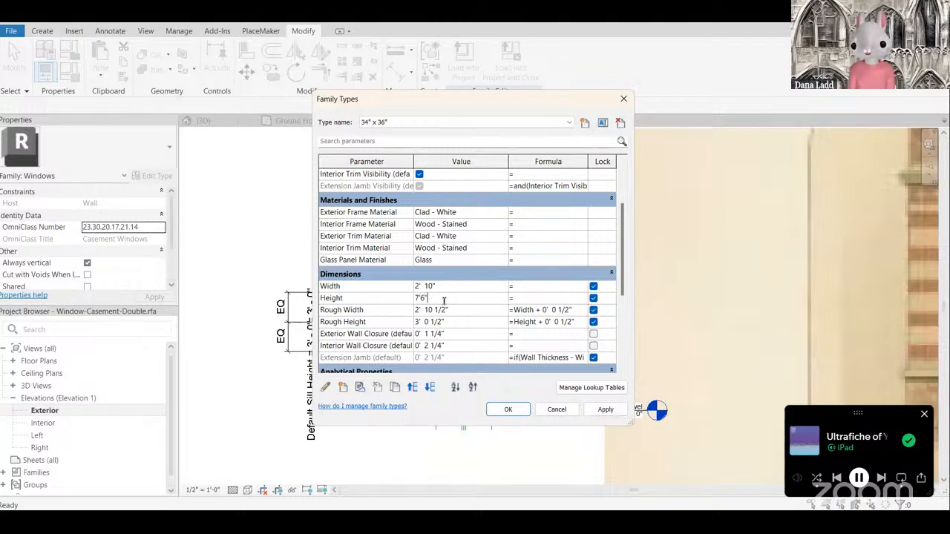
{"action": "key", "text": "Tab"}
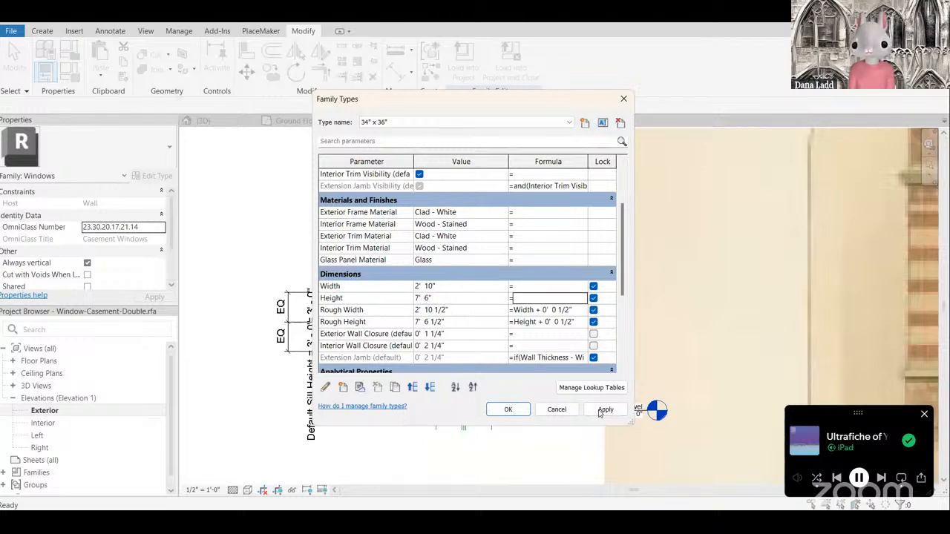
{"action": "left_click", "coordinate": [505, 410]}
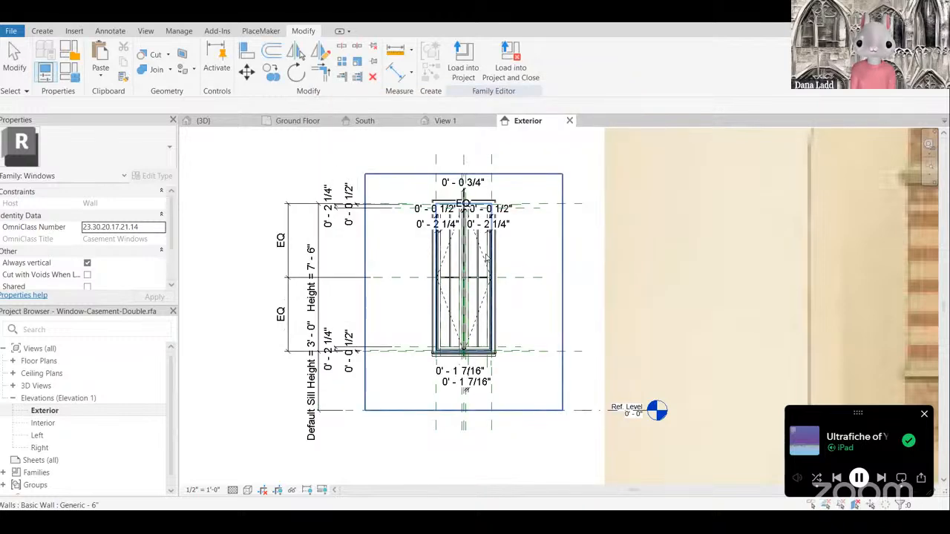
Step: Move the 1/2" and 2 1/4" frame dimensions at the window's head up above the host wall's outline
{"action": "scroll", "coordinate": [486, 259], "scroll_direction": "down", "scroll_amount": 1}
{"action": "scroll", "coordinate": [486, 189], "scroll_direction": "up", "scroll_amount": 1}
{"action": "left_click_drag", "start_coordinate": [483, 252], "coordinate": [481, 142]}
{"action": "left_click_drag", "start_coordinate": [392, 182], "coordinate": [396, 159]}
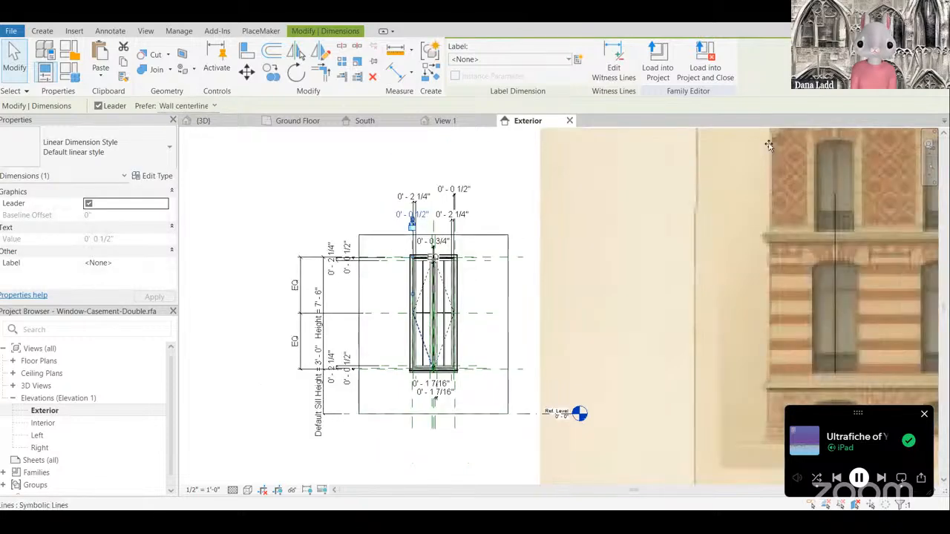
Step: Compare the heightened casement window with the arched main-floor windows on the reference image
{"action": "scroll", "coordinate": [410, 321], "scroll_direction": "down", "scroll_amount": 2}
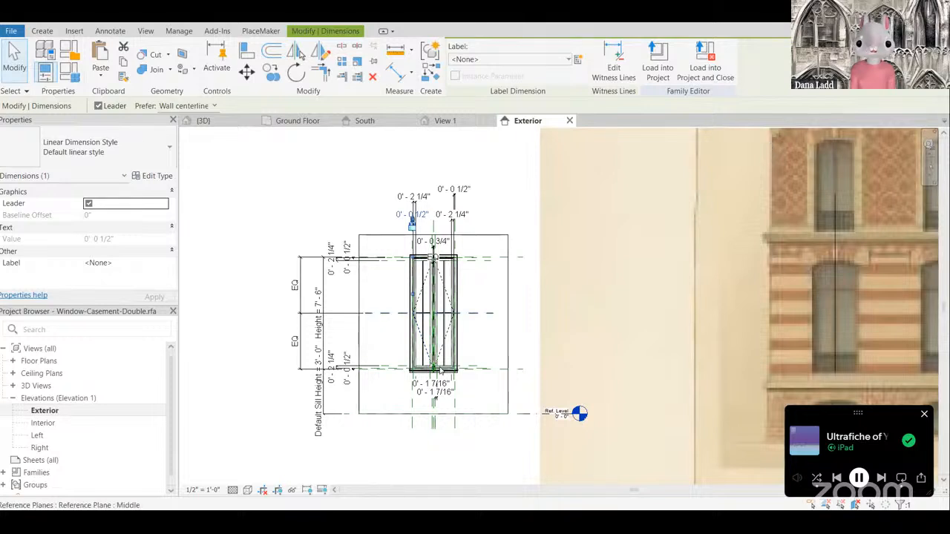
{"action": "scroll", "coordinate": [408, 334], "scroll_direction": "down", "scroll_amount": 1}
{"action": "scroll", "coordinate": [488, 359], "scroll_direction": "down", "scroll_amount": 1}
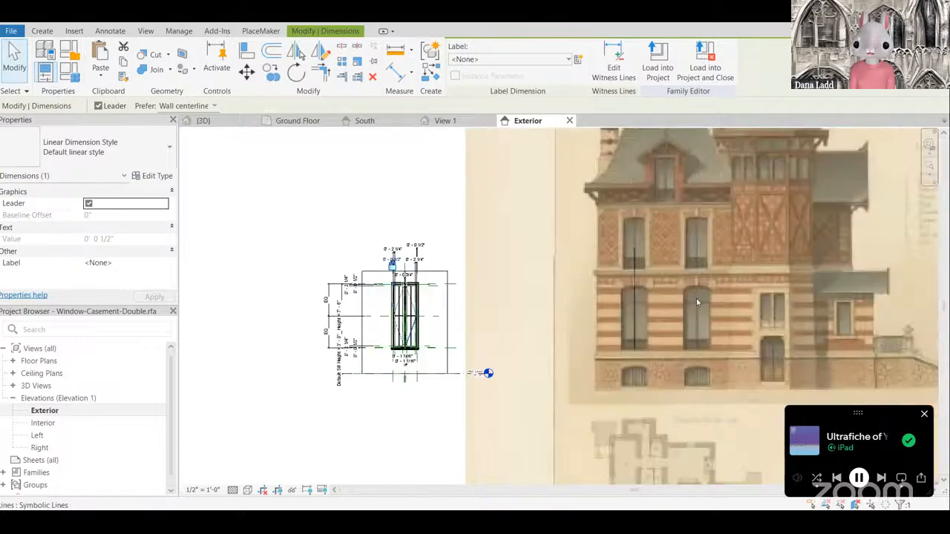
{"action": "key", "text": "Escape"}
{"action": "scroll", "coordinate": [705, 301], "scroll_direction": "up", "scroll_amount": 3}
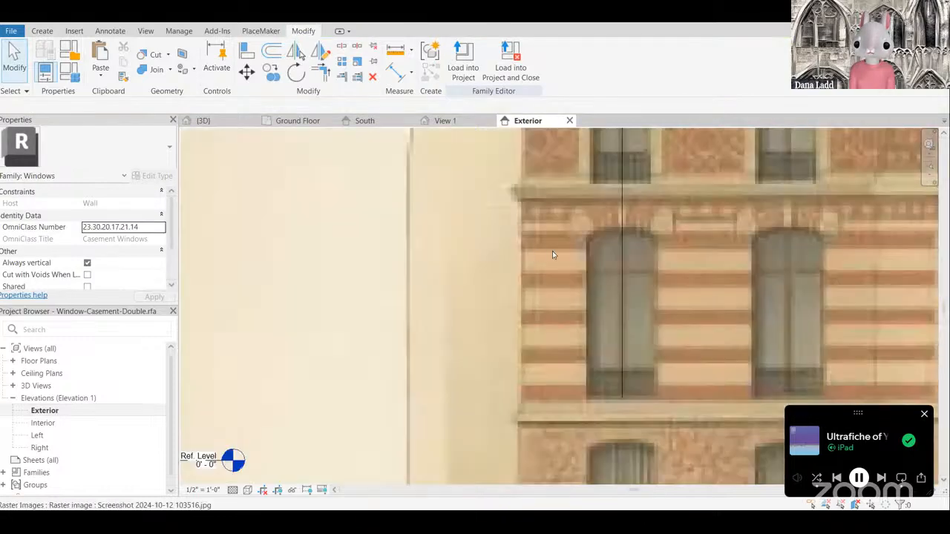
{"action": "scroll", "coordinate": [552, 254], "scroll_direction": "up", "scroll_amount": 1}
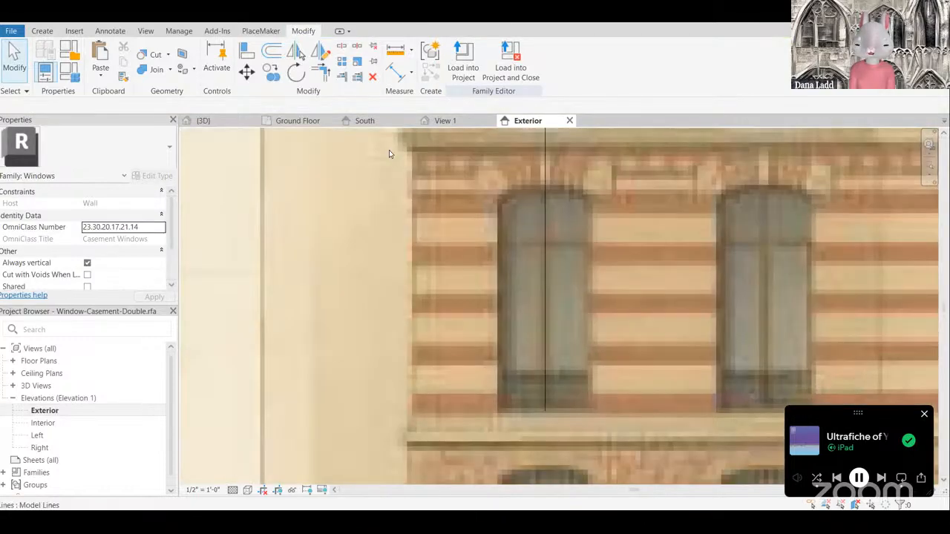
Step: Shorten the vertical model line on the reference window to 7'-6", ending it at the window's arched head
{"action": "scroll", "coordinate": [564, 227], "scroll_direction": "down", "scroll_amount": 2}
{"action": "left_click", "coordinate": [551, 212]}
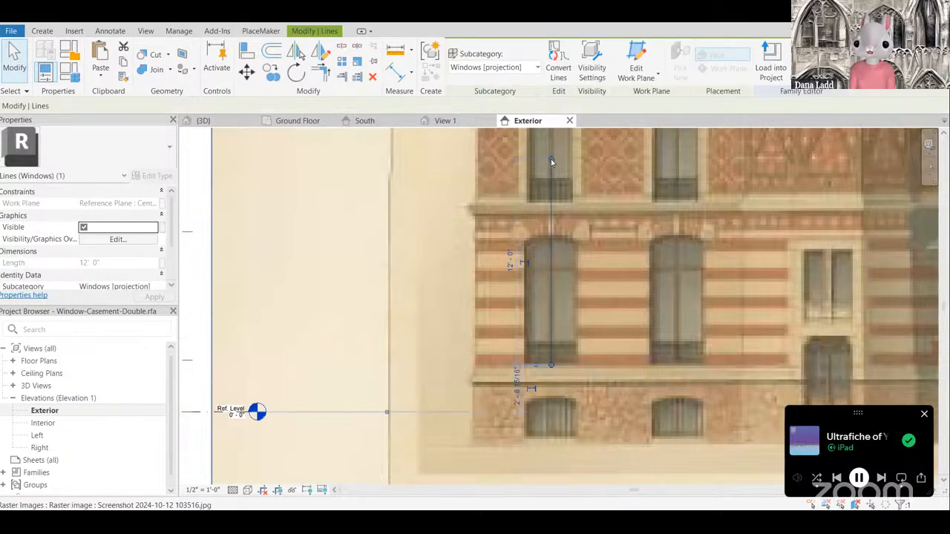
{"action": "left_click_drag", "start_coordinate": [551, 159], "coordinate": [552, 236]}
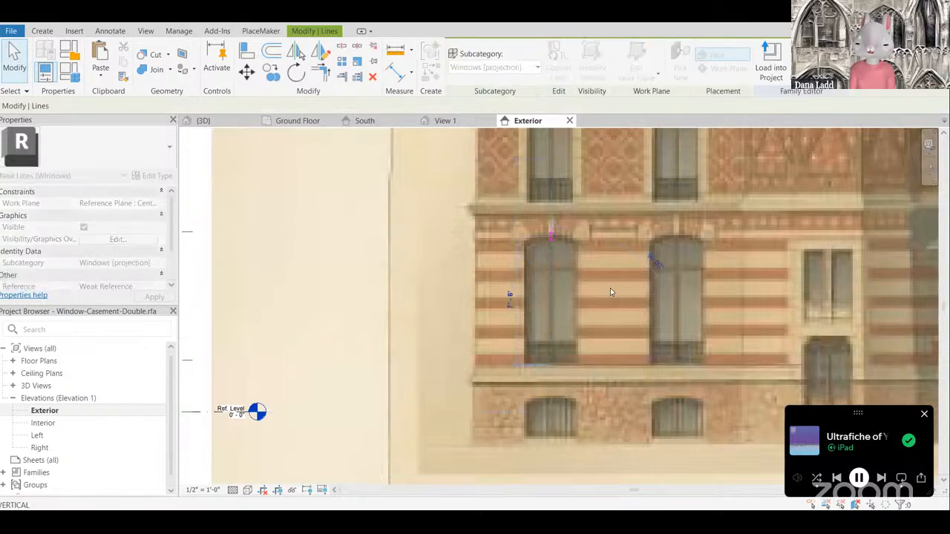
{"action": "key", "text": "Escape"}
Step: Sketch a horizontal model line about 3'-0" long across the reference window at its transom, from jamb to jamb
{"action": "scroll", "coordinate": [683, 307], "scroll_direction": "up", "scroll_amount": 2}
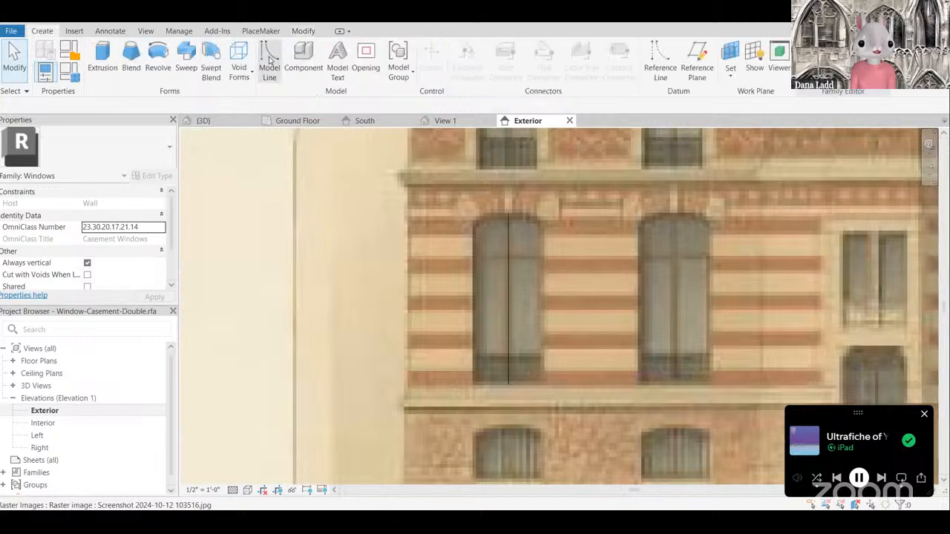
{"action": "left_click", "coordinate": [271, 59]}
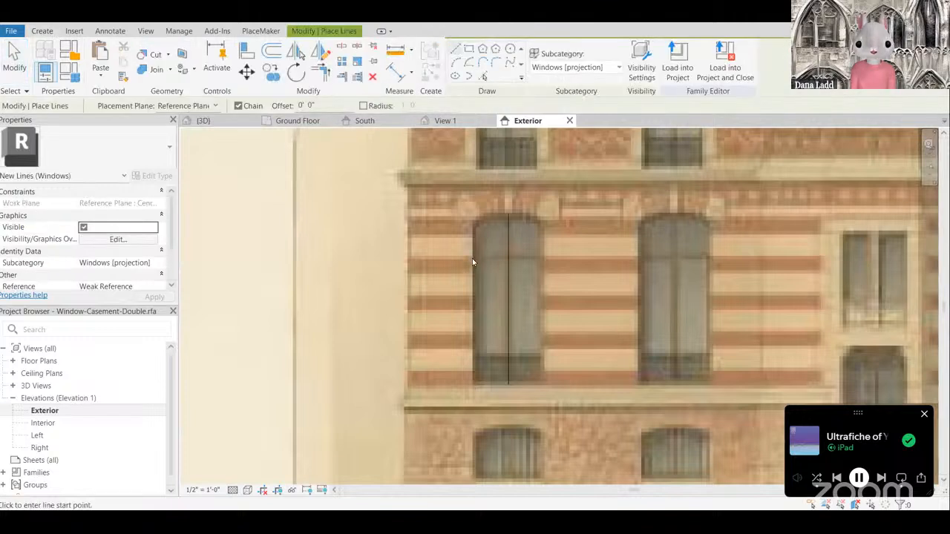
{"action": "left_click", "coordinate": [472, 258]}
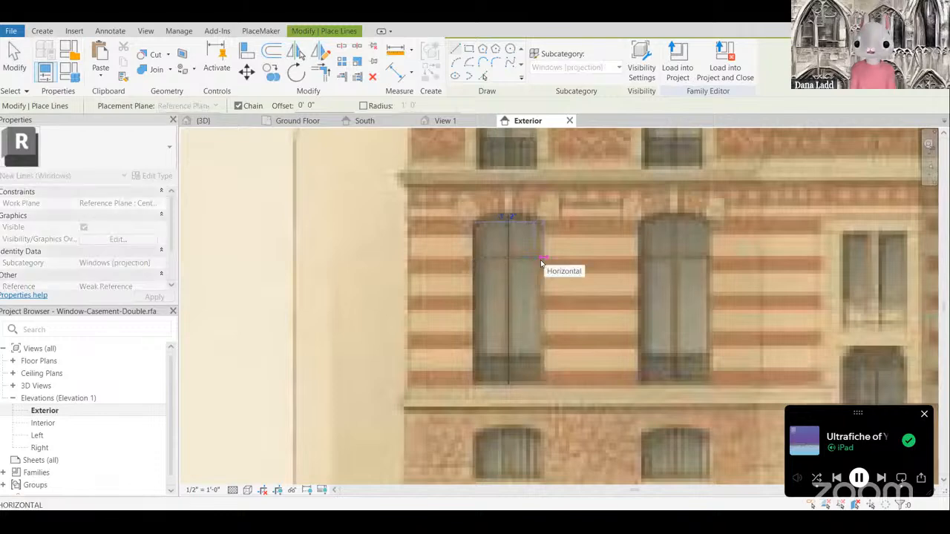
{"action": "scroll", "coordinate": [541, 261], "scroll_direction": "up", "scroll_amount": 3}
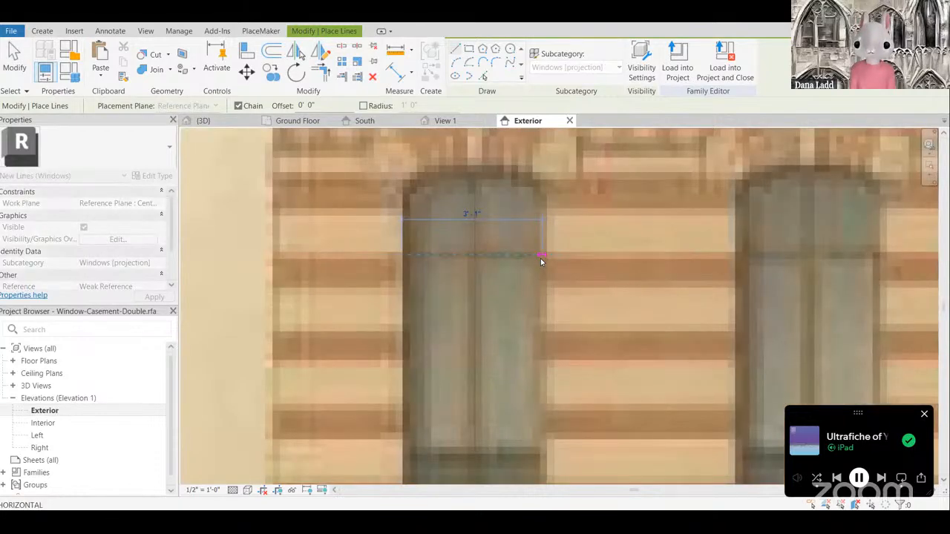
{"action": "left_click", "coordinate": [545, 272]}
{"action": "key", "text": "Escape"}
{"action": "key", "text": "Escape"}
Step: Check the length of the horizontal line across the reference window
{"action": "left_click", "coordinate": [512, 256]}
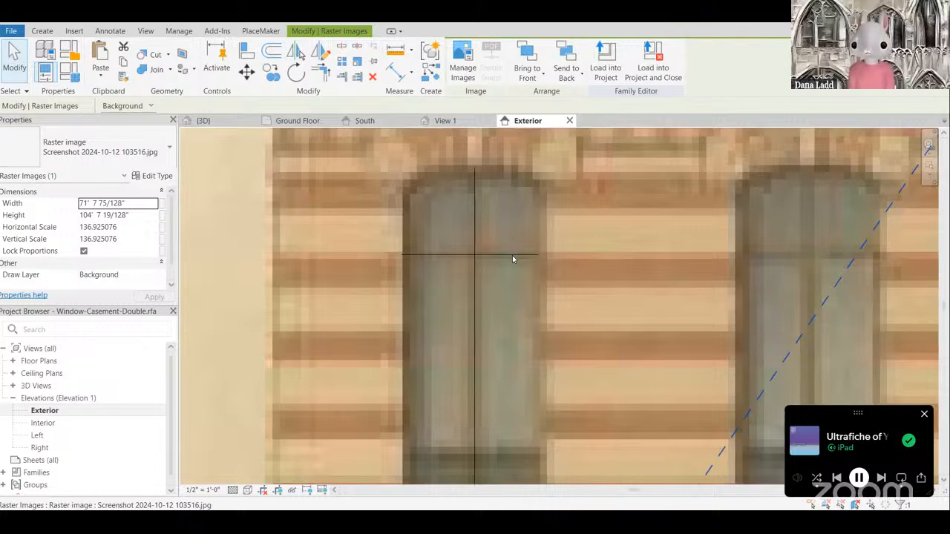
{"action": "key", "text": "Escape"}
{"action": "left_click", "coordinate": [514, 256]}
{"action": "scroll", "coordinate": [598, 247], "scroll_direction": "down", "scroll_amount": 8}
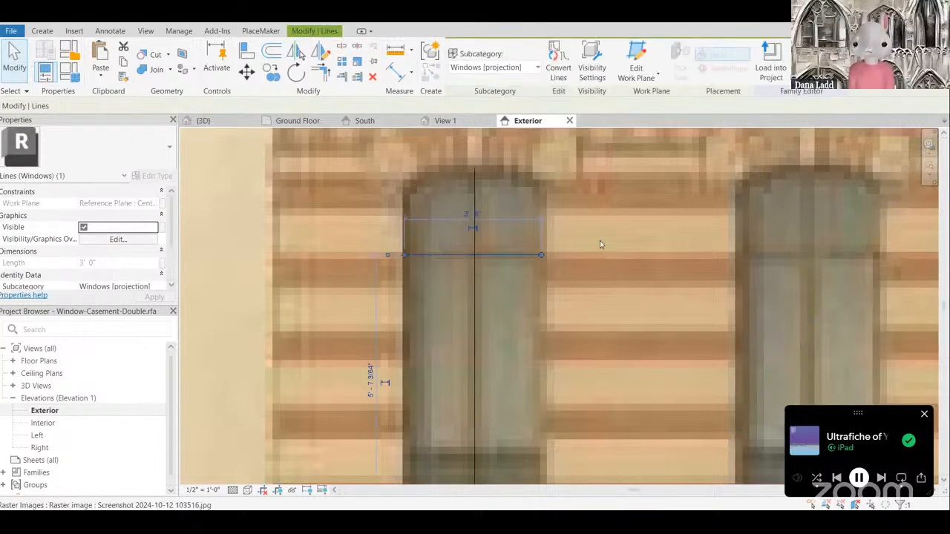
{"action": "key", "text": "Escape"}
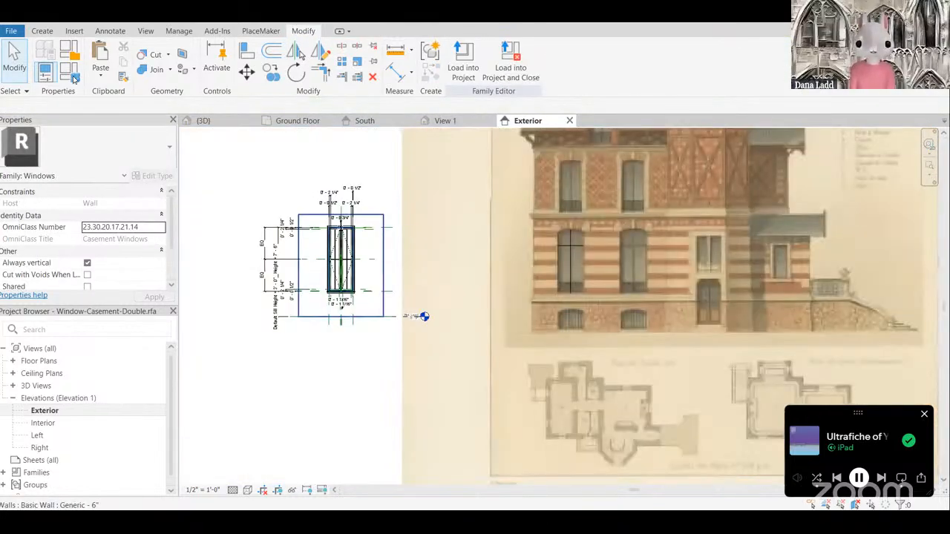
Step: Set the Width of the 34" x 36" family type to 3' and apply it
{"action": "left_click", "coordinate": [74, 79]}
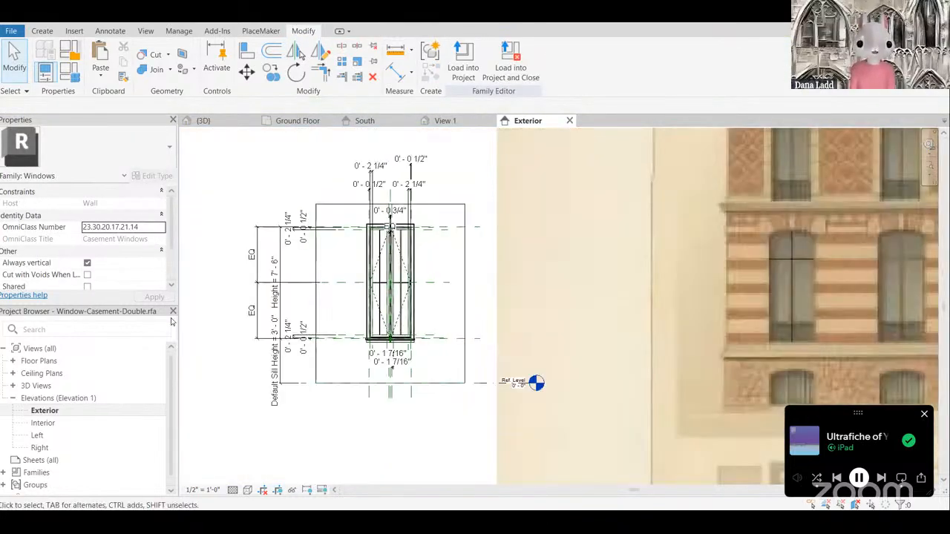
{"action": "scroll", "coordinate": [430, 308], "scroll_direction": "down", "scroll_amount": 5}
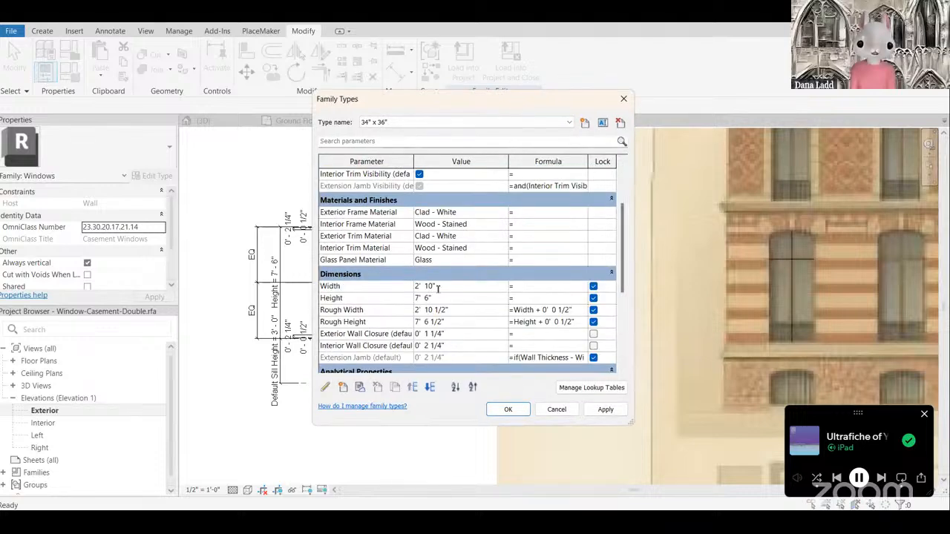
{"action": "left_click", "coordinate": [424, 286]}
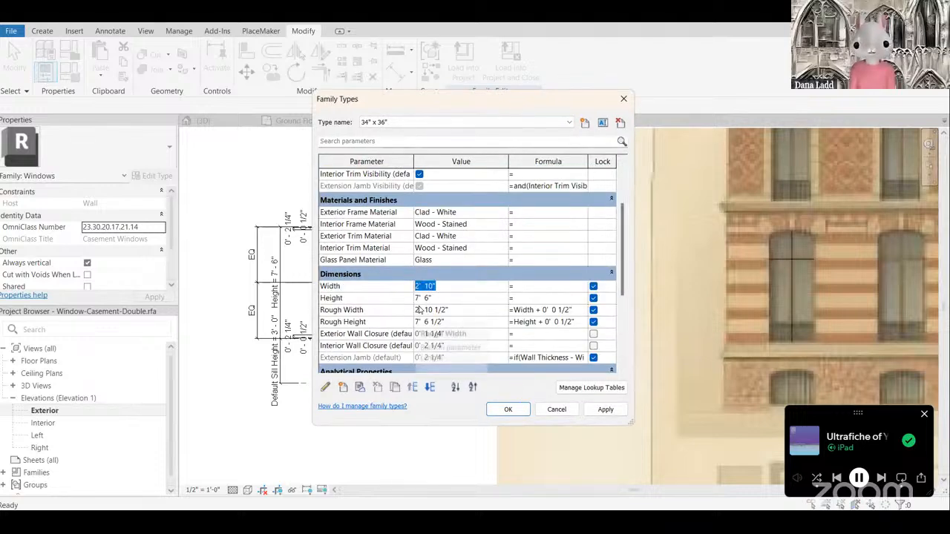
{"action": "type", "text": "3'"}
{"action": "key", "text": "Tab"}
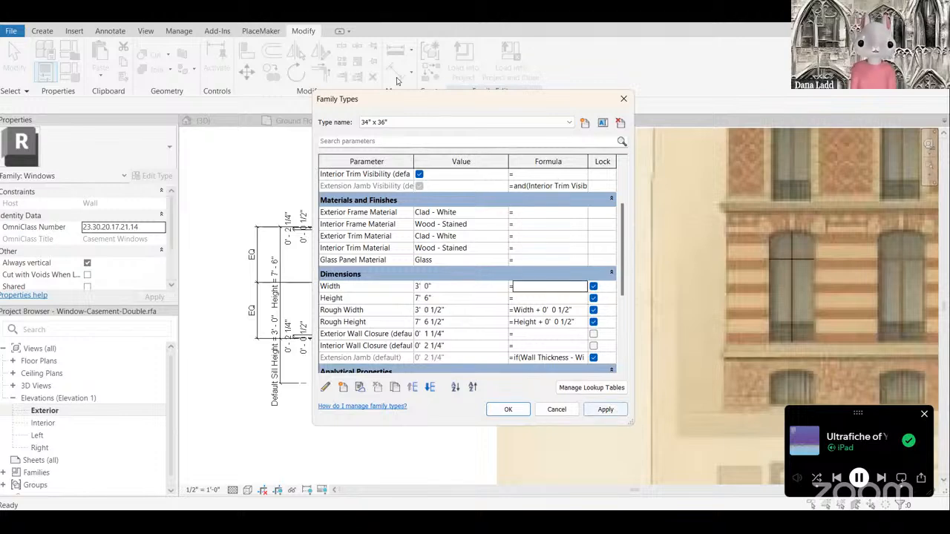
Step: Move the two 1 7/16" dimensions under the casement window down below the host wall's outline
{"action": "scroll", "coordinate": [216, 255], "scroll_direction": "up", "scroll_amount": 2}
{"action": "scroll", "coordinate": [460, 297], "scroll_direction": "down", "scroll_amount": 3}
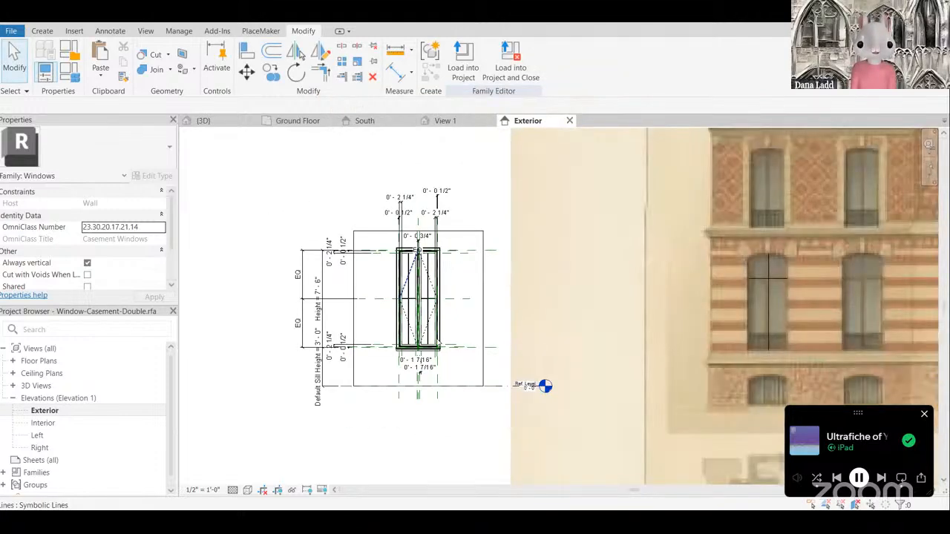
{"action": "scroll", "coordinate": [438, 343], "scroll_direction": "up", "scroll_amount": 1}
{"action": "scroll", "coordinate": [435, 219], "scroll_direction": "up", "scroll_amount": 1}
{"action": "scroll", "coordinate": [458, 291], "scroll_direction": "up", "scroll_amount": 1}
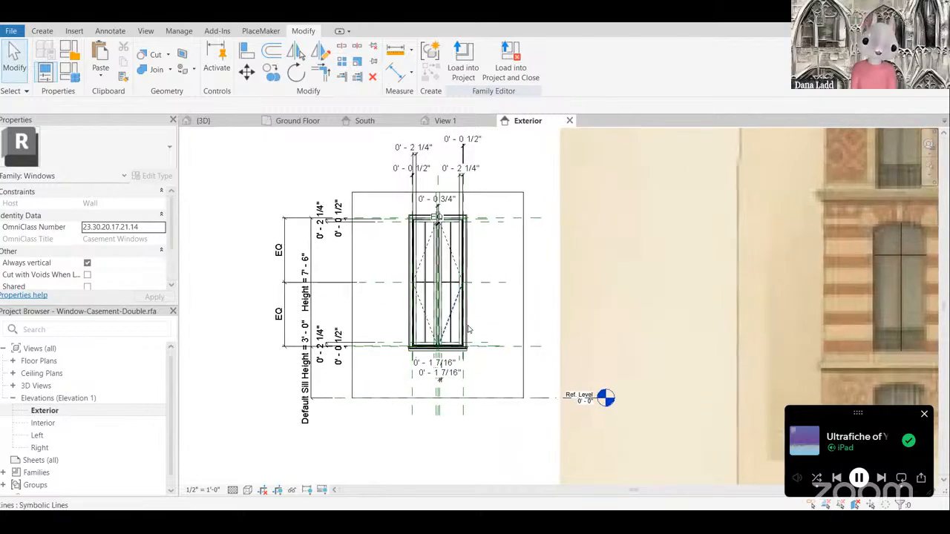
{"action": "scroll", "coordinate": [438, 368], "scroll_direction": "up", "scroll_amount": 1}
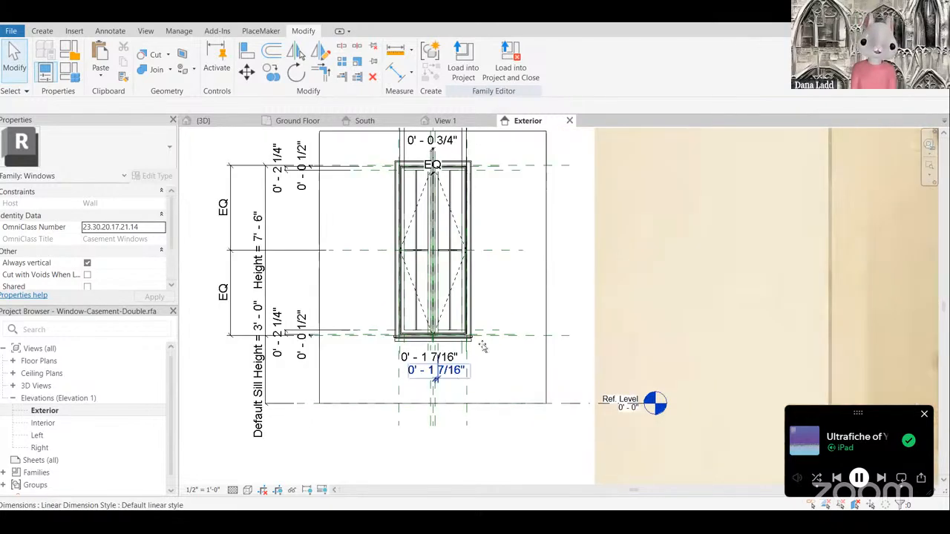
{"action": "left_click", "coordinate": [437, 379]}
{"action": "left_click_drag", "start_coordinate": [437, 384], "coordinate": [440, 293]}
{"action": "scroll", "coordinate": [448, 288], "scroll_direction": "down", "scroll_amount": 1}
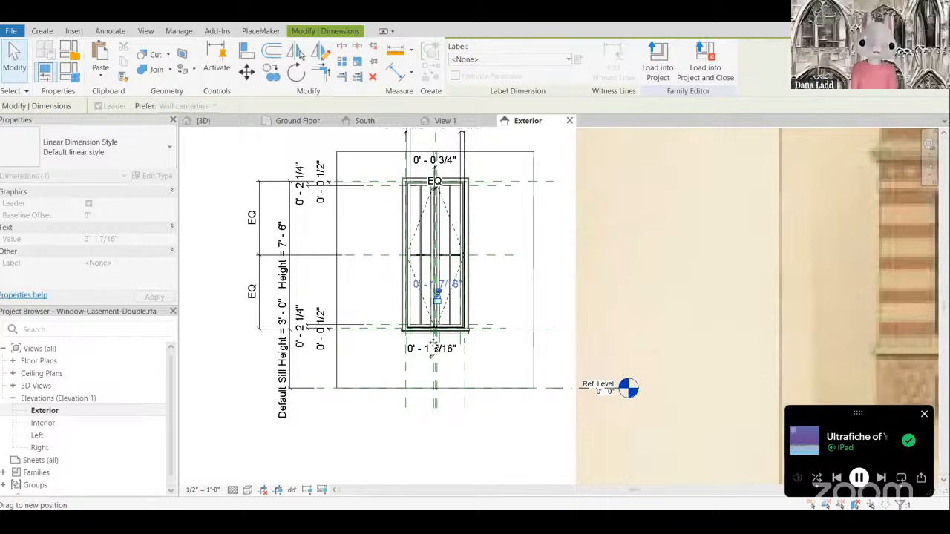
{"action": "scroll", "coordinate": [448, 289], "scroll_direction": "down", "scroll_amount": 1}
{"action": "left_click_drag", "start_coordinate": [433, 347], "coordinate": [434, 431]}
{"action": "scroll", "coordinate": [436, 347], "scroll_direction": "up", "scroll_amount": 2}
{"action": "scroll", "coordinate": [424, 368], "scroll_direction": "down", "scroll_amount": 2}
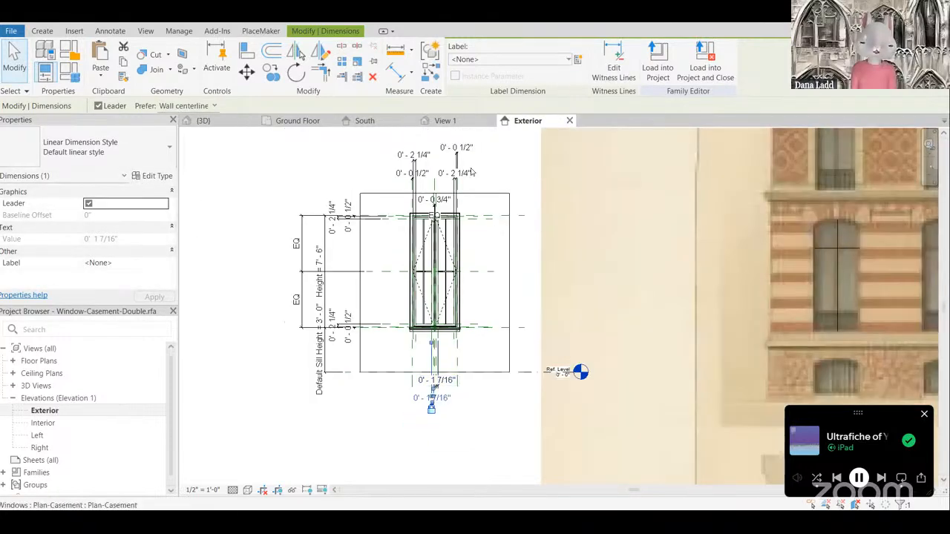
Step: Move the 3/4" and EQ dimensions at the window's head up above the host wall's outline
{"action": "scroll", "coordinate": [473, 167], "scroll_direction": "up", "scroll_amount": 2}
{"action": "scroll", "coordinate": [425, 275], "scroll_direction": "down", "scroll_amount": 1}
{"action": "scroll", "coordinate": [427, 256], "scroll_direction": "up", "scroll_amount": 1}
{"action": "left_click_drag", "start_coordinate": [426, 256], "coordinate": [418, 151]}
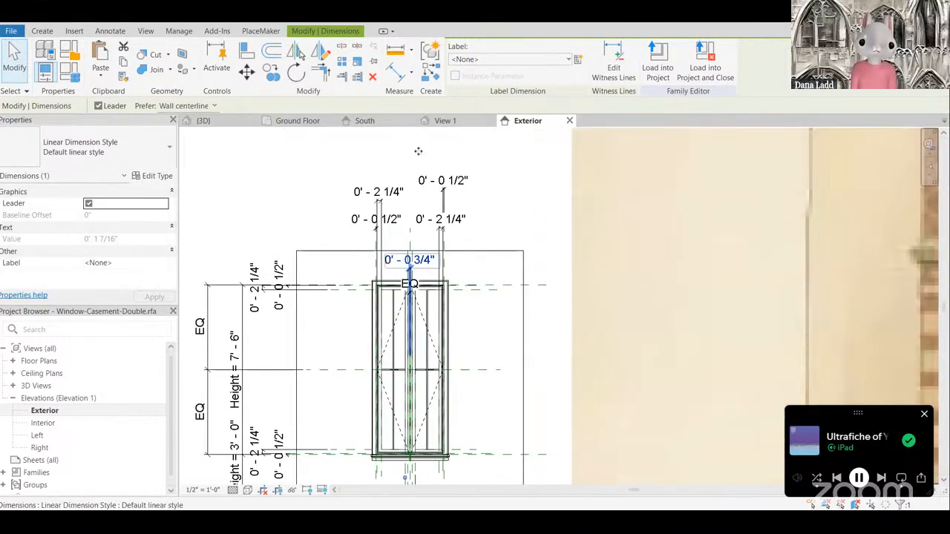
{"action": "left_click", "coordinate": [496, 241]}
{"action": "scroll", "coordinate": [411, 288], "scroll_direction": "up", "scroll_amount": 2}
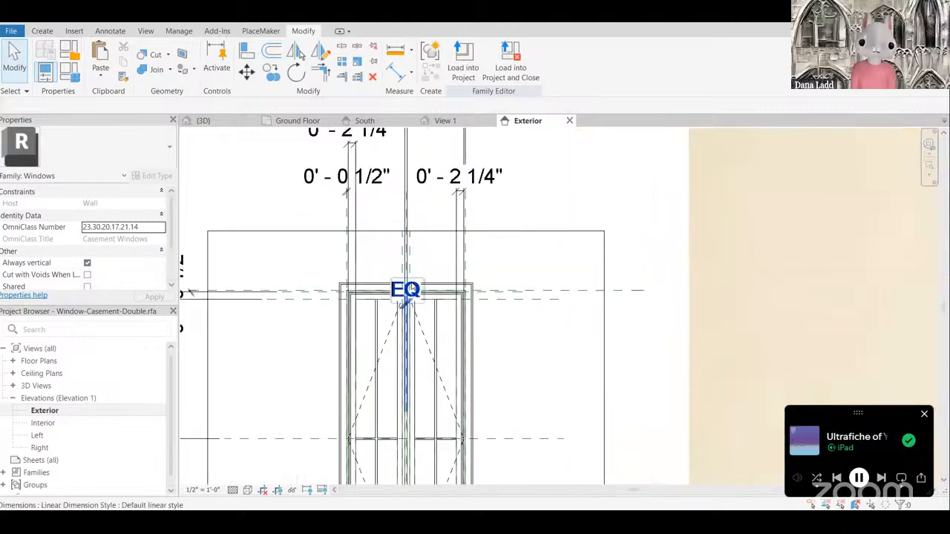
{"action": "left_click_drag", "start_coordinate": [416, 265], "coordinate": [524, 211]}
{"action": "scroll", "coordinate": [443, 224], "scroll_direction": "down", "scroll_amount": 2}
{"action": "left_click", "coordinate": [527, 281]}
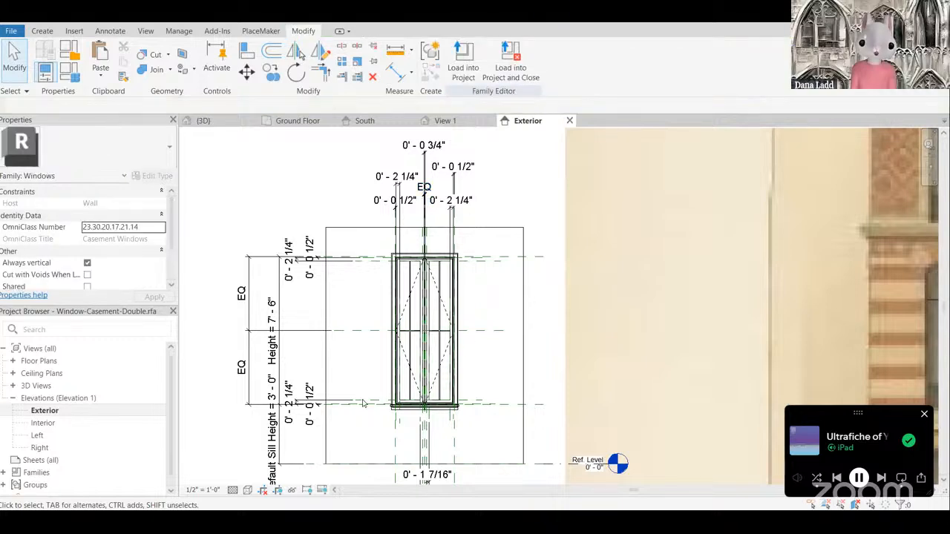
Step: Set the Exterior elevation's view scale to 1" = 1'-0"
{"action": "scroll", "coordinate": [363, 403], "scroll_direction": "down", "scroll_amount": 1}
{"action": "left_click", "coordinate": [202, 491]}
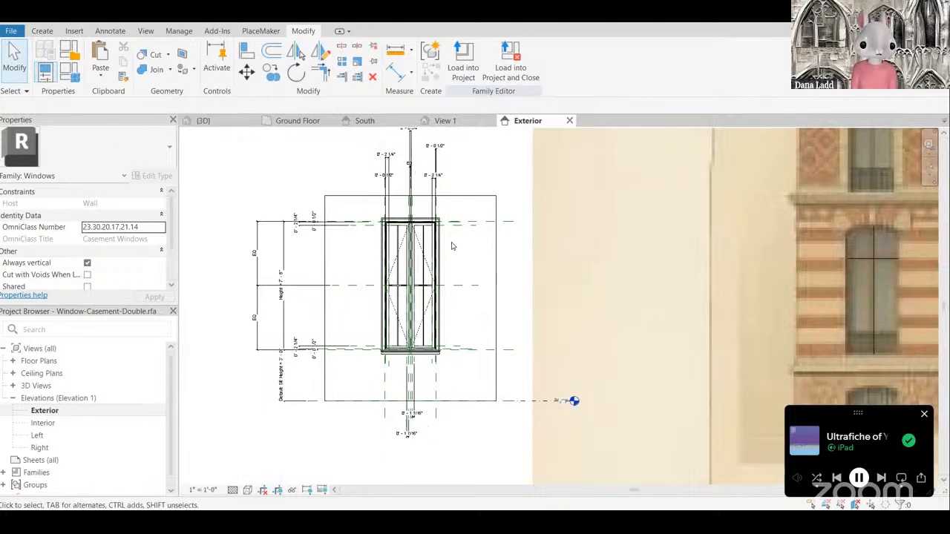
{"action": "scroll", "coordinate": [423, 404], "scroll_direction": "up", "scroll_amount": 5}
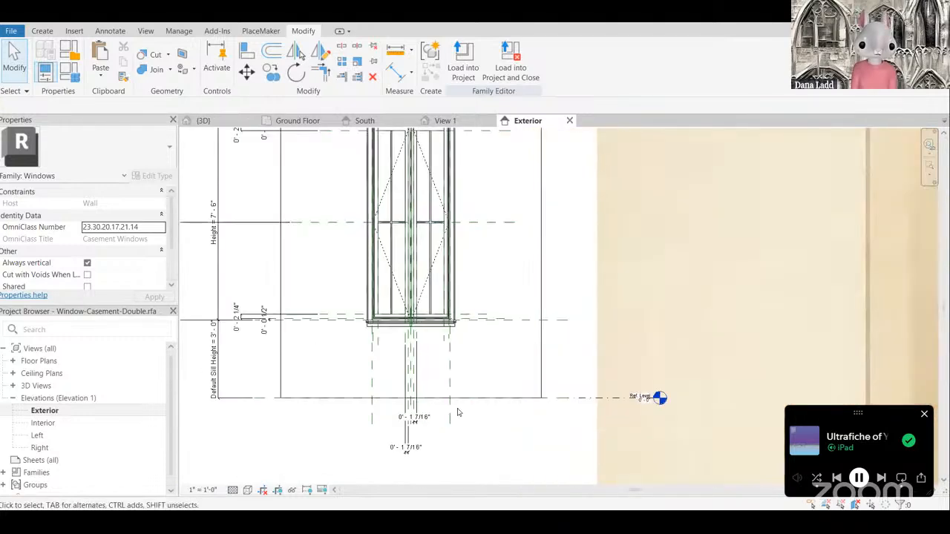
{"action": "scroll", "coordinate": [434, 414], "scroll_direction": "down", "scroll_amount": 2}
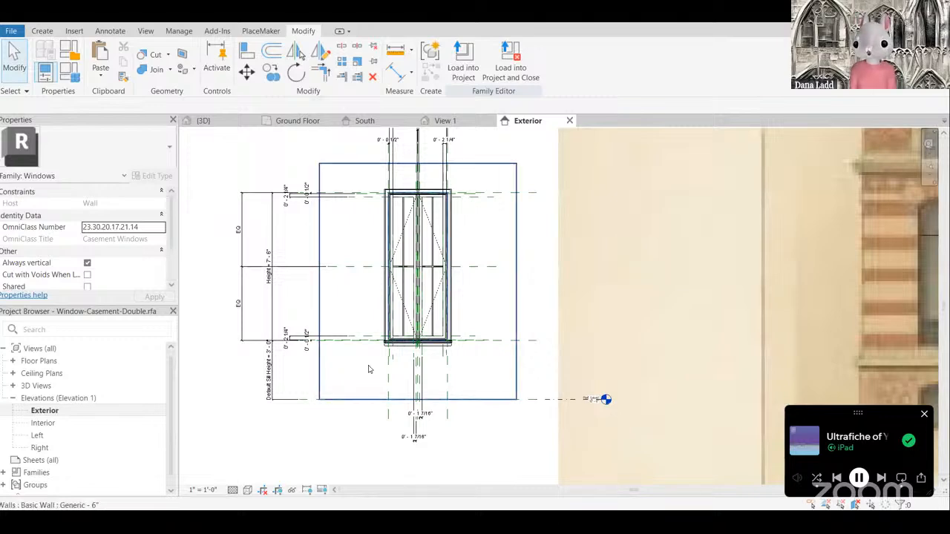
Step: Compare the resized casement window's proportions and sash divisions with the main-floor windows on the reference image
{"action": "scroll", "coordinate": [622, 271], "scroll_direction": "down", "scroll_amount": 3}
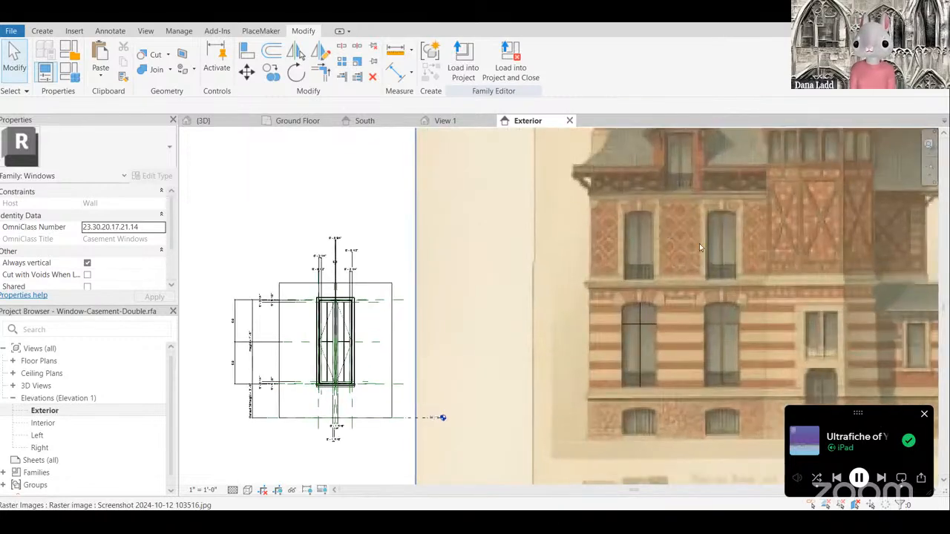
{"action": "scroll", "coordinate": [593, 303], "scroll_direction": "up", "scroll_amount": 4}
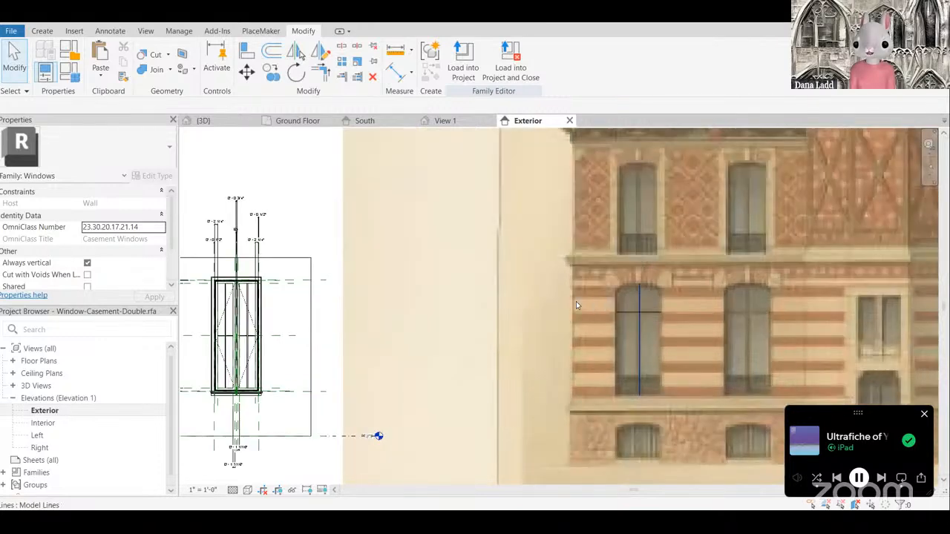
{"action": "scroll", "coordinate": [564, 296], "scroll_direction": "down", "scroll_amount": 2}
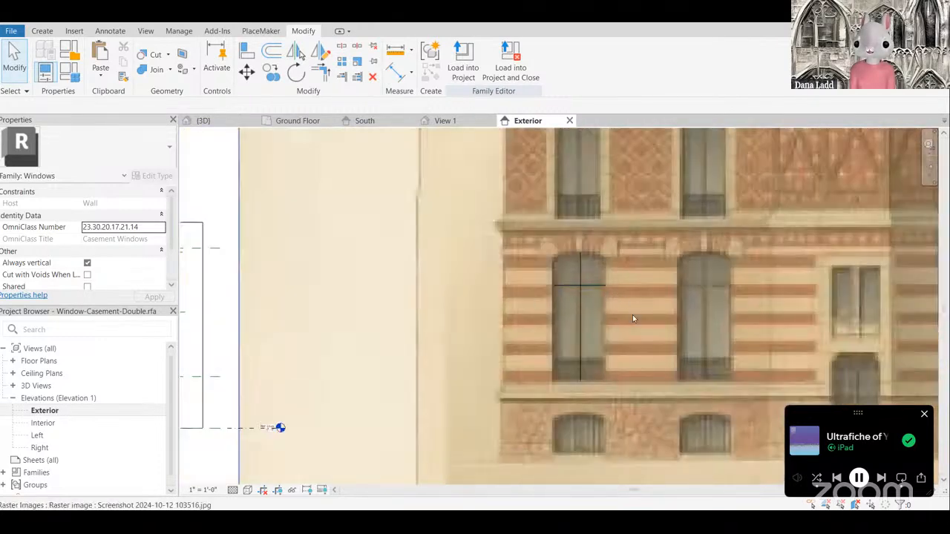
{"action": "scroll", "coordinate": [342, 331], "scroll_direction": "down", "scroll_amount": 4}
{"action": "scroll", "coordinate": [371, 314], "scroll_direction": "up", "scroll_amount": 5}
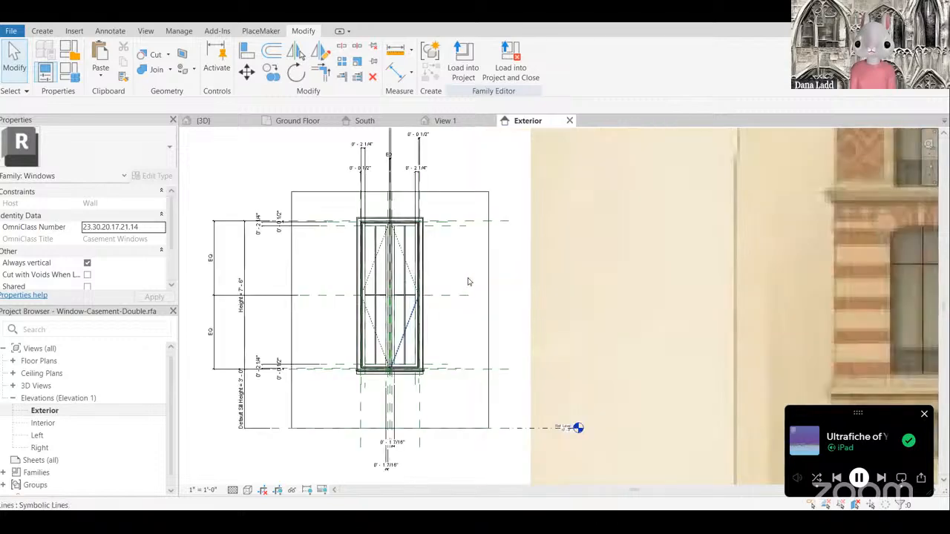
{"action": "scroll", "coordinate": [472, 273], "scroll_direction": "down", "scroll_amount": 2}
{"action": "scroll", "coordinate": [440, 261], "scroll_direction": "up", "scroll_amount": 2}
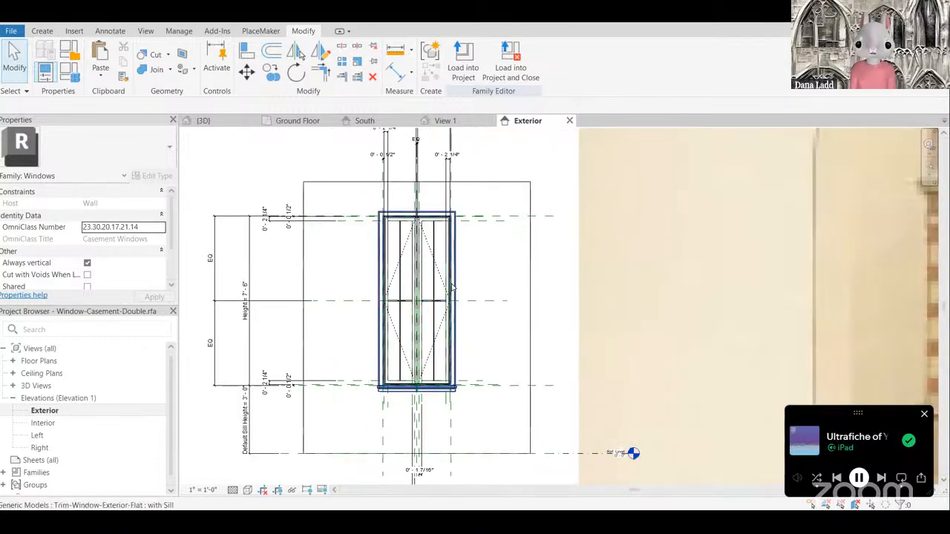
{"action": "scroll", "coordinate": [439, 269], "scroll_direction": "up", "scroll_amount": 1}
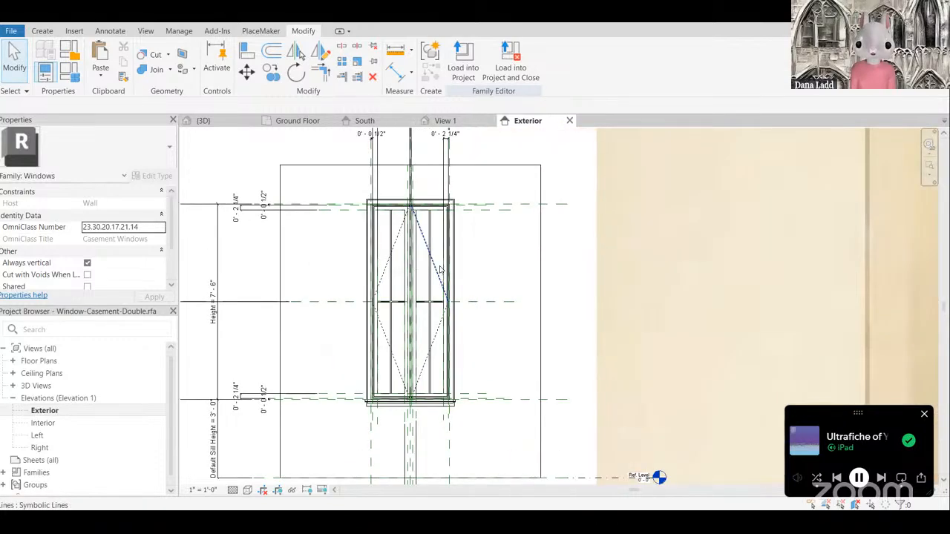
Step: Set the Exterior elevation's visual style to Shaded
{"action": "left_click", "coordinate": [432, 224]}
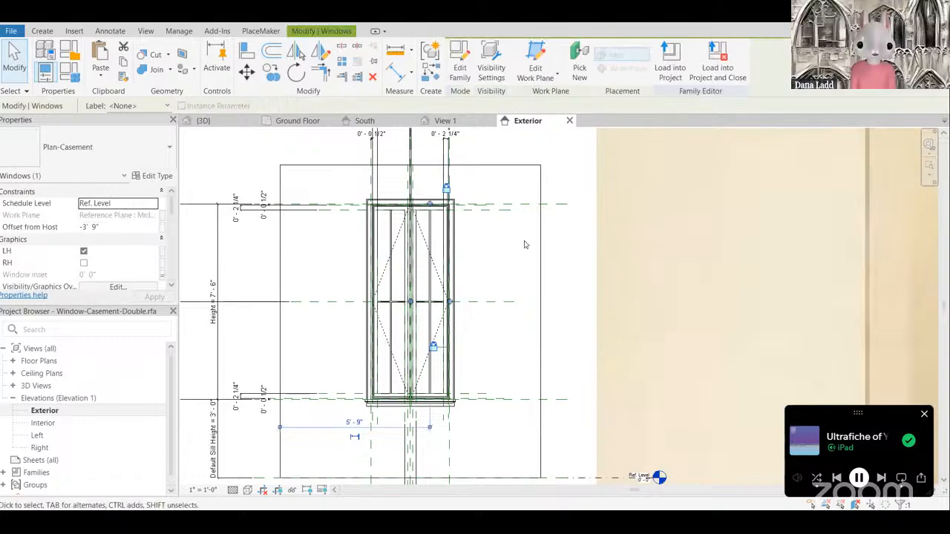
{"action": "key", "text": "Escape"}
{"action": "left_click", "coordinate": [248, 490]}
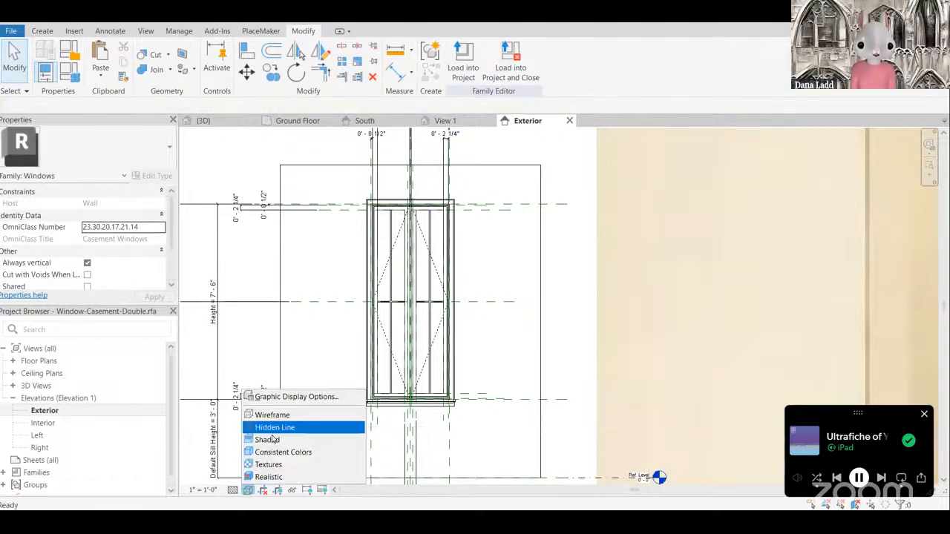
{"action": "left_click", "coordinate": [269, 439]}
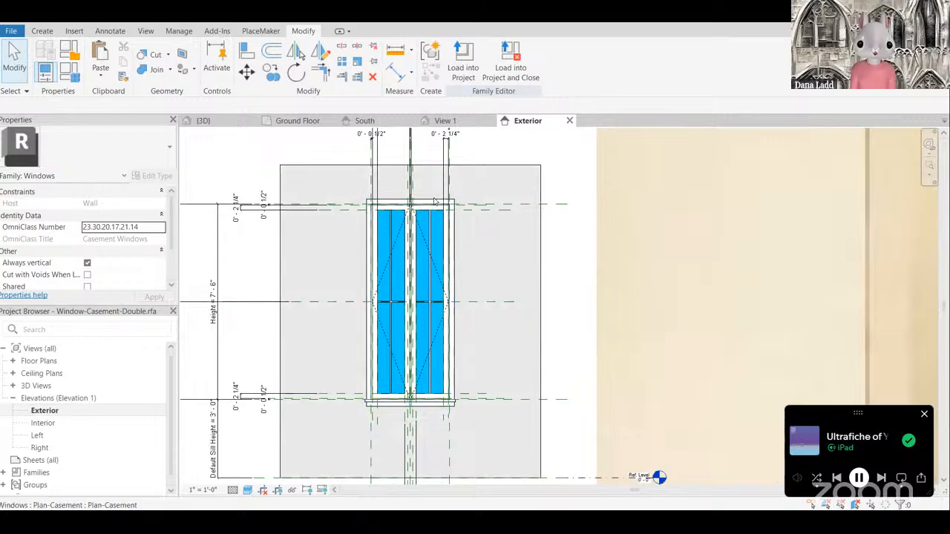
Step: Select the exterior trim with sill to examine its extent around the casement window, and clear the selection
{"action": "left_click", "coordinate": [436, 200]}
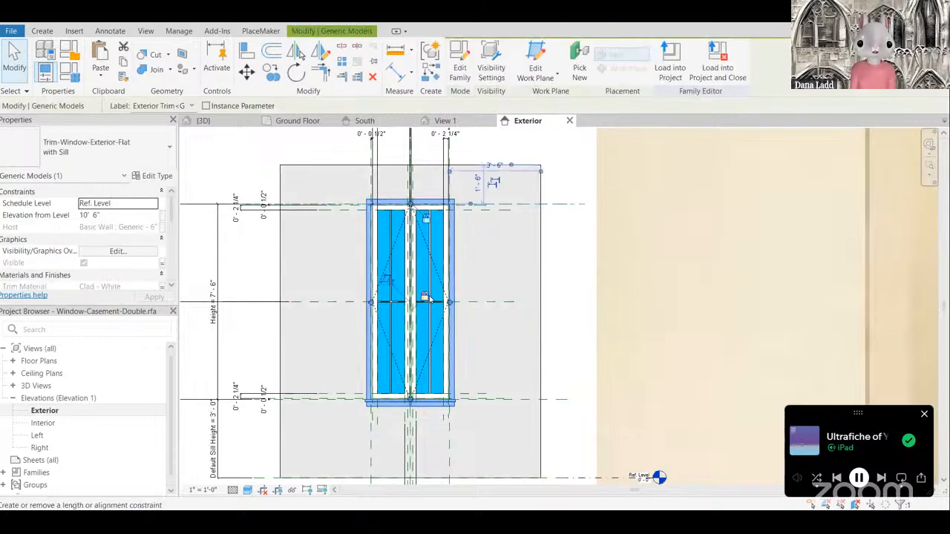
{"action": "scroll", "coordinate": [468, 312], "scroll_direction": "down", "scroll_amount": 4}
{"action": "scroll", "coordinate": [477, 337], "scroll_direction": "up", "scroll_amount": 4}
{"action": "left_click", "coordinate": [571, 245]}
{"action": "scroll", "coordinate": [570, 246], "scroll_direction": "down", "scroll_amount": 2}
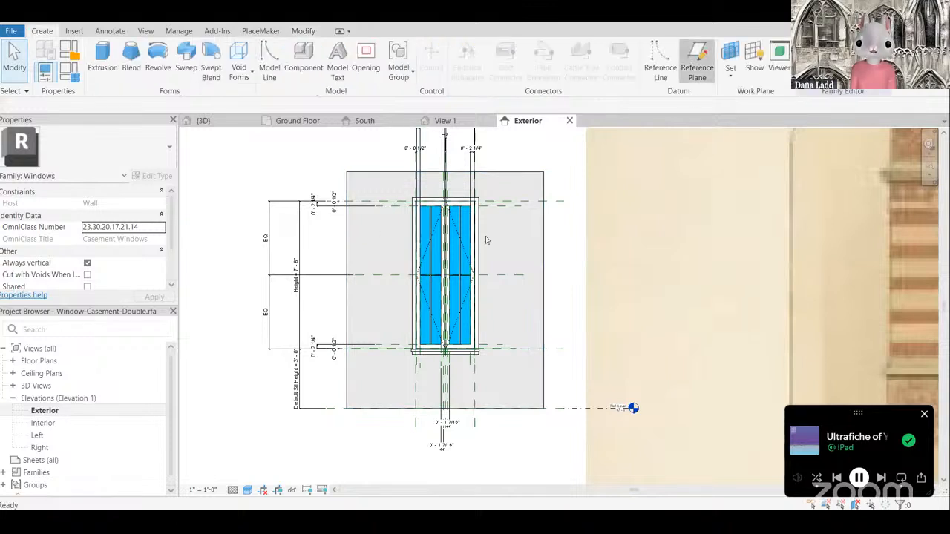
Step: Draw a horizontal reference plane across the upper part of the casement window, about 1'-6" below its head
{"action": "left_click", "coordinate": [696, 61]}
{"action": "left_click", "coordinate": [567, 243]}
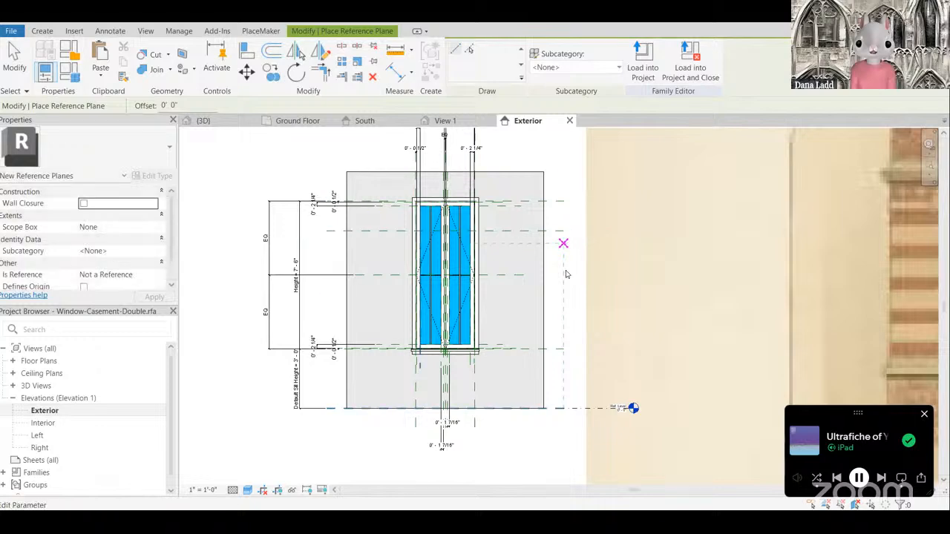
{"action": "key", "text": "Escape"}
{"action": "scroll", "coordinate": [552, 231], "scroll_direction": "up", "scroll_amount": 1}
{"action": "left_click", "coordinate": [557, 237]}
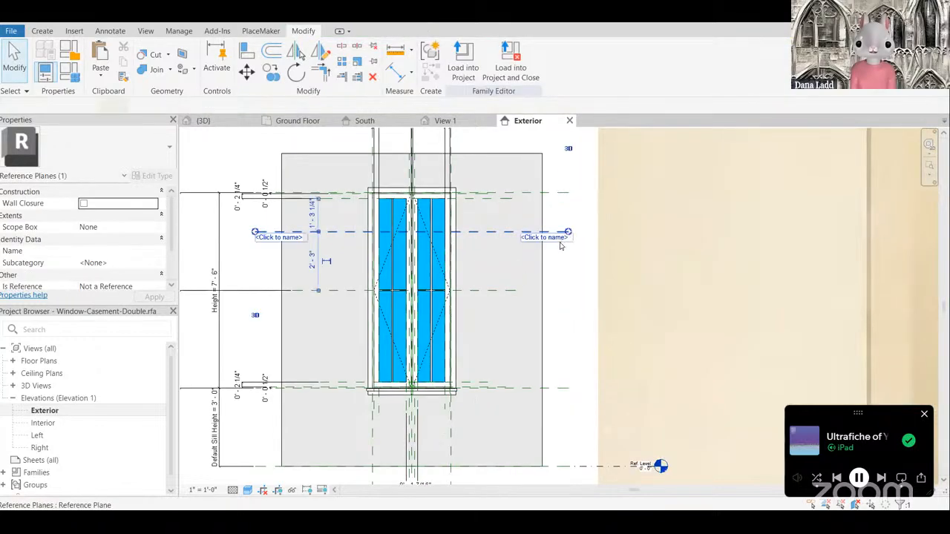
{"action": "left_click", "coordinate": [397, 72]}
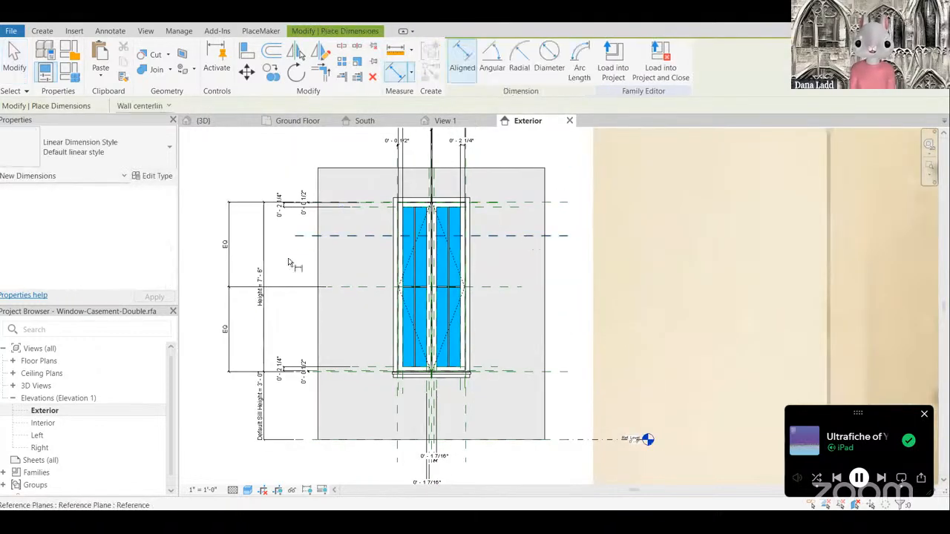
{"action": "scroll", "coordinate": [690, 256], "scroll_direction": "down", "scroll_amount": 2}
{"action": "scroll", "coordinate": [715, 207], "scroll_direction": "up", "scroll_amount": 5}
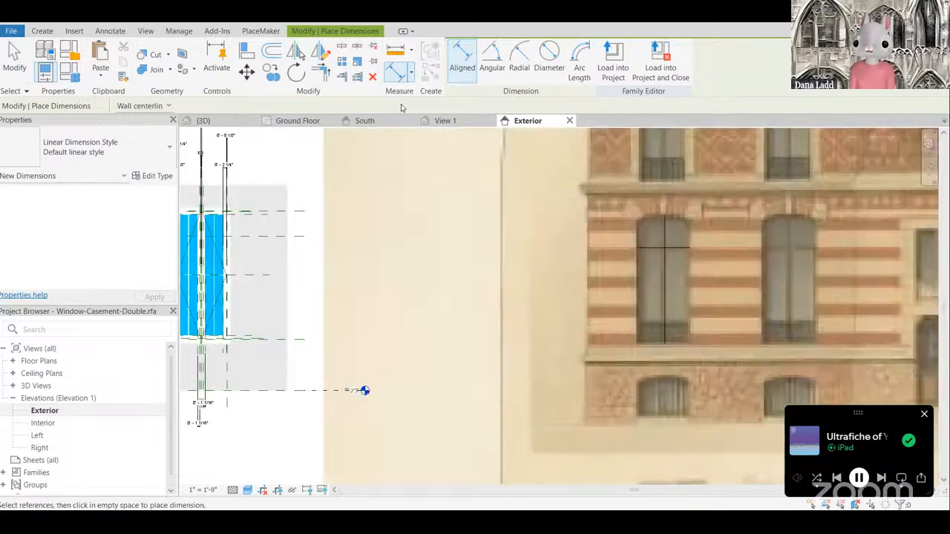
{"action": "key", "text": "Escape"}
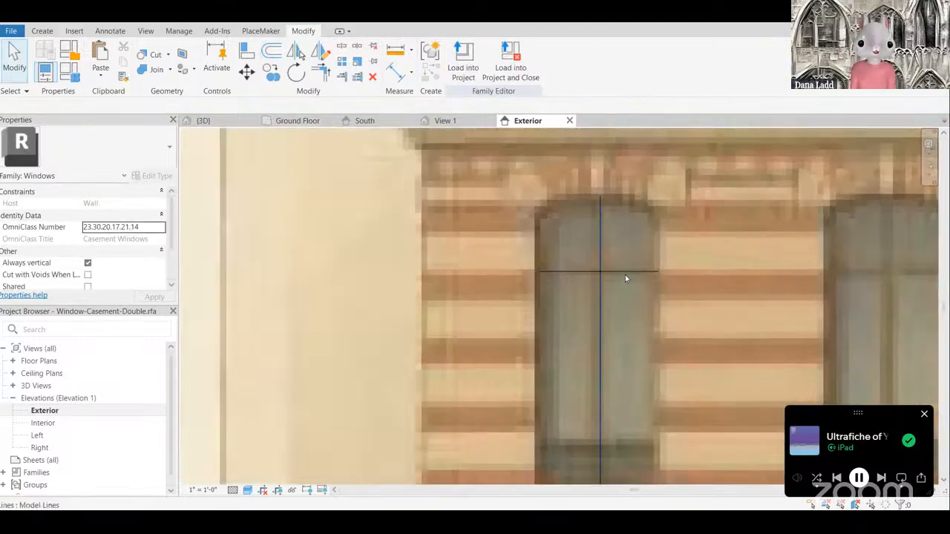
Step: Shorten the vertical model line over the reference window to end at the horizontal line, leaving it about 1'-11" long
{"action": "left_click", "coordinate": [625, 273]}
{"action": "left_click", "coordinate": [601, 290]}
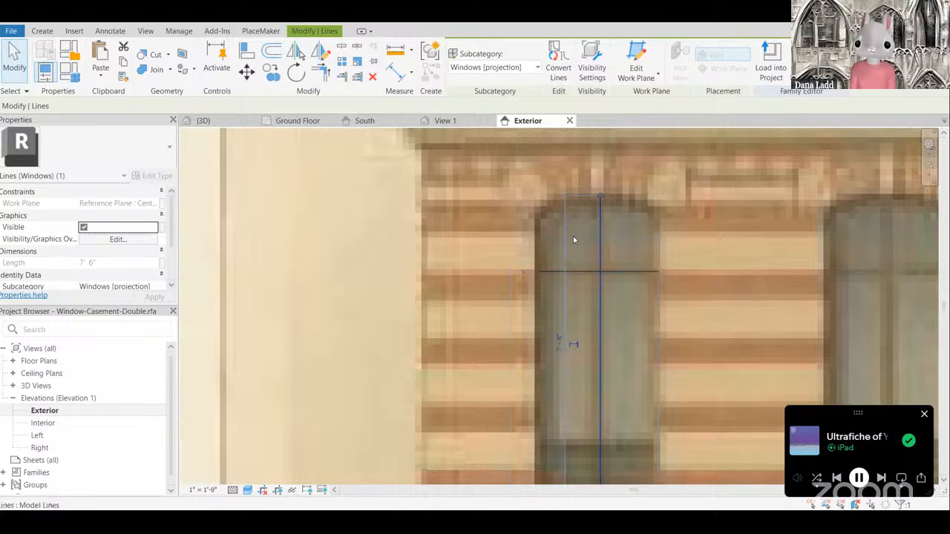
{"action": "scroll", "coordinate": [588, 382], "scroll_direction": "down", "scroll_amount": 3}
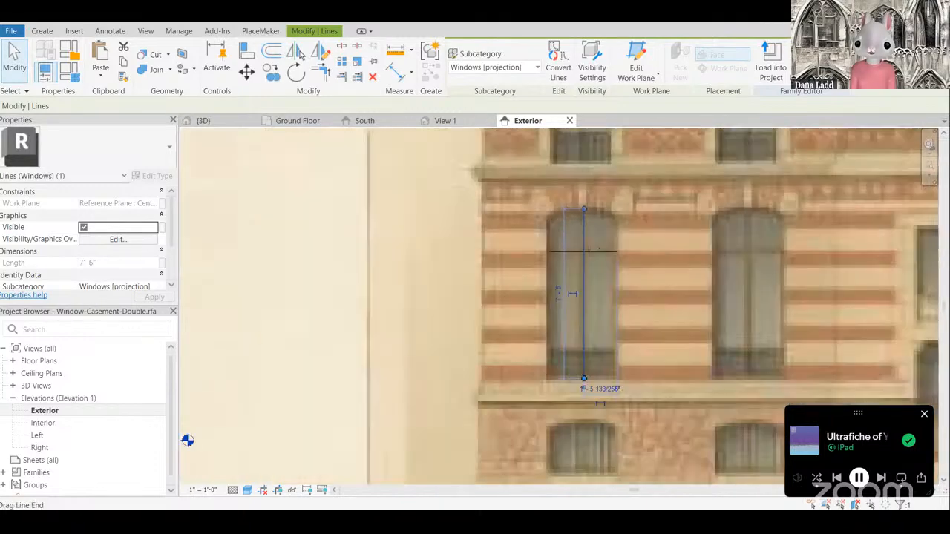
{"action": "left_click_drag", "start_coordinate": [585, 379], "coordinate": [584, 252]}
{"action": "left_click_drag", "start_coordinate": [650, 283], "coordinate": [623, 210]}
{"action": "scroll", "coordinate": [621, 214], "scroll_direction": "up", "scroll_amount": 5}
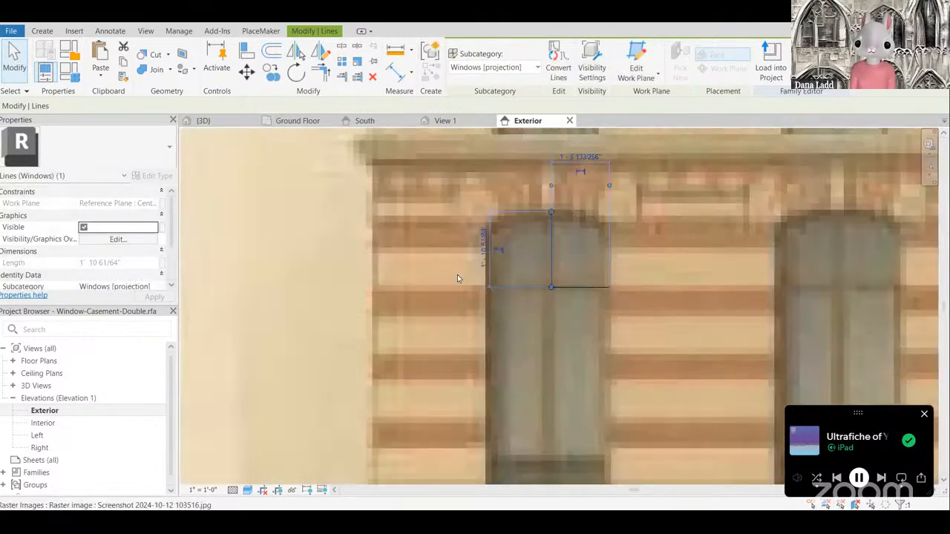
{"action": "left_click", "coordinate": [438, 260]}
{"action": "key", "text": "Escape"}
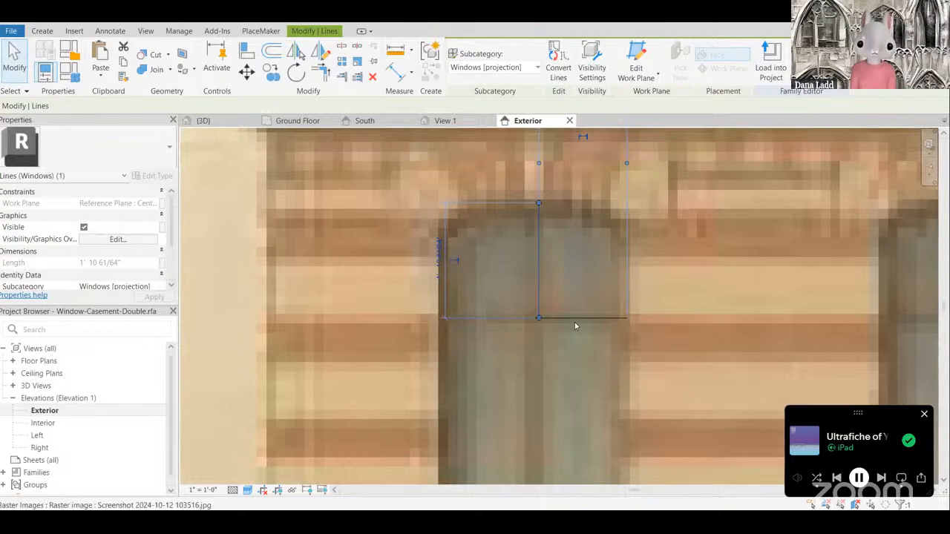
{"action": "key", "text": "Escape"}
Step: Set the horizontal model line over the reference window 2' below the top of the arch
{"action": "left_click", "coordinate": [574, 319]}
{"action": "left_click", "coordinate": [649, 254]}
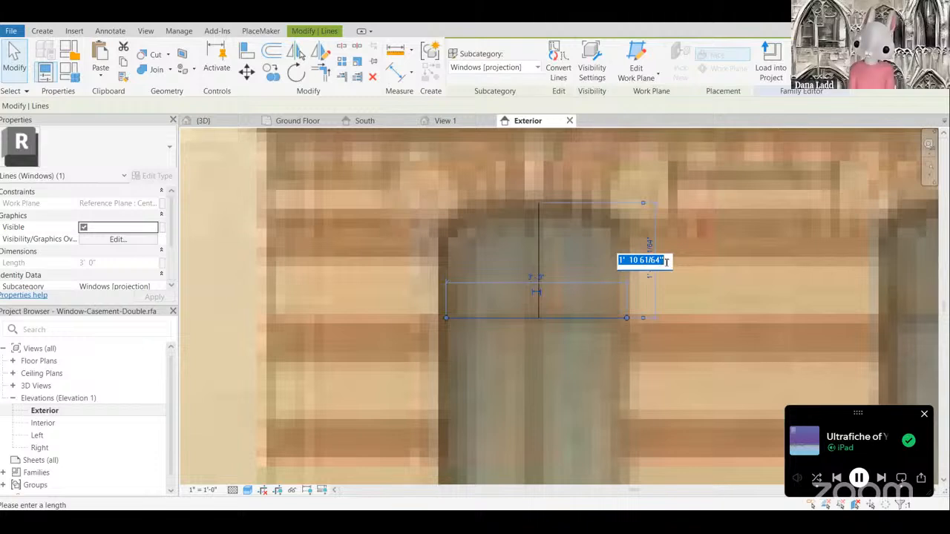
{"action": "type", "text": "3"}
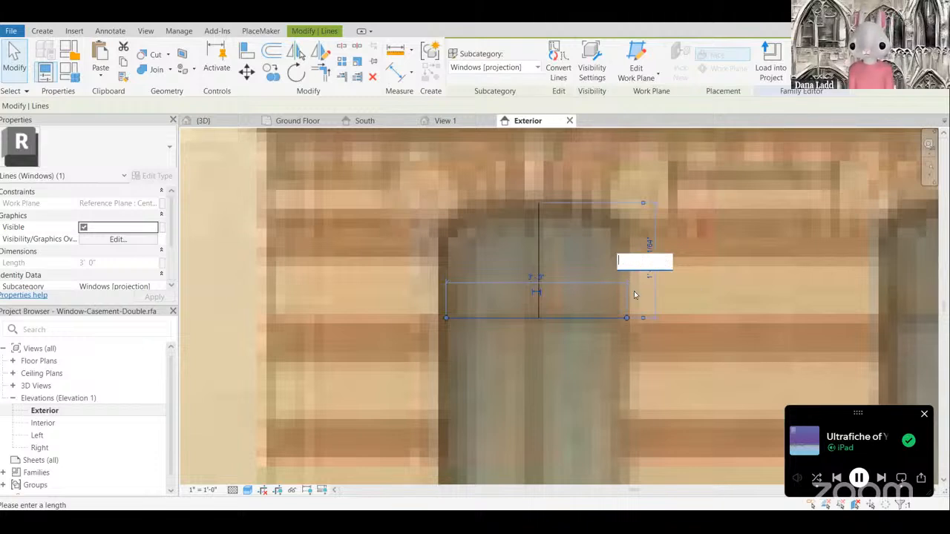
{"action": "key", "text": "Return"}
{"action": "key", "text": "Escape"}
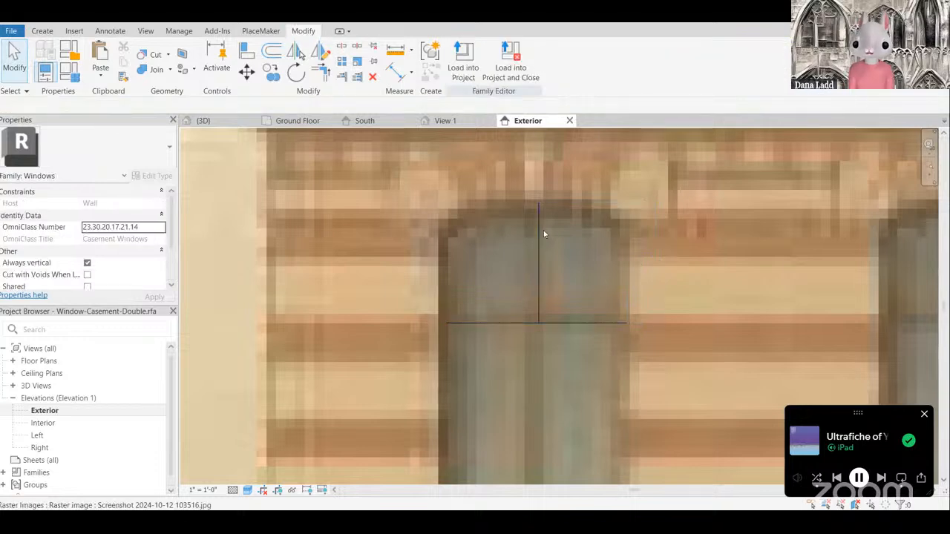
{"action": "left_click", "coordinate": [540, 233]}
{"action": "key", "text": "Escape"}
{"action": "scroll", "coordinate": [668, 287], "scroll_direction": "down", "scroll_amount": 3}
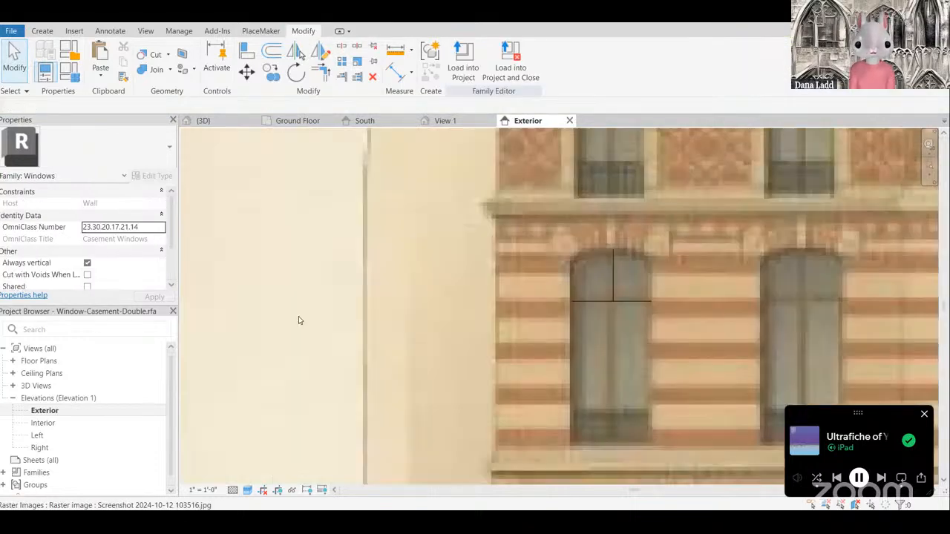
Step: Dimension the distance from the window's head reference plane down to the new horizontal reference plane
{"action": "scroll", "coordinate": [541, 260], "scroll_direction": "down", "scroll_amount": 3}
{"action": "scroll", "coordinate": [554, 206], "scroll_direction": "up", "scroll_amount": 5}
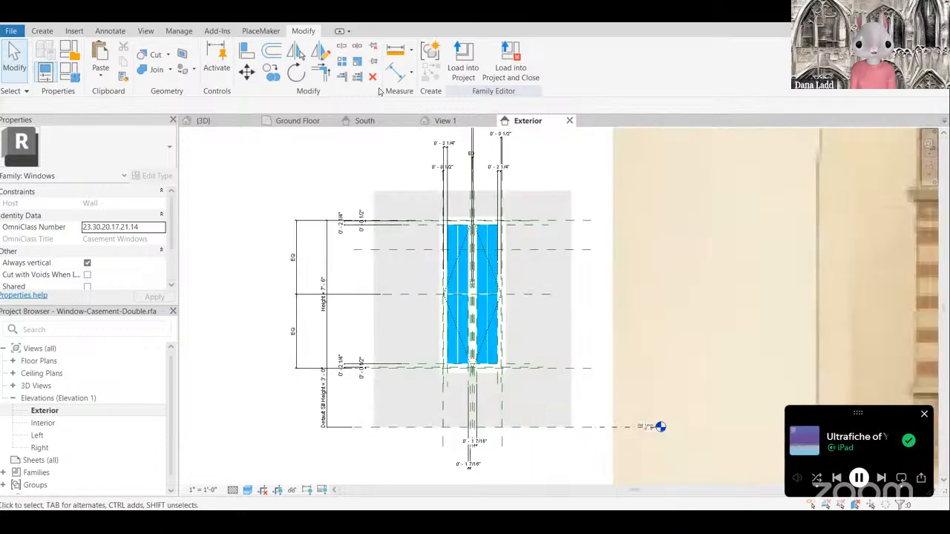
{"action": "key", "text": "d"}
{"action": "key", "text": "i"}
{"action": "scroll", "coordinate": [556, 165], "scroll_direction": "down", "scroll_amount": 2}
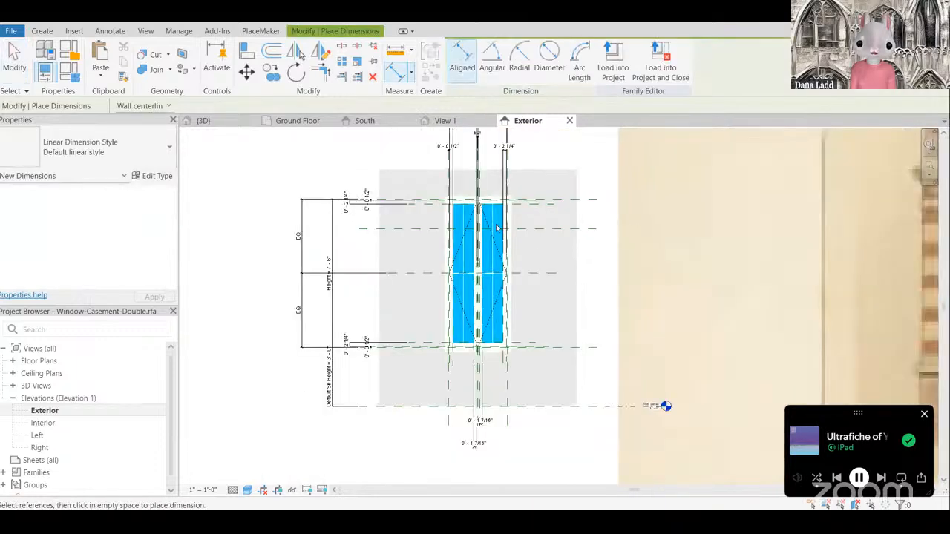
{"action": "scroll", "coordinate": [569, 221], "scroll_direction": "up", "scroll_amount": 2}
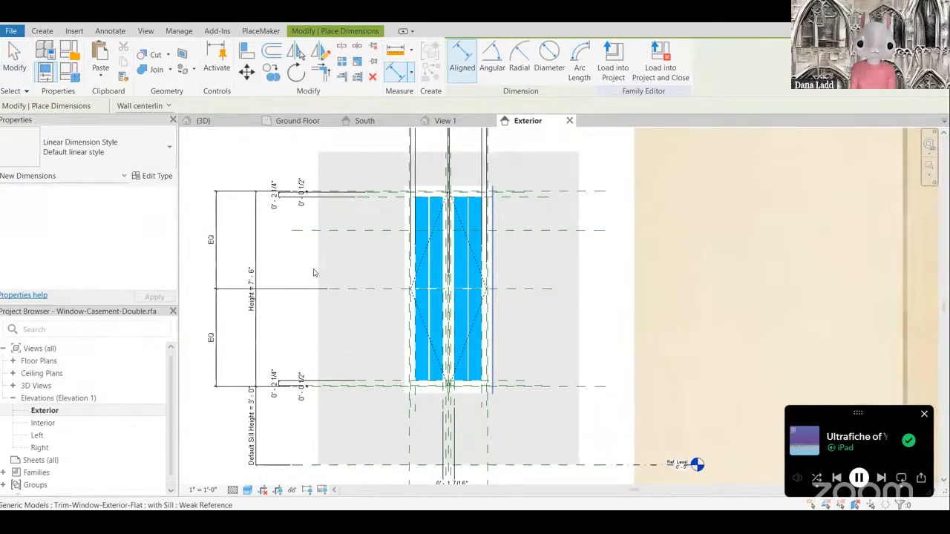
{"action": "left_click", "coordinate": [600, 191]}
{"action": "left_click", "coordinate": [598, 230]}
{"action": "left_click", "coordinate": [599, 274]}
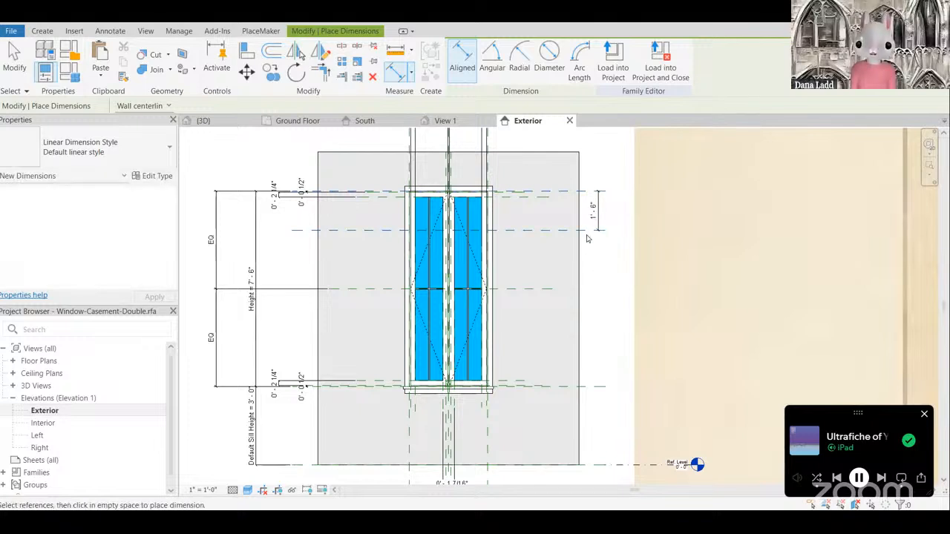
{"action": "key", "text": "Escape"}
{"action": "key", "text": "Escape"}
Step: Set the new horizontal reference plane 2' below the window's head reference plane
{"action": "left_click", "coordinate": [589, 231]}
{"action": "left_click", "coordinate": [594, 210]}
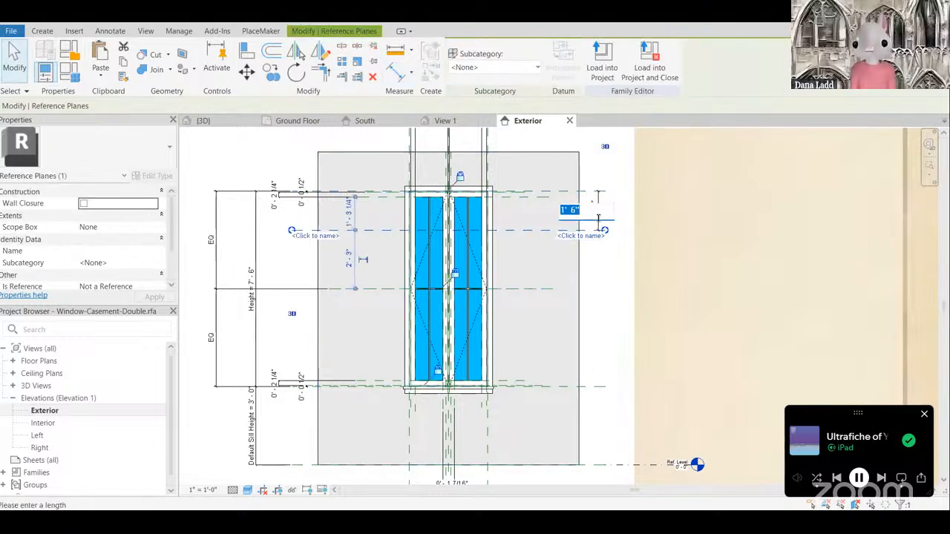
{"action": "type", "text": "2"}
{"action": "key", "text": "Return"}
{"action": "key", "text": "Escape"}
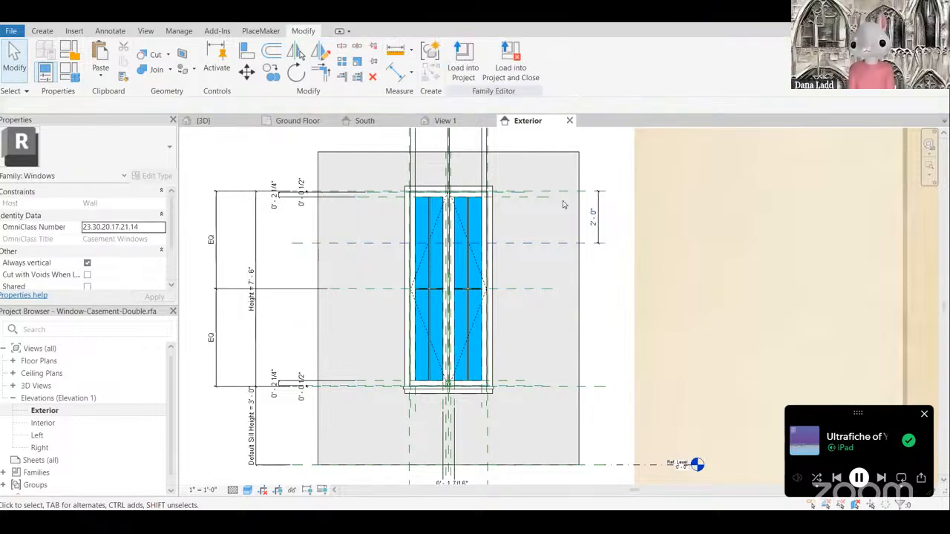
Step: Select the right sash's frame, its glass and the exterior trim in turn to examine how the window is built
{"action": "scroll", "coordinate": [478, 223], "scroll_direction": "up", "scroll_amount": 3}
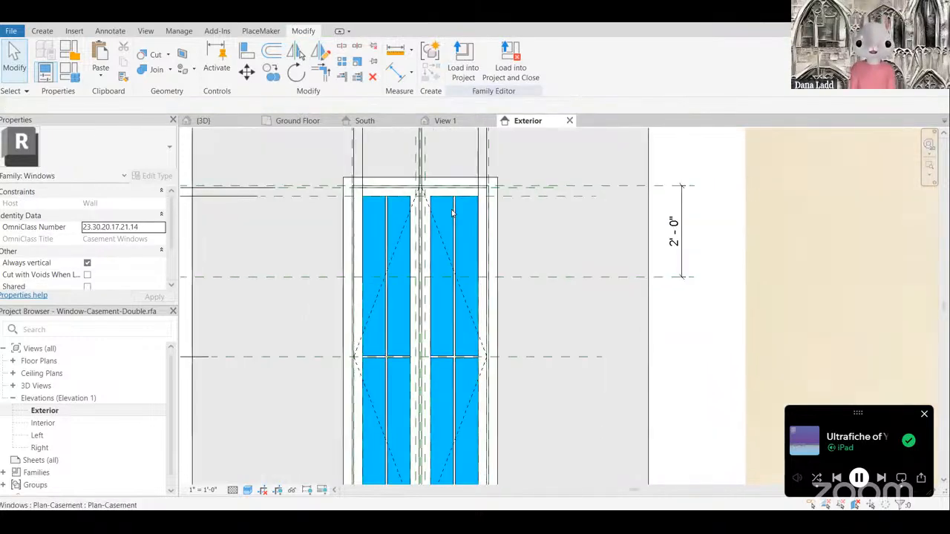
{"action": "left_click", "coordinate": [455, 213]}
{"action": "key", "text": "Escape"}
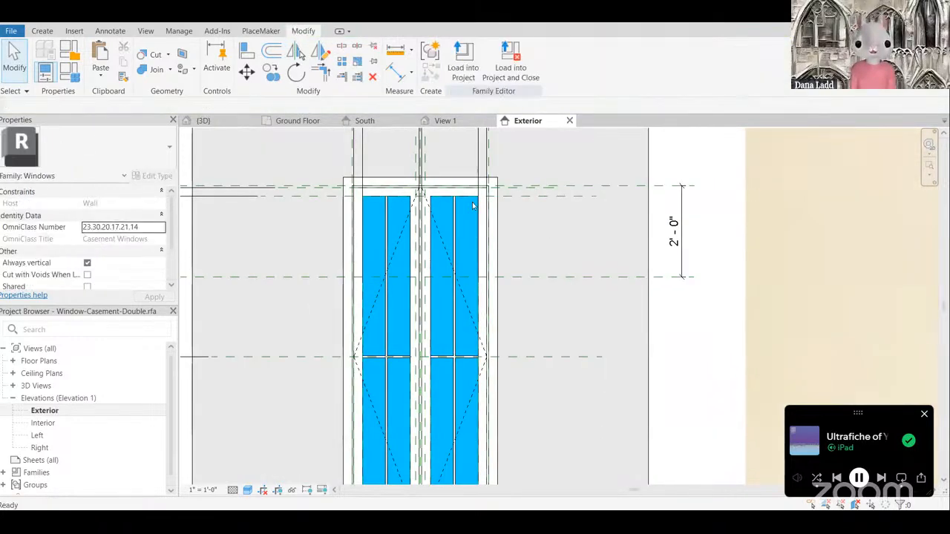
{"action": "scroll", "coordinate": [468, 211], "scroll_direction": "up", "scroll_amount": 2}
{"action": "key", "text": "Tab"}
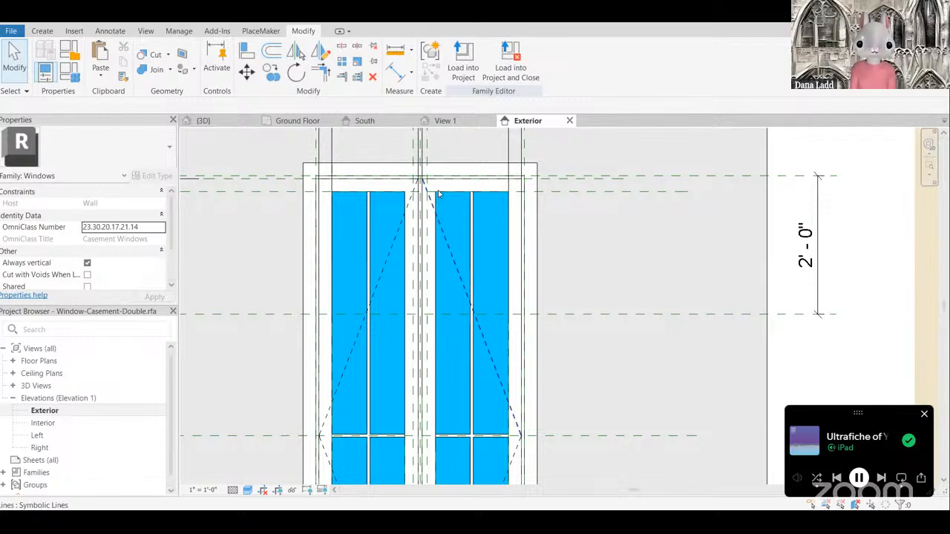
{"action": "left_click", "coordinate": [445, 194]}
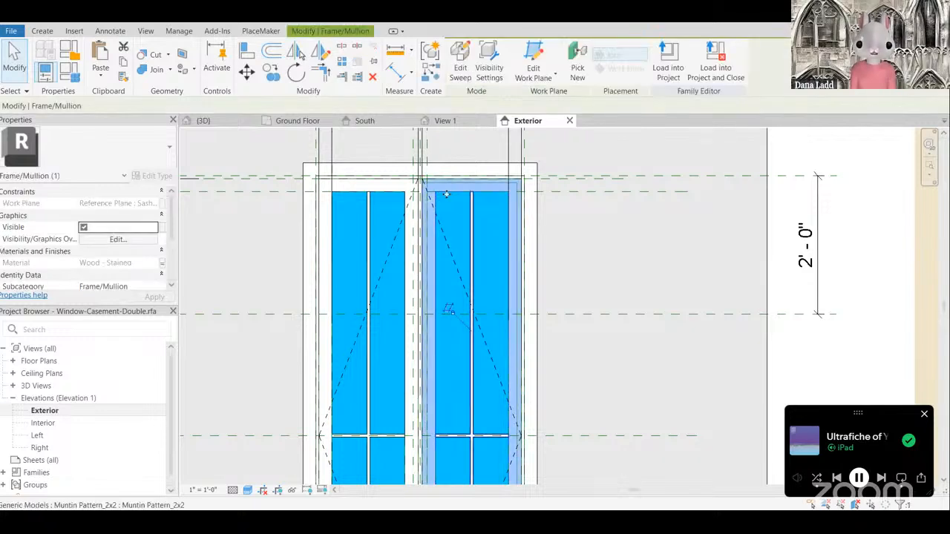
{"action": "left_click", "coordinate": [445, 194]}
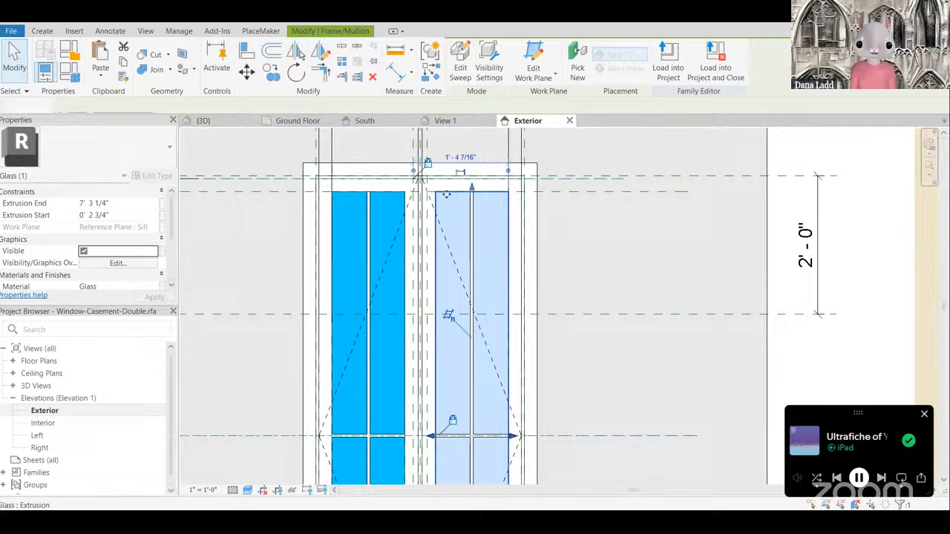
{"action": "left_click", "coordinate": [481, 173]}
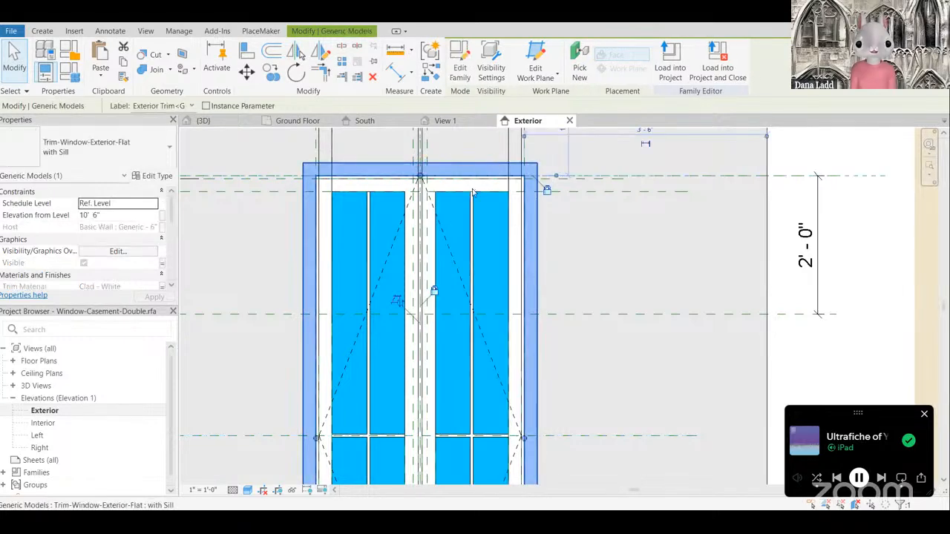
{"action": "scroll", "coordinate": [472, 193], "scroll_direction": "down", "scroll_amount": 2}
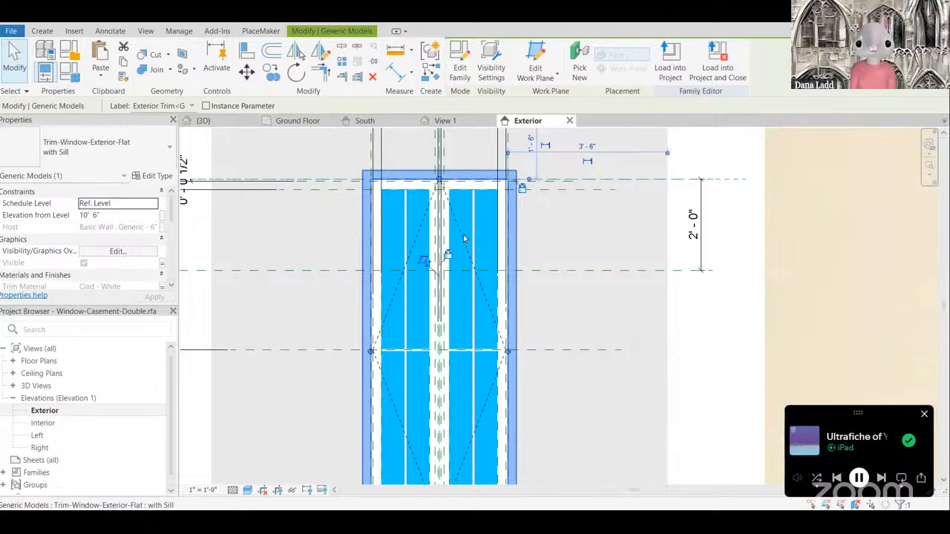
{"action": "scroll", "coordinate": [489, 216], "scroll_direction": "down", "scroll_amount": 3}
{"action": "left_click", "coordinate": [532, 236]}
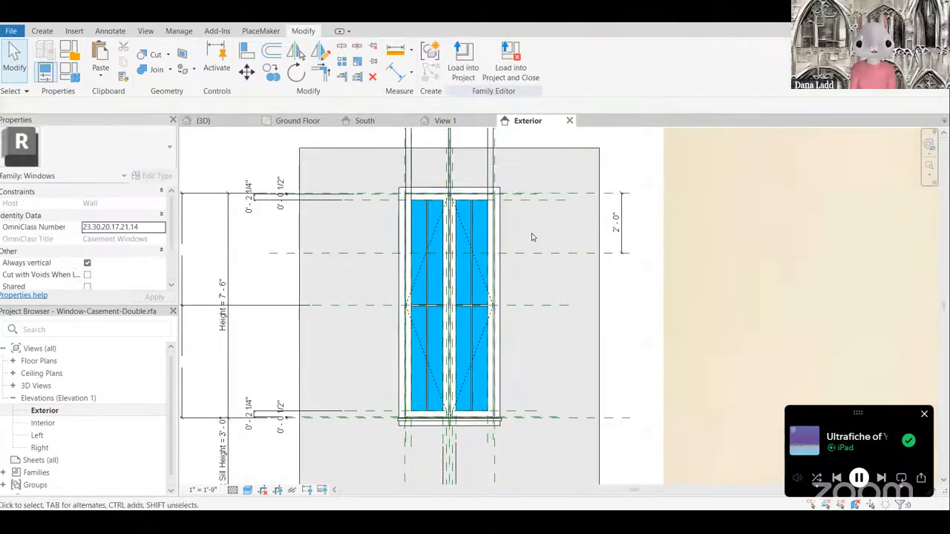
Step: Compare the casement window's new reference plane and sash divisions with the arched main-floor windows on the reference image
{"action": "scroll", "coordinate": [530, 233], "scroll_direction": "up", "scroll_amount": 2}
{"action": "scroll", "coordinate": [427, 267], "scroll_direction": "up", "scroll_amount": 1}
{"action": "scroll", "coordinate": [426, 273], "scroll_direction": "up", "scroll_amount": 1}
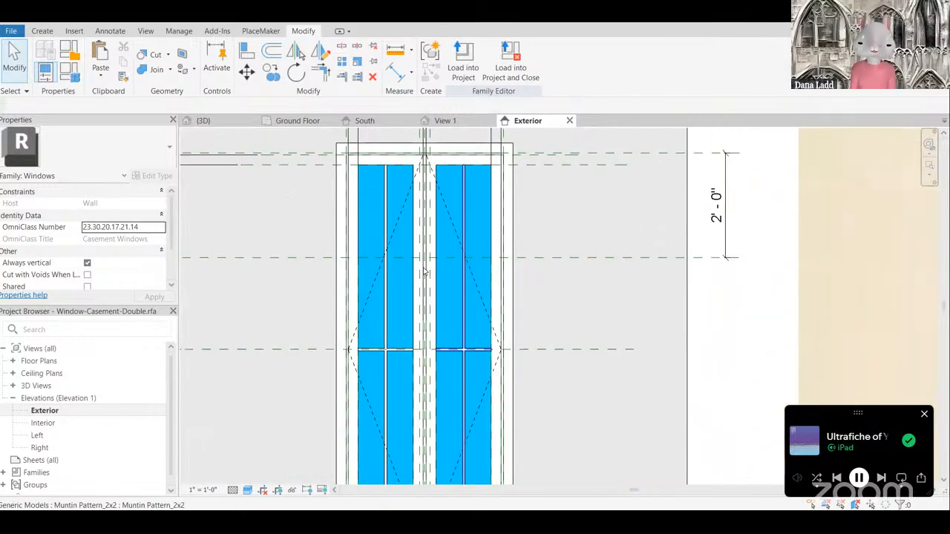
{"action": "scroll", "coordinate": [373, 264], "scroll_direction": "down", "scroll_amount": 3}
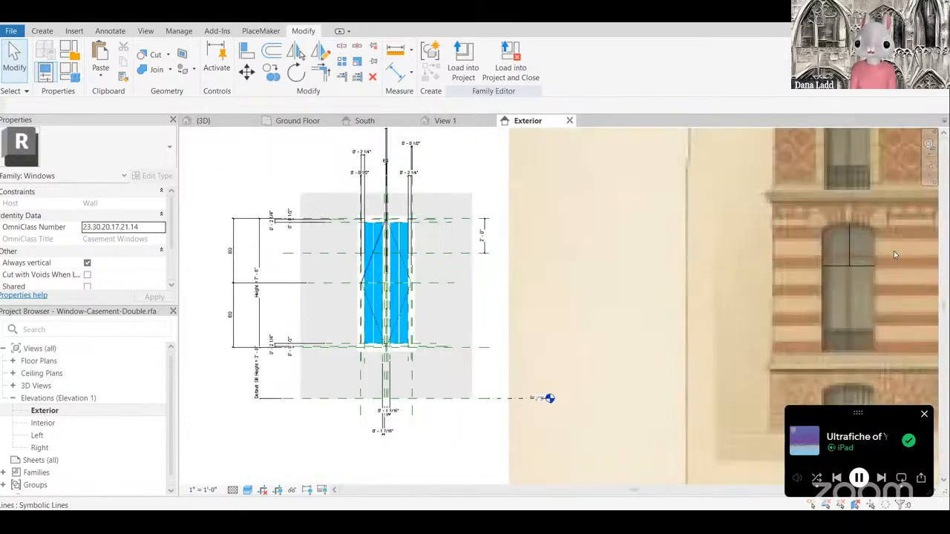
{"action": "scroll", "coordinate": [687, 263], "scroll_direction": "up", "scroll_amount": 3}
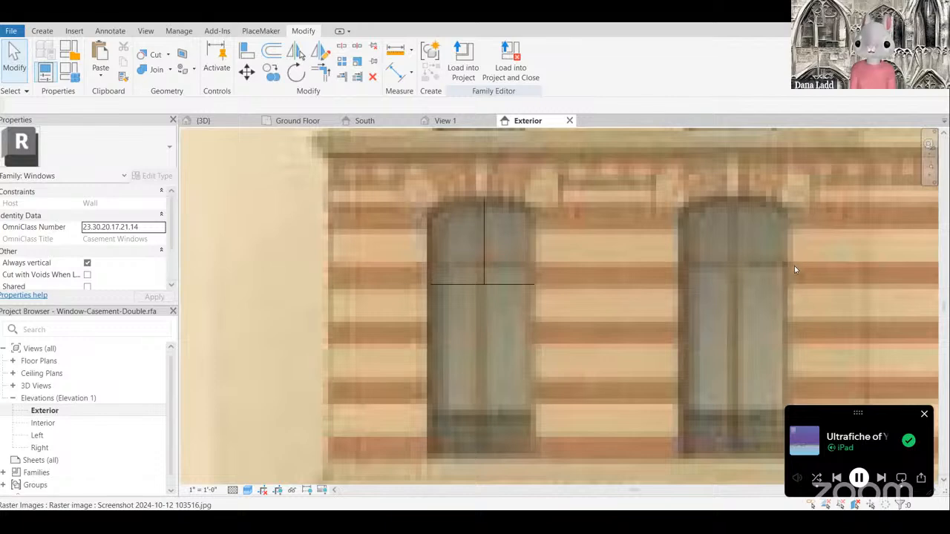
{"action": "scroll", "coordinate": [807, 269], "scroll_direction": "down", "scroll_amount": 1}
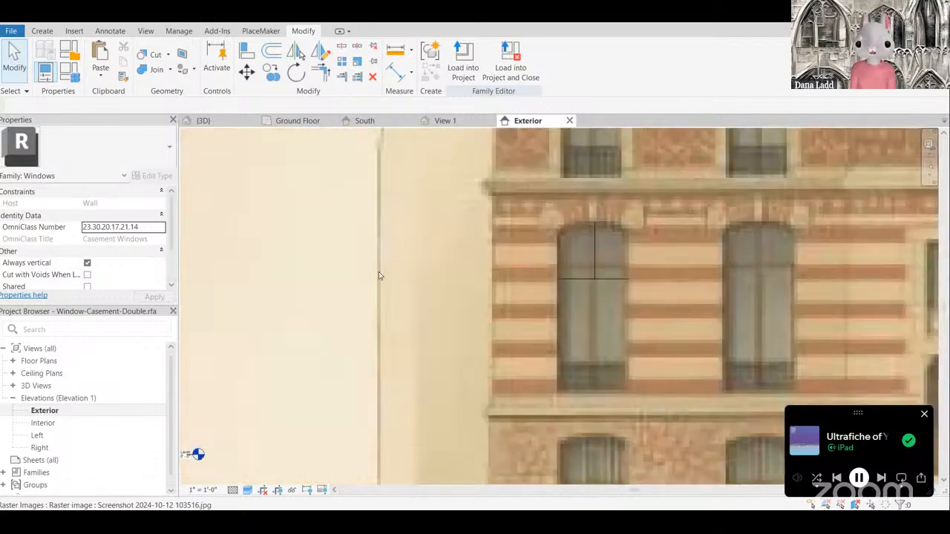
{"action": "scroll", "coordinate": [380, 270], "scroll_direction": "down", "scroll_amount": 1}
{"action": "middle_click_drag", "start_coordinate": [189, 242], "coordinate": [382, 245]}
{"action": "scroll", "coordinate": [375, 242], "scroll_direction": "up", "scroll_amount": 2}
{"action": "scroll", "coordinate": [443, 243], "scroll_direction": "up", "scroll_amount": 4}
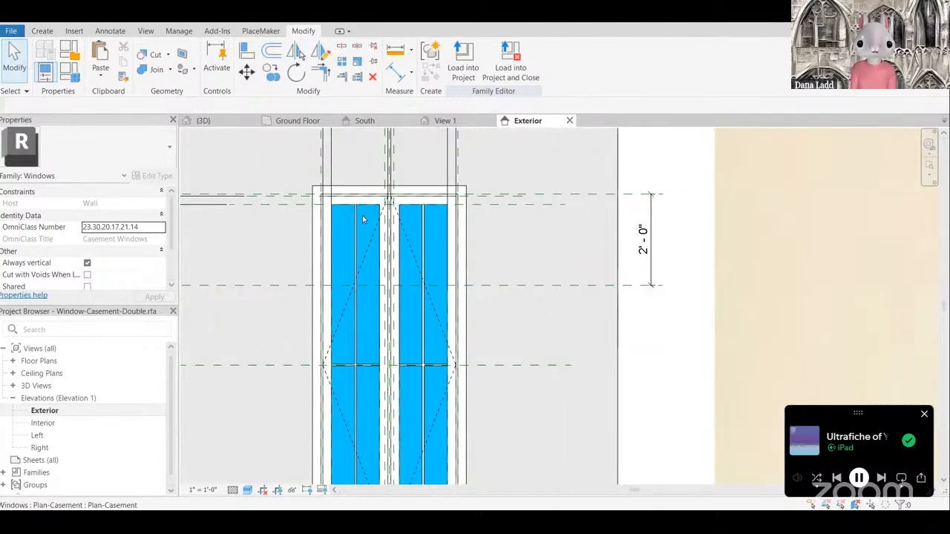
{"action": "scroll", "coordinate": [390, 248], "scroll_direction": "down", "scroll_amount": 2}
{"action": "scroll", "coordinate": [378, 256], "scroll_direction": "down", "scroll_amount": 2}
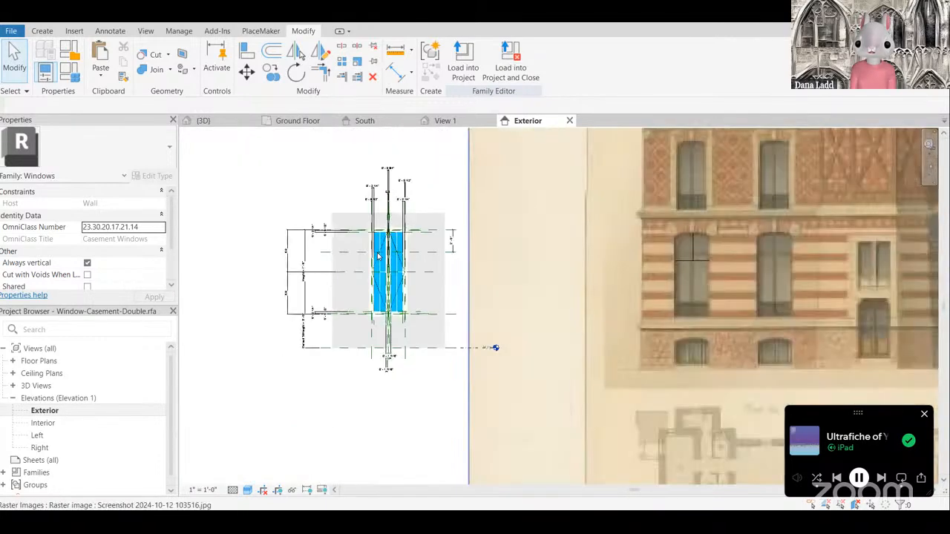
Step: Inspect which family parameter controls the visibility of the left sash's 2x2 muntin pattern, leaving the association as it is
{"action": "scroll", "coordinate": [378, 256], "scroll_direction": "up", "scroll_amount": 4}
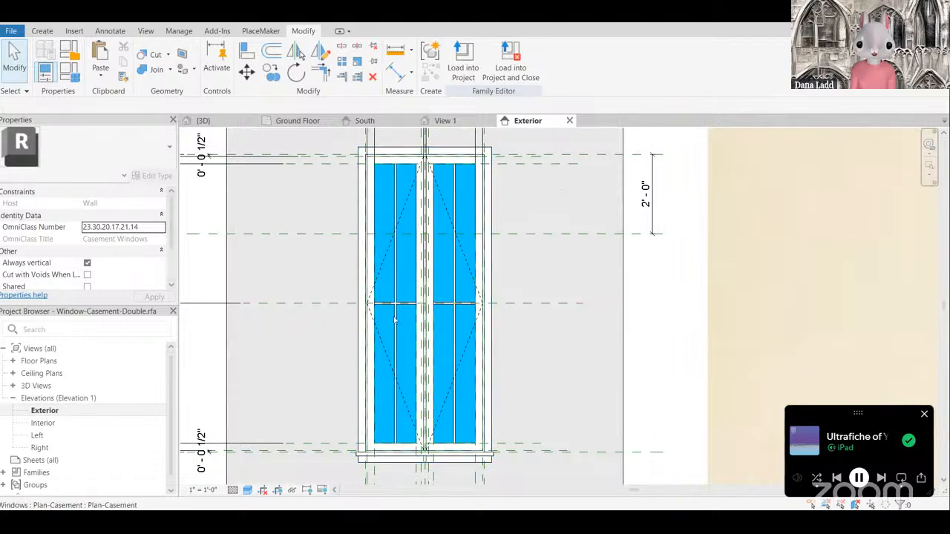
{"action": "left_click", "coordinate": [395, 289]}
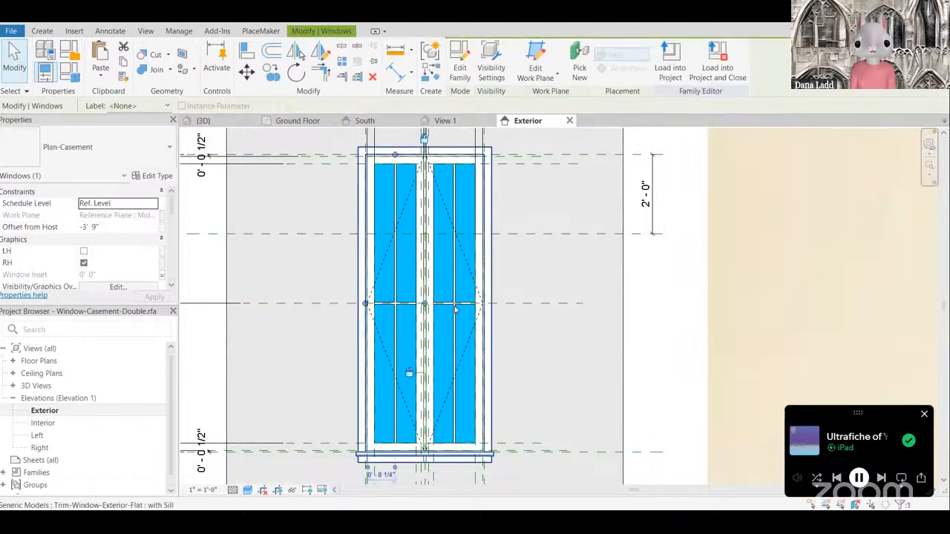
{"action": "left_click", "coordinate": [515, 307]}
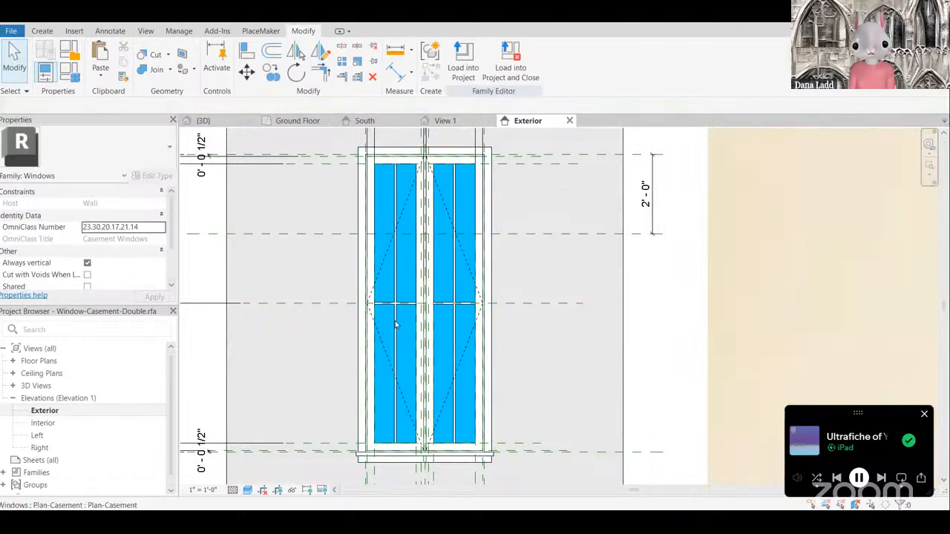
{"action": "left_click", "coordinate": [358, 307]}
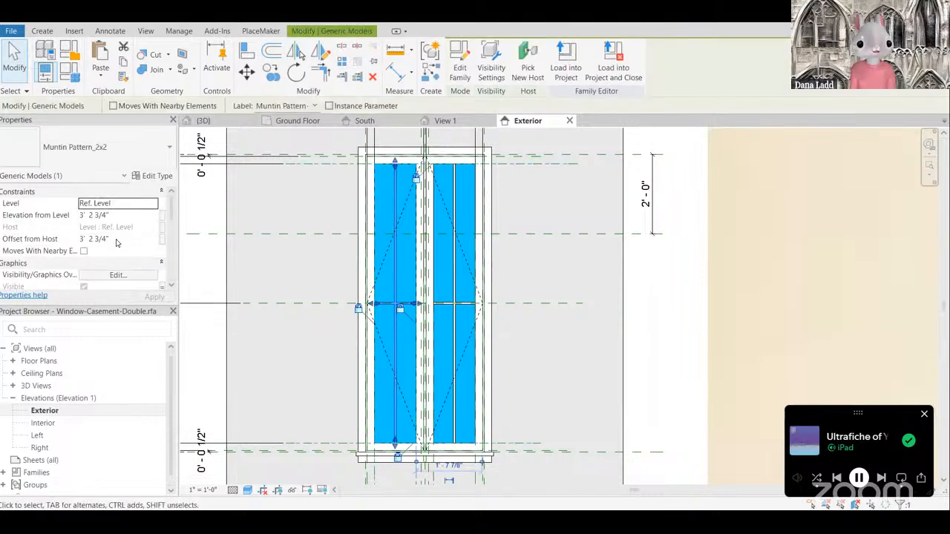
{"action": "scroll", "coordinate": [151, 253], "scroll_direction": "down", "scroll_amount": 1}
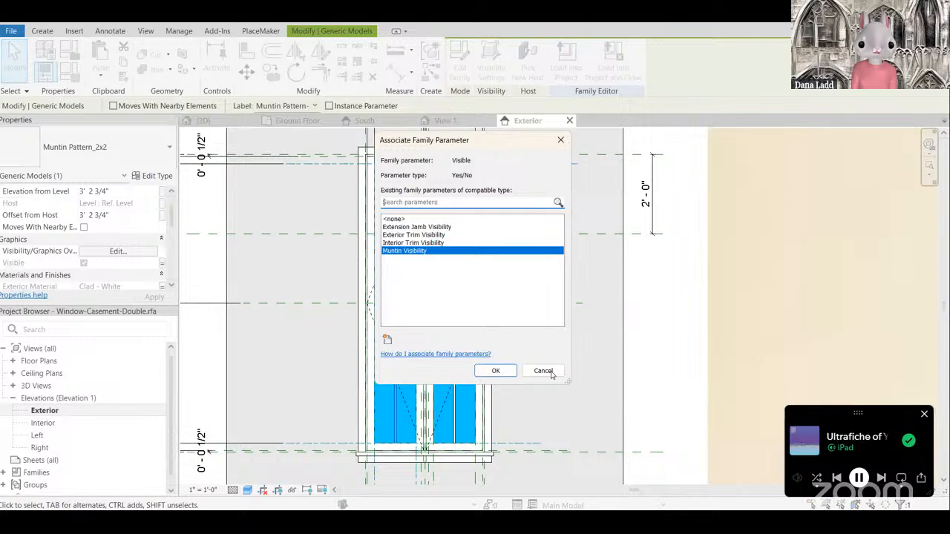
{"action": "left_click", "coordinate": [544, 371]}
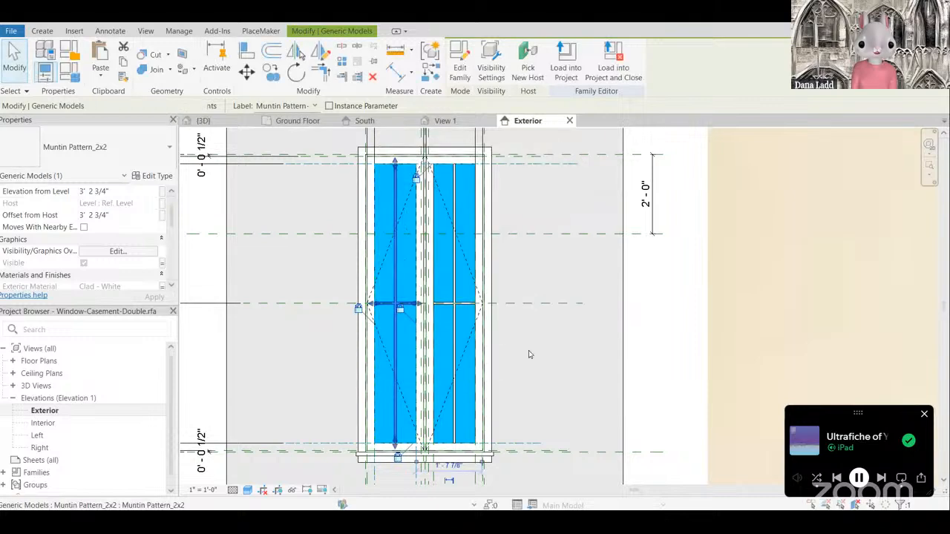
{"action": "scroll", "coordinate": [530, 354], "scroll_direction": "down", "scroll_amount": 2}
{"action": "middle_click_drag", "start_coordinate": [530, 354], "coordinate": [501, 357]}
{"action": "left_click", "coordinate": [498, 331]}
Step: Start an extrusion and sketch a rectangle about 2' 6 1/2" by 3 7/16" across both sashes at the middle muntins, locking its ends to the frame
{"action": "scroll", "coordinate": [496, 321], "scroll_direction": "up", "scroll_amount": 1}
{"action": "scroll", "coordinate": [409, 267], "scroll_direction": "up", "scroll_amount": 3}
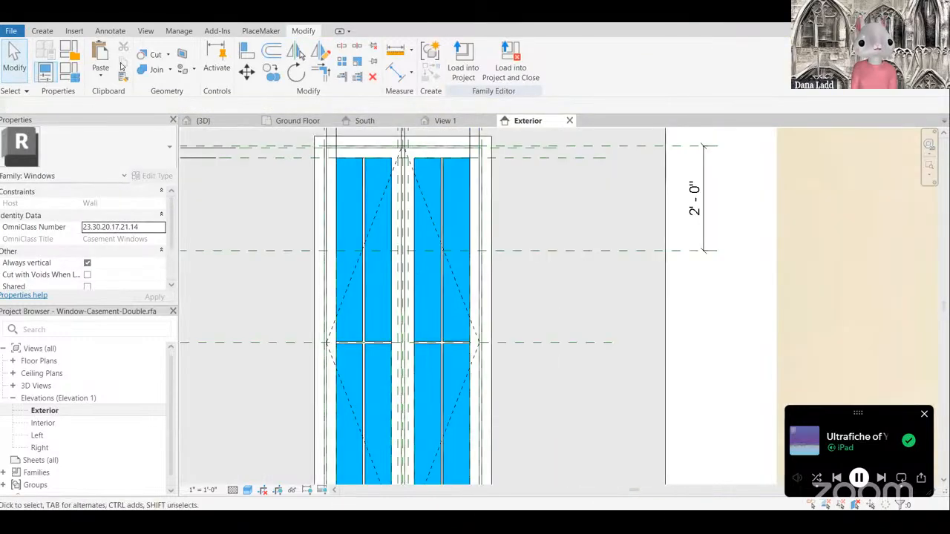
{"action": "middle_click_drag", "start_coordinate": [405, 260], "coordinate": [394, 278]}
{"action": "left_click", "coordinate": [43, 31]}
{"action": "left_click", "coordinate": [105, 59]}
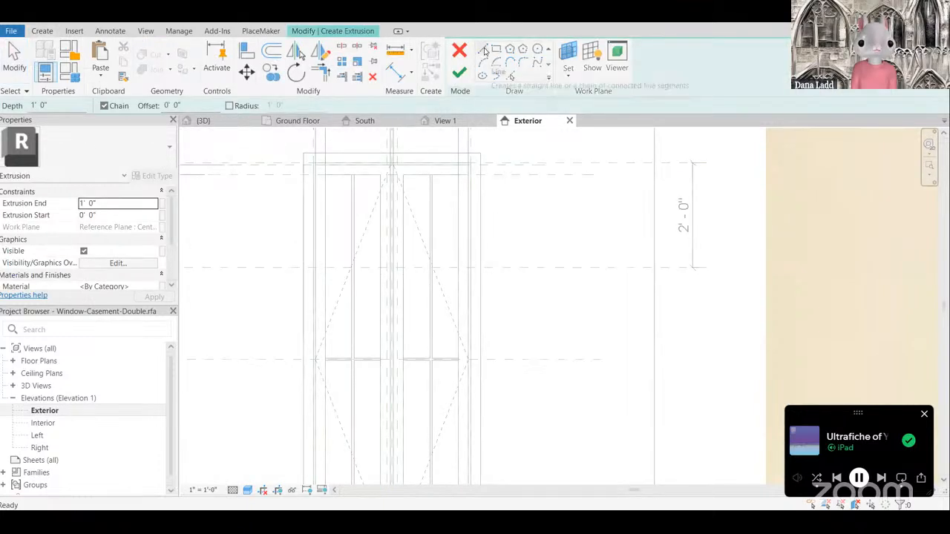
{"action": "left_click", "coordinate": [484, 51]}
{"action": "left_click", "coordinate": [499, 49]}
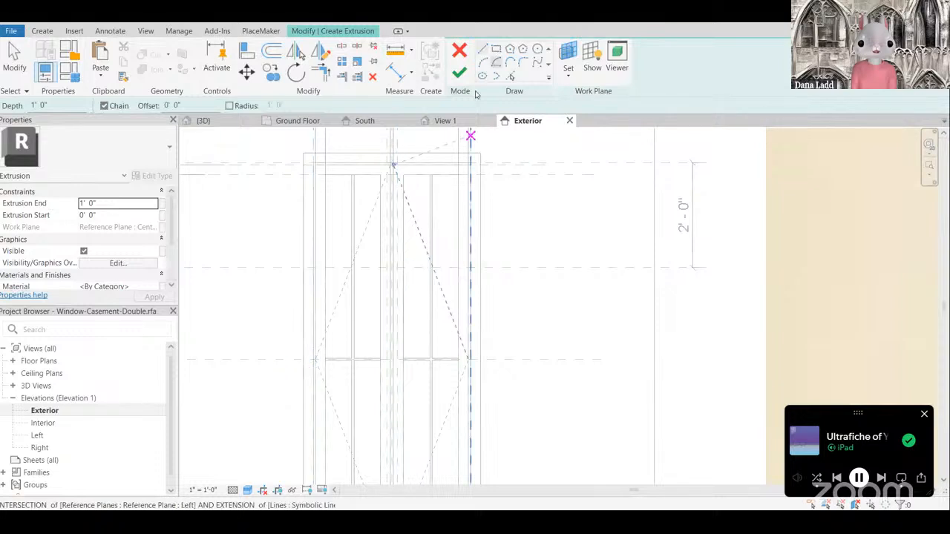
{"action": "scroll", "coordinate": [322, 384], "scroll_direction": "up", "scroll_amount": 2}
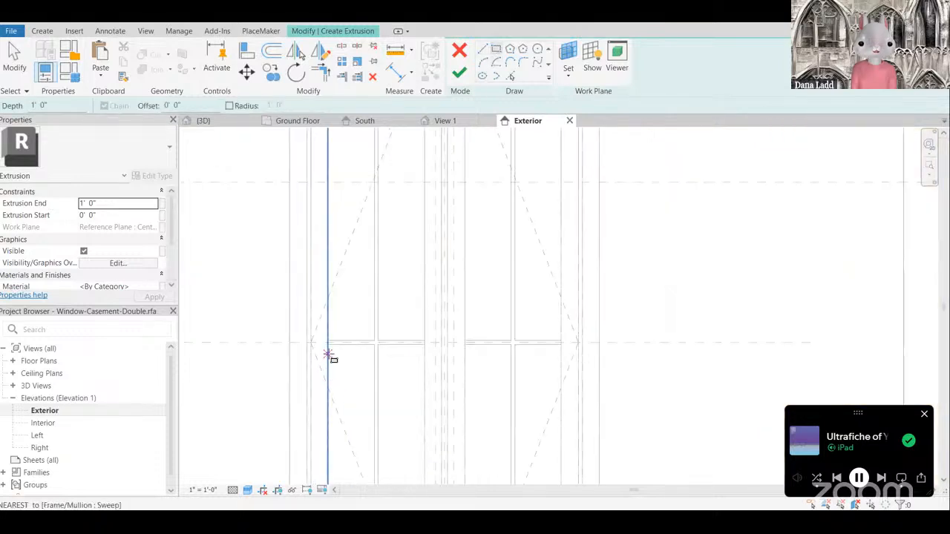
{"action": "scroll", "coordinate": [412, 343], "scroll_direction": "down", "scroll_amount": 4}
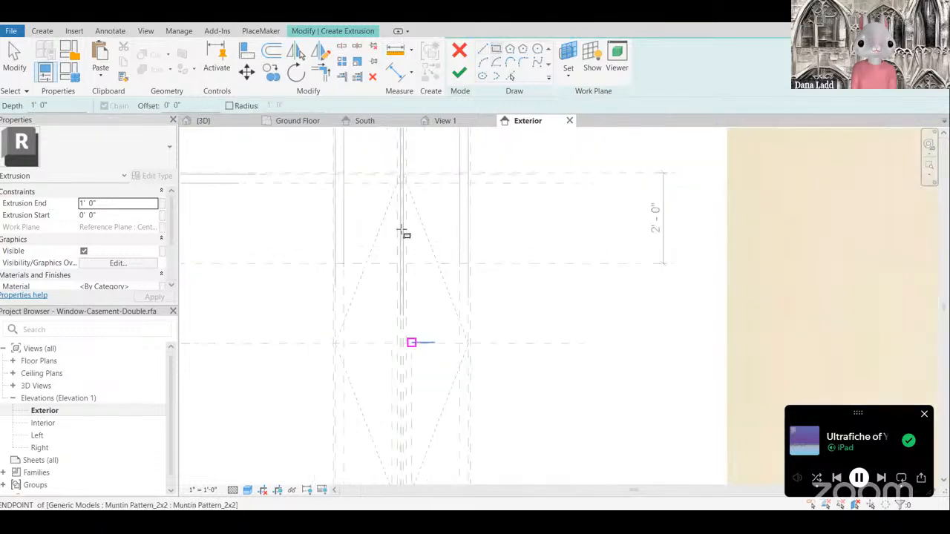
{"action": "scroll", "coordinate": [335, 401], "scroll_direction": "up", "scroll_amount": 3}
{"action": "scroll", "coordinate": [353, 319], "scroll_direction": "up", "scroll_amount": 2}
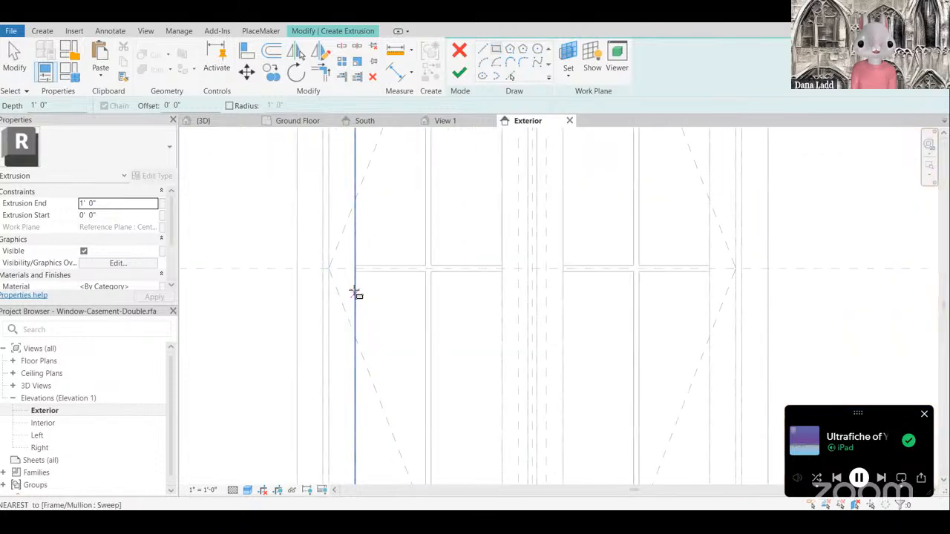
{"action": "left_click", "coordinate": [353, 288]}
{"action": "scroll", "coordinate": [371, 293], "scroll_direction": "down", "scroll_amount": 1}
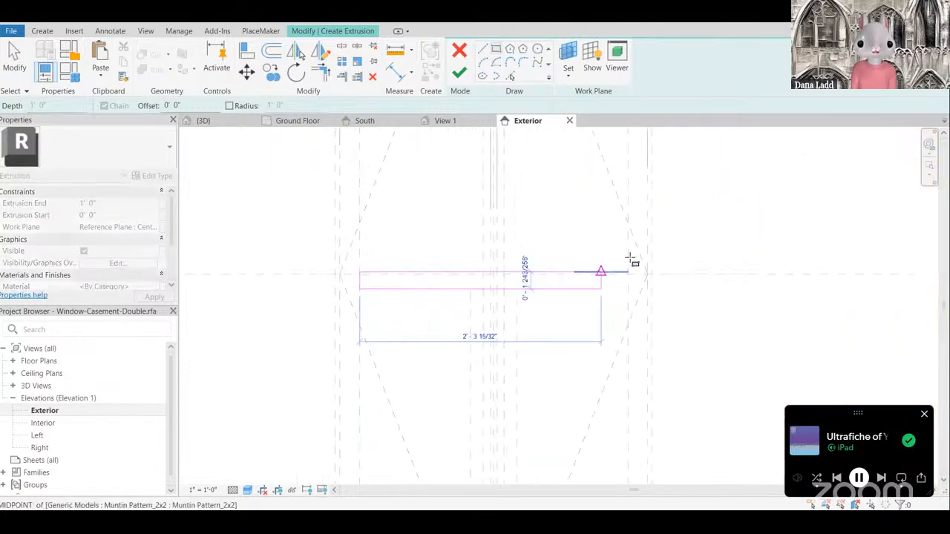
{"action": "left_click", "coordinate": [637, 278]}
{"action": "scroll", "coordinate": [613, 333], "scroll_direction": "up", "scroll_amount": 1}
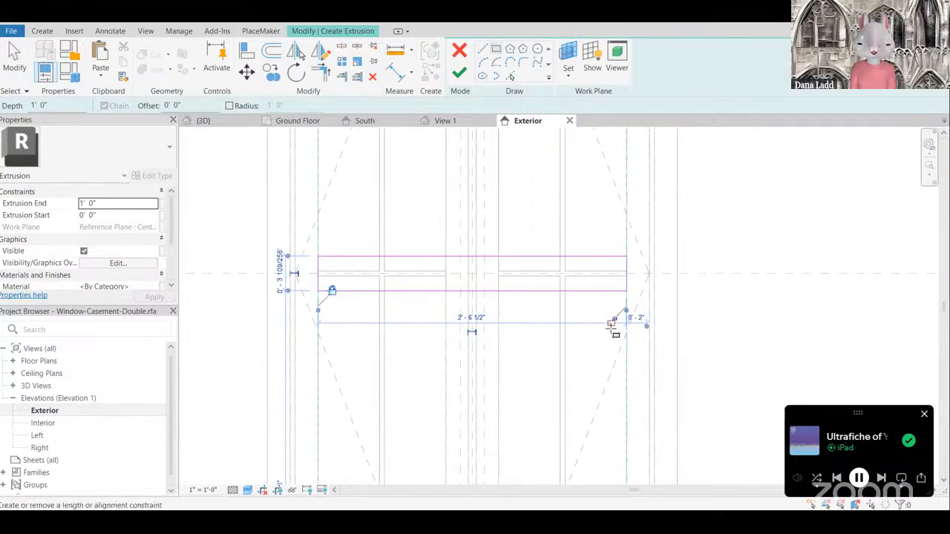
{"action": "key", "text": "Escape"}
{"action": "key", "text": "Escape"}
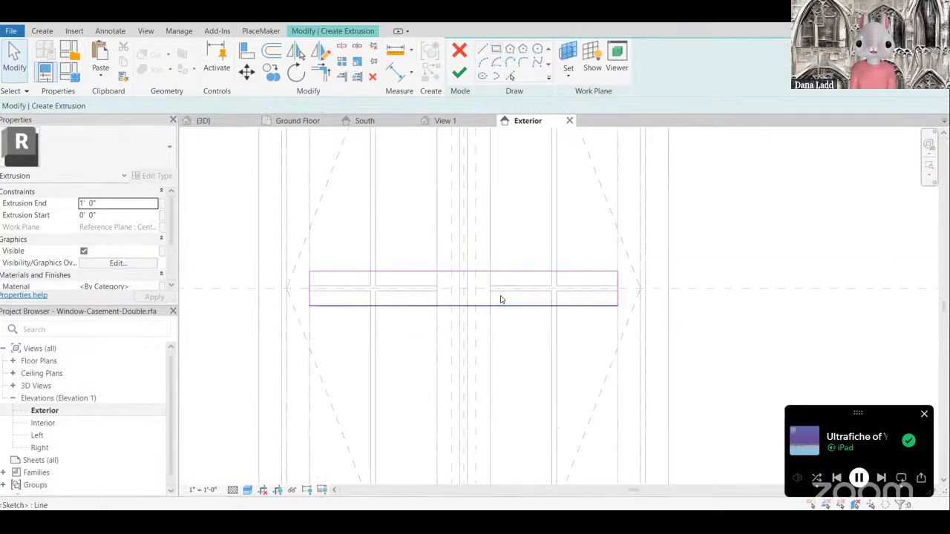
Step: Move the rectangle's upper and lower edges up to form a thin bar straddling the reference plane 2' below the window head
{"action": "scroll", "coordinate": [507, 263], "scroll_direction": "up", "scroll_amount": 2}
{"action": "left_click", "coordinate": [507, 264]}
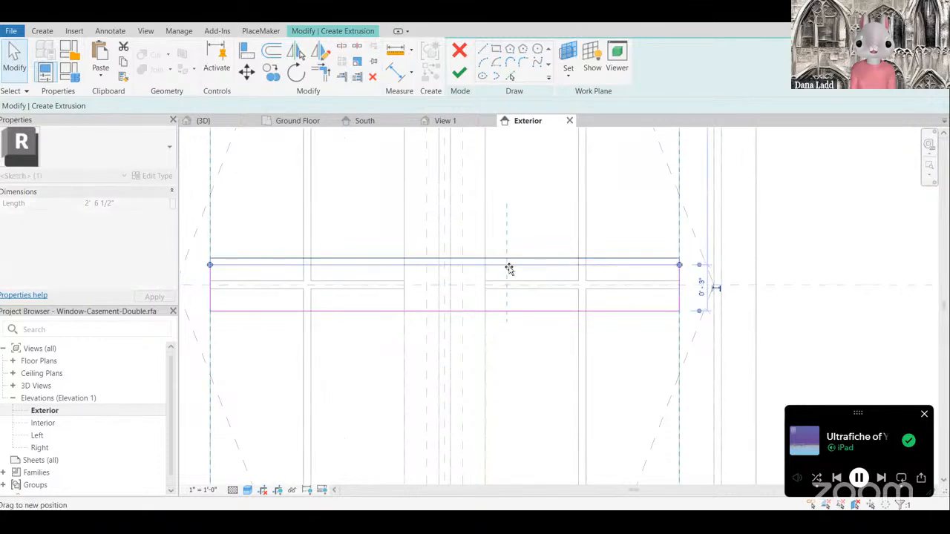
{"action": "scroll", "coordinate": [497, 298], "scroll_direction": "down", "scroll_amount": 3}
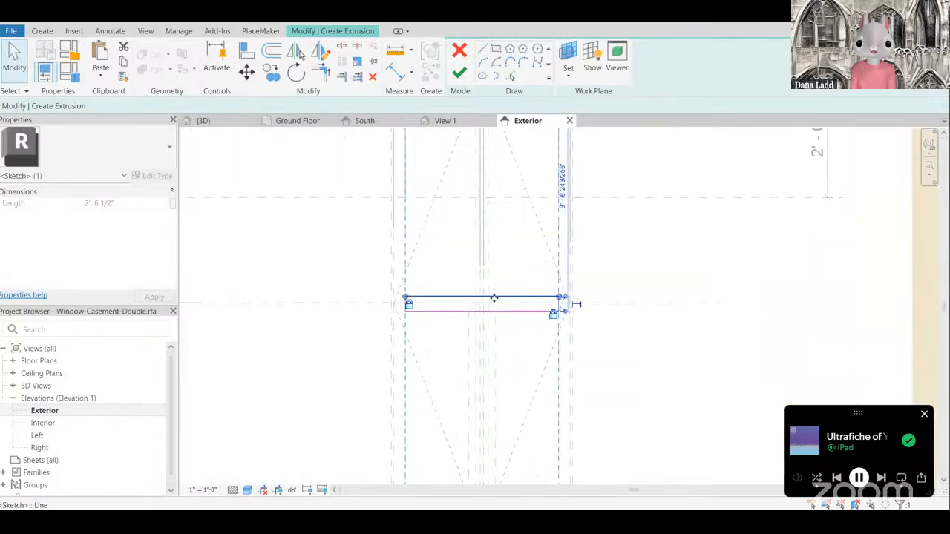
{"action": "left_click_drag", "start_coordinate": [495, 296], "coordinate": [475, 187]}
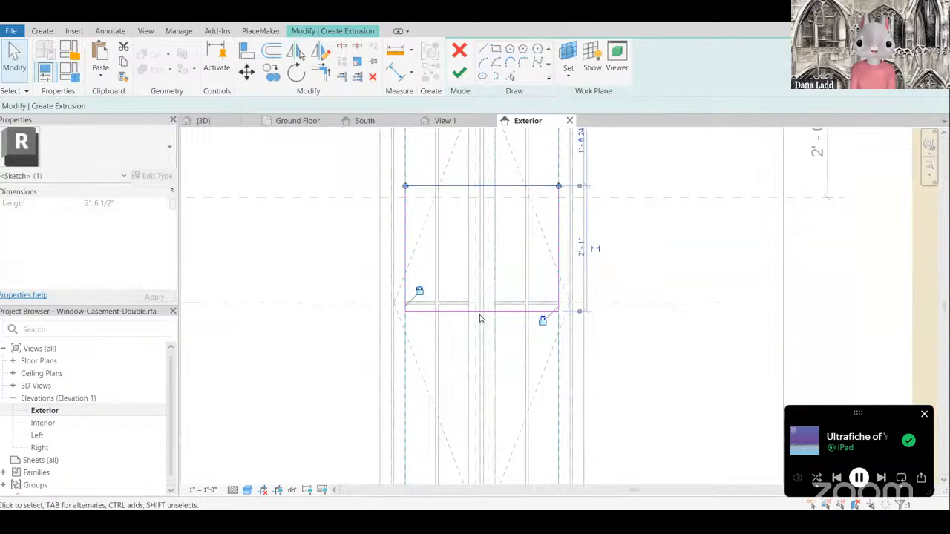
{"action": "left_click_drag", "start_coordinate": [479, 317], "coordinate": [468, 210]}
{"action": "scroll", "coordinate": [461, 233], "scroll_direction": "up", "scroll_amount": 2}
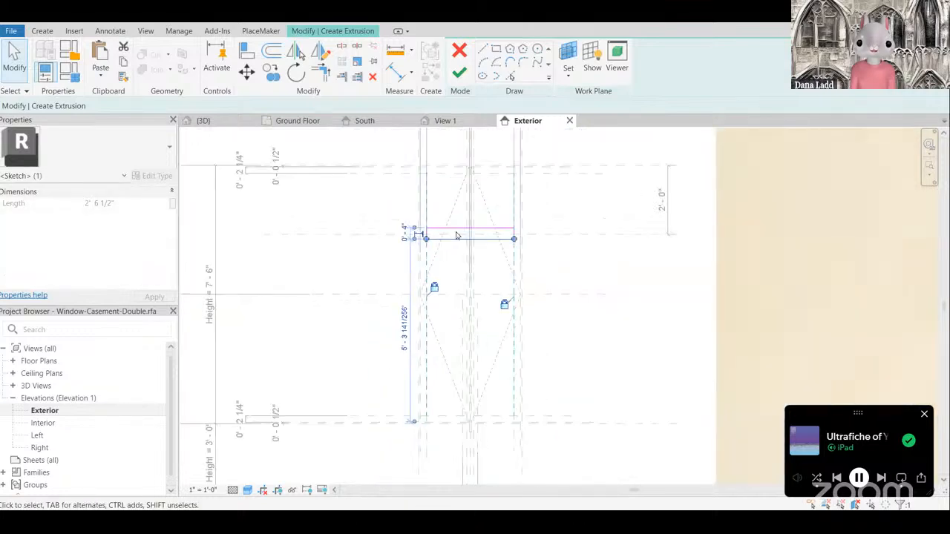
{"action": "mouse_move", "coordinate": [443, 265]}
{"action": "left_mouse_down"}
{"action": "mouse_move", "coordinate": [450, 277]}
{"action": "mouse_move", "coordinate": [437, 297]}
{"action": "mouse_move", "coordinate": [417, 294]}
{"action": "left_mouse_up"}
{"action": "left_click", "coordinate": [755, 359]}
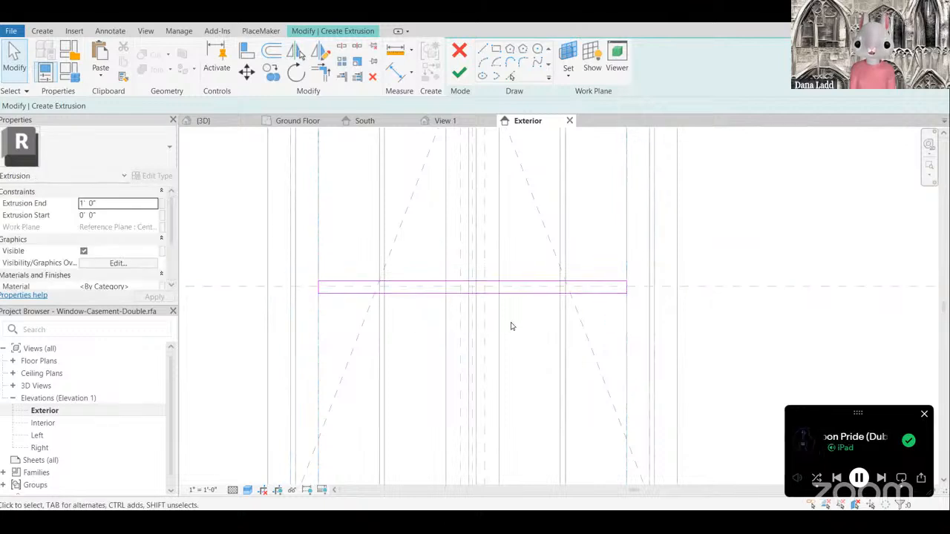
Step: Dimension the bar's upper and lower edges to the reference plane, set the segments equal and lock them
{"action": "scroll", "coordinate": [486, 302], "scroll_direction": "down", "scroll_amount": 4}
{"action": "scroll", "coordinate": [478, 298], "scroll_direction": "up", "scroll_amount": 1}
{"action": "scroll", "coordinate": [520, 289], "scroll_direction": "up", "scroll_amount": 2}
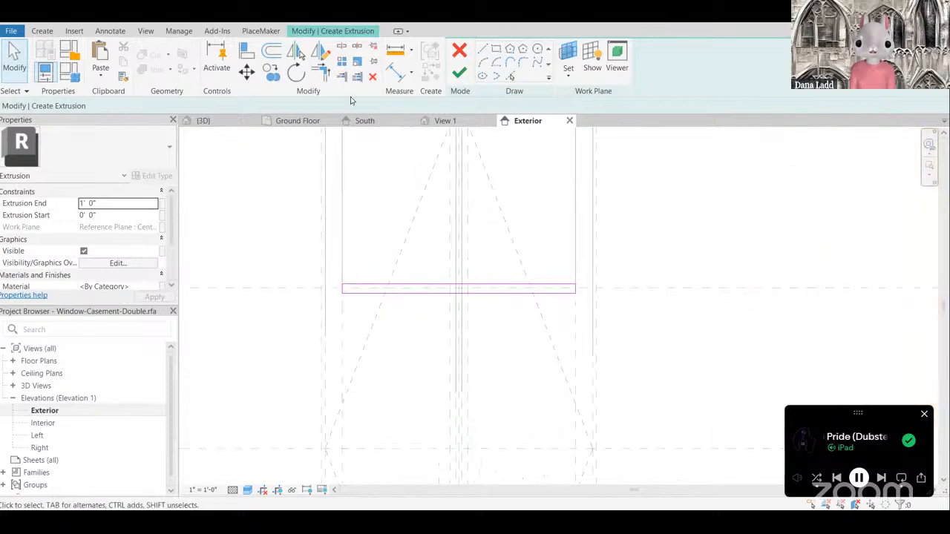
{"action": "scroll", "coordinate": [474, 293], "scroll_direction": "up", "scroll_amount": 2}
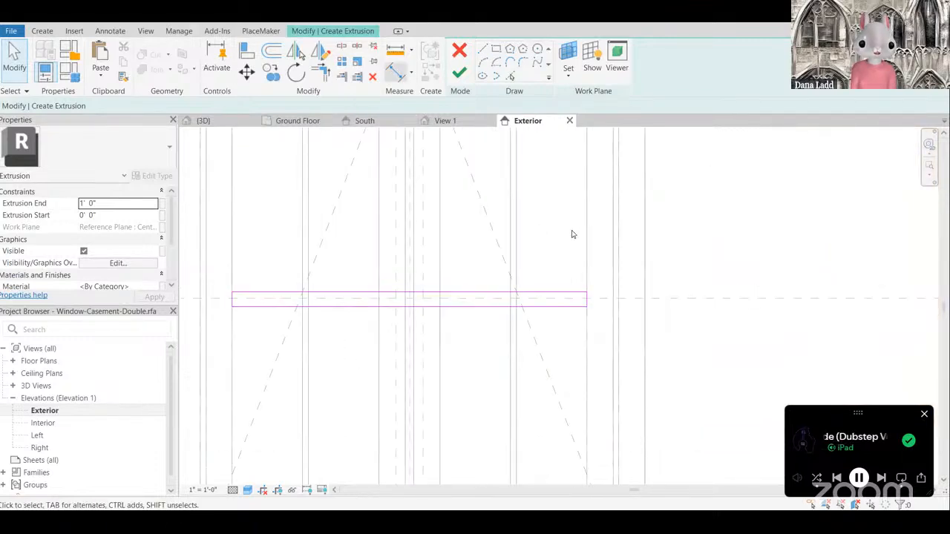
{"action": "key", "text": "d"}
{"action": "key", "text": "i"}
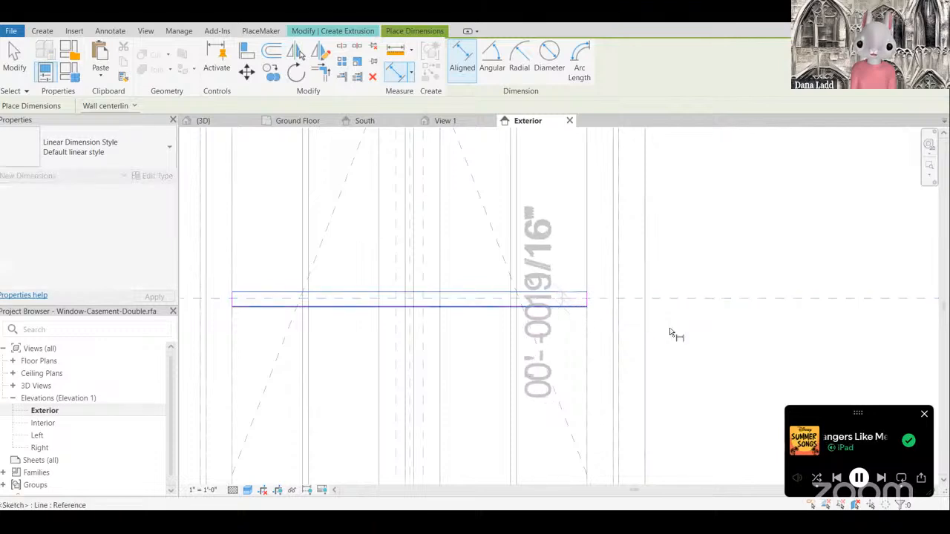
{"action": "scroll", "coordinate": [675, 343], "scroll_direction": "down", "scroll_amount": 3}
{"action": "scroll", "coordinate": [609, 293], "scroll_direction": "up", "scroll_amount": 3}
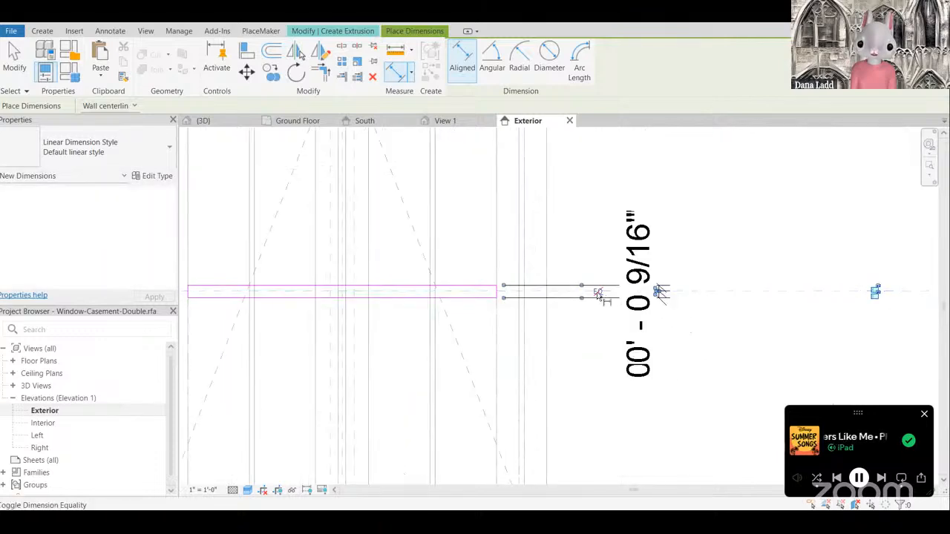
{"action": "left_click", "coordinate": [599, 292]}
{"action": "scroll", "coordinate": [583, 334], "scroll_direction": "down", "scroll_amount": 3}
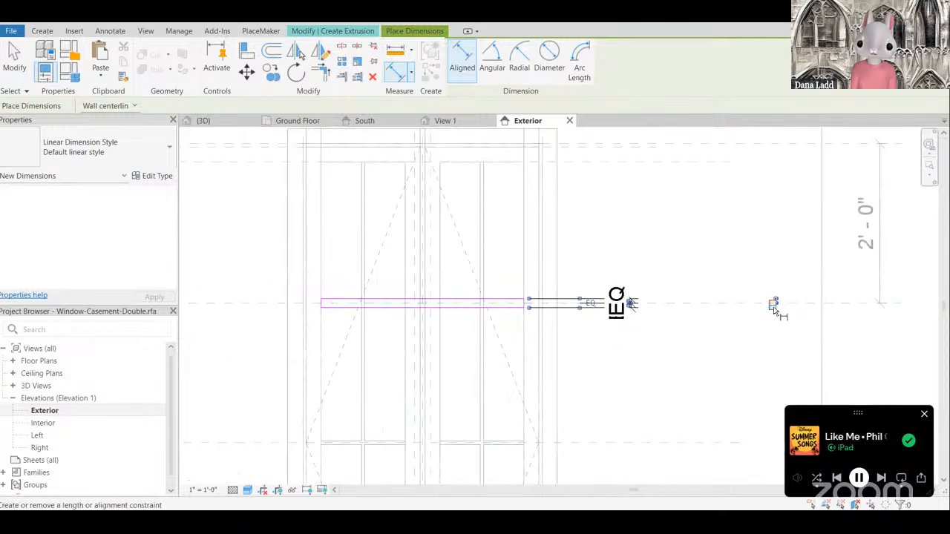
{"action": "scroll", "coordinate": [772, 320], "scroll_direction": "down", "scroll_amount": 3}
{"action": "scroll", "coordinate": [679, 343], "scroll_direction": "up", "scroll_amount": 2}
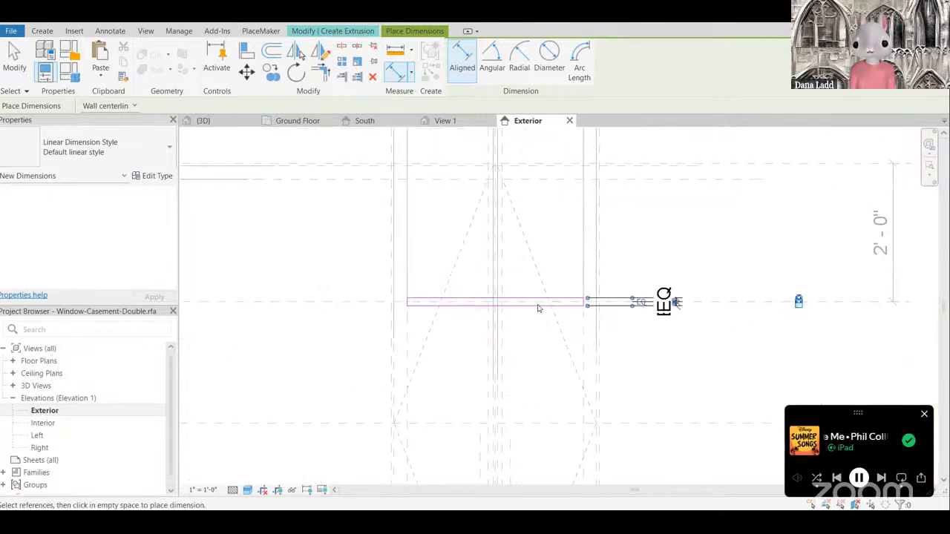
{"action": "scroll", "coordinate": [538, 308], "scroll_direction": "down", "scroll_amount": 4}
{"action": "key", "text": "Escape"}
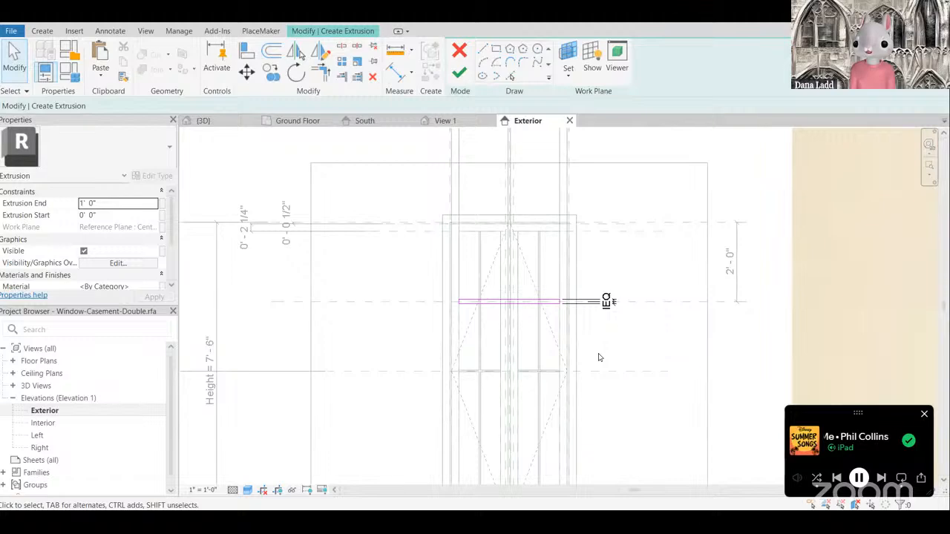
Step: Finish the bar sketch as a 1' deep extrusion across the window
{"action": "scroll", "coordinate": [614, 354], "scroll_direction": "up", "scroll_amount": 3}
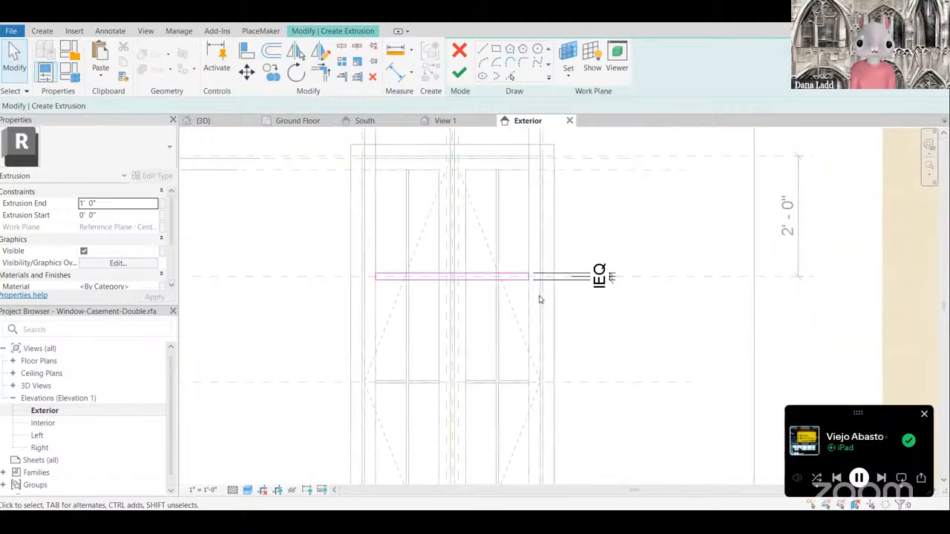
{"action": "scroll", "coordinate": [568, 288], "scroll_direction": "down", "scroll_amount": 4}
{"action": "scroll", "coordinate": [592, 281], "scroll_direction": "up", "scroll_amount": 4}
{"action": "left_click", "coordinate": [459, 72]}
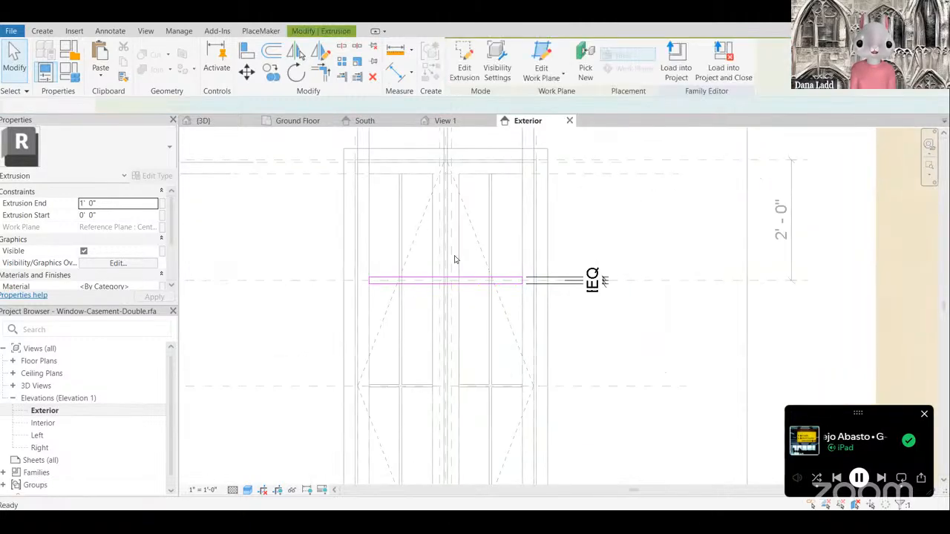
{"action": "scroll", "coordinate": [454, 259], "scroll_direction": "down", "scroll_amount": 3}
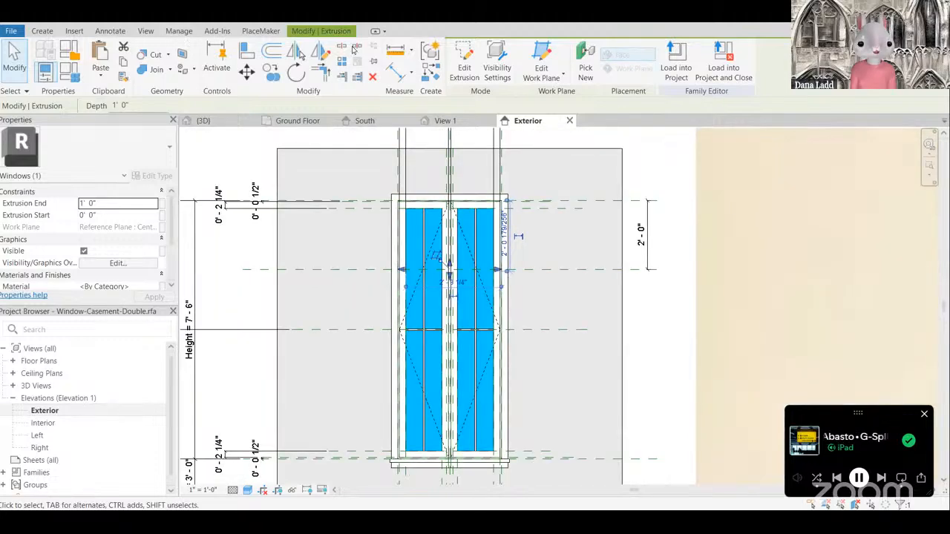
Step: Open the window family's default 3D view and orbit to the side where the new transom bar projects
{"action": "left_click", "coordinate": [146, 31]}
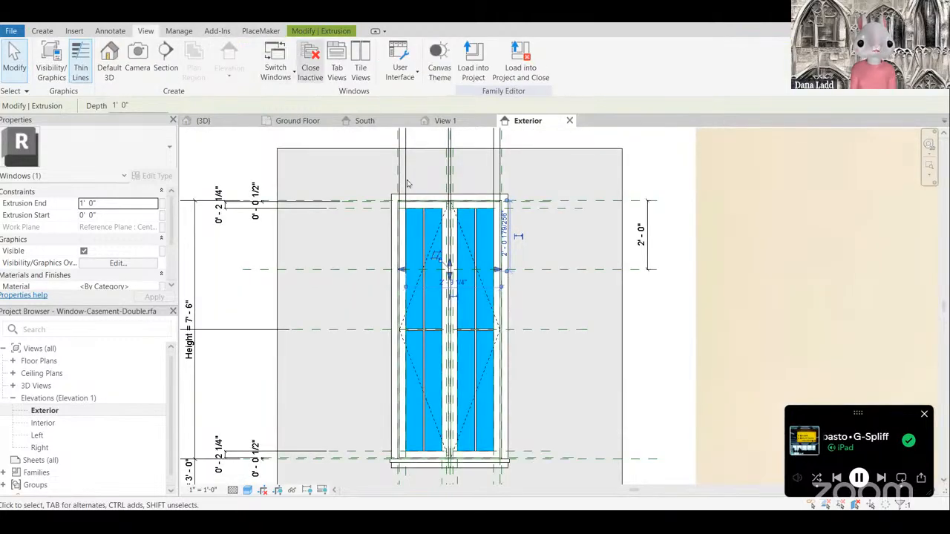
{"action": "left_click", "coordinate": [112, 63]}
{"action": "middle_click_drag", "start_coordinate": [443, 264], "coordinate": [675, 356], "text": "shift"}
{"action": "scroll", "coordinate": [596, 225], "scroll_direction": "up", "scroll_amount": 5}
{"action": "scroll", "coordinate": [520, 223], "scroll_direction": "down", "scroll_amount": 2}
{"action": "scroll", "coordinate": [506, 206], "scroll_direction": "up", "scroll_amount": 2}
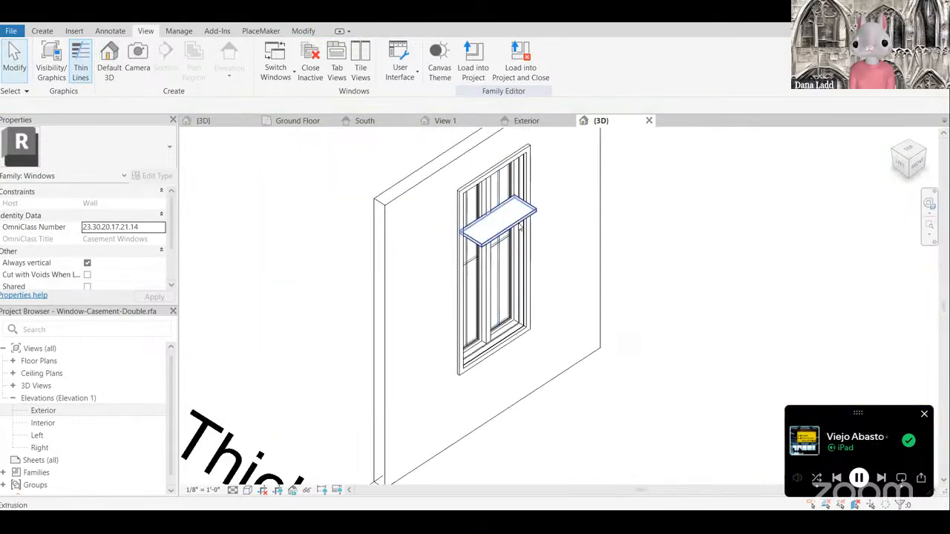
Step: Select the transom bar and examine from several angles how far it projects from the sashes and wall
{"action": "left_click", "coordinate": [520, 227]}
{"action": "scroll", "coordinate": [520, 226], "scroll_direction": "up", "scroll_amount": 2}
{"action": "middle_click_drag", "start_coordinate": [519, 226], "coordinate": [508, 264], "text": "shift"}
{"action": "left_click", "coordinate": [720, 273]}
{"action": "left_click", "coordinate": [532, 256]}
{"action": "scroll", "coordinate": [509, 262], "scroll_direction": "down", "scroll_amount": 3}
{"action": "scroll", "coordinate": [519, 261], "scroll_direction": "down", "scroll_amount": 3}
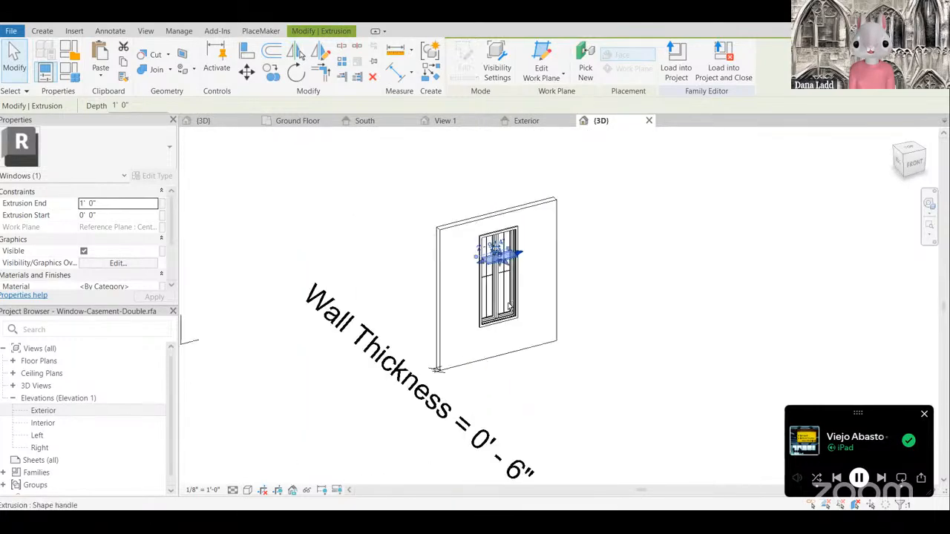
{"action": "middle_click_drag", "start_coordinate": [506, 357], "coordinate": [708, 356], "text": "shift"}
{"action": "scroll", "coordinate": [606, 352], "scroll_direction": "down", "scroll_amount": 2}
{"action": "left_click", "coordinate": [607, 352]}
{"action": "middle_click_drag", "start_coordinate": [606, 352], "coordinate": [223, 422], "text": "shift"}
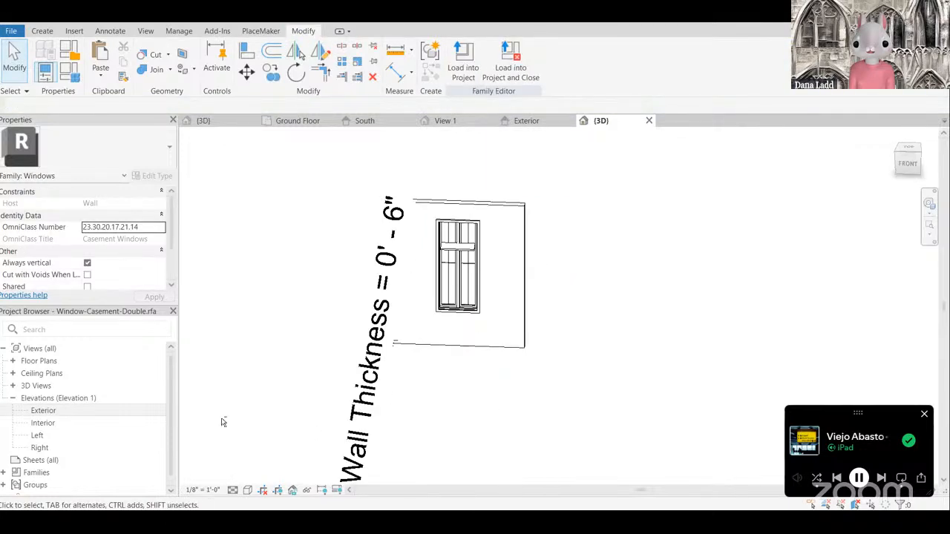
Step: Set the 3D view's scale to 1" = 10'-0"
{"action": "left_click", "coordinate": [202, 490]}
{"action": "left_click", "coordinate": [200, 374]}
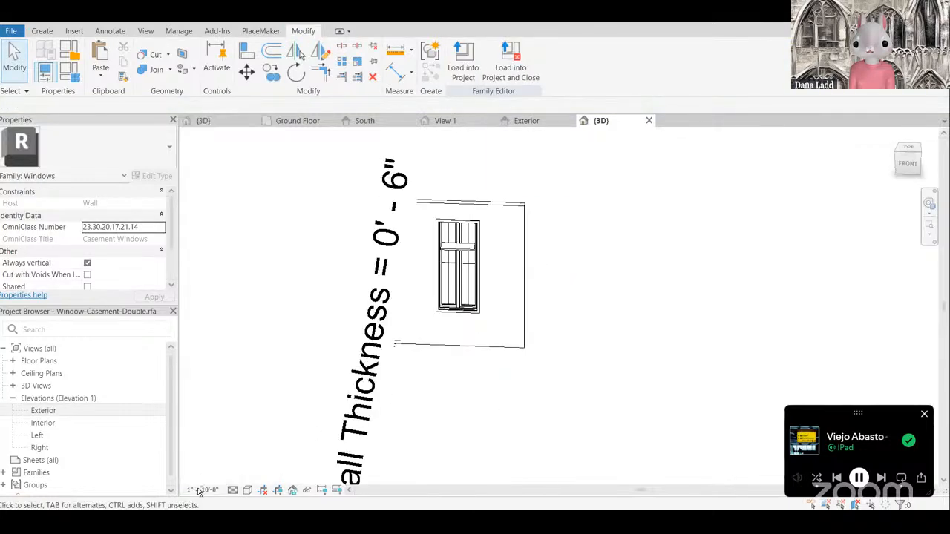
Step: Set the 3D view's scale to 3" = 1'-0" and select the transom bar extrusion
{"action": "left_click", "coordinate": [202, 490]}
{"action": "left_click", "coordinate": [223, 388]}
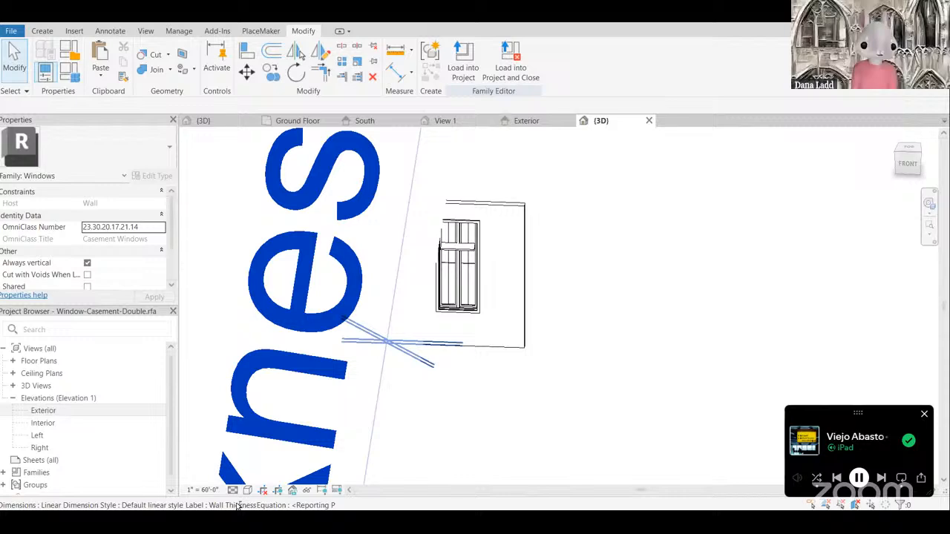
{"action": "left_click", "coordinate": [202, 490]}
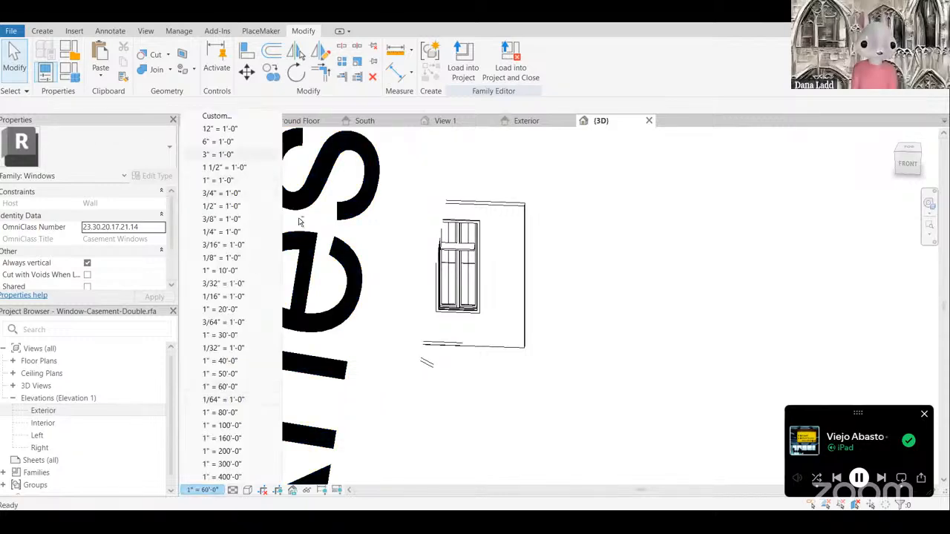
{"action": "left_click", "coordinate": [219, 154]}
{"action": "scroll", "coordinate": [458, 242], "scroll_direction": "up", "scroll_amount": 5}
{"action": "middle_click_drag", "start_coordinate": [691, 320], "coordinate": [520, 312], "text": "shift"}
{"action": "left_click", "coordinate": [445, 293]}
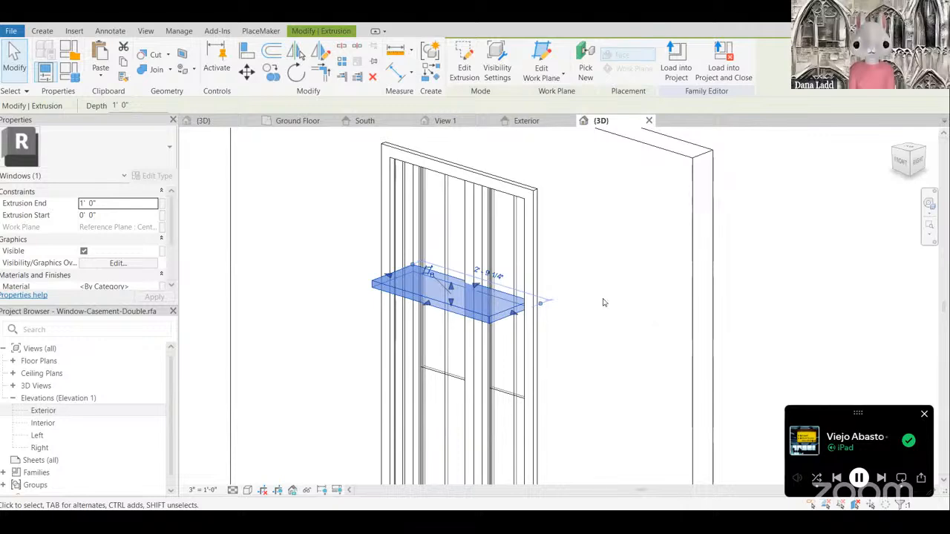
Step: Open the Ref. Level floor plan and examine how the transom bar sits relative to the frame, sashes and wall
{"action": "left_click", "coordinate": [42, 361]}
{"action": "double_click", "coordinate": [44, 374]}
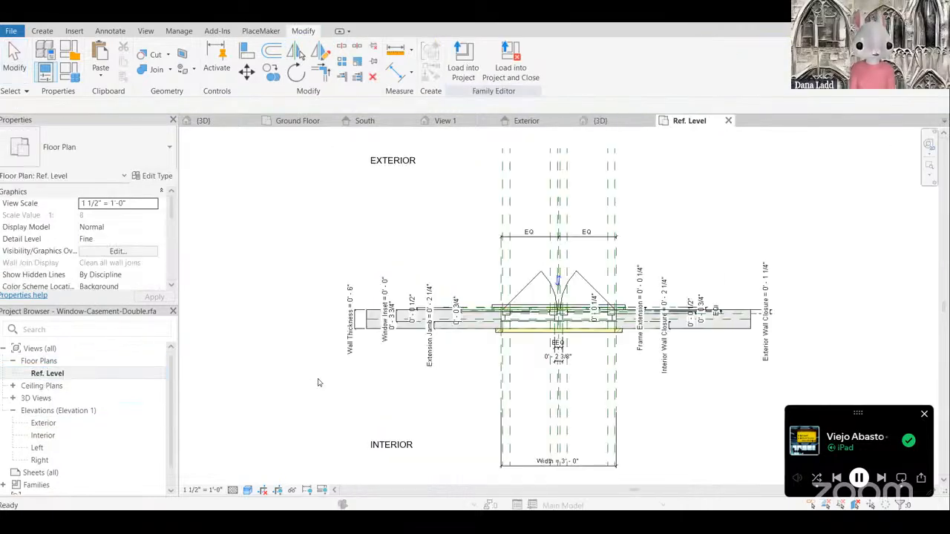
{"action": "left_click", "coordinate": [505, 324]}
{"action": "scroll", "coordinate": [533, 387], "scroll_direction": "up", "scroll_amount": 2}
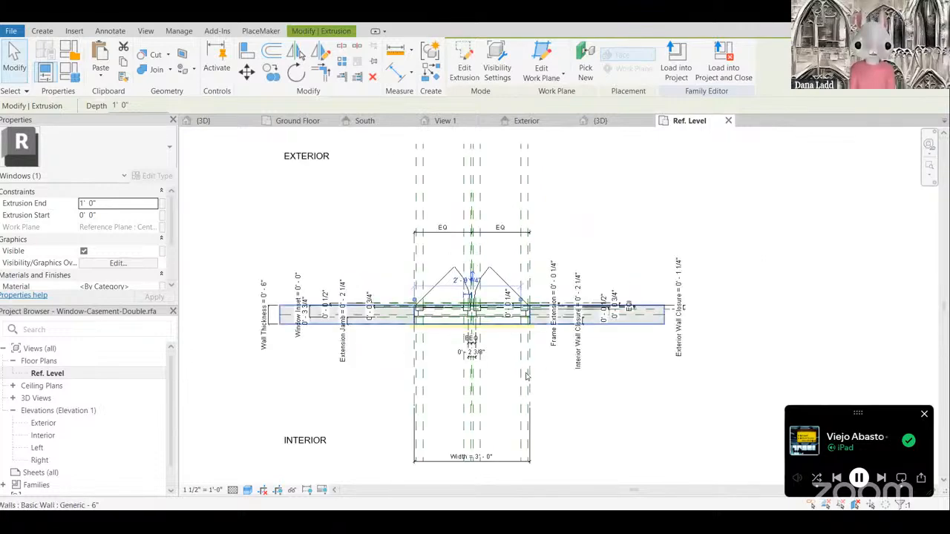
{"action": "key", "text": "Escape"}
{"action": "scroll", "coordinate": [554, 319], "scroll_direction": "up", "scroll_amount": 4}
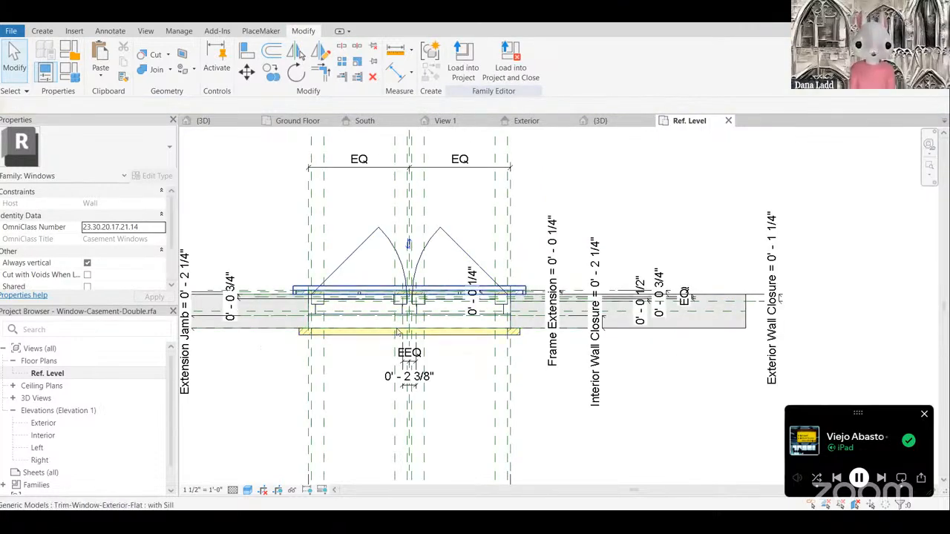
{"action": "scroll", "coordinate": [499, 334], "scroll_direction": "down", "scroll_amount": 1}
{"action": "middle_click_drag", "start_coordinate": [612, 290], "coordinate": [647, 295]}
{"action": "scroll", "coordinate": [552, 326], "scroll_direction": "up", "scroll_amount": 1}
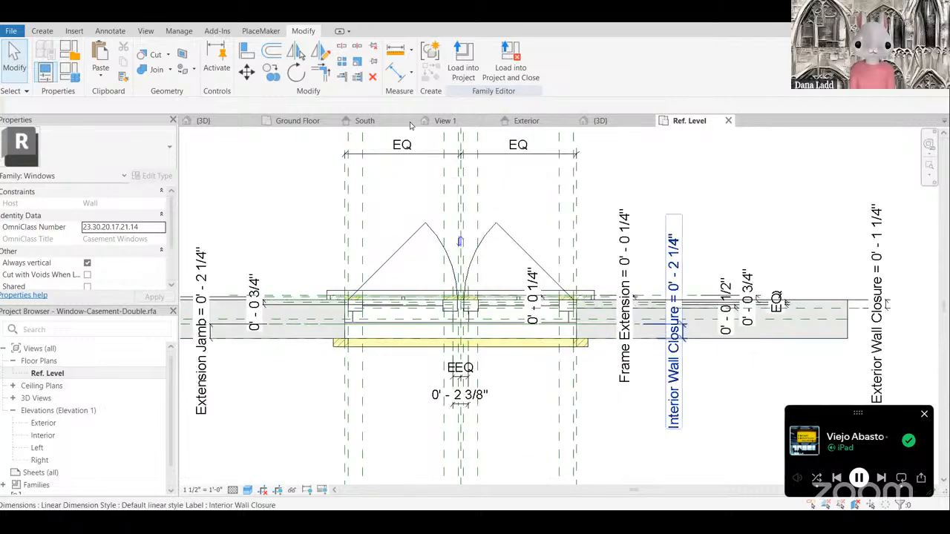
{"action": "scroll", "coordinate": [546, 324], "scroll_direction": "up", "scroll_amount": 1}
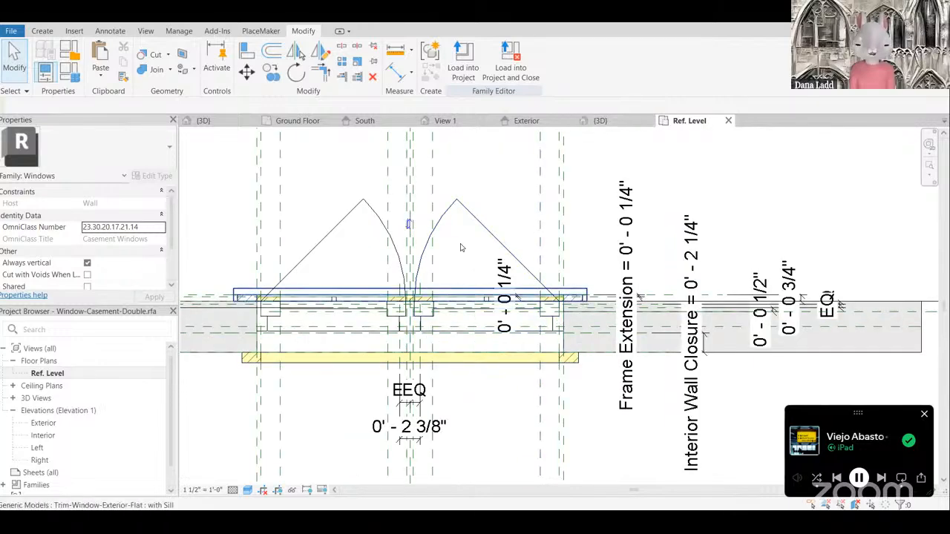
{"action": "scroll", "coordinate": [460, 245], "scroll_direction": "down", "scroll_amount": 3}
Step: Set the Ref. Level plan's scale to 3" = 1'-0" and return to the family's 3D view
{"action": "left_click", "coordinate": [202, 490]}
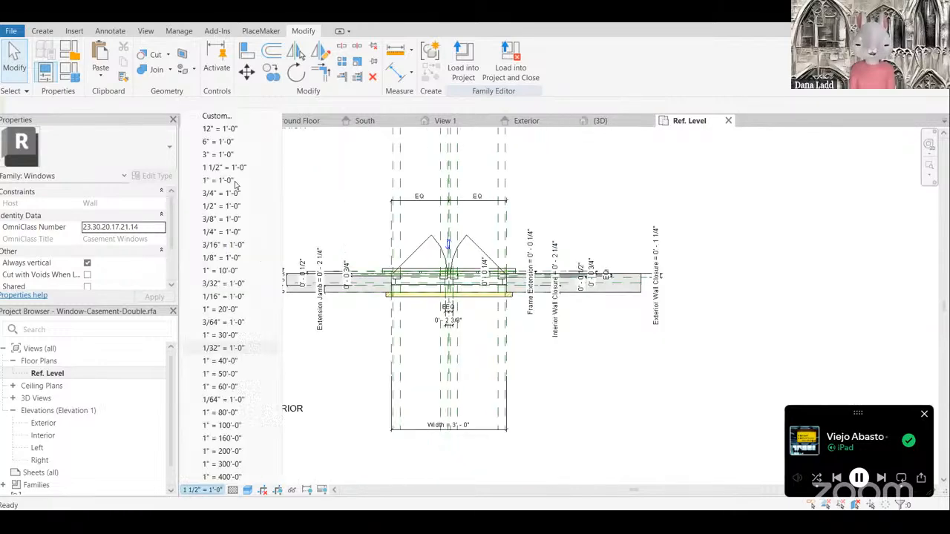
{"action": "left_click", "coordinate": [238, 171]}
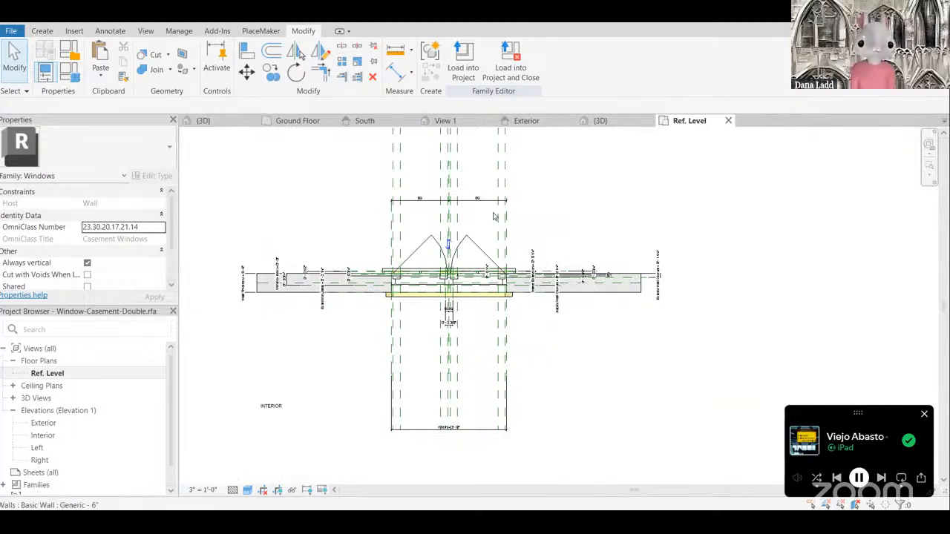
{"action": "scroll", "coordinate": [494, 216], "scroll_direction": "up", "scroll_amount": 2}
{"action": "left_click", "coordinate": [618, 120]}
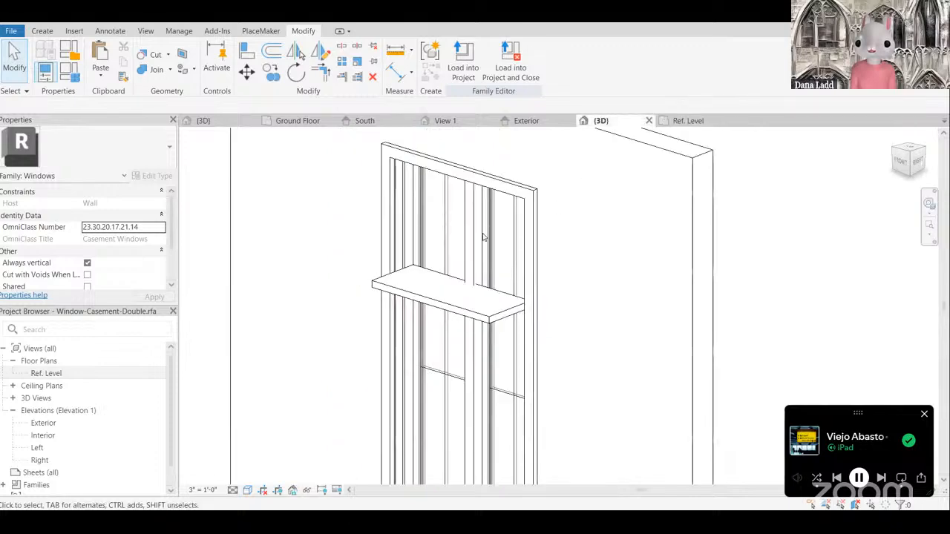
Step: Align the transom bar's interior face with the face of the sash frame using the Align tool
{"action": "left_click", "coordinate": [419, 265]}
{"action": "middle_click_drag", "start_coordinate": [420, 265], "coordinate": [438, 176], "text": "shift"}
{"action": "scroll", "coordinate": [439, 176], "scroll_direction": "up", "scroll_amount": 3}
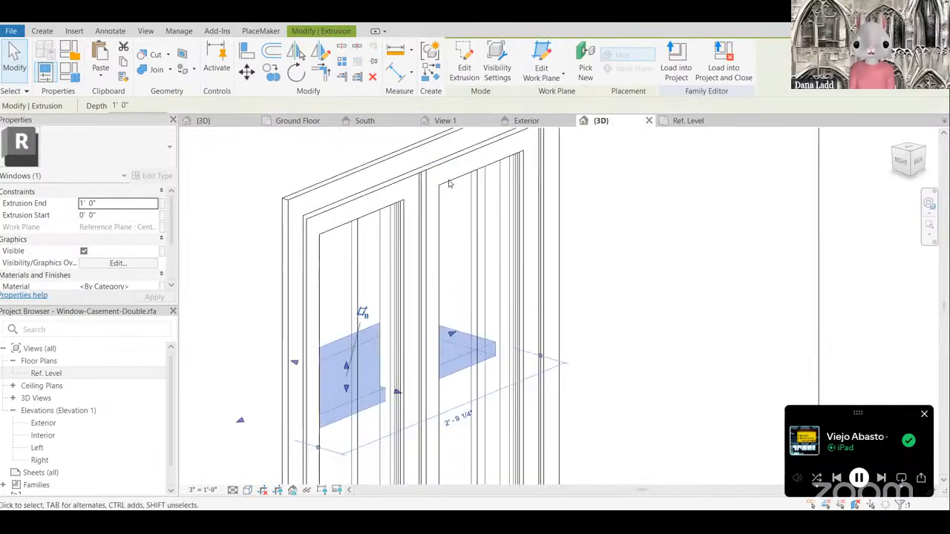
{"action": "left_click", "coordinate": [249, 53]}
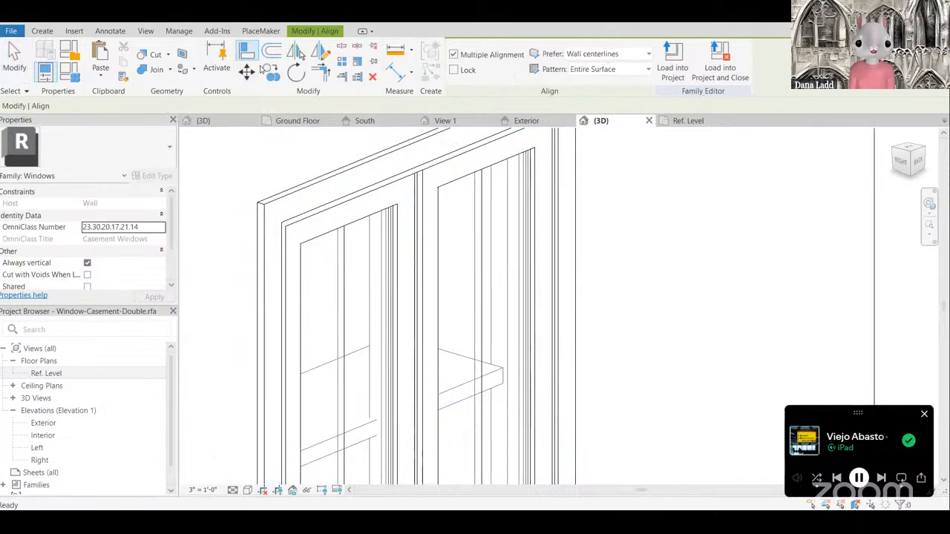
{"action": "left_click", "coordinate": [477, 179]}
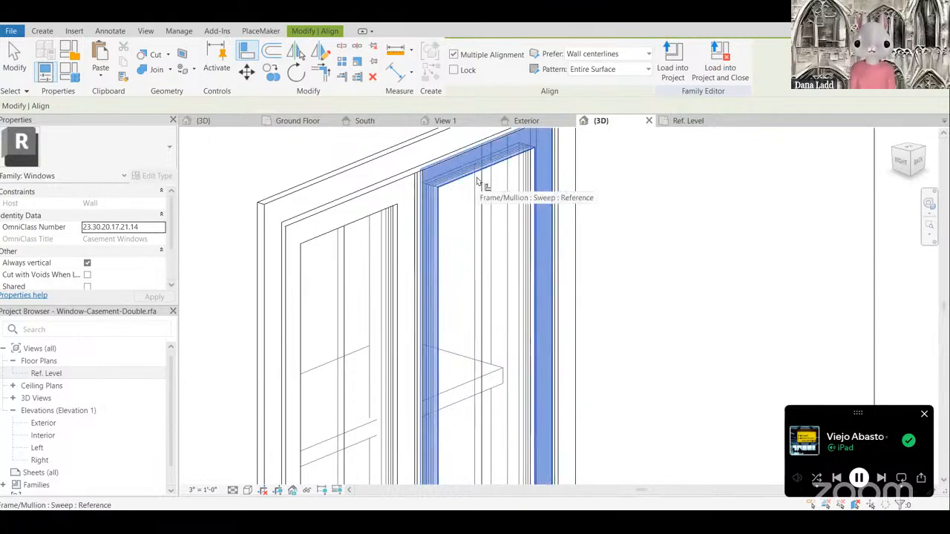
{"action": "scroll", "coordinate": [479, 180], "scroll_direction": "down", "scroll_amount": 2}
{"action": "scroll", "coordinate": [476, 325], "scroll_direction": "up", "scroll_amount": 2}
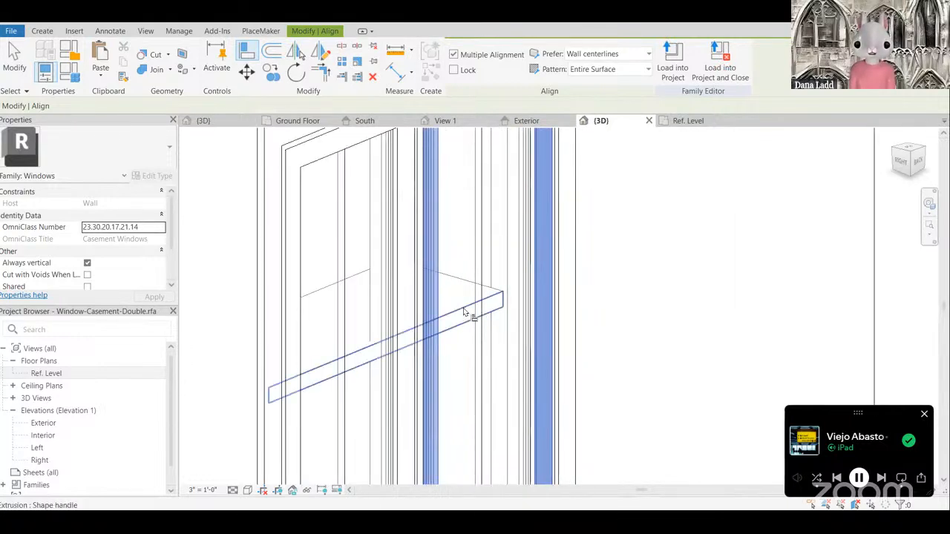
{"action": "scroll", "coordinate": [351, 323], "scroll_direction": "down", "scroll_amount": 2}
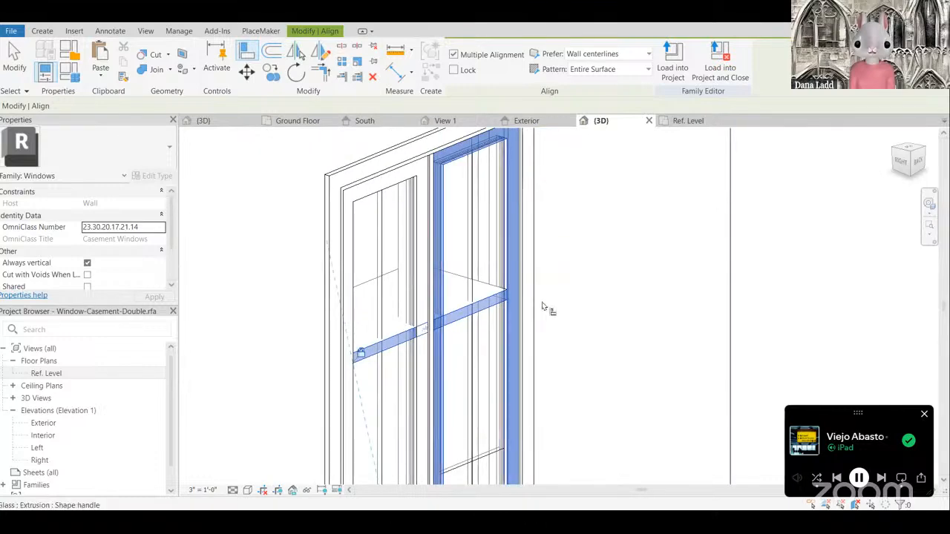
{"action": "scroll", "coordinate": [589, 329], "scroll_direction": "down", "scroll_amount": 2}
{"action": "key", "text": "Escape"}
{"action": "key", "text": "Escape"}
Step: Select the transom bar and examine from the interior side how its aligned face meets the sashes
{"action": "middle_click_drag", "start_coordinate": [544, 329], "coordinate": [349, 337], "text": "shift"}
{"action": "scroll", "coordinate": [393, 315], "scroll_direction": "up", "scroll_amount": 2}
{"action": "left_click", "coordinate": [395, 336]}
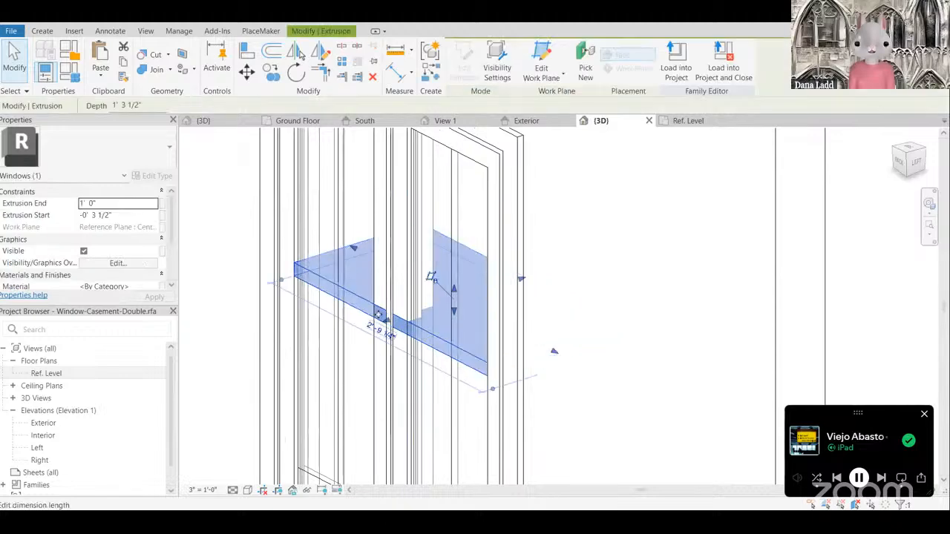
{"action": "scroll", "coordinate": [475, 327], "scroll_direction": "down", "scroll_amount": 2}
{"action": "scroll", "coordinate": [512, 305], "scroll_direction": "up", "scroll_amount": 2}
{"action": "middle_click_drag", "start_coordinate": [507, 286], "coordinate": [395, 341], "text": "shift"}
{"action": "scroll", "coordinate": [395, 341], "scroll_direction": "up", "scroll_amount": 3}
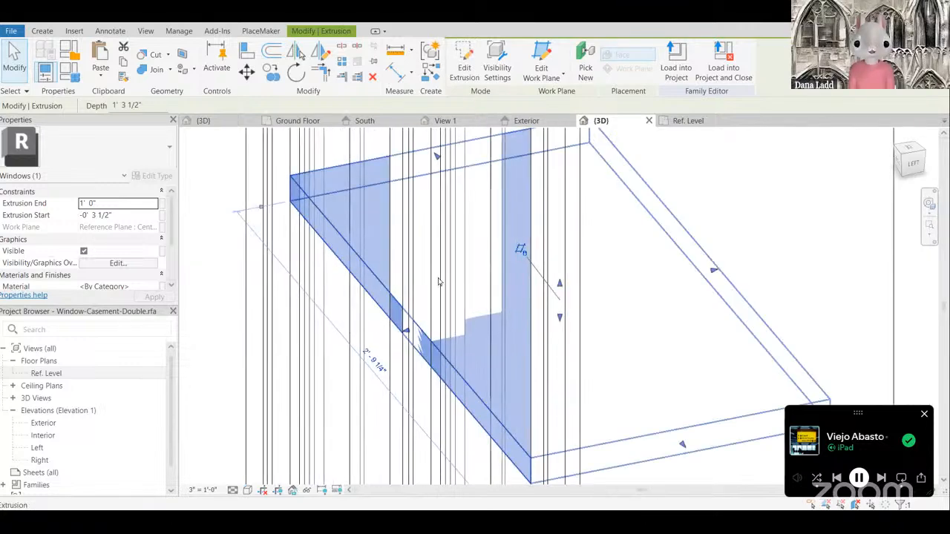
{"action": "left_click", "coordinate": [465, 65]}
{"action": "scroll", "coordinate": [401, 291], "scroll_direction": "down", "scroll_amount": 1}
{"action": "left_click", "coordinate": [459, 65]}
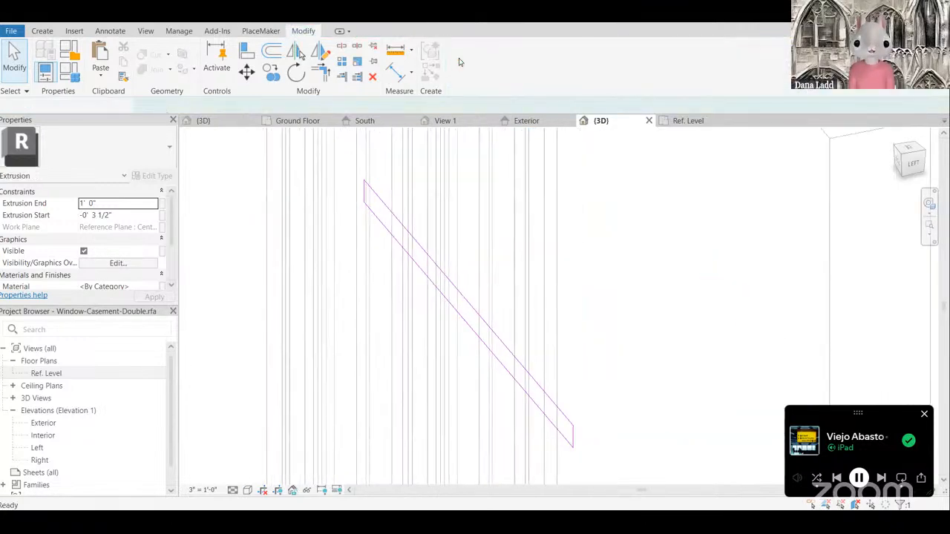
{"action": "key", "text": "Escape"}
Step: Pull the transom bar's interior face back to an extrusion start of -0' 2 1/4"
{"action": "scroll", "coordinate": [401, 319], "scroll_direction": "up", "scroll_amount": 2}
{"action": "scroll", "coordinate": [405, 306], "scroll_direction": "down", "scroll_amount": 1}
{"action": "left_click", "coordinate": [404, 299]}
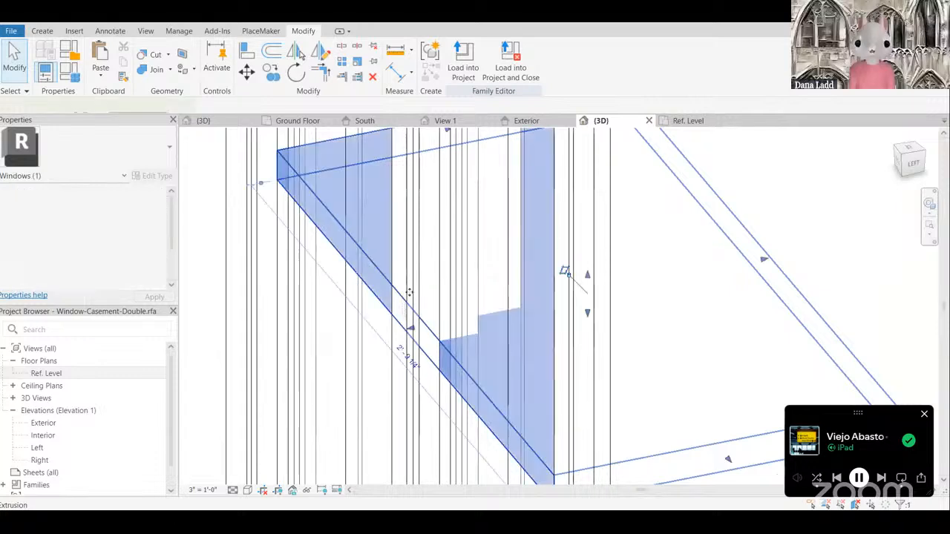
{"action": "scroll", "coordinate": [409, 298], "scroll_direction": "down", "scroll_amount": 1}
{"action": "scroll", "coordinate": [443, 348], "scroll_direction": "down", "scroll_amount": 3}
{"action": "left_click", "coordinate": [420, 351]}
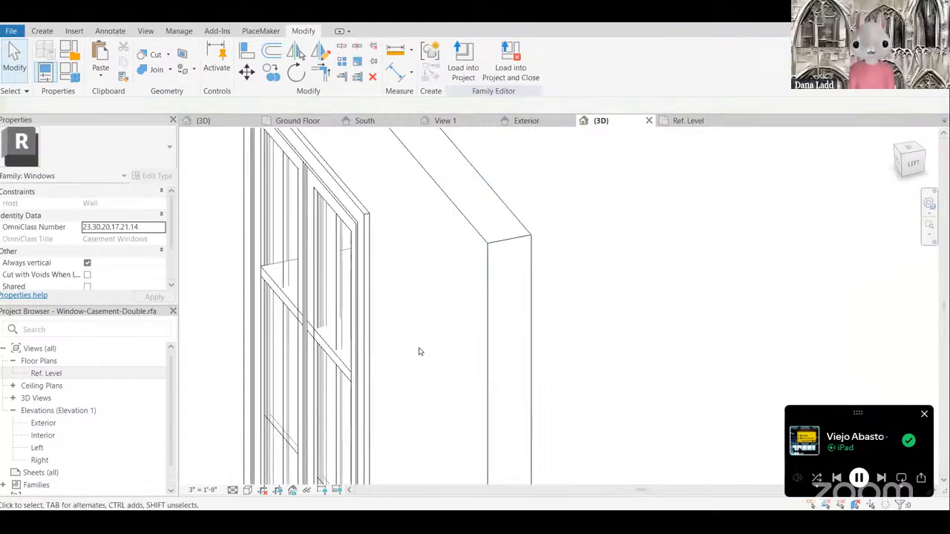
{"action": "scroll", "coordinate": [422, 343], "scroll_direction": "up", "scroll_amount": 2}
{"action": "scroll", "coordinate": [422, 346], "scroll_direction": "down", "scroll_amount": 1}
{"action": "scroll", "coordinate": [319, 356], "scroll_direction": "up", "scroll_amount": 2}
{"action": "middle_click_drag", "start_coordinate": [321, 363], "coordinate": [426, 380]}
{"action": "left_click", "coordinate": [390, 372]}
{"action": "left_click_drag", "start_coordinate": [426, 381], "coordinate": [393, 368]}
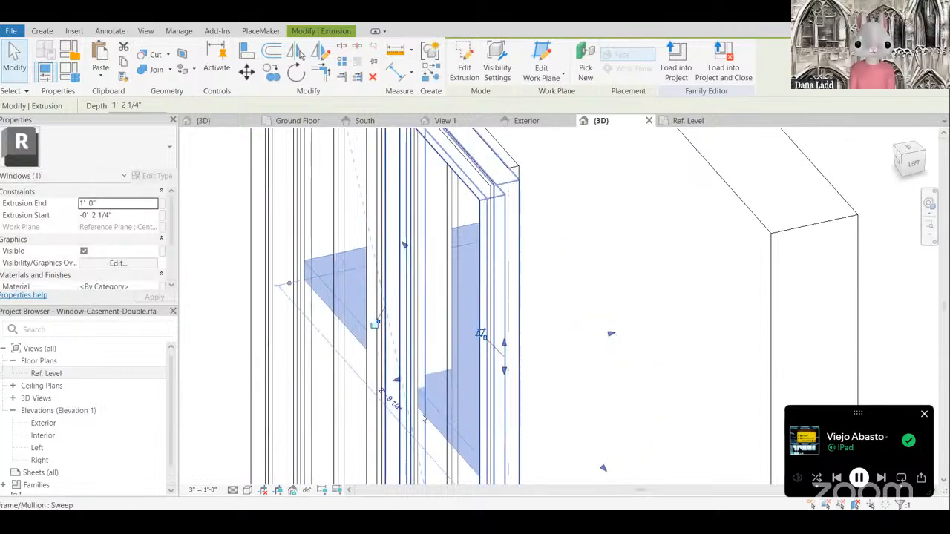
Step: Lock the transom bar's interior face to the adjoining frame and deselect the bar
{"action": "scroll", "coordinate": [418, 342], "scroll_direction": "down", "scroll_amount": 3}
{"action": "scroll", "coordinate": [390, 321], "scroll_direction": "up", "scroll_amount": 4}
{"action": "left_click", "coordinate": [384, 323]}
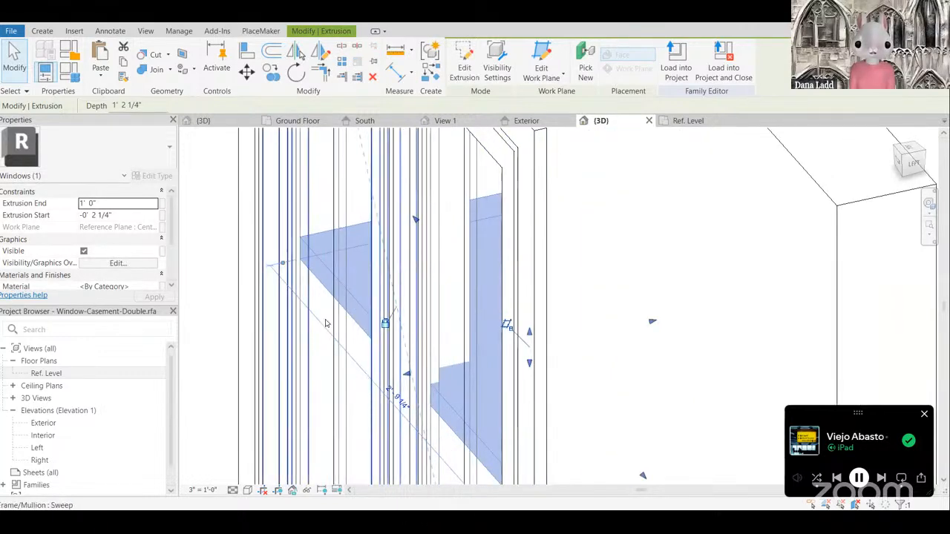
{"action": "scroll", "coordinate": [326, 323], "scroll_direction": "down", "scroll_amount": 2}
{"action": "left_click", "coordinate": [391, 401]}
Step: Orbit around the window and examine how the transom bar sits behind the sashes and projects from the exterior
{"action": "middle_click_drag", "start_coordinate": [409, 414], "coordinate": [438, 230], "text": "shift"}
{"action": "scroll", "coordinate": [359, 393], "scroll_direction": "up", "scroll_amount": 2}
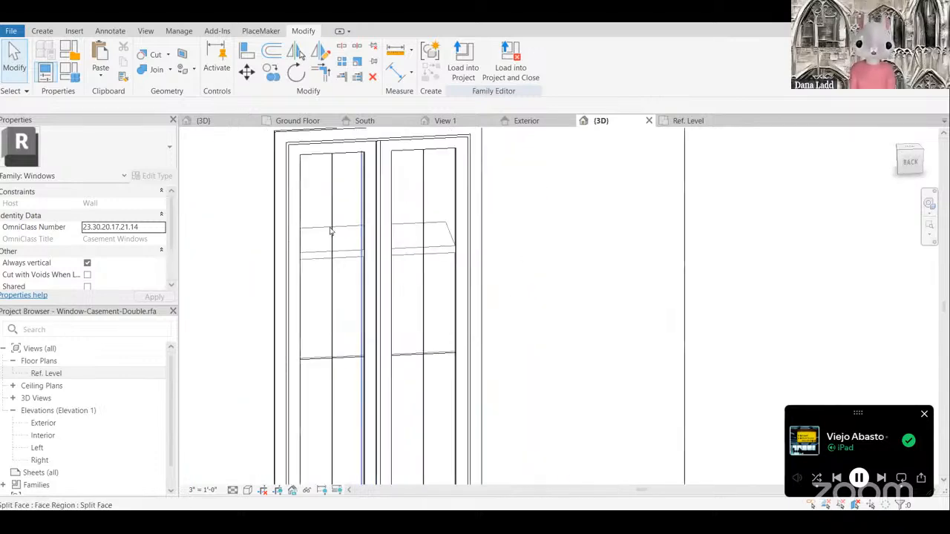
{"action": "scroll", "coordinate": [420, 266], "scroll_direction": "up", "scroll_amount": 2}
{"action": "middle_click_drag", "start_coordinate": [421, 299], "coordinate": [438, 348]}
{"action": "scroll", "coordinate": [412, 306], "scroll_direction": "down", "scroll_amount": 1}
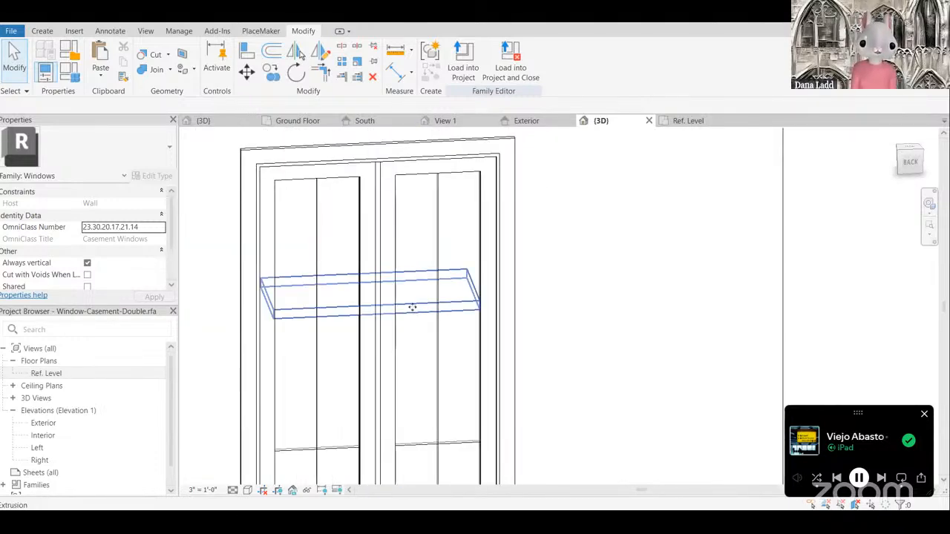
{"action": "left_click", "coordinate": [411, 306]}
{"action": "scroll", "coordinate": [454, 319], "scroll_direction": "down", "scroll_amount": 1}
{"action": "scroll", "coordinate": [571, 342], "scroll_direction": "down", "scroll_amount": 1}
{"action": "left_click", "coordinate": [584, 346]}
{"action": "middle_click_drag", "start_coordinate": [585, 346], "coordinate": [451, 327], "text": "shift"}
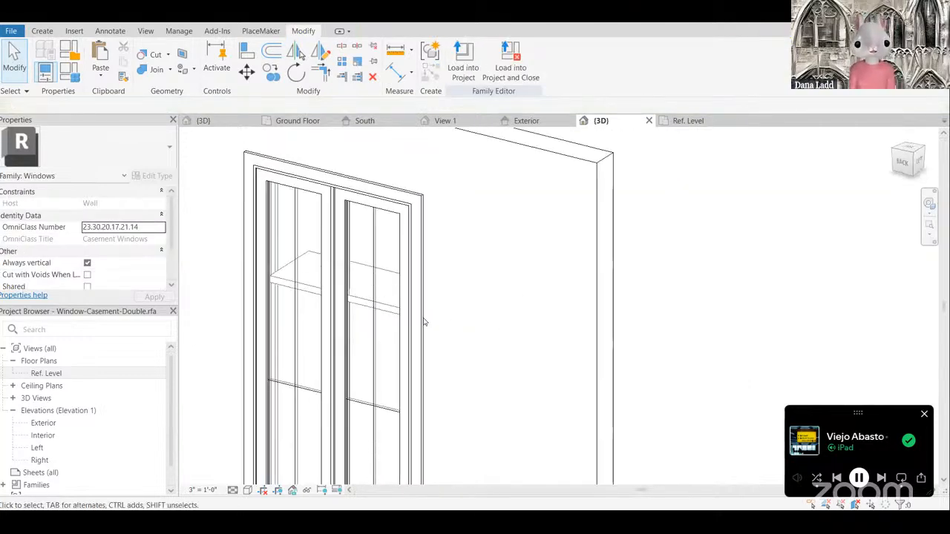
{"action": "scroll", "coordinate": [328, 276], "scroll_direction": "up", "scroll_amount": 3}
{"action": "middle_click_drag", "start_coordinate": [328, 276], "coordinate": [490, 275]}
{"action": "scroll", "coordinate": [418, 322], "scroll_direction": "down", "scroll_amount": 7}
{"action": "middle_click_drag", "start_coordinate": [483, 311], "coordinate": [327, 118], "text": "shift"}
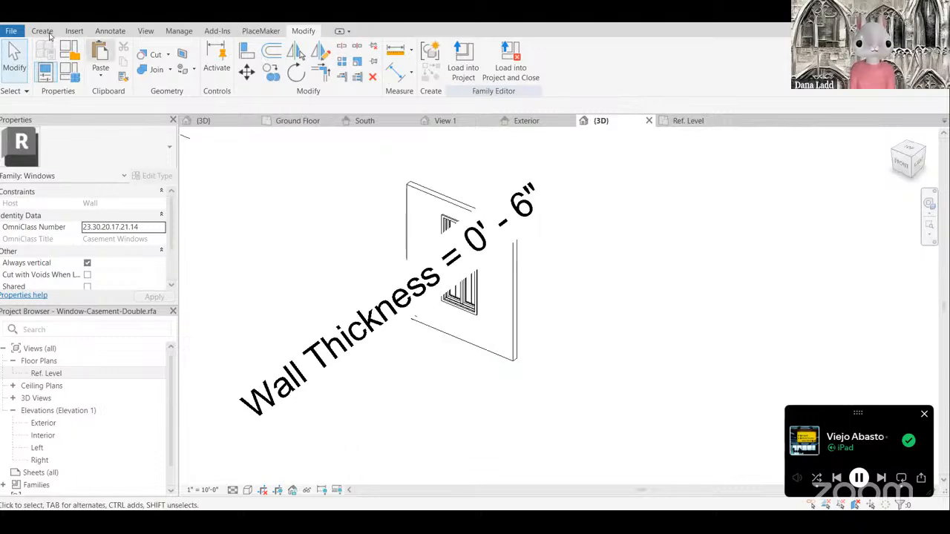
Step: Set the 3D view's scale to 3" = 1'-0" with the transom bar in close view
{"action": "left_click", "coordinate": [203, 490]}
{"action": "left_click", "coordinate": [215, 155]}
{"action": "scroll", "coordinate": [478, 268], "scroll_direction": "up", "scroll_amount": 4}
{"action": "scroll", "coordinate": [438, 323], "scroll_direction": "up", "scroll_amount": 1}
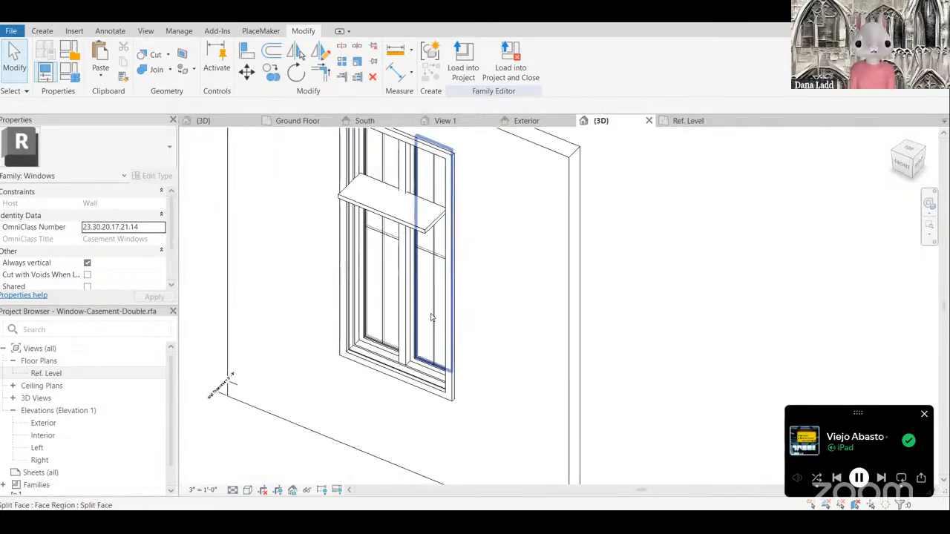
{"action": "scroll", "coordinate": [408, 230], "scroll_direction": "up", "scroll_amount": 3}
{"action": "middle_click_drag", "start_coordinate": [404, 221], "coordinate": [434, 314]}
Step: Align the transom bar's interior face with the face of the outer window trim and lock the alignment
{"action": "left_click", "coordinate": [407, 274]}
{"action": "middle_click_drag", "start_coordinate": [406, 273], "coordinate": [398, 385], "text": "shift"}
{"action": "scroll", "coordinate": [416, 319], "scroll_direction": "up", "scroll_amount": 1}
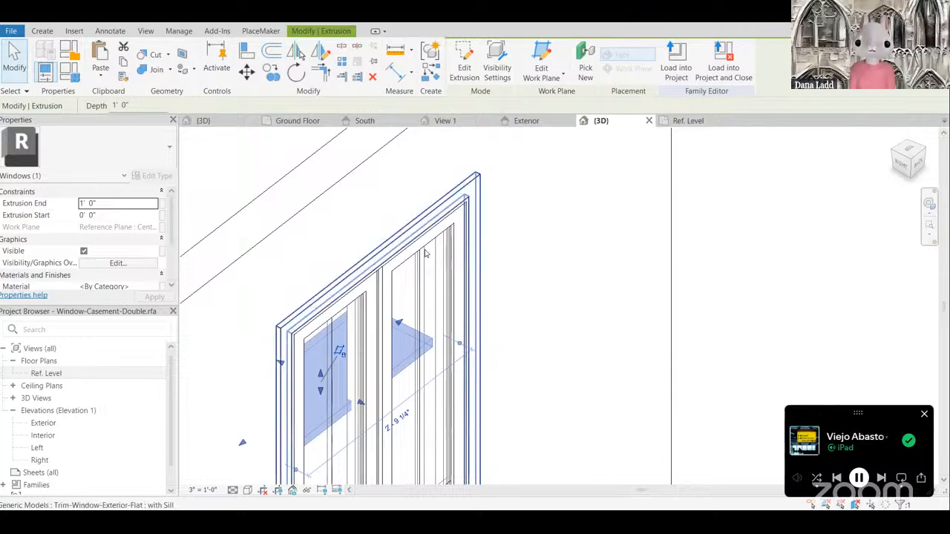
{"action": "scroll", "coordinate": [417, 263], "scroll_direction": "up", "scroll_amount": 1}
{"action": "scroll", "coordinate": [531, 170], "scroll_direction": "up", "scroll_amount": 1}
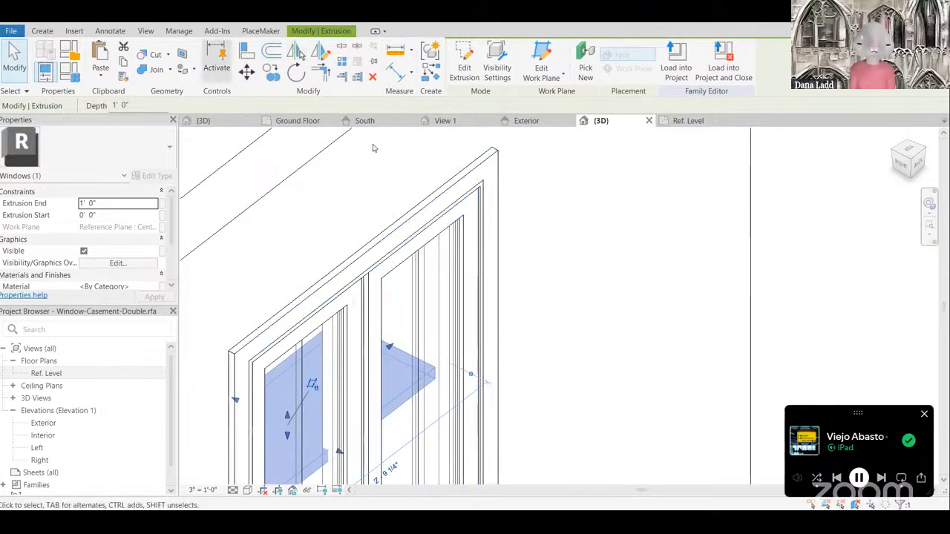
{"action": "key", "text": "a"}
{"action": "key", "text": "l"}
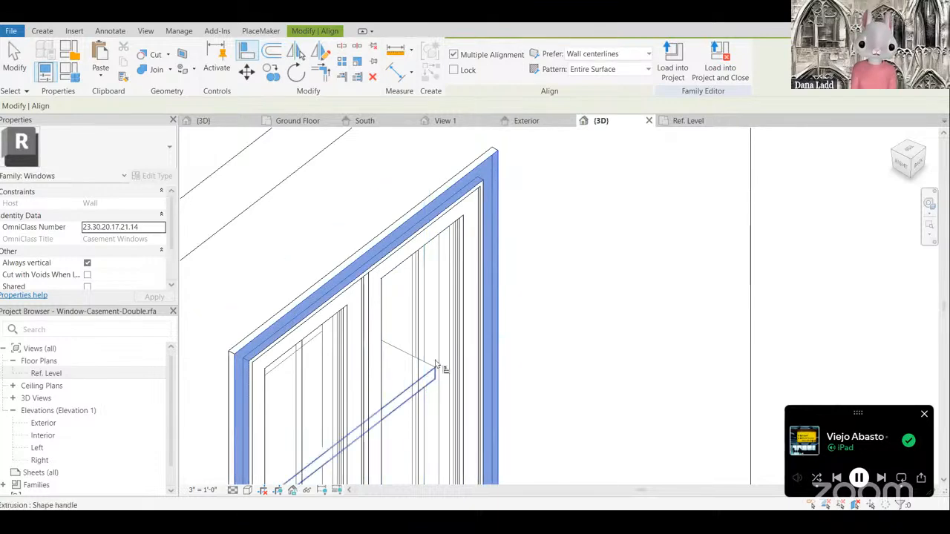
{"action": "scroll", "coordinate": [440, 369], "scroll_direction": "down", "scroll_amount": 2}
{"action": "scroll", "coordinate": [401, 282], "scroll_direction": "up", "scroll_amount": 2}
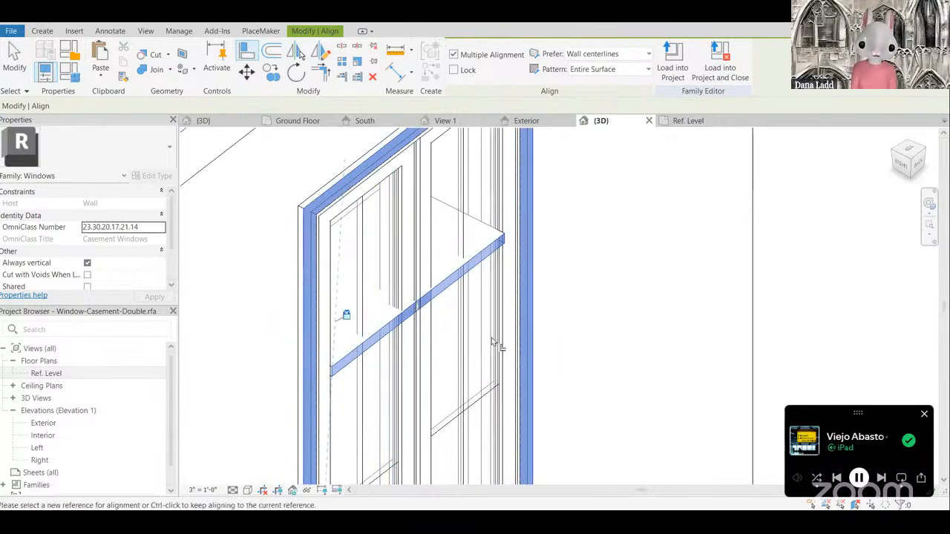
{"action": "scroll", "coordinate": [491, 343], "scroll_direction": "down", "scroll_amount": 1}
{"action": "scroll", "coordinate": [492, 343], "scroll_direction": "down", "scroll_amount": 3}
{"action": "key", "text": "Escape"}
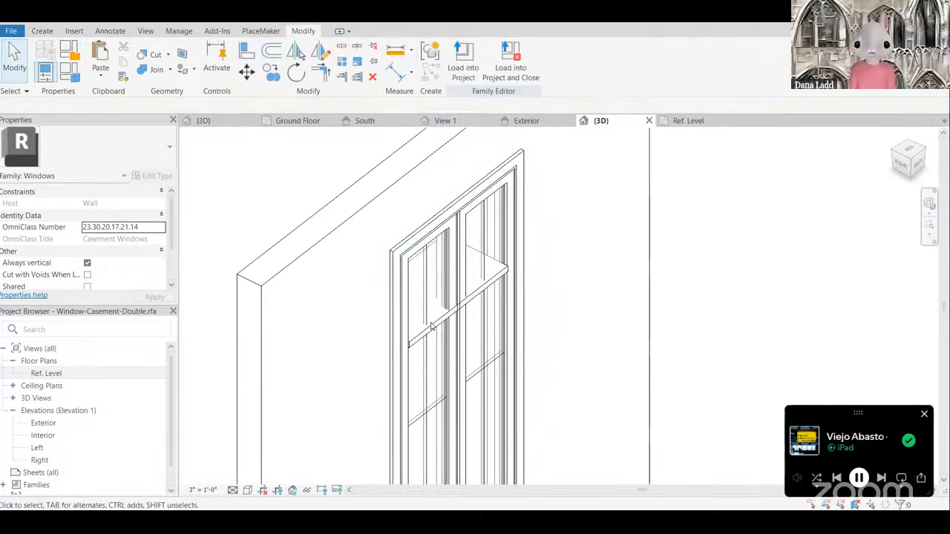
Step: Associate the transom bar's material with the Exterior Frame Material family parameter in the Exterior elevation and deselect the bar
{"action": "middle_click_drag", "start_coordinate": [493, 356], "coordinate": [716, 123], "text": "shift"}
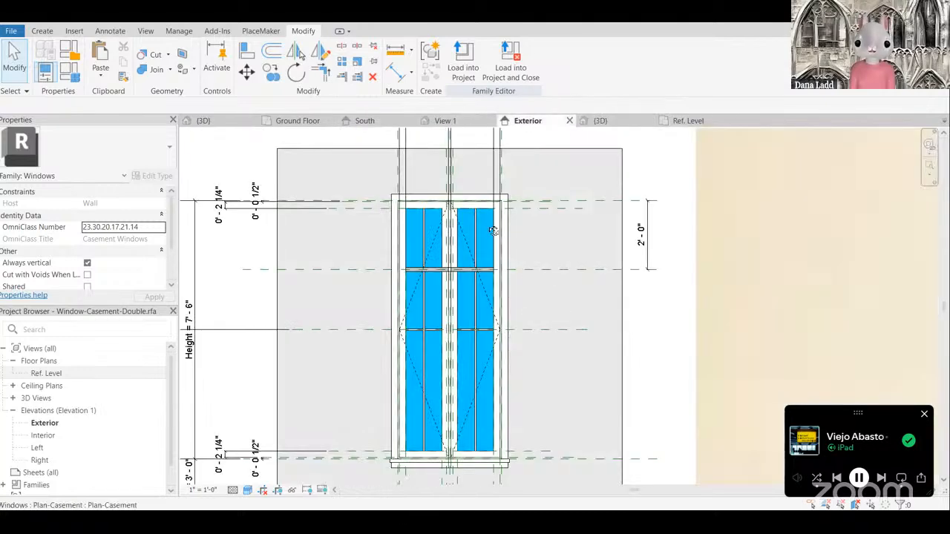
{"action": "scroll", "coordinate": [494, 231], "scroll_direction": "down", "scroll_amount": 2}
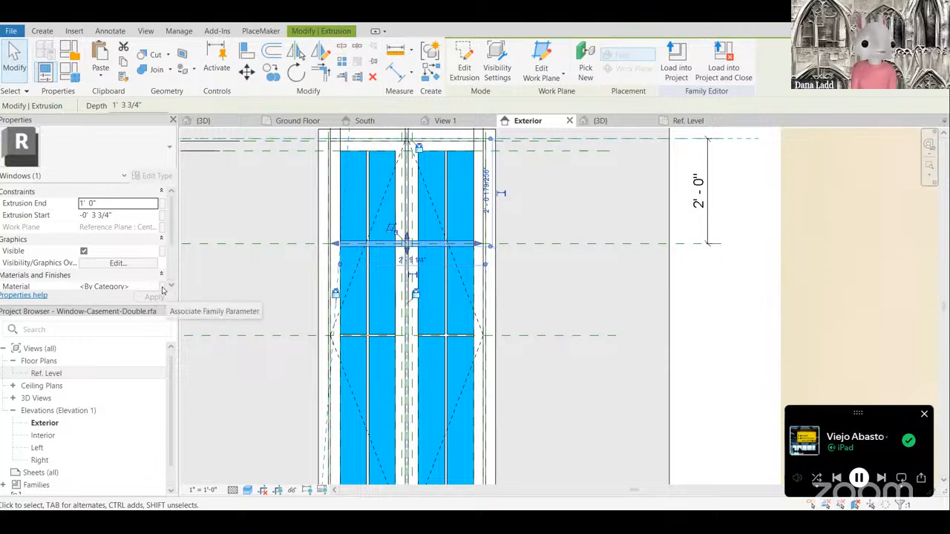
{"action": "left_click", "coordinate": [163, 288]}
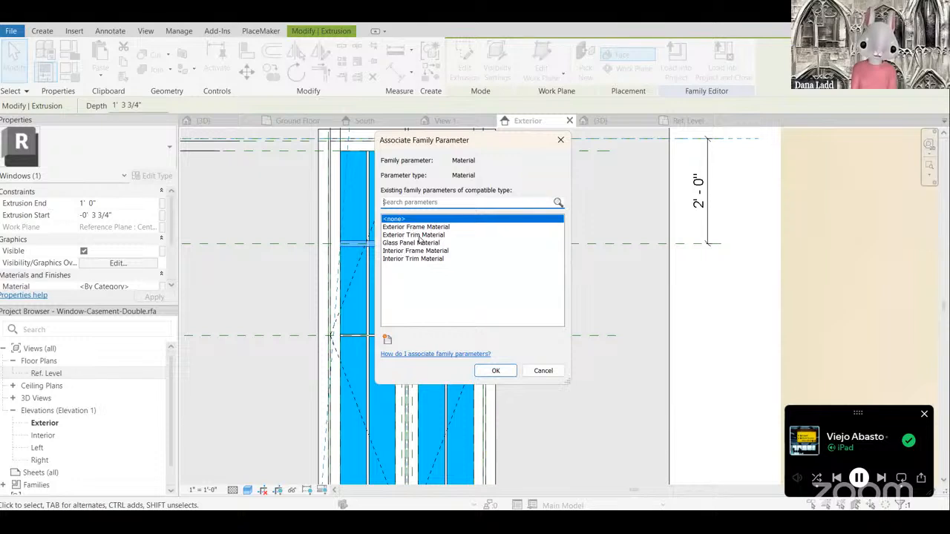
{"action": "left_click", "coordinate": [422, 227]}
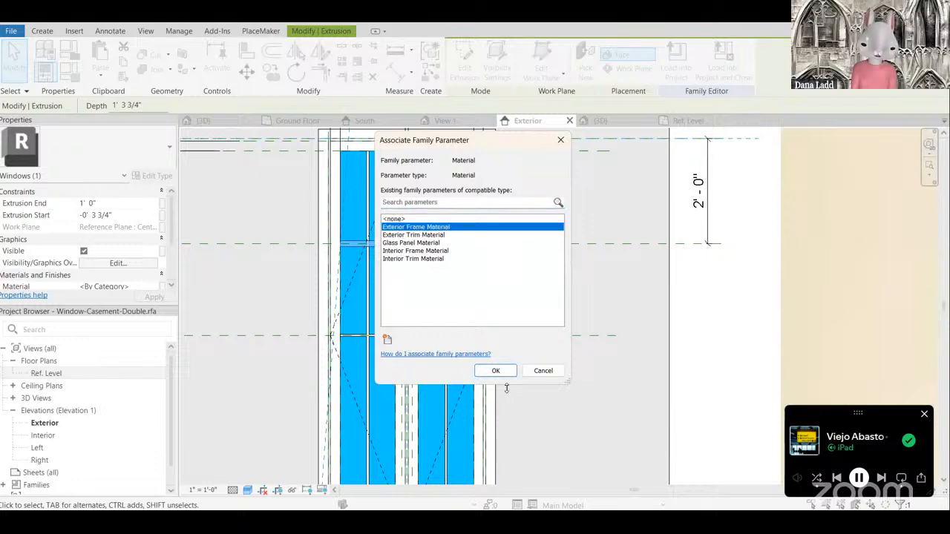
{"action": "left_click", "coordinate": [494, 370]}
{"action": "scroll", "coordinate": [636, 303], "scroll_direction": "down", "scroll_amount": 3}
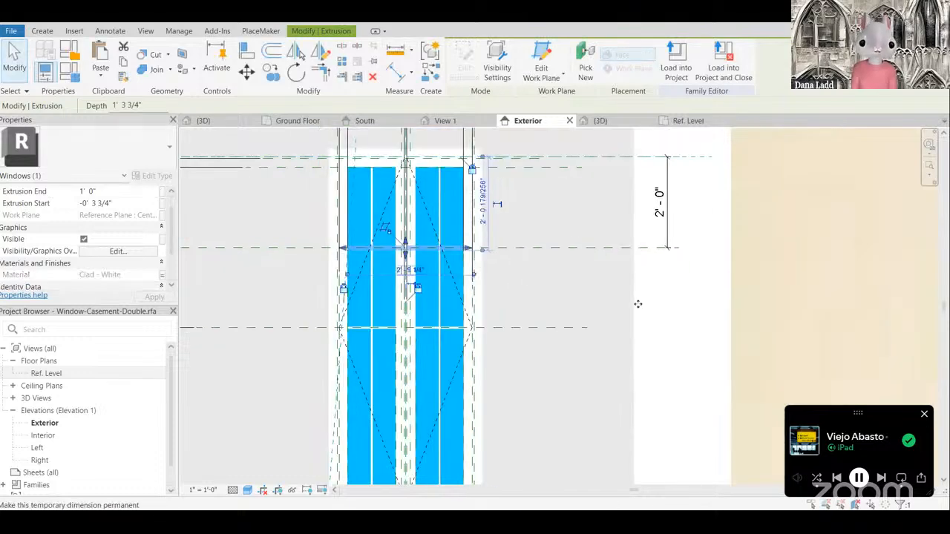
{"action": "left_click", "coordinate": [430, 320]}
{"action": "key", "text": "Delete"}
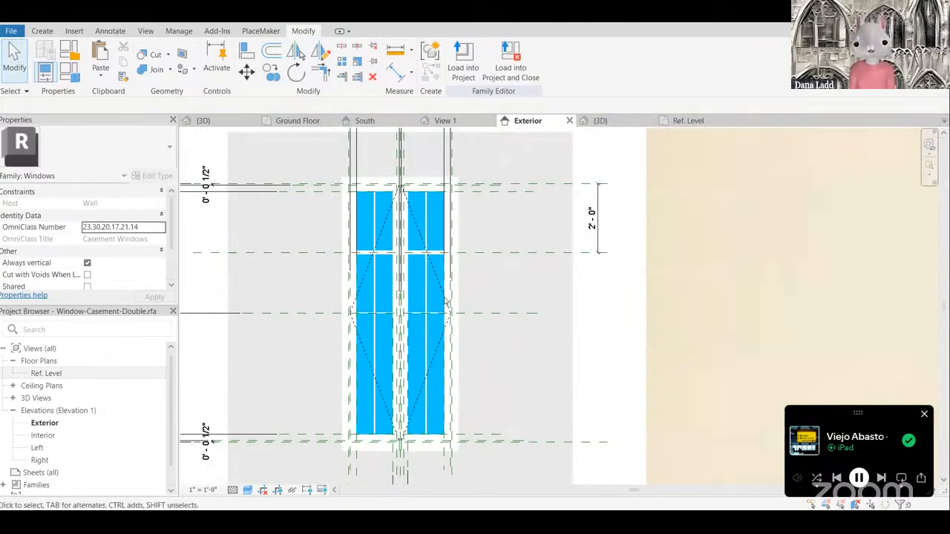
Step: Compare the window's head with the arched main-floor windows in the reference elevation and select the exterior trim
{"action": "scroll", "coordinate": [343, 327], "scroll_direction": "down", "scroll_amount": 2}
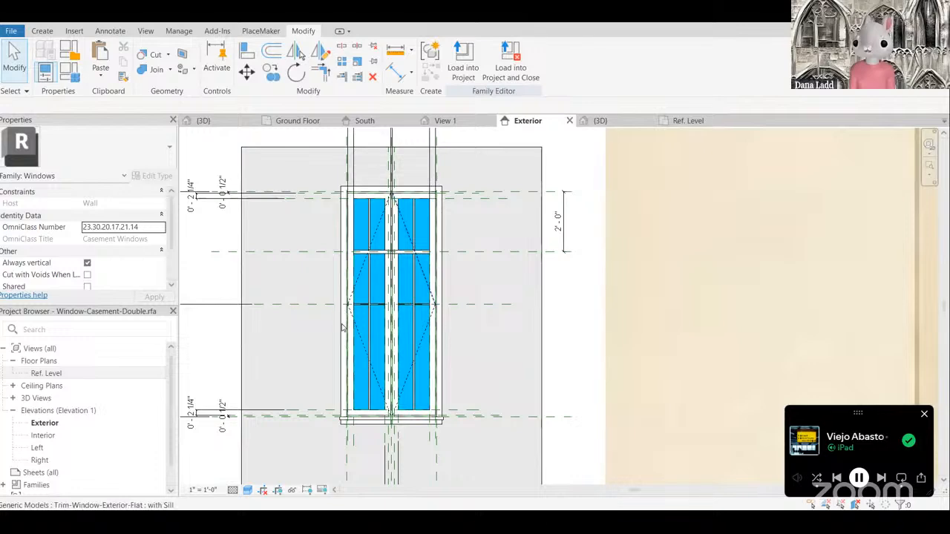
{"action": "scroll", "coordinate": [343, 327], "scroll_direction": "down", "scroll_amount": 2}
{"action": "scroll", "coordinate": [625, 301], "scroll_direction": "up", "scroll_amount": 2}
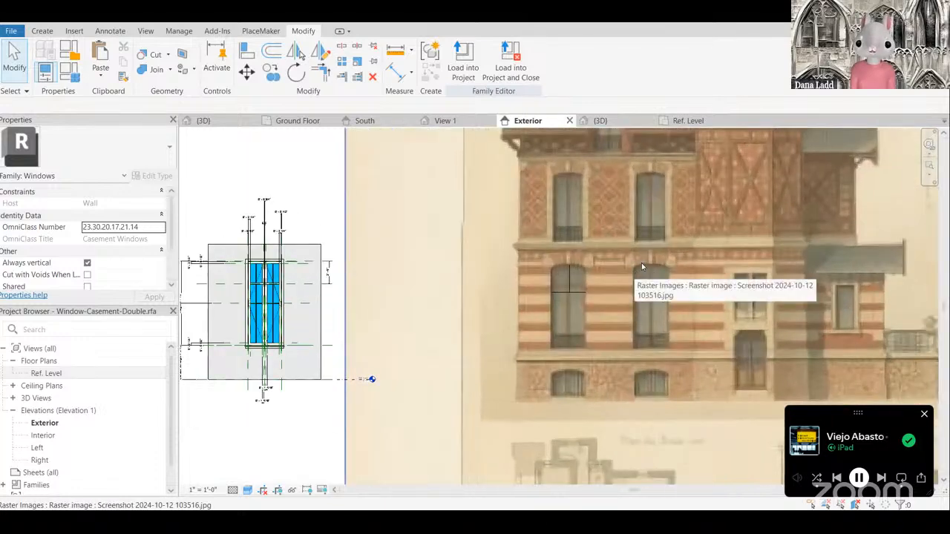
{"action": "scroll", "coordinate": [344, 226], "scroll_direction": "up", "scroll_amount": 3}
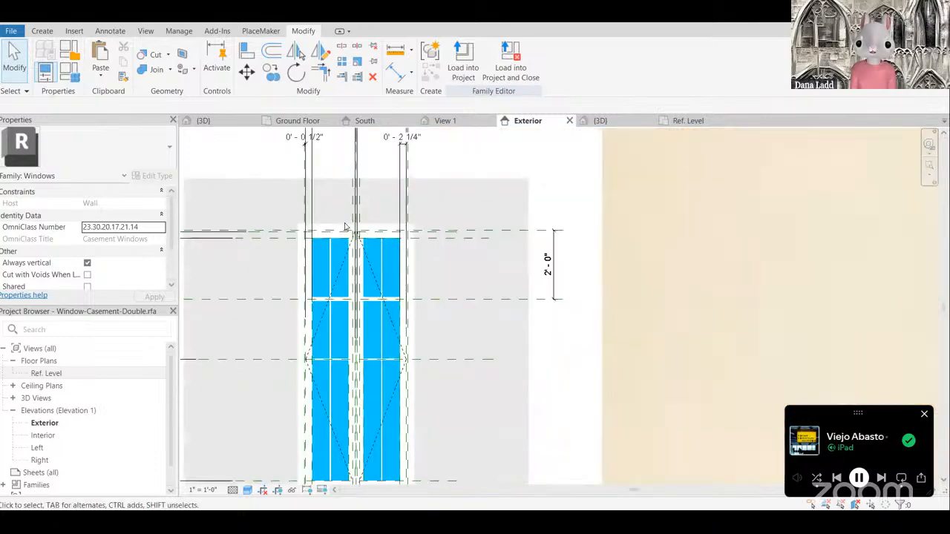
{"action": "left_click", "coordinate": [345, 226]}
{"action": "scroll", "coordinate": [356, 226], "scroll_direction": "down", "scroll_amount": 2}
{"action": "scroll", "coordinate": [312, 182], "scroll_direction": "up", "scroll_amount": 3}
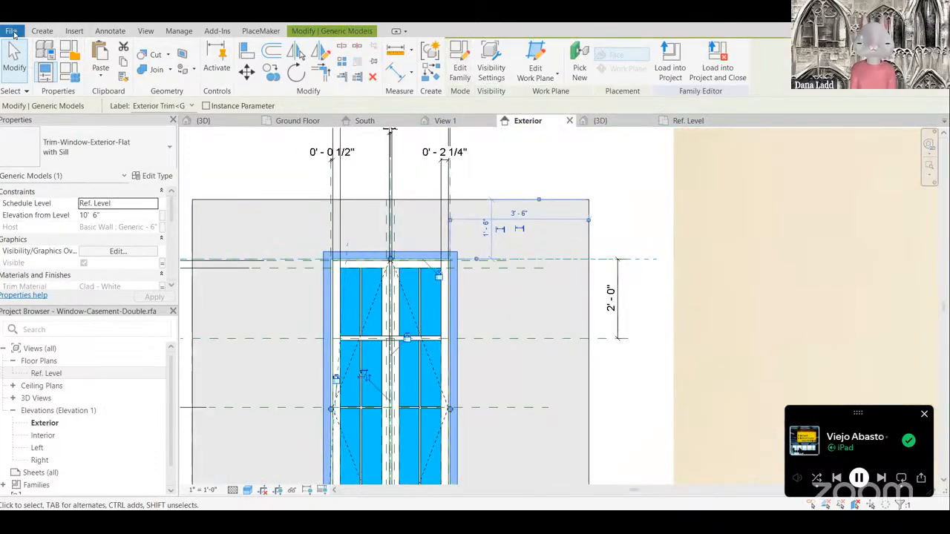
Step: Save the family under the new name "Window-Casement-quad arched.rfa" on the Desktop
{"action": "left_click", "coordinate": [11, 31]}
{"action": "mouse_move", "coordinate": [72, 189]}
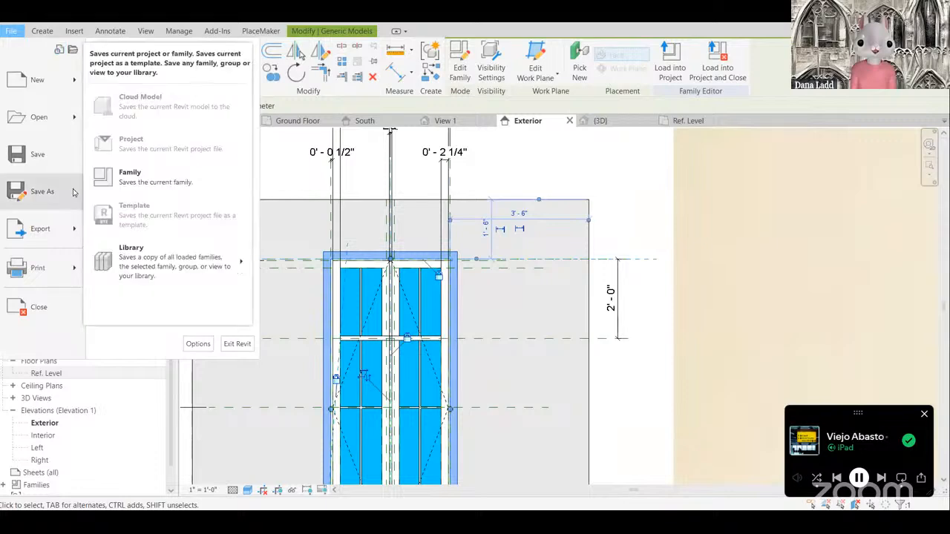
{"action": "left_click", "coordinate": [141, 178]}
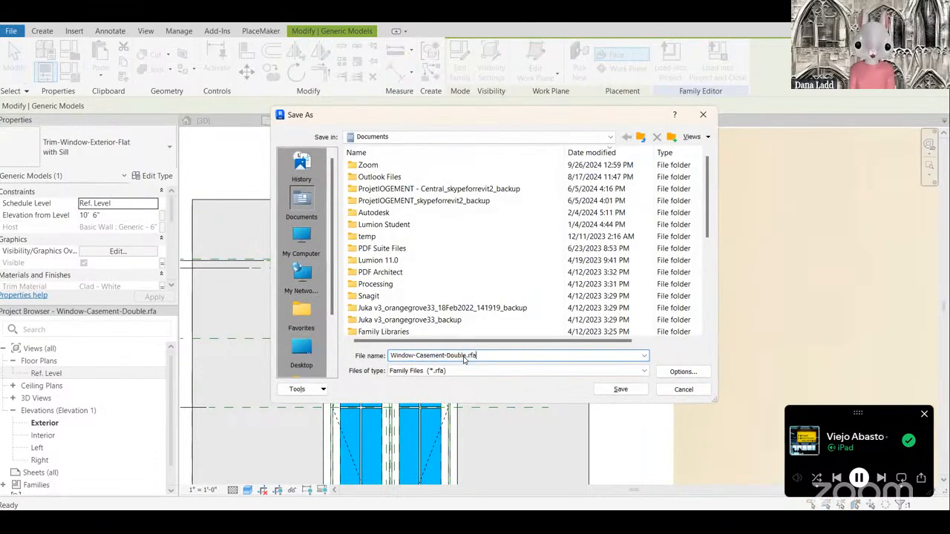
{"action": "key", "text": "Tab"}
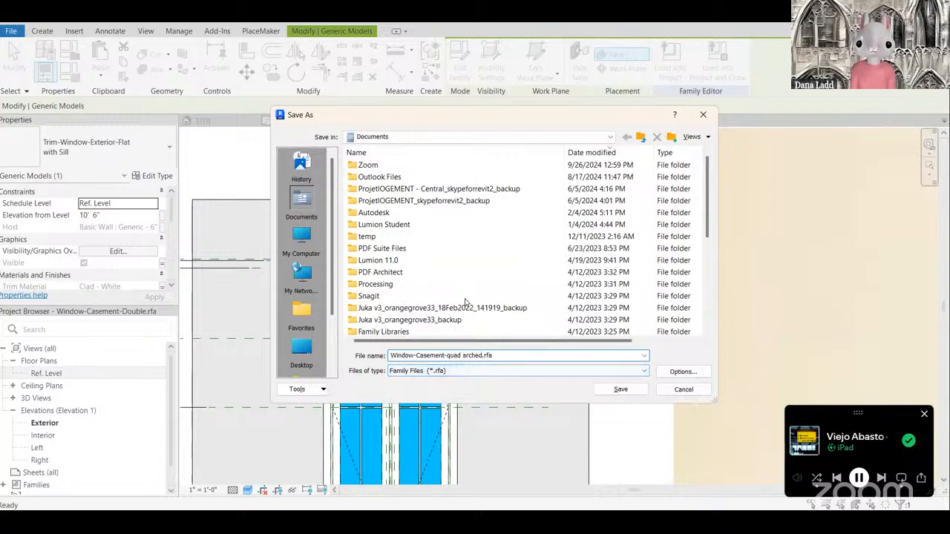
{"action": "scroll", "coordinate": [492, 333], "scroll_direction": "down", "scroll_amount": 3}
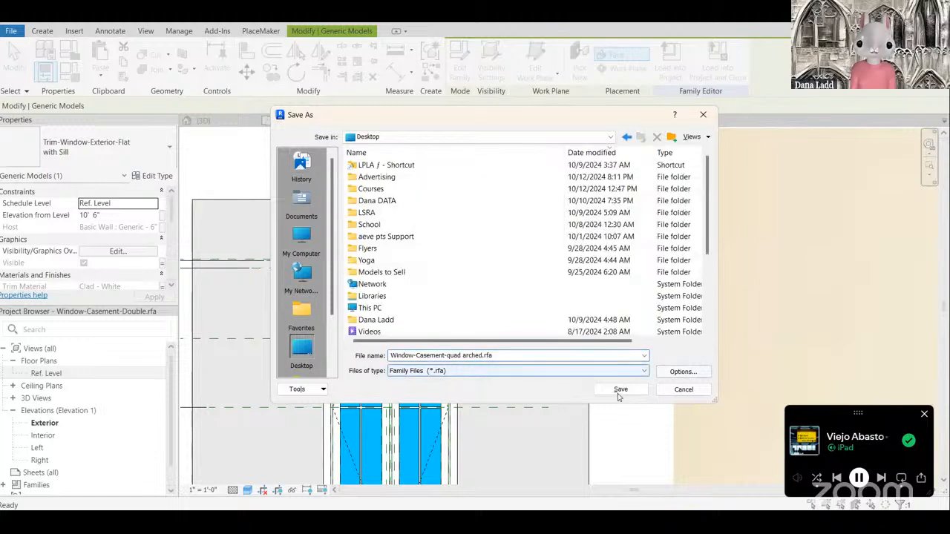
{"action": "left_click", "coordinate": [618, 389]}
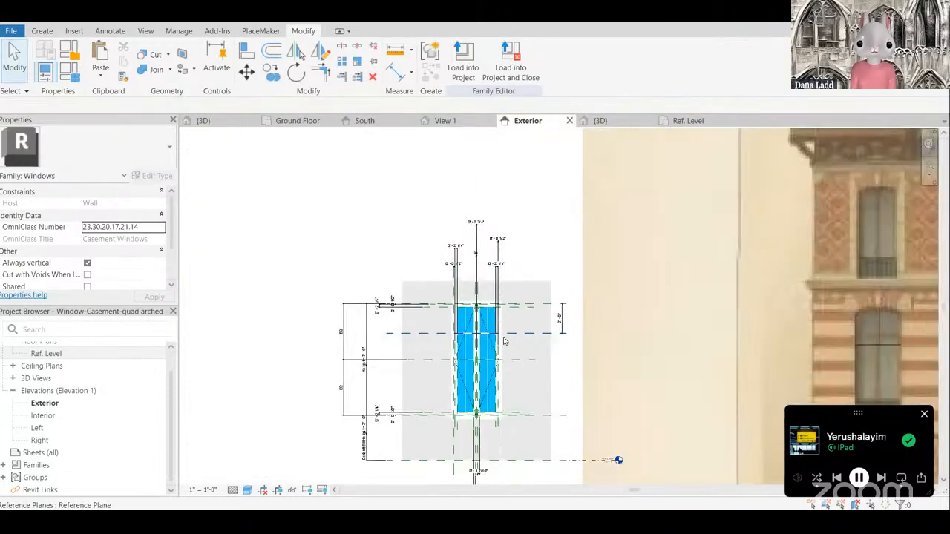
Step: Examine the extent of the exterior trim with sill around the window in the Exterior elevation
{"action": "scroll", "coordinate": [450, 318], "scroll_direction": "up", "scroll_amount": 4}
{"action": "left_click", "coordinate": [355, 344]}
{"action": "scroll", "coordinate": [355, 344], "scroll_direction": "down", "scroll_amount": 4}
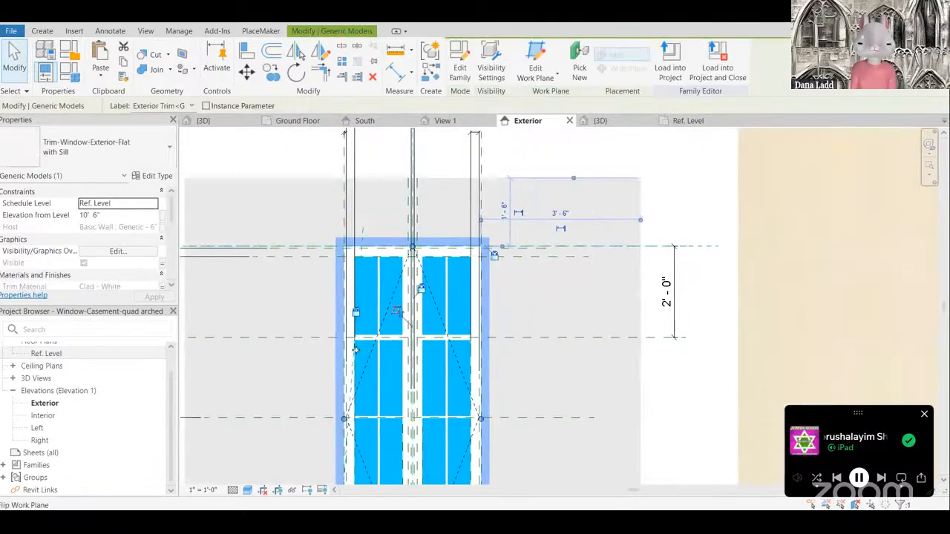
{"action": "scroll", "coordinate": [279, 321], "scroll_direction": "up", "scroll_amount": 3}
{"action": "scroll", "coordinate": [279, 322], "scroll_direction": "up", "scroll_amount": 1}
{"action": "left_click", "coordinate": [284, 321]}
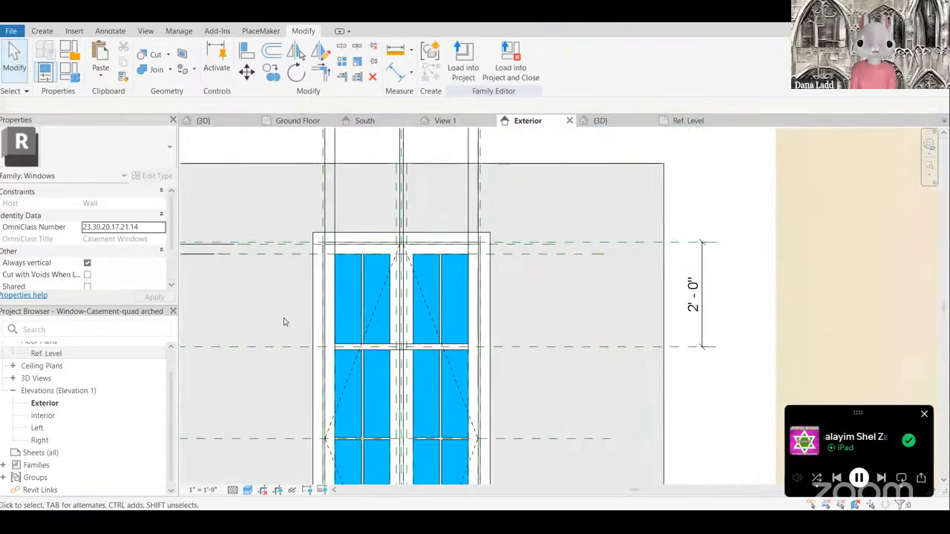
{"action": "scroll", "coordinate": [502, 294], "scroll_direction": "down", "scroll_amount": 3}
{"action": "scroll", "coordinate": [460, 284], "scroll_direction": "up", "scroll_amount": 4}
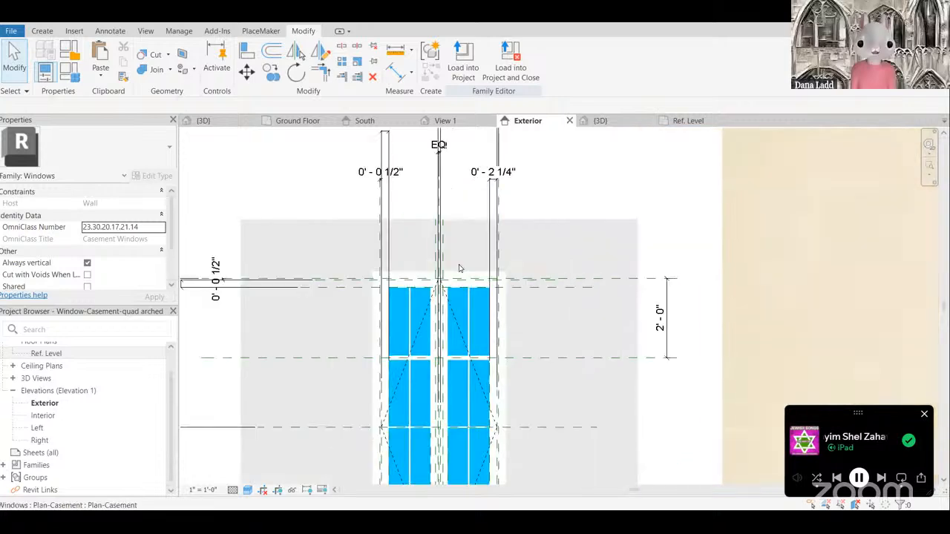
Step: Check the window's head and the right sash's glass extrusion, leaving the glass unedited and deselected
{"action": "left_click", "coordinate": [457, 279]}
{"action": "scroll", "coordinate": [456, 276], "scroll_direction": "up", "scroll_amount": 2}
{"action": "key", "text": "Escape"}
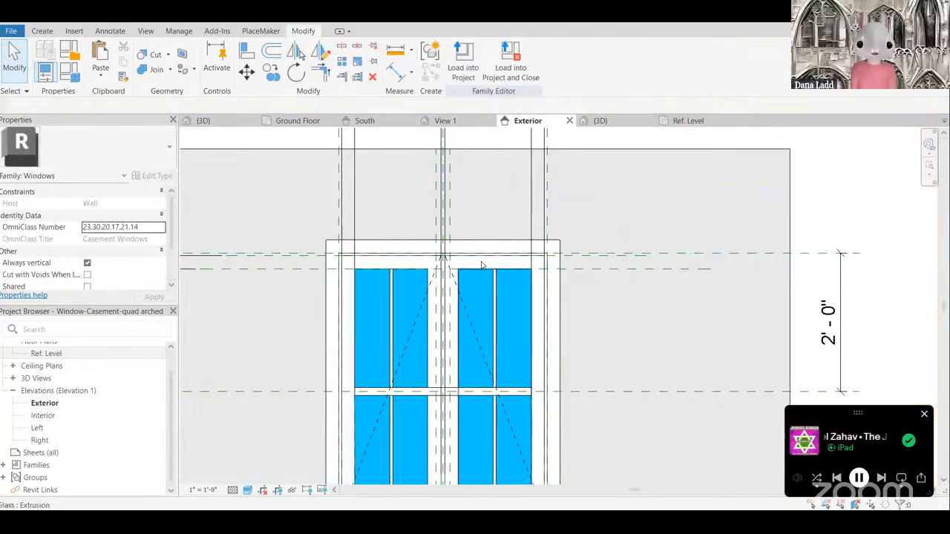
{"action": "left_click", "coordinate": [479, 273]}
{"action": "scroll", "coordinate": [475, 245], "scroll_direction": "up", "scroll_amount": 3}
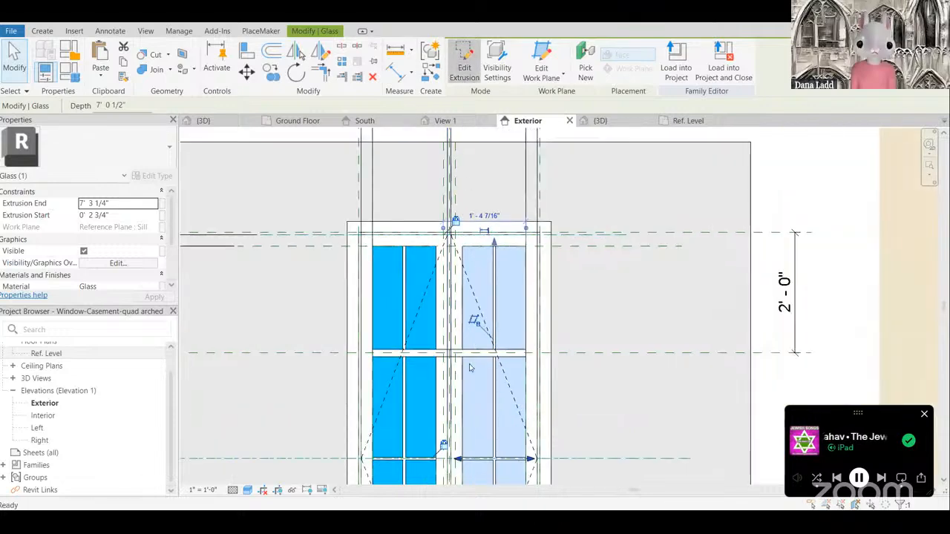
{"action": "double_click", "coordinate": [469, 367]}
{"action": "left_click", "coordinate": [534, 384]}
{"action": "key", "text": "Escape"}
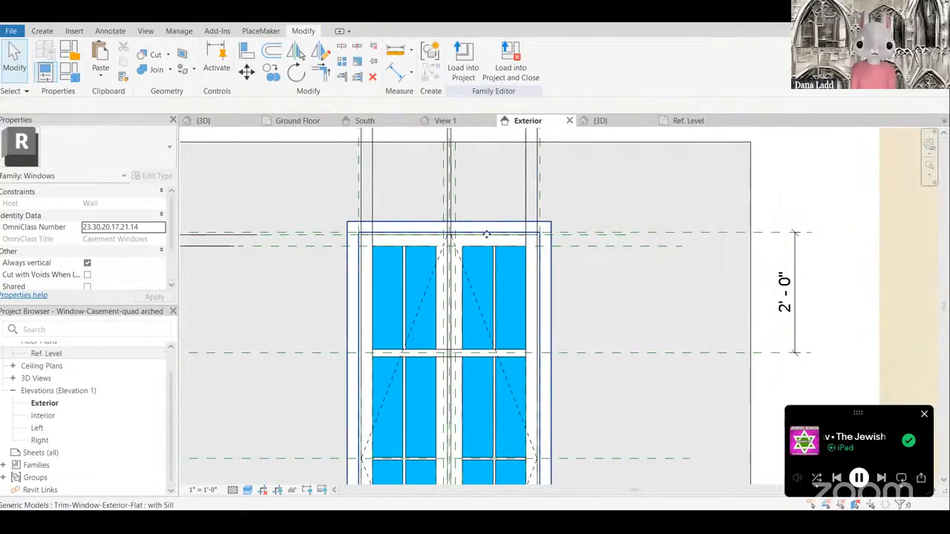
Step: Open the nested Trim-Window-Exterior-Flat family, inspect the trim and sill geometry, and close it without saving
{"action": "left_click", "coordinate": [486, 235]}
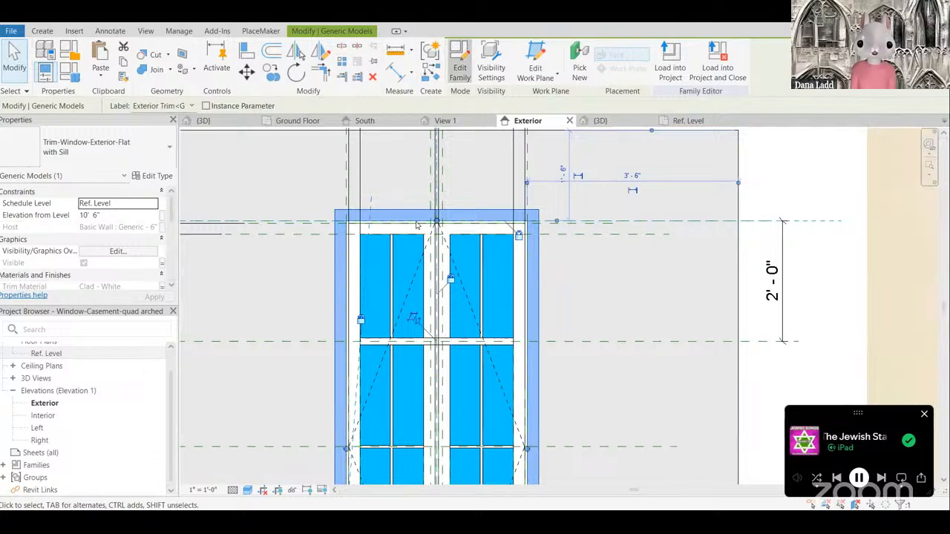
{"action": "double_click", "coordinate": [417, 226]}
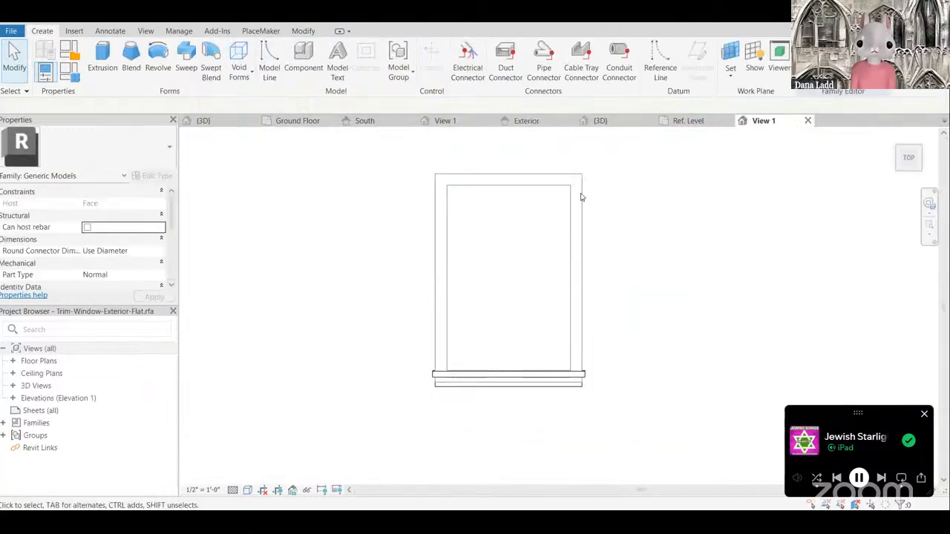
{"action": "scroll", "coordinate": [587, 251], "scroll_direction": "down", "scroll_amount": 1}
{"action": "middle_click_drag", "start_coordinate": [587, 251], "coordinate": [503, 263]}
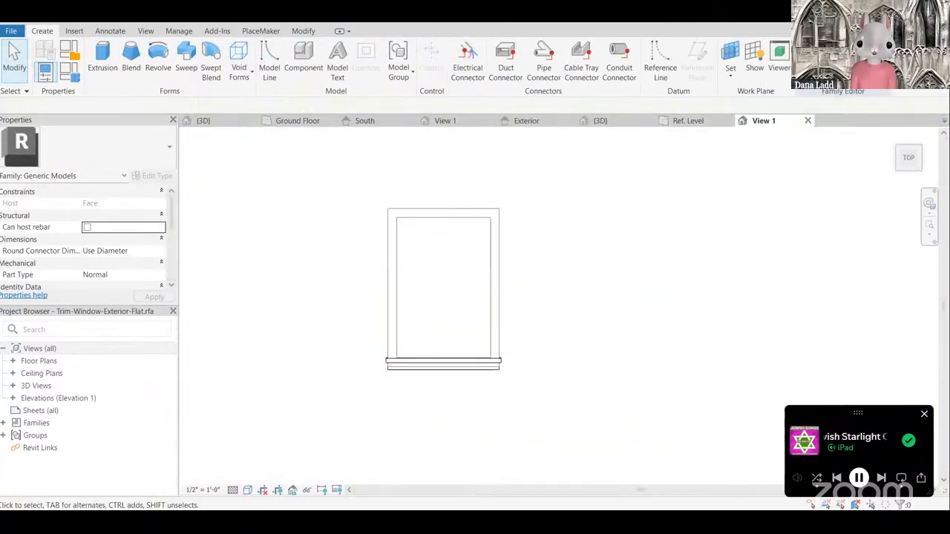
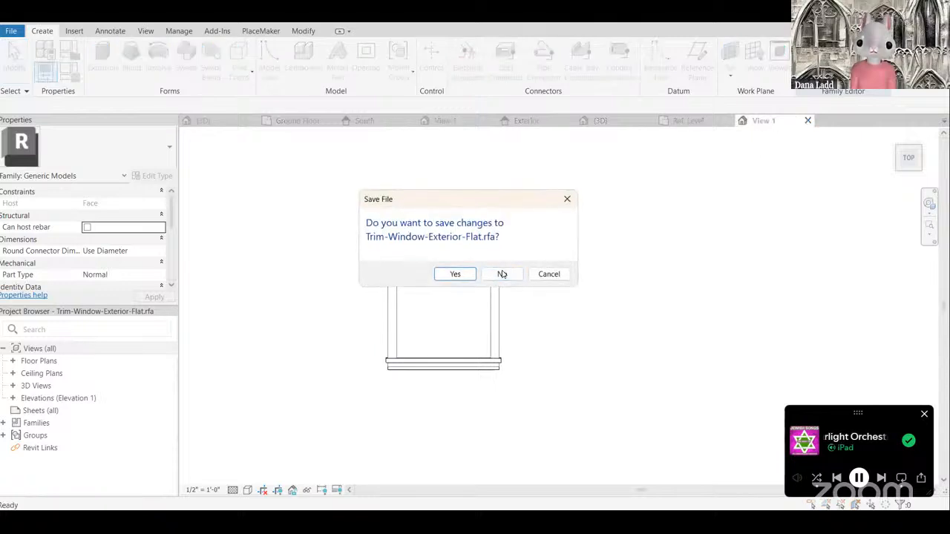
{"action": "left_click", "coordinate": [501, 274]}
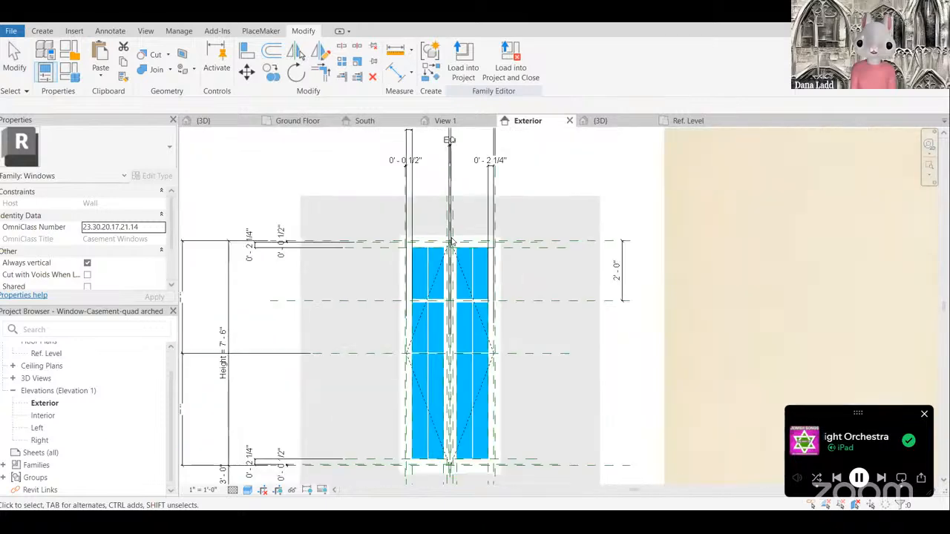
Step: Open the default 3D view and examine the interior picture-frame trim and transom bar from both sides of the wall
{"action": "left_click", "coordinate": [493, 343]}
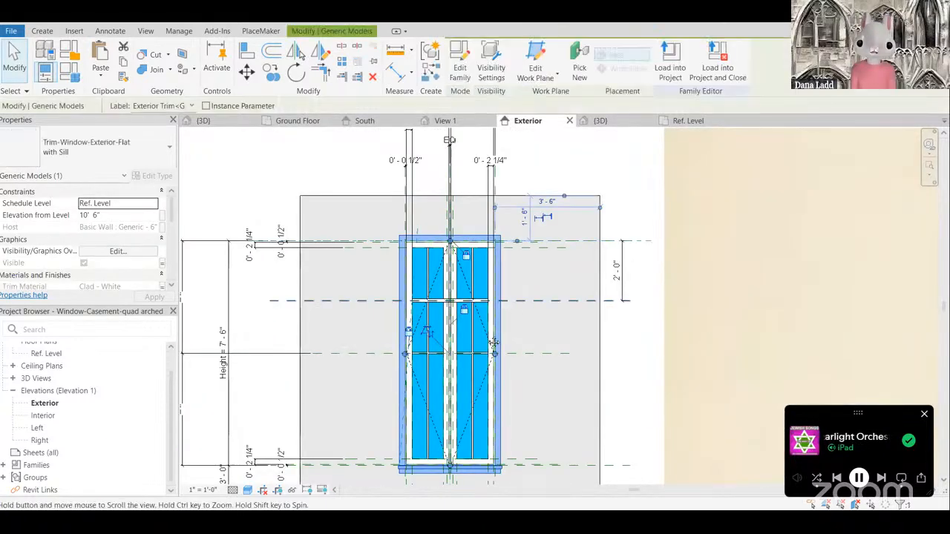
{"action": "middle_click_drag", "start_coordinate": [493, 343], "coordinate": [443, 380]}
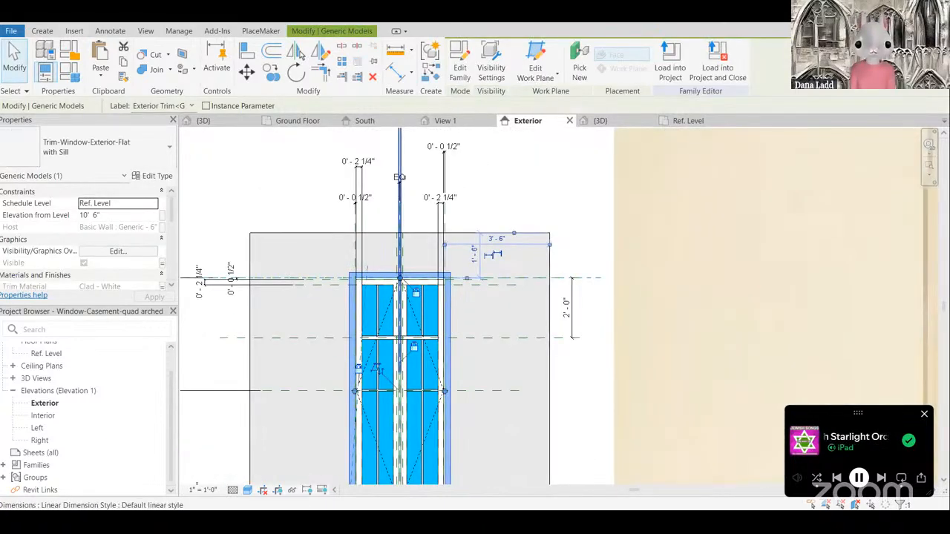
{"action": "left_click", "coordinate": [146, 30]}
{"action": "left_click", "coordinate": [109, 59]}
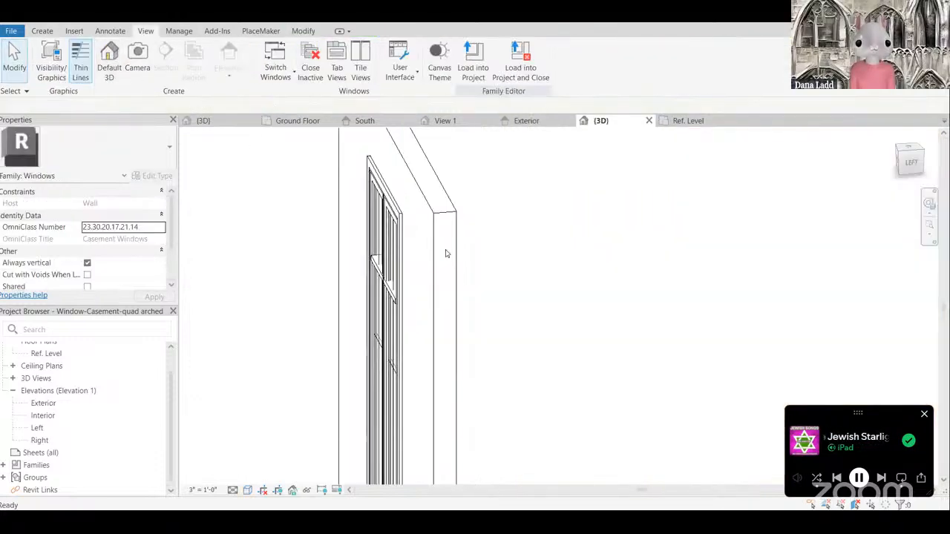
{"action": "scroll", "coordinate": [476, 331], "scroll_direction": "down", "scroll_amount": 3}
{"action": "middle_click_drag", "start_coordinate": [476, 331], "coordinate": [519, 290], "text": "shift"}
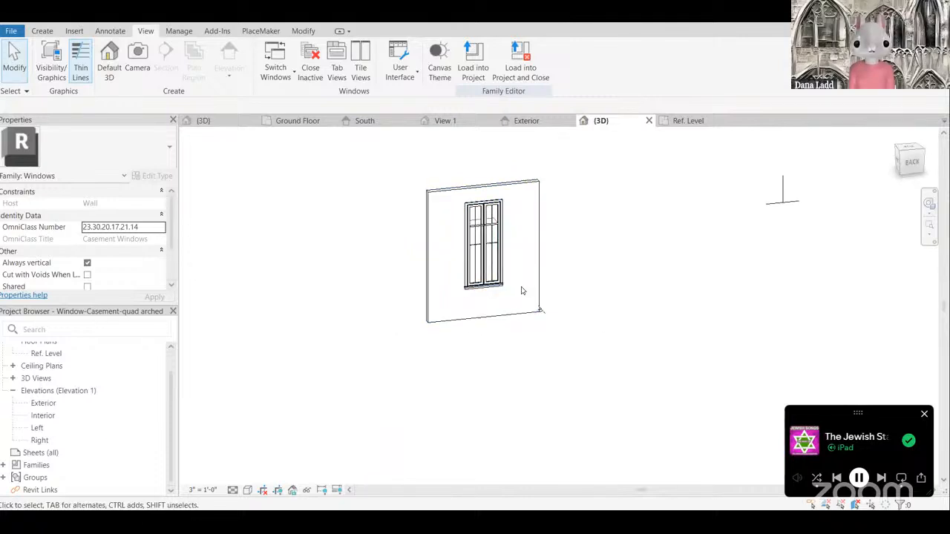
{"action": "scroll", "coordinate": [520, 291], "scroll_direction": "up", "scroll_amount": 3}
{"action": "middle_click_drag", "start_coordinate": [635, 313], "coordinate": [415, 326], "text": "shift"}
{"action": "left_click", "coordinate": [415, 329]}
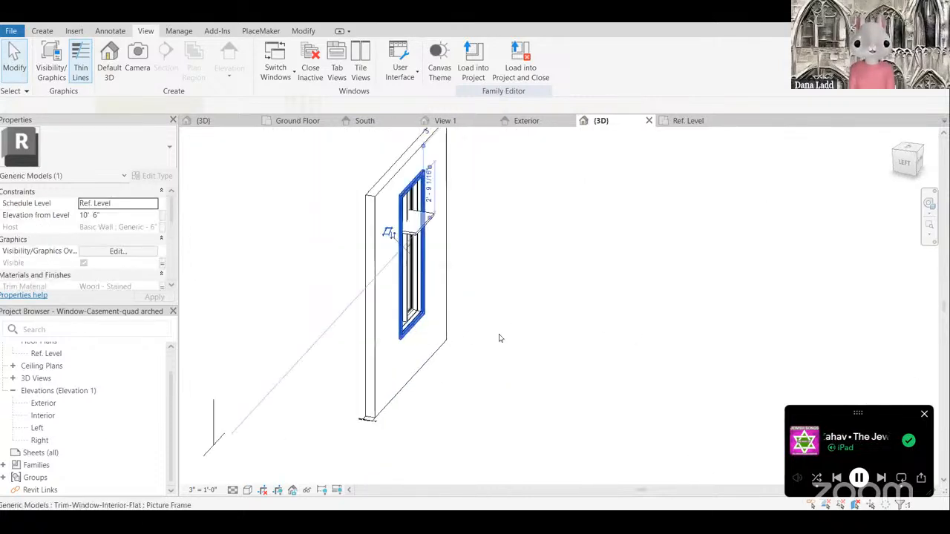
{"action": "left_click", "coordinate": [456, 374]}
{"action": "middle_click_drag", "start_coordinate": [348, 331], "coordinate": [705, 341], "text": "shift"}
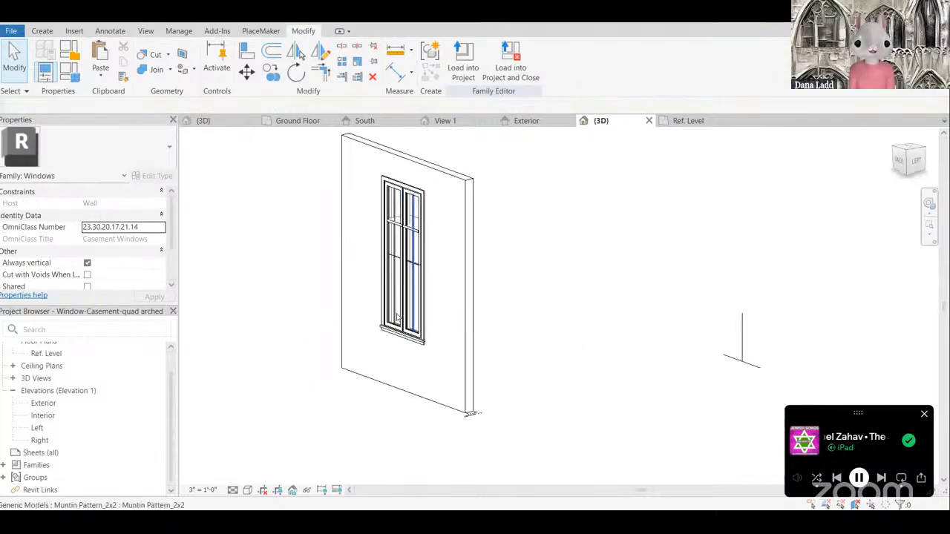
Step: Orbit around the window and examine the exterior trim, sill, interior trim and central mullion at close range
{"action": "scroll", "coordinate": [408, 307], "scroll_direction": "up", "scroll_amount": 2}
{"action": "left_click", "coordinate": [400, 354]}
{"action": "middle_click_drag", "start_coordinate": [470, 379], "coordinate": [494, 360], "text": "shift"}
{"action": "left_click", "coordinate": [566, 358]}
{"action": "middle_click_drag", "start_coordinate": [396, 379], "coordinate": [396, 426], "text": "shift"}
{"action": "scroll", "coordinate": [395, 420], "scroll_direction": "up", "scroll_amount": 2}
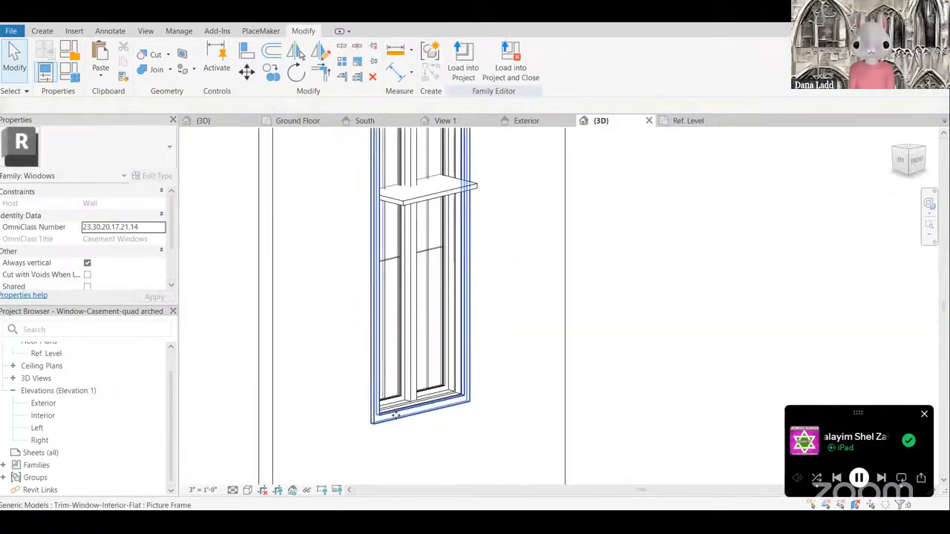
{"action": "left_click", "coordinate": [395, 416]}
{"action": "scroll", "coordinate": [396, 415], "scroll_direction": "down", "scroll_amount": 3}
{"action": "left_click", "coordinate": [517, 314]}
{"action": "scroll", "coordinate": [517, 315], "scroll_direction": "down", "scroll_amount": 1}
{"action": "middle_click_drag", "start_coordinate": [505, 356], "coordinate": [564, 383], "text": "shift"}
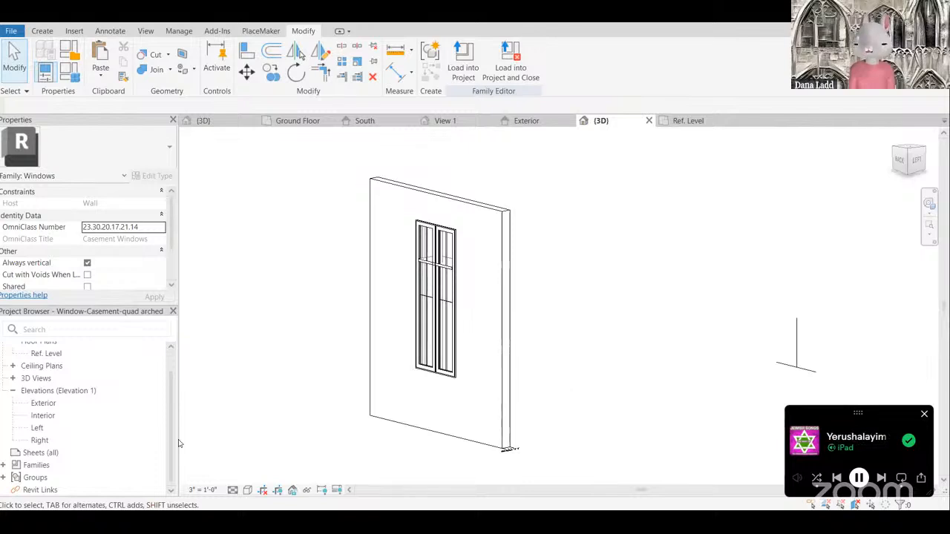
{"action": "scroll", "coordinate": [339, 417], "scroll_direction": "up", "scroll_amount": 1}
{"action": "middle_click_drag", "start_coordinate": [496, 354], "coordinate": [538, 427], "text": "shift"}
{"action": "scroll", "coordinate": [535, 336], "scroll_direction": "up", "scroll_amount": 2}
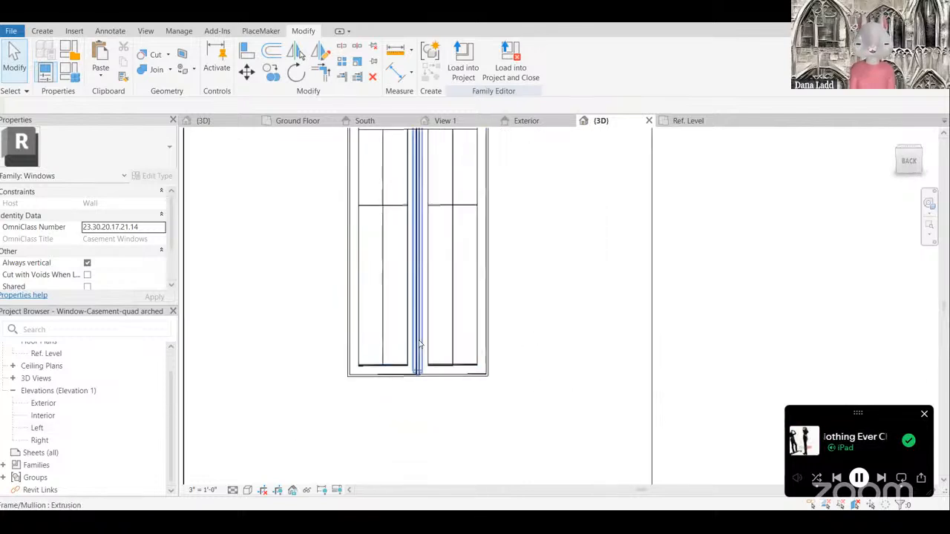
Step: Open the Exterior elevation and examine the casement window beside the reference image, focusing on its head and central mullion
{"action": "left_click", "coordinate": [430, 346]}
{"action": "left_click", "coordinate": [448, 418]}
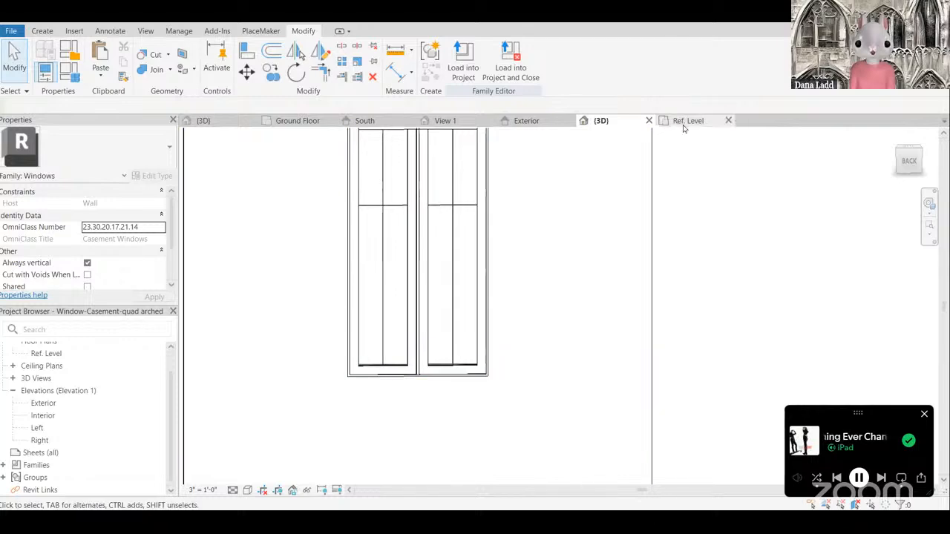
{"action": "left_click", "coordinate": [528, 121]}
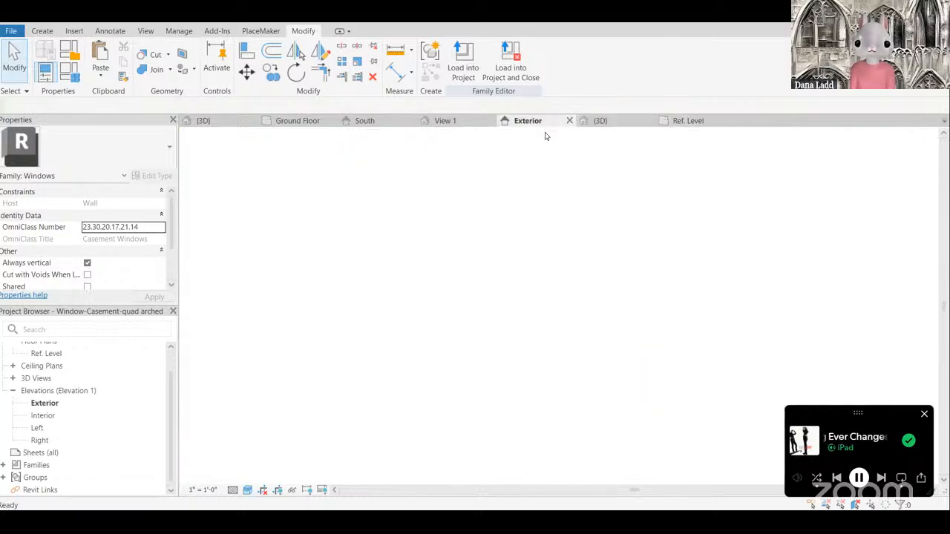
{"action": "scroll", "coordinate": [436, 367], "scroll_direction": "up", "scroll_amount": 3}
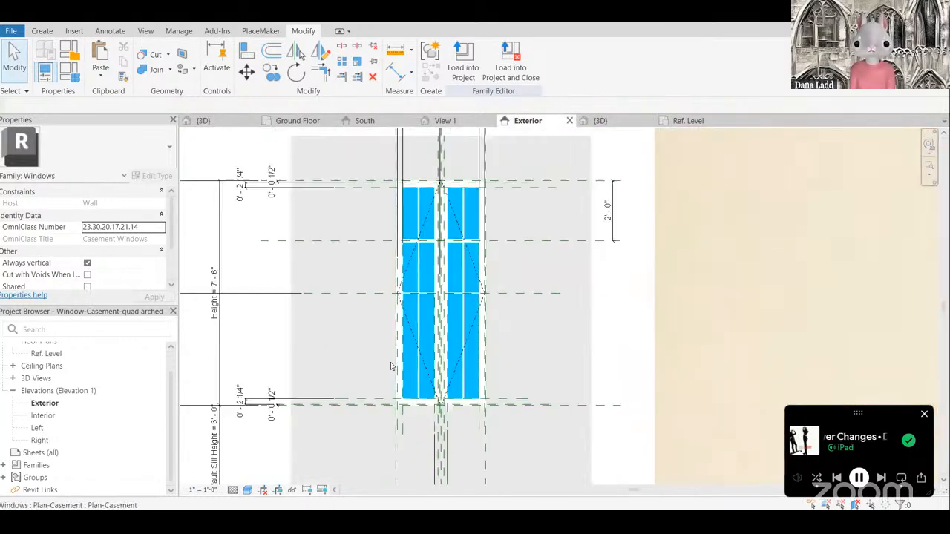
{"action": "scroll", "coordinate": [482, 382], "scroll_direction": "down", "scroll_amount": 5}
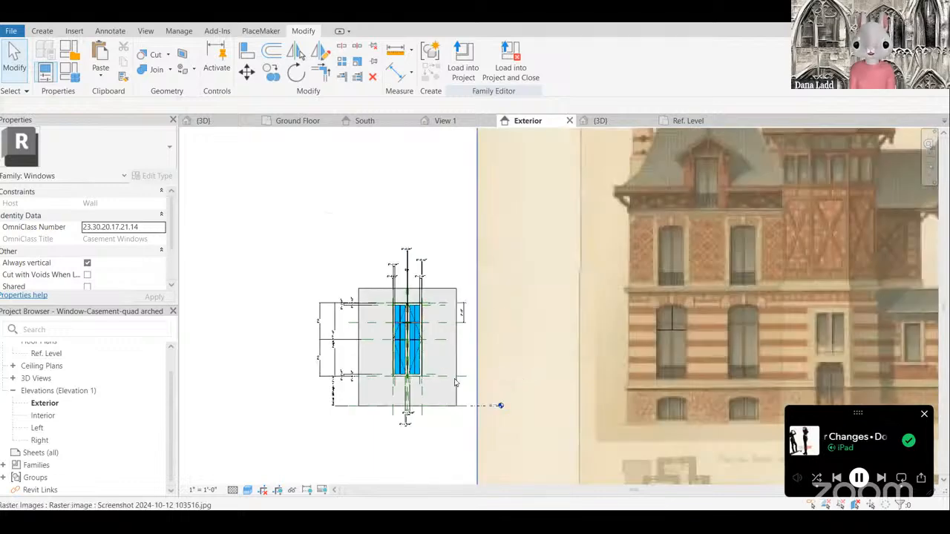
{"action": "scroll", "coordinate": [416, 352], "scroll_direction": "up", "scroll_amount": 1}
{"action": "scroll", "coordinate": [429, 351], "scroll_direction": "up", "scroll_amount": 3}
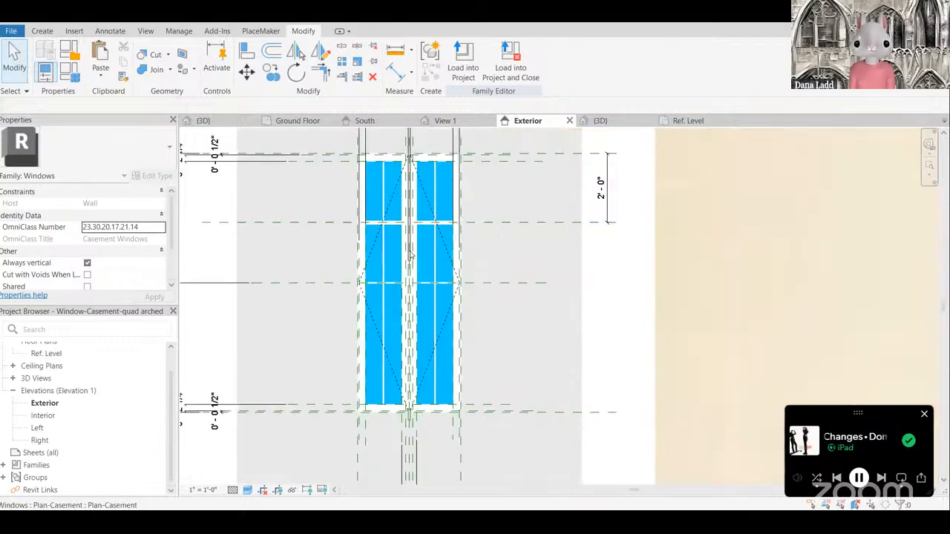
{"action": "scroll", "coordinate": [431, 327], "scroll_direction": "up", "scroll_amount": 3}
{"action": "scroll", "coordinate": [439, 331], "scroll_direction": "down", "scroll_amount": 5}
{"action": "middle_click_drag", "start_coordinate": [428, 245], "coordinate": [437, 333]}
{"action": "scroll", "coordinate": [437, 326], "scroll_direction": "up", "scroll_amount": 5}
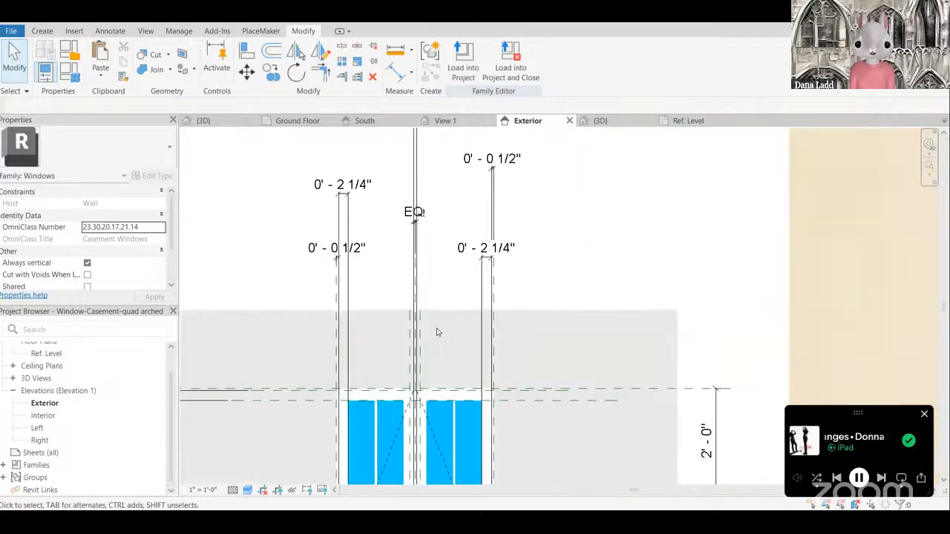
{"action": "scroll", "coordinate": [437, 332], "scroll_direction": "up", "scroll_amount": 2}
{"action": "scroll", "coordinate": [445, 360], "scroll_direction": "up", "scroll_amount": 2}
Step: Check the reference planes beside the central mullion and along the window head in the Exterior elevation
{"action": "left_click", "coordinate": [448, 360]}
{"action": "scroll", "coordinate": [454, 360], "scroll_direction": "down", "scroll_amount": 2}
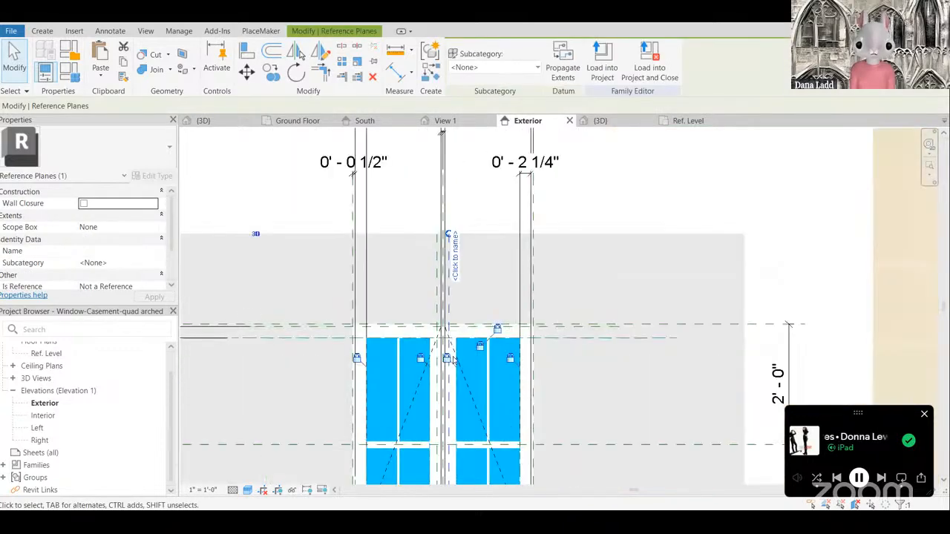
{"action": "scroll", "coordinate": [454, 360], "scroll_direction": "up", "scroll_amount": 3}
{"action": "left_click", "coordinate": [534, 259]}
{"action": "left_click", "coordinate": [535, 221]}
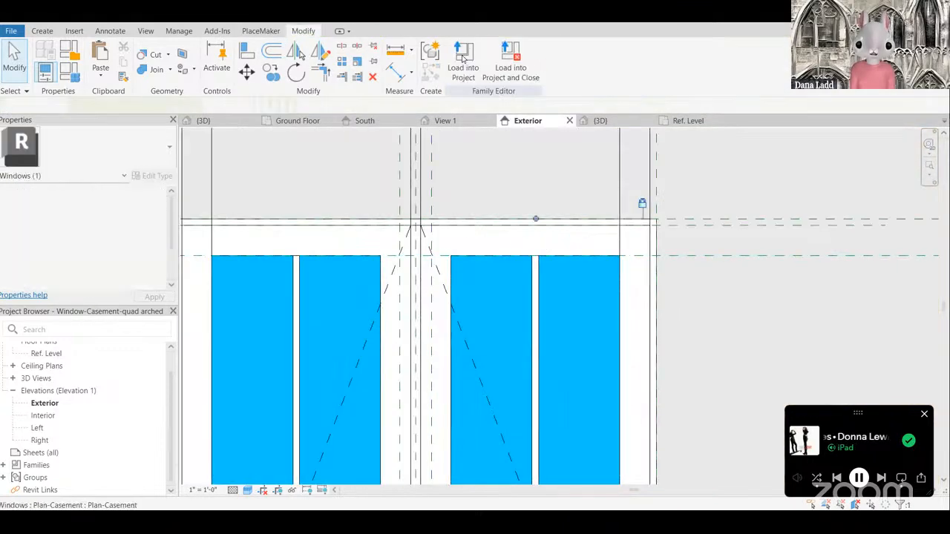
{"action": "left_click", "coordinate": [481, 193]}
{"action": "scroll", "coordinate": [480, 194], "scroll_direction": "down", "scroll_amount": 2}
{"action": "scroll", "coordinate": [463, 214], "scroll_direction": "up", "scroll_amount": 2}
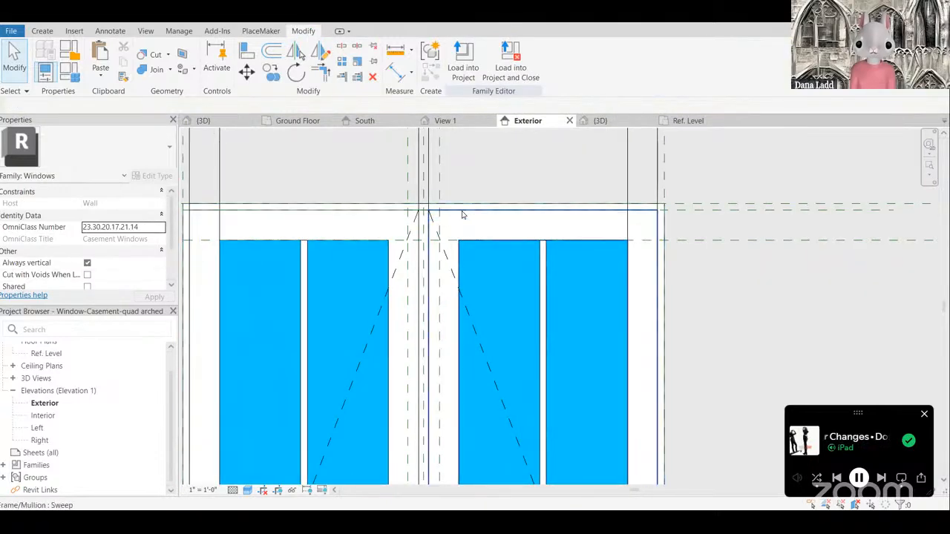
Step: Open the right sash frame's sweep for editing, inspect its rectangular path, and close it without changes
{"action": "left_click", "coordinate": [462, 212]}
{"action": "scroll", "coordinate": [480, 182], "scroll_direction": "down", "scroll_amount": 2}
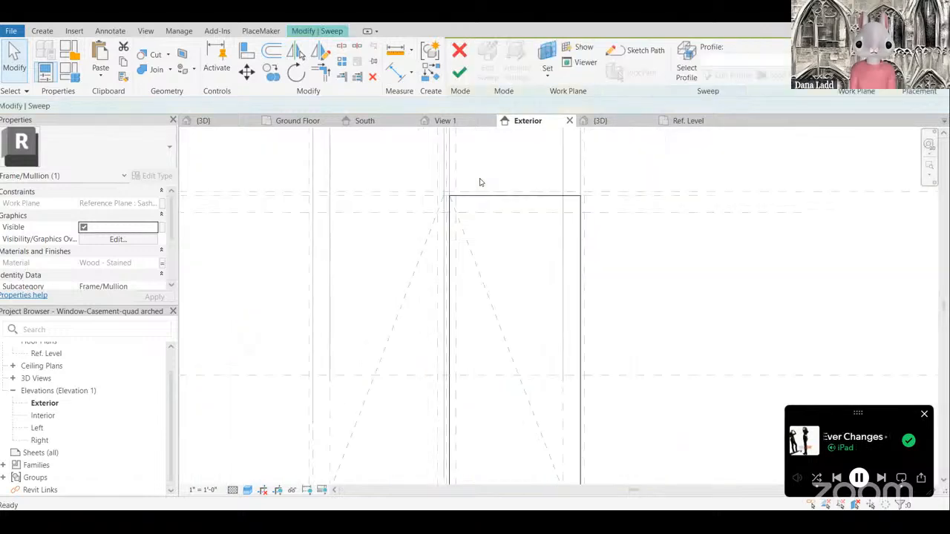
{"action": "scroll", "coordinate": [487, 178], "scroll_direction": "down", "scroll_amount": 1}
{"action": "scroll", "coordinate": [496, 235], "scroll_direction": "down", "scroll_amount": 2}
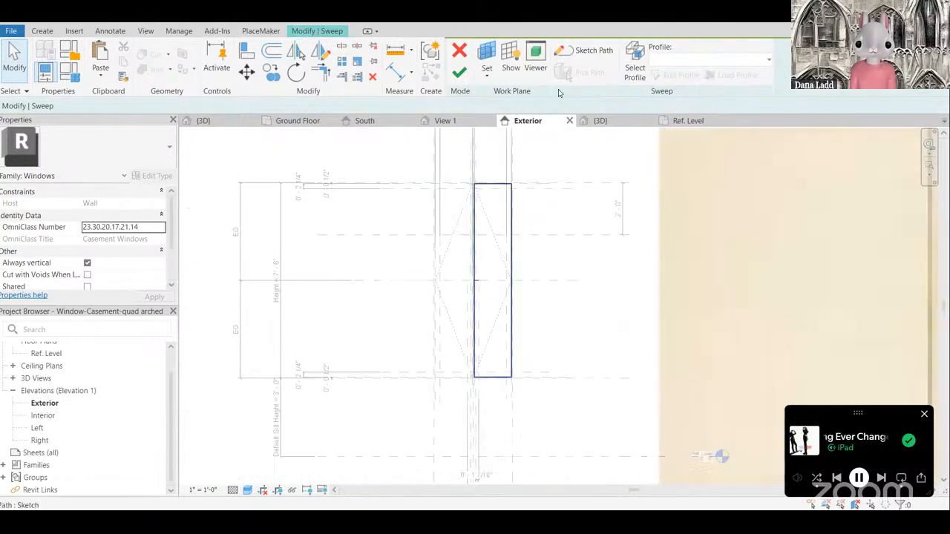
{"action": "scroll", "coordinate": [475, 196], "scroll_direction": "up", "scroll_amount": 3}
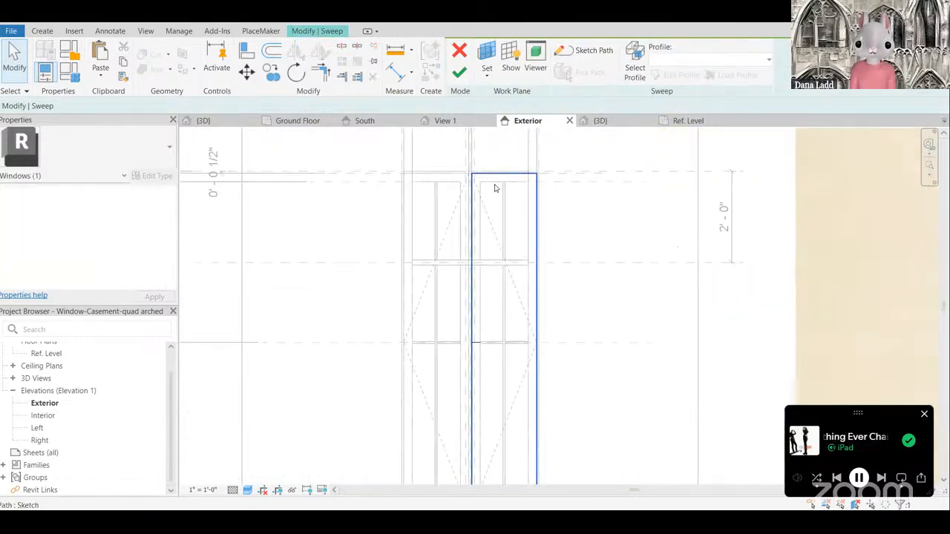
{"action": "scroll", "coordinate": [494, 182], "scroll_direction": "up", "scroll_amount": 2}
{"action": "left_click", "coordinate": [459, 72]}
{"action": "scroll", "coordinate": [478, 151], "scroll_direction": "up", "scroll_amount": 3}
{"action": "key", "text": "Escape"}
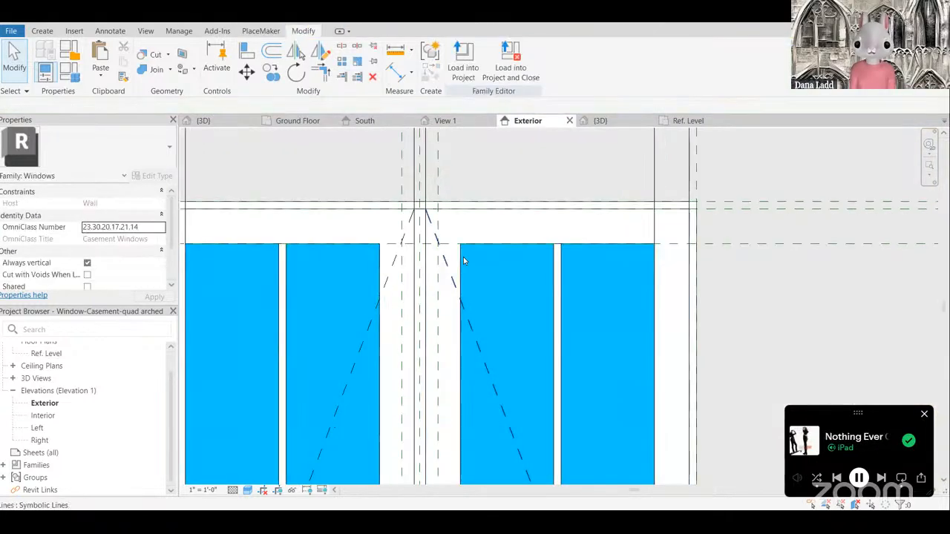
Step: Reopen the right sash frame's sweep and open its profile sketch in the Ref. Level floor plan
{"action": "left_click", "coordinate": [459, 261]}
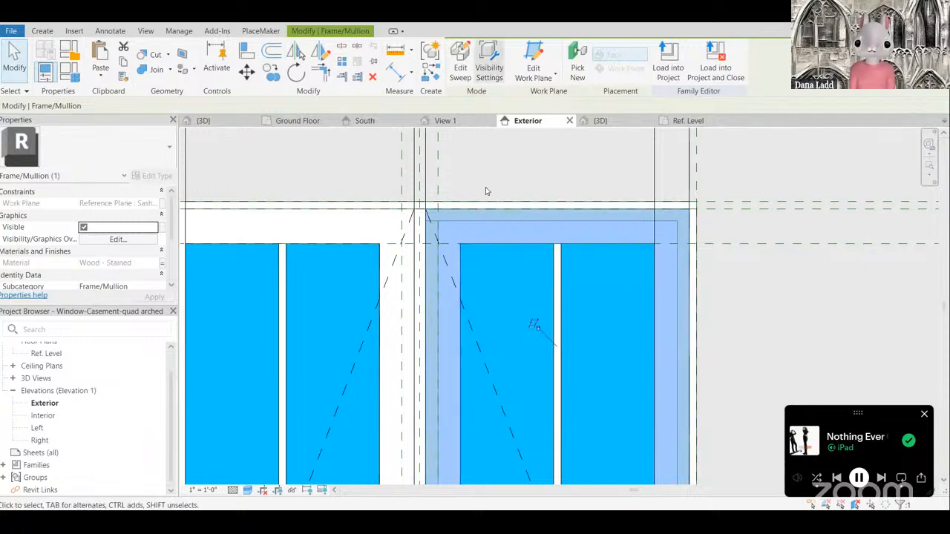
{"action": "left_click", "coordinate": [460, 65]}
{"action": "scroll", "coordinate": [542, 323], "scroll_direction": "down", "scroll_amount": 3}
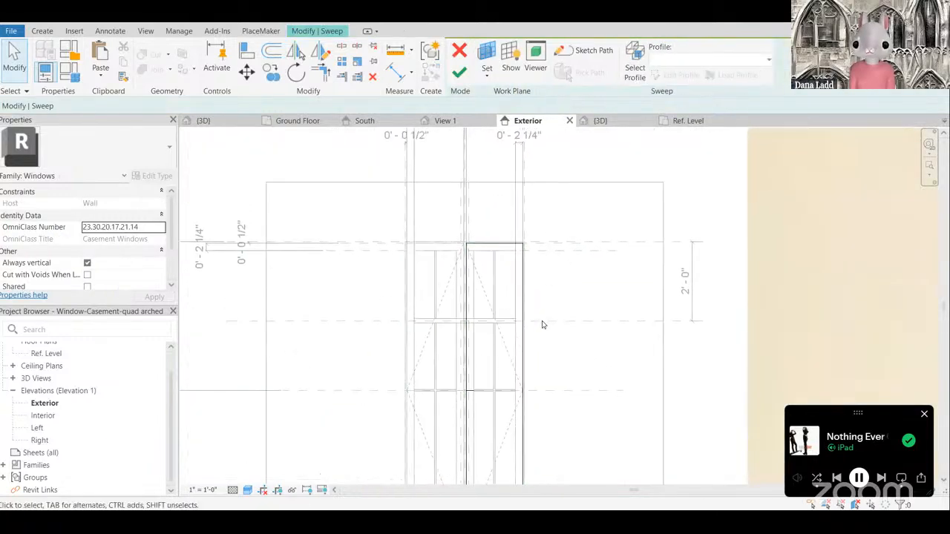
{"action": "scroll", "coordinate": [518, 383], "scroll_direction": "up", "scroll_amount": 4}
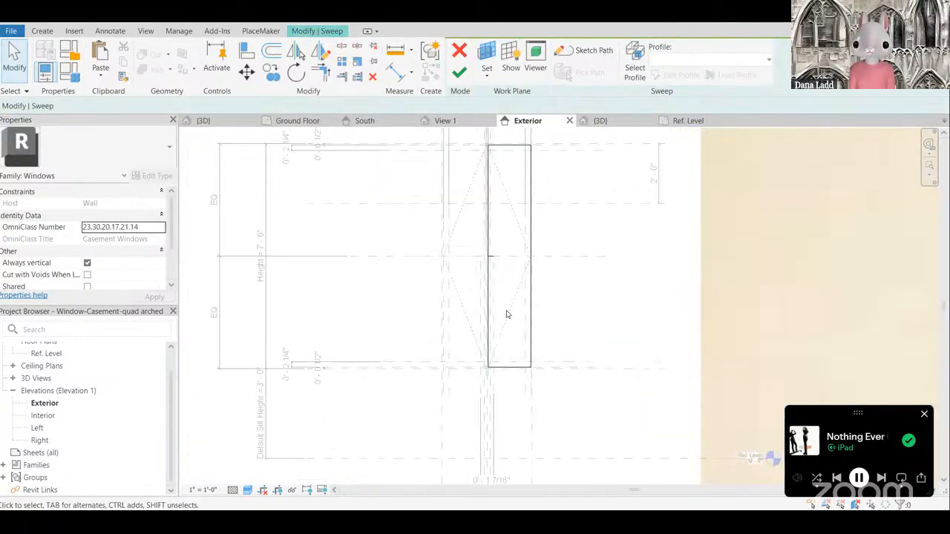
{"action": "scroll", "coordinate": [497, 282], "scroll_direction": "up", "scroll_amount": 3}
{"action": "left_click", "coordinate": [635, 68]}
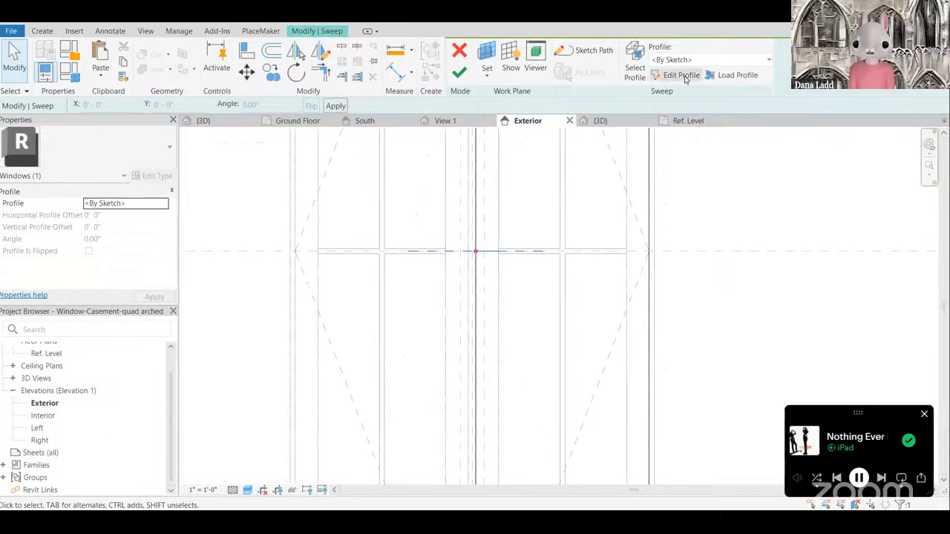
{"action": "left_click", "coordinate": [681, 76]}
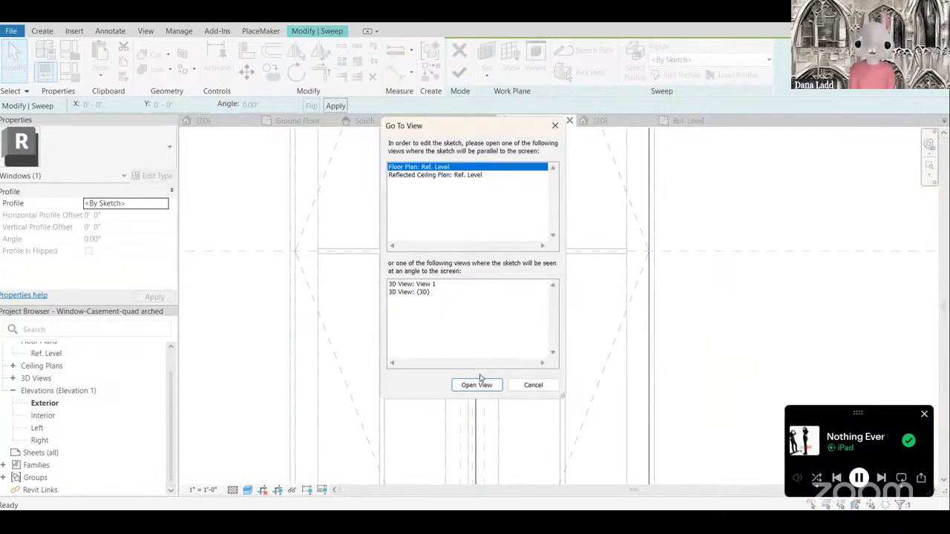
{"action": "left_click", "coordinate": [479, 382]}
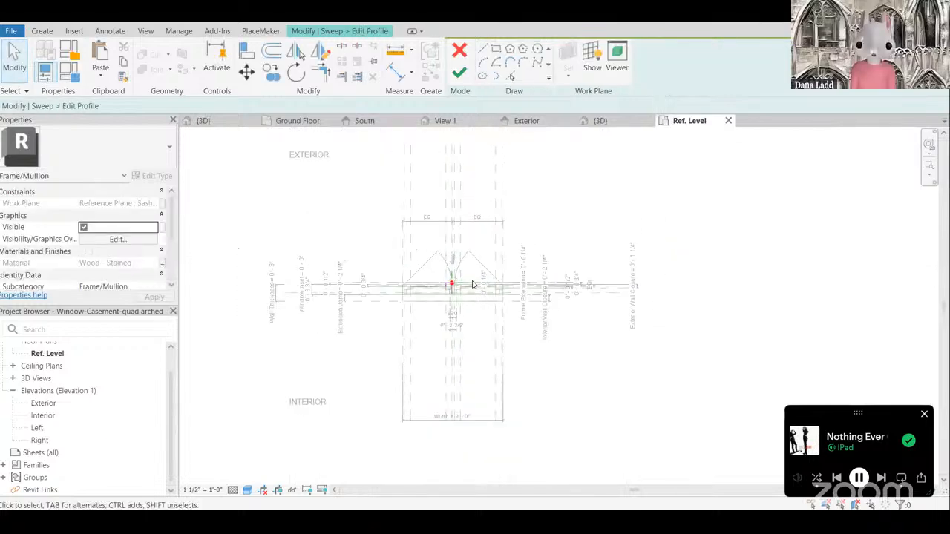
Step: Examine how the sash sweep profile aligns with the central reference planes, and close the sweep without editing it
{"action": "scroll", "coordinate": [416, 222], "scroll_direction": "up", "scroll_amount": 5}
{"action": "scroll", "coordinate": [420, 305], "scroll_direction": "down", "scroll_amount": 5}
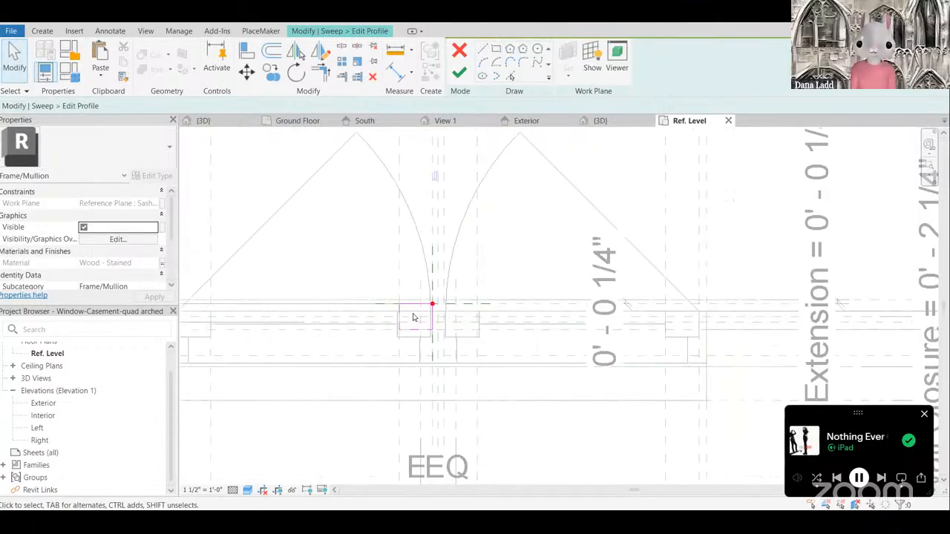
{"action": "scroll", "coordinate": [418, 320], "scroll_direction": "down", "scroll_amount": 2}
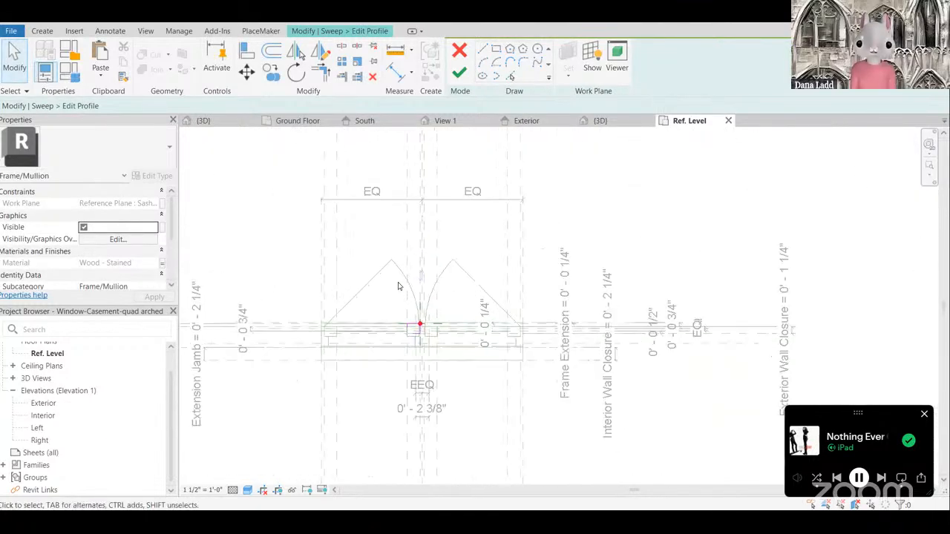
{"action": "scroll", "coordinate": [420, 320], "scroll_direction": "up", "scroll_amount": 6}
{"action": "scroll", "coordinate": [387, 344], "scroll_direction": "up", "scroll_amount": 1}
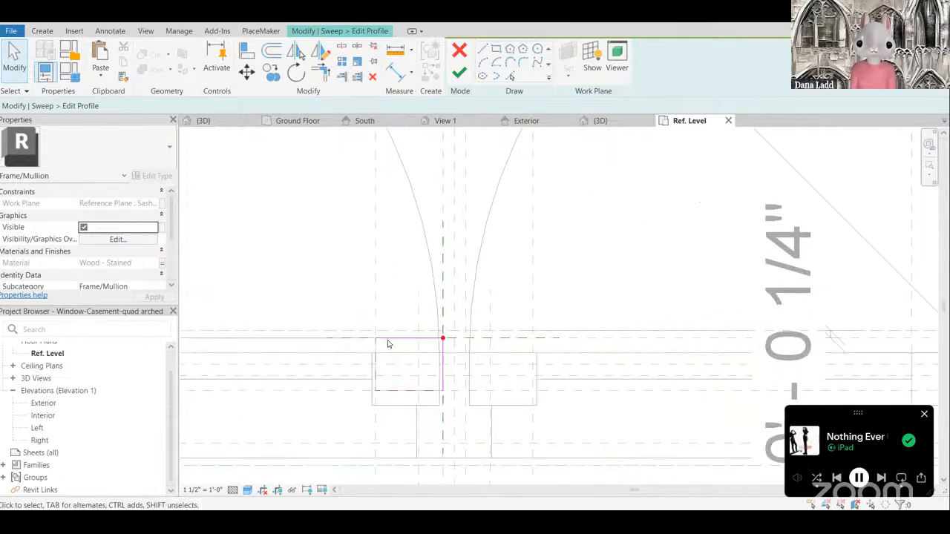
{"action": "scroll", "coordinate": [387, 344], "scroll_direction": "up", "scroll_amount": 1}
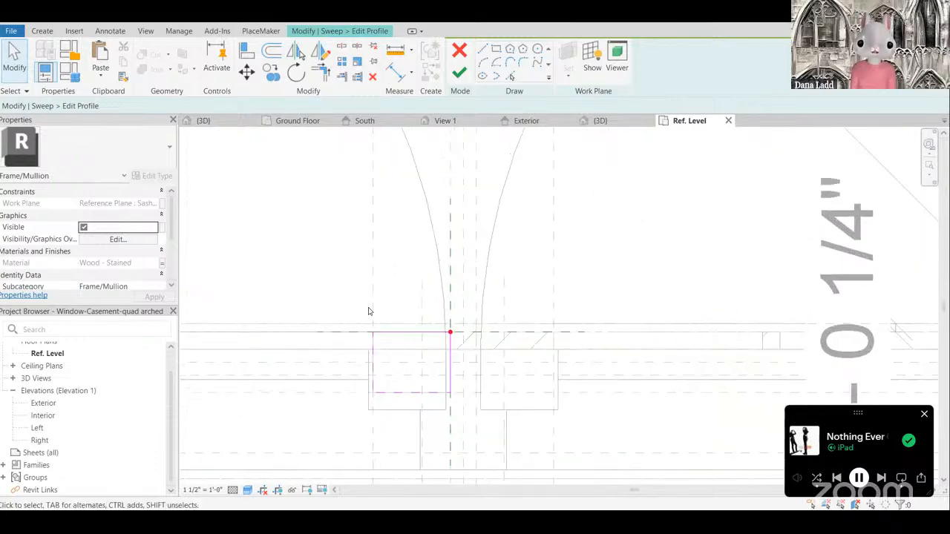
{"action": "left_click", "coordinate": [459, 72]}
{"action": "scroll", "coordinate": [415, 300], "scroll_direction": "down", "scroll_amount": 9}
{"action": "scroll", "coordinate": [400, 323], "scroll_direction": "up", "scroll_amount": 3}
{"action": "left_click", "coordinate": [401, 322]}
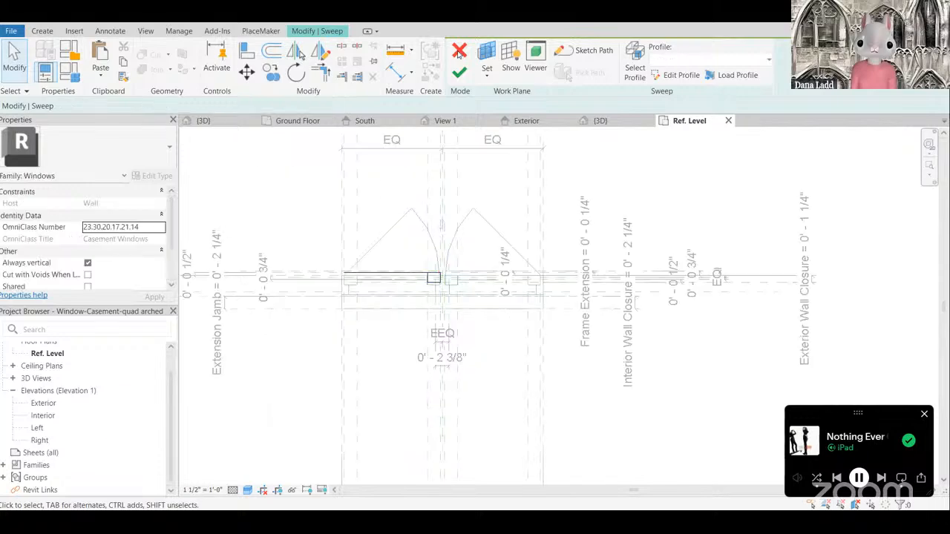
{"action": "scroll", "coordinate": [439, 237], "scroll_direction": "up", "scroll_amount": 2}
{"action": "left_click", "coordinate": [459, 72]}
Step: Try to move the reference plane beside the central mullion inward in the Ref. Level plan, removing the conflicting constraints
{"action": "left_click", "coordinate": [414, 195]}
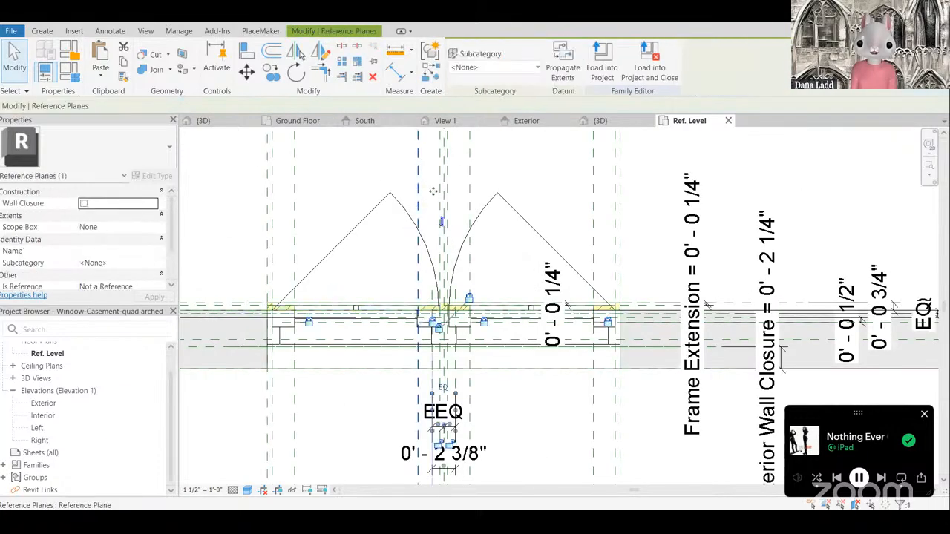
{"action": "left_click_drag", "start_coordinate": [420, 206], "coordinate": [424, 207]}
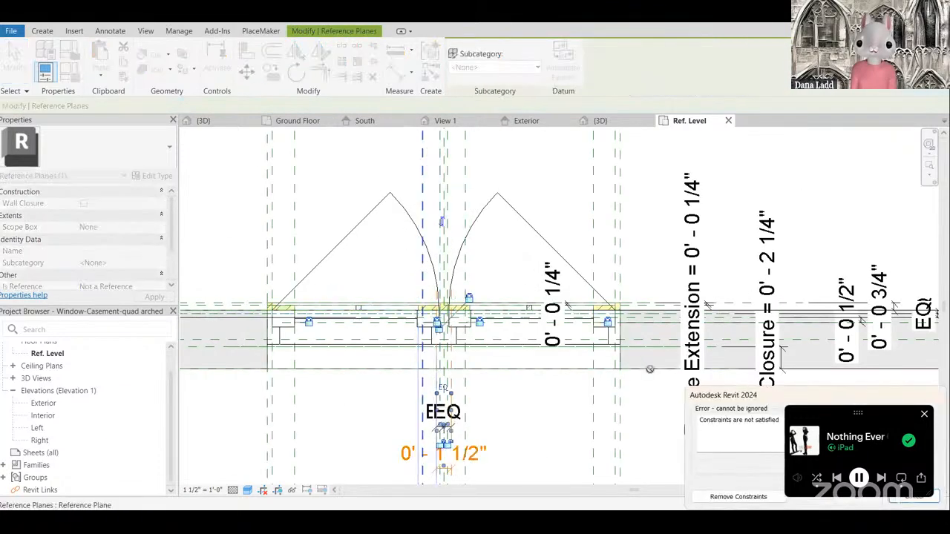
{"action": "left_click_drag", "start_coordinate": [738, 396], "coordinate": [698, 259]}
{"action": "left_click", "coordinate": [682, 359]}
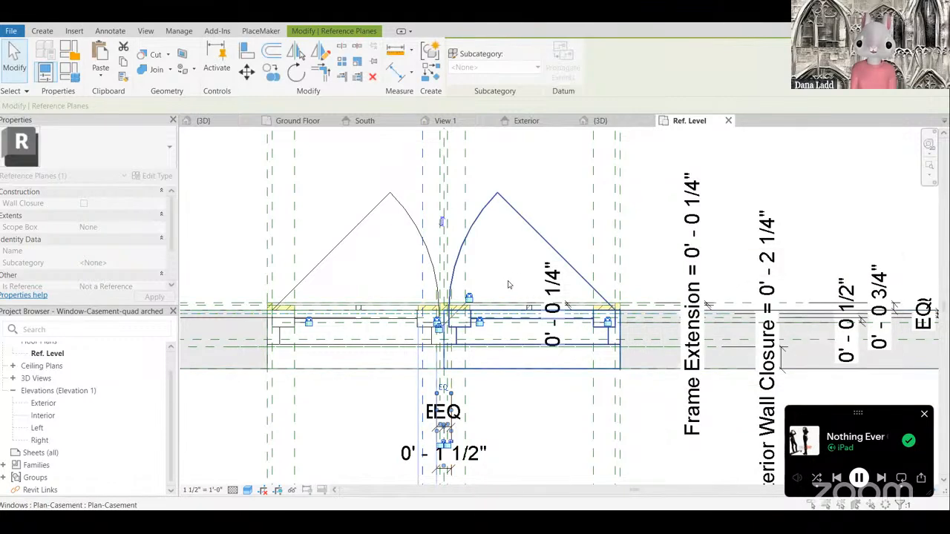
{"action": "key", "text": "Escape"}
Step: Try to move the same central reference plane closer to the window's centerline, deleting the extrusion that cannot be made
{"action": "scroll", "coordinate": [500, 309], "scroll_direction": "down", "scroll_amount": 4}
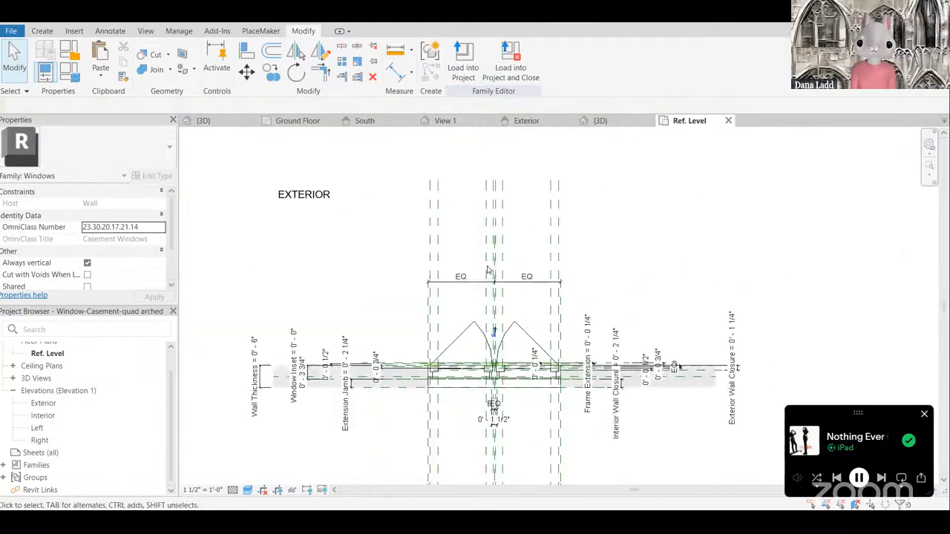
{"action": "scroll", "coordinate": [492, 284], "scroll_direction": "up", "scroll_amount": 2}
{"action": "scroll", "coordinate": [492, 284], "scroll_direction": "up", "scroll_amount": 2}
{"action": "left_click", "coordinate": [494, 273]}
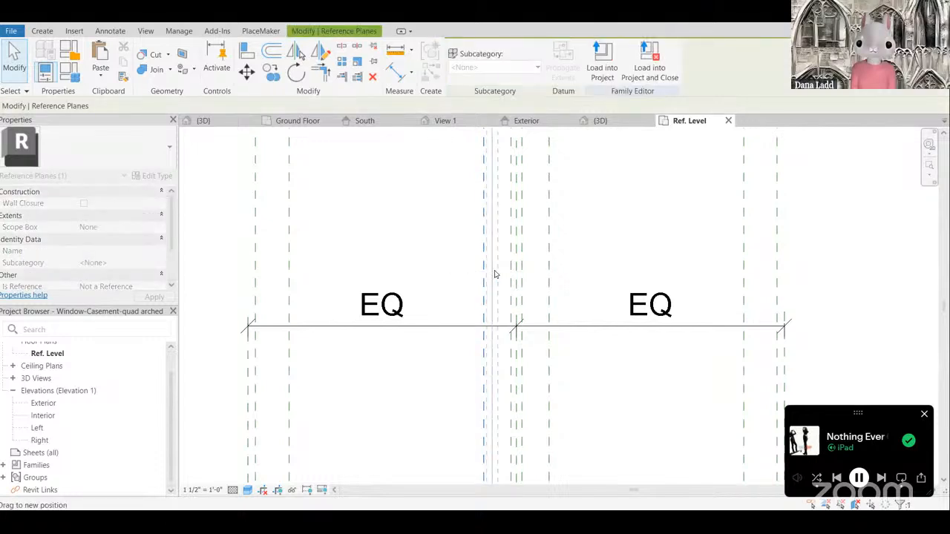
{"action": "left_click_drag", "start_coordinate": [495, 275], "coordinate": [500, 274]}
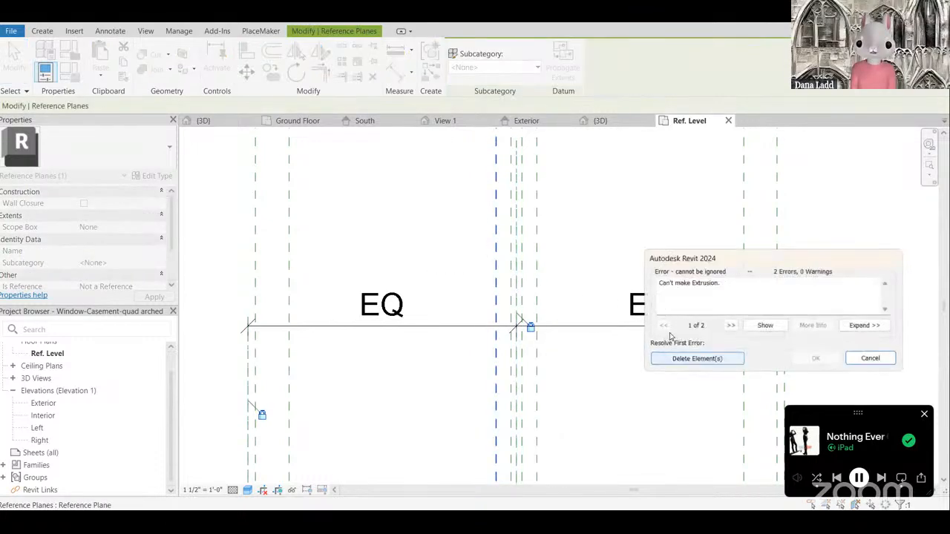
{"action": "left_click", "coordinate": [696, 360]}
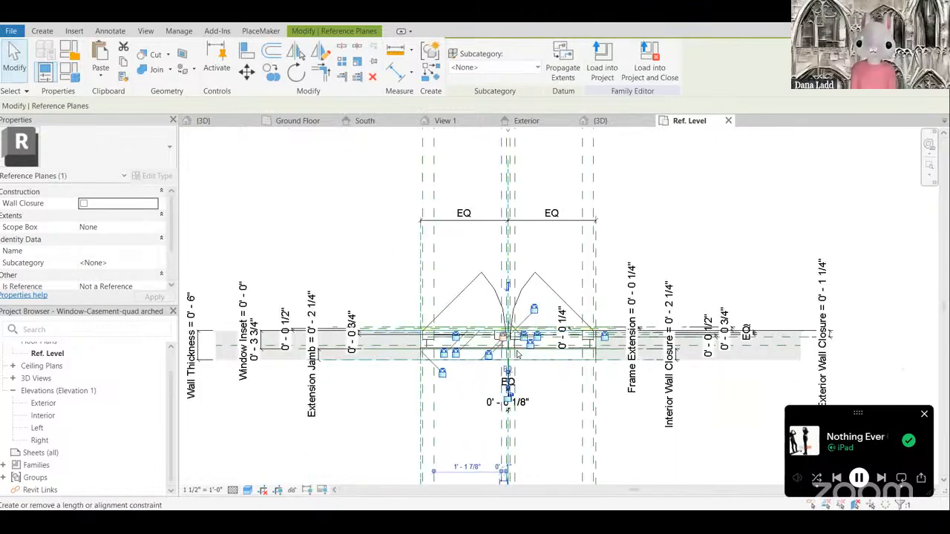
Step: Inspect the shifted central mullion geometry in plan and undo the reference plane moves
{"action": "scroll", "coordinate": [520, 355], "scroll_direction": "up", "scroll_amount": 4}
{"action": "scroll", "coordinate": [521, 353], "scroll_direction": "down", "scroll_amount": 5}
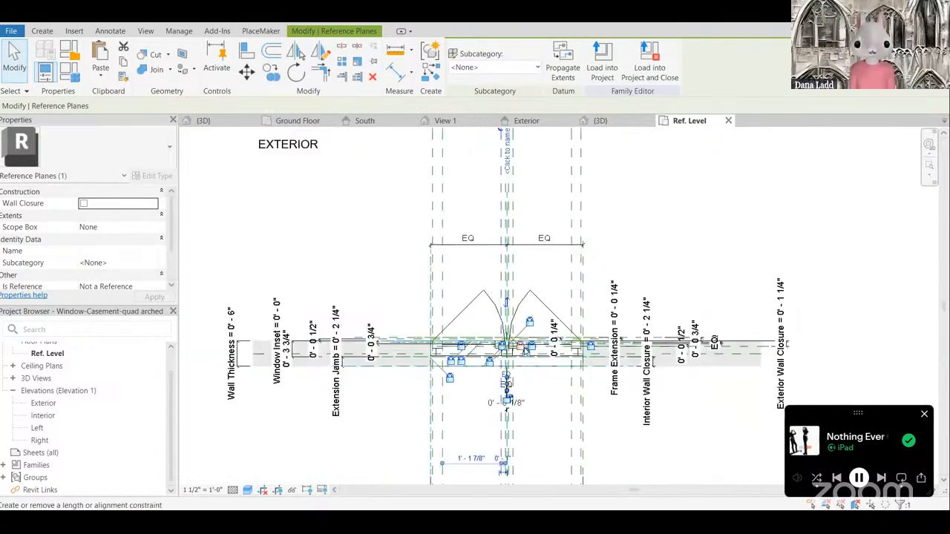
{"action": "scroll", "coordinate": [523, 352], "scroll_direction": "up", "scroll_amount": 5}
{"action": "key", "text": "Escape"}
{"action": "scroll", "coordinate": [460, 311], "scroll_direction": "down", "scroll_amount": 3}
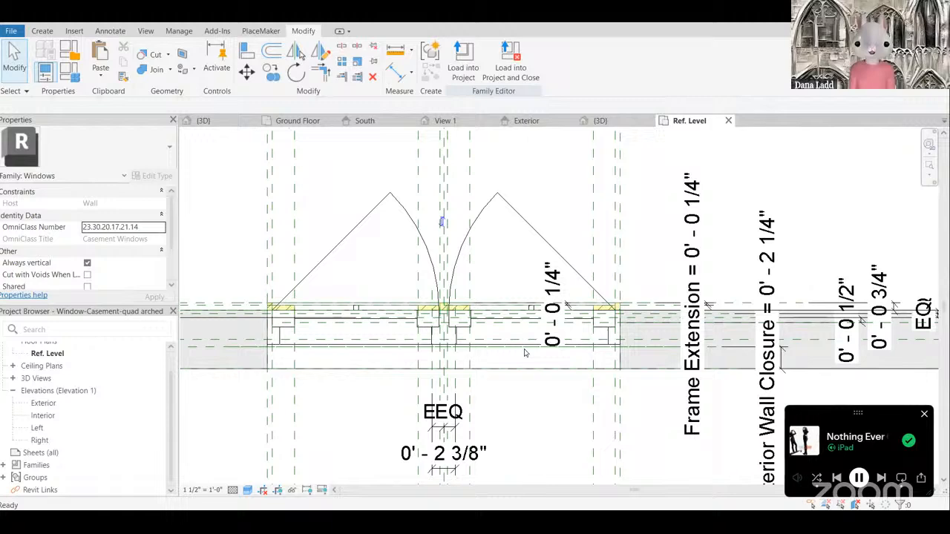
Step: Select the sash frame sweep beside the central mullion in the 3D view and show it in the Exterior elevation
{"action": "scroll", "coordinate": [359, 294], "scroll_direction": "down", "scroll_amount": 2}
{"action": "left_click", "coordinate": [600, 121]}
{"action": "scroll", "coordinate": [438, 247], "scroll_direction": "up", "scroll_amount": 4}
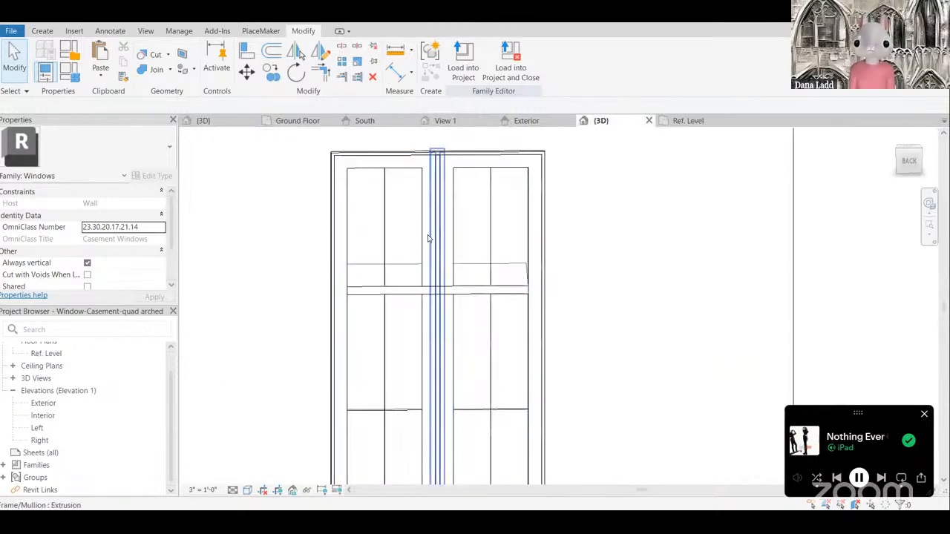
{"action": "left_click", "coordinate": [429, 238]}
{"action": "left_click", "coordinate": [422, 237]}
{"action": "left_click", "coordinate": [526, 120]}
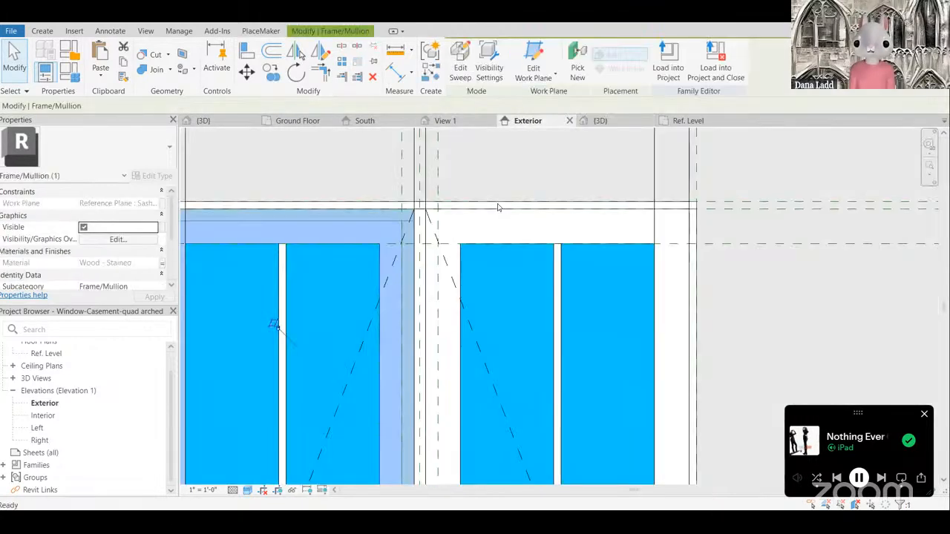
Step: Edit the right-hand sash frame sweep from the Exterior elevation and open its profile sketch in the Ref. Level floor plan
{"action": "scroll", "coordinate": [501, 213], "scroll_direction": "down", "scroll_amount": 3}
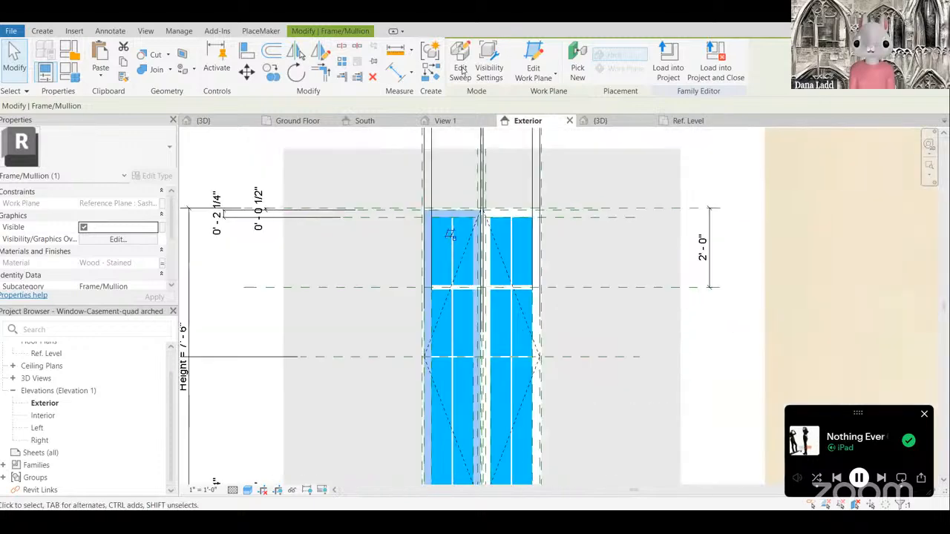
{"action": "scroll", "coordinate": [502, 218], "scroll_direction": "up", "scroll_amount": 3}
{"action": "left_click", "coordinate": [503, 217]}
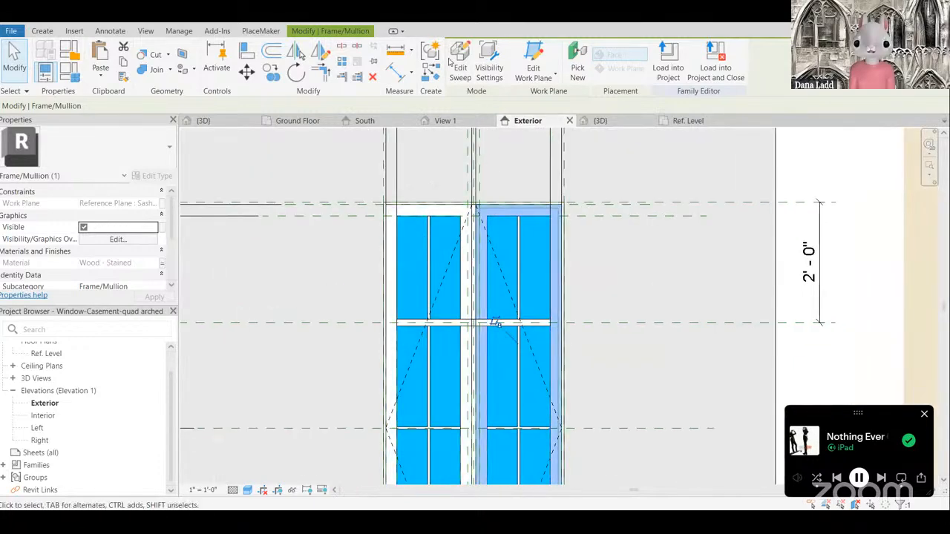
{"action": "left_click", "coordinate": [461, 65]}
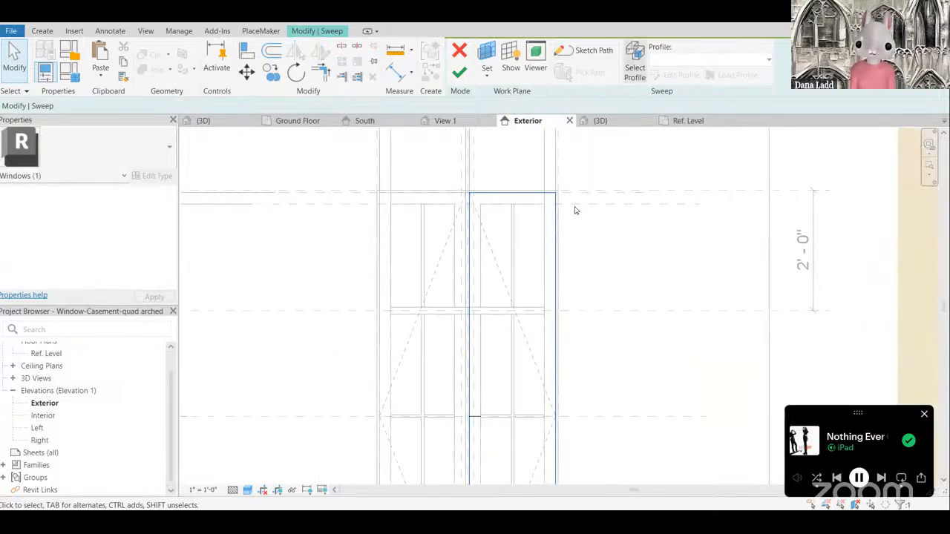
{"action": "scroll", "coordinate": [541, 236], "scroll_direction": "down", "scroll_amount": 3}
{"action": "scroll", "coordinate": [513, 342], "scroll_direction": "up", "scroll_amount": 5}
{"action": "left_click", "coordinate": [495, 367]}
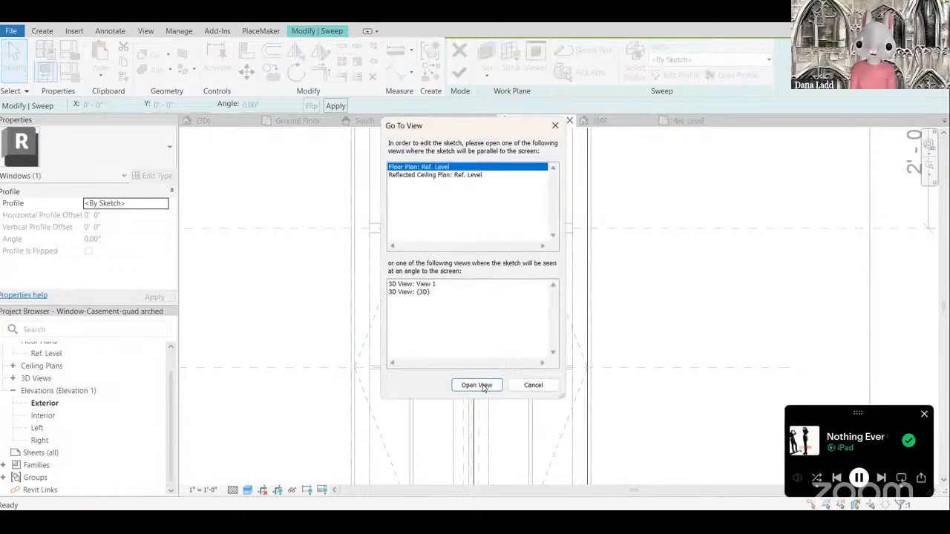
{"action": "left_click", "coordinate": [477, 385]}
Step: Narrow the sash frame's sweep profile to about 13/16" by moving its glass-side edge toward the path, and finish the sweep
{"action": "scroll", "coordinate": [479, 311], "scroll_direction": "up", "scroll_amount": 5}
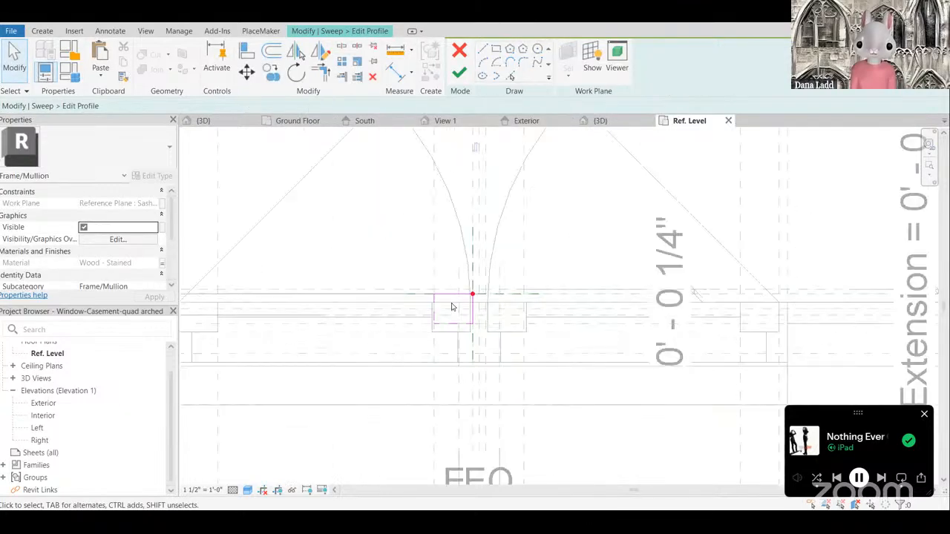
{"action": "scroll", "coordinate": [451, 306], "scroll_direction": "up", "scroll_amount": 2}
{"action": "left_click", "coordinate": [370, 314]}
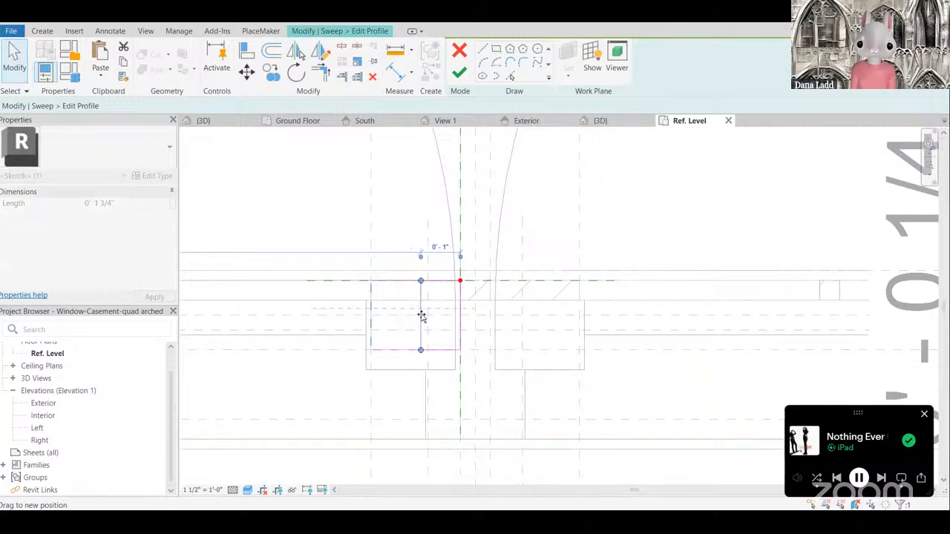
{"action": "scroll", "coordinate": [406, 326], "scroll_direction": "down", "scroll_amount": 2}
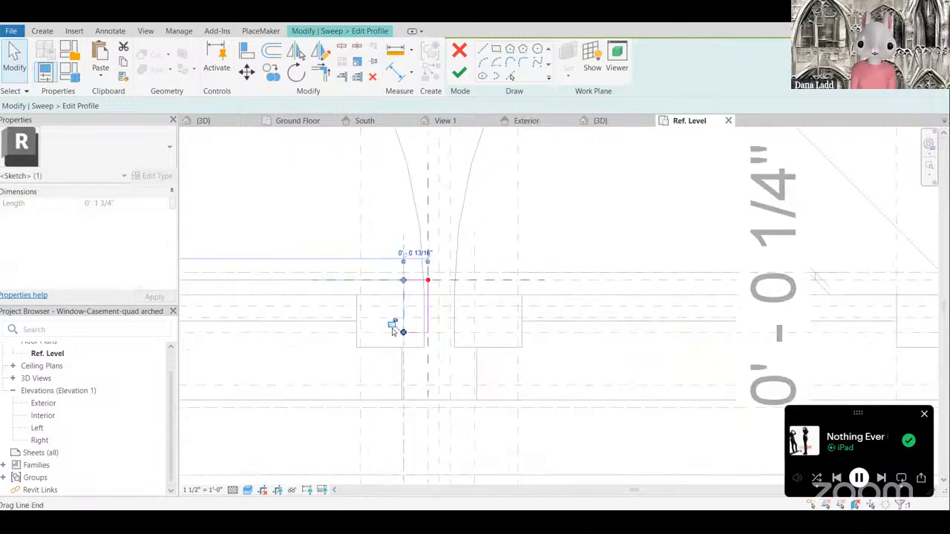
{"action": "key", "text": "Escape"}
{"action": "scroll", "coordinate": [478, 255], "scroll_direction": "up", "scroll_amount": 4}
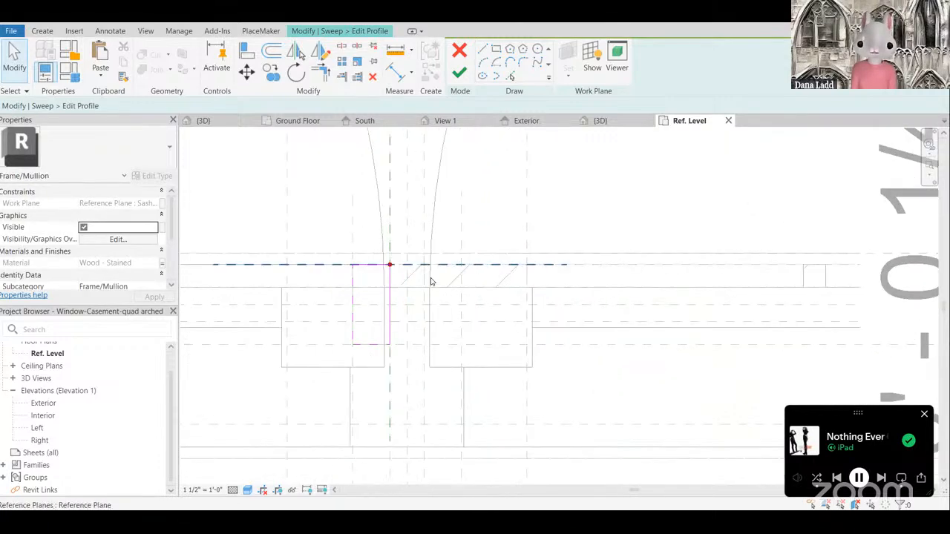
{"action": "left_click", "coordinate": [459, 72]}
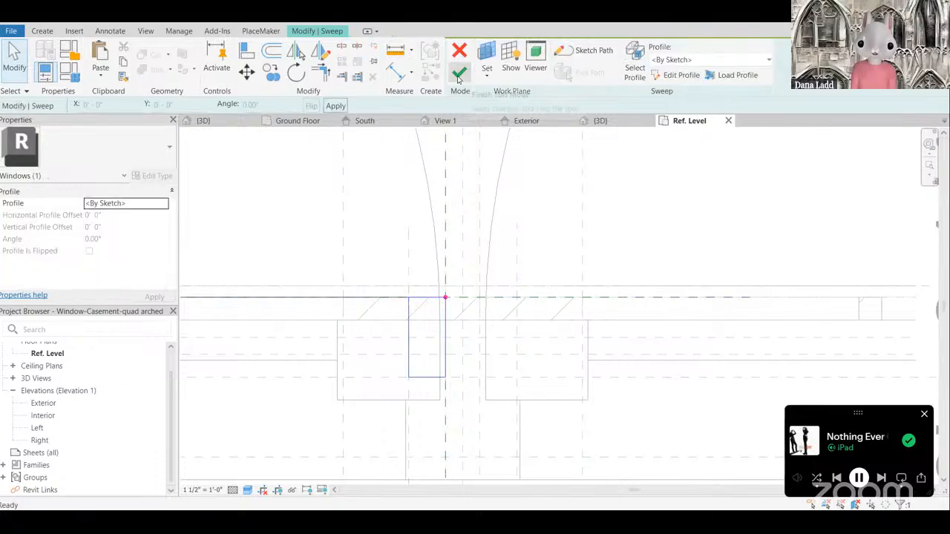
{"action": "left_click", "coordinate": [458, 79]}
Step: Examine the edited sash frame in plan and Exterior elevation and compare it with the main-floor windows on the historic elevation image
{"action": "scroll", "coordinate": [486, 297], "scroll_direction": "down", "scroll_amount": 3}
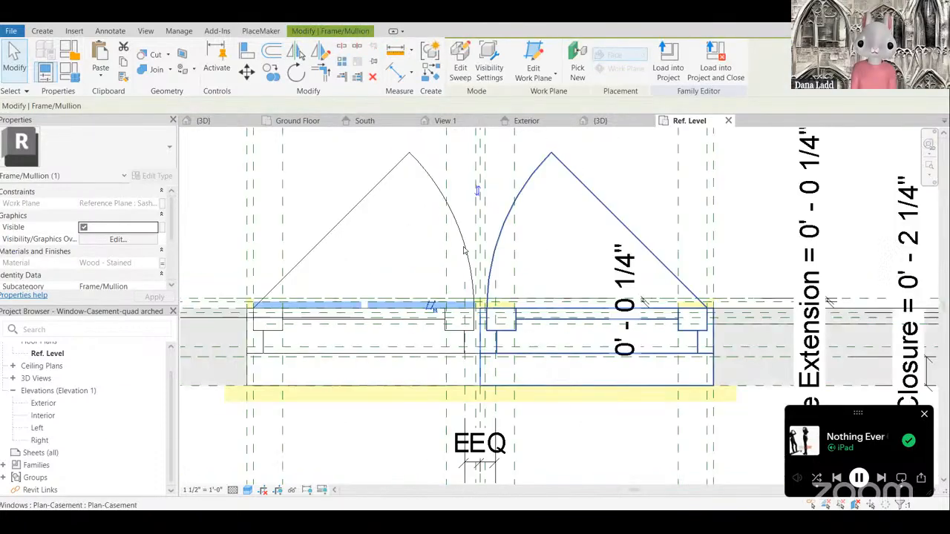
{"action": "scroll", "coordinate": [463, 243], "scroll_direction": "down", "scroll_amount": 1}
{"action": "middle_click_drag", "start_coordinate": [463, 243], "coordinate": [478, 290]}
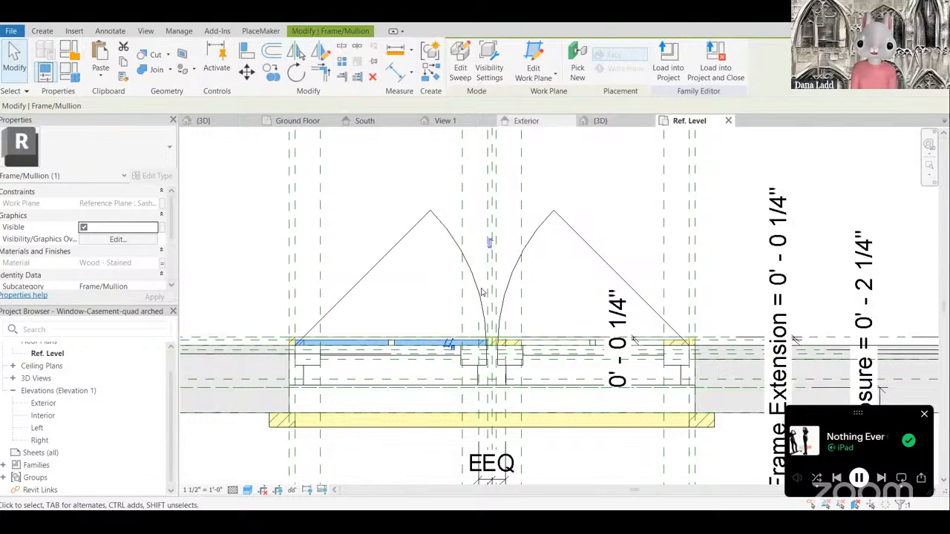
{"action": "left_click", "coordinate": [527, 121]}
{"action": "scroll", "coordinate": [493, 292], "scroll_direction": "down", "scroll_amount": 2}
{"action": "left_click", "coordinate": [600, 250]}
{"action": "scroll", "coordinate": [598, 250], "scroll_direction": "down", "scroll_amount": 2}
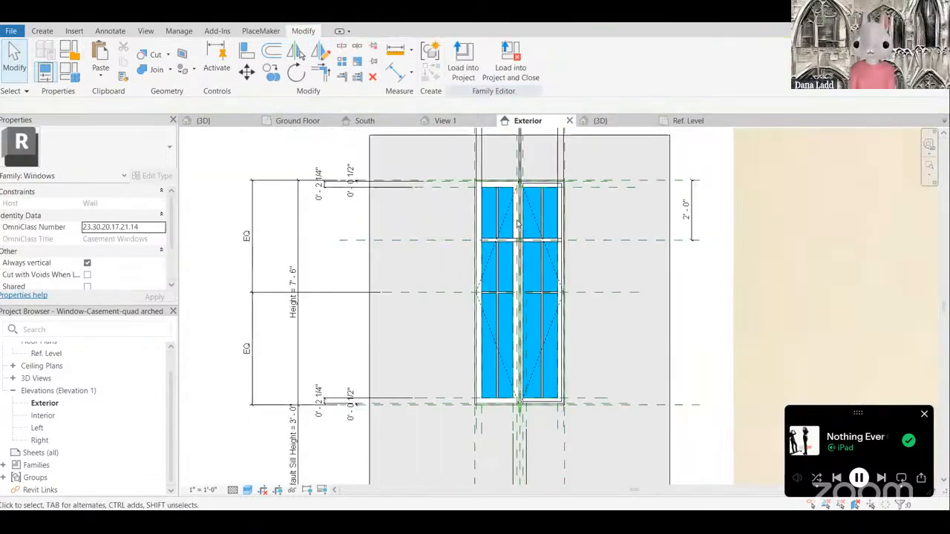
{"action": "scroll", "coordinate": [539, 195], "scroll_direction": "up", "scroll_amount": 6}
{"action": "middle_click_drag", "start_coordinate": [529, 205], "coordinate": [494, 228]}
{"action": "scroll", "coordinate": [493, 228], "scroll_direction": "up", "scroll_amount": 1}
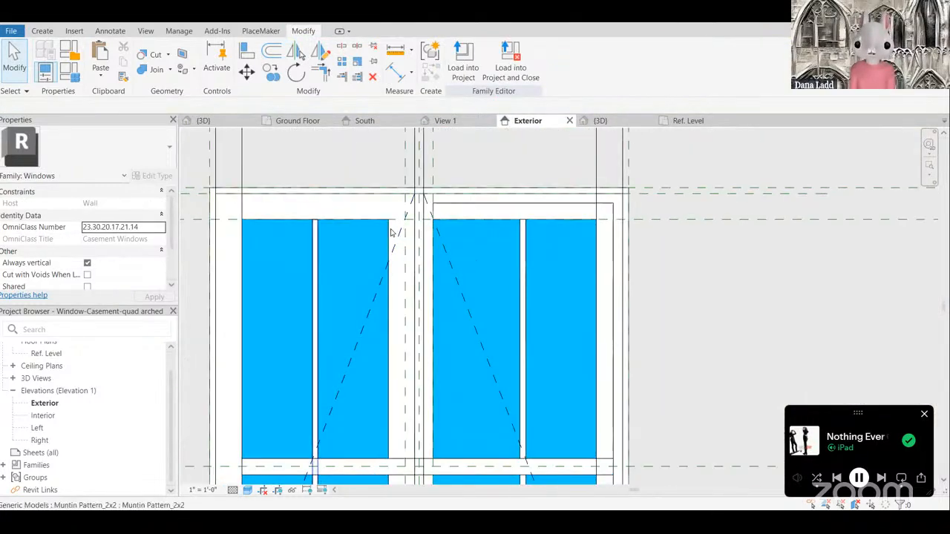
{"action": "scroll", "coordinate": [447, 329], "scroll_direction": "down", "scroll_amount": 6}
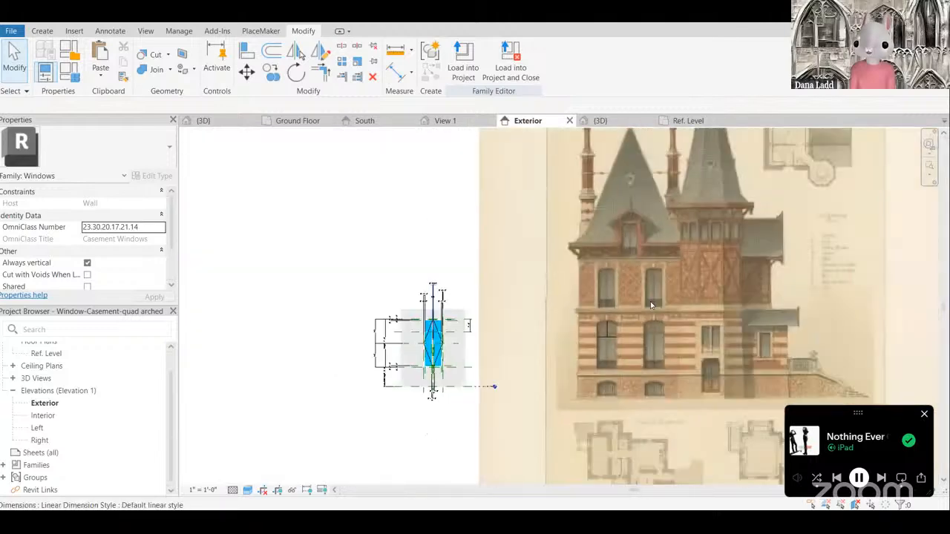
{"action": "scroll", "coordinate": [693, 317], "scroll_direction": "up", "scroll_amount": 5}
{"action": "scroll", "coordinate": [742, 261], "scroll_direction": "down", "scroll_amount": 6}
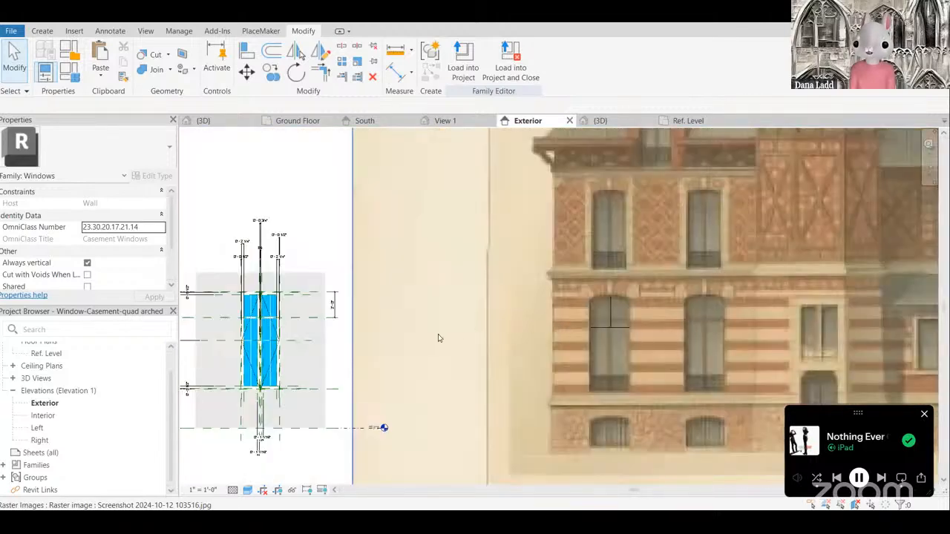
{"action": "scroll", "coordinate": [437, 281], "scroll_direction": "up", "scroll_amount": 7}
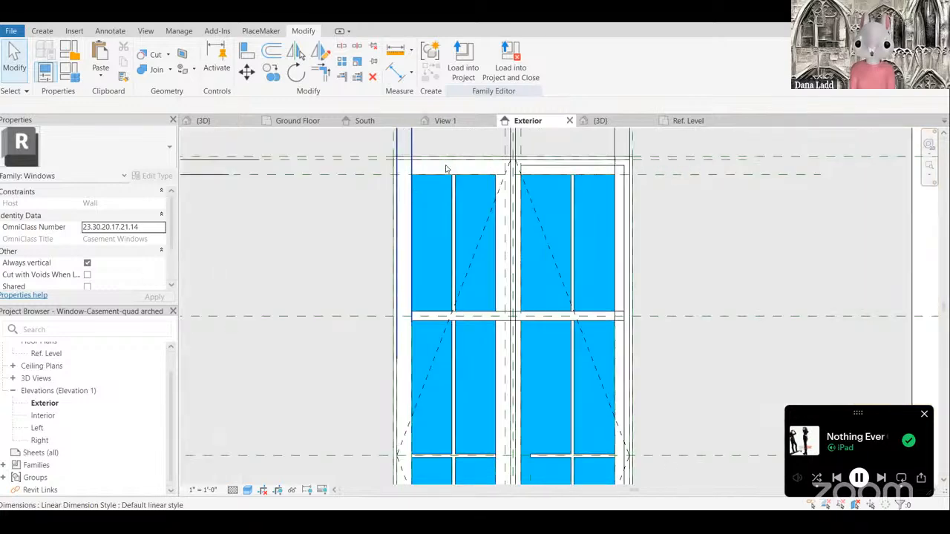
{"action": "scroll", "coordinate": [508, 167], "scroll_direction": "up", "scroll_amount": 3}
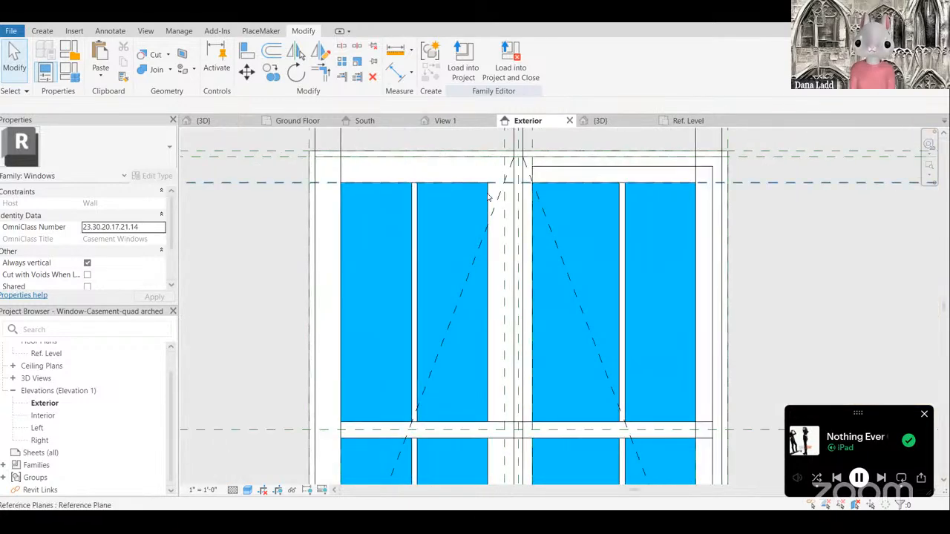
{"action": "left_click", "coordinate": [488, 196]}
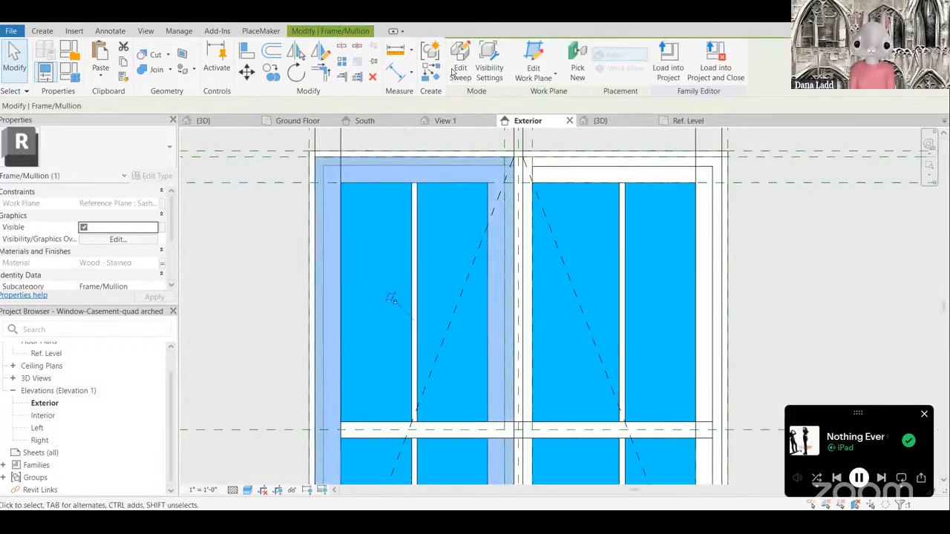
{"action": "left_click", "coordinate": [459, 65]}
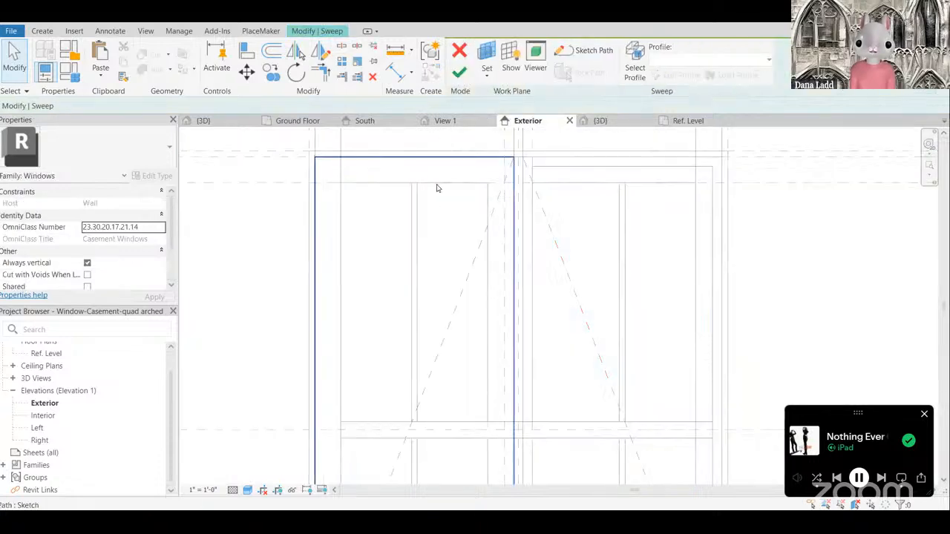
{"action": "scroll", "coordinate": [435, 204], "scroll_direction": "down", "scroll_amount": 3}
{"action": "scroll", "coordinate": [403, 304], "scroll_direction": "up", "scroll_amount": 7}
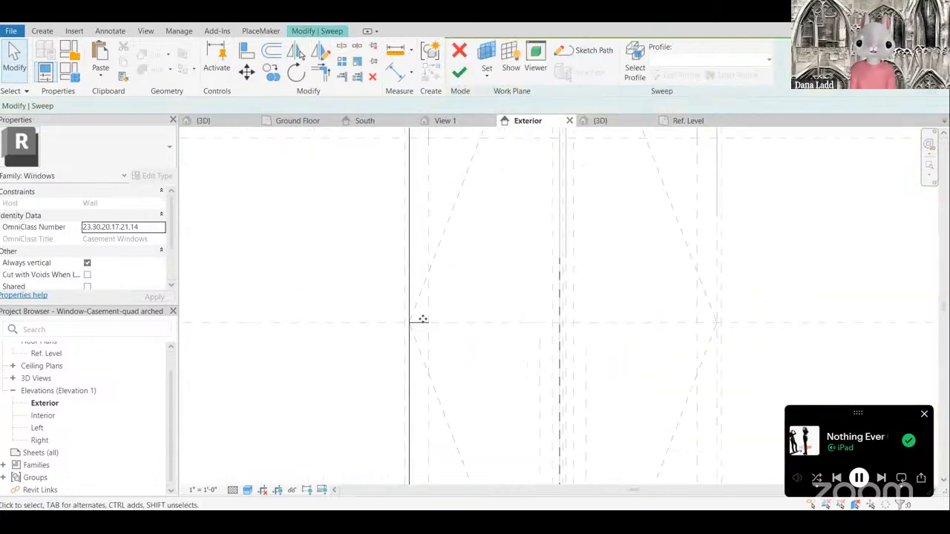
{"action": "left_click", "coordinate": [422, 321]}
{"action": "scroll", "coordinate": [423, 322], "scroll_direction": "down", "scroll_amount": 4}
{"action": "left_click", "coordinate": [671, 75]}
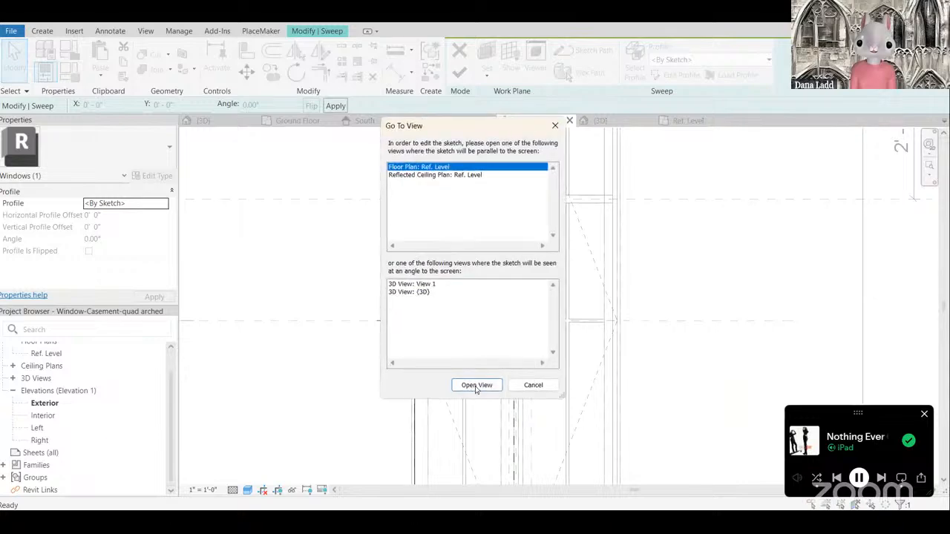
{"action": "left_click", "coordinate": [475, 386]}
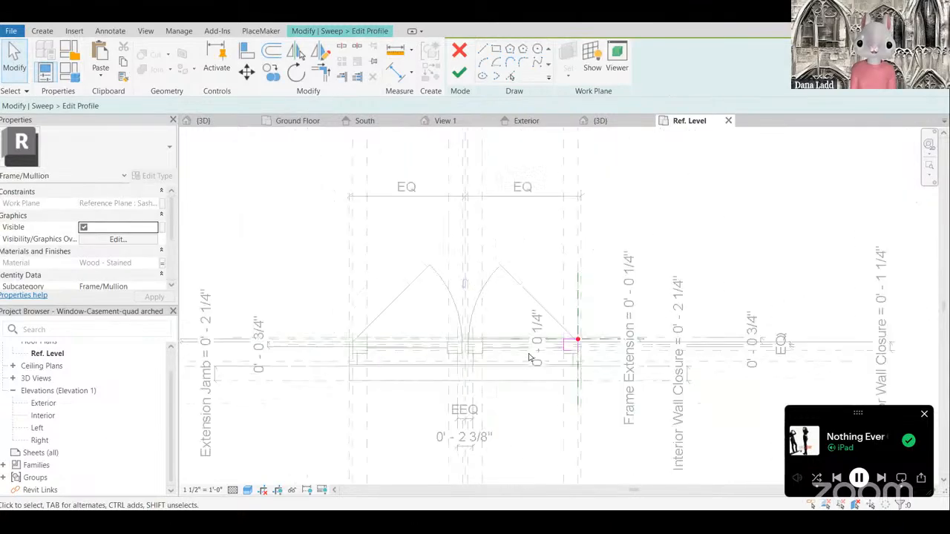
{"action": "scroll", "coordinate": [594, 345], "scroll_direction": "up", "scroll_amount": 4}
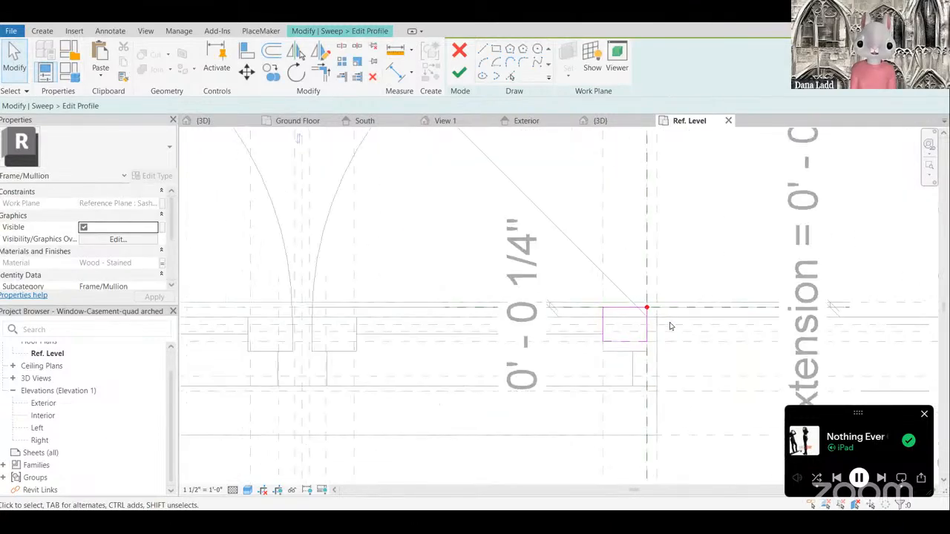
{"action": "scroll", "coordinate": [672, 327], "scroll_direction": "down", "scroll_amount": 2}
{"action": "scroll", "coordinate": [675, 331], "scroll_direction": "up", "scroll_amount": 4}
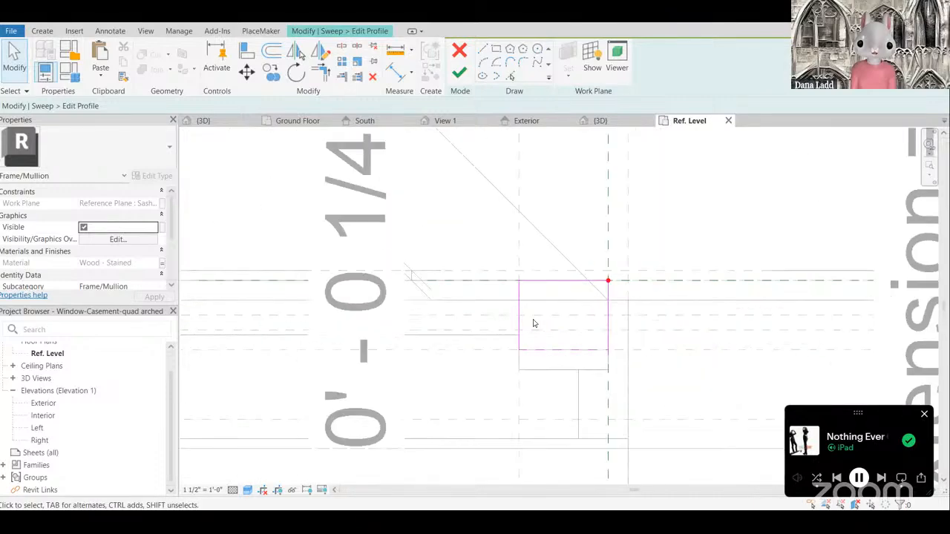
{"action": "scroll", "coordinate": [474, 397], "scroll_direction": "down", "scroll_amount": 7}
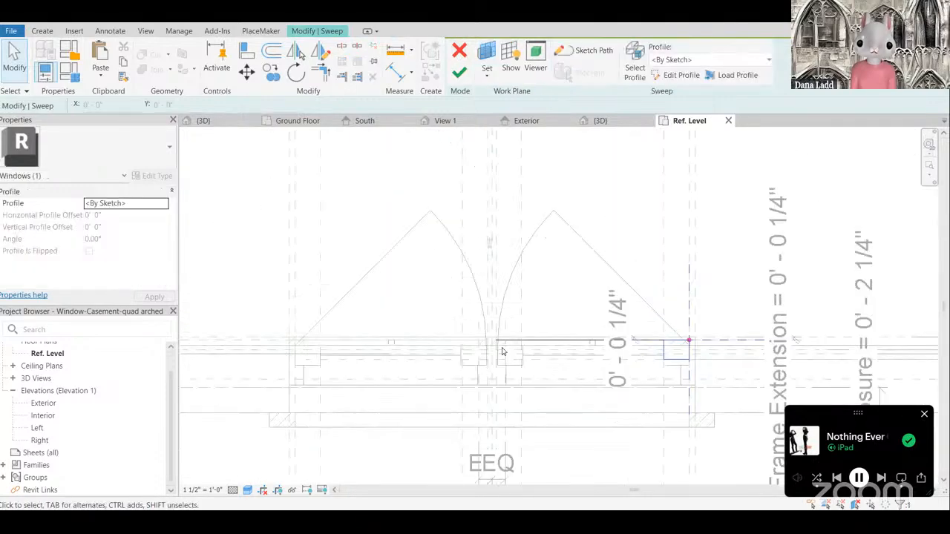
{"action": "left_click", "coordinate": [454, 49]}
{"action": "left_click", "coordinate": [614, 188]}
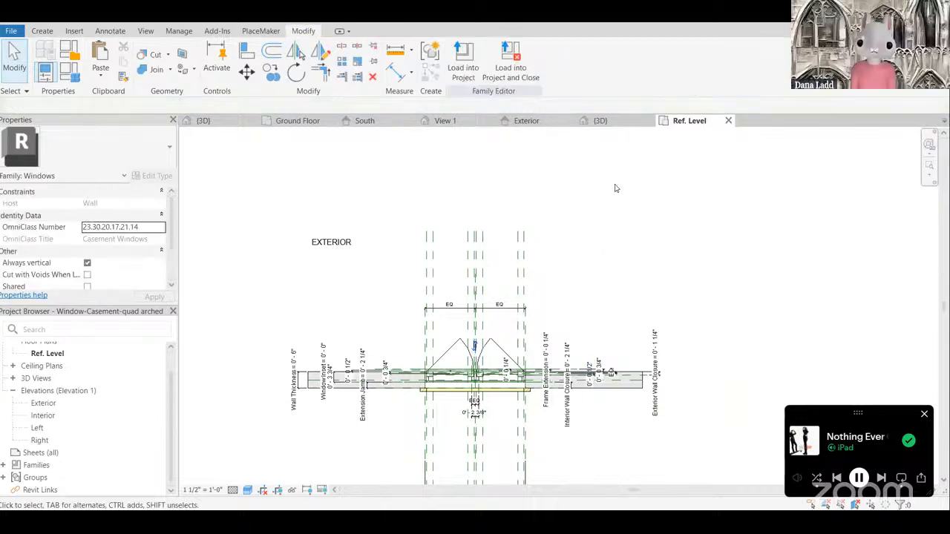
Step: Select the narrowed sash frame sweep in the 3D view seen straight from the back
{"action": "scroll", "coordinate": [511, 383], "scroll_direction": "up", "scroll_amount": 5}
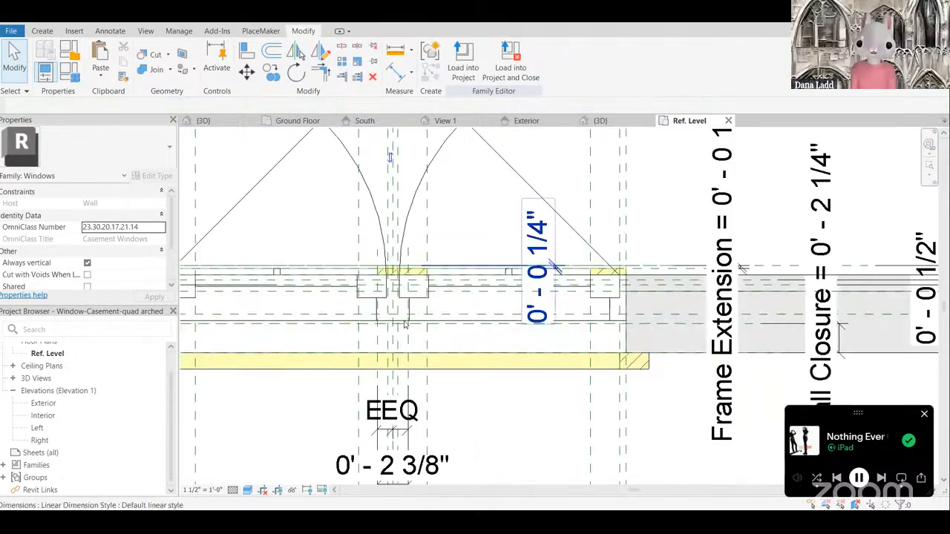
{"action": "scroll", "coordinate": [408, 322], "scroll_direction": "down", "scroll_amount": 4}
{"action": "scroll", "coordinate": [402, 313], "scroll_direction": "up", "scroll_amount": 4}
{"action": "left_click", "coordinate": [403, 309]}
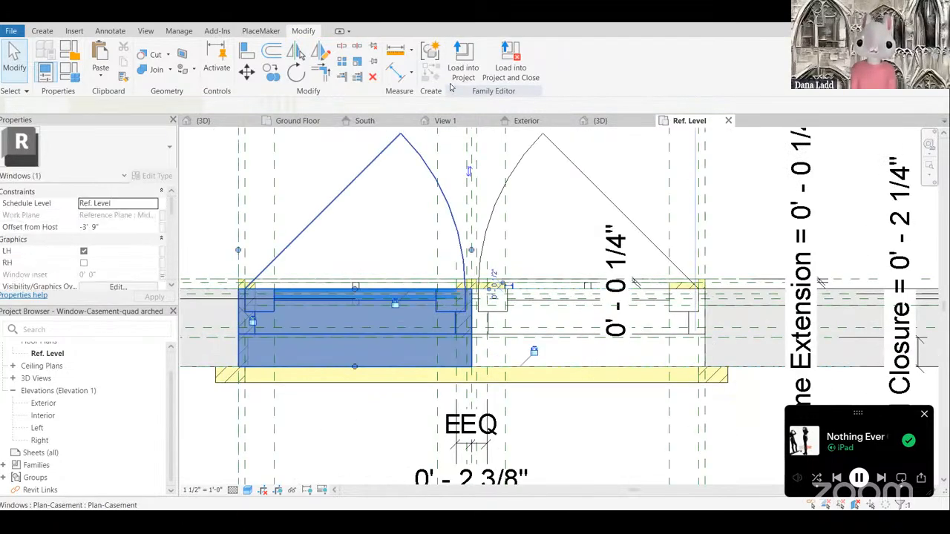
{"action": "scroll", "coordinate": [454, 338], "scroll_direction": "down", "scroll_amount": 1}
{"action": "left_click", "coordinate": [594, 120]}
{"action": "scroll", "coordinate": [531, 278], "scroll_direction": "down", "scroll_amount": 2}
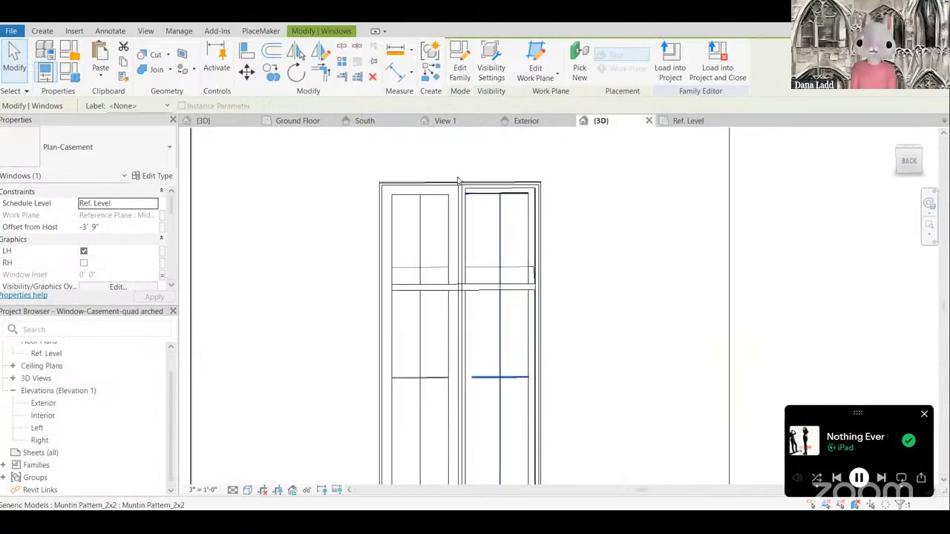
{"action": "scroll", "coordinate": [482, 194], "scroll_direction": "up", "scroll_amount": 5}
{"action": "left_click", "coordinate": [520, 192]}
{"action": "scroll", "coordinate": [520, 192], "scroll_direction": "down", "scroll_amount": 4}
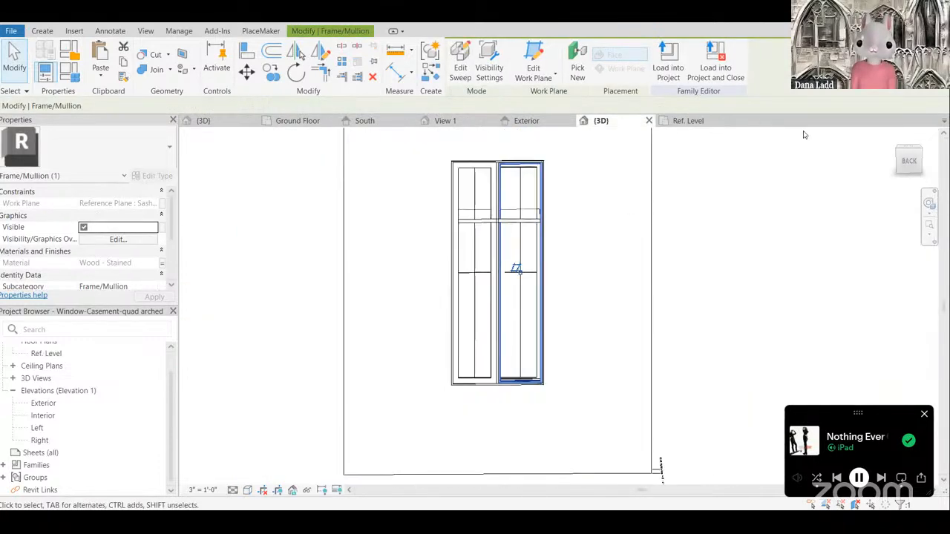
{"action": "left_click", "coordinate": [909, 162]}
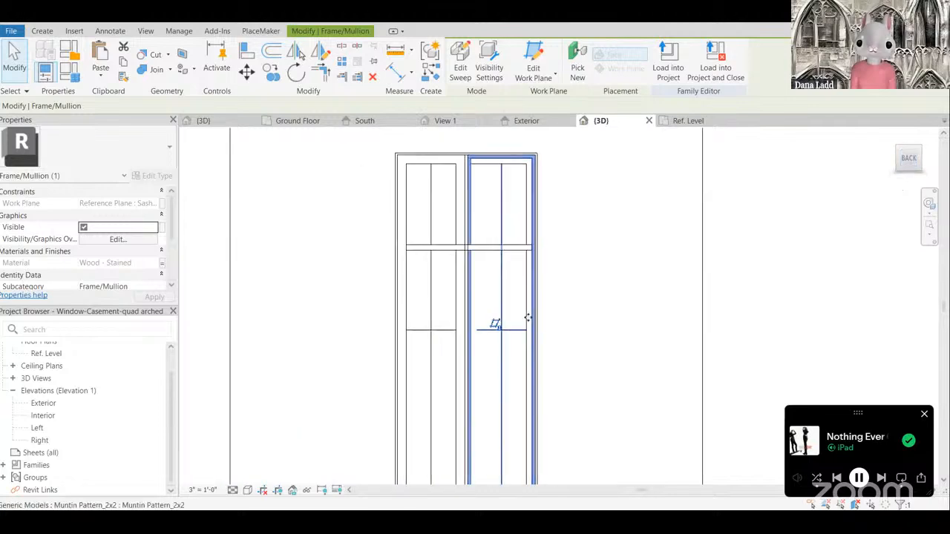
{"action": "scroll", "coordinate": [529, 194], "scroll_direction": "up", "scroll_amount": 8}
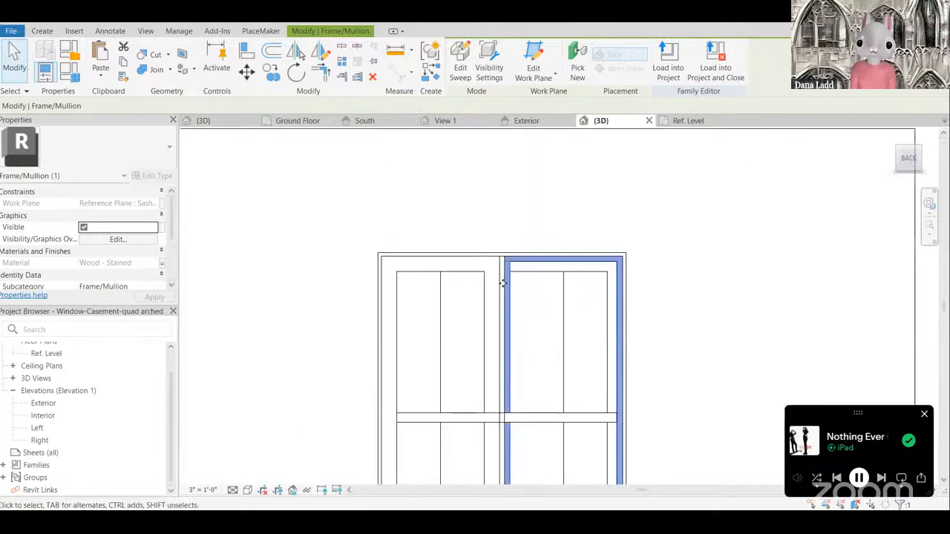
Step: Mirror the narrowed sash frame sweep in the Exterior elevation about the window's vertical centerline onto the opposite sash
{"action": "left_click", "coordinate": [527, 121]}
{"action": "scroll", "coordinate": [512, 159], "scroll_direction": "up", "scroll_amount": 3}
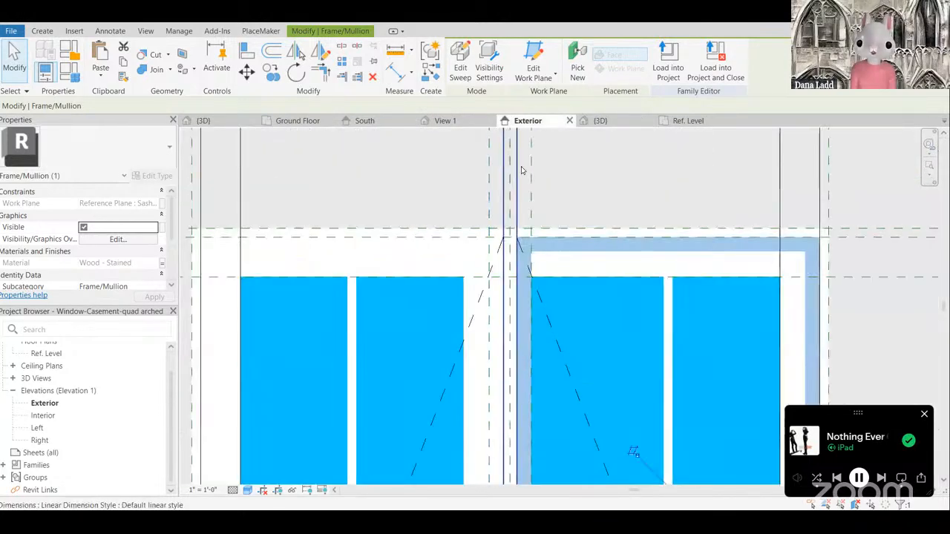
{"action": "scroll", "coordinate": [490, 163], "scroll_direction": "up", "scroll_amount": 3}
{"action": "left_click", "coordinate": [321, 49]}
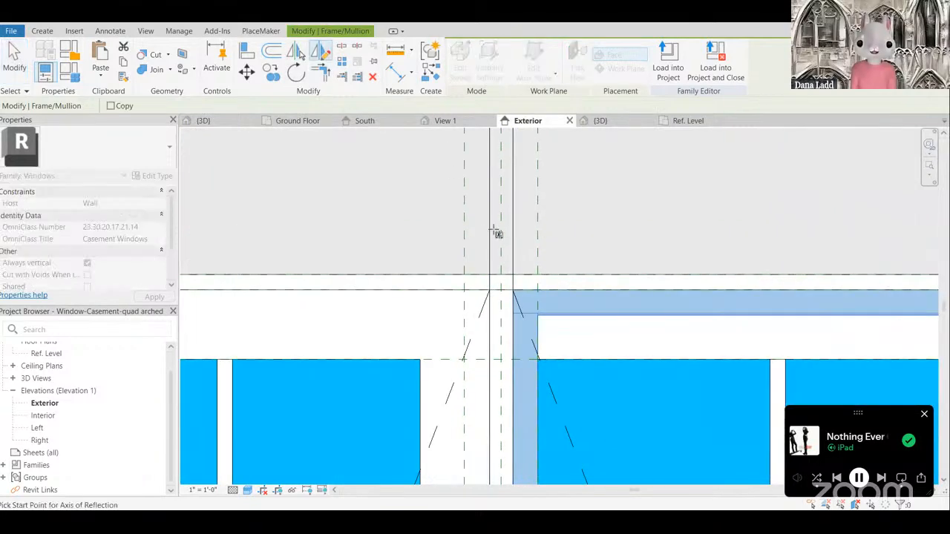
{"action": "left_click", "coordinate": [501, 231]}
{"action": "left_click", "coordinate": [502, 252]}
{"action": "scroll", "coordinate": [519, 229], "scroll_direction": "down", "scroll_amount": 6}
{"action": "scroll", "coordinate": [529, 269], "scroll_direction": "up", "scroll_amount": 2}
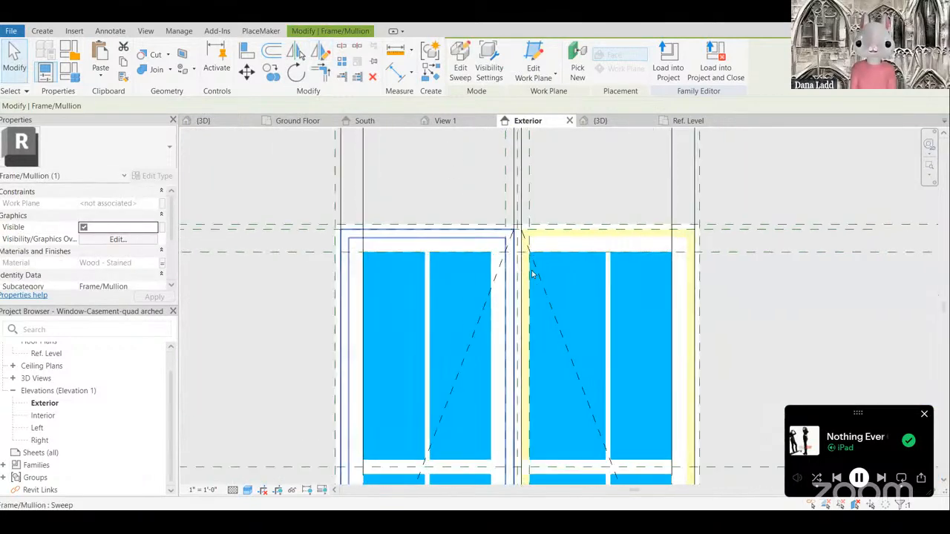
Step: Examine in the Exterior elevation how the mirrored narrow sash frames meet the glass, muntins and reference planes at the window head
{"action": "key", "text": "Escape"}
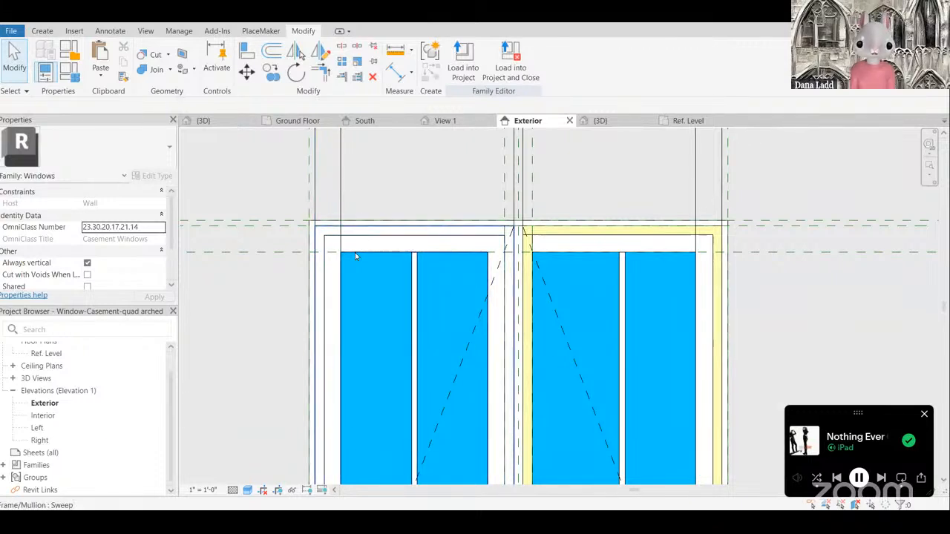
{"action": "left_click", "coordinate": [356, 250]}
{"action": "left_click", "coordinate": [383, 205]}
{"action": "scroll", "coordinate": [386, 208], "scroll_direction": "down", "scroll_amount": 3}
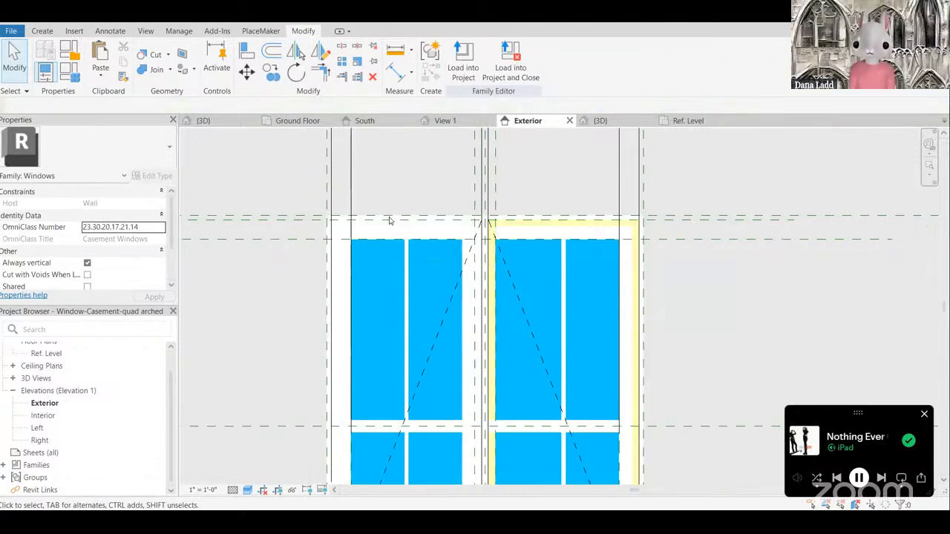
{"action": "scroll", "coordinate": [357, 230], "scroll_direction": "up", "scroll_amount": 2}
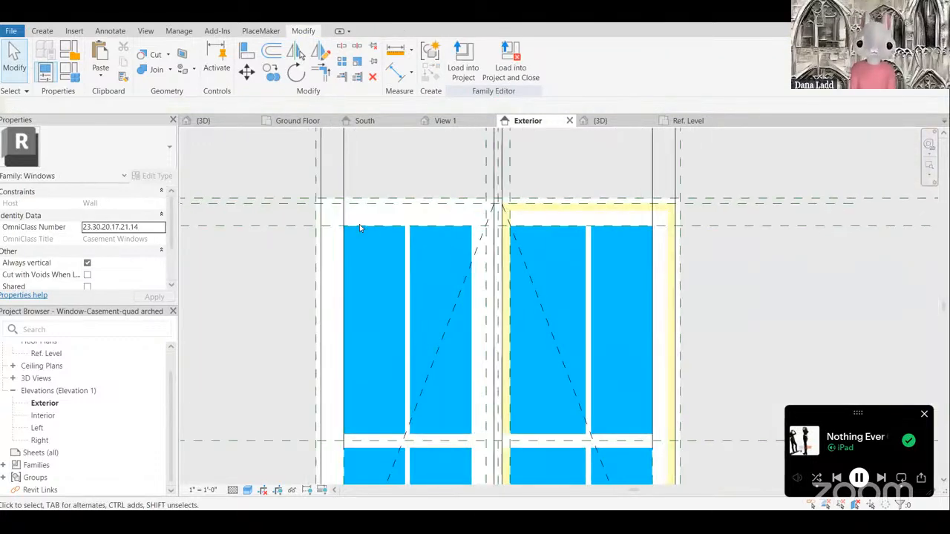
{"action": "scroll", "coordinate": [359, 224], "scroll_direction": "up", "scroll_amount": 2}
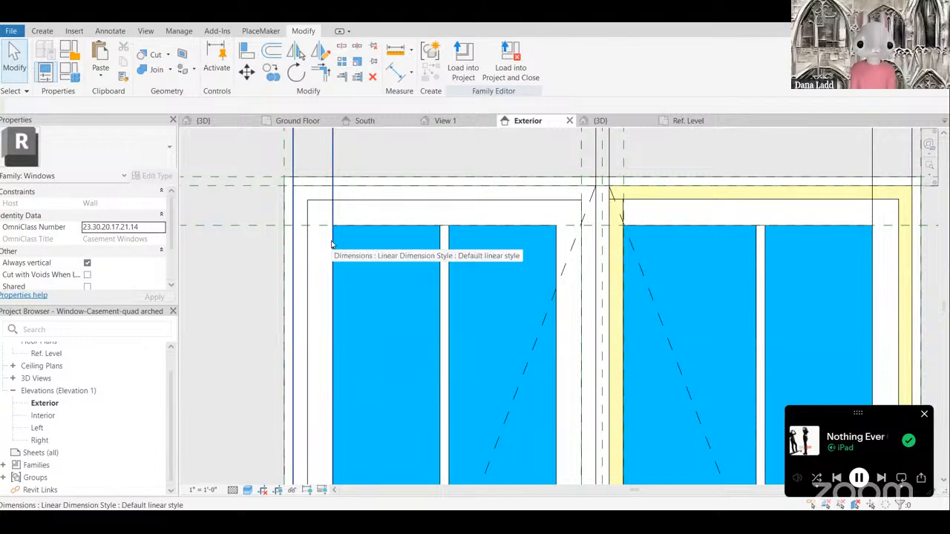
{"action": "scroll", "coordinate": [445, 250], "scroll_direction": "down", "scroll_amount": 3}
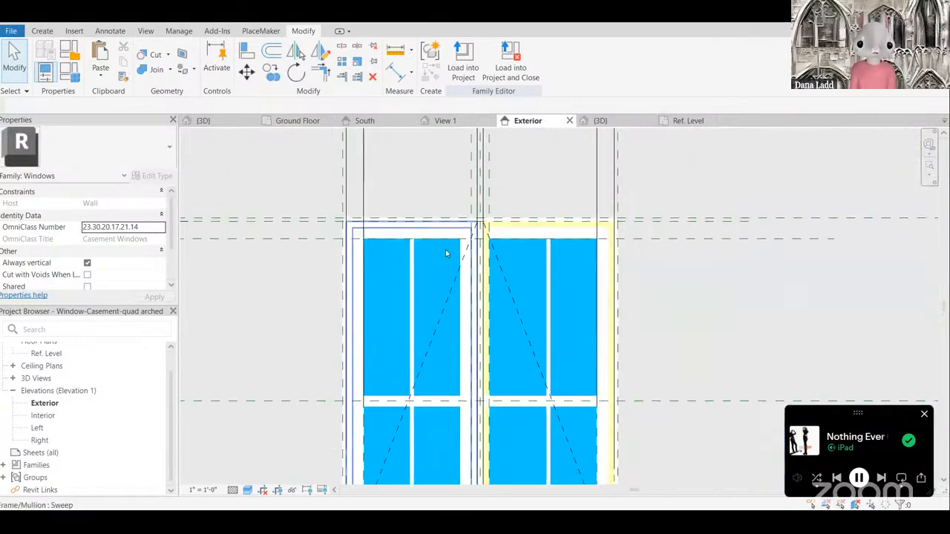
{"action": "scroll", "coordinate": [478, 234], "scroll_direction": "up", "scroll_amount": 2}
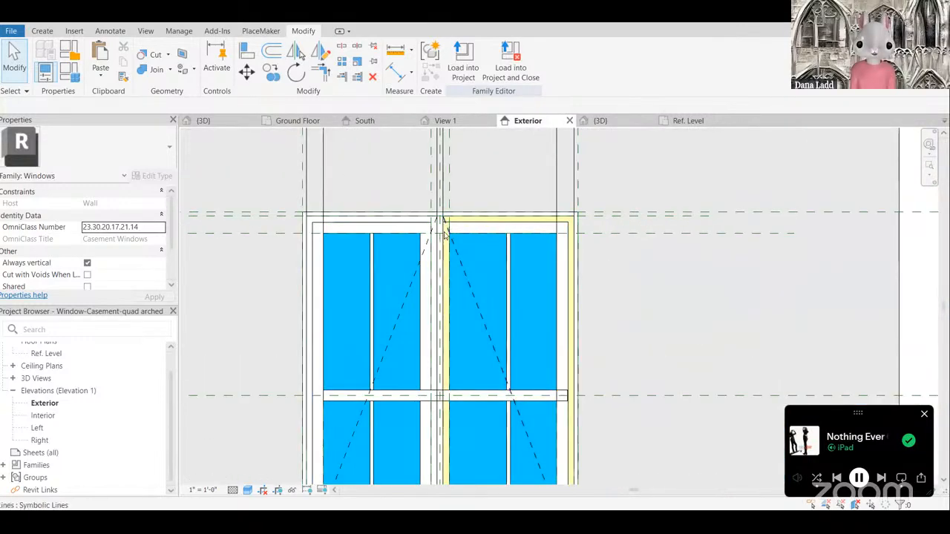
{"action": "scroll", "coordinate": [445, 235], "scroll_direction": "up", "scroll_amount": 2}
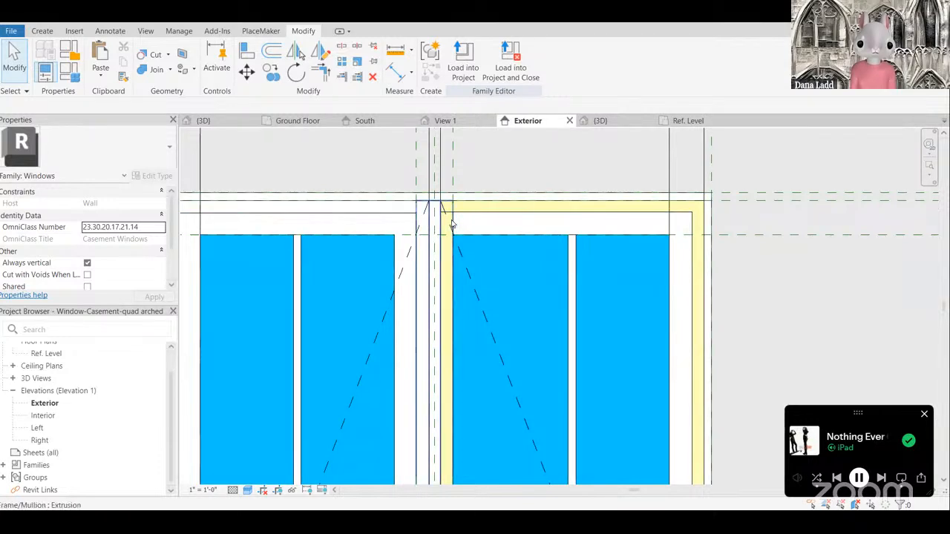
{"action": "left_click", "coordinate": [453, 222]}
{"action": "key", "text": "Escape"}
{"action": "scroll", "coordinate": [455, 221], "scroll_direction": "down", "scroll_amount": 1}
{"action": "scroll", "coordinate": [491, 230], "scroll_direction": "down", "scroll_amount": 1}
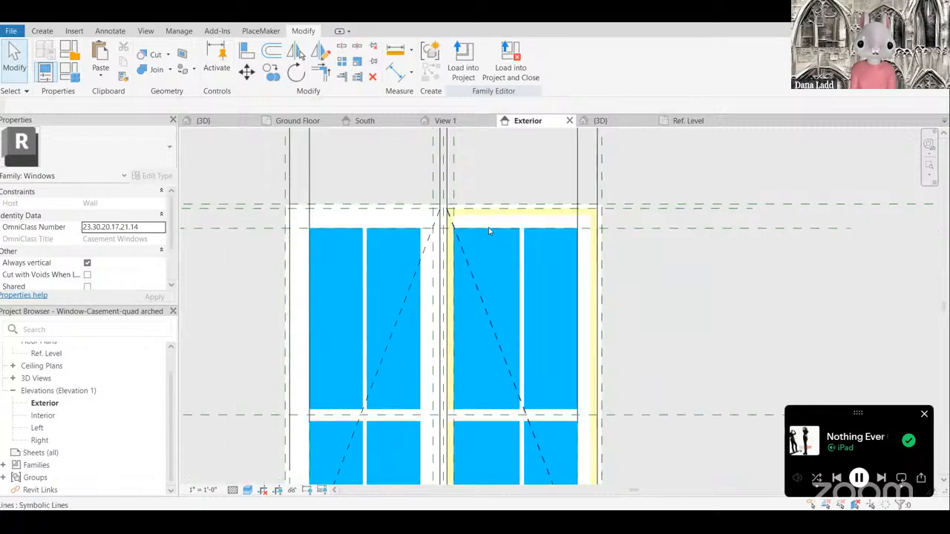
{"action": "left_click", "coordinate": [471, 251]}
{"action": "scroll", "coordinate": [564, 263], "scroll_direction": "down", "scroll_amount": 2}
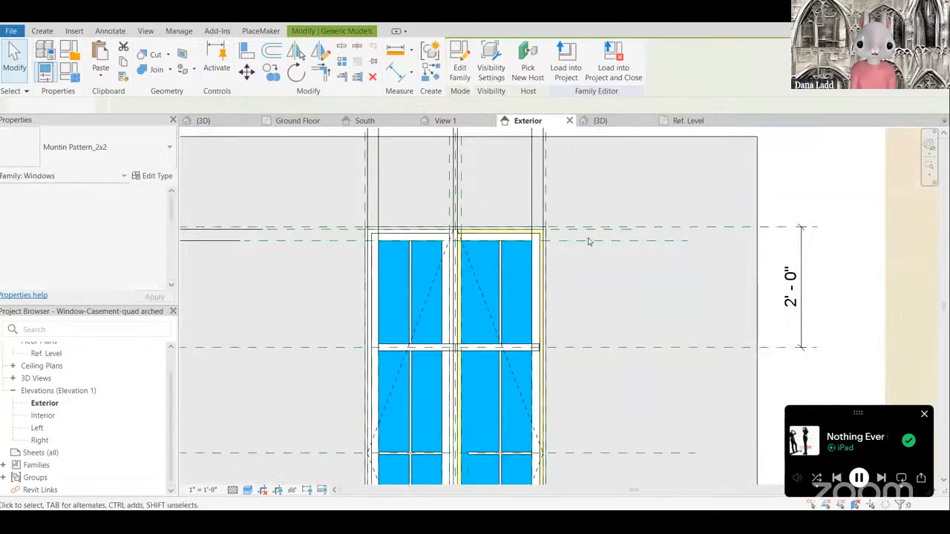
{"action": "key", "text": "Escape"}
Step: Try to move the reference plane along the glass's top edge upward with its constraints removed, and undo the move
{"action": "scroll", "coordinate": [590, 245], "scroll_direction": "up", "scroll_amount": 2}
{"action": "left_click", "coordinate": [589, 244]}
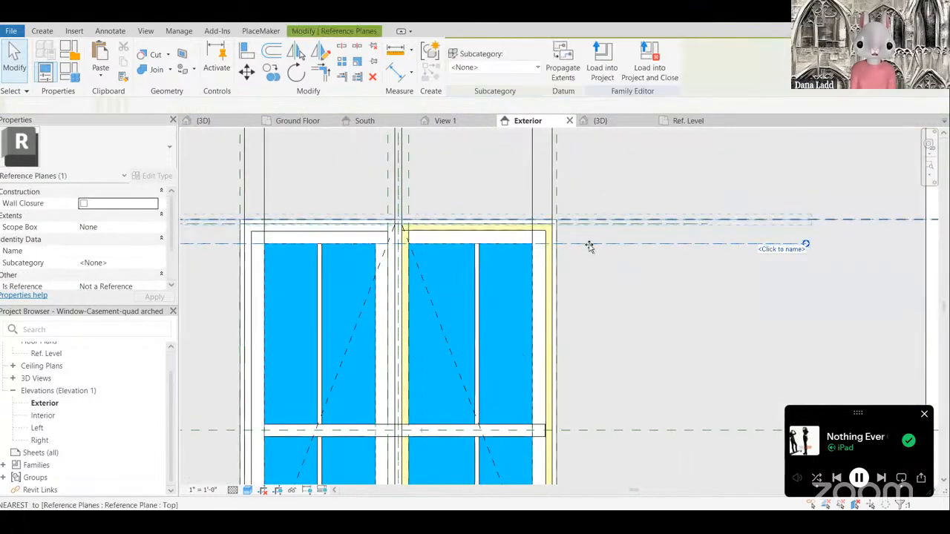
{"action": "left_click_drag", "start_coordinate": [736, 343], "coordinate": [735, 345]}
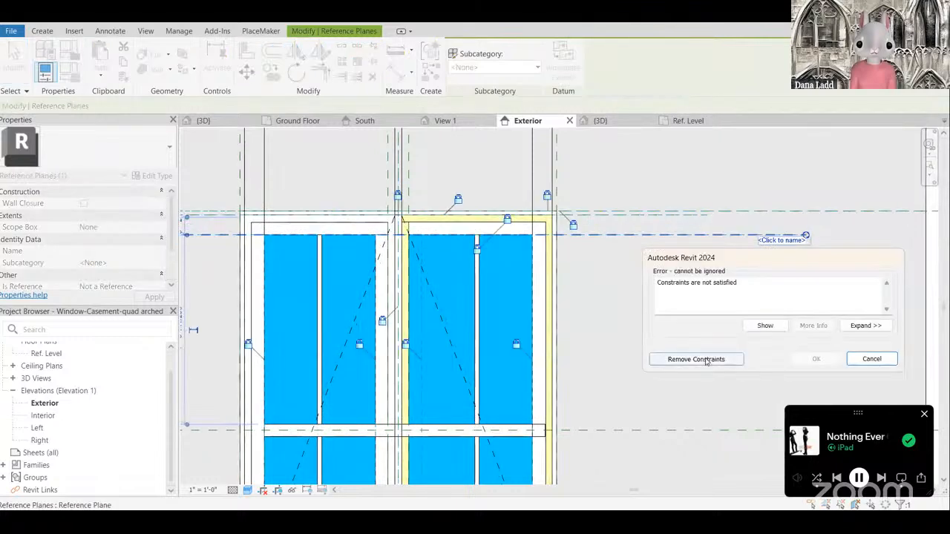
{"action": "left_click", "coordinate": [695, 360]}
{"action": "scroll", "coordinate": [334, 327], "scroll_direction": "down", "scroll_amount": 4}
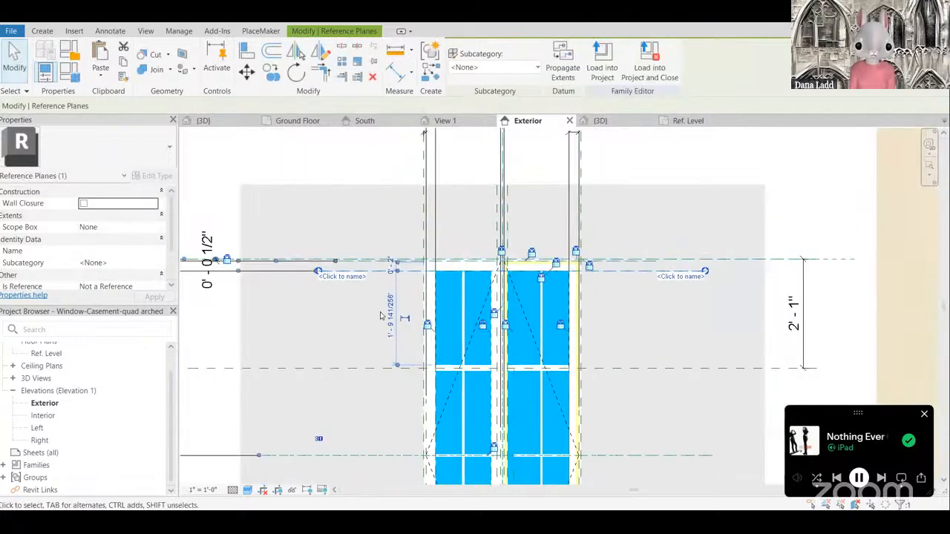
{"action": "left_click", "coordinate": [334, 324]}
{"action": "key", "text": "ctrl+z"}
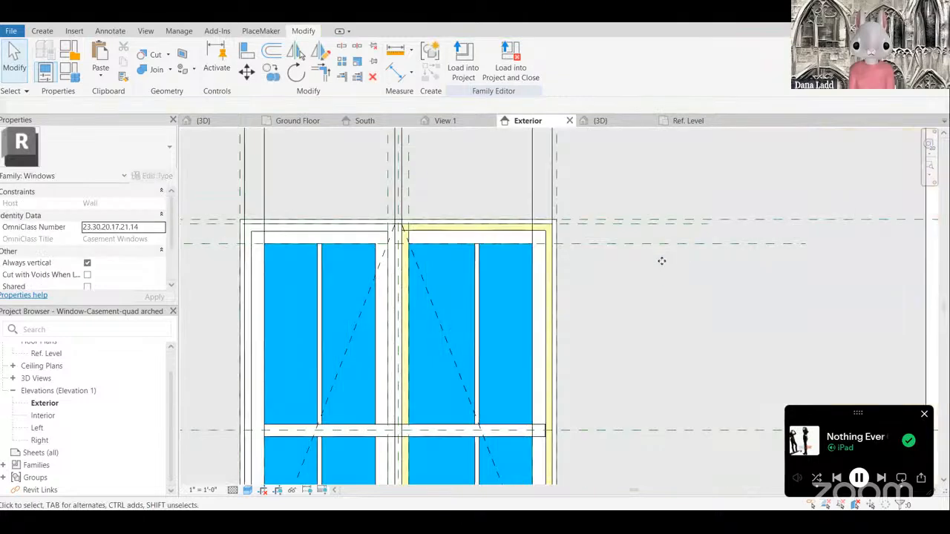
Step: Examine the reference plane at the glass's top edge and the locked dimensions that tie it to the window head
{"action": "scroll", "coordinate": [661, 266], "scroll_direction": "down", "scroll_amount": 3}
{"action": "left_click", "coordinate": [369, 268]}
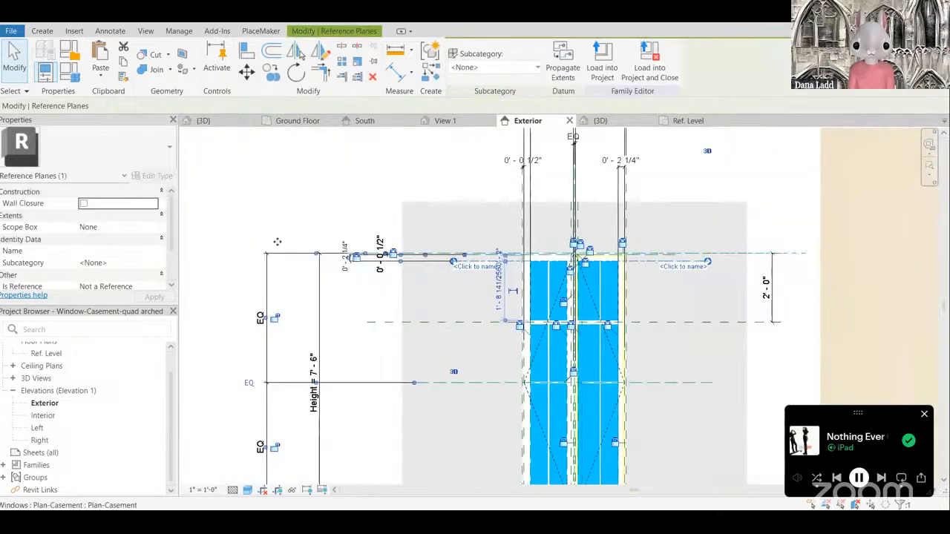
{"action": "scroll", "coordinate": [277, 241], "scroll_direction": "up", "scroll_amount": 5}
{"action": "scroll", "coordinate": [291, 309], "scroll_direction": "down", "scroll_amount": 3}
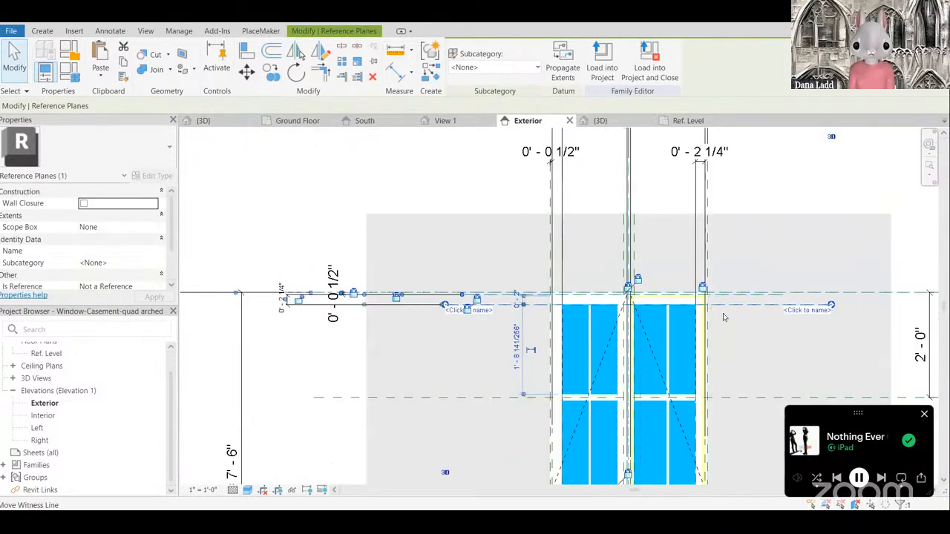
{"action": "left_click", "coordinate": [780, 324]}
{"action": "scroll", "coordinate": [631, 297], "scroll_direction": "up", "scroll_amount": 3}
{"action": "scroll", "coordinate": [554, 307], "scroll_direction": "down", "scroll_amount": 5}
{"action": "scroll", "coordinate": [318, 323], "scroll_direction": "up", "scroll_amount": 4}
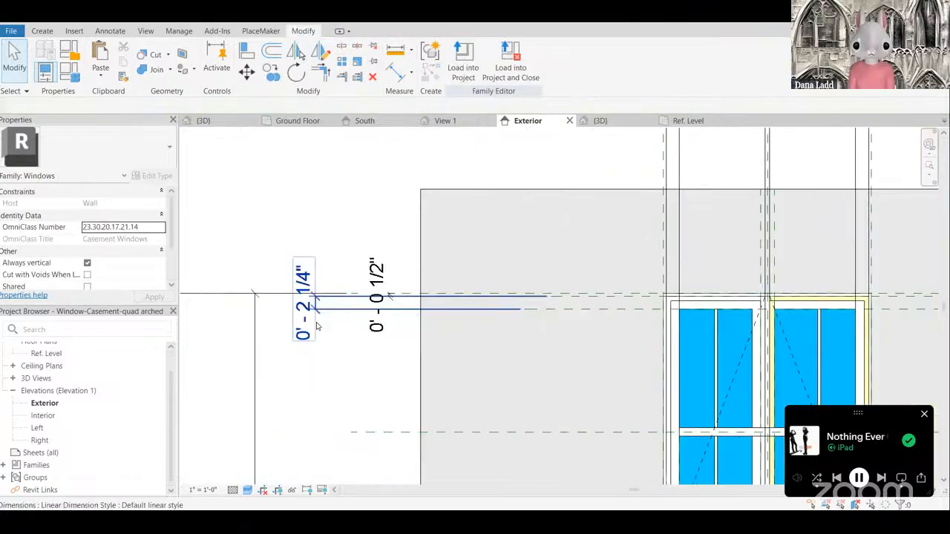
{"action": "left_click", "coordinate": [568, 309]}
{"action": "scroll", "coordinate": [318, 323], "scroll_direction": "down", "scroll_amount": 3}
{"action": "left_click", "coordinate": [778, 345]}
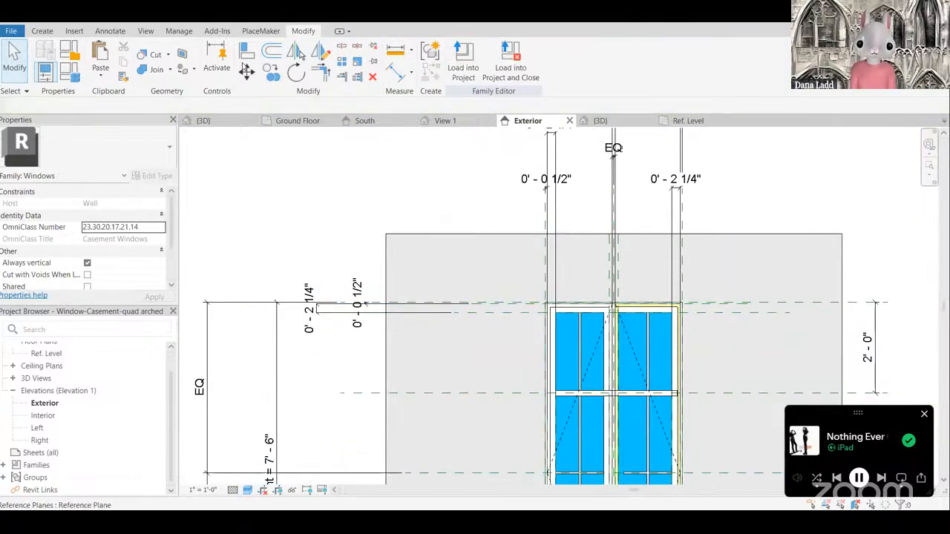
Step: Align the reference plane at the glass's top edge with the inner top edge of the narrowed right-hand sash frame
{"action": "left_click", "coordinate": [298, 52]}
{"action": "scroll", "coordinate": [509, 276], "scroll_direction": "up", "scroll_amount": 5}
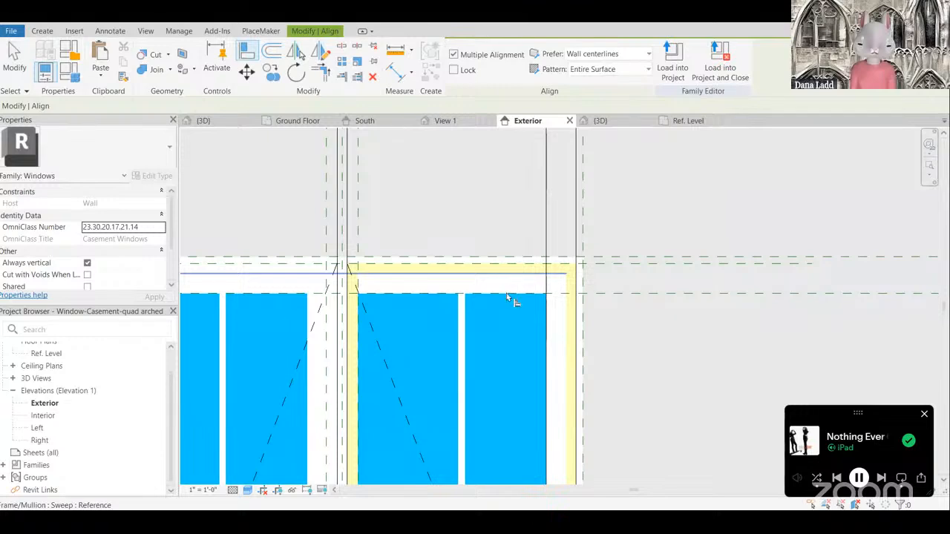
{"action": "left_click", "coordinate": [508, 295]}
{"action": "scroll", "coordinate": [585, 254], "scroll_direction": "down", "scroll_amount": 3}
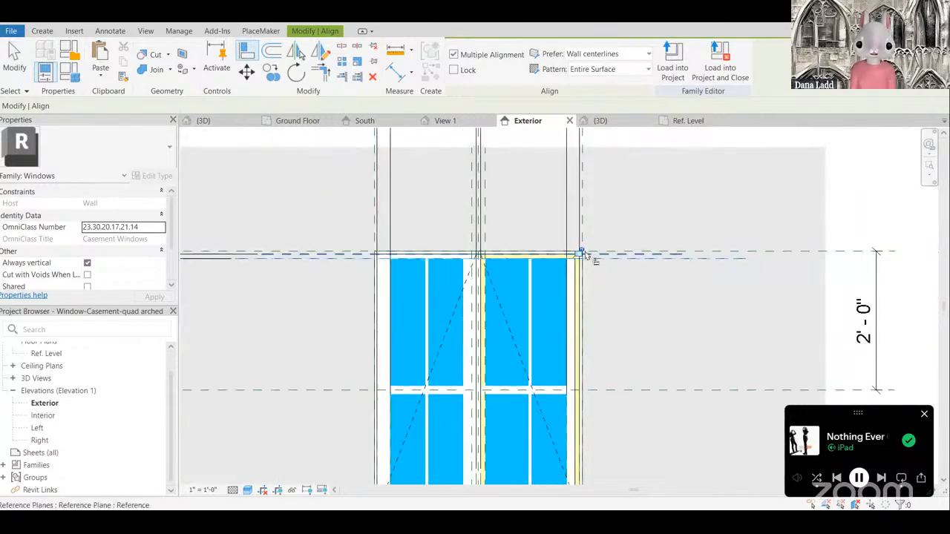
{"action": "scroll", "coordinate": [554, 269], "scroll_direction": "up", "scroll_amount": 3}
{"action": "scroll", "coordinate": [523, 264], "scroll_direction": "up", "scroll_amount": 2}
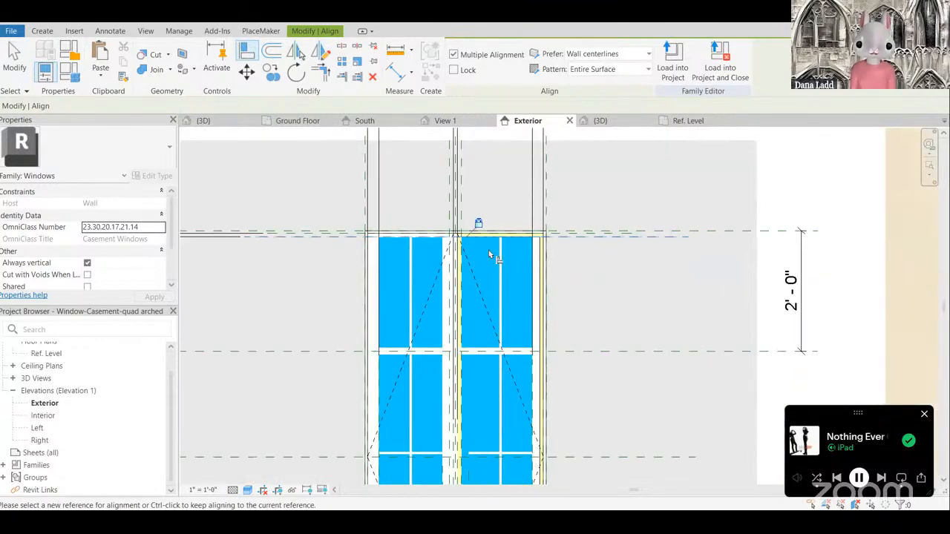
{"action": "scroll", "coordinate": [523, 274], "scroll_direction": "up", "scroll_amount": 2}
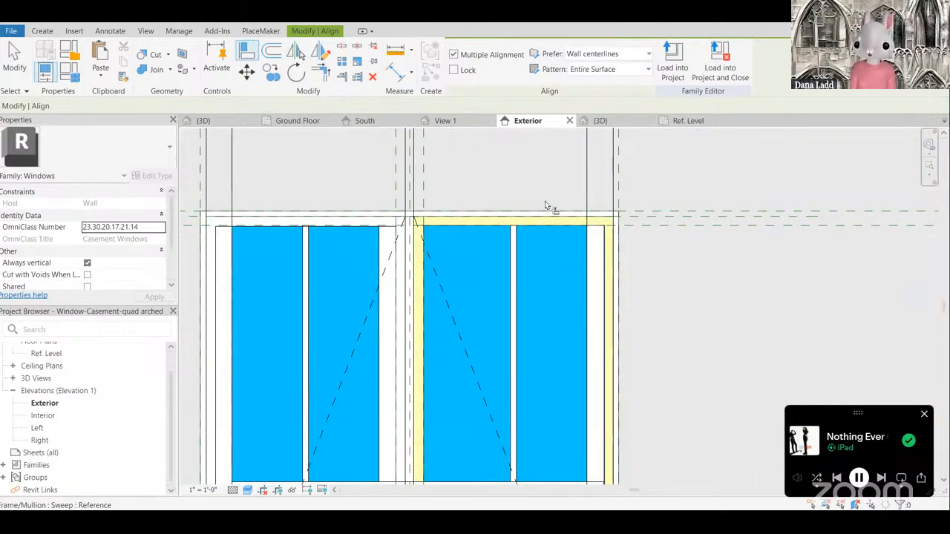
{"action": "scroll", "coordinate": [544, 208], "scroll_direction": "down", "scroll_amount": 3}
{"action": "key", "text": "Escape"}
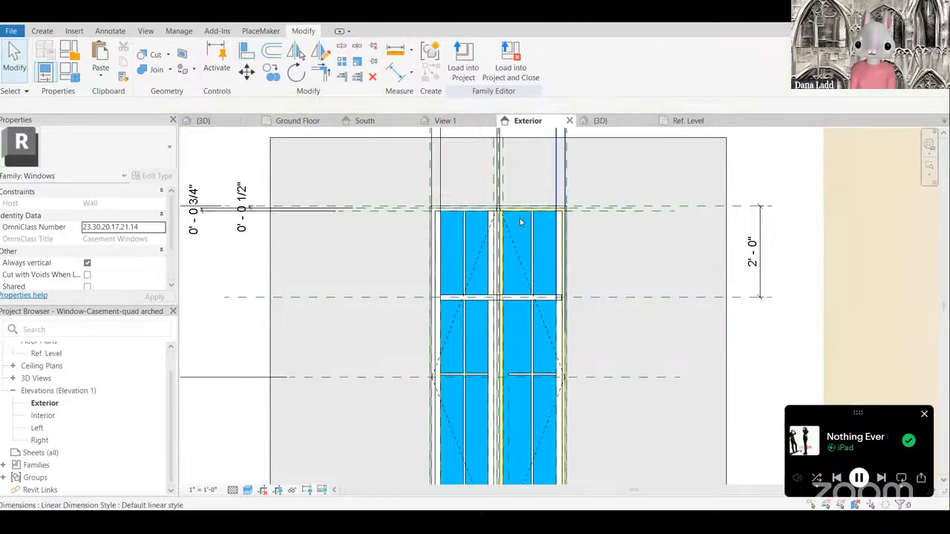
{"action": "scroll", "coordinate": [520, 219], "scroll_direction": "up", "scroll_amount": 2}
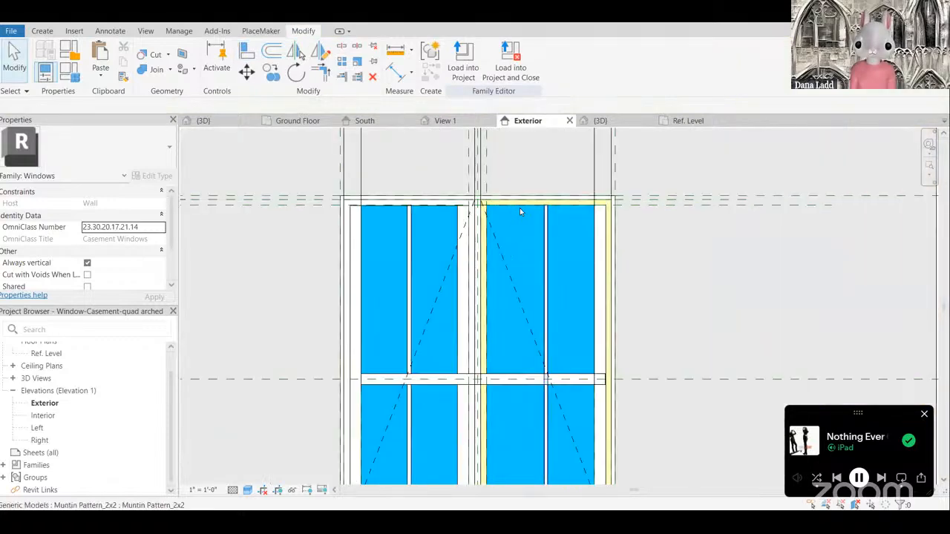
{"action": "left_click", "coordinate": [520, 213]}
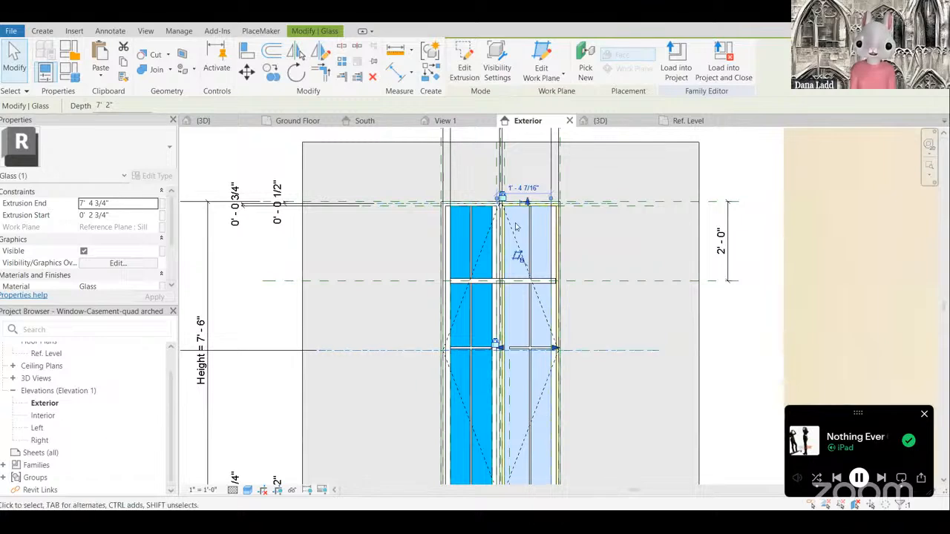
{"action": "left_click", "coordinate": [464, 63]}
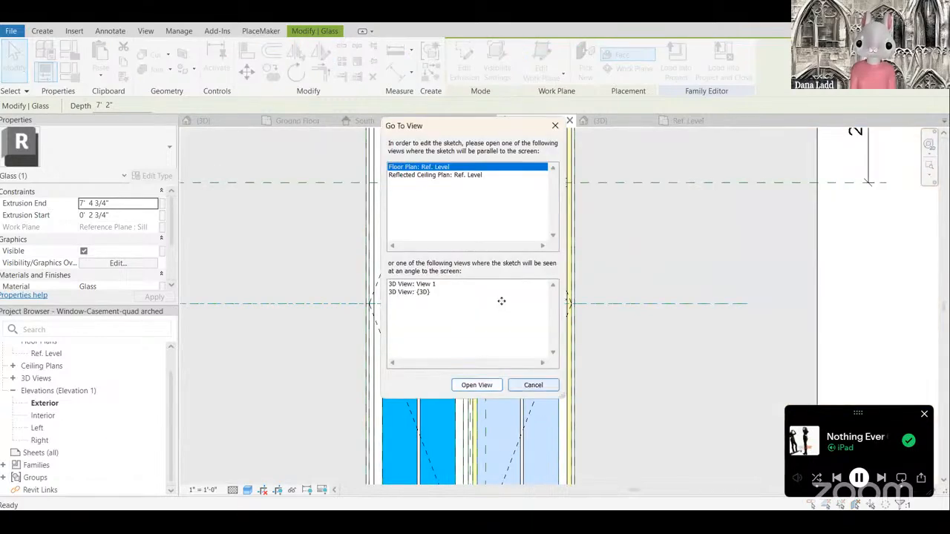
{"action": "left_click", "coordinate": [533, 385]}
{"action": "scroll", "coordinate": [486, 201], "scroll_direction": "down", "scroll_amount": 4}
{"action": "scroll", "coordinate": [487, 282], "scroll_direction": "up", "scroll_amount": 1}
{"action": "key", "text": "Escape"}
{"action": "scroll", "coordinate": [498, 291], "scroll_direction": "up", "scroll_amount": 2}
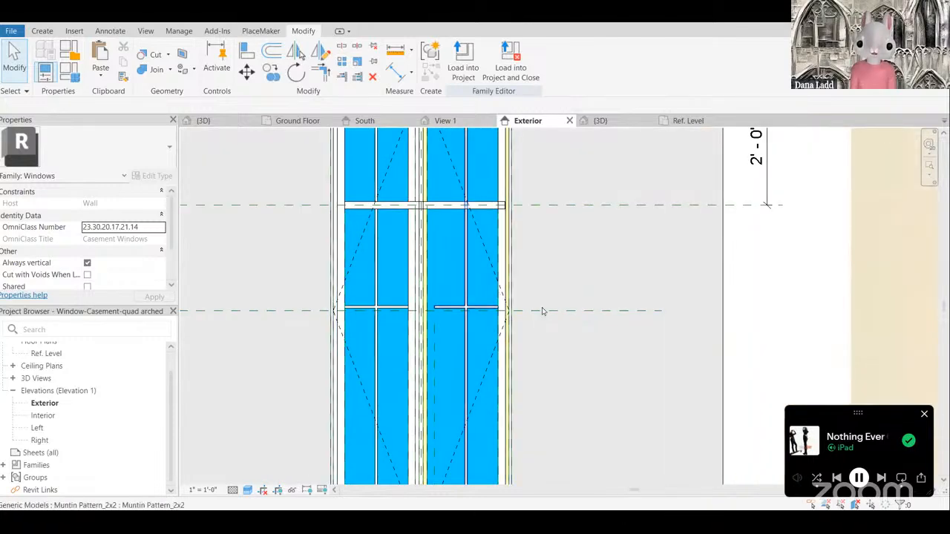
Step: Try to align the outer side of the right-hand muntin pattern with the sash frame's inner edge, removing the conflicting constraints
{"action": "scroll", "coordinate": [546, 304], "scroll_direction": "up", "scroll_amount": 2}
{"action": "key", "text": "a"}
{"action": "key", "text": "l"}
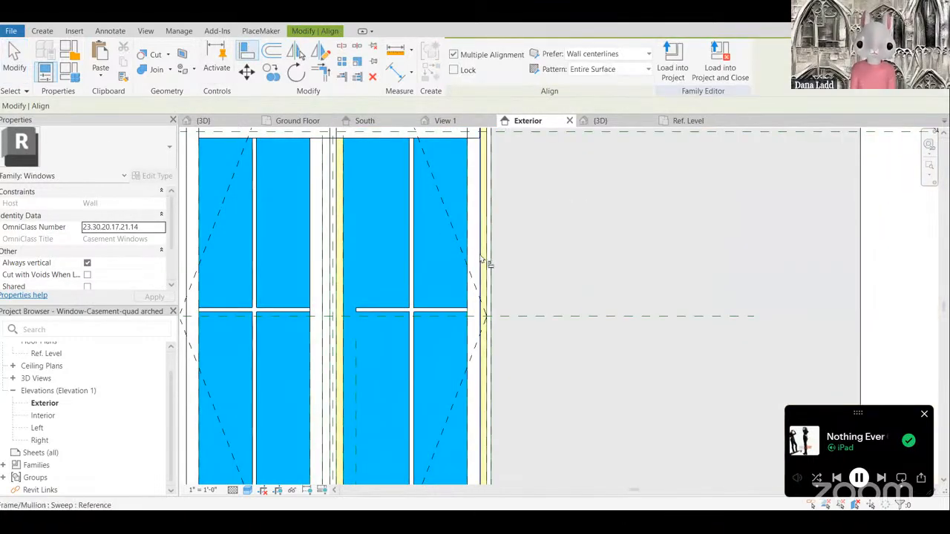
{"action": "left_click", "coordinate": [482, 260]}
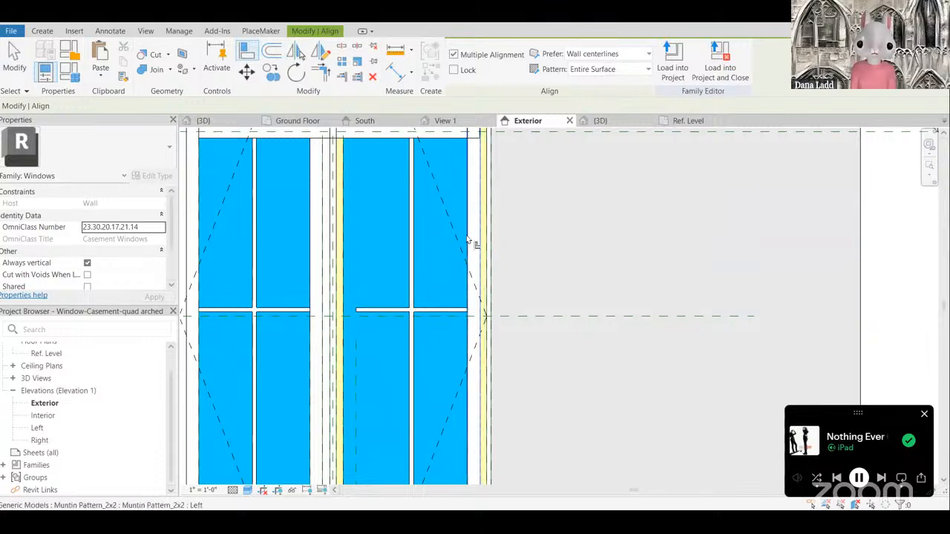
{"action": "left_click", "coordinate": [471, 250]}
{"action": "left_click", "coordinate": [697, 361]}
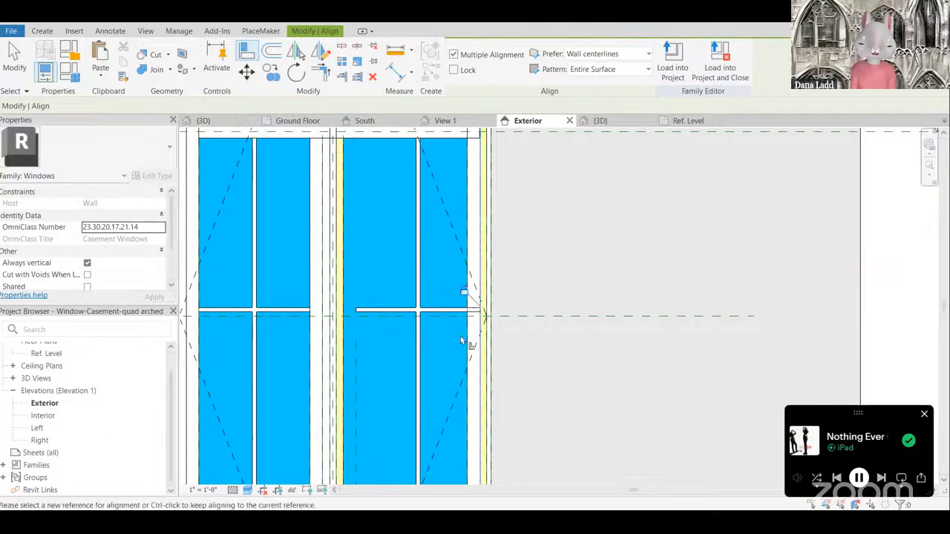
{"action": "scroll", "coordinate": [461, 341], "scroll_direction": "down", "scroll_amount": 2}
{"action": "key", "text": "Escape"}
{"action": "key", "text": "Escape"}
Step: Check the realigned muntin pattern against the glass and sash frame over the window's height, and undo its alignment
{"action": "left_click", "coordinate": [518, 358]}
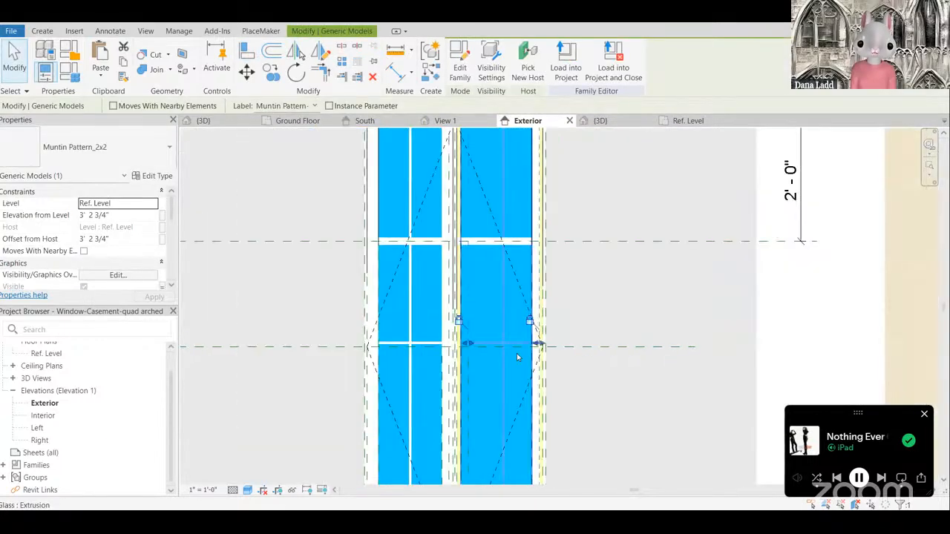
{"action": "scroll", "coordinate": [517, 234], "scroll_direction": "down", "scroll_amount": 3}
{"action": "scroll", "coordinate": [528, 248], "scroll_direction": "up", "scroll_amount": 7}
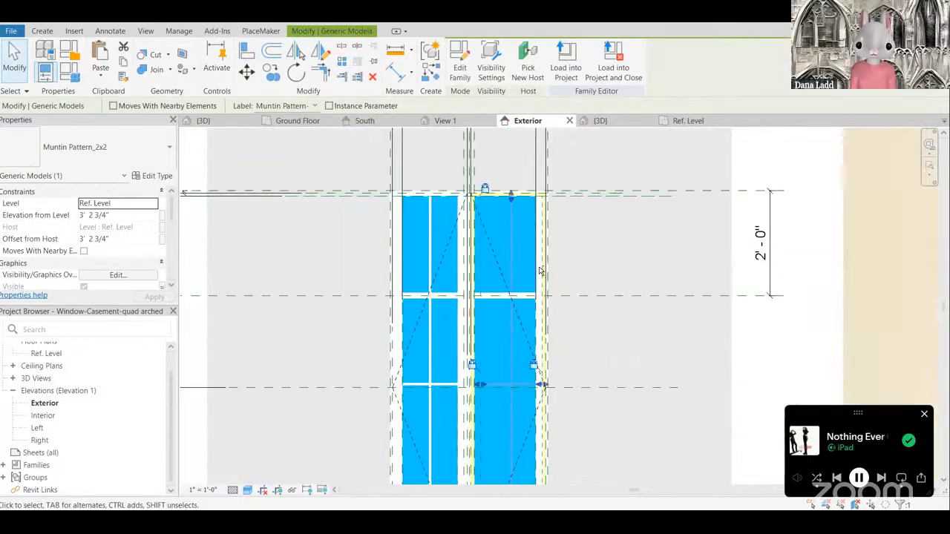
{"action": "left_click", "coordinate": [544, 271]}
{"action": "scroll", "coordinate": [543, 272], "scroll_direction": "down", "scroll_amount": 5}
{"action": "scroll", "coordinate": [526, 273], "scroll_direction": "up", "scroll_amount": 3}
{"action": "scroll", "coordinate": [502, 293], "scroll_direction": "down", "scroll_amount": 3}
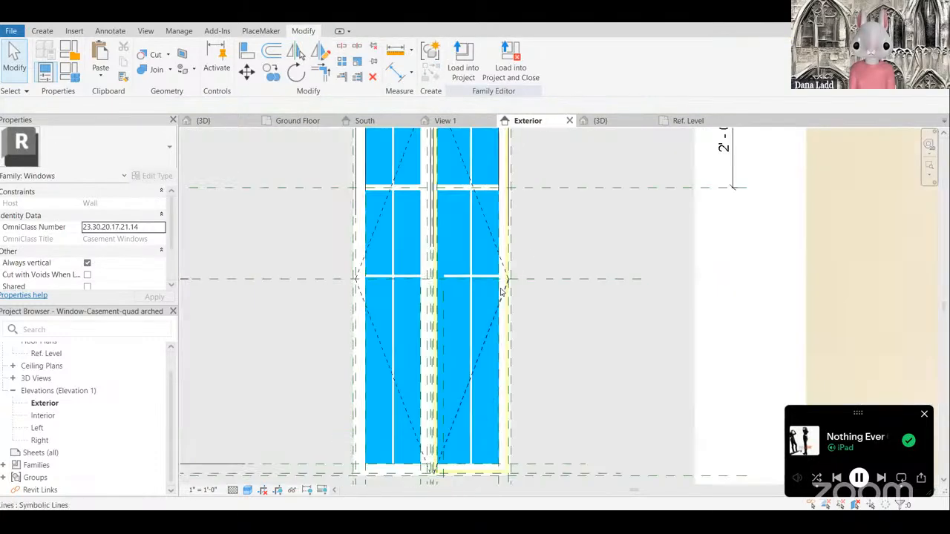
Step: Try to align the outer edge of the right-hand glass with the sash frame's inner edge, removing the conflicting constraints
{"action": "scroll", "coordinate": [502, 293], "scroll_direction": "up", "scroll_amount": 4}
{"action": "key", "text": "a"}
{"action": "key", "text": "l"}
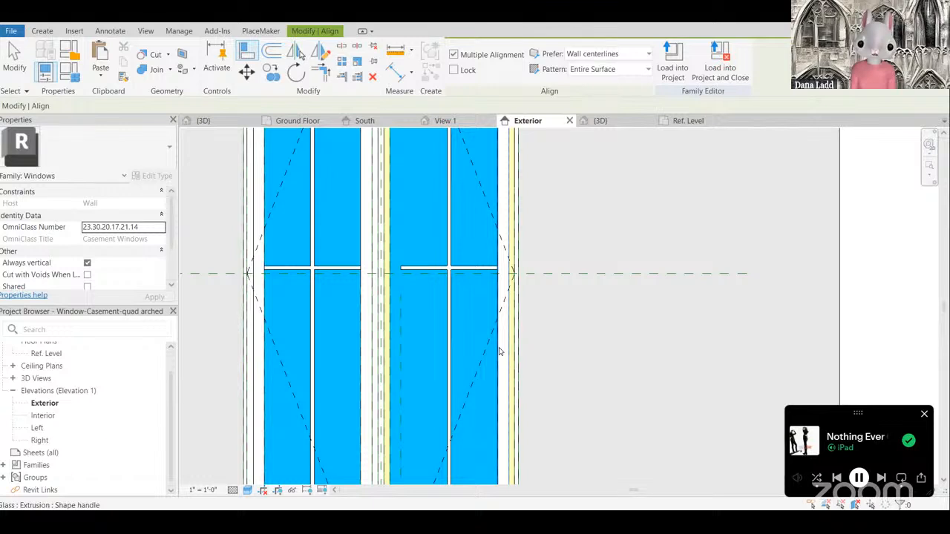
{"action": "left_click", "coordinate": [497, 347]}
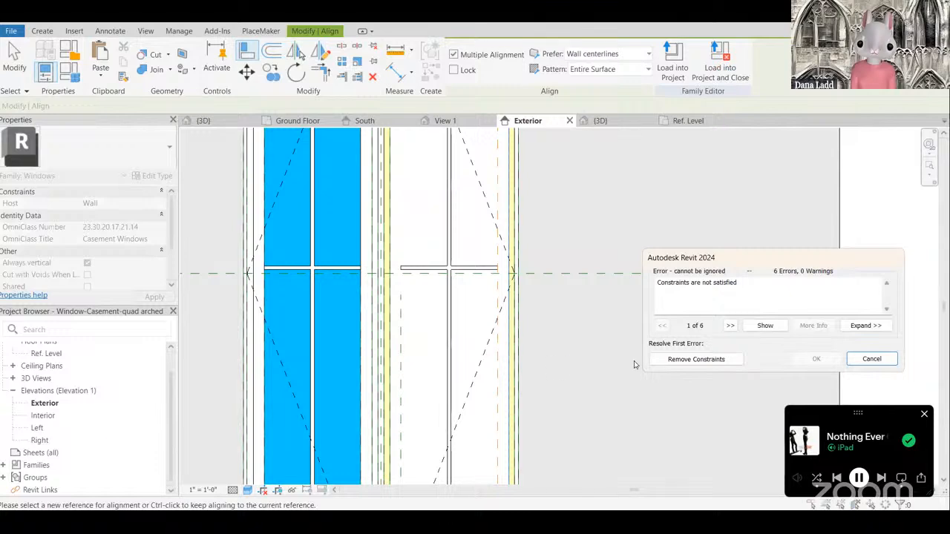
{"action": "left_click", "coordinate": [696, 359]}
{"action": "key", "text": "Escape"}
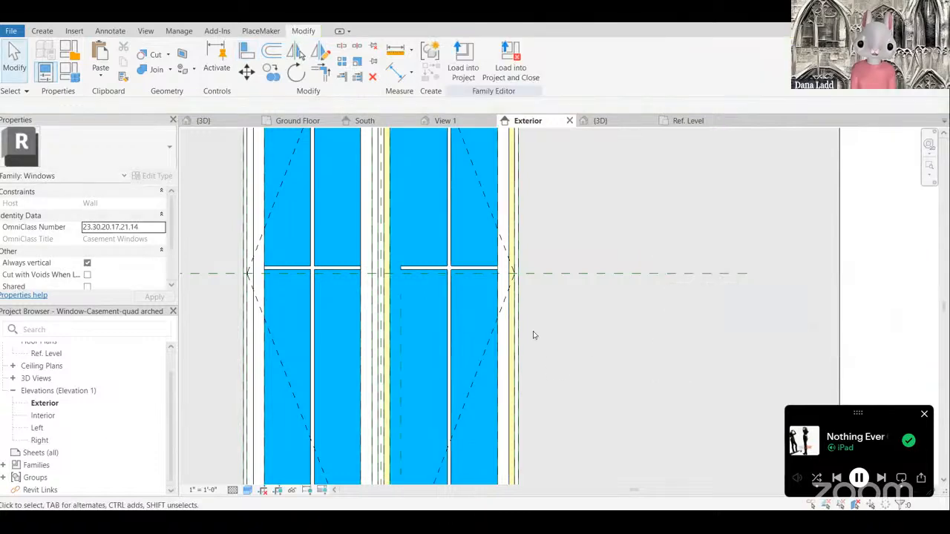
Step: Check the right-hand muntin pattern's extent and alignment locks against the glass and sash frame's inner edge
{"action": "left_click", "coordinate": [511, 390]}
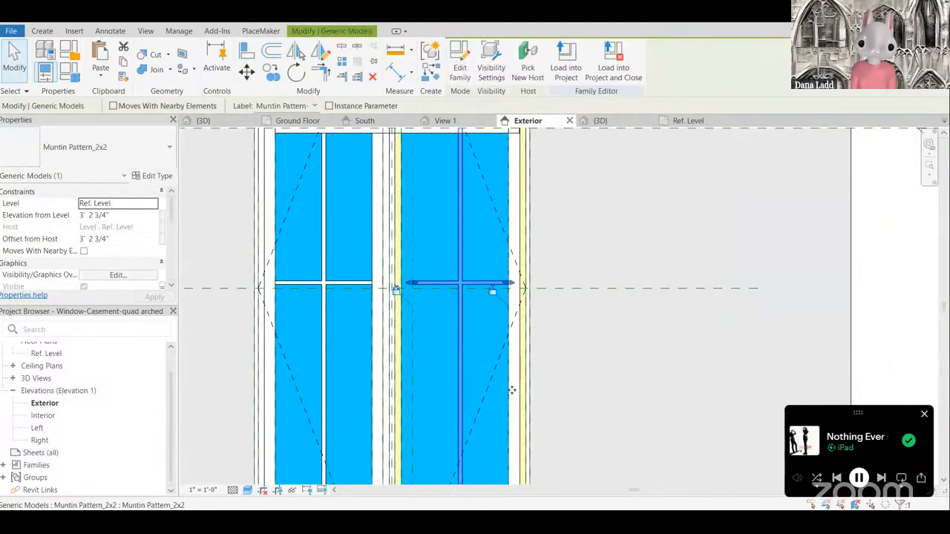
{"action": "left_click", "coordinate": [512, 391]}
{"action": "scroll", "coordinate": [524, 308], "scroll_direction": "down", "scroll_amount": 2}
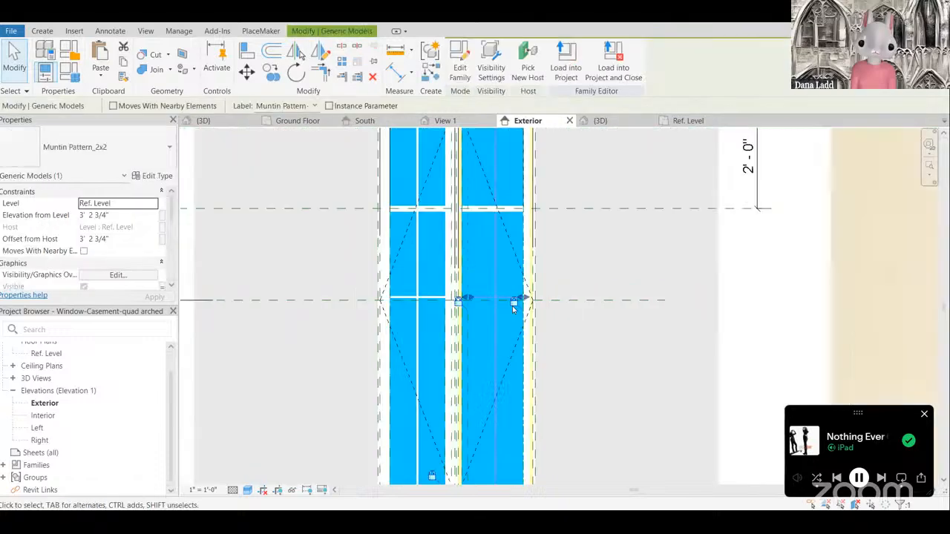
{"action": "scroll", "coordinate": [512, 305], "scroll_direction": "up", "scroll_amount": 4}
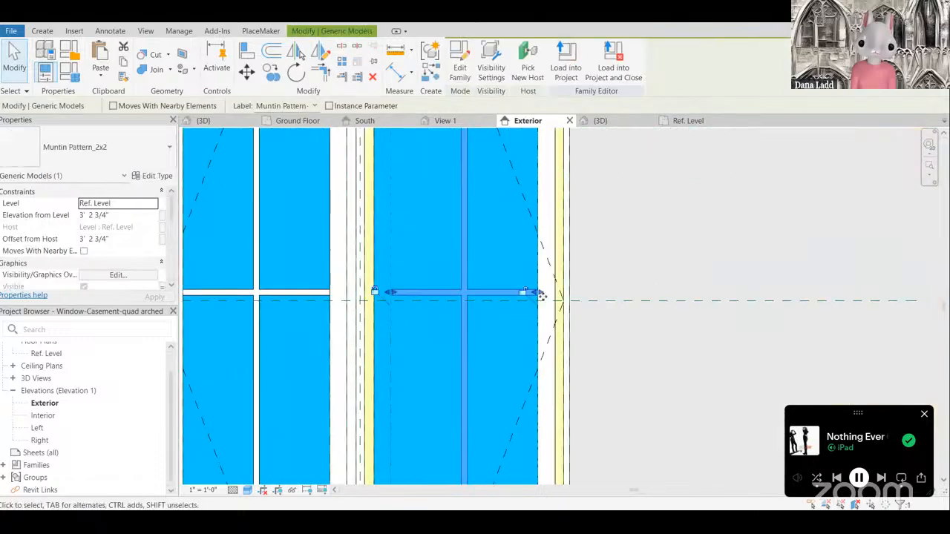
{"action": "left_click", "coordinate": [543, 345]}
{"action": "left_click", "coordinate": [548, 343]}
{"action": "left_click", "coordinate": [545, 339]}
{"action": "scroll", "coordinate": [544, 338], "scroll_direction": "down", "scroll_amount": 2}
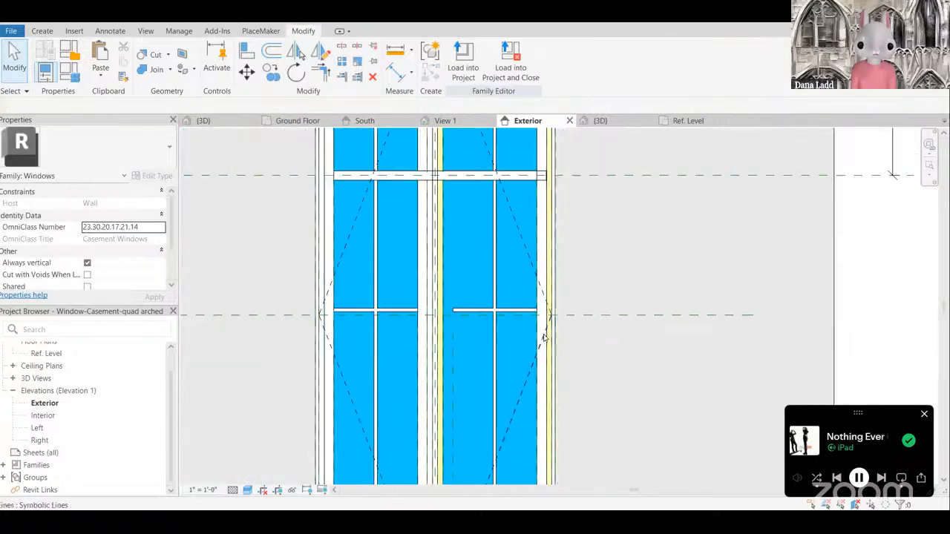
{"action": "left_click", "coordinate": [541, 313]}
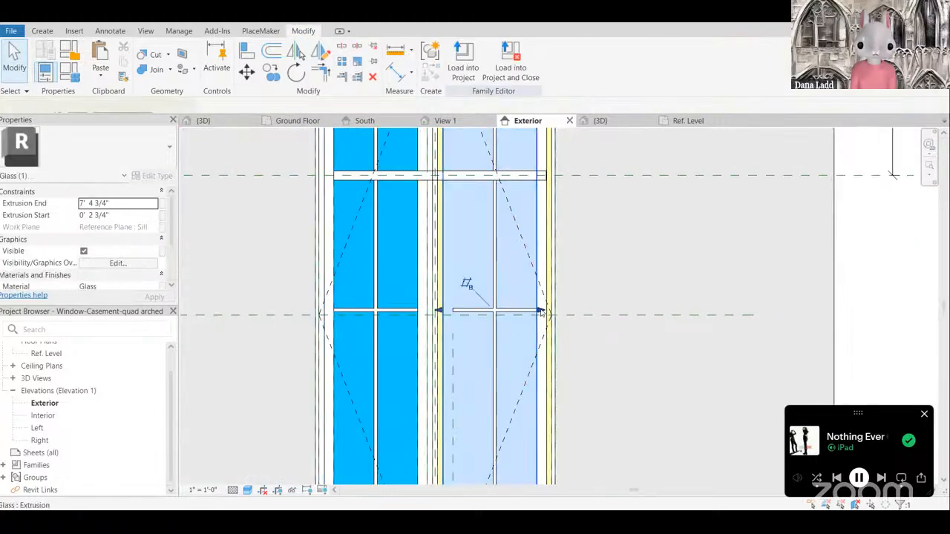
{"action": "scroll", "coordinate": [541, 312], "scroll_direction": "up", "scroll_amount": 3}
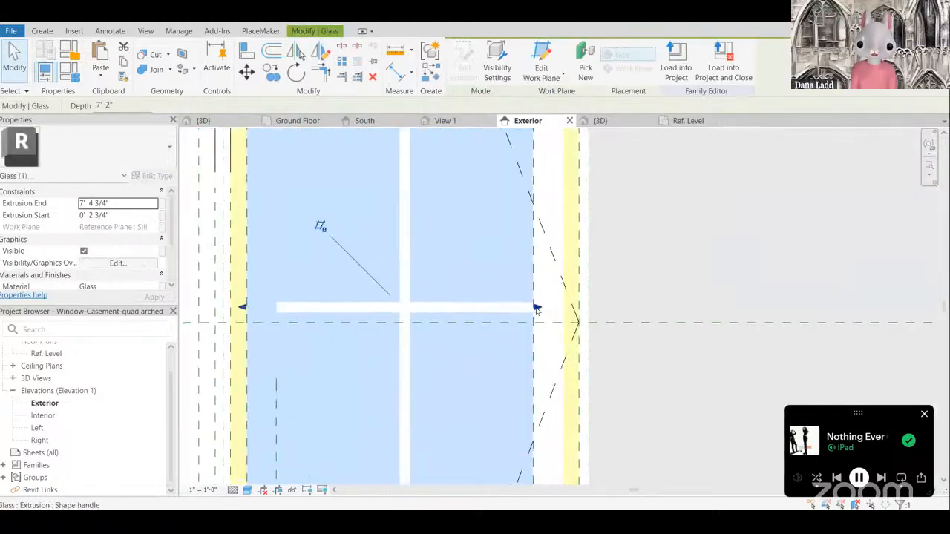
{"action": "left_click_drag", "start_coordinate": [538, 310], "coordinate": [702, 354]}
{"action": "key", "text": "Escape"}
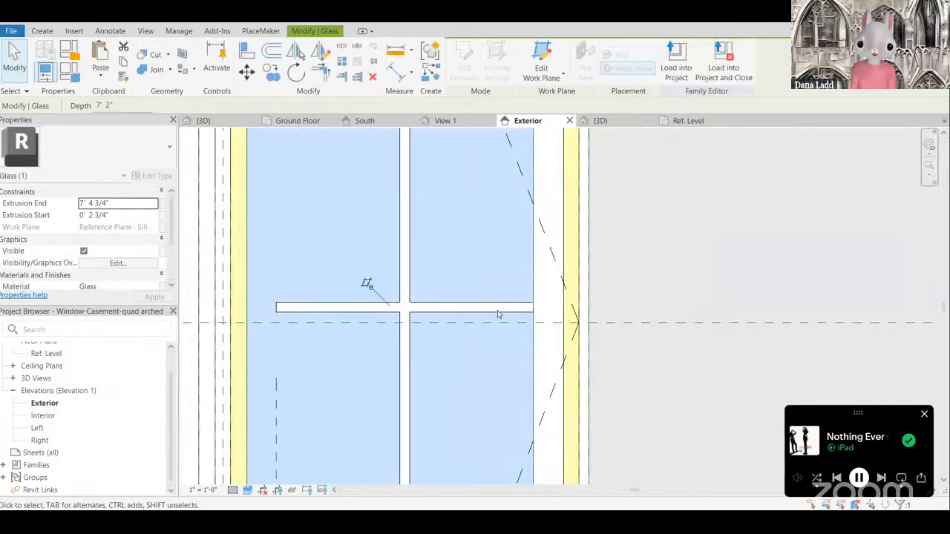
{"action": "scroll", "coordinate": [384, 284], "scroll_direction": "down", "scroll_amount": 3}
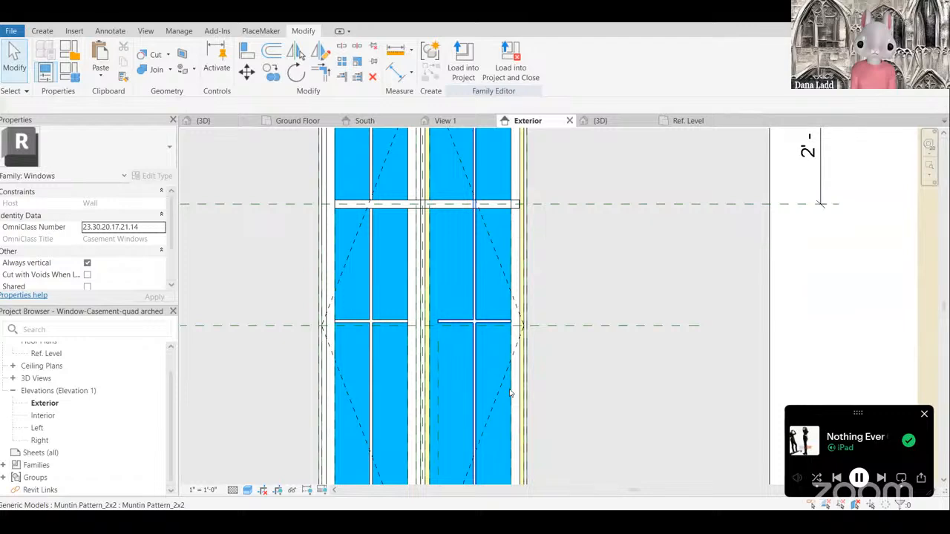
{"action": "left_click", "coordinate": [511, 394]}
{"action": "scroll", "coordinate": [512, 316], "scroll_direction": "up", "scroll_amount": 1}
{"action": "key", "text": "Escape"}
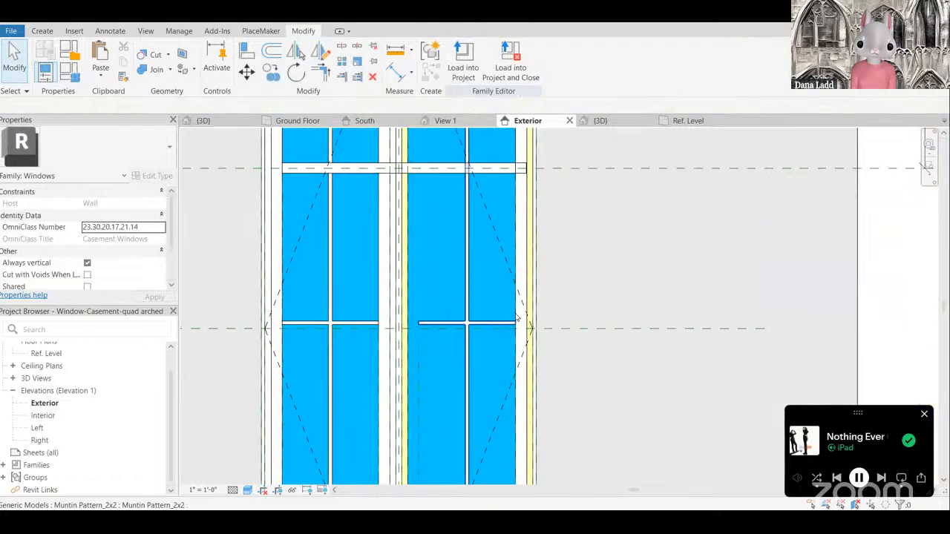
Step: Try to stretch the right-hand glass's outer edge to the sash frame's inner edge with its shape handle
{"action": "left_click", "coordinate": [517, 319]}
{"action": "scroll", "coordinate": [518, 322], "scroll_direction": "up", "scroll_amount": 2}
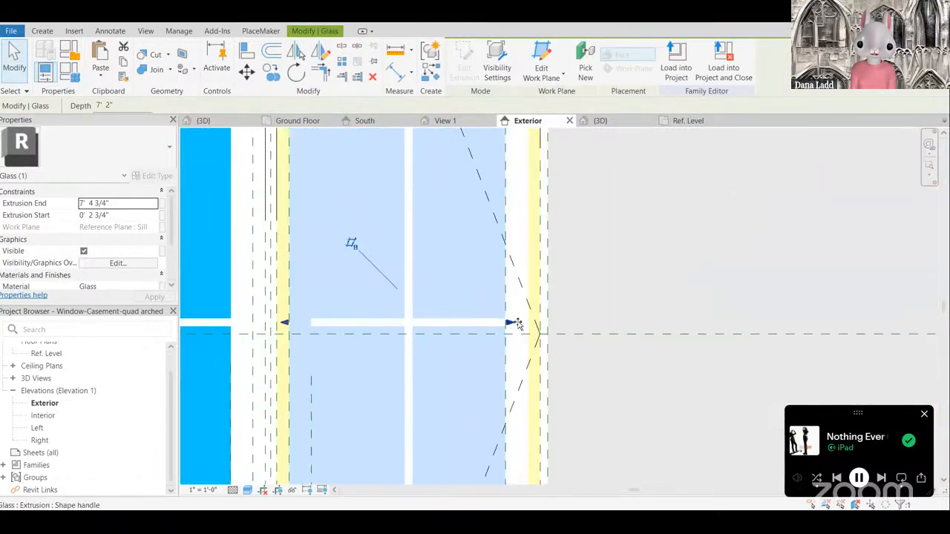
{"action": "left_click_drag", "start_coordinate": [517, 324], "coordinate": [540, 324]}
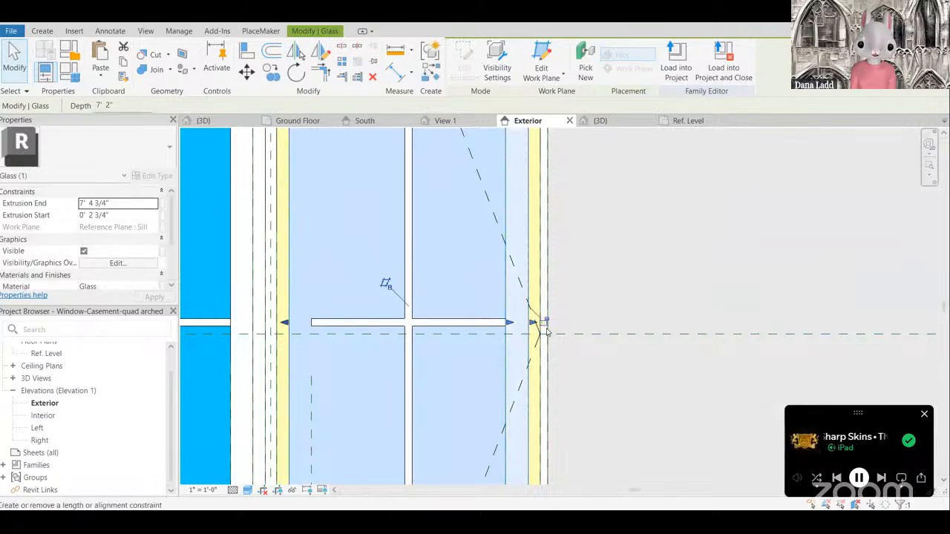
{"action": "scroll", "coordinate": [517, 354], "scroll_direction": "down", "scroll_amount": 5}
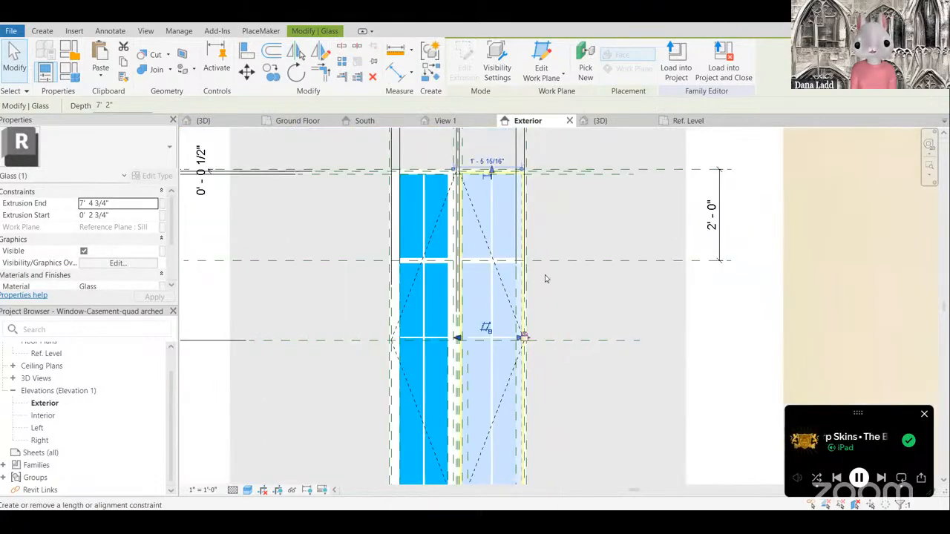
{"action": "key", "text": "Escape"}
Step: Examine the stretched right-hand glass against the muntin pattern, the outer reference plane and its 2 1/4" dimension
{"action": "scroll", "coordinate": [519, 364], "scroll_direction": "up", "scroll_amount": 5}
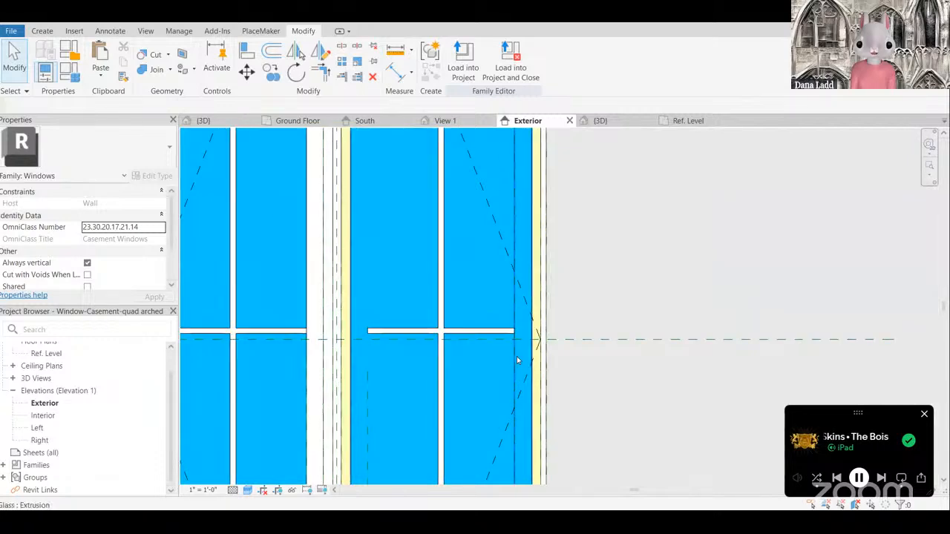
{"action": "left_click", "coordinate": [512, 360]}
{"action": "key", "text": "Escape"}
{"action": "scroll", "coordinate": [512, 356], "scroll_direction": "down", "scroll_amount": 4}
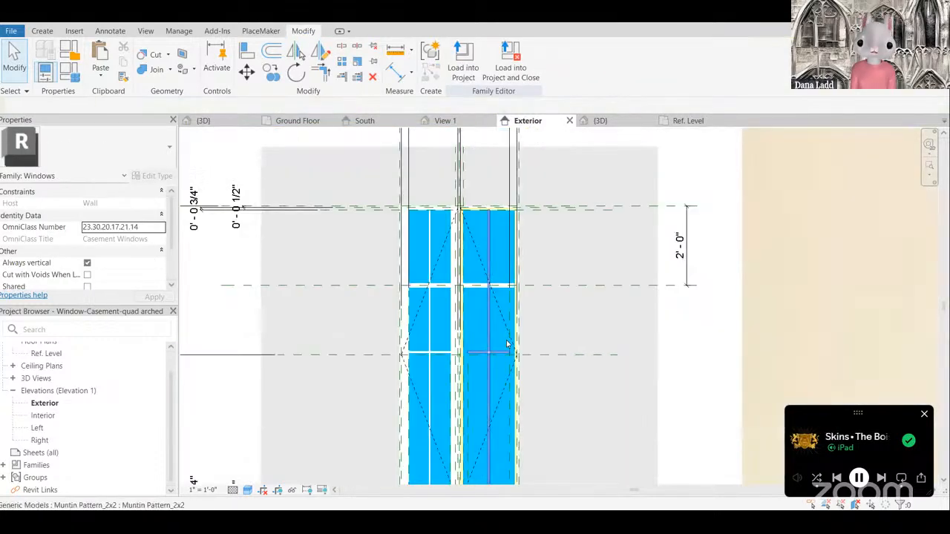
{"action": "scroll", "coordinate": [507, 345], "scroll_direction": "down", "scroll_amount": 3}
{"action": "scroll", "coordinate": [504, 267], "scroll_direction": "up", "scroll_amount": 2}
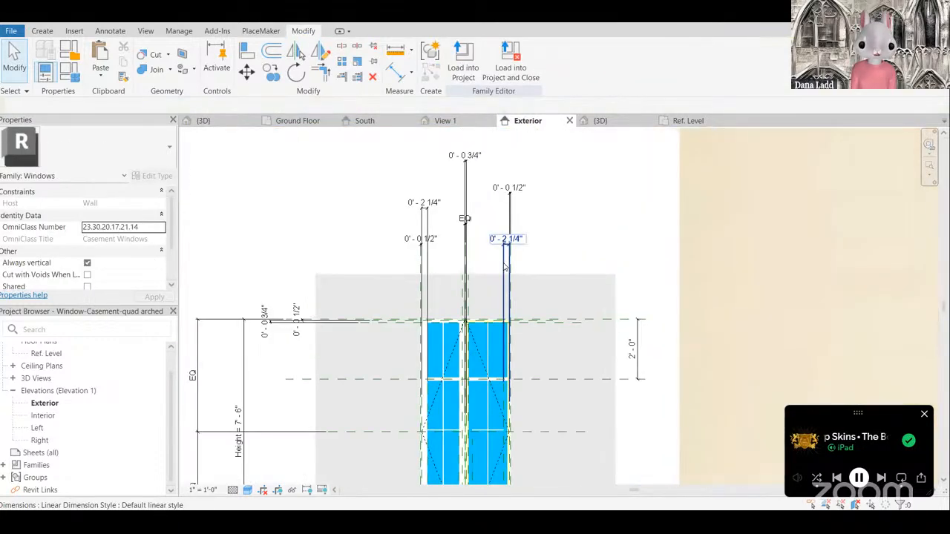
{"action": "scroll", "coordinate": [504, 267], "scroll_direction": "up", "scroll_amount": 2}
{"action": "left_click", "coordinate": [505, 267]}
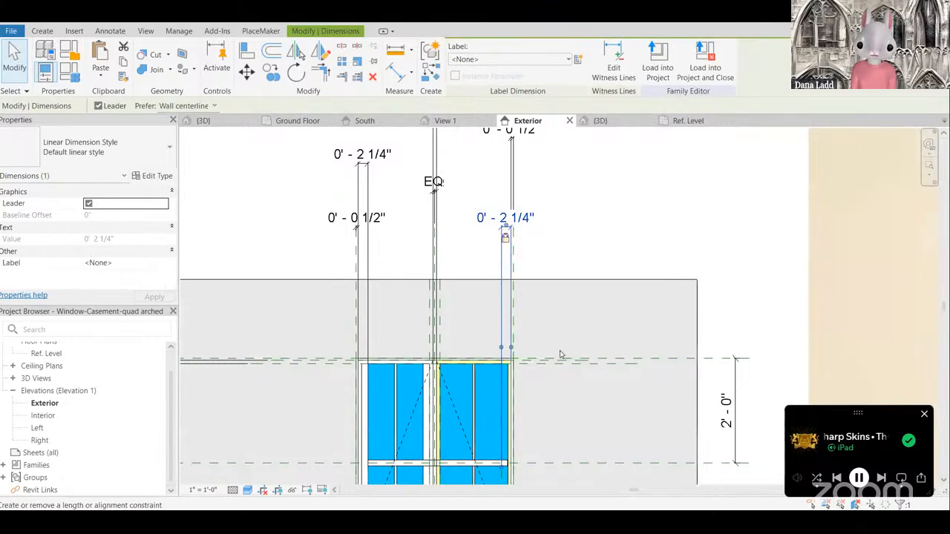
{"action": "key", "text": "Escape"}
Step: Undo the stretch of the right-hand glass
{"action": "scroll", "coordinate": [568, 282], "scroll_direction": "up", "scroll_amount": 5}
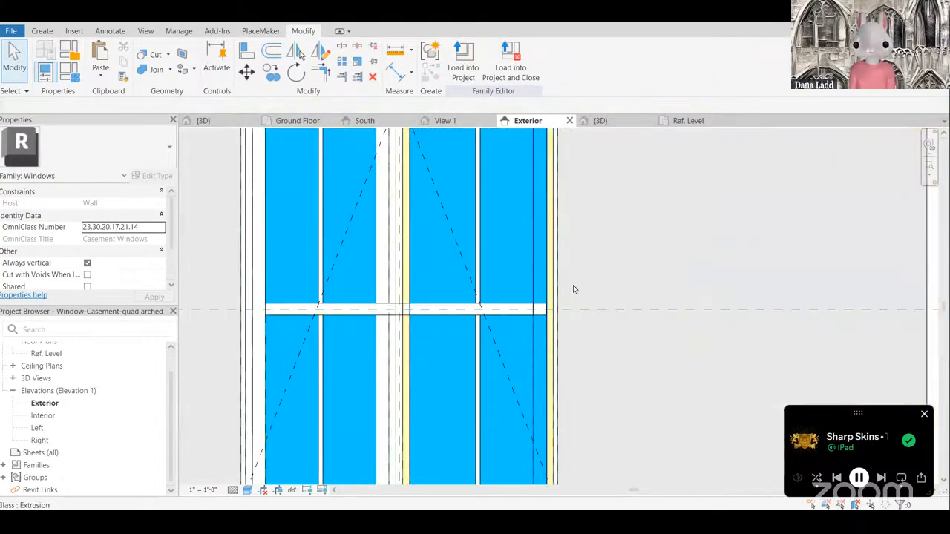
{"action": "scroll", "coordinate": [567, 282], "scroll_direction": "down", "scroll_amount": 3}
{"action": "scroll", "coordinate": [562, 275], "scroll_direction": "up", "scroll_amount": 4}
{"action": "scroll", "coordinate": [537, 314], "scroll_direction": "down", "scroll_amount": 1}
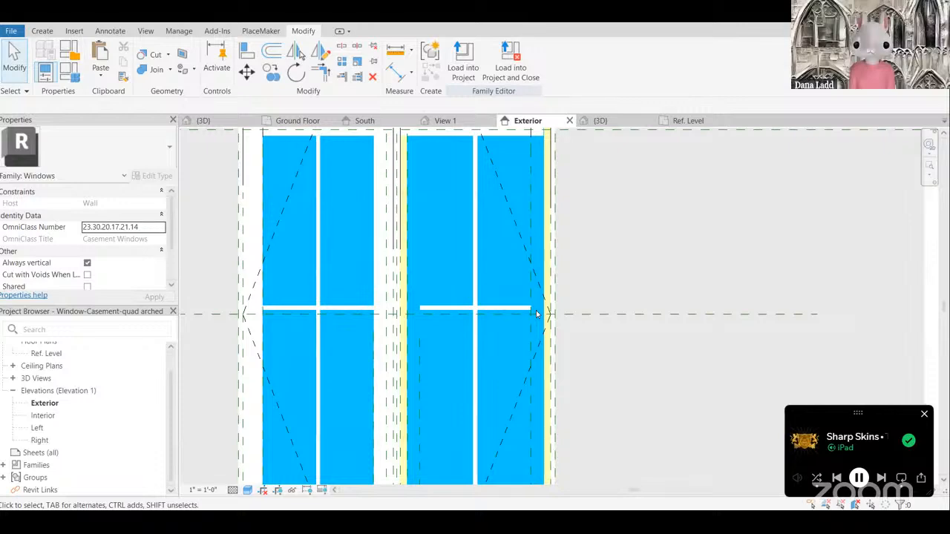
{"action": "scroll", "coordinate": [539, 320], "scroll_direction": "down", "scroll_amount": 2}
{"action": "scroll", "coordinate": [541, 339], "scroll_direction": "up", "scroll_amount": 3}
{"action": "scroll", "coordinate": [535, 273], "scroll_direction": "down", "scroll_amount": 1}
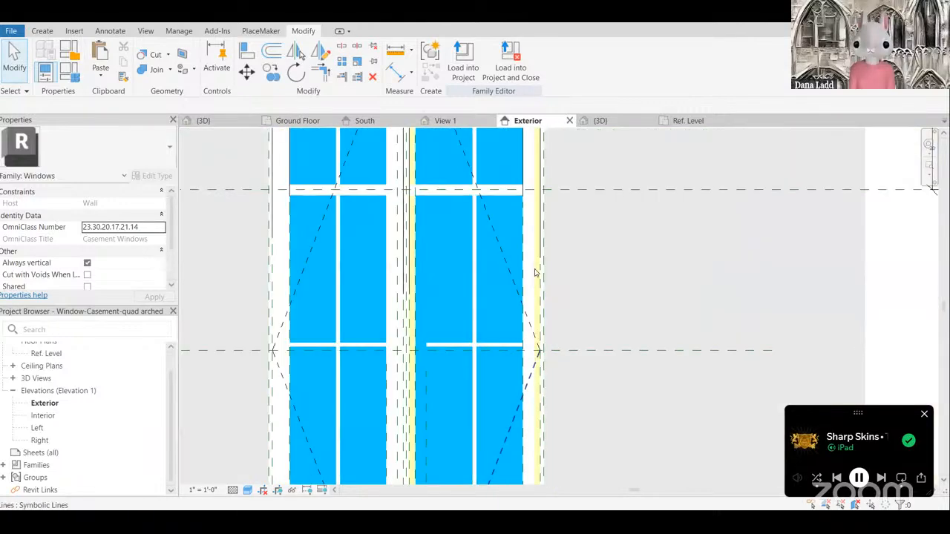
Step: Examine the two 2 1/4" dimensions above the window and trace which outer glass edges and reference planes they control
{"action": "scroll", "coordinate": [531, 284], "scroll_direction": "down", "scroll_amount": 3}
{"action": "scroll", "coordinate": [531, 263], "scroll_direction": "up", "scroll_amount": 5}
{"action": "left_click", "coordinate": [530, 258]}
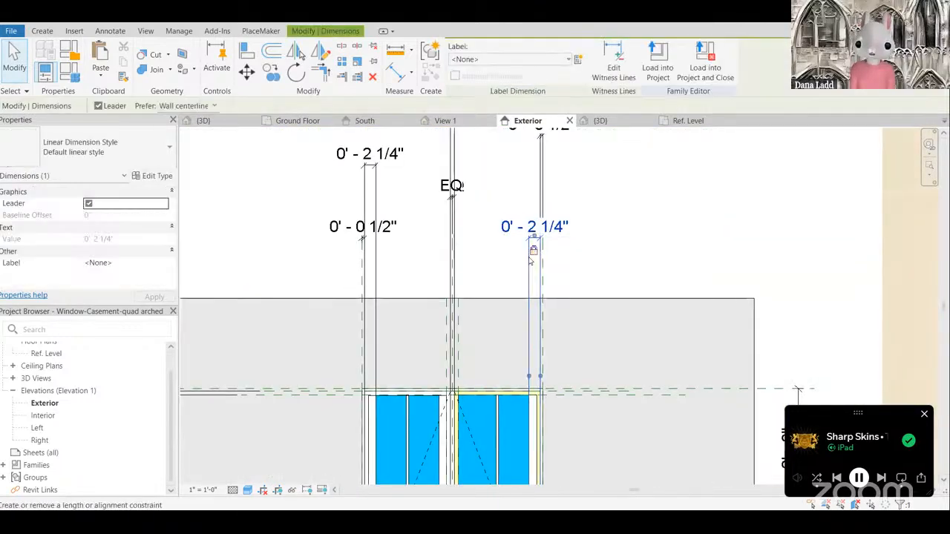
{"action": "key", "text": "Escape"}
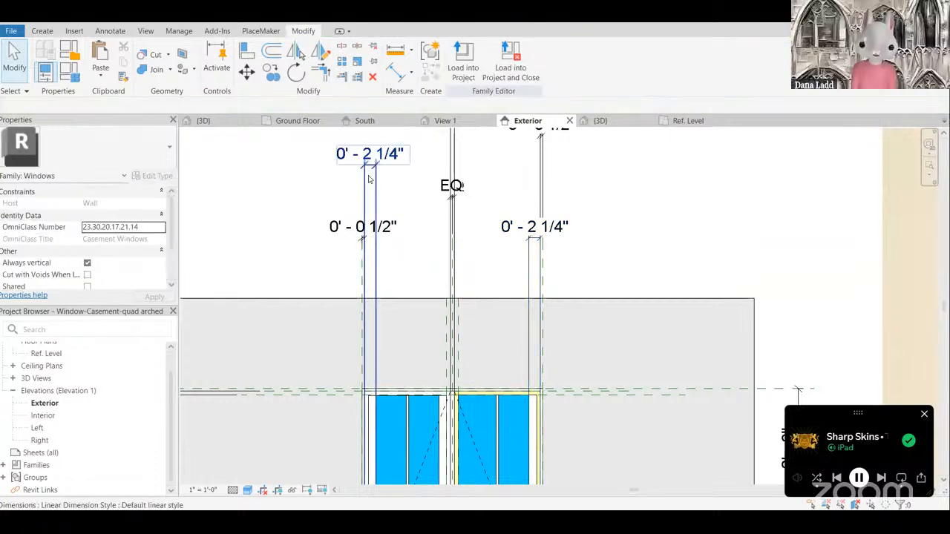
{"action": "left_click", "coordinate": [368, 175]}
{"action": "key", "text": "Escape"}
{"action": "scroll", "coordinate": [456, 242], "scroll_direction": "down", "scroll_amount": 2}
{"action": "scroll", "coordinate": [508, 241], "scroll_direction": "down", "scroll_amount": 2}
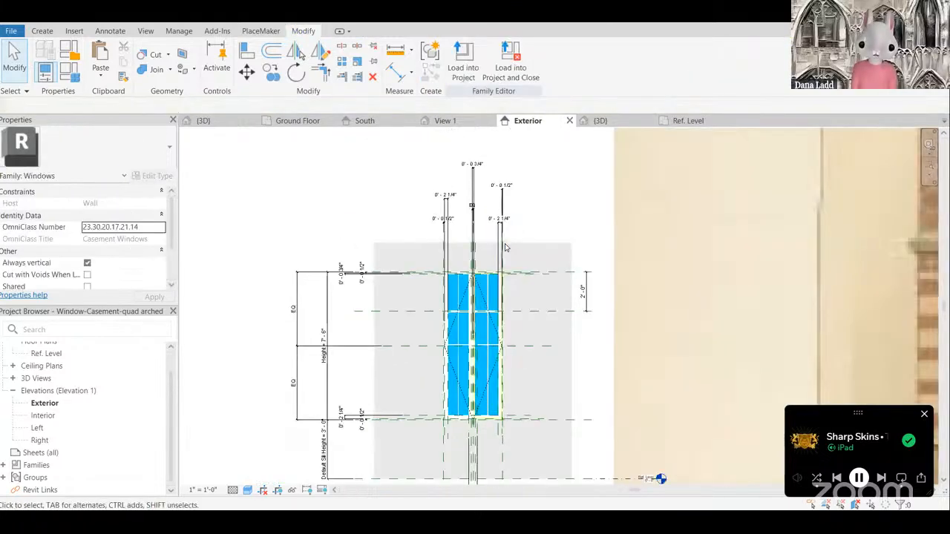
{"action": "scroll", "coordinate": [505, 215], "scroll_direction": "up", "scroll_amount": 4}
{"action": "left_click", "coordinate": [475, 270]}
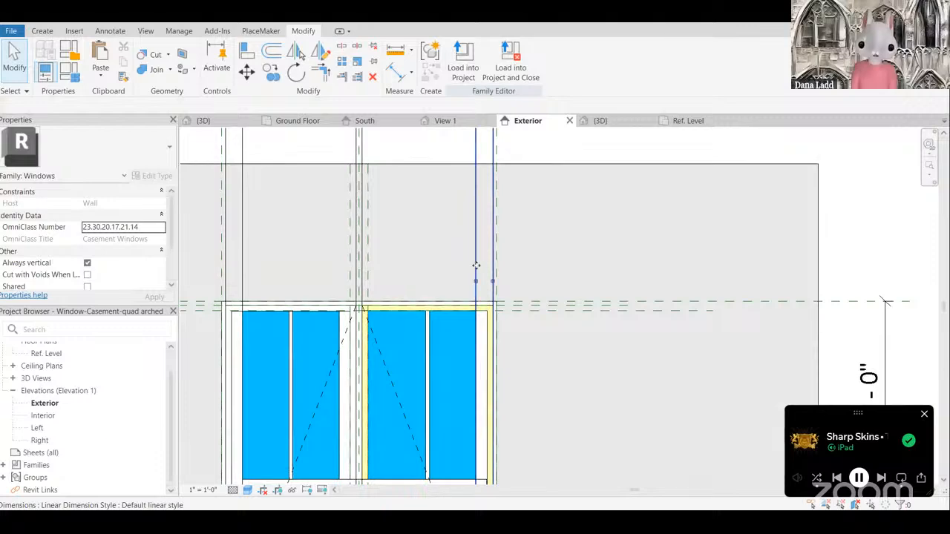
{"action": "left_click", "coordinate": [581, 250]}
{"action": "scroll", "coordinate": [583, 227], "scroll_direction": "down", "scroll_amount": 3}
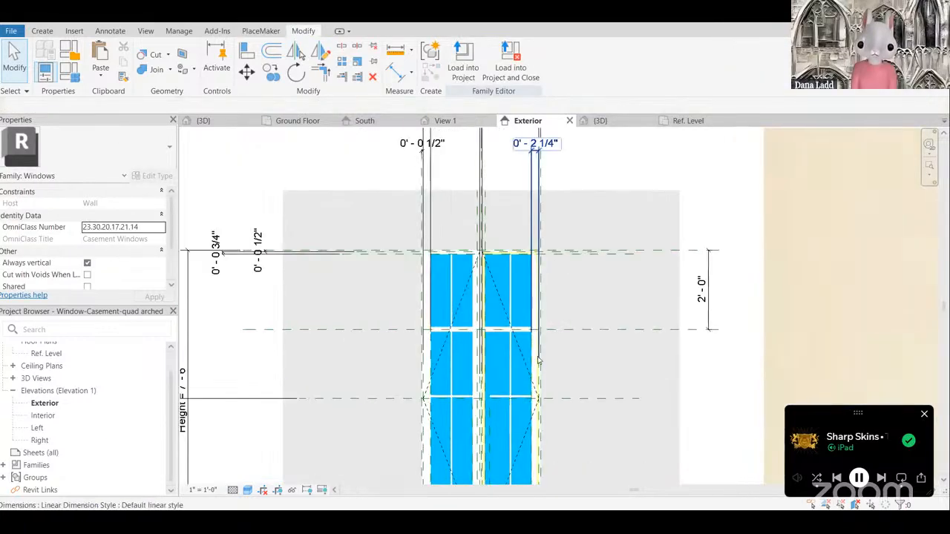
{"action": "scroll", "coordinate": [540, 293], "scroll_direction": "up", "scroll_amount": 5}
Step: Move the reference plane at the right-hand glass's outer edge to the inner edge of the sash frame
{"action": "left_click", "coordinate": [533, 313]}
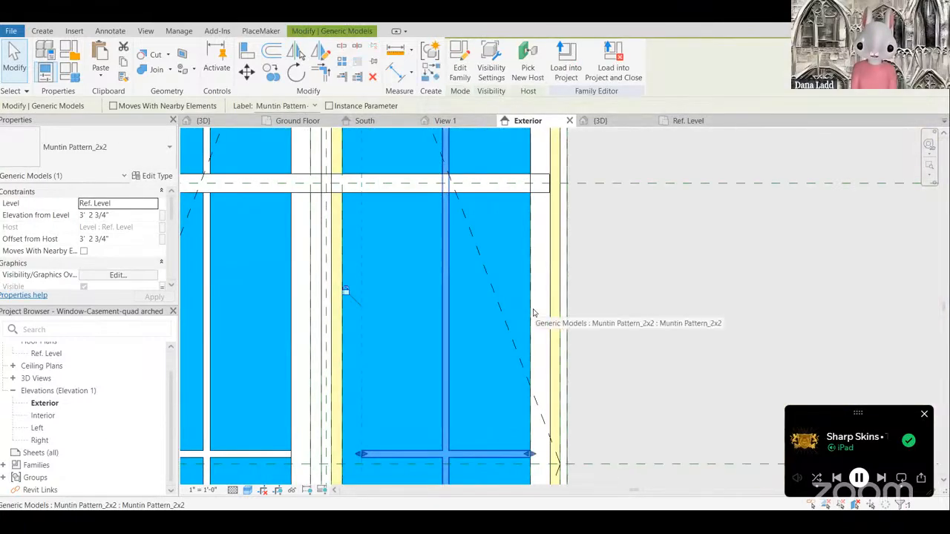
{"action": "key", "text": "Escape"}
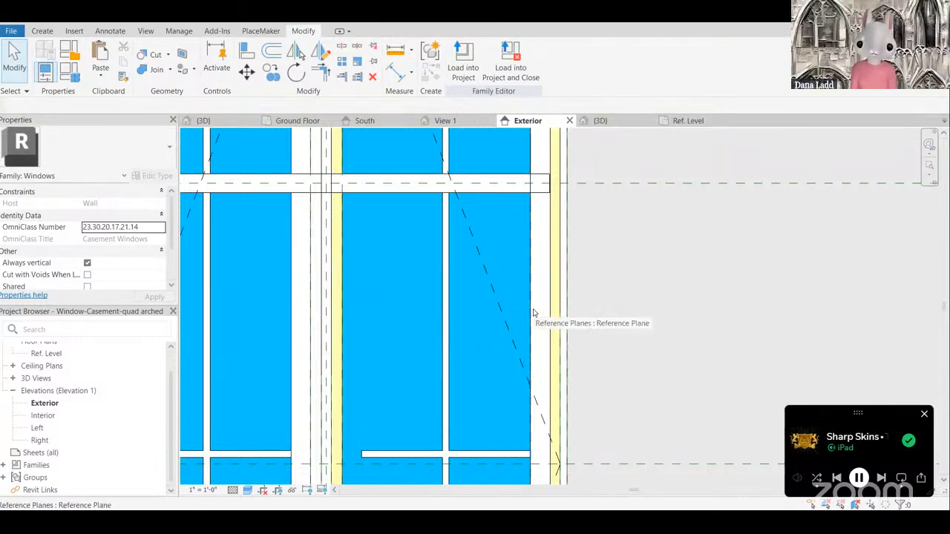
{"action": "left_click", "coordinate": [533, 312]}
{"action": "scroll", "coordinate": [549, 308], "scroll_direction": "down", "scroll_amount": 2}
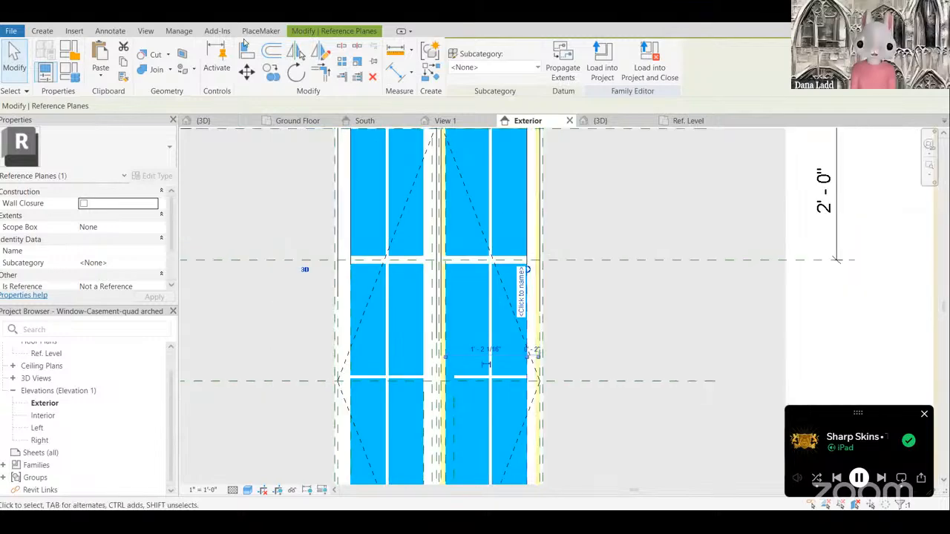
{"action": "left_click", "coordinate": [246, 71]}
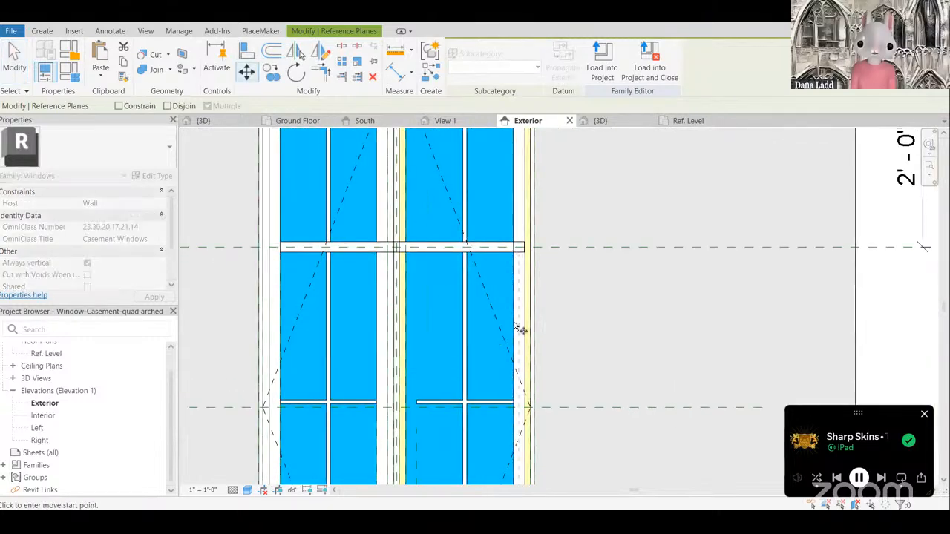
{"action": "scroll", "coordinate": [520, 325], "scroll_direction": "up", "scroll_amount": 3}
{"action": "left_click", "coordinate": [556, 312]}
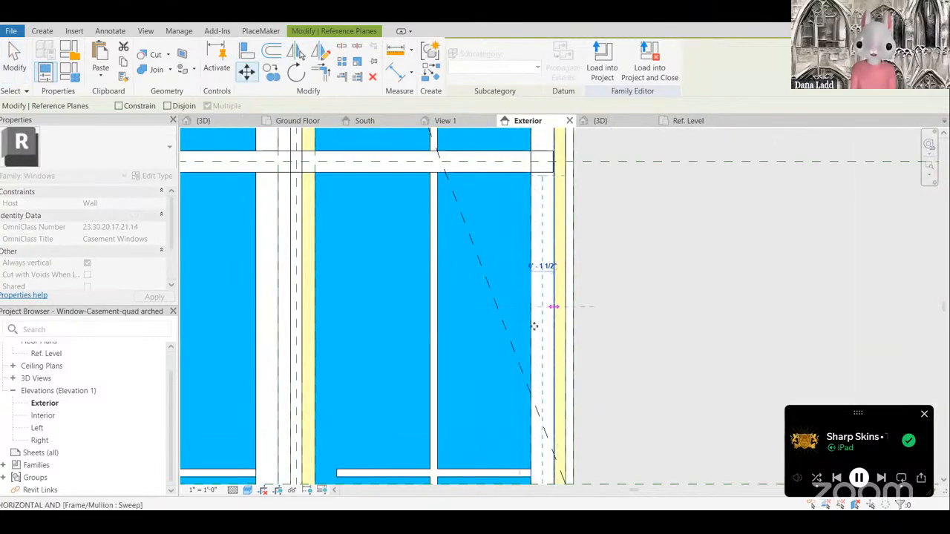
{"action": "left_click", "coordinate": [533, 325]}
{"action": "scroll", "coordinate": [536, 322], "scroll_direction": "down", "scroll_amount": 4}
{"action": "left_click", "coordinate": [568, 314]}
Step: Check the moved right-hand glass edge and trace the 2 1/4" dimension to the left-hand glass's outer reference plane
{"action": "scroll", "coordinate": [466, 340], "scroll_direction": "up", "scroll_amount": 2}
{"action": "scroll", "coordinate": [540, 326], "scroll_direction": "down", "scroll_amount": 2}
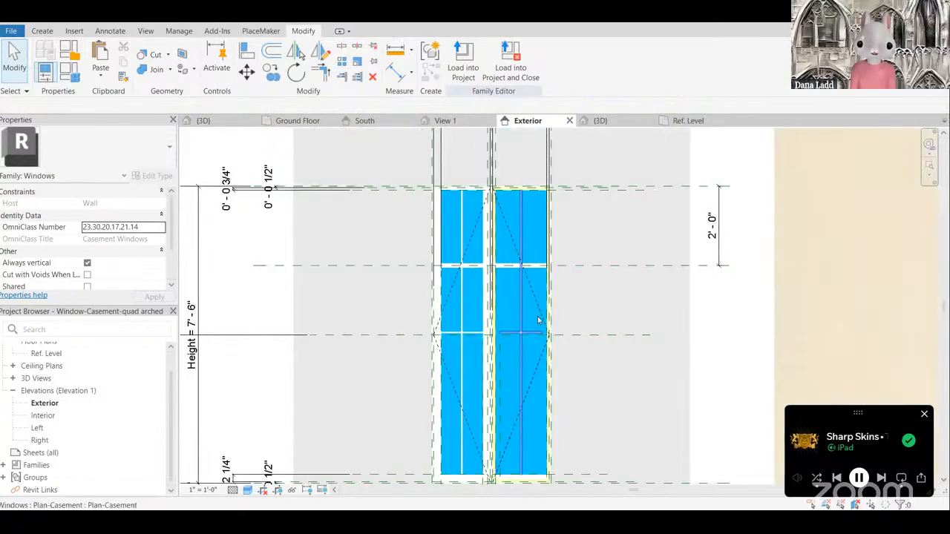
{"action": "scroll", "coordinate": [539, 319], "scroll_direction": "down", "scroll_amount": 2}
{"action": "scroll", "coordinate": [416, 226], "scroll_direction": "up", "scroll_amount": 3}
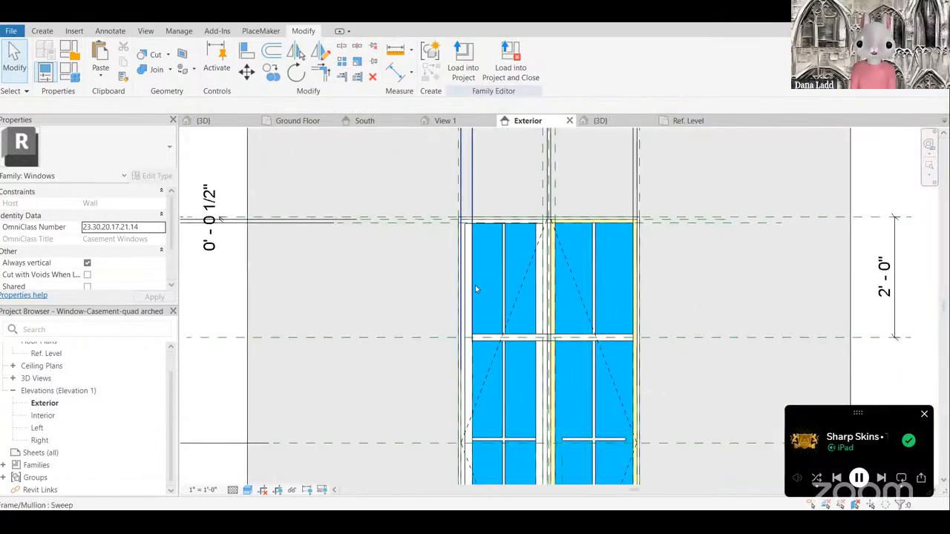
{"action": "scroll", "coordinate": [471, 223], "scroll_direction": "down", "scroll_amount": 3}
{"action": "scroll", "coordinate": [422, 316], "scroll_direction": "down", "scroll_amount": 3}
{"action": "scroll", "coordinate": [445, 205], "scroll_direction": "up", "scroll_amount": 4}
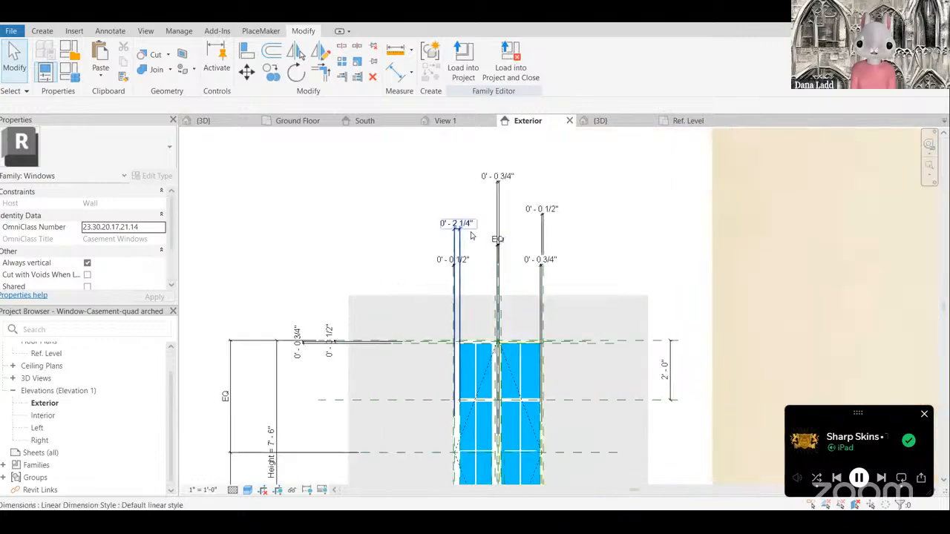
{"action": "left_click", "coordinate": [443, 205]}
{"action": "scroll", "coordinate": [443, 193], "scroll_direction": "up", "scroll_amount": 1}
{"action": "scroll", "coordinate": [443, 192], "scroll_direction": "down", "scroll_amount": 3}
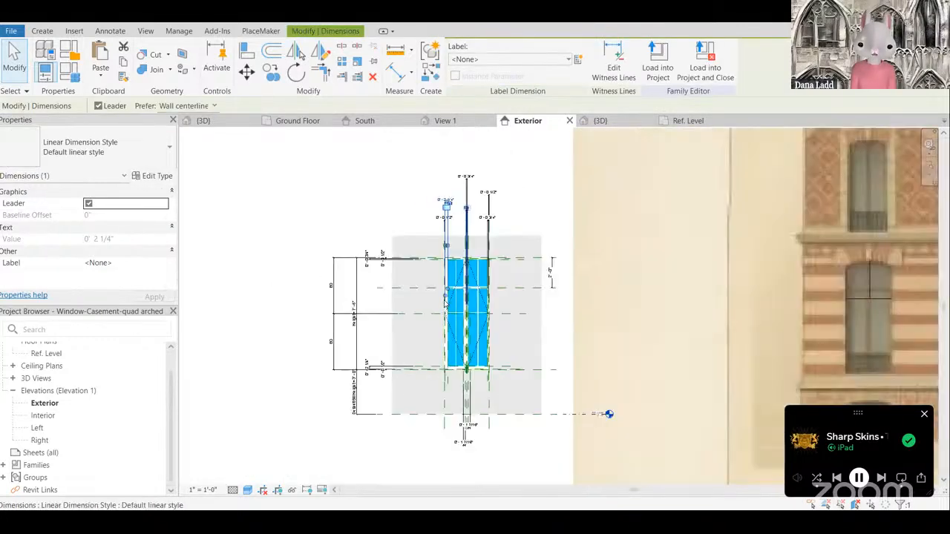
{"action": "scroll", "coordinate": [448, 306], "scroll_direction": "up", "scroll_amount": 6}
{"action": "key", "text": "Escape"}
{"action": "scroll", "coordinate": [447, 317], "scroll_direction": "up", "scroll_amount": 2}
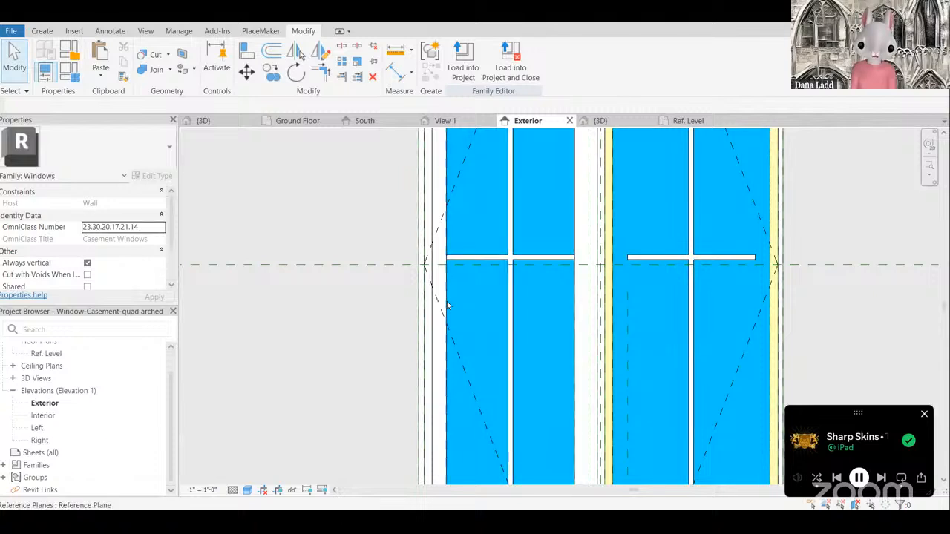
Step: Move the reference plane at the left-hand glass's outer edge to the inner edge of its sash frame
{"action": "left_click", "coordinate": [446, 301]}
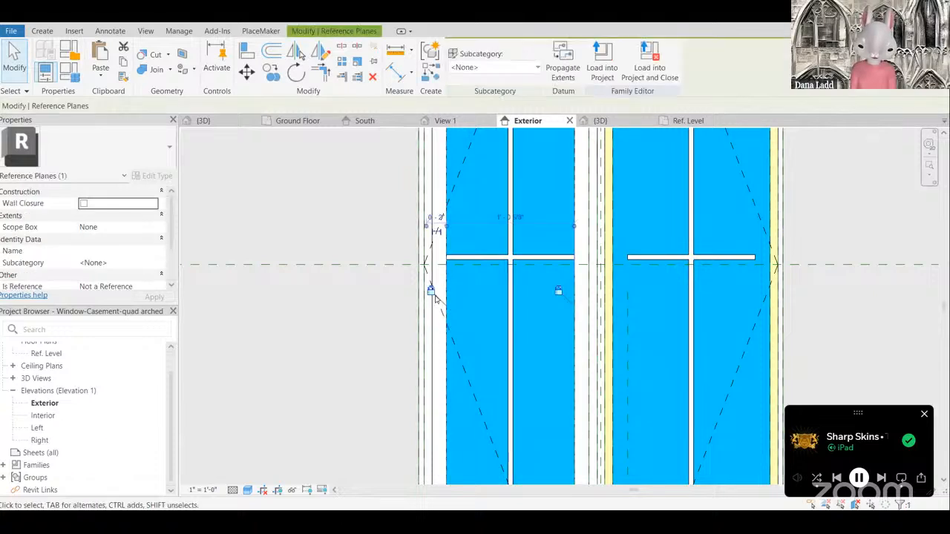
{"action": "scroll", "coordinate": [464, 349], "scroll_direction": "up", "scroll_amount": 2}
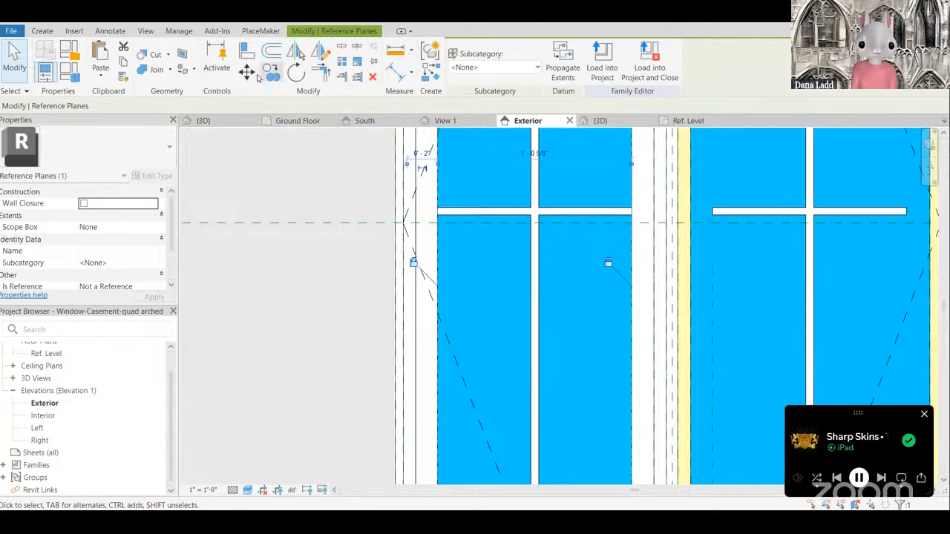
{"action": "left_click", "coordinate": [417, 250]}
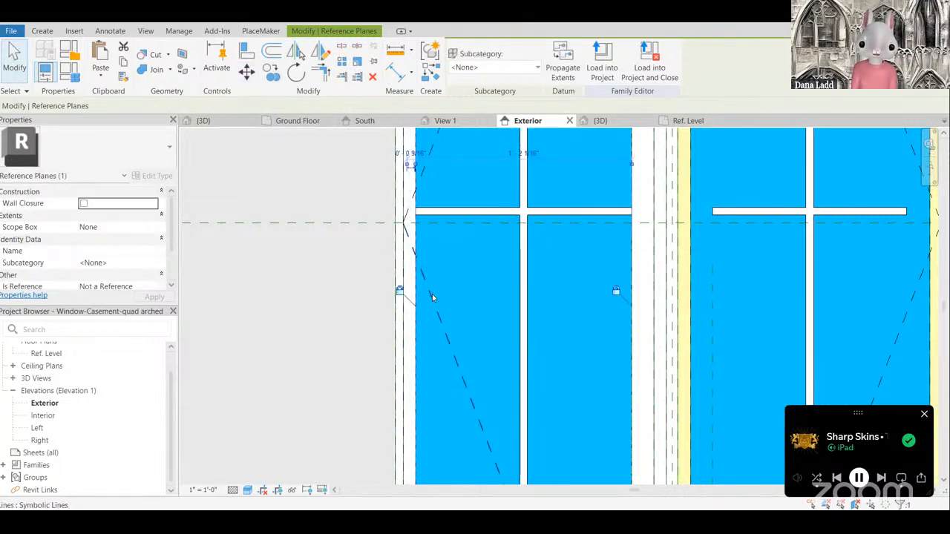
{"action": "scroll", "coordinate": [435, 293], "scroll_direction": "down", "scroll_amount": 3}
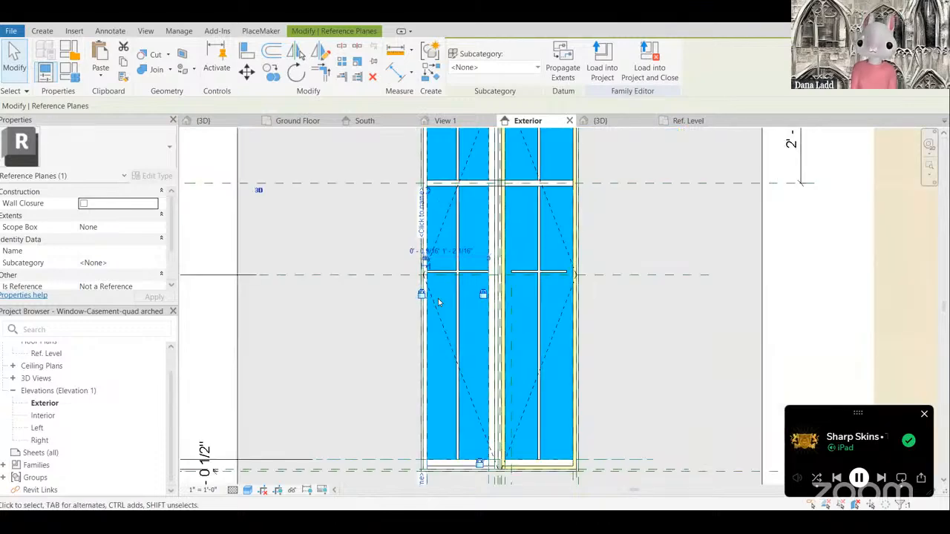
{"action": "scroll", "coordinate": [620, 290], "scroll_direction": "up", "scroll_amount": 3}
{"action": "left_click", "coordinate": [615, 287]}
{"action": "scroll", "coordinate": [471, 218], "scroll_direction": "down", "scroll_amount": 2}
{"action": "middle_click_drag", "start_coordinate": [456, 291], "coordinate": [510, 318]}
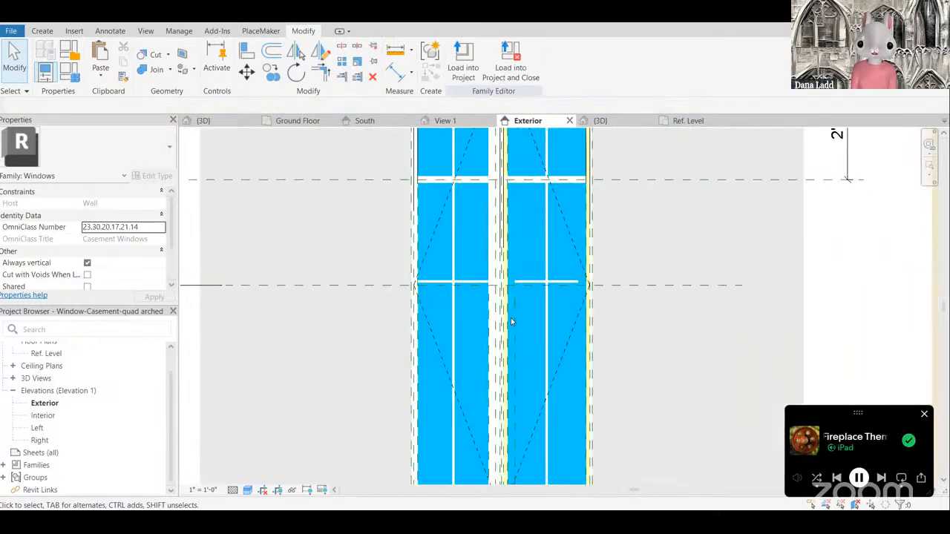
{"action": "scroll", "coordinate": [532, 286], "scroll_direction": "up", "scroll_amount": 3}
{"action": "scroll", "coordinate": [532, 285], "scroll_direction": "up", "scroll_amount": 2}
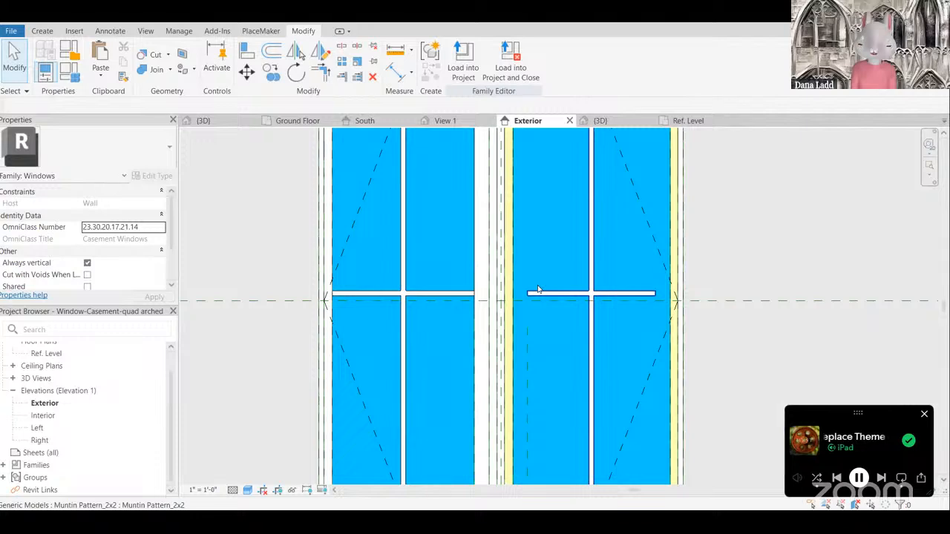
Step: Stretch the left sash's glass extrusion so its inner edge reaches the centre mullion
{"action": "scroll", "coordinate": [479, 301], "scroll_direction": "up", "scroll_amount": 2}
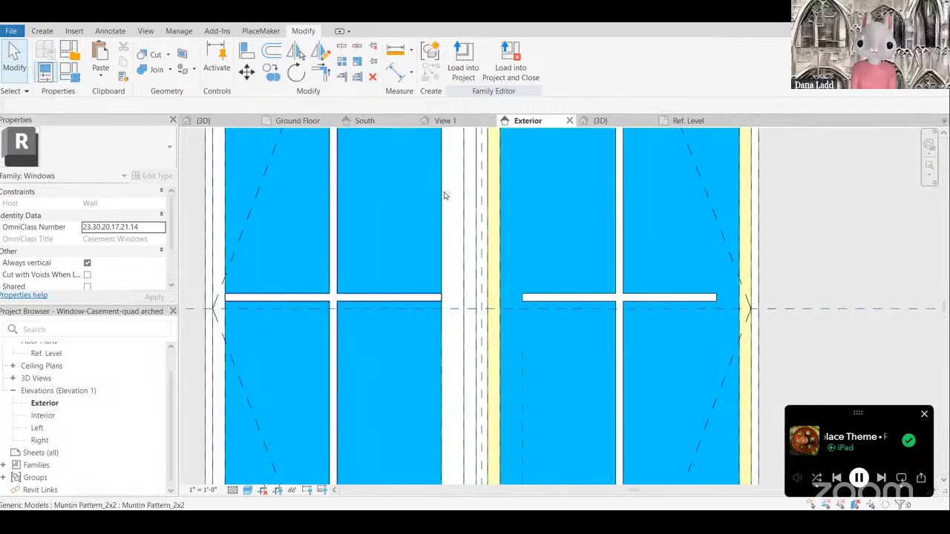
{"action": "scroll", "coordinate": [444, 267], "scroll_direction": "down", "scroll_amount": 4}
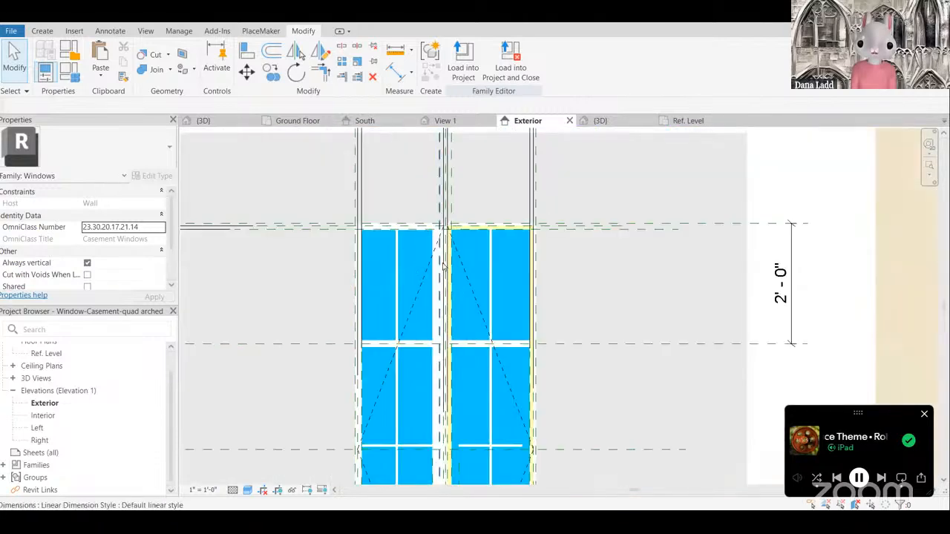
{"action": "scroll", "coordinate": [443, 266], "scroll_direction": "up", "scroll_amount": 2}
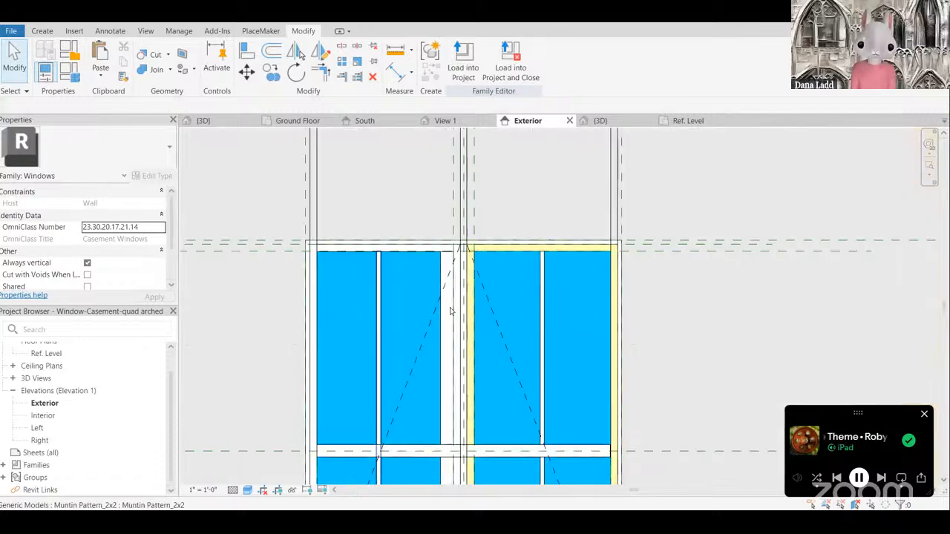
{"action": "left_click", "coordinate": [449, 293]}
{"action": "scroll", "coordinate": [451, 314], "scroll_direction": "down", "scroll_amount": 4}
{"action": "scroll", "coordinate": [451, 315], "scroll_direction": "up", "scroll_amount": 5}
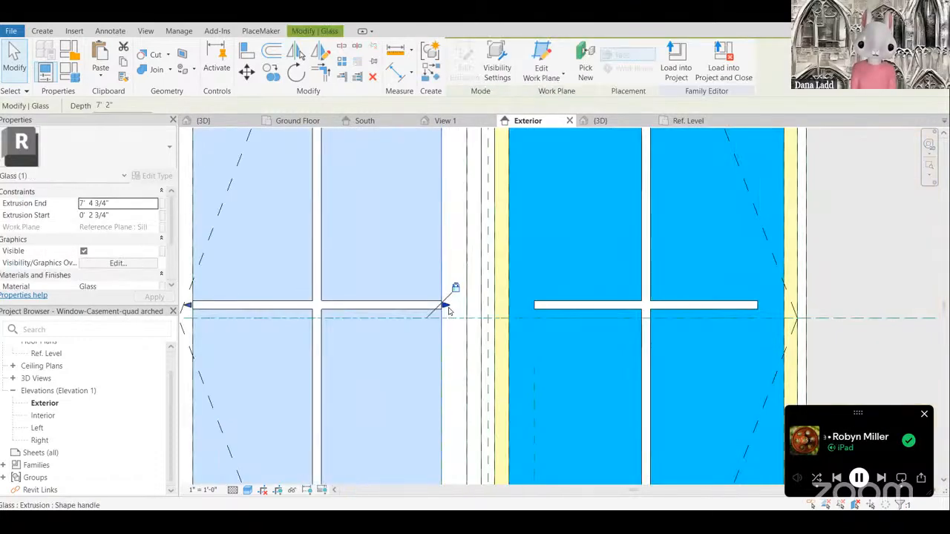
{"action": "left_click_drag", "start_coordinate": [466, 310], "coordinate": [467, 315]}
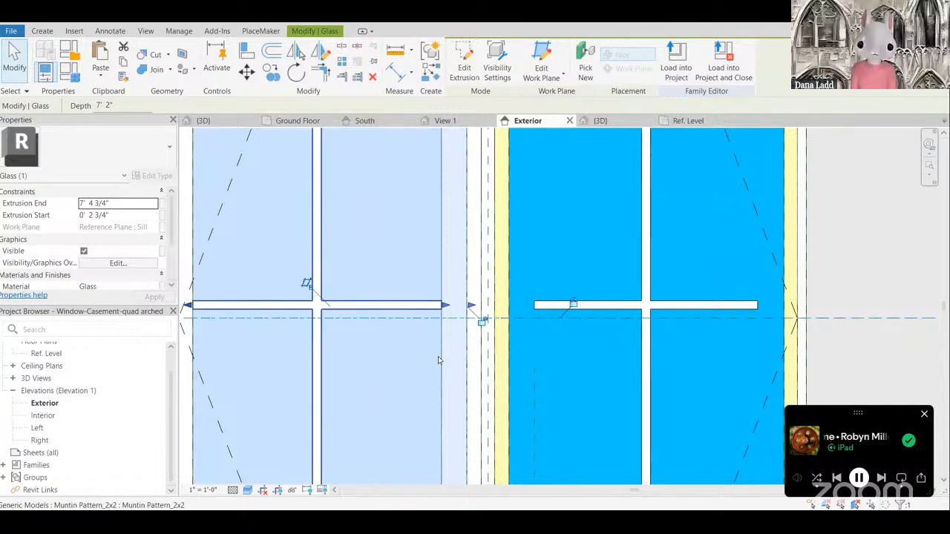
{"action": "scroll", "coordinate": [447, 354], "scroll_direction": "down", "scroll_amount": 2}
{"action": "left_click", "coordinate": [465, 336]}
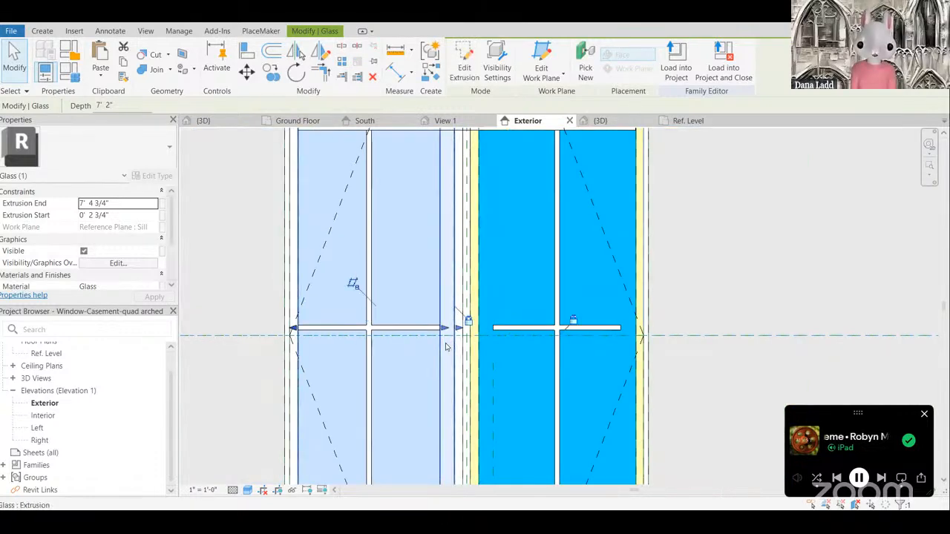
{"action": "scroll", "coordinate": [448, 356], "scroll_direction": "down", "scroll_amount": 2}
{"action": "key", "text": "Escape"}
Step: Inspect the glass and horizontal muntins of both sashes around the centre mullion
{"action": "scroll", "coordinate": [439, 317], "scroll_direction": "up", "scroll_amount": 2}
{"action": "scroll", "coordinate": [446, 313], "scroll_direction": "down", "scroll_amount": 3}
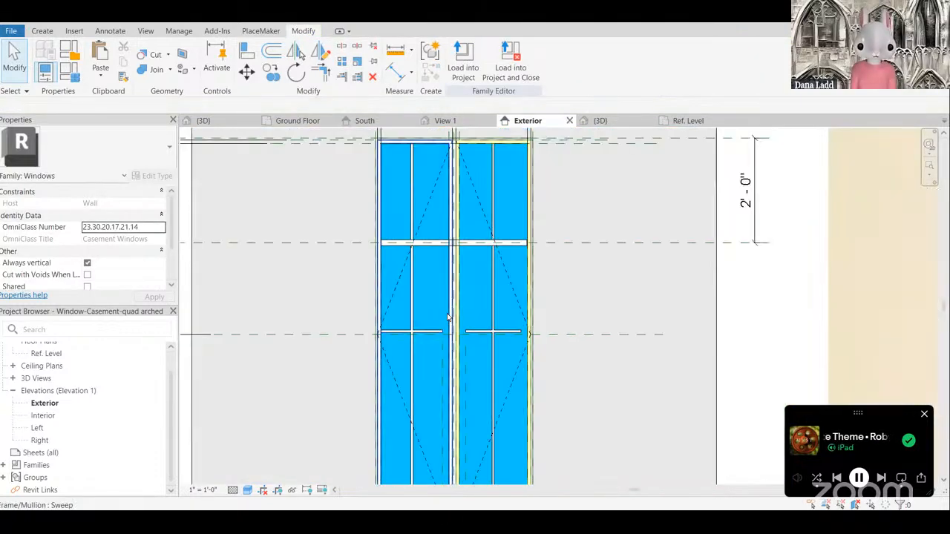
{"action": "scroll", "coordinate": [448, 326], "scroll_direction": "down", "scroll_amount": 2}
{"action": "scroll", "coordinate": [439, 344], "scroll_direction": "up", "scroll_amount": 3}
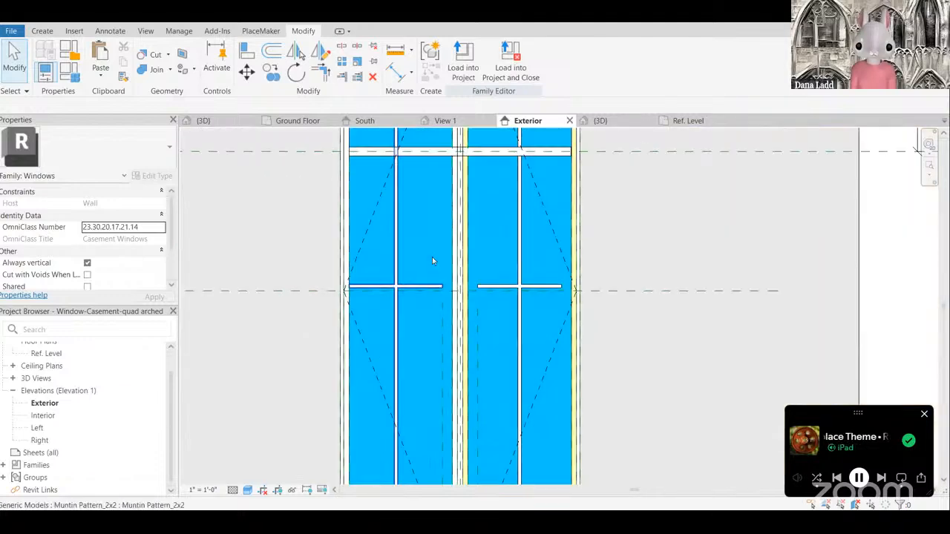
{"action": "left_click", "coordinate": [434, 255]}
{"action": "key", "text": "Escape"}
{"action": "scroll", "coordinate": [439, 256], "scroll_direction": "down", "scroll_amount": 3}
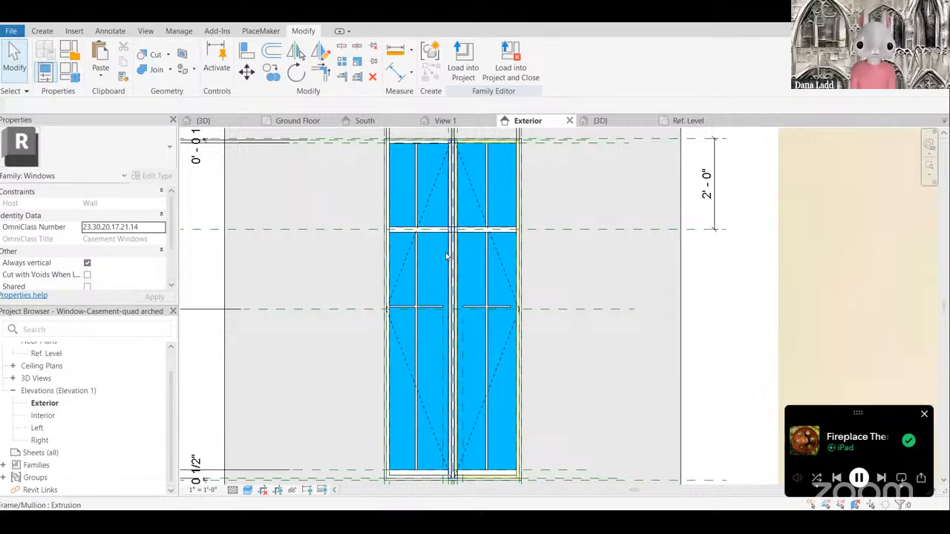
{"action": "left_click", "coordinate": [563, 289]}
{"action": "key", "text": "Escape"}
{"action": "scroll", "coordinate": [424, 337], "scroll_direction": "up", "scroll_amount": 2}
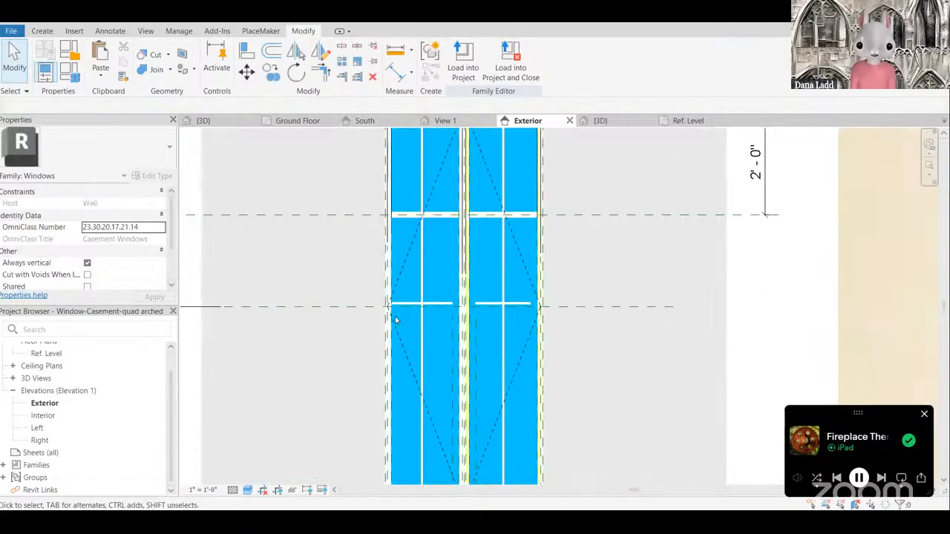
{"action": "left_click", "coordinate": [478, 307]}
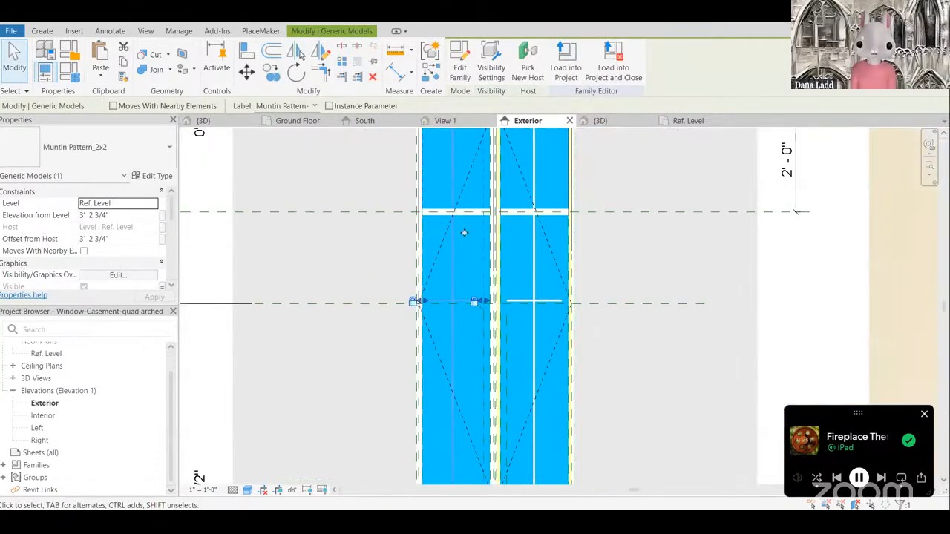
{"action": "scroll", "coordinate": [458, 211], "scroll_direction": "down", "scroll_amount": 3}
{"action": "scroll", "coordinate": [460, 213], "scroll_direction": "up", "scroll_amount": 7}
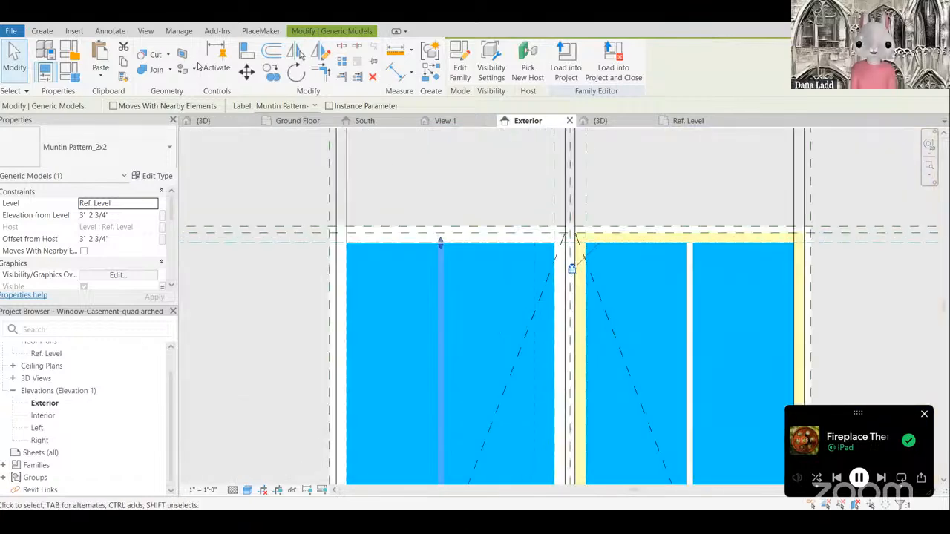
{"action": "key", "text": "m"}
{"action": "key", "text": "v"}
{"action": "scroll", "coordinate": [452, 245], "scroll_direction": "up", "scroll_amount": 2}
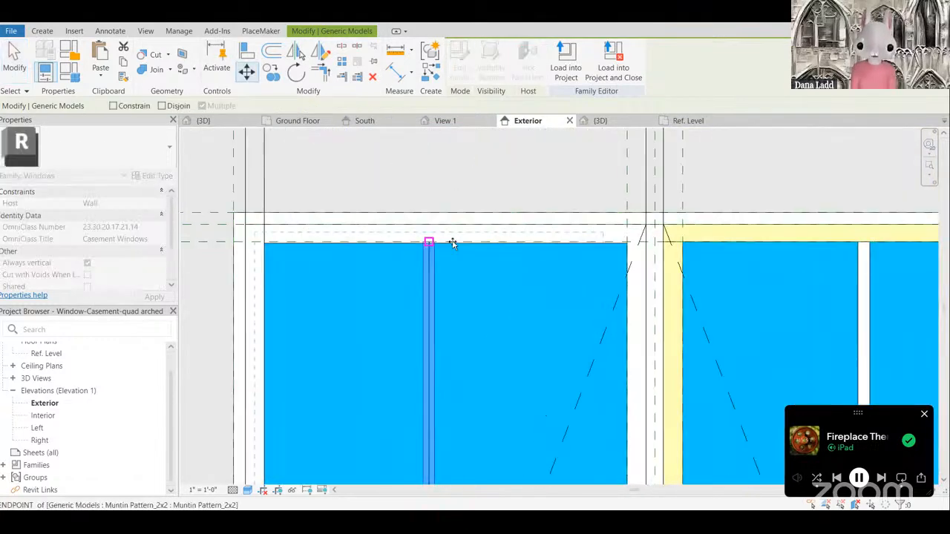
{"action": "left_click", "coordinate": [454, 243]}
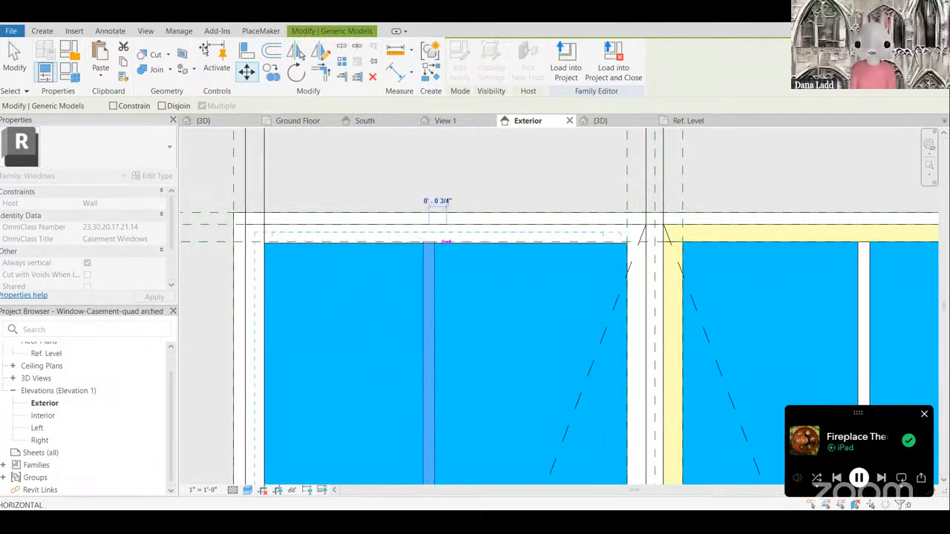
{"action": "key", "text": "Escape"}
{"action": "key", "text": "Escape"}
Step: Draw a horizontal model line about 1'-3 1/2" long across the upper glass of the left sash
{"action": "left_click", "coordinate": [43, 31]}
{"action": "left_click", "coordinate": [269, 67]}
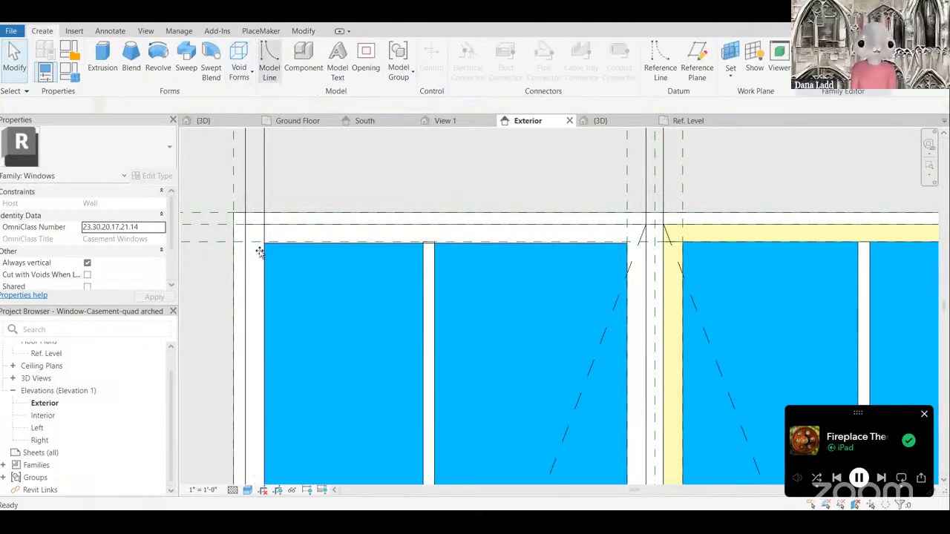
{"action": "left_click", "coordinate": [394, 285]}
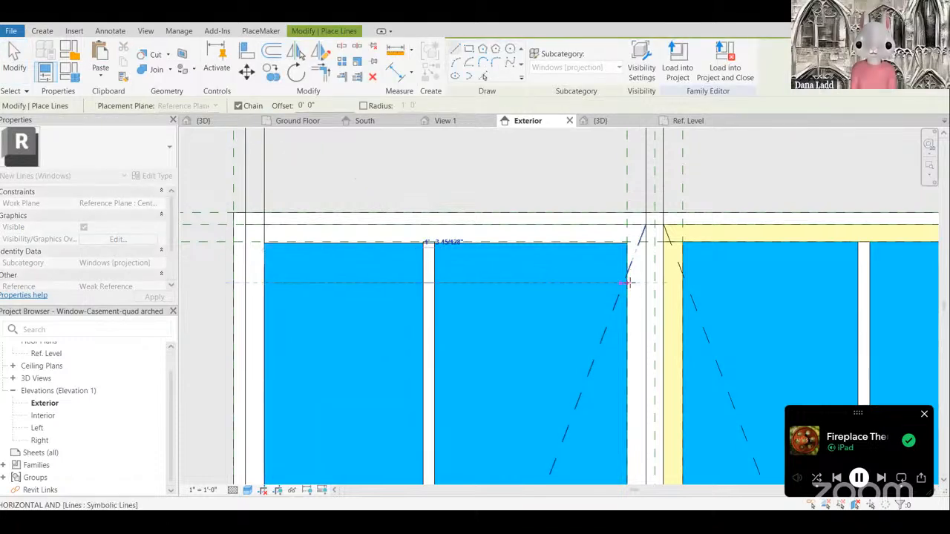
{"action": "key", "text": "Escape"}
{"action": "key", "text": "Escape"}
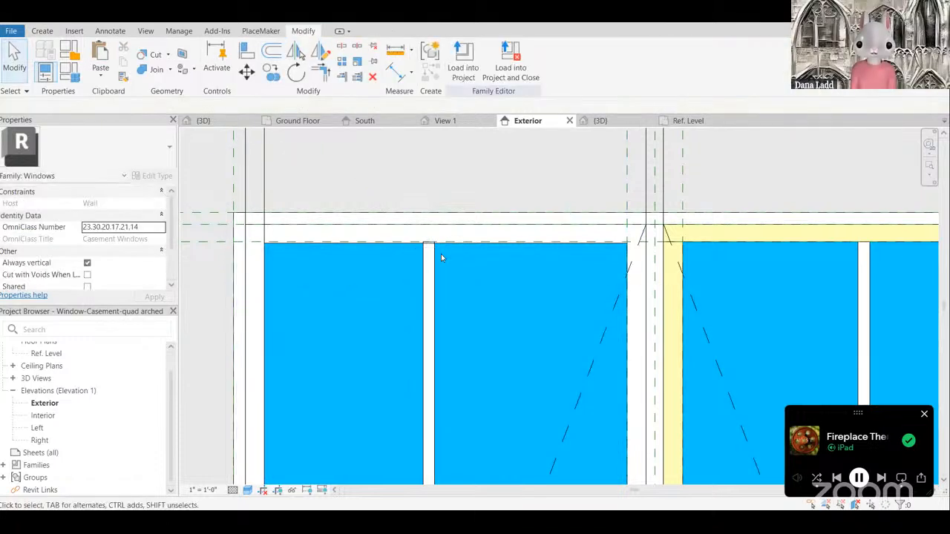
Step: Switch the view to wireframe and move the left muntin pattern sideways into line with the model line's midpoint, removing the violated constraints
{"action": "left_click", "coordinate": [430, 275]}
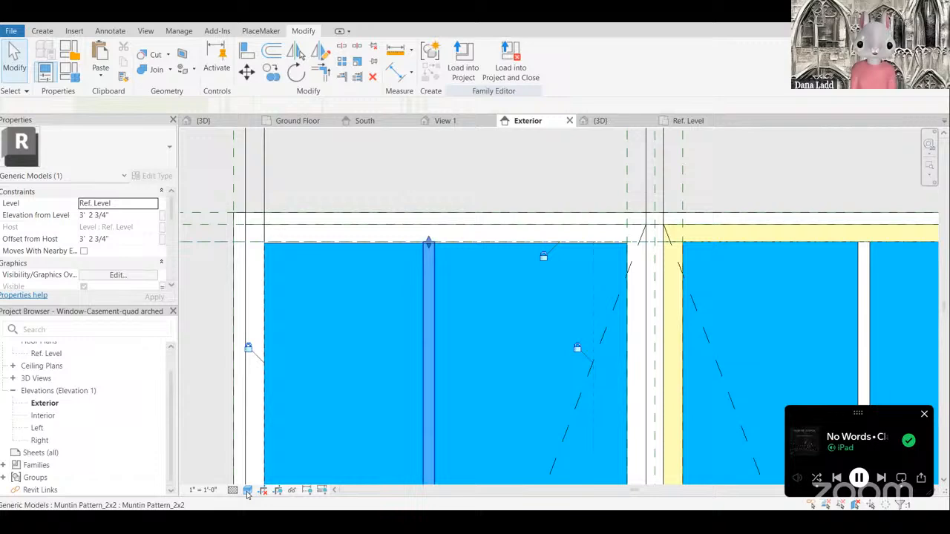
{"action": "left_click", "coordinate": [272, 412]}
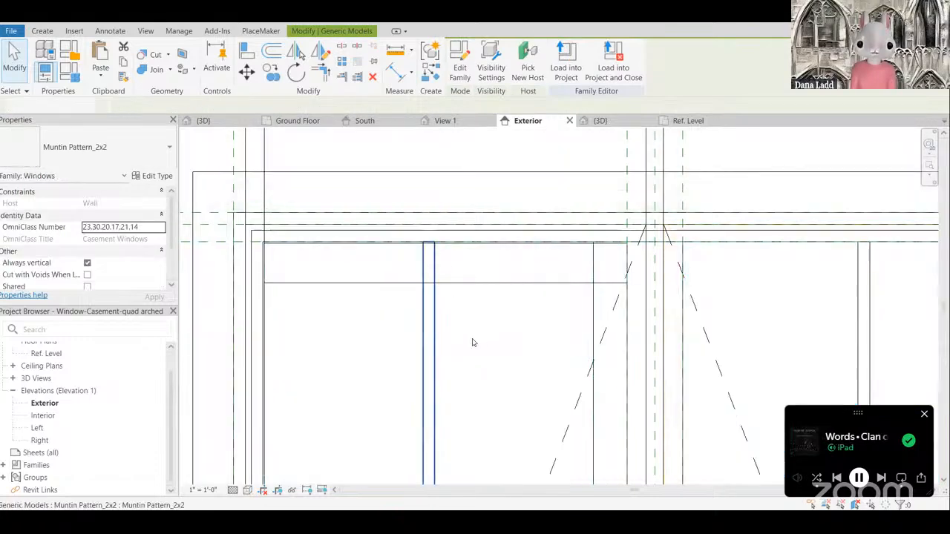
{"action": "left_click", "coordinate": [432, 330]}
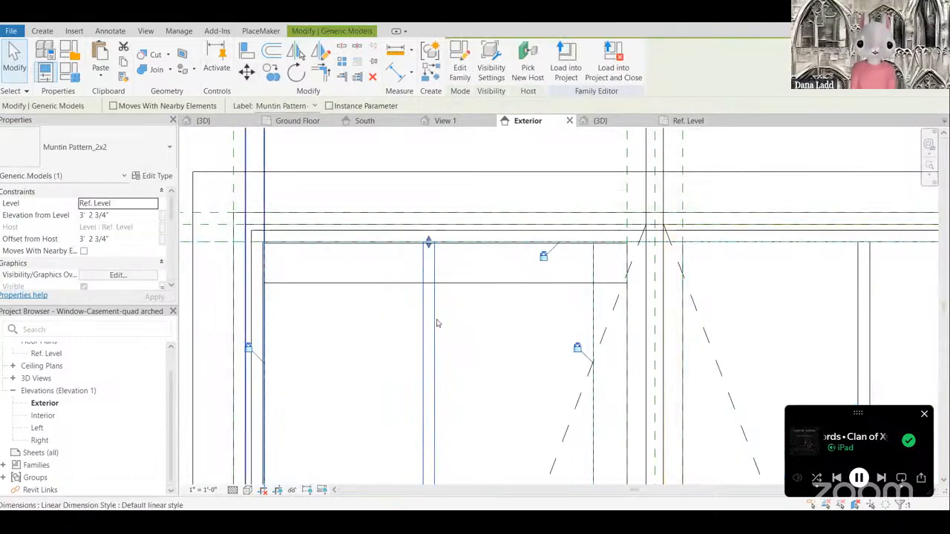
{"action": "key", "text": "m"}
{"action": "key", "text": "v"}
{"action": "left_click", "coordinate": [429, 242]}
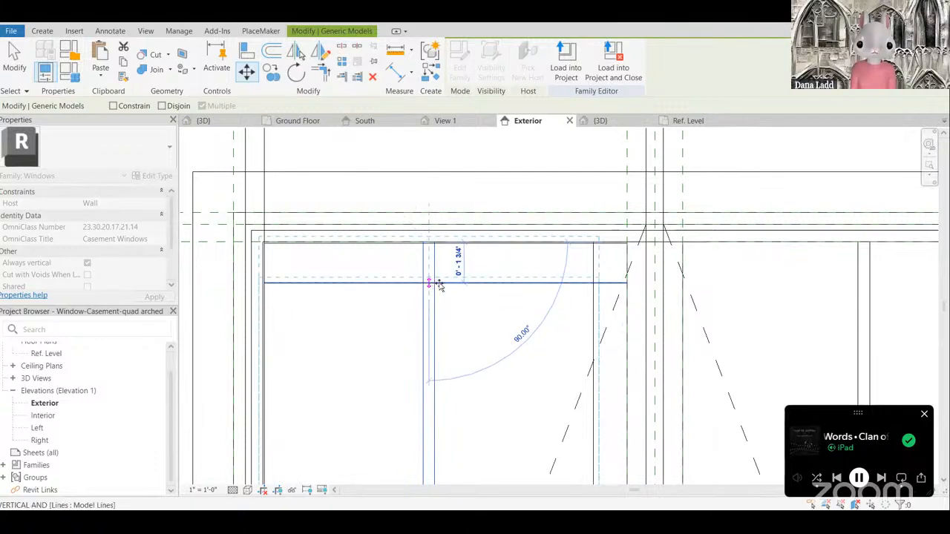
{"action": "left_click", "coordinate": [445, 242]}
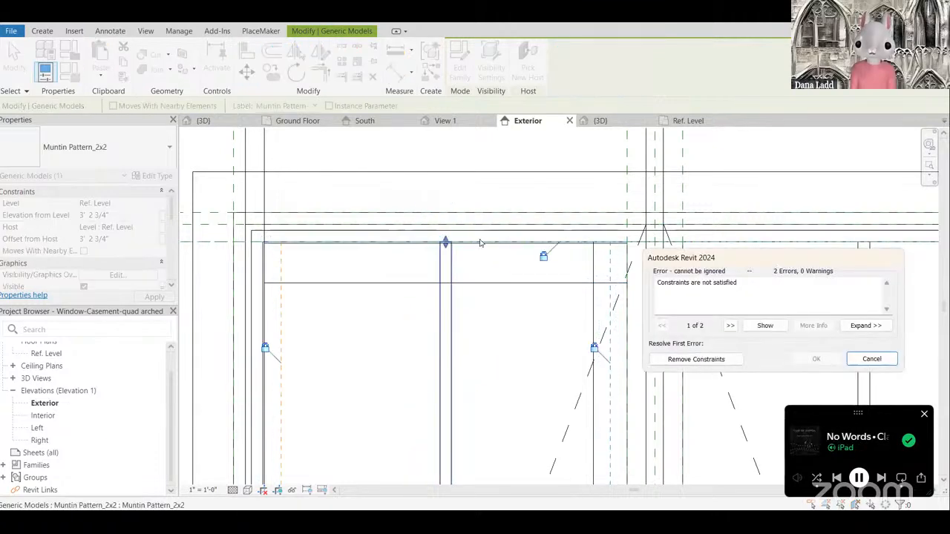
{"action": "left_click", "coordinate": [696, 360]}
Step: Delete the horizontal helper model line across the left sash's glass
{"action": "key", "text": "Escape"}
{"action": "scroll", "coordinate": [425, 240], "scroll_direction": "down", "scroll_amount": 5}
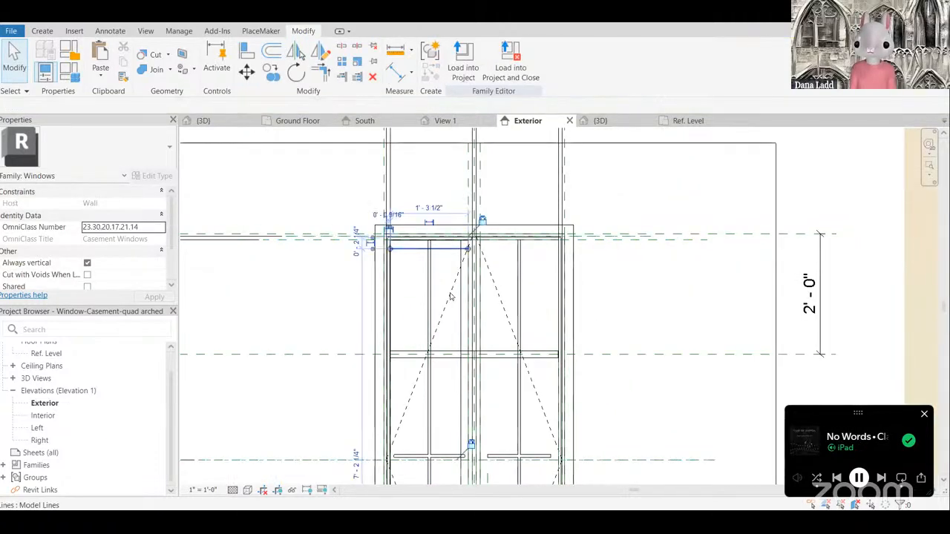
{"action": "key", "text": "Delete"}
Step: Pull the left glass extrusion's remaining inner edge to the reference plane beside the centre mullion
{"action": "scroll", "coordinate": [448, 282], "scroll_direction": "up", "scroll_amount": 2}
{"action": "left_click", "coordinate": [447, 283]}
{"action": "scroll", "coordinate": [490, 297], "scroll_direction": "down", "scroll_amount": 3}
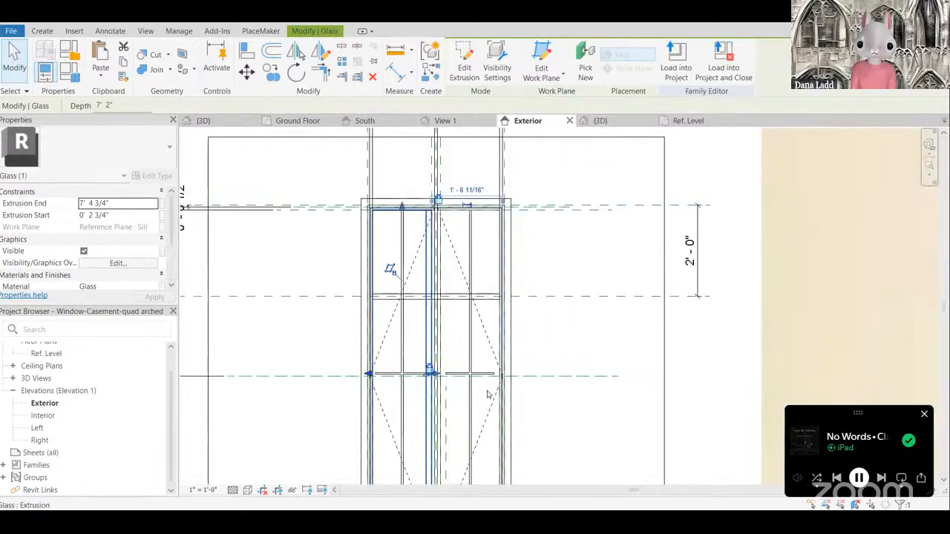
{"action": "scroll", "coordinate": [410, 384], "scroll_direction": "up", "scroll_amount": 5}
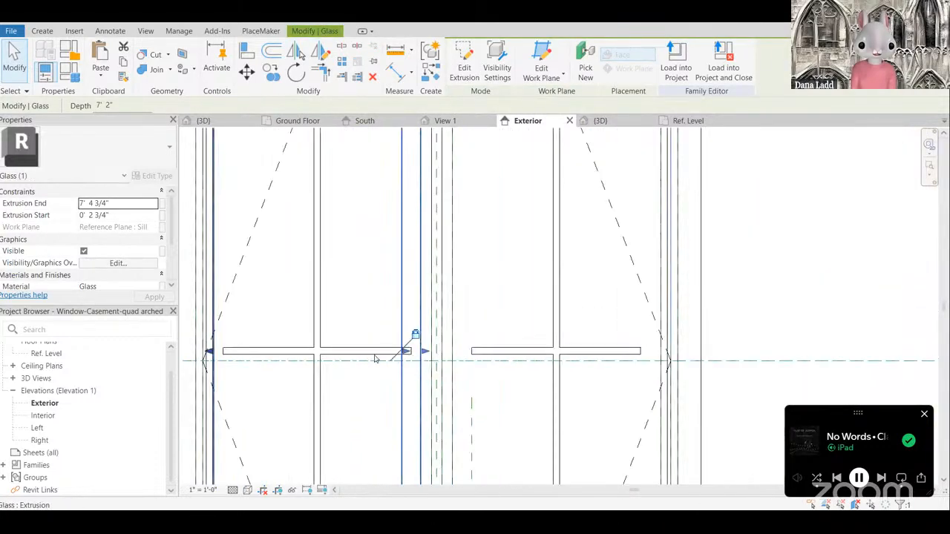
{"action": "scroll", "coordinate": [393, 356], "scroll_direction": "up", "scroll_amount": 4}
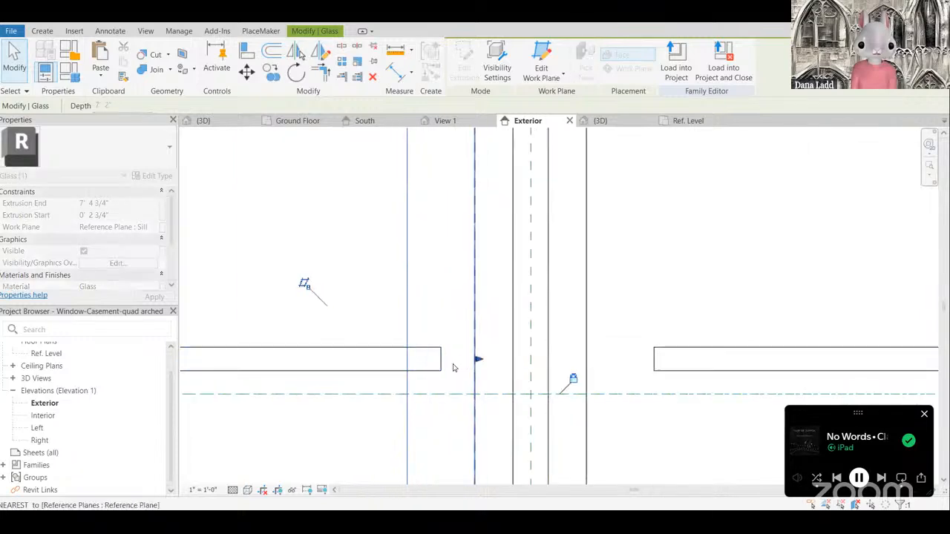
{"action": "scroll", "coordinate": [453, 368], "scroll_direction": "down", "scroll_amount": 5}
{"action": "scroll", "coordinate": [471, 378], "scroll_direction": "down", "scroll_amount": 5}
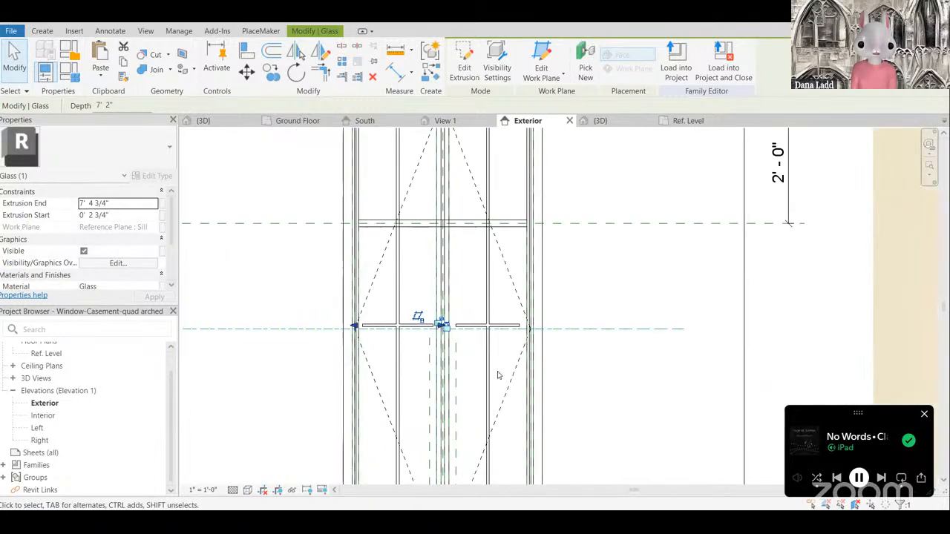
{"action": "left_click", "coordinate": [471, 376]}
Step: Examine the gaps between the muntin patterns' horizontal bars and the frames in both sashes
{"action": "scroll", "coordinate": [471, 371], "scroll_direction": "down", "scroll_amount": 3}
{"action": "scroll", "coordinate": [475, 310], "scroll_direction": "up", "scroll_amount": 1}
{"action": "scroll", "coordinate": [461, 312], "scroll_direction": "up", "scroll_amount": 1}
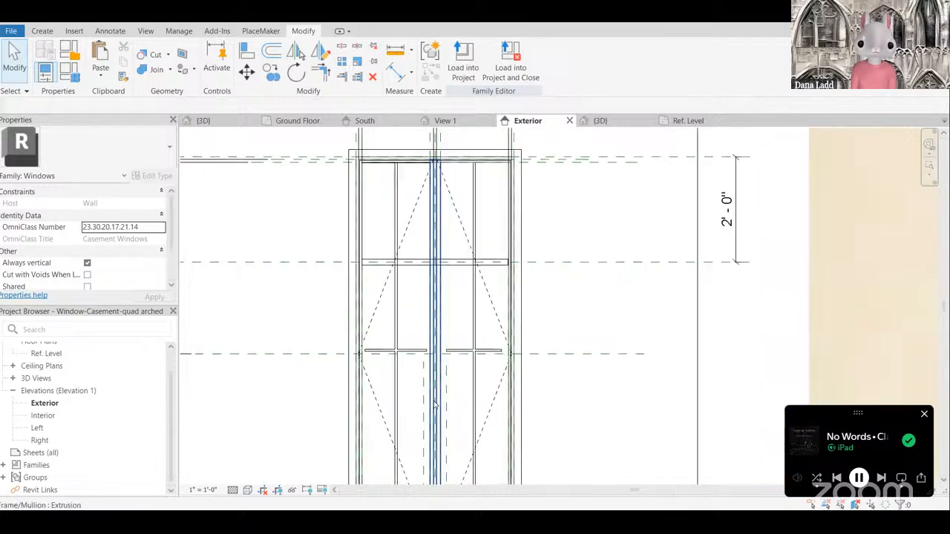
{"action": "scroll", "coordinate": [438, 224], "scroll_direction": "up", "scroll_amount": 1}
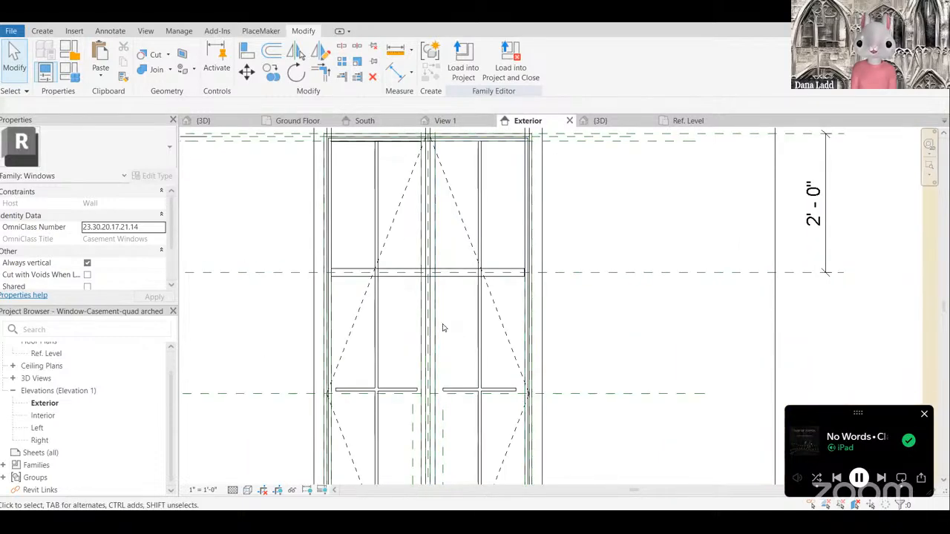
{"action": "scroll", "coordinate": [467, 341], "scroll_direction": "down", "scroll_amount": 2}
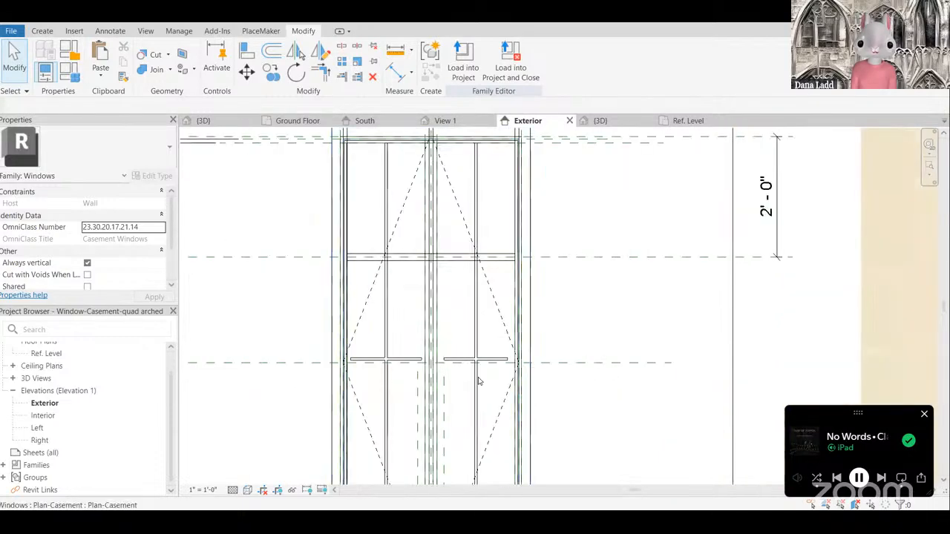
{"action": "scroll", "coordinate": [475, 382], "scroll_direction": "up", "scroll_amount": 2}
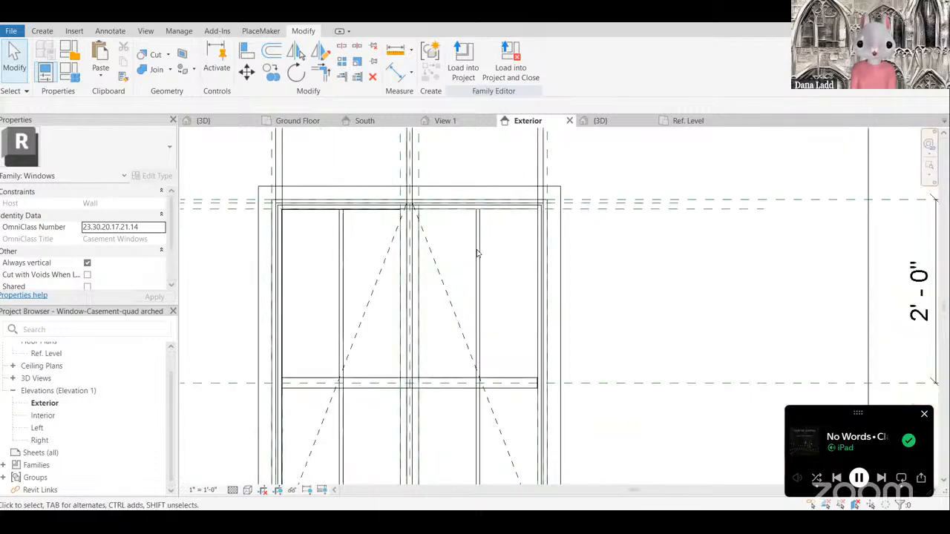
{"action": "left_click", "coordinate": [480, 255]}
{"action": "scroll", "coordinate": [483, 226], "scroll_direction": "down", "scroll_amount": 2}
{"action": "scroll", "coordinate": [463, 414], "scroll_direction": "up", "scroll_amount": 2}
{"action": "left_click", "coordinate": [462, 393]}
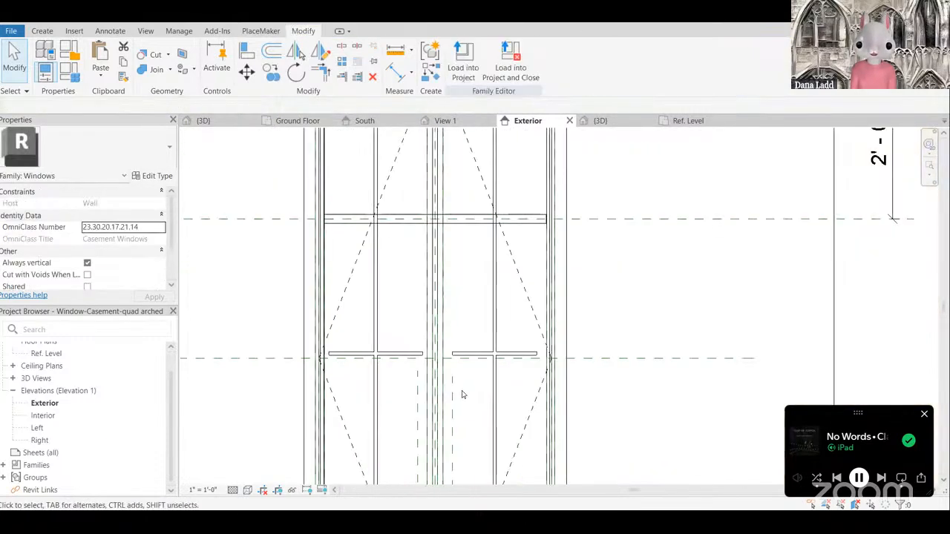
{"action": "scroll", "coordinate": [389, 347], "scroll_direction": "up", "scroll_amount": 1}
Step: Try to stretch the left muntin pattern's horizontal bar at its mullion end
{"action": "left_click", "coordinate": [407, 346]}
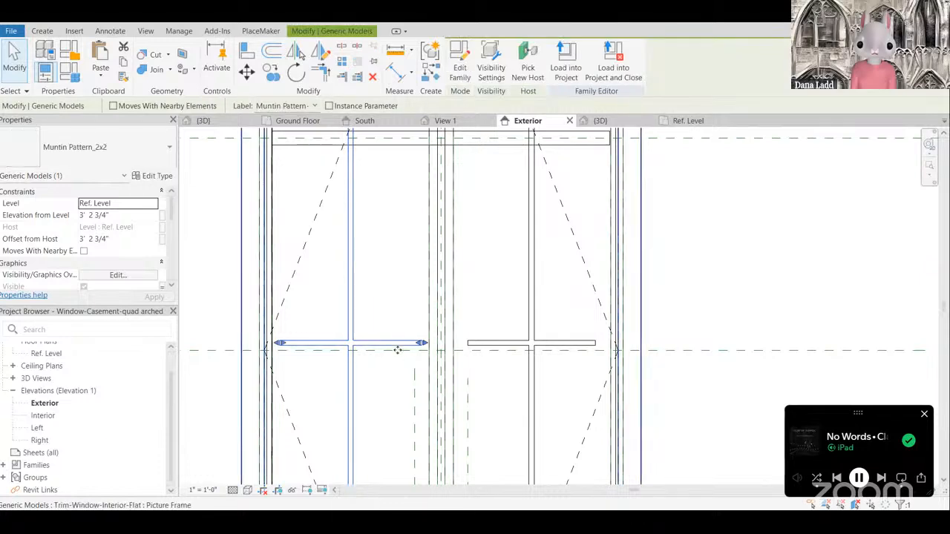
{"action": "scroll", "coordinate": [435, 347], "scroll_direction": "up", "scroll_amount": 1}
{"action": "scroll", "coordinate": [435, 346], "scroll_direction": "up", "scroll_amount": 1}
{"action": "left_click_drag", "start_coordinate": [444, 341], "coordinate": [439, 342]}
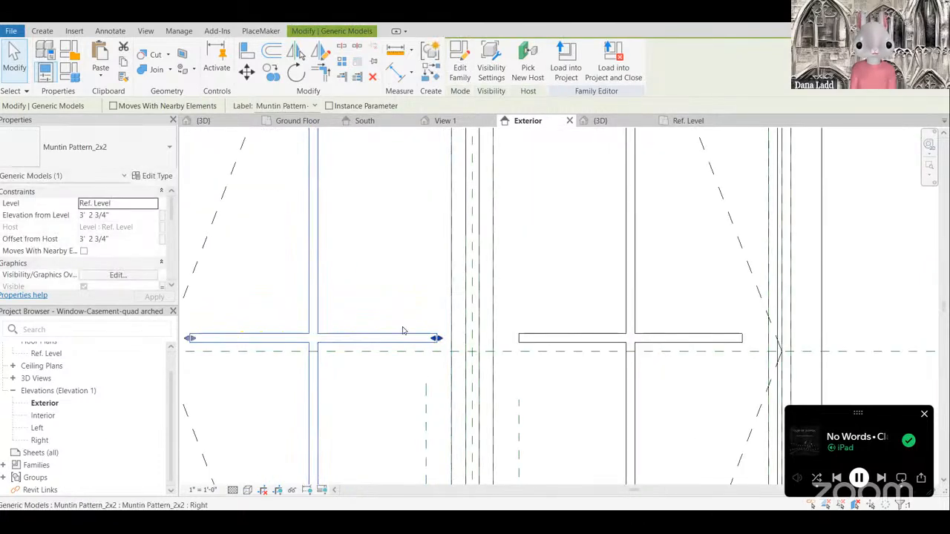
Step: Open the left sash's Muntin Pattern_2x2 family for editing, check its geometry, and return to the window family's Exterior elevation
{"action": "left_click", "coordinate": [379, 313]}
{"action": "left_click", "coordinate": [312, 337]}
{"action": "scroll", "coordinate": [510, 355], "scroll_direction": "down", "scroll_amount": 1}
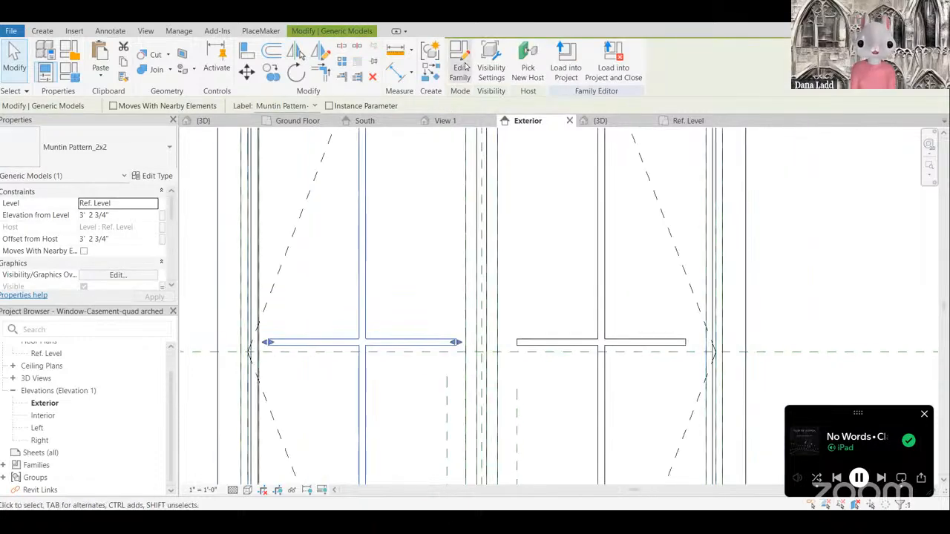
{"action": "scroll", "coordinate": [393, 360], "scroll_direction": "down", "scroll_amount": 3}
{"action": "middle_click_drag", "start_coordinate": [522, 297], "coordinate": [460, 263]}
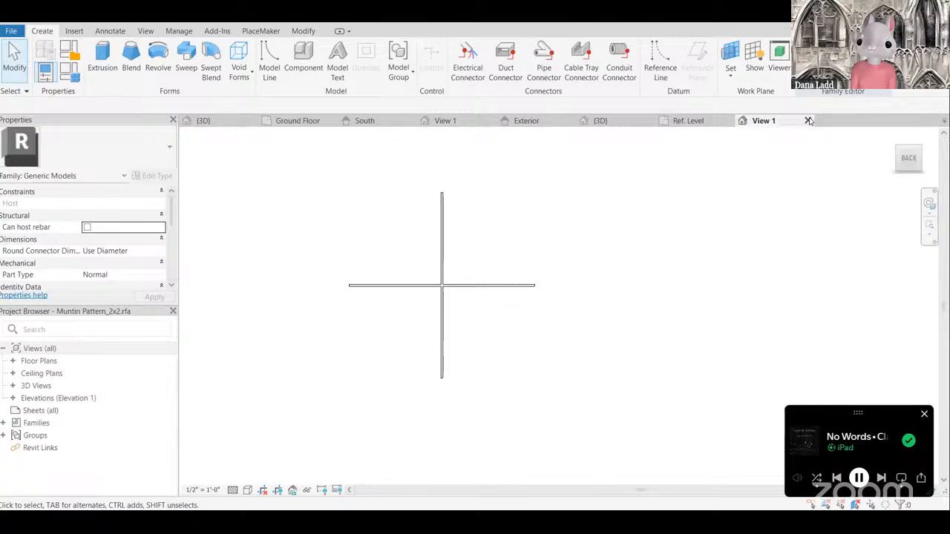
{"action": "key", "text": "ctrl+F4"}
{"action": "left_click", "coordinate": [498, 275]}
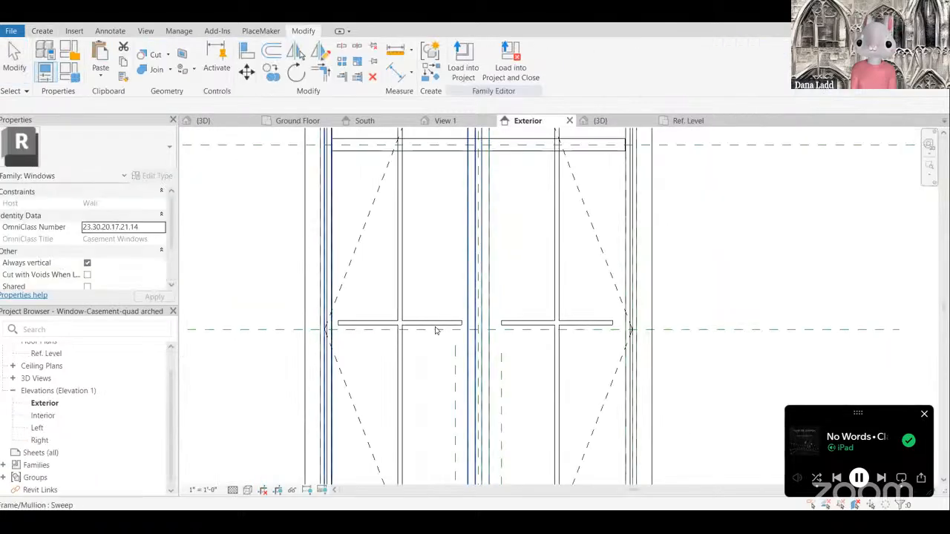
Step: Try to align the ends of the muntin patterns' horizontal bars with the sash frame edges and adjacent reference planes
{"action": "left_click", "coordinate": [436, 330]}
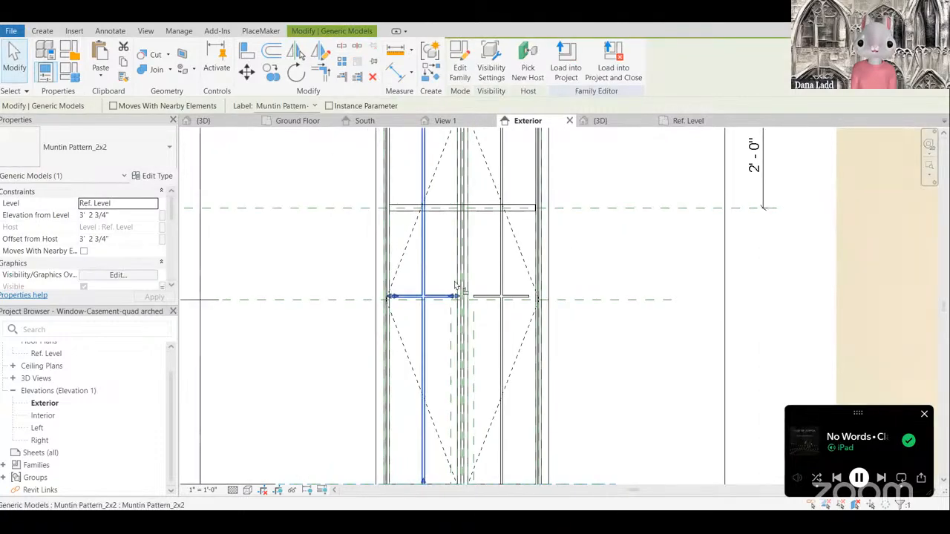
{"action": "scroll", "coordinate": [478, 313], "scroll_direction": "up", "scroll_amount": 5}
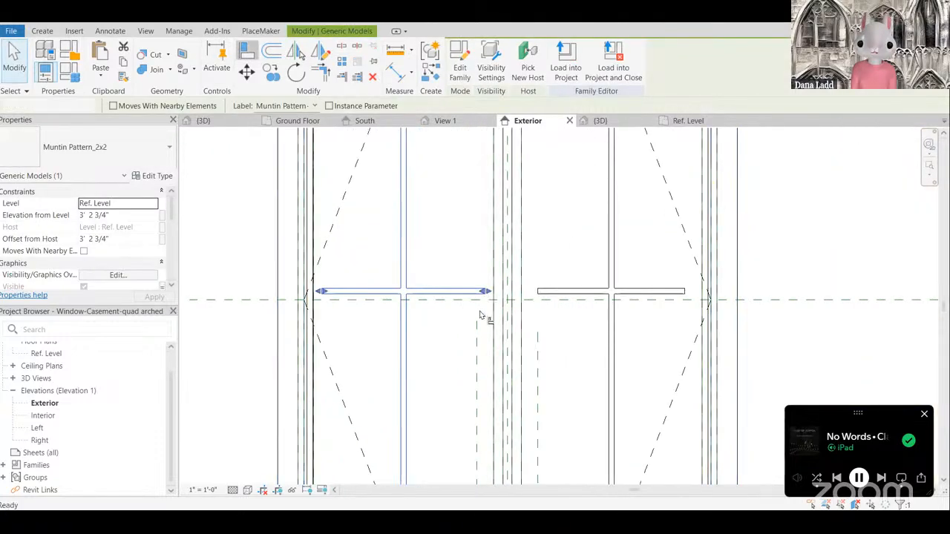
{"action": "key", "text": "a"}
{"action": "key", "text": "l"}
{"action": "scroll", "coordinate": [469, 312], "scroll_direction": "down", "scroll_amount": 2}
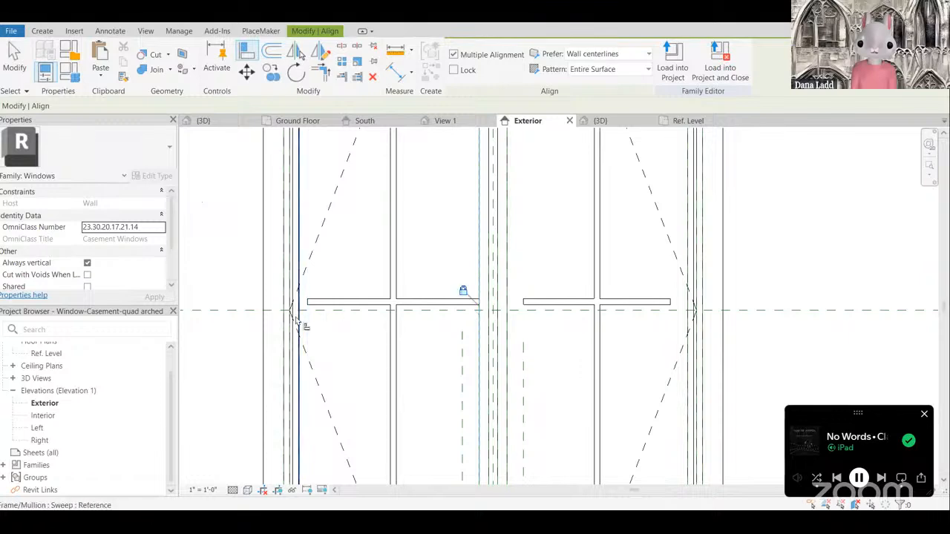
{"action": "left_click", "coordinate": [436, 312]}
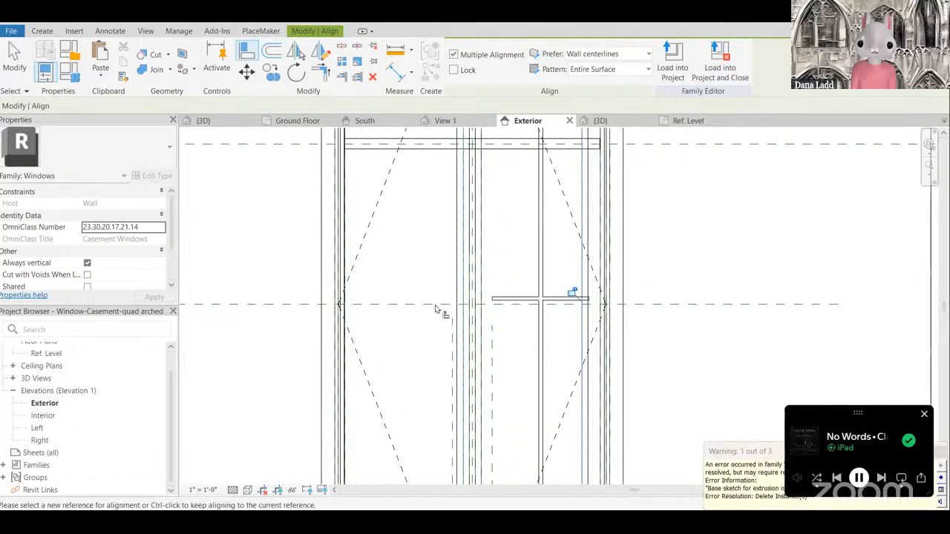
{"action": "scroll", "coordinate": [436, 311], "scroll_direction": "down", "scroll_amount": 2}
{"action": "key", "text": "Escape"}
Step: Delete the 2x2 muntin patterns from both sashes
{"action": "scroll", "coordinate": [449, 300], "scroll_direction": "up", "scroll_amount": 2}
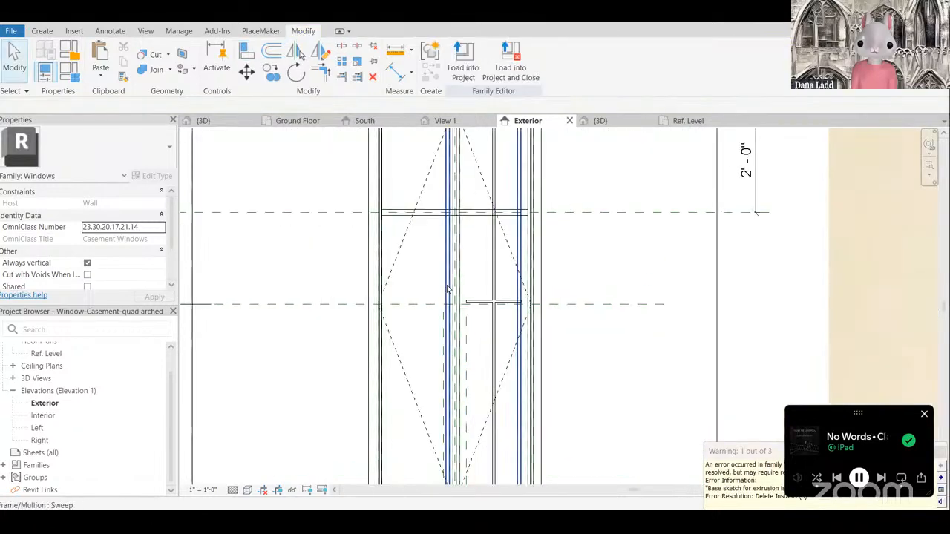
{"action": "scroll", "coordinate": [456, 301], "scroll_direction": "down", "scroll_amount": 2}
{"action": "scroll", "coordinate": [436, 299], "scroll_direction": "up", "scroll_amount": 2}
{"action": "left_click", "coordinate": [435, 299]}
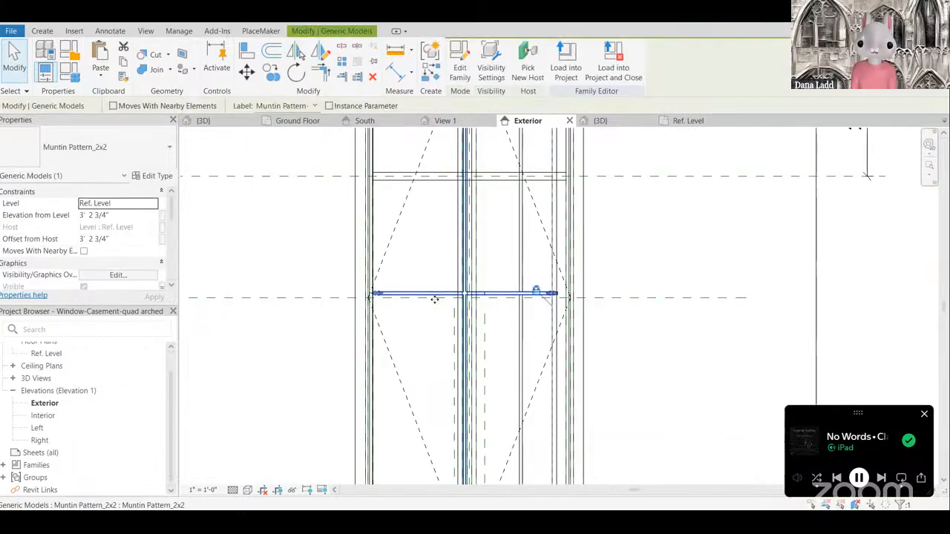
{"action": "key", "text": "Escape"}
{"action": "scroll", "coordinate": [449, 332], "scroll_direction": "down", "scroll_amount": 3}
{"action": "scroll", "coordinate": [459, 330], "scroll_direction": "up", "scroll_amount": 2}
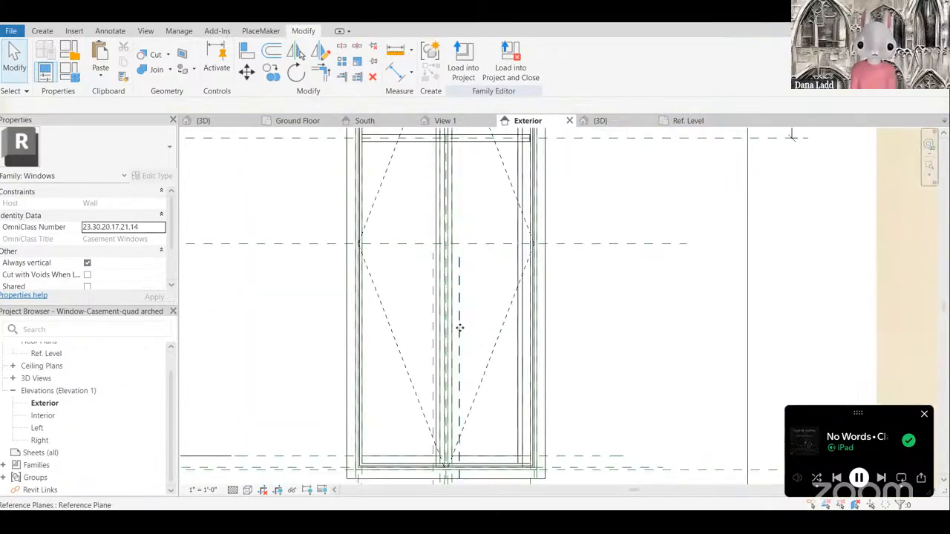
Step: Delete the unnamed vertical reference plane just right of the centre mullion
{"action": "left_click", "coordinate": [455, 326]}
{"action": "scroll", "coordinate": [466, 338], "scroll_direction": "down", "scroll_amount": 3}
{"action": "scroll", "coordinate": [461, 288], "scroll_direction": "up", "scroll_amount": 3}
{"action": "key", "text": "Escape"}
{"action": "scroll", "coordinate": [456, 298], "scroll_direction": "up", "scroll_amount": 5}
{"action": "left_click", "coordinate": [474, 305]}
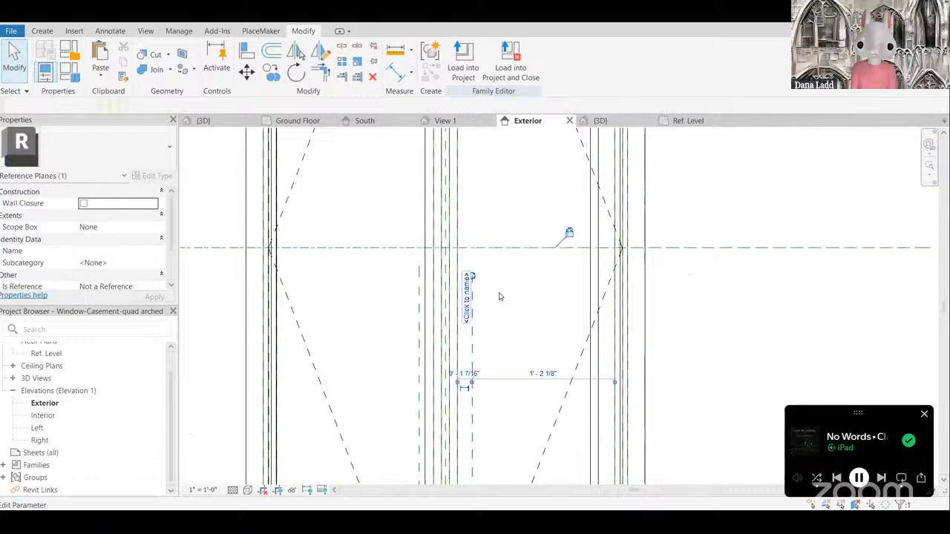
{"action": "scroll", "coordinate": [500, 294], "scroll_direction": "down", "scroll_amount": 3}
{"action": "key", "text": "Escape"}
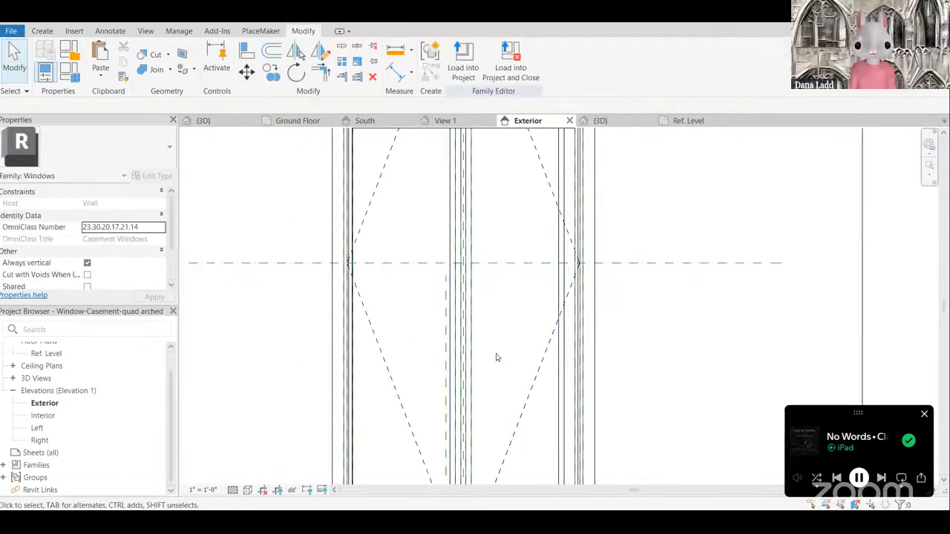
Step: Move the right sash's frame sweep from its lower right endpoint to the matching corner of the window frame opening
{"action": "scroll", "coordinate": [512, 319], "scroll_direction": "down", "scroll_amount": 3}
{"action": "scroll", "coordinate": [524, 252], "scroll_direction": "up", "scroll_amount": 2}
{"action": "left_click", "coordinate": [524, 253]}
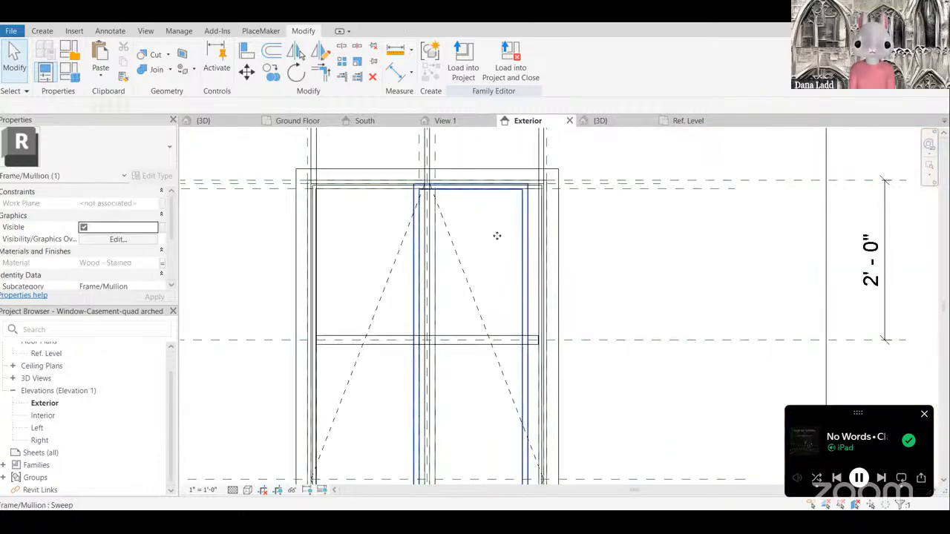
{"action": "scroll", "coordinate": [497, 248], "scroll_direction": "up", "scroll_amount": 2}
{"action": "scroll", "coordinate": [496, 248], "scroll_direction": "down", "scroll_amount": 3}
{"action": "scroll", "coordinate": [470, 418], "scroll_direction": "up", "scroll_amount": 4}
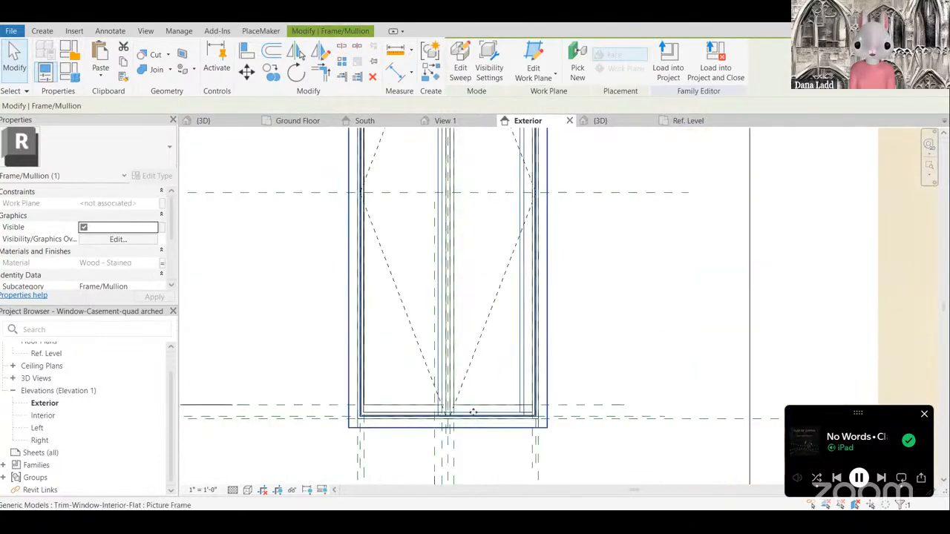
{"action": "scroll", "coordinate": [473, 412], "scroll_direction": "up", "scroll_amount": 1}
{"action": "scroll", "coordinate": [394, 311], "scroll_direction": "up", "scroll_amount": 2}
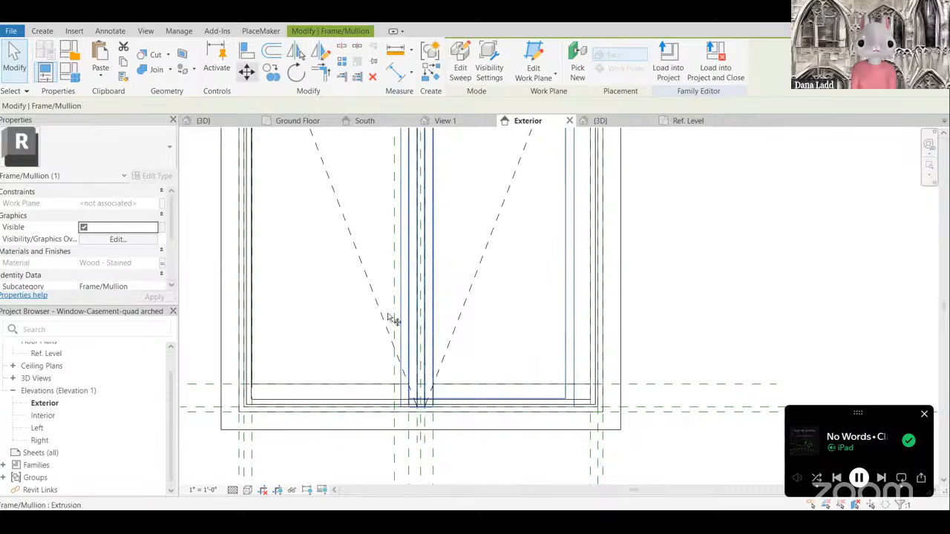
{"action": "key", "text": "m"}
{"action": "key", "text": "v"}
{"action": "scroll", "coordinate": [579, 415], "scroll_direction": "up", "scroll_amount": 3}
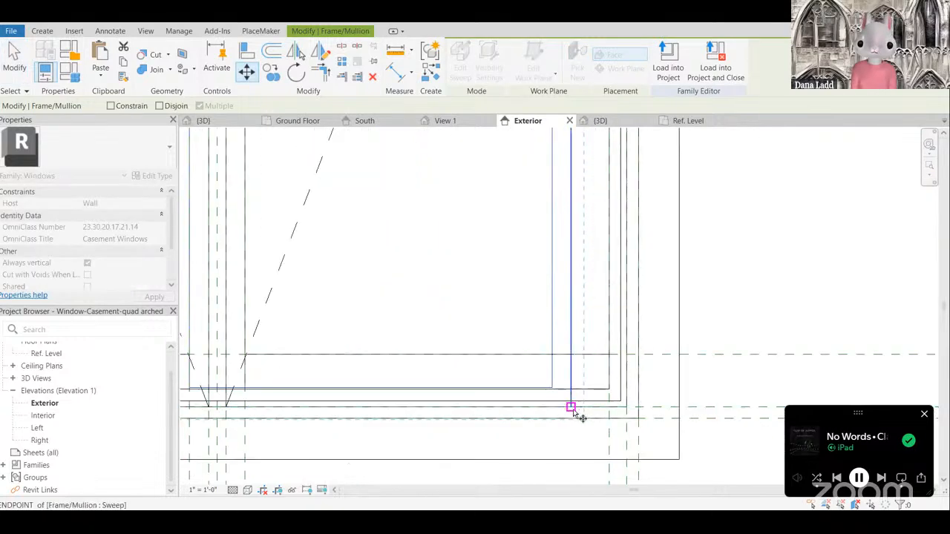
{"action": "left_click", "coordinate": [626, 406]}
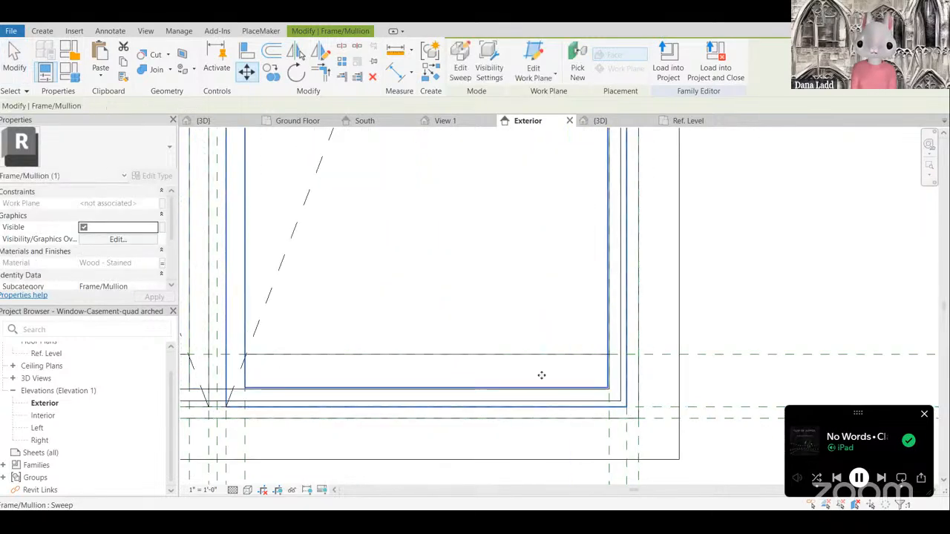
{"action": "scroll", "coordinate": [536, 386], "scroll_direction": "down", "scroll_amount": 6}
{"action": "key", "text": "Escape"}
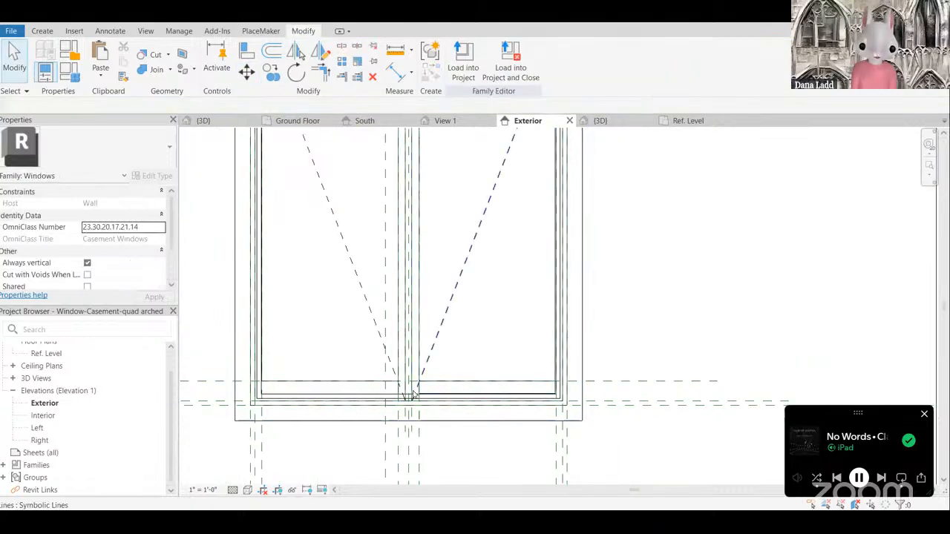
Step: Examine both sashes in the Exterior elevation and the default 3D view, including the void extrusion at the centre mullion's head
{"action": "scroll", "coordinate": [414, 394], "scroll_direction": "up", "scroll_amount": 6}
{"action": "scroll", "coordinate": [428, 392], "scroll_direction": "down", "scroll_amount": 1}
{"action": "scroll", "coordinate": [430, 382], "scroll_direction": "down", "scroll_amount": 4}
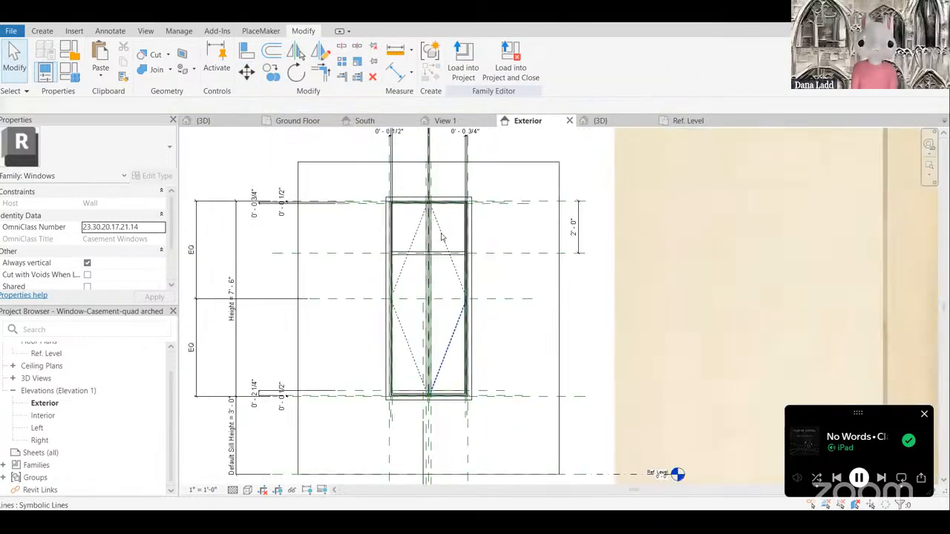
{"action": "scroll", "coordinate": [445, 222], "scroll_direction": "up", "scroll_amount": 4}
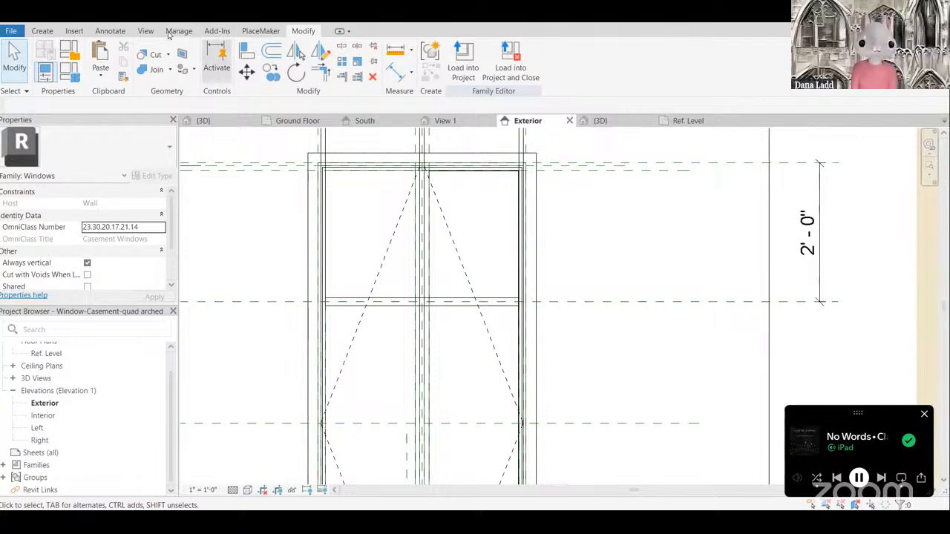
{"action": "left_click", "coordinate": [144, 31]}
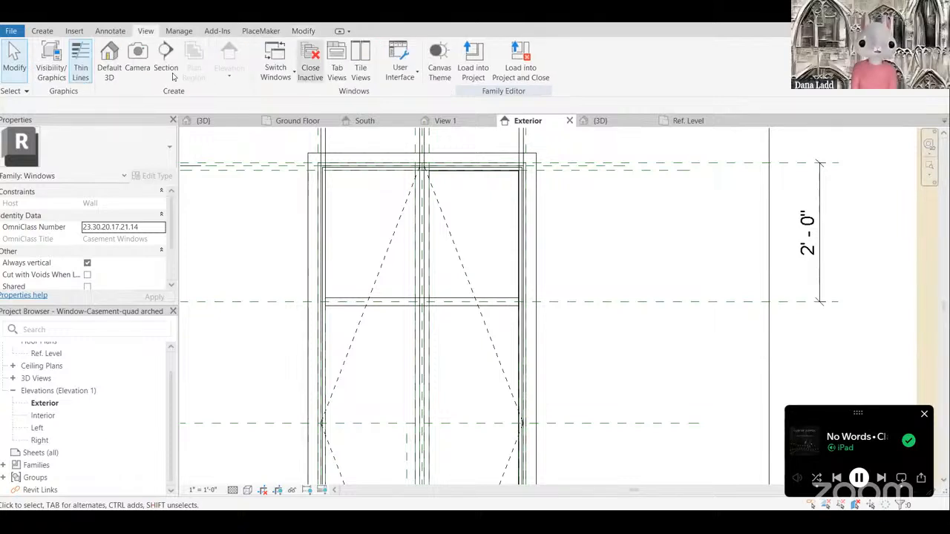
{"action": "left_click", "coordinate": [115, 69]}
{"action": "scroll", "coordinate": [409, 218], "scroll_direction": "down", "scroll_amount": 3}
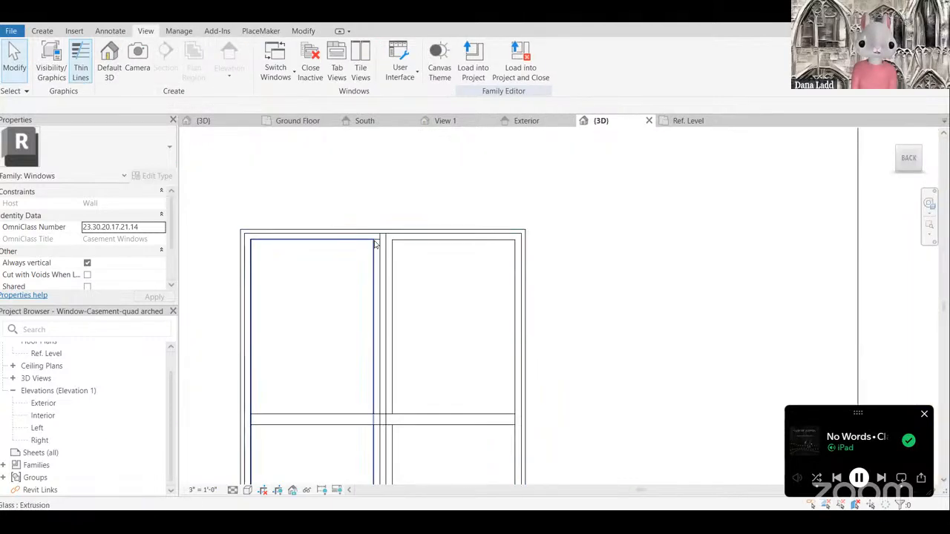
{"action": "scroll", "coordinate": [375, 245], "scroll_direction": "up", "scroll_amount": 4}
{"action": "left_click", "coordinate": [437, 242]}
{"action": "scroll", "coordinate": [418, 228], "scroll_direction": "down", "scroll_amount": 5}
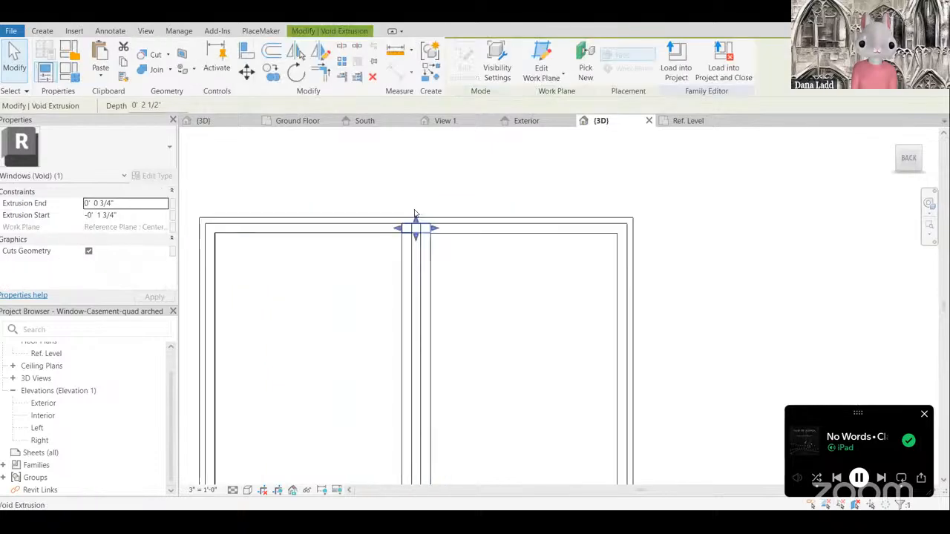
{"action": "left_click", "coordinate": [520, 261]}
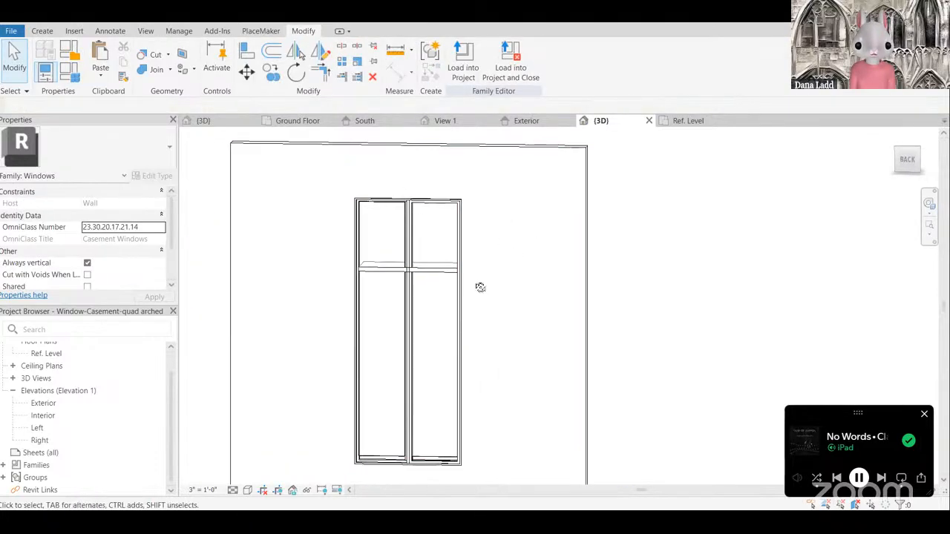
Step: Examine the frame and right sash sweeps around the centre mullion's head in 3D, including from below
{"action": "middle_click_drag", "start_coordinate": [480, 287], "coordinate": [468, 223], "text": "shift"}
{"action": "scroll", "coordinate": [410, 206], "scroll_direction": "up", "scroll_amount": 5}
{"action": "middle_click_drag", "start_coordinate": [413, 210], "coordinate": [477, 244], "text": "shift"}
{"action": "scroll", "coordinate": [404, 200], "scroll_direction": "up", "scroll_amount": 4}
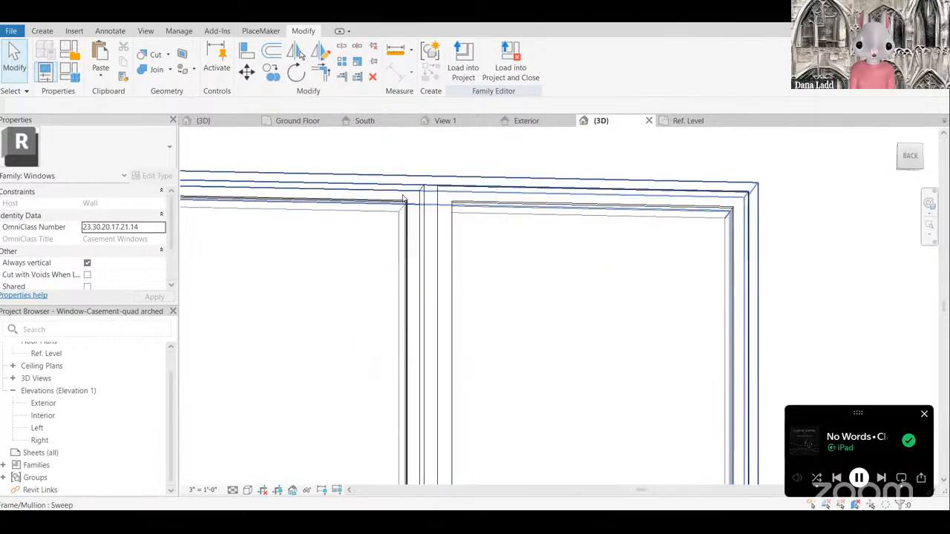
{"action": "scroll", "coordinate": [404, 199], "scroll_direction": "up", "scroll_amount": 2}
{"action": "left_click", "coordinate": [437, 178]}
{"action": "scroll", "coordinate": [438, 179], "scroll_direction": "down", "scroll_amount": 4}
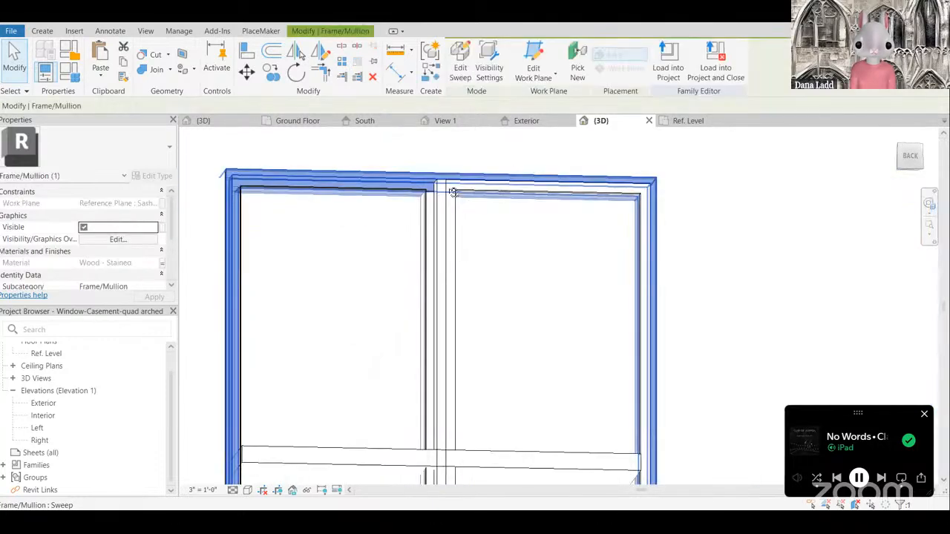
{"action": "key", "text": "Escape"}
{"action": "scroll", "coordinate": [451, 192], "scroll_direction": "down", "scroll_amount": 3}
{"action": "middle_click_drag", "start_coordinate": [517, 240], "coordinate": [462, 299], "text": "shift"}
{"action": "scroll", "coordinate": [468, 290], "scroll_direction": "up", "scroll_amount": 5}
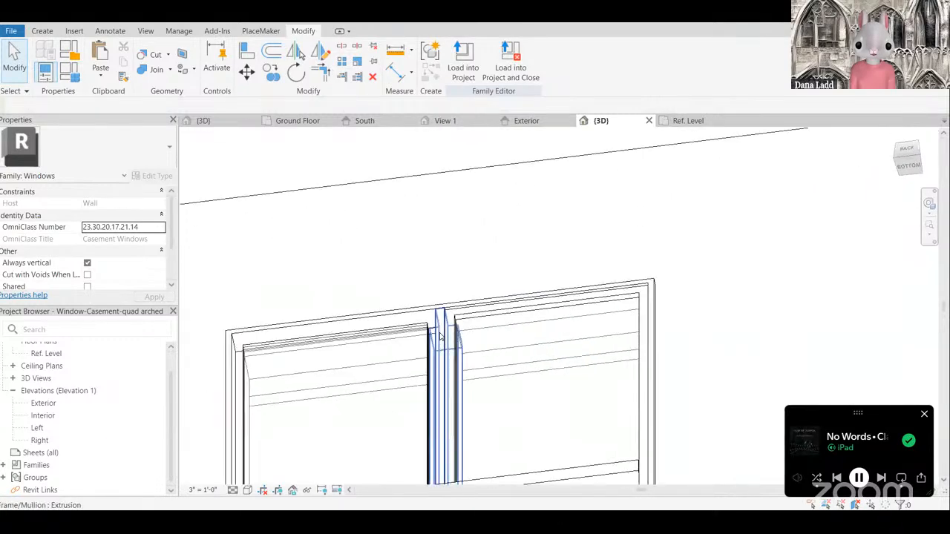
{"action": "left_click", "coordinate": [457, 268]}
{"action": "scroll", "coordinate": [458, 269], "scroll_direction": "down", "scroll_amount": 5}
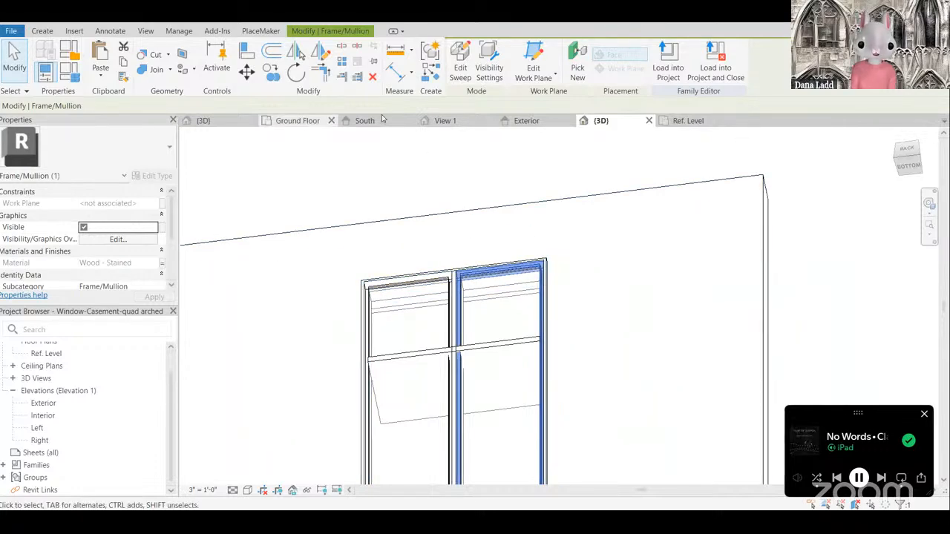
Step: In the Exterior elevation, mirror the right sash's frame sweep about the Center (Left/Right) reference plane without keeping a copy
{"action": "left_click", "coordinate": [528, 121]}
{"action": "scroll", "coordinate": [439, 216], "scroll_direction": "down", "scroll_amount": 2}
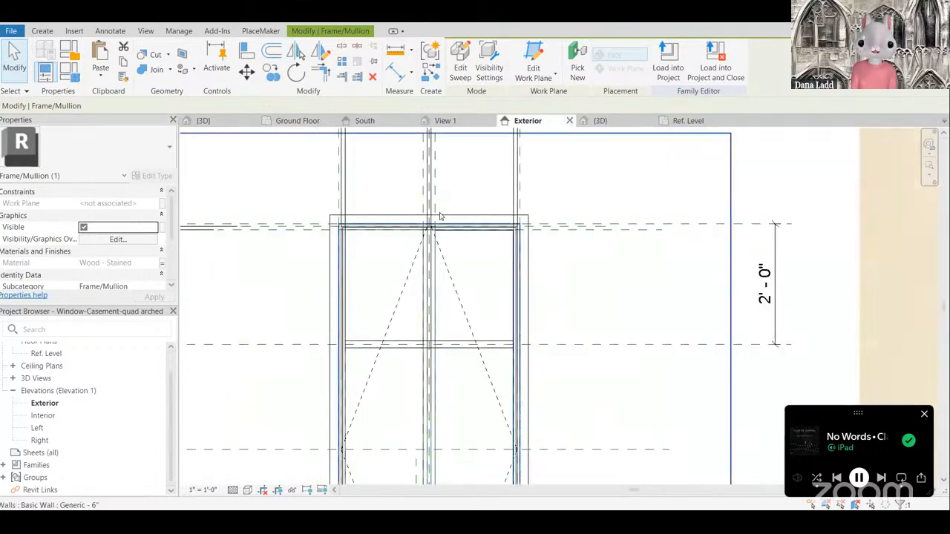
{"action": "scroll", "coordinate": [444, 236], "scroll_direction": "up", "scroll_amount": 2}
{"action": "scroll", "coordinate": [419, 233], "scroll_direction": "up", "scroll_amount": 3}
{"action": "key", "text": "Escape"}
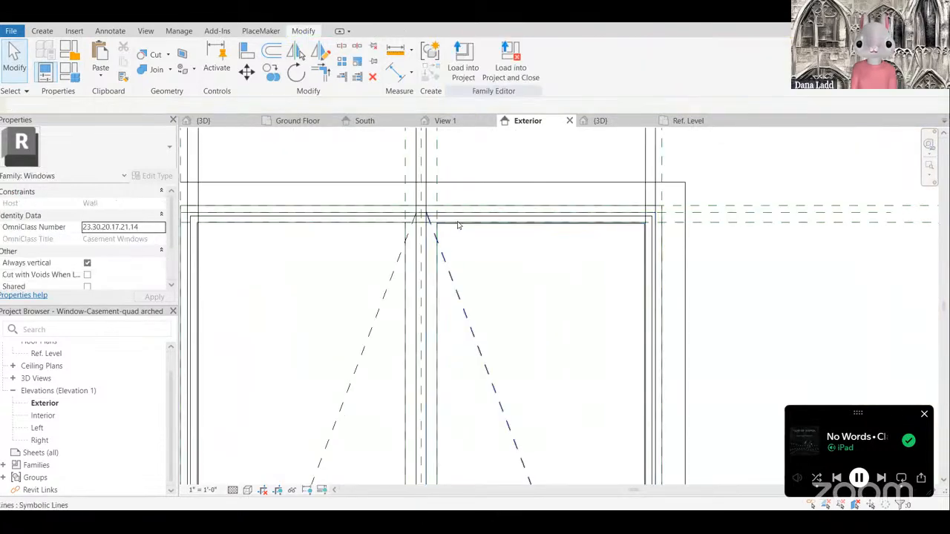
{"action": "left_click", "coordinate": [508, 207]}
{"action": "scroll", "coordinate": [507, 206], "scroll_direction": "down", "scroll_amount": 4}
{"action": "left_click", "coordinate": [320, 51]}
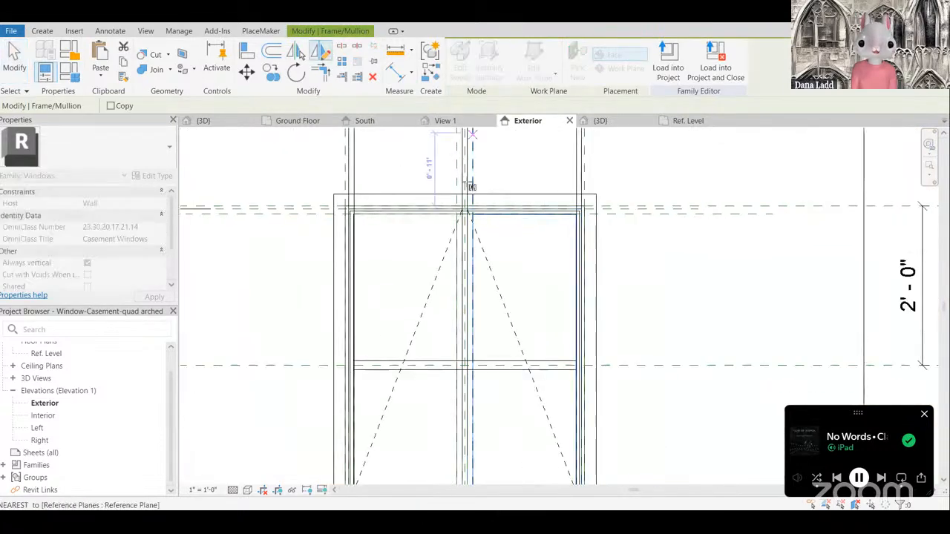
{"action": "scroll", "coordinate": [465, 190], "scroll_direction": "up", "scroll_amount": 4}
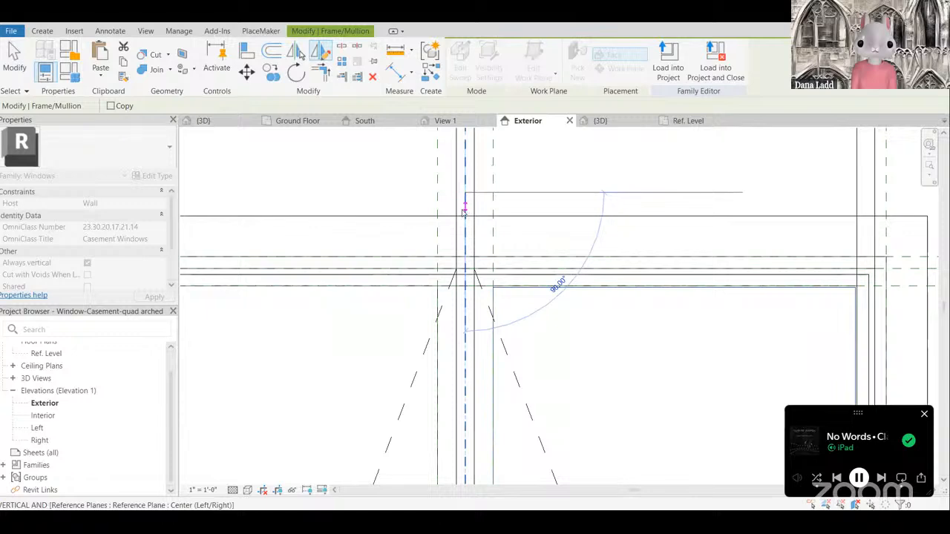
{"action": "left_click", "coordinate": [464, 213]}
{"action": "scroll", "coordinate": [464, 210], "scroll_direction": "down", "scroll_amount": 5}
{"action": "left_click", "coordinate": [518, 191]}
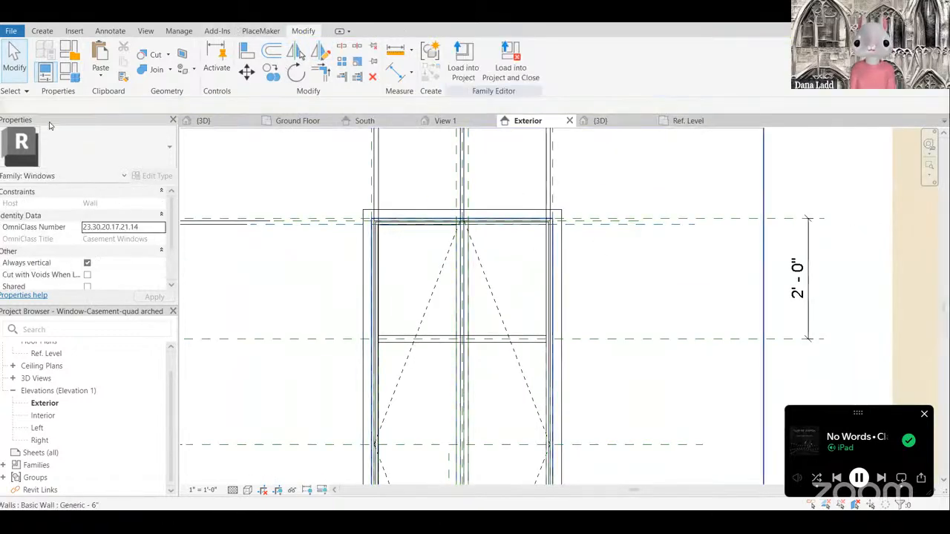
Step: Check the mirrored sash frame against the outer frame and centre mullion in the 3D view from below
{"action": "left_click", "coordinate": [600, 120]}
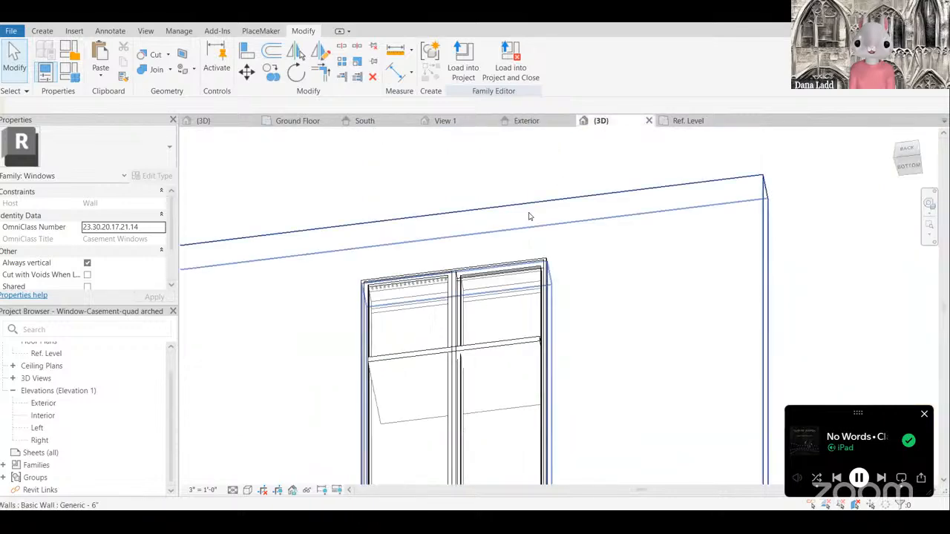
{"action": "middle_click_drag", "start_coordinate": [529, 216], "coordinate": [565, 261], "text": "shift"}
{"action": "scroll", "coordinate": [553, 317], "scroll_direction": "up", "scroll_amount": 3}
{"action": "scroll", "coordinate": [553, 316], "scroll_direction": "down", "scroll_amount": 2}
{"action": "left_click", "coordinate": [546, 312]}
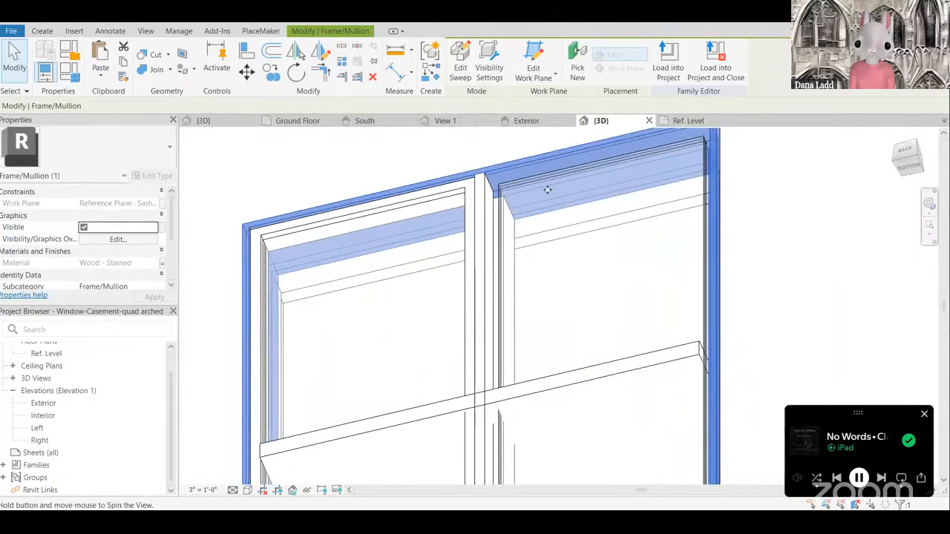
Step: In the Exterior elevation, mirror a copy of the left sash's frame sweep about the Center (Left/Right) reference plane
{"action": "middle_click_drag", "start_coordinate": [547, 190], "coordinate": [470, 242], "text": "shift"}
{"action": "scroll", "coordinate": [470, 242], "scroll_direction": "down", "scroll_amount": 2}
{"action": "scroll", "coordinate": [524, 148], "scroll_direction": "up", "scroll_amount": 2}
{"action": "left_click", "coordinate": [520, 156]}
{"action": "scroll", "coordinate": [519, 155], "scroll_direction": "up", "scroll_amount": 1}
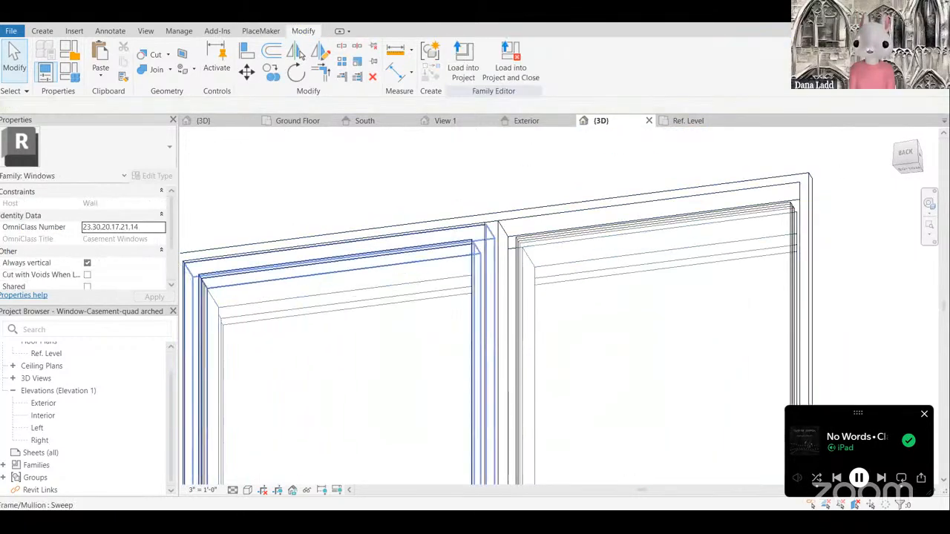
{"action": "left_click", "coordinate": [486, 224]}
{"action": "scroll", "coordinate": [487, 219], "scroll_direction": "down", "scroll_amount": 2}
{"action": "left_click", "coordinate": [529, 121]}
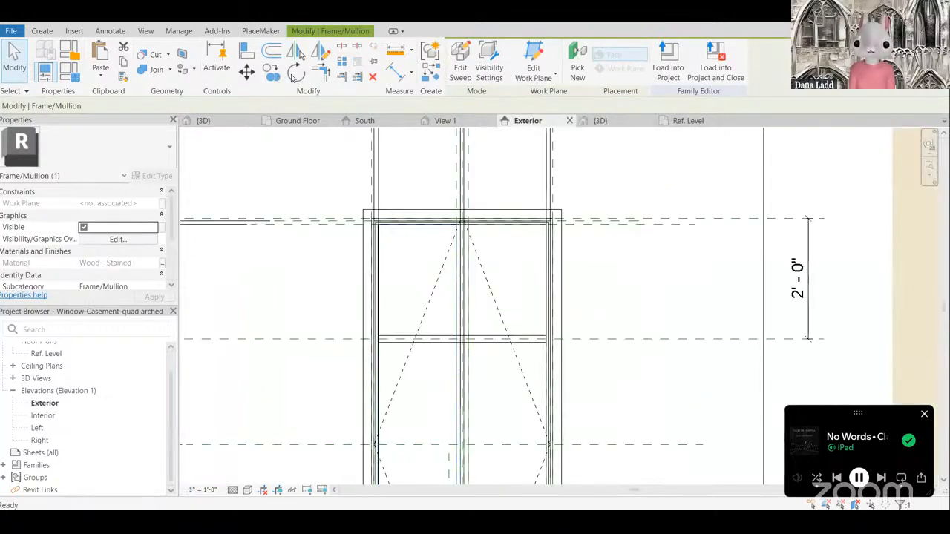
{"action": "scroll", "coordinate": [387, 195], "scroll_direction": "down", "scroll_amount": 2}
{"action": "scroll", "coordinate": [417, 208], "scroll_direction": "up", "scroll_amount": 3}
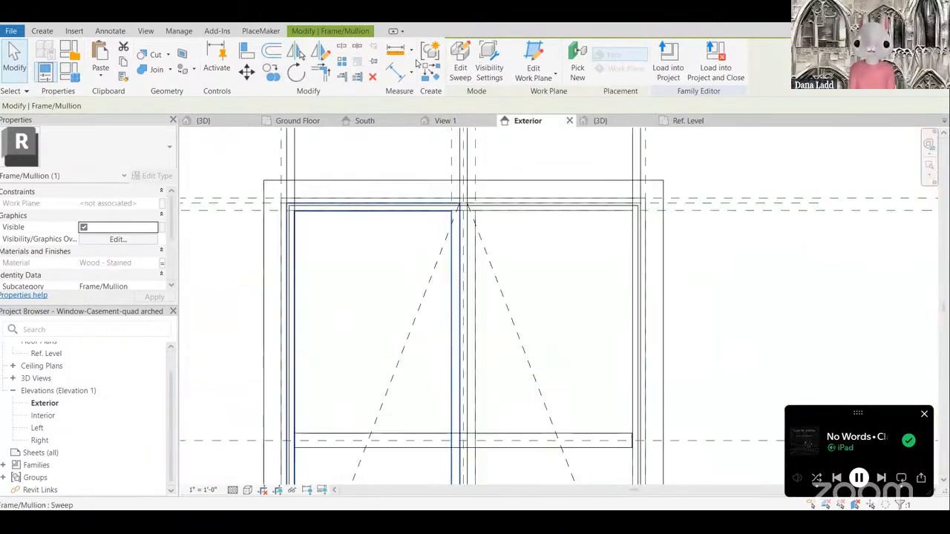
{"action": "left_click", "coordinate": [316, 50]}
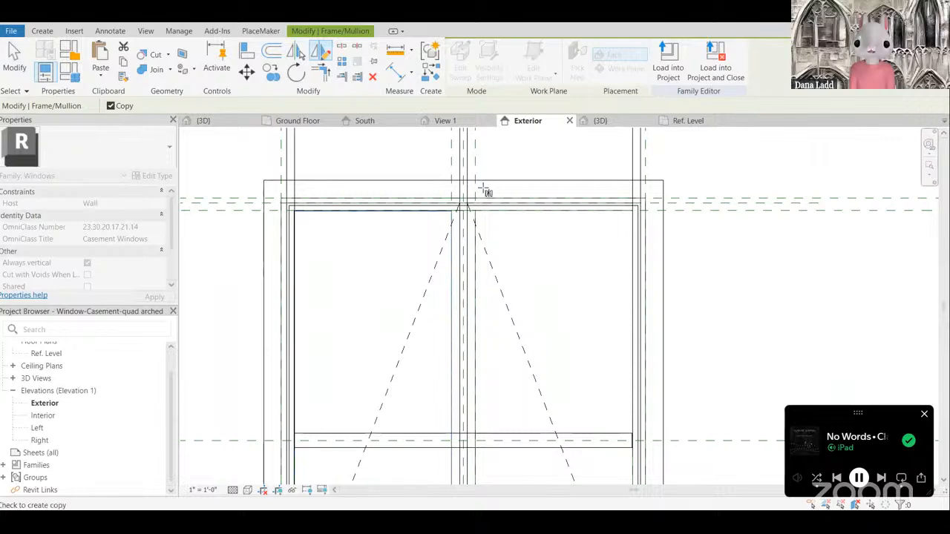
{"action": "scroll", "coordinate": [482, 193], "scroll_direction": "up", "scroll_amount": 4}
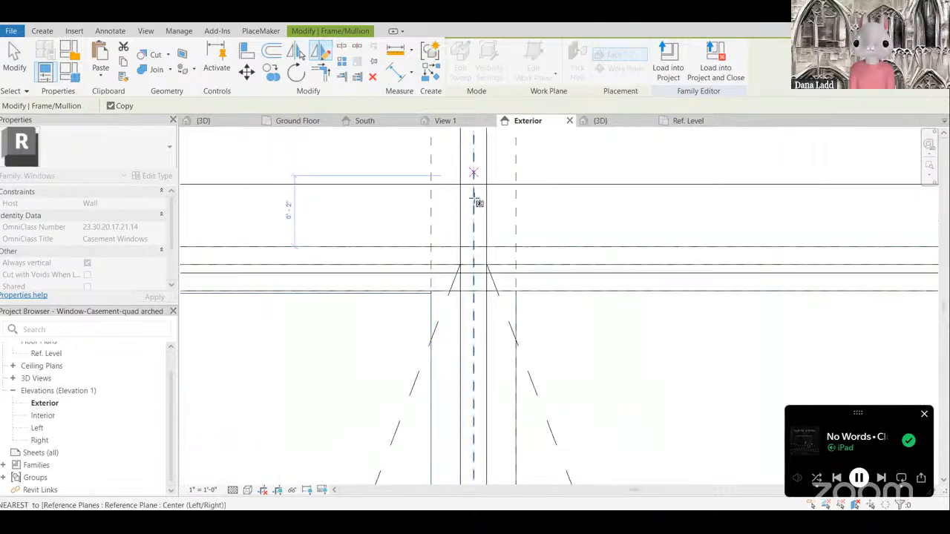
{"action": "left_click", "coordinate": [473, 176]}
{"action": "left_click", "coordinate": [474, 197]}
{"action": "scroll", "coordinate": [448, 272], "scroll_direction": "down", "scroll_amount": 3}
{"action": "left_click", "coordinate": [521, 244]}
{"action": "scroll", "coordinate": [520, 243], "scroll_direction": "down", "scroll_amount": 3}
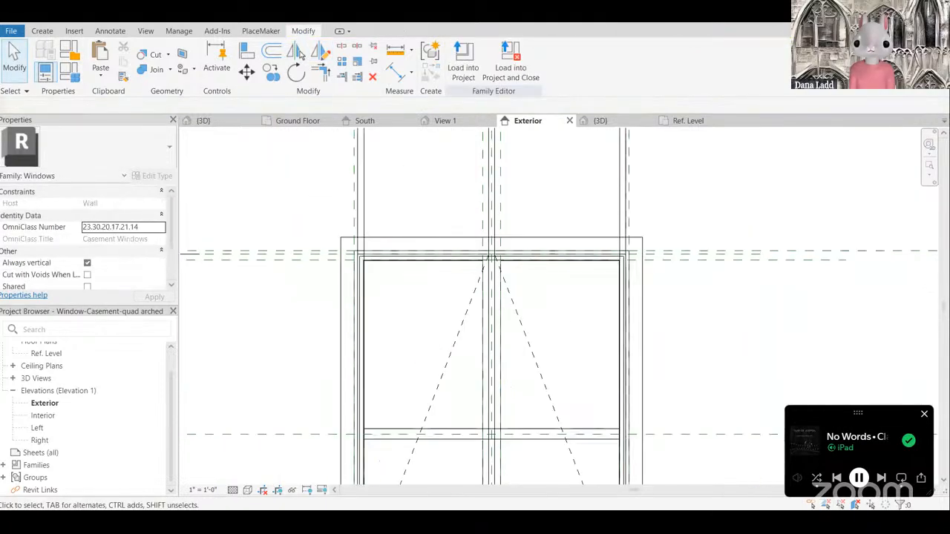
Step: In the default 3D view, align the projecting horizontal mullion extrusion's front face with the vertical center mullion's front face
{"action": "left_click", "coordinate": [146, 31]}
{"action": "left_click", "coordinate": [109, 59]}
{"action": "middle_click_drag", "start_coordinate": [445, 248], "coordinate": [492, 292], "text": "shift"}
{"action": "left_click", "coordinate": [492, 293]}
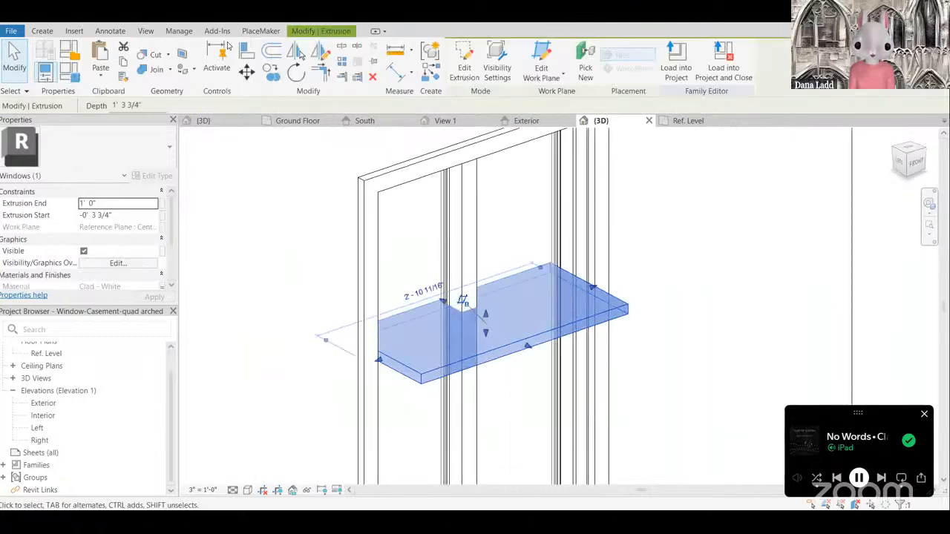
{"action": "key", "text": "a"}
{"action": "key", "text": "l"}
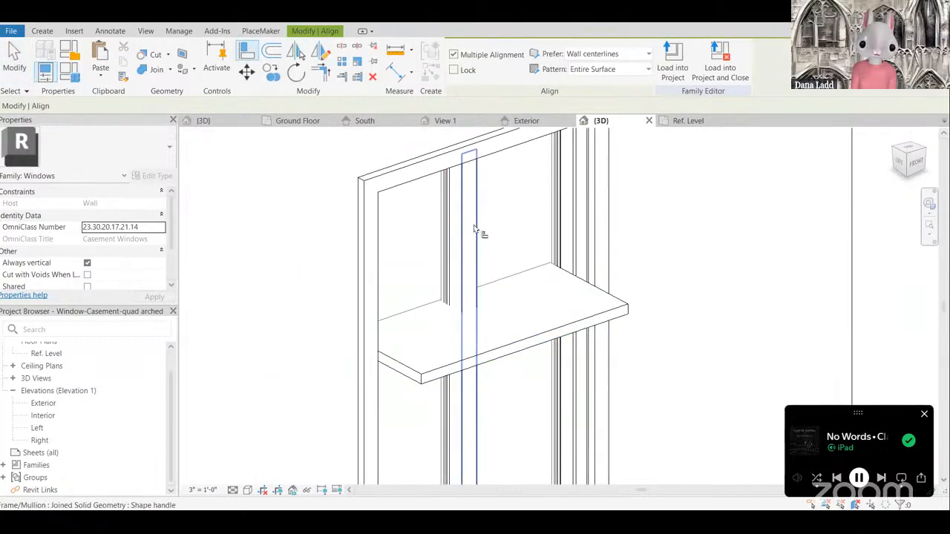
{"action": "left_click", "coordinate": [475, 231]}
{"action": "left_click", "coordinate": [520, 342]}
{"action": "scroll", "coordinate": [520, 342], "scroll_direction": "down", "scroll_amount": 4}
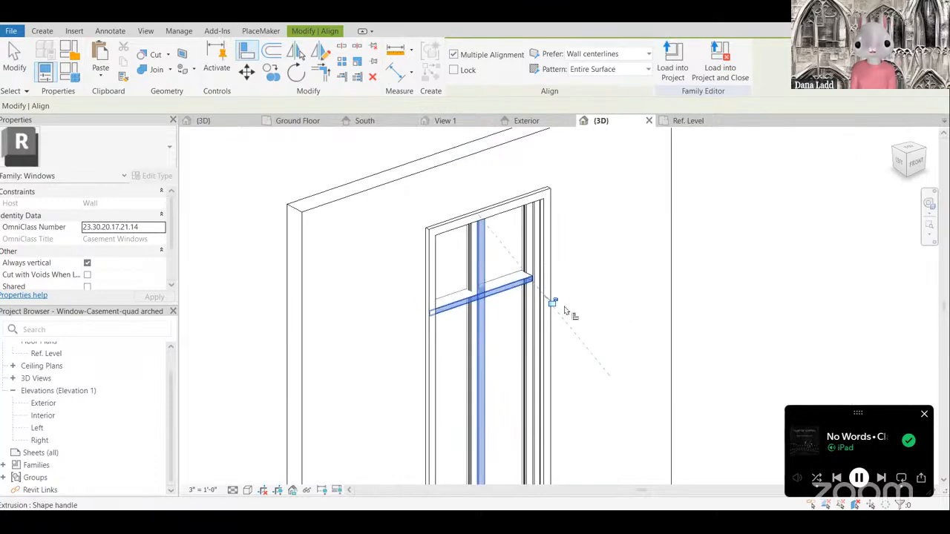
{"action": "middle_click_drag", "start_coordinate": [455, 265], "coordinate": [528, 264], "text": "shift"}
{"action": "scroll", "coordinate": [528, 265], "scroll_direction": "down", "scroll_amount": 3}
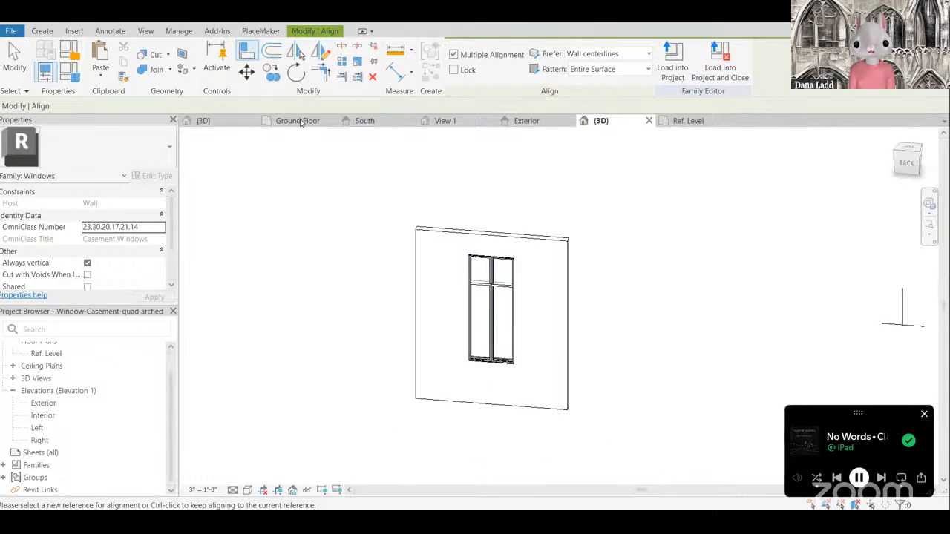
Step: Delete the Trim-Window-Interior-Flat Picture Frame component surrounding the window opening
{"action": "left_click", "coordinate": [526, 121]}
{"action": "scroll", "coordinate": [471, 265], "scroll_direction": "down", "scroll_amount": 3}
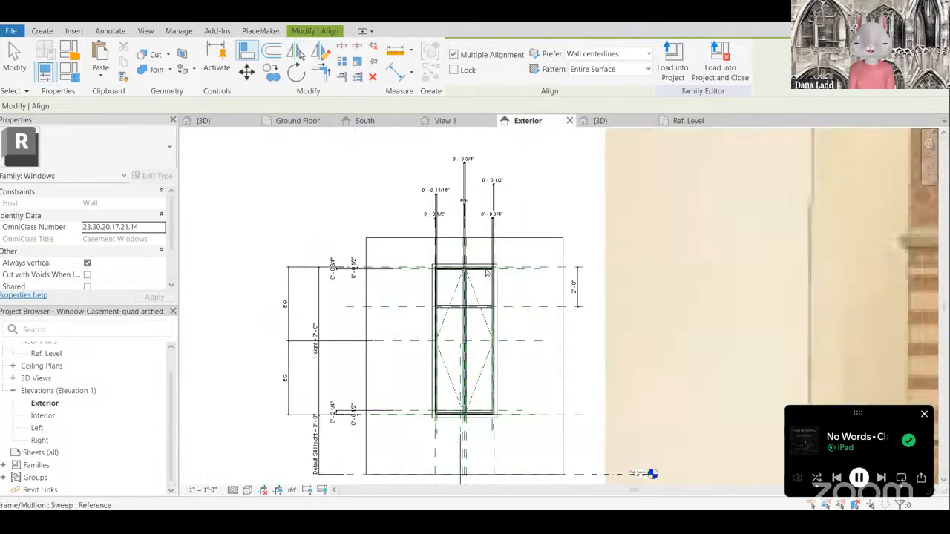
{"action": "key", "text": "Escape"}
{"action": "scroll", "coordinate": [466, 222], "scroll_direction": "up", "scroll_amount": 3}
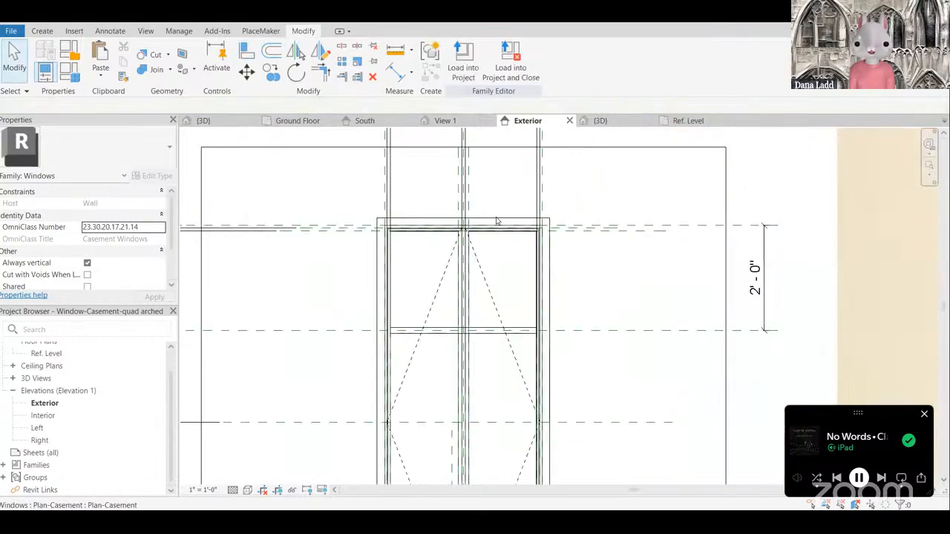
{"action": "left_click", "coordinate": [497, 222]}
{"action": "scroll", "coordinate": [486, 253], "scroll_direction": "up", "scroll_amount": 2}
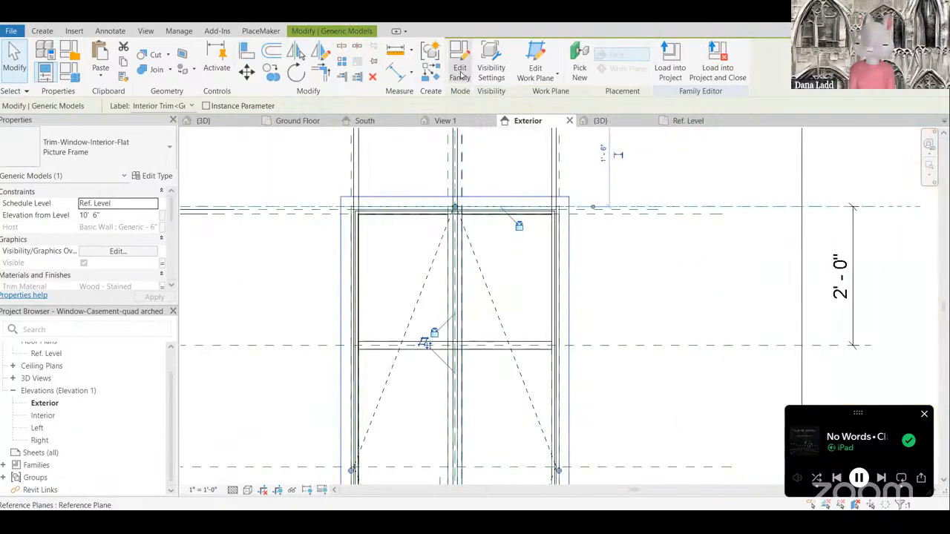
{"action": "left_click", "coordinate": [506, 232]}
{"action": "left_click", "coordinate": [500, 214]}
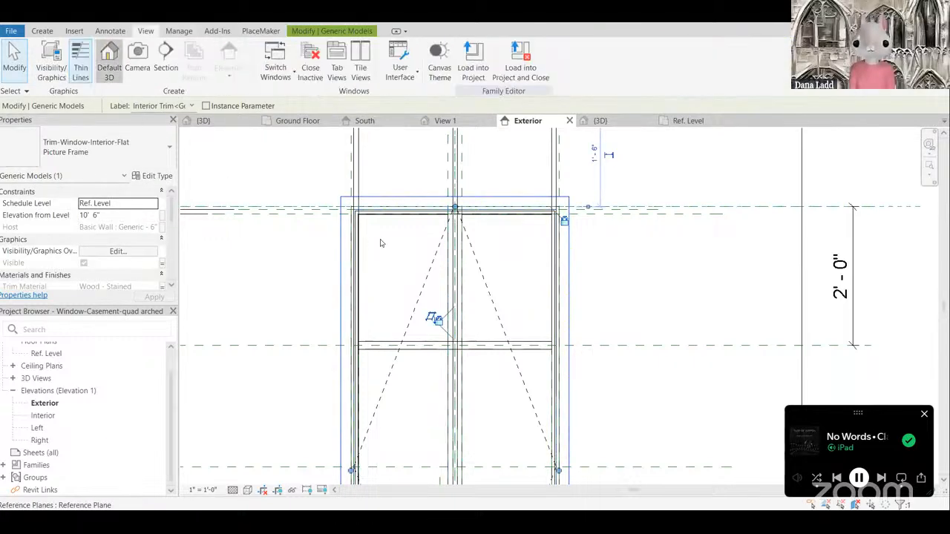
{"action": "middle_click_drag", "start_coordinate": [460, 267], "coordinate": [475, 241], "text": "shift"}
{"action": "scroll", "coordinate": [475, 237], "scroll_direction": "up", "scroll_amount": 2}
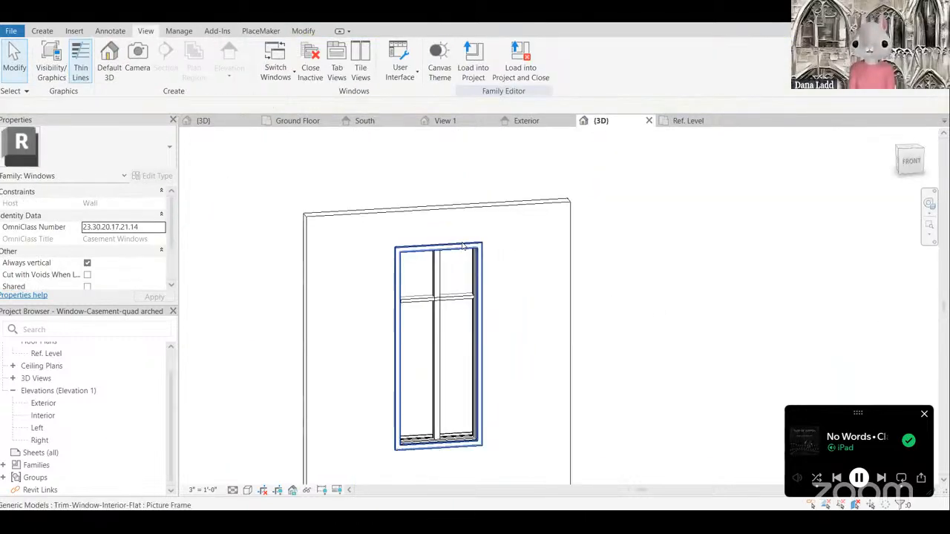
{"action": "left_click", "coordinate": [481, 243]}
{"action": "key", "text": "Delete"}
Step: Examine the window's outer frame extrusion in 3D from the front and the back
{"action": "scroll", "coordinate": [496, 214], "scroll_direction": "down", "scroll_amount": 2}
{"action": "scroll", "coordinate": [456, 279], "scroll_direction": "up", "scroll_amount": 2}
{"action": "middle_click_drag", "start_coordinate": [458, 282], "coordinate": [536, 289], "text": "shift"}
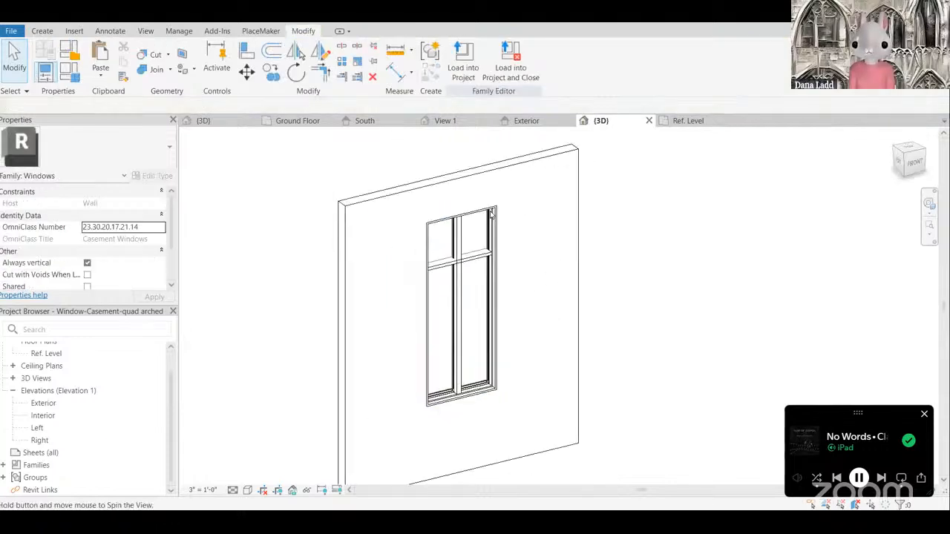
{"action": "scroll", "coordinate": [489, 211], "scroll_direction": "up", "scroll_amount": 4}
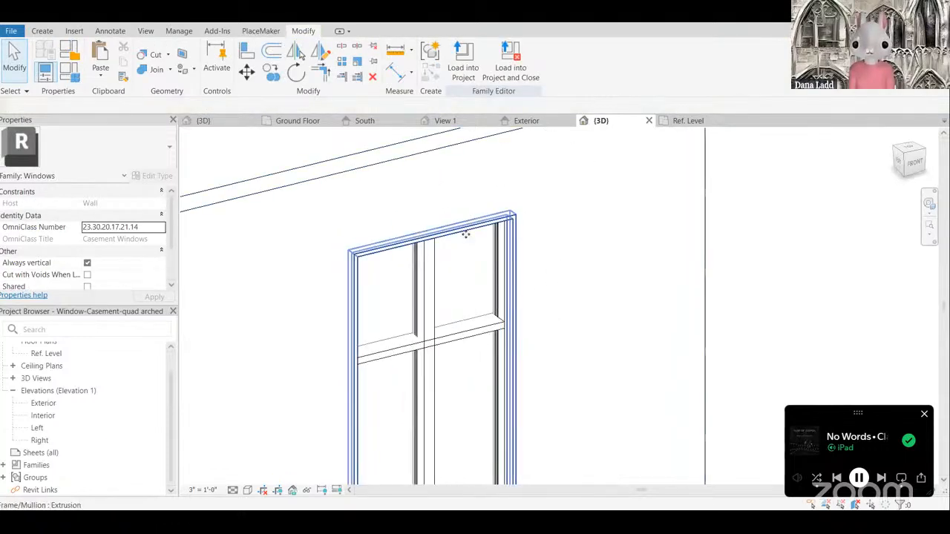
{"action": "left_click", "coordinate": [466, 239]}
{"action": "scroll", "coordinate": [531, 268], "scroll_direction": "down", "scroll_amount": 2}
{"action": "middle_click_drag", "start_coordinate": [530, 268], "coordinate": [544, 229], "text": "shift"}
{"action": "scroll", "coordinate": [450, 264], "scroll_direction": "up", "scroll_amount": 2}
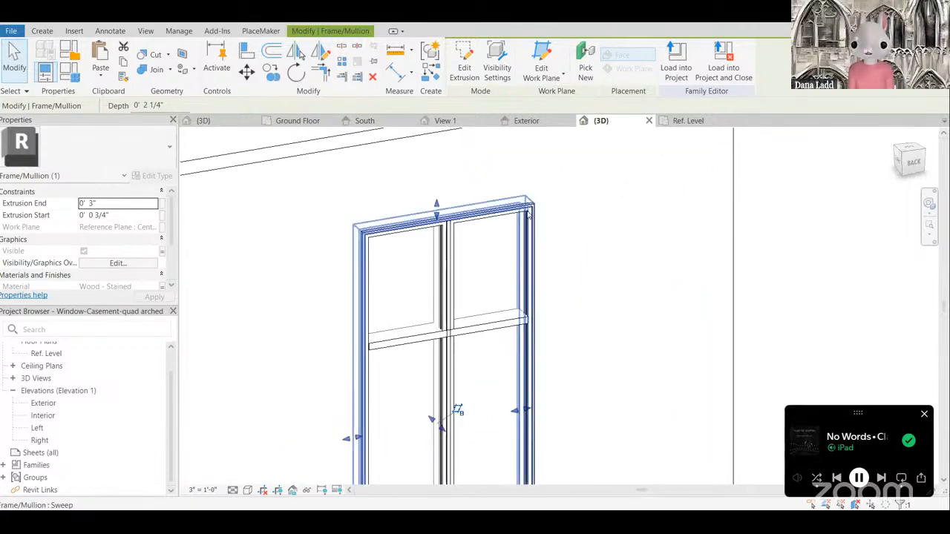
Step: Select the outer frame sweep and open its path sketch for editing in the Exterior elevation
{"action": "left_click", "coordinate": [532, 222]}
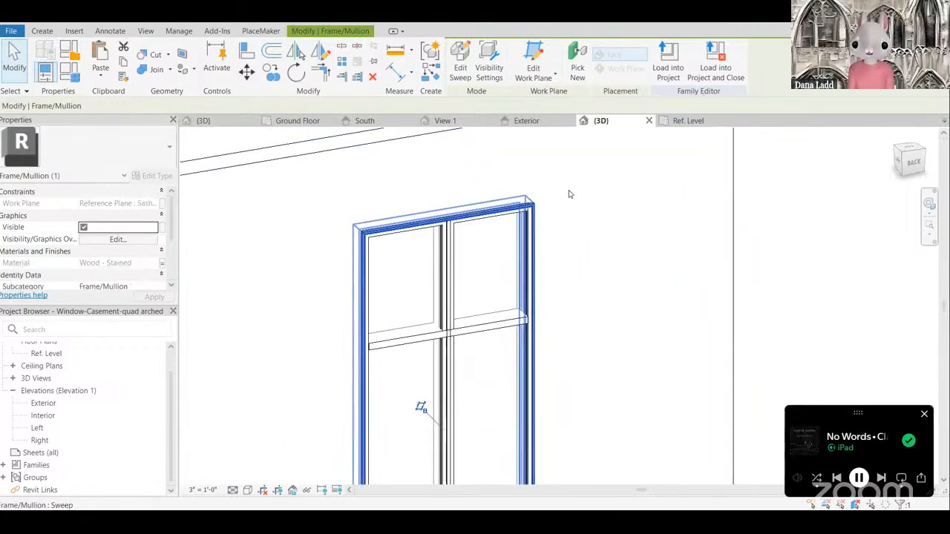
{"action": "scroll", "coordinate": [582, 265], "scroll_direction": "down", "scroll_amount": 2}
{"action": "middle_click_drag", "start_coordinate": [583, 265], "coordinate": [635, 328], "text": "shift"}
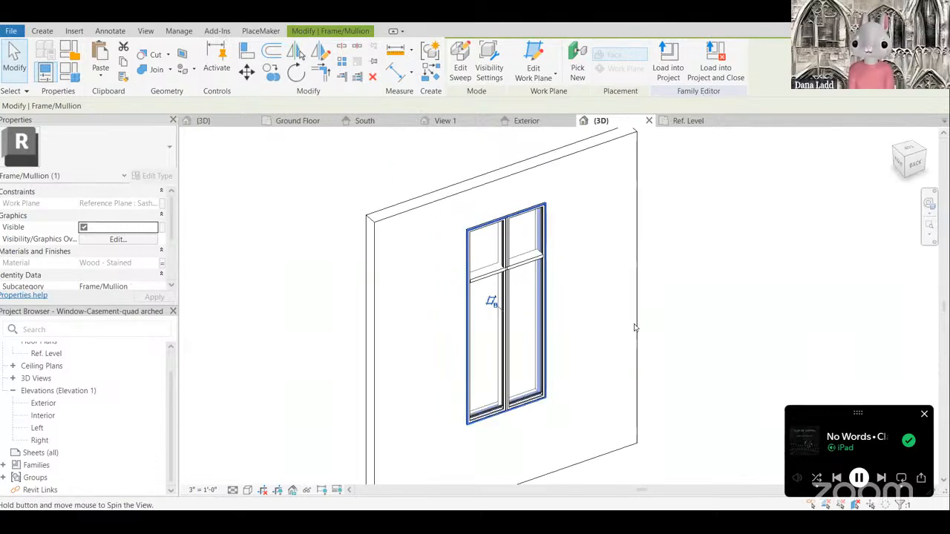
{"action": "left_click", "coordinate": [916, 171]}
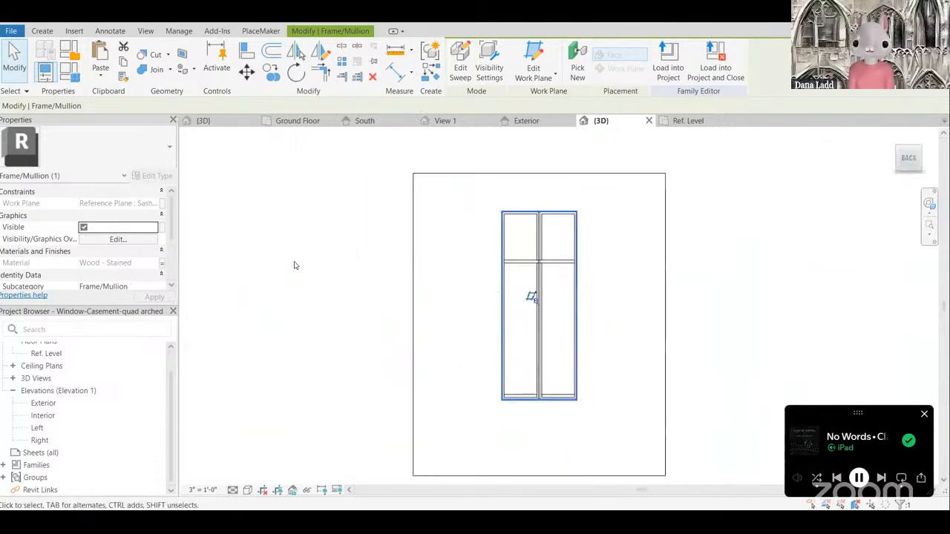
{"action": "scroll", "coordinate": [494, 257], "scroll_direction": "up", "scroll_amount": 2}
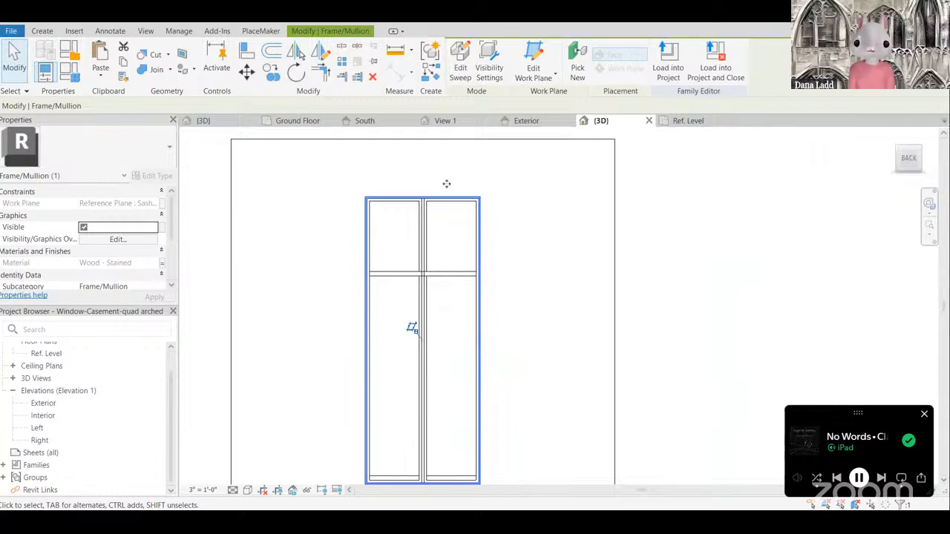
{"action": "middle_click_drag", "start_coordinate": [430, 217], "coordinate": [430, 243]}
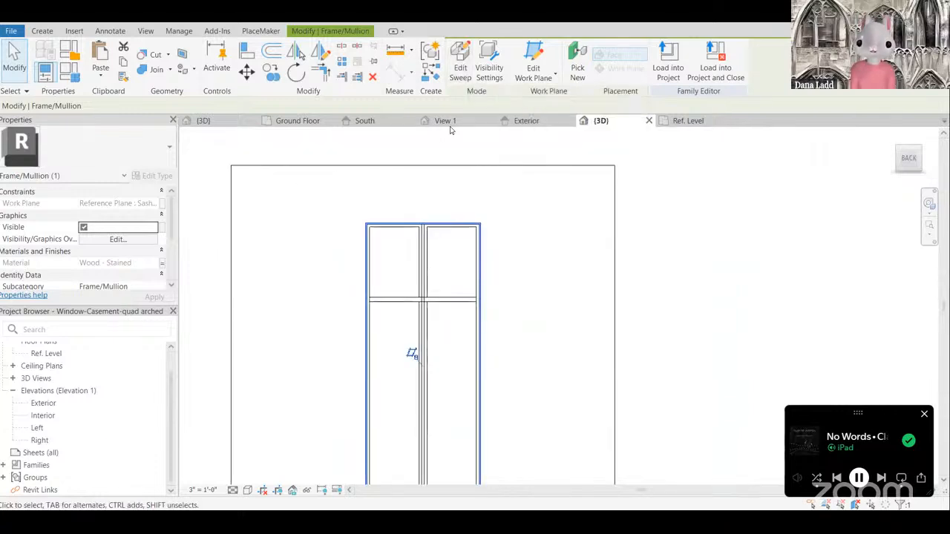
{"action": "left_click", "coordinate": [538, 123]}
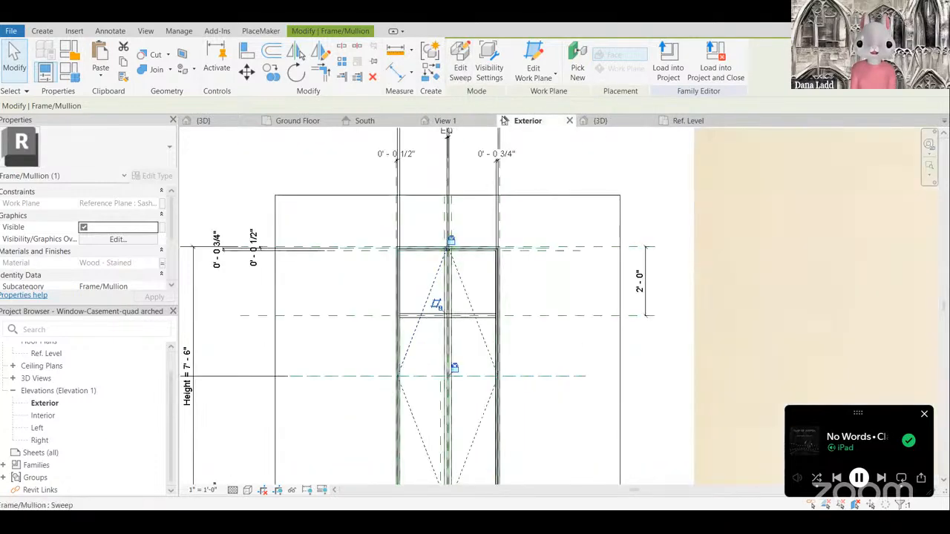
{"action": "left_click", "coordinate": [459, 72]}
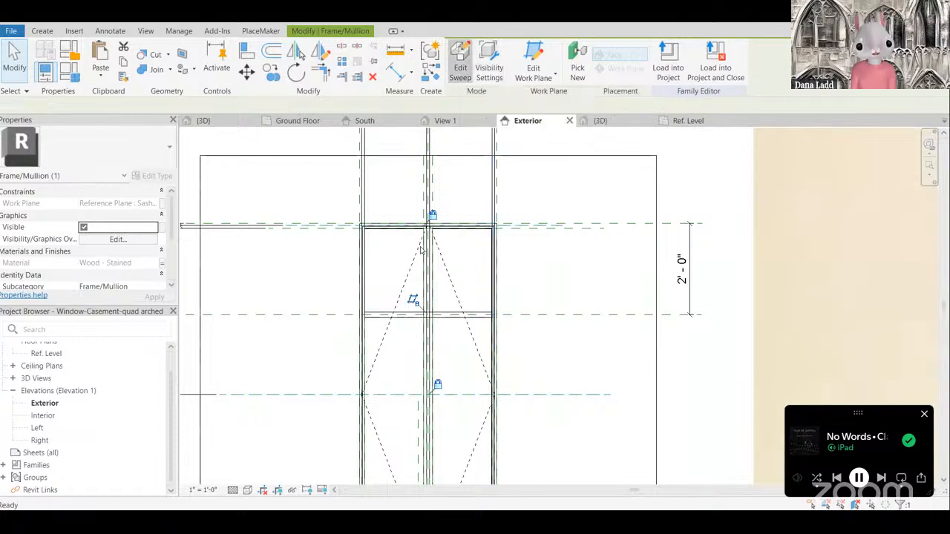
{"action": "scroll", "coordinate": [419, 230], "scroll_direction": "down", "scroll_amount": 1}
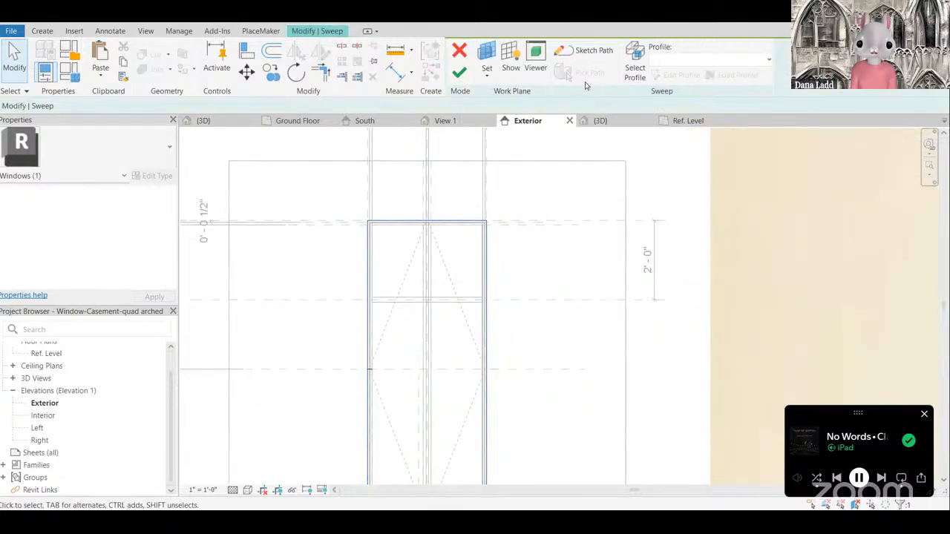
{"action": "left_click", "coordinate": [591, 51]}
{"action": "scroll", "coordinate": [403, 272], "scroll_direction": "up", "scroll_amount": 1}
{"action": "scroll", "coordinate": [412, 218], "scroll_direction": "down", "scroll_amount": 2}
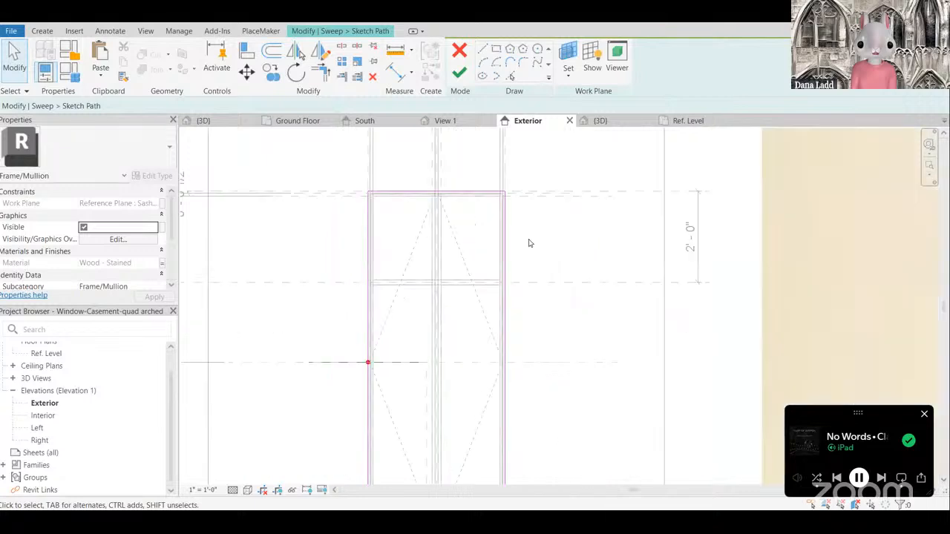
Step: Draw a horizontal reference plane across the window about 8 inches below the frame's head
{"action": "left_click", "coordinate": [45, 31]}
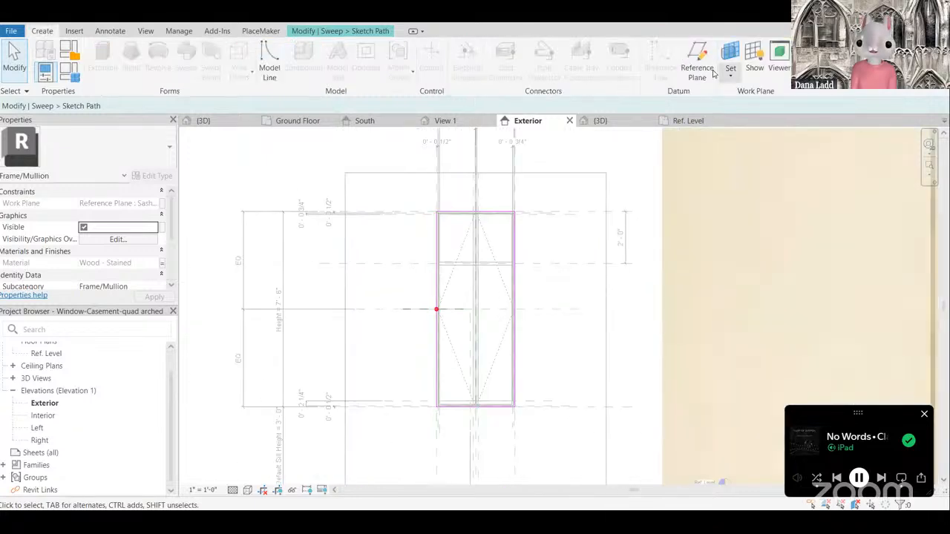
{"action": "left_click", "coordinate": [704, 64]}
{"action": "scroll", "coordinate": [373, 214], "scroll_direction": "up", "scroll_amount": 2}
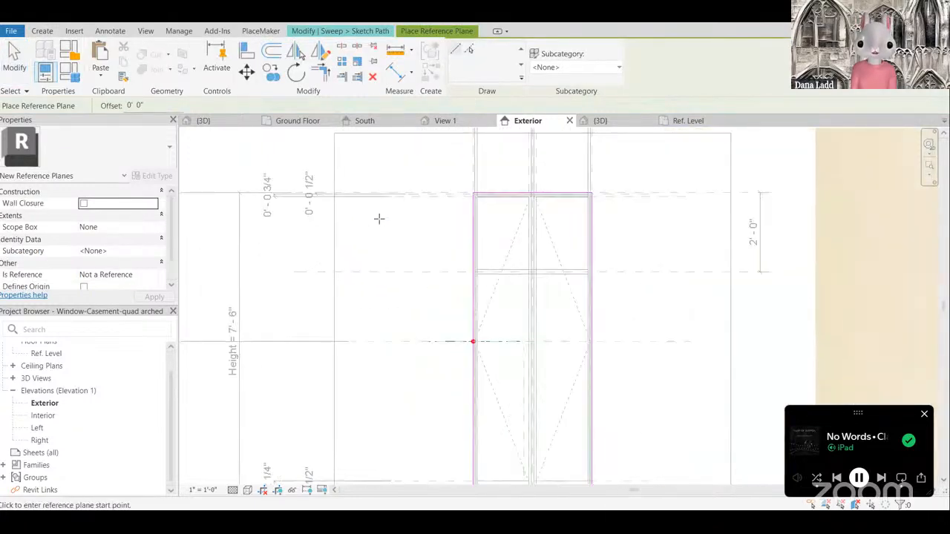
{"action": "left_click", "coordinate": [378, 219]}
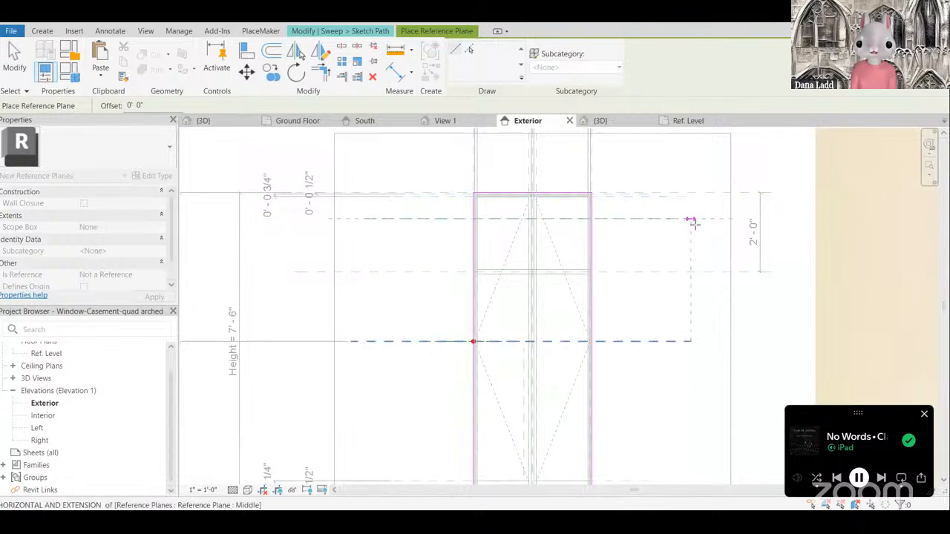
{"action": "left_click", "coordinate": [692, 221]}
{"action": "key", "text": "Escape"}
{"action": "key", "text": "Escape"}
{"action": "middle_click_drag", "start_coordinate": [664, 185], "coordinate": [642, 192]}
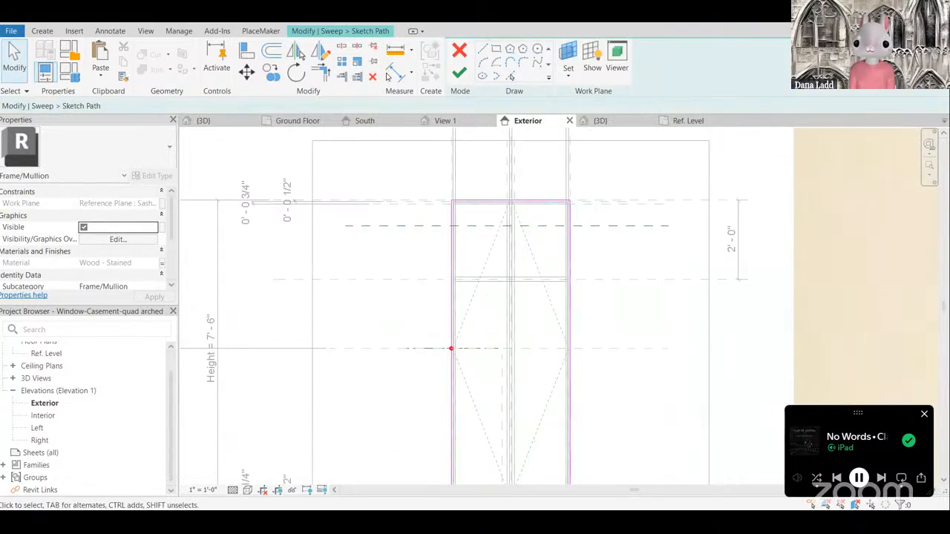
Step: Dimension the new reference plane from the window's head and set the distance to 0' 6"
{"action": "left_click", "coordinate": [398, 72]}
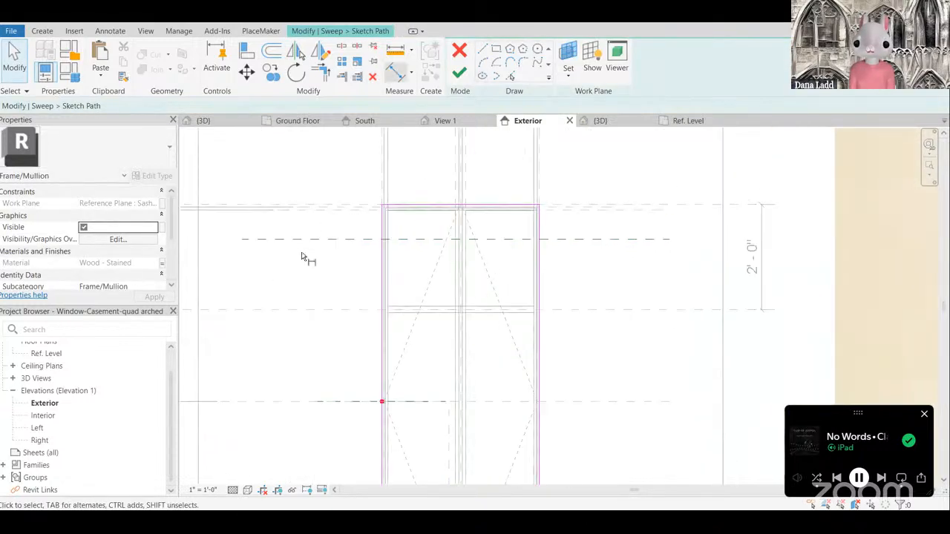
{"action": "left_click", "coordinate": [669, 204]}
{"action": "left_click", "coordinate": [653, 242]}
{"action": "left_click", "coordinate": [661, 219]}
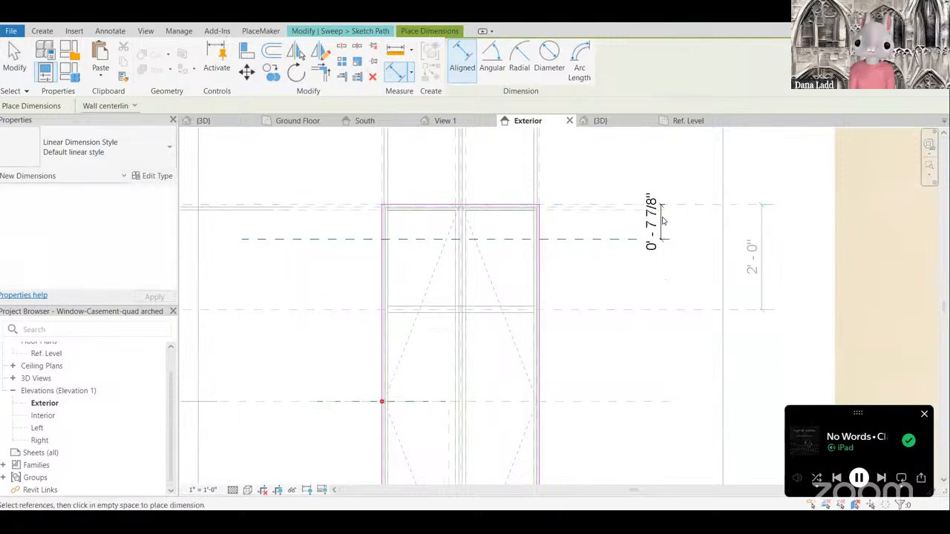
{"action": "key", "text": "Escape"}
{"action": "key", "text": "Escape"}
{"action": "left_click", "coordinate": [653, 239]}
{"action": "left_click", "coordinate": [655, 221]}
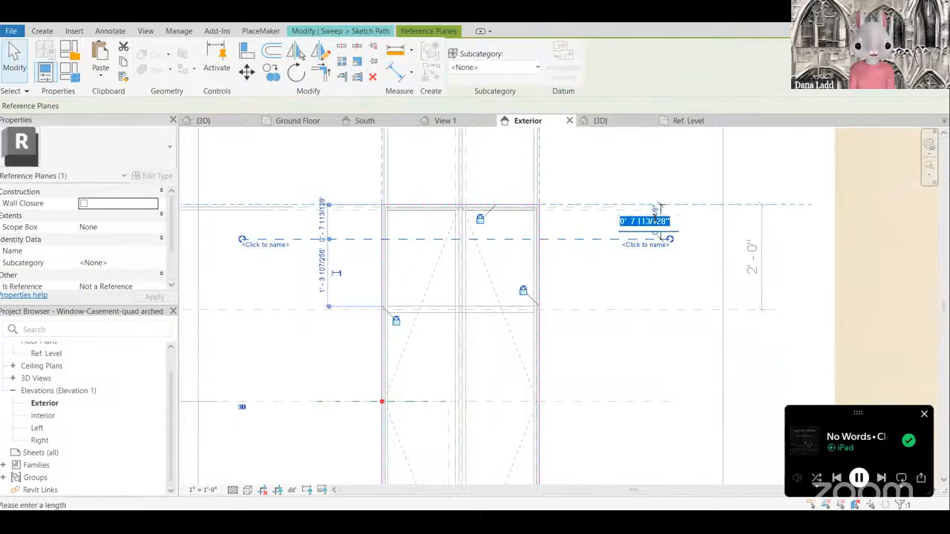
{"action": "left_click", "coordinate": [651, 286]}
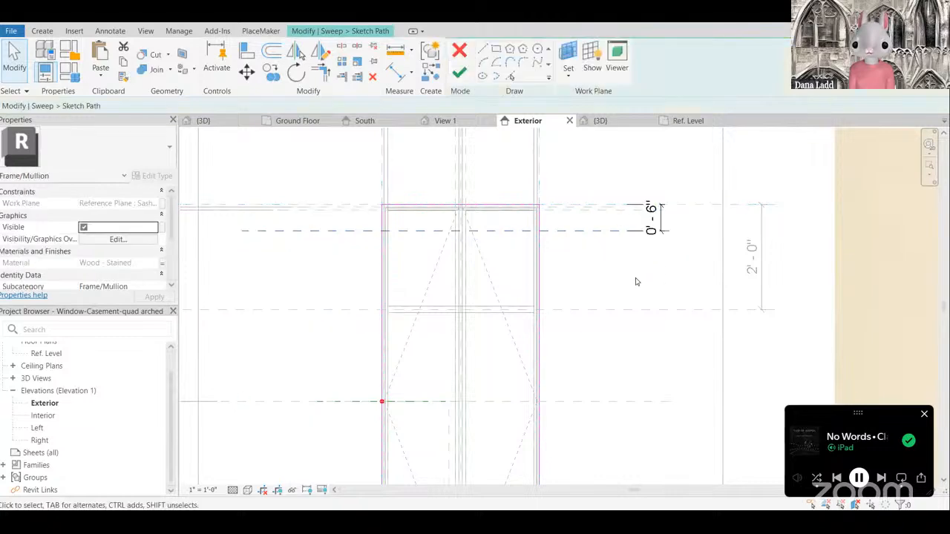
{"action": "scroll", "coordinate": [530, 193], "scroll_direction": "down", "scroll_amount": 5}
{"action": "scroll", "coordinate": [567, 185], "scroll_direction": "up", "scroll_amount": 2}
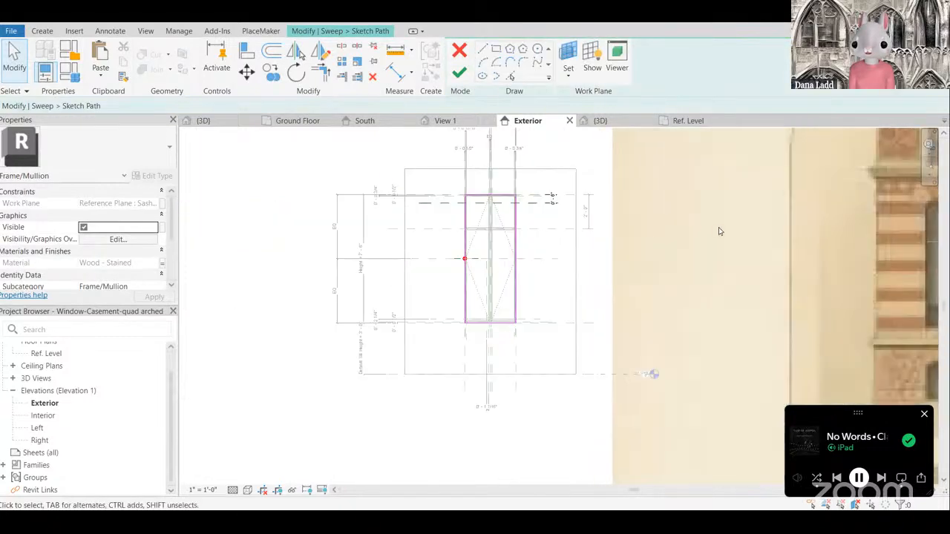
{"action": "scroll", "coordinate": [609, 225], "scroll_direction": "down", "scroll_amount": 2}
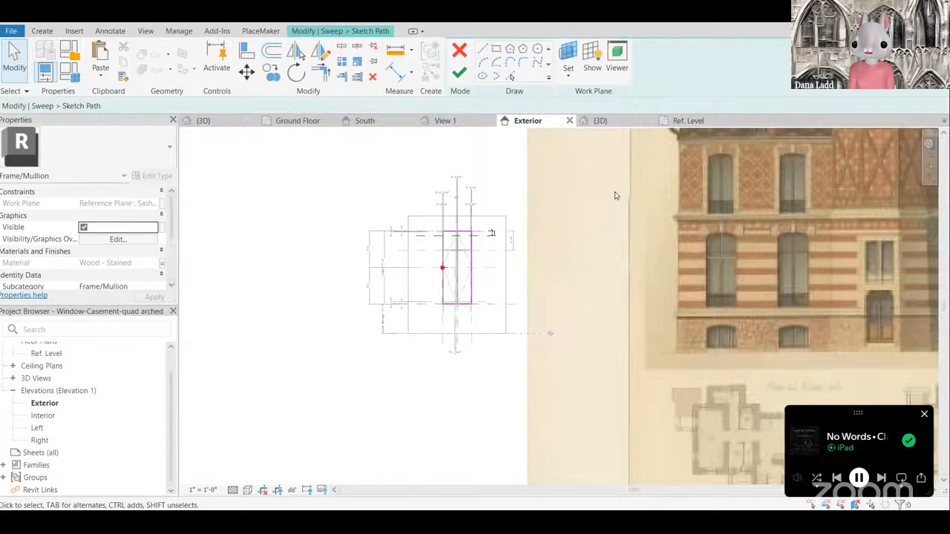
{"action": "scroll", "coordinate": [594, 201], "scroll_direction": "up", "scroll_amount": 6}
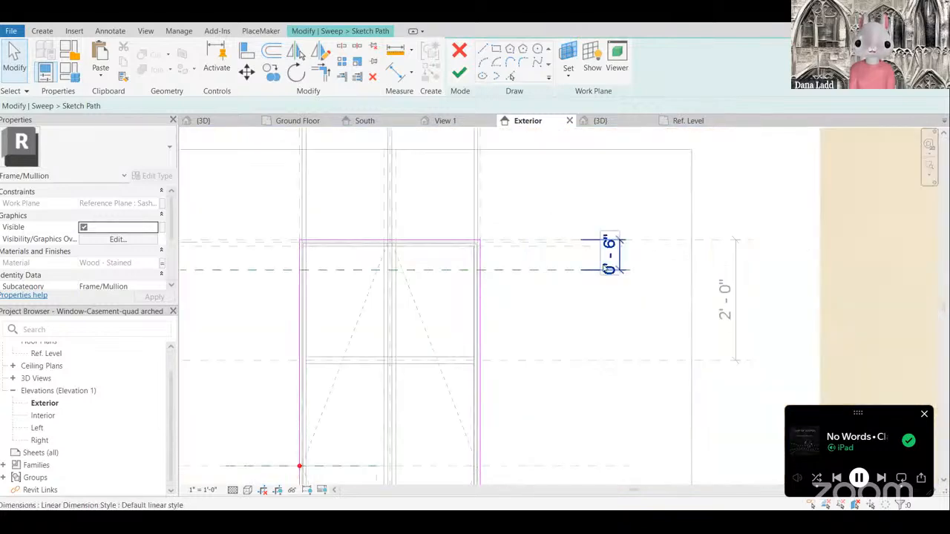
{"action": "left_click", "coordinate": [606, 269]}
{"action": "key", "text": "Escape"}
{"action": "left_click", "coordinate": [618, 259]}
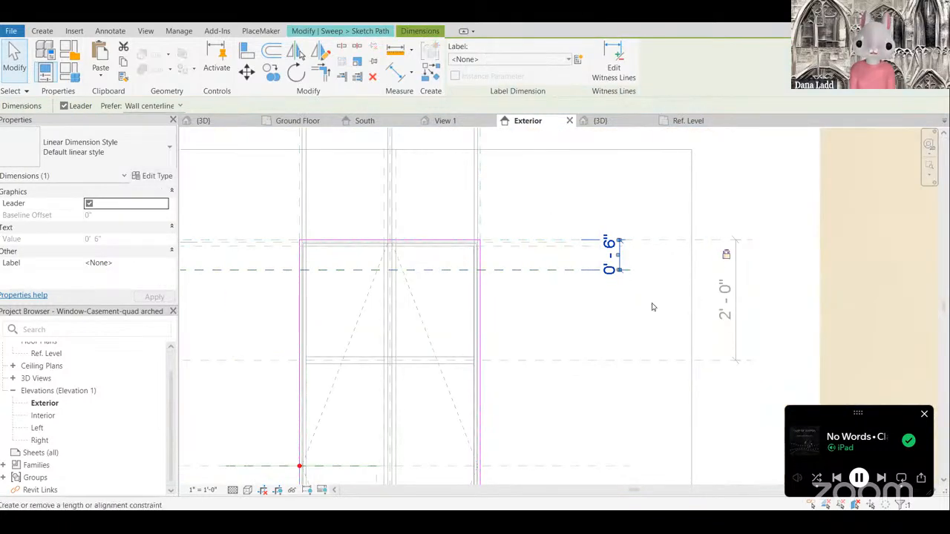
{"action": "left_click", "coordinate": [555, 293]}
Step: Sketch a start-end-radius arc between the frame sides at the 0' 6" reference plane, peaking at the window head's center
{"action": "scroll", "coordinate": [484, 267], "scroll_direction": "down", "scroll_amount": 2}
{"action": "middle_click_drag", "start_coordinate": [484, 265], "coordinate": [549, 265]}
{"action": "scroll", "coordinate": [519, 260], "scroll_direction": "up", "scroll_amount": 3}
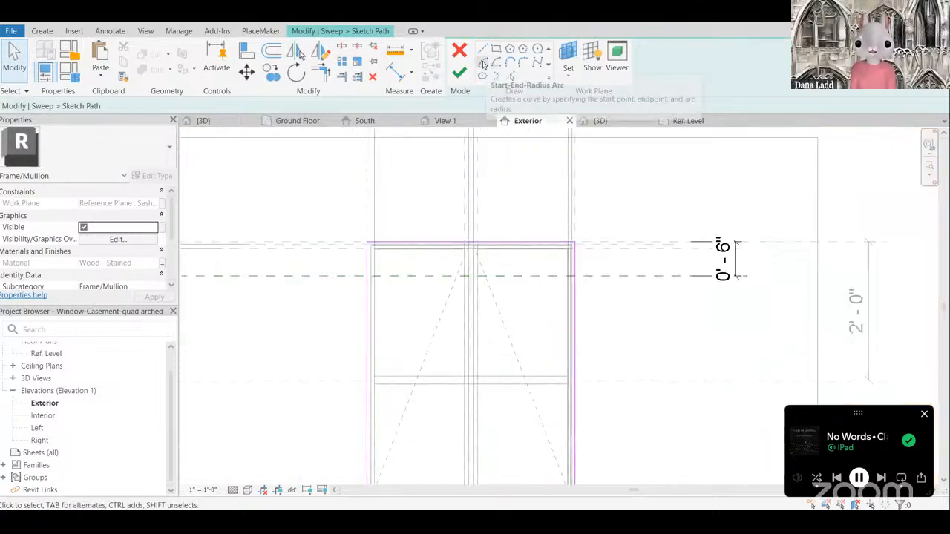
{"action": "left_click", "coordinate": [482, 63]}
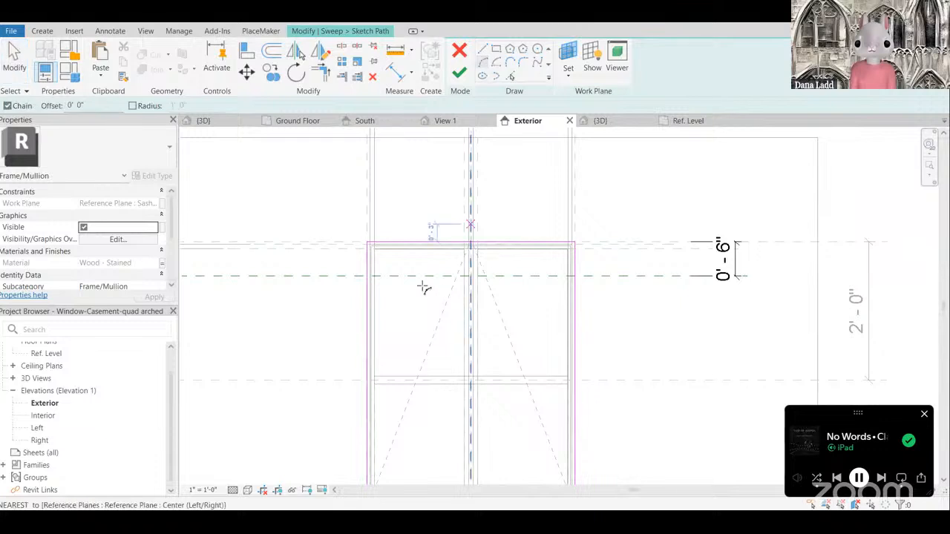
{"action": "left_click", "coordinate": [366, 276]}
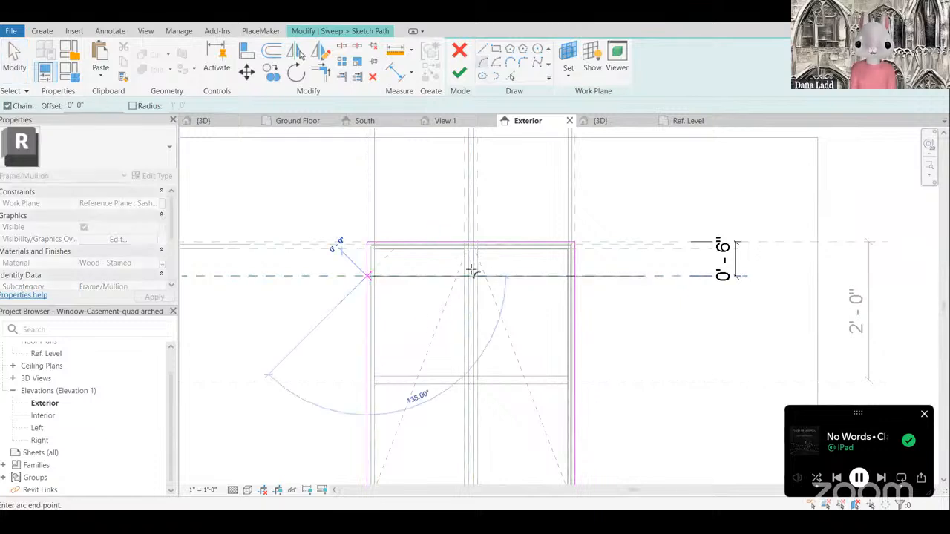
{"action": "left_click", "coordinate": [575, 276]}
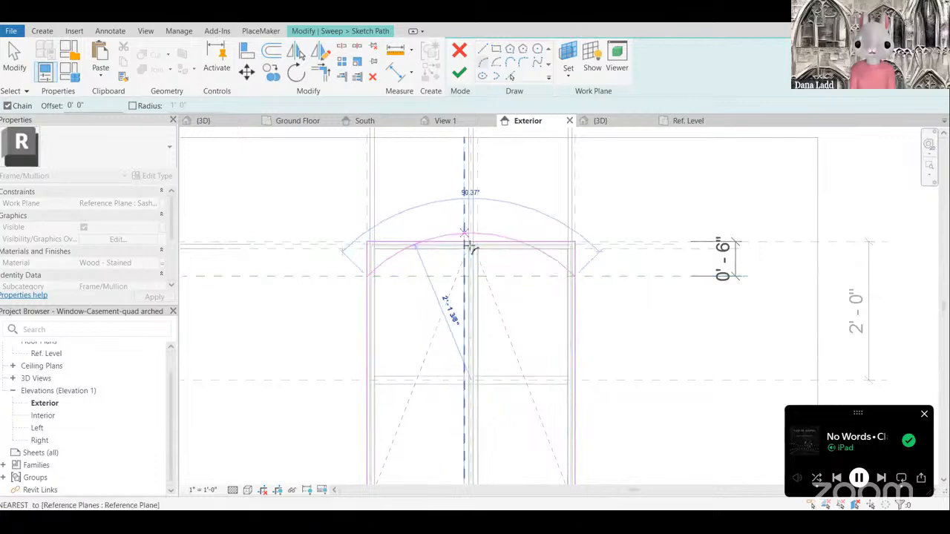
{"action": "scroll", "coordinate": [469, 242], "scroll_direction": "up", "scroll_amount": 3}
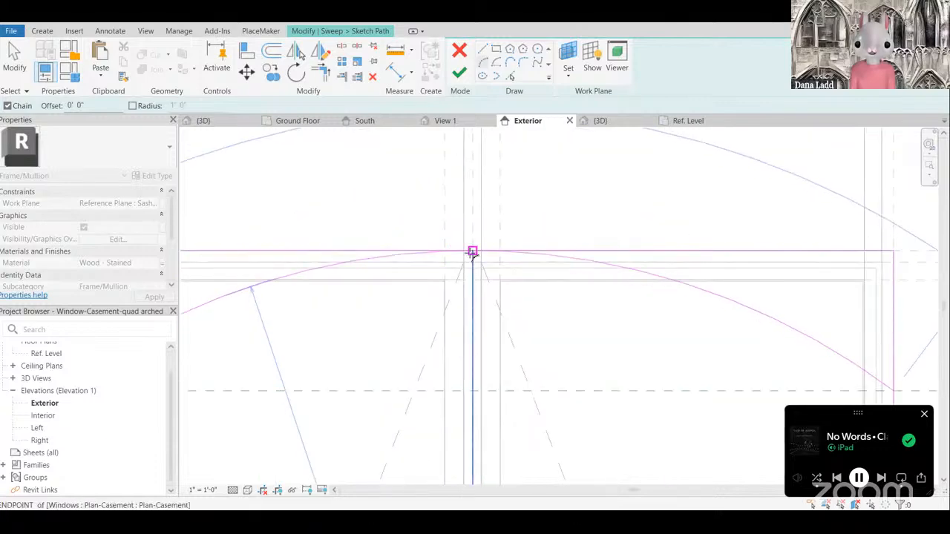
{"action": "left_click", "coordinate": [471, 253]}
{"action": "scroll", "coordinate": [477, 278], "scroll_direction": "down", "scroll_amount": 3}
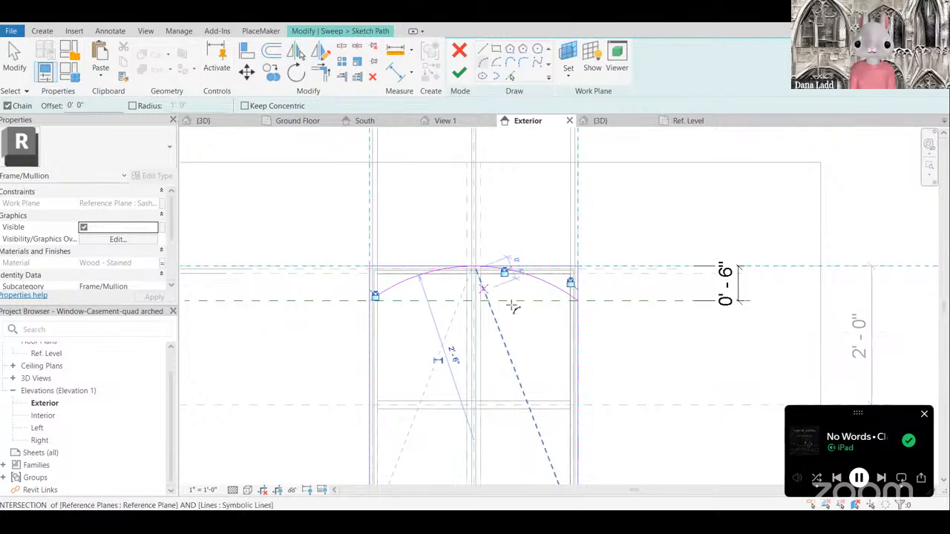
{"action": "key", "text": "Escape"}
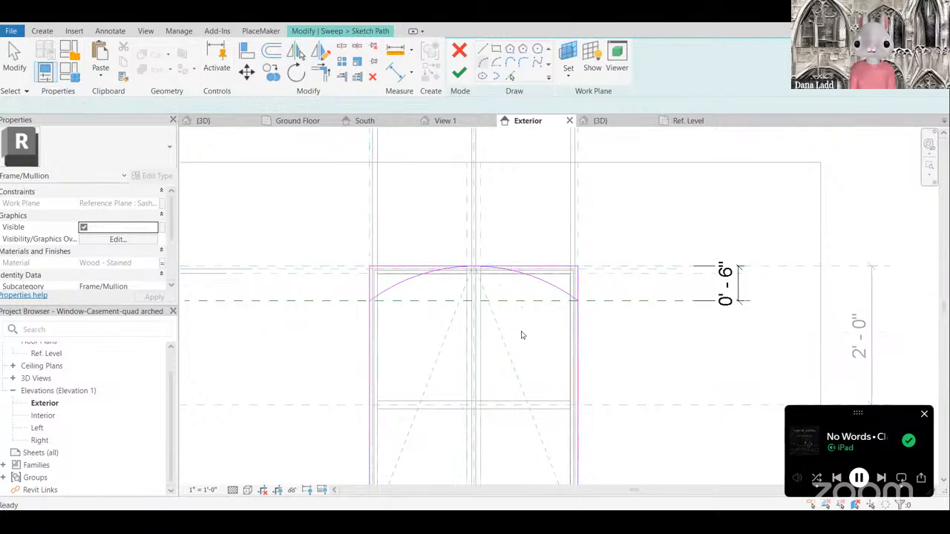
Step: Trim the vertical frame lines of the path to the ends of the arc
{"action": "scroll", "coordinate": [531, 336], "scroll_direction": "down", "scroll_amount": 2}
{"action": "scroll", "coordinate": [539, 337], "scroll_direction": "up", "scroll_amount": 2}
{"action": "left_click", "coordinate": [522, 277]}
{"action": "key", "text": "Escape"}
{"action": "scroll", "coordinate": [517, 289], "scroll_direction": "down", "scroll_amount": 2}
{"action": "scroll", "coordinate": [549, 300], "scroll_direction": "up", "scroll_amount": 2}
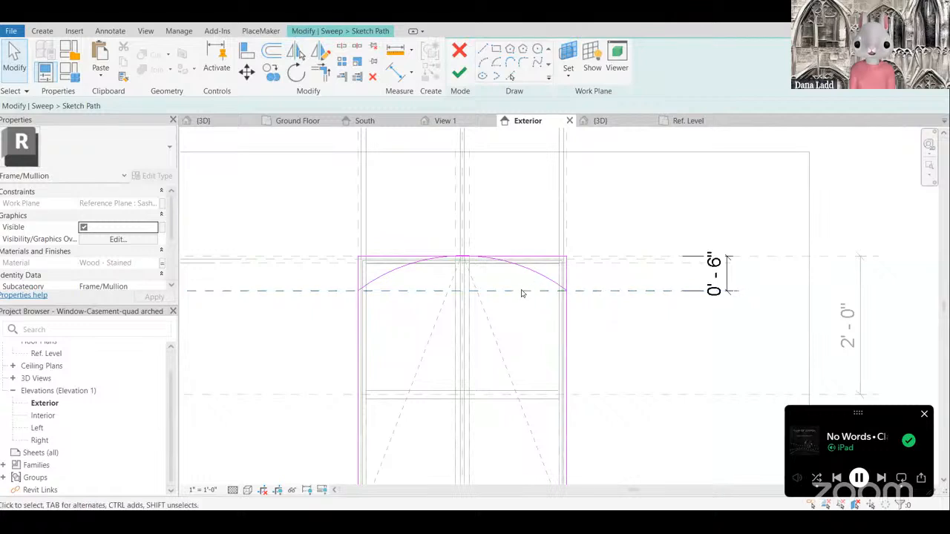
{"action": "scroll", "coordinate": [522, 294], "scroll_direction": "down", "scroll_amount": 2}
{"action": "scroll", "coordinate": [471, 235], "scroll_direction": "up", "scroll_amount": 2}
{"action": "scroll", "coordinate": [470, 235], "scroll_direction": "down", "scroll_amount": 2}
{"action": "key", "text": "t"}
{"action": "key", "text": "r"}
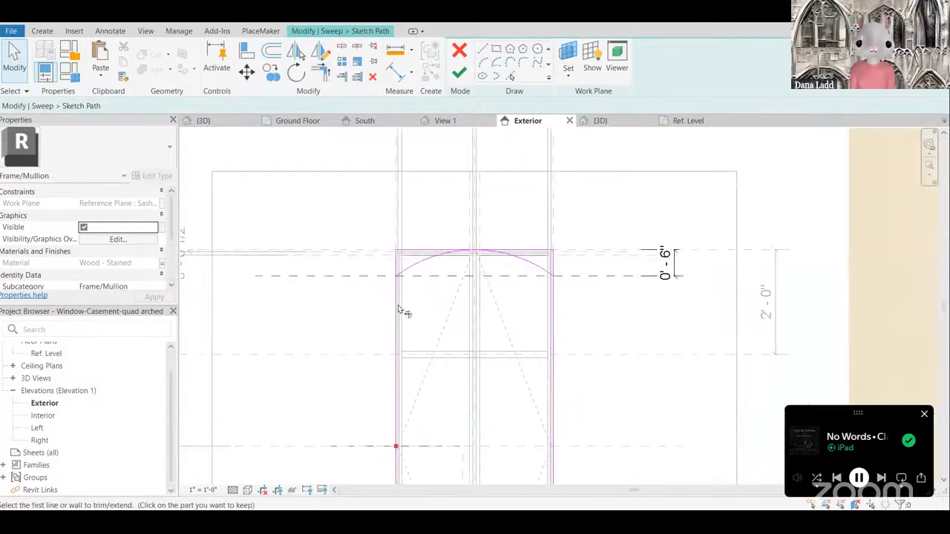
{"action": "left_click", "coordinate": [398, 309]}
{"action": "left_click", "coordinate": [529, 265]}
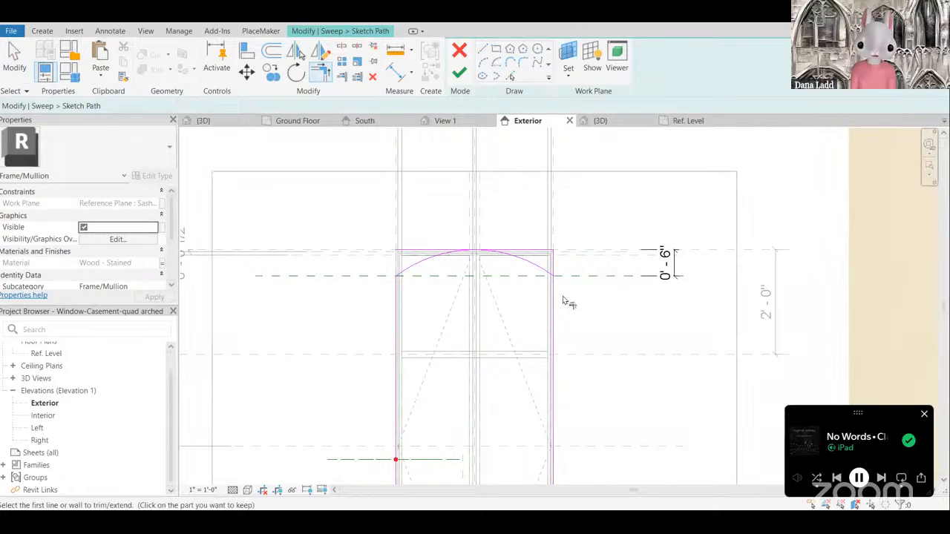
{"action": "key", "text": "Escape"}
Step: Delete the straight horizontal line at the head of the path sketch
{"action": "scroll", "coordinate": [526, 239], "scroll_direction": "up", "scroll_amount": 2}
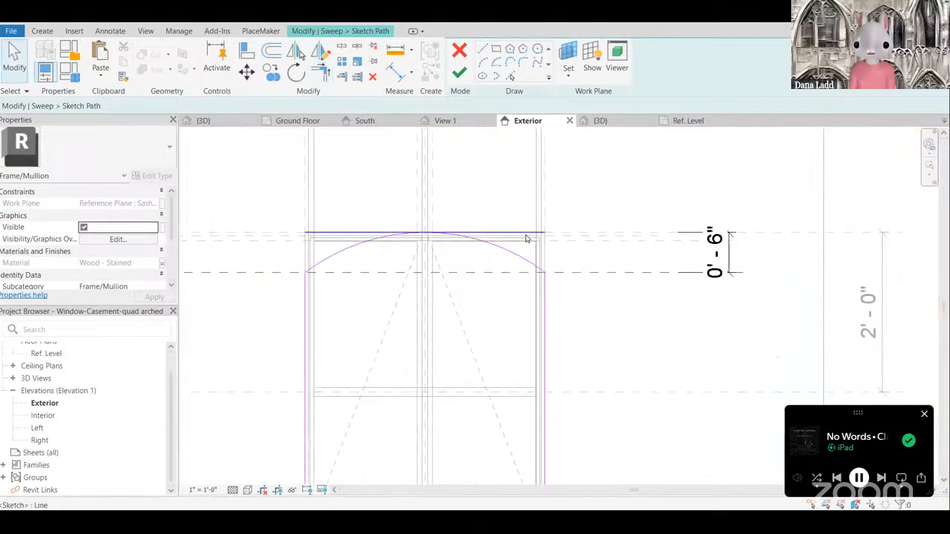
{"action": "left_click", "coordinate": [525, 233]}
{"action": "key", "text": "Delete"}
{"action": "scroll", "coordinate": [481, 247], "scroll_direction": "down", "scroll_amount": 1}
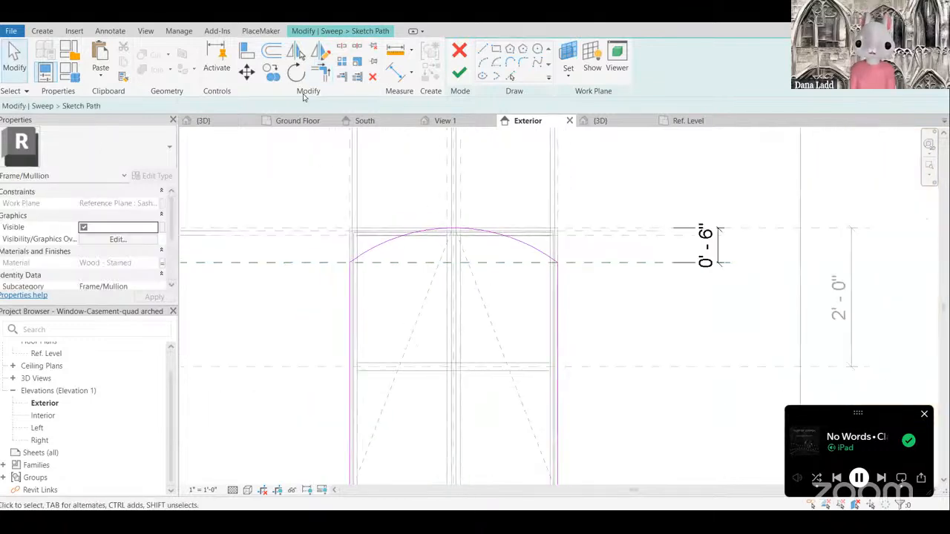
Step: Add an aligned dimension between the arc's right endpoint and the window's head reference plane
{"action": "left_click", "coordinate": [394, 73]}
{"action": "scroll", "coordinate": [461, 258], "scroll_direction": "up", "scroll_amount": 2}
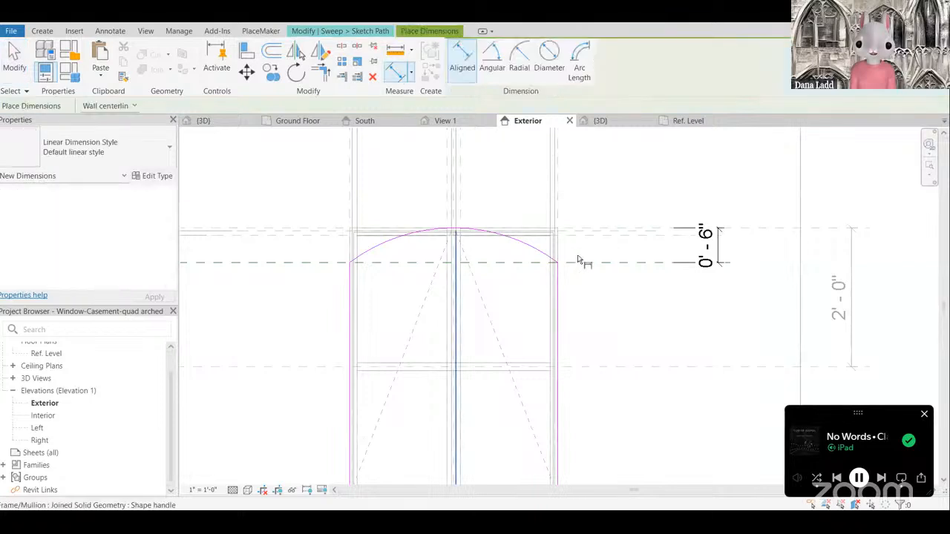
{"action": "left_click", "coordinate": [571, 251]}
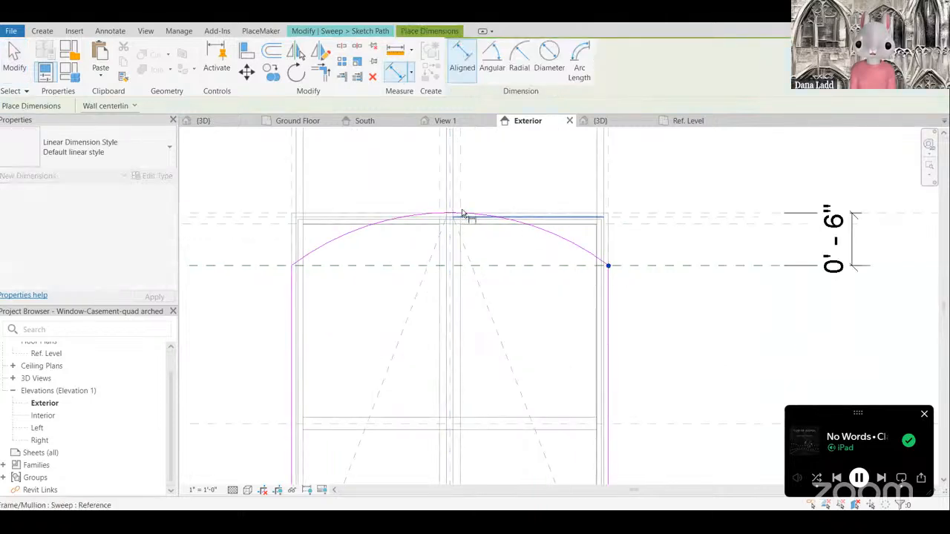
{"action": "left_click", "coordinate": [649, 213]}
{"action": "scroll", "coordinate": [458, 263], "scroll_direction": "down", "scroll_amount": 2}
{"action": "left_click", "coordinate": [668, 278]}
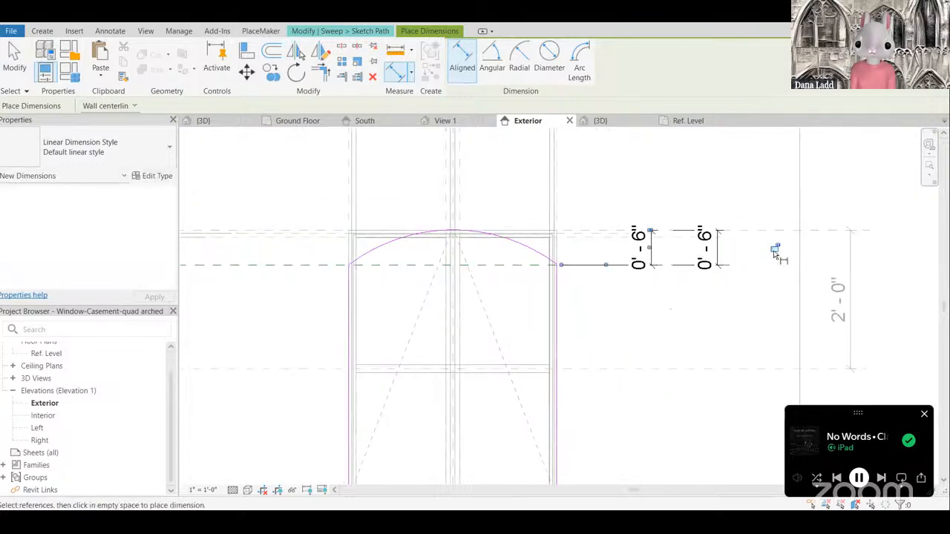
{"action": "scroll", "coordinate": [698, 288], "scroll_direction": "up", "scroll_amount": 2}
{"action": "scroll", "coordinate": [689, 297], "scroll_direction": "down", "scroll_amount": 2}
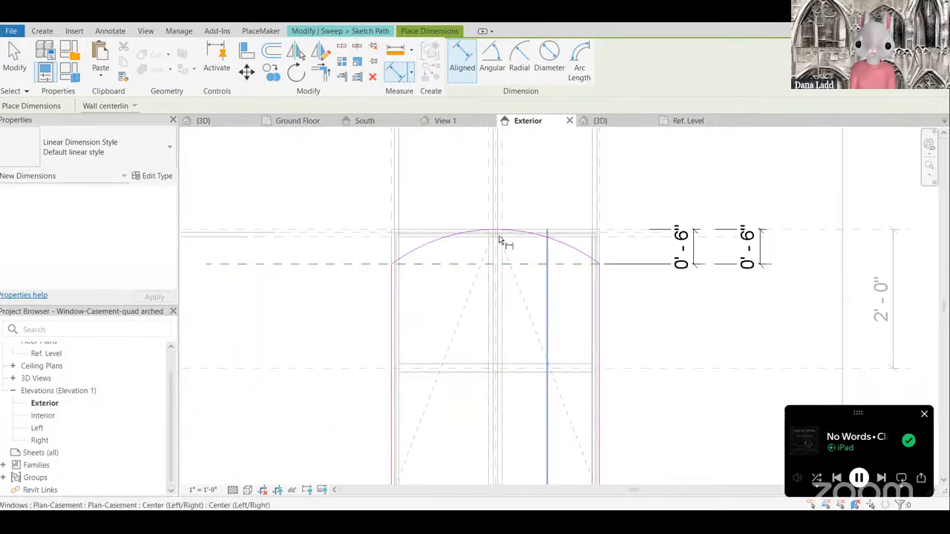
Step: Add an aligned dimension between the arc's left endpoint and the window's head reference plane
{"action": "scroll", "coordinate": [394, 263], "scroll_direction": "up", "scroll_amount": 1}
{"action": "scroll", "coordinate": [366, 267], "scroll_direction": "up", "scroll_amount": 1}
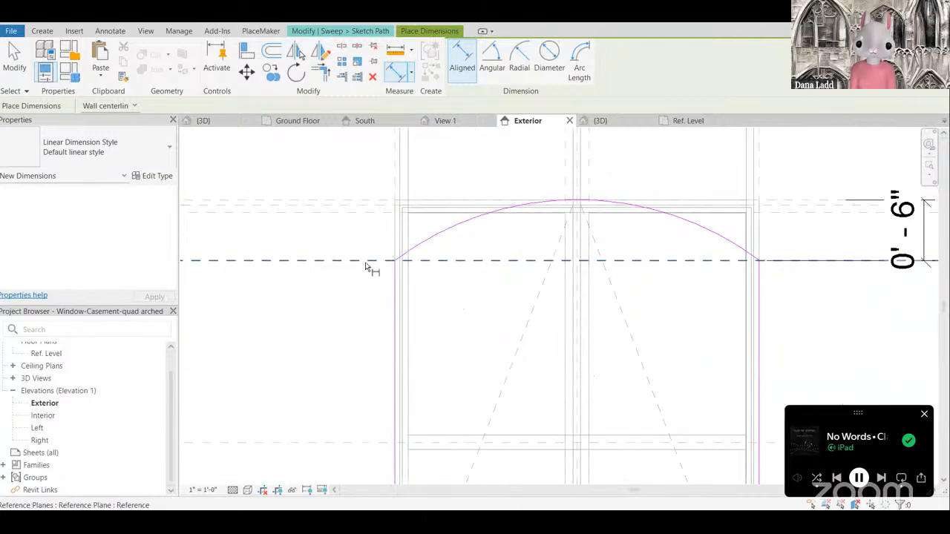
{"action": "left_click", "coordinate": [429, 259]}
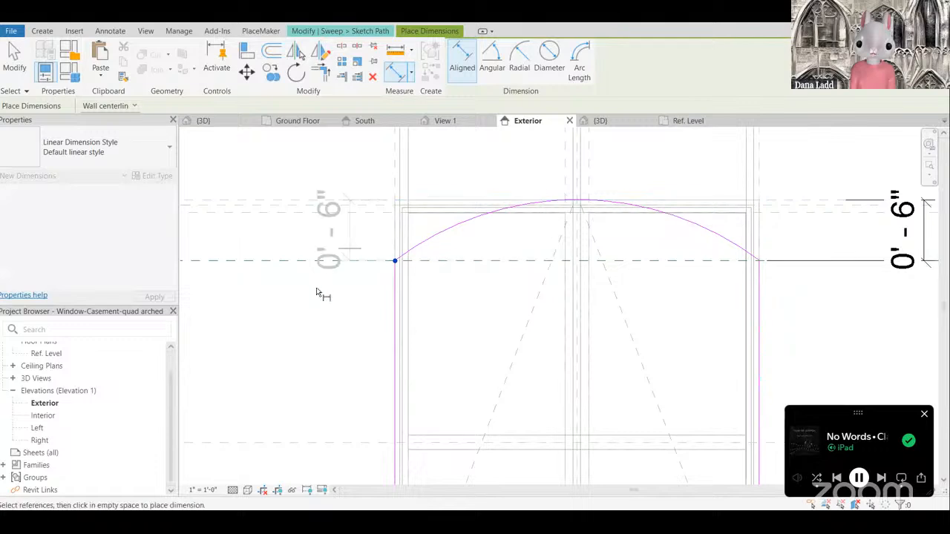
{"action": "left_click", "coordinate": [233, 304]}
{"action": "scroll", "coordinate": [438, 279], "scroll_direction": "down", "scroll_amount": 2}
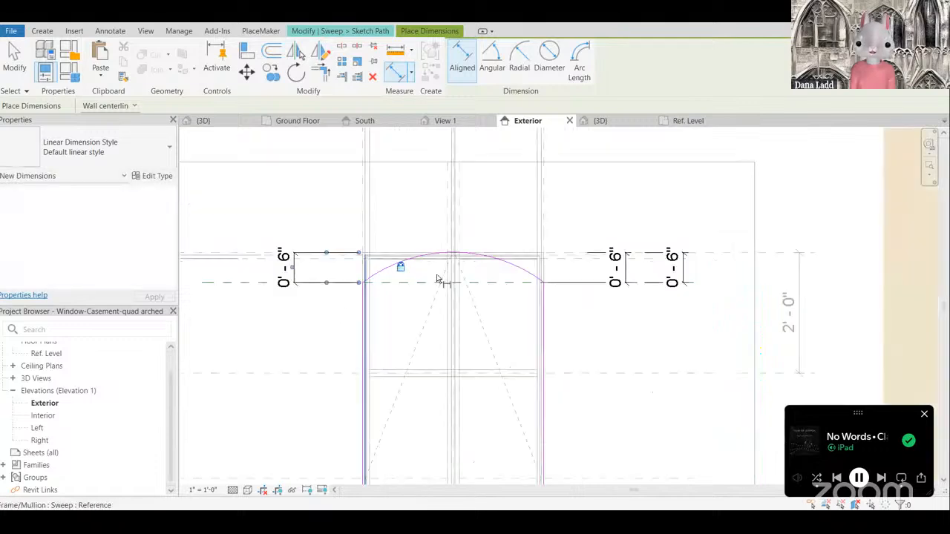
{"action": "key", "text": "Escape"}
Step: Move the reference plane's dimension closer to the dimension of the arc's right endpoint
{"action": "scroll", "coordinate": [640, 285], "scroll_direction": "up", "scroll_amount": 2}
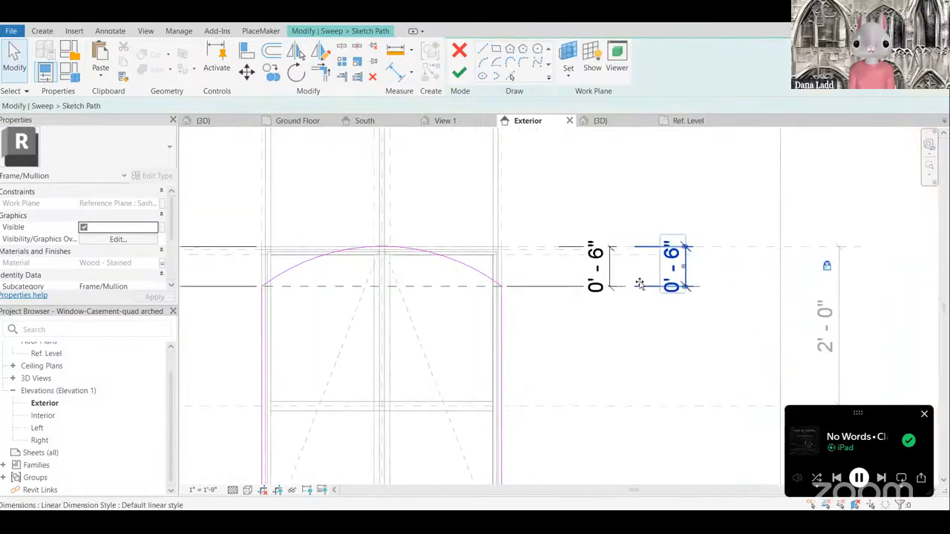
{"action": "left_click_drag", "start_coordinate": [639, 284], "coordinate": [589, 285]}
{"action": "left_click", "coordinate": [680, 331]}
{"action": "scroll", "coordinate": [680, 330], "scroll_direction": "down", "scroll_amount": 2}
{"action": "scroll", "coordinate": [519, 321], "scroll_direction": "up", "scroll_amount": 3}
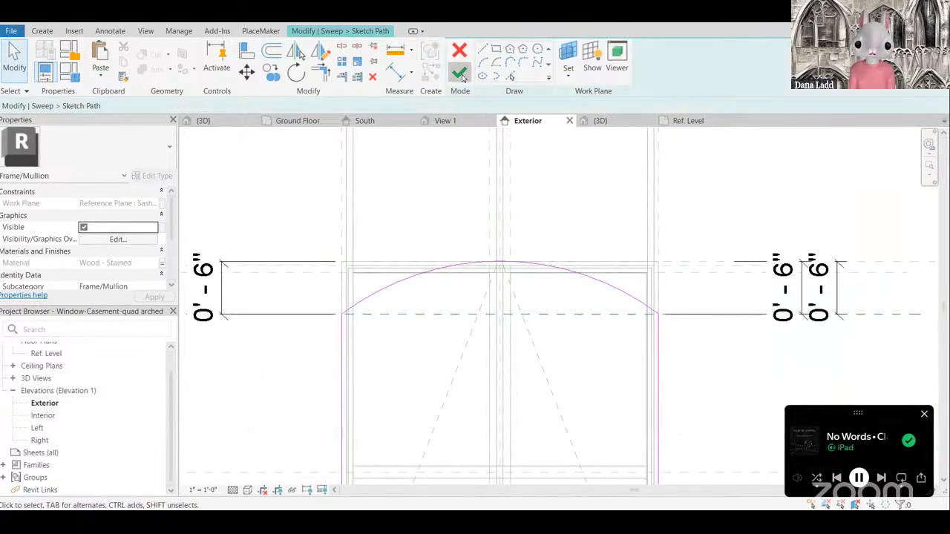
Step: Finish the path sketch and the frame sweep, removing the constraints that are not satisfied
{"action": "left_click", "coordinate": [459, 72]}
{"action": "left_click", "coordinate": [459, 72]}
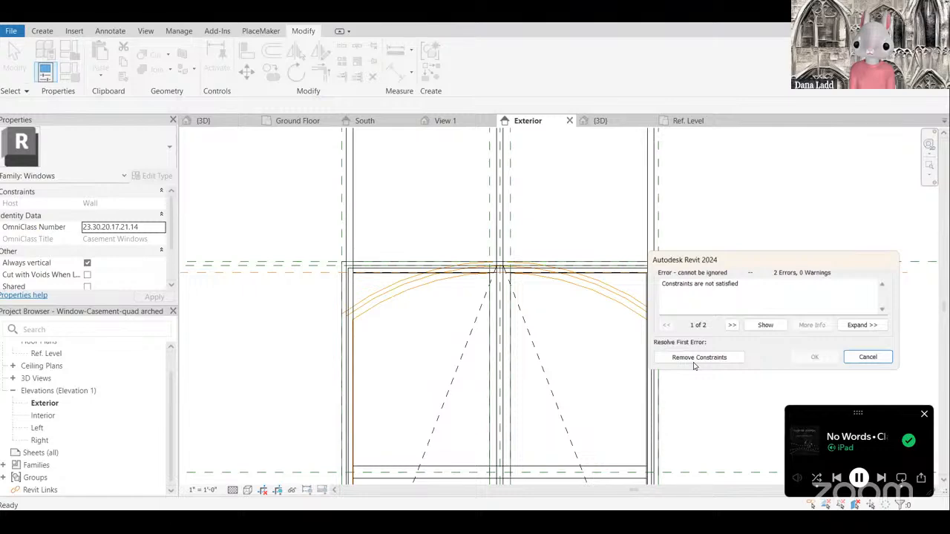
{"action": "left_click", "coordinate": [696, 357]}
{"action": "scroll", "coordinate": [543, 273], "scroll_direction": "down", "scroll_amount": 3}
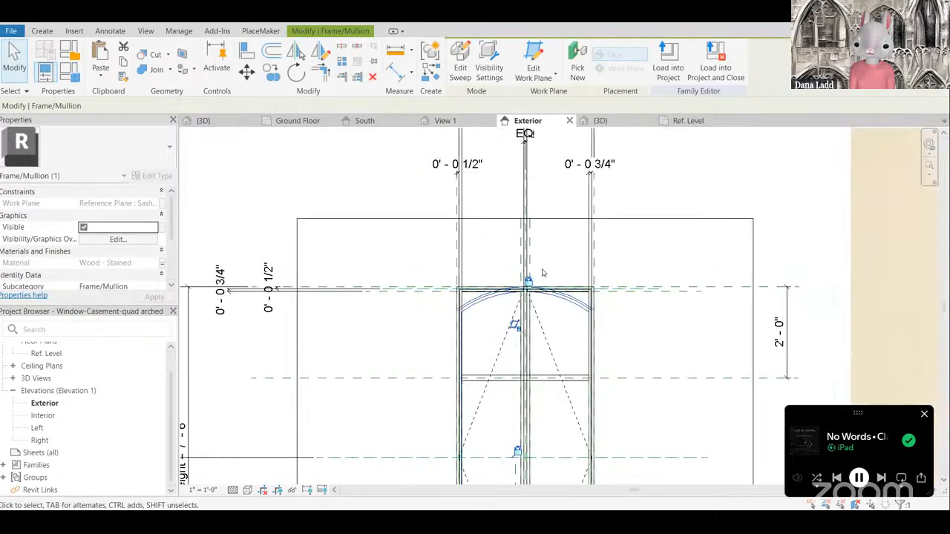
{"action": "left_click", "coordinate": [581, 255]}
{"action": "scroll", "coordinate": [581, 255], "scroll_direction": "down", "scroll_amount": 2}
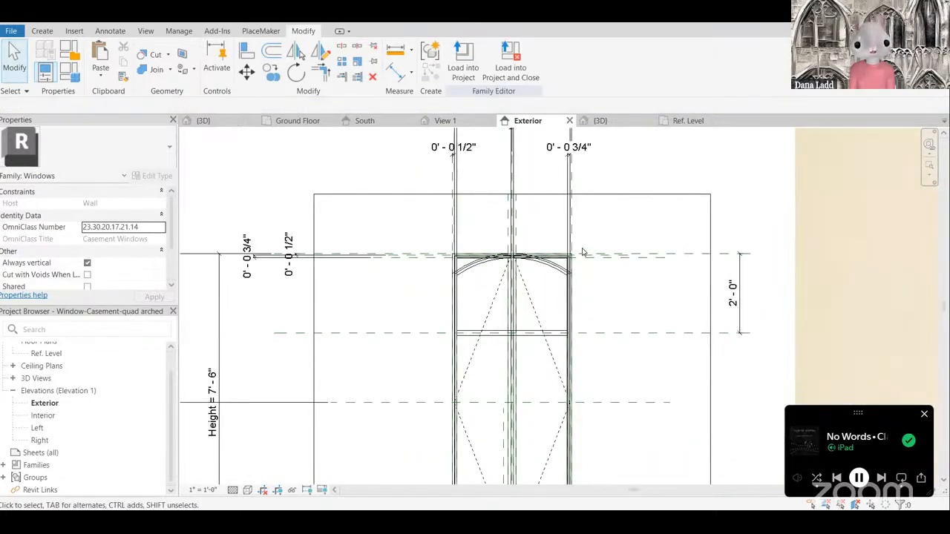
{"action": "scroll", "coordinate": [576, 260], "scroll_direction": "down", "scroll_amount": 3}
{"action": "scroll", "coordinate": [539, 300], "scroll_direction": "up", "scroll_amount": 4}
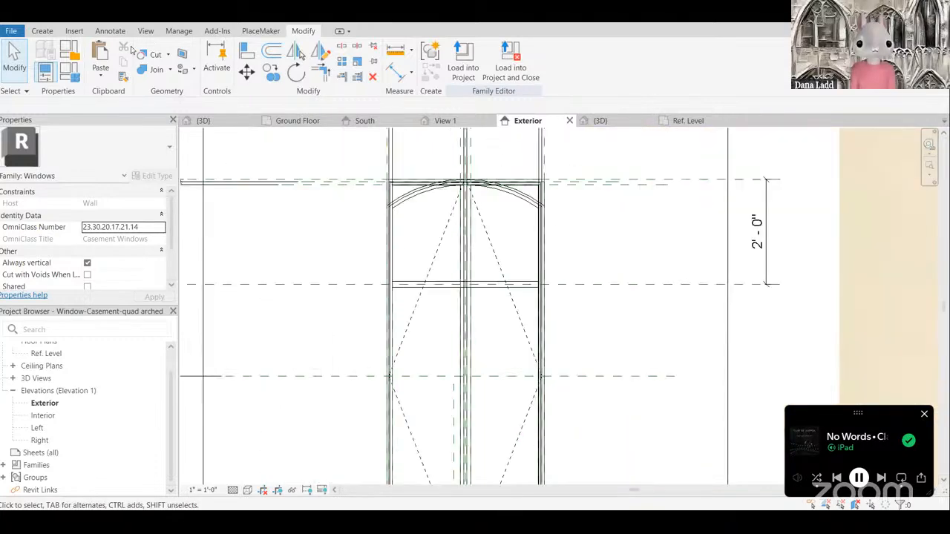
Step: Open the default 3D view and examine the arched window frame from the back
{"action": "left_click", "coordinate": [145, 31]}
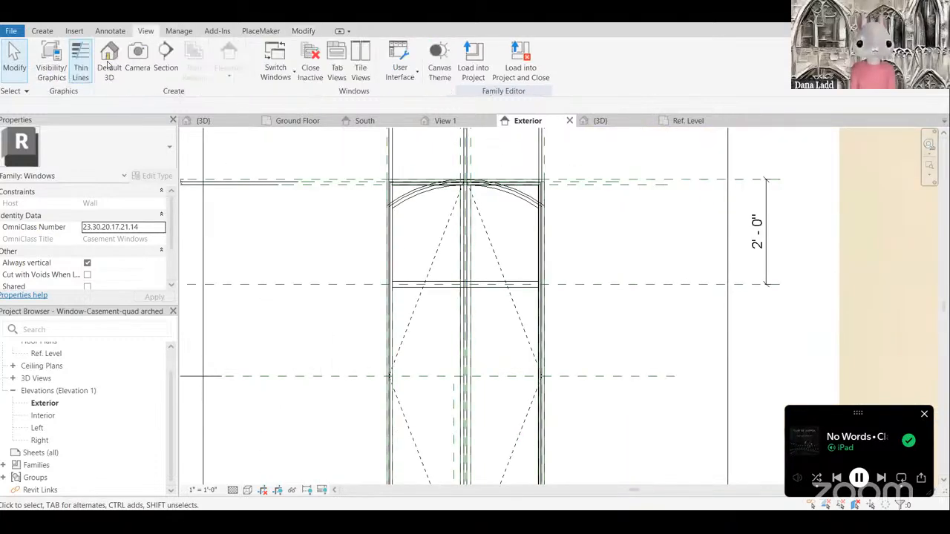
{"action": "left_click", "coordinate": [109, 60]}
{"action": "middle_click_drag", "start_coordinate": [660, 329], "coordinate": [350, 225], "text": "shift"}
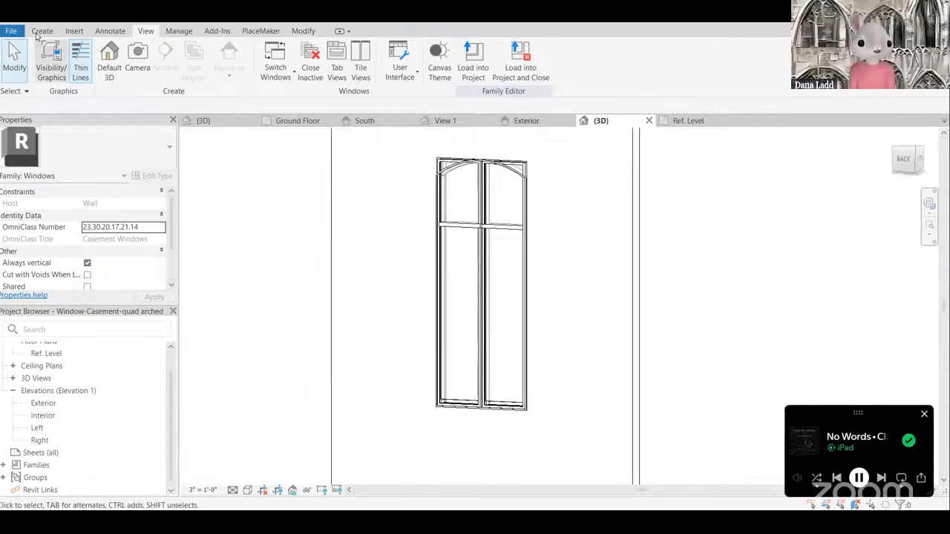
Step: Set the window family type's height to 8' 6" and view the resized window in 3D
{"action": "left_click", "coordinate": [42, 30]}
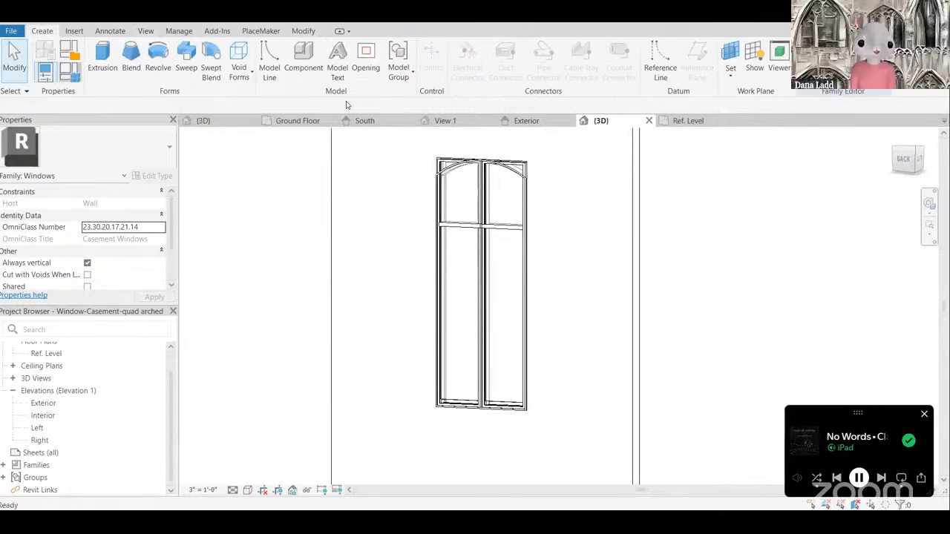
{"action": "key", "text": "f"}
{"action": "key", "text": "t"}
{"action": "scroll", "coordinate": [457, 303], "scroll_direction": "down", "scroll_amount": 1}
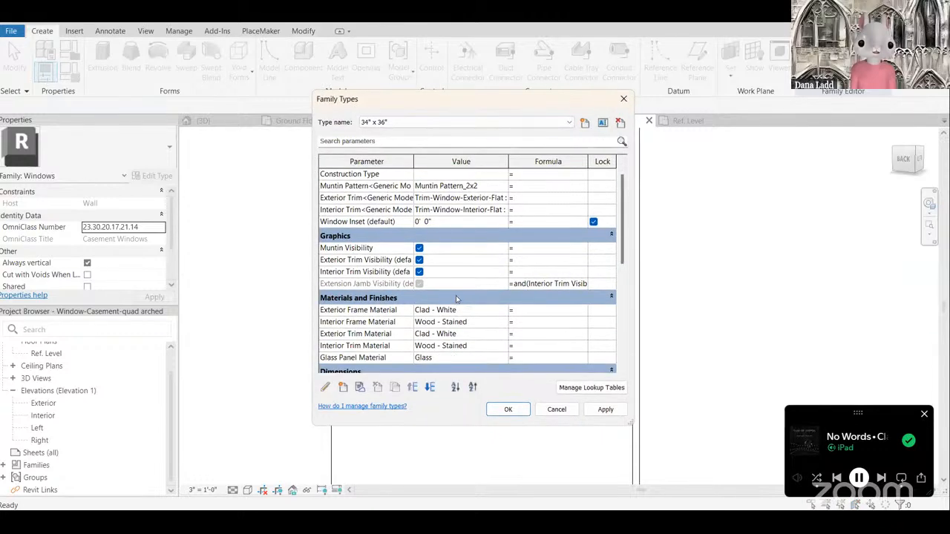
{"action": "scroll", "coordinate": [455, 295], "scroll_direction": "down", "scroll_amount": 4}
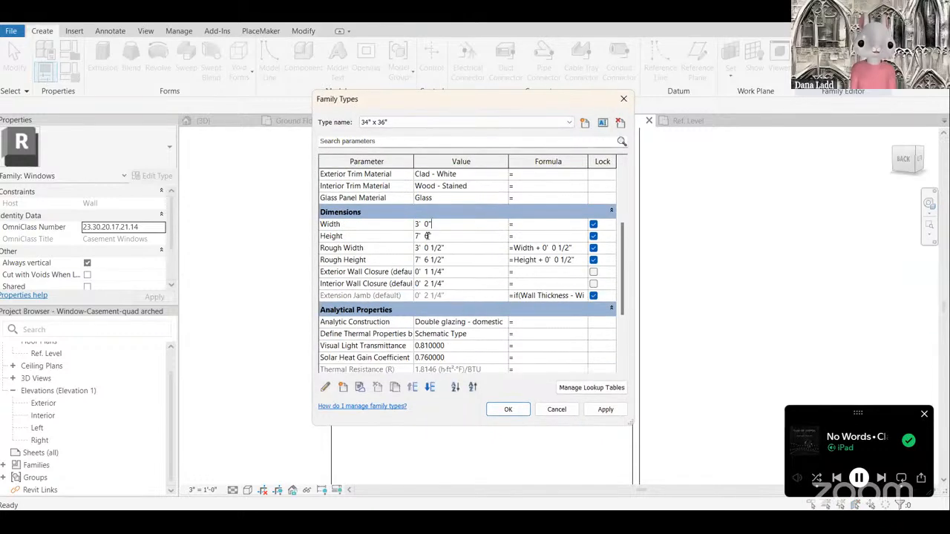
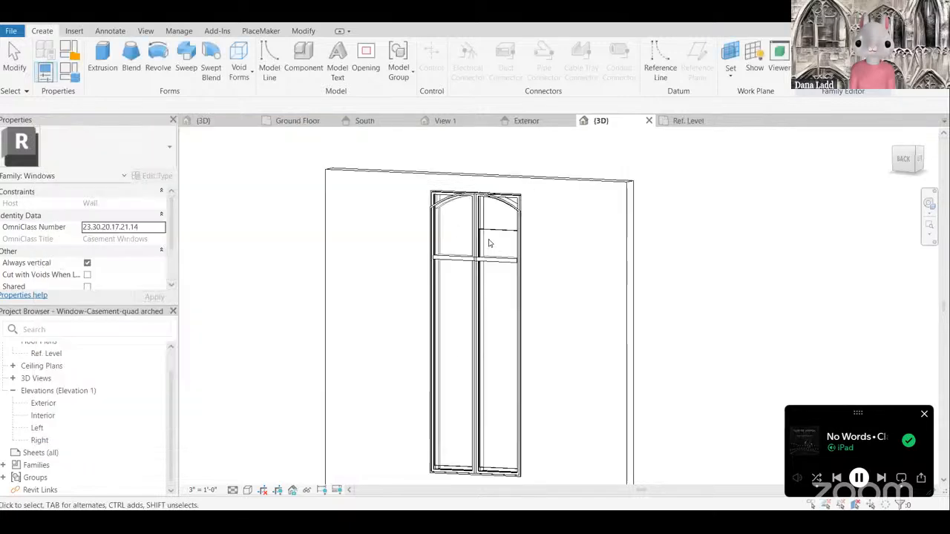
{"action": "middle_click_drag", "start_coordinate": [487, 240], "coordinate": [559, 255], "text": "shift"}
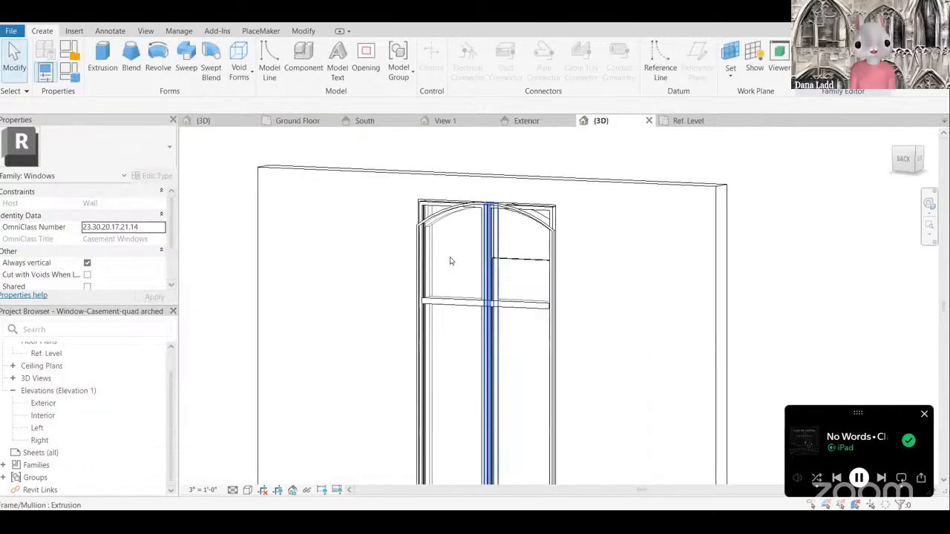
Step: In the Exterior elevation, align and lock the right glass pane's top edge to the reference plane just below the window head
{"action": "left_click", "coordinate": [504, 244]}
{"action": "scroll", "coordinate": [505, 244], "scroll_direction": "down", "scroll_amount": 2}
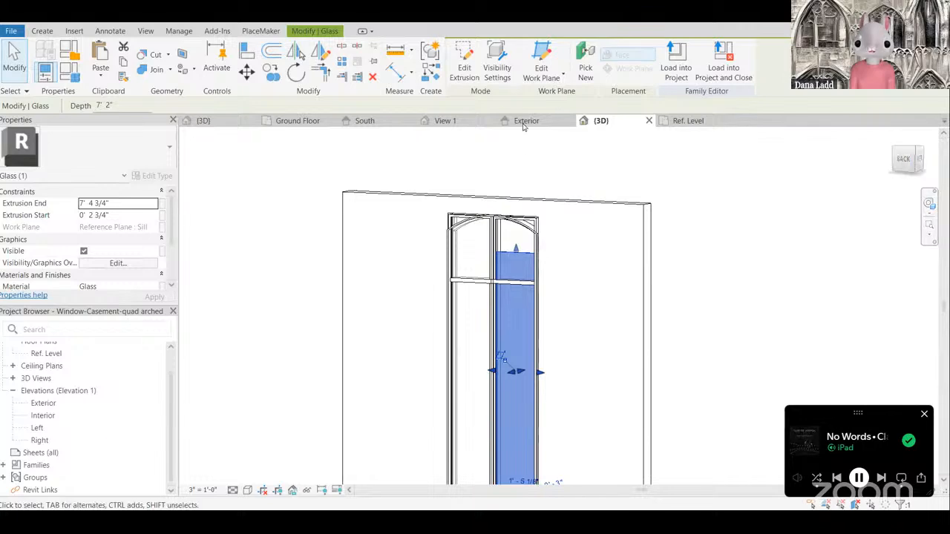
{"action": "key", "text": "ctrl+Tab"}
{"action": "scroll", "coordinate": [501, 287], "scroll_direction": "down", "scroll_amount": 3}
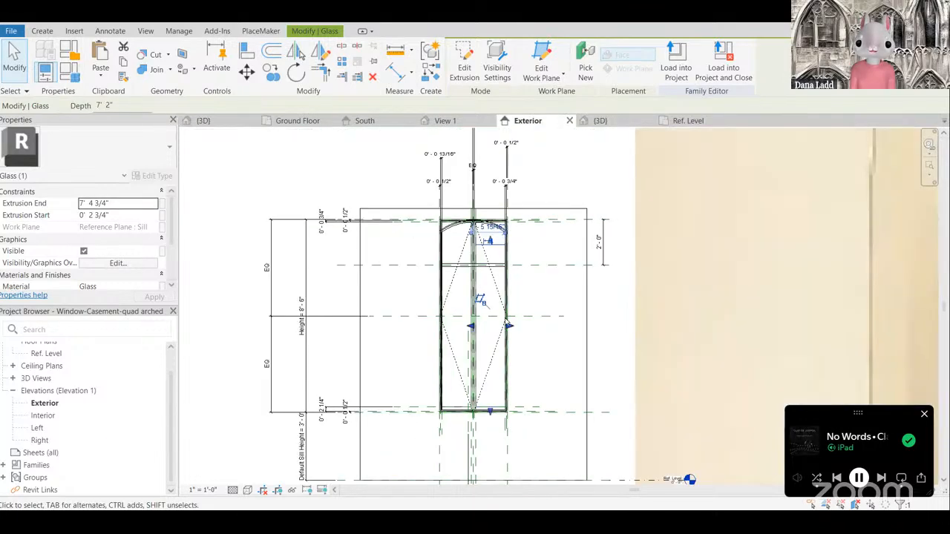
{"action": "scroll", "coordinate": [504, 329], "scroll_direction": "up", "scroll_amount": 4}
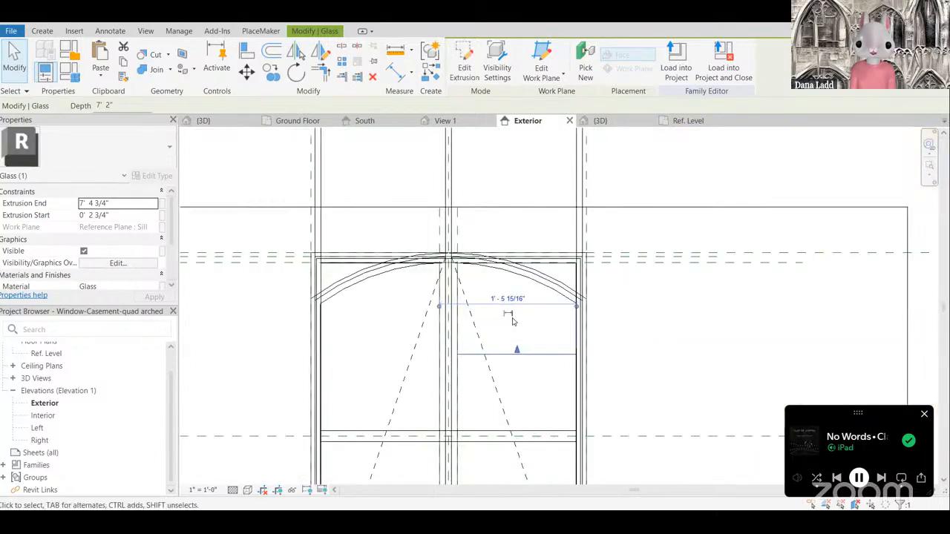
{"action": "scroll", "coordinate": [512, 320], "scroll_direction": "down", "scroll_amount": 3}
{"action": "scroll", "coordinate": [522, 255], "scroll_direction": "up", "scroll_amount": 3}
{"action": "scroll", "coordinate": [509, 282], "scroll_direction": "down", "scroll_amount": 2}
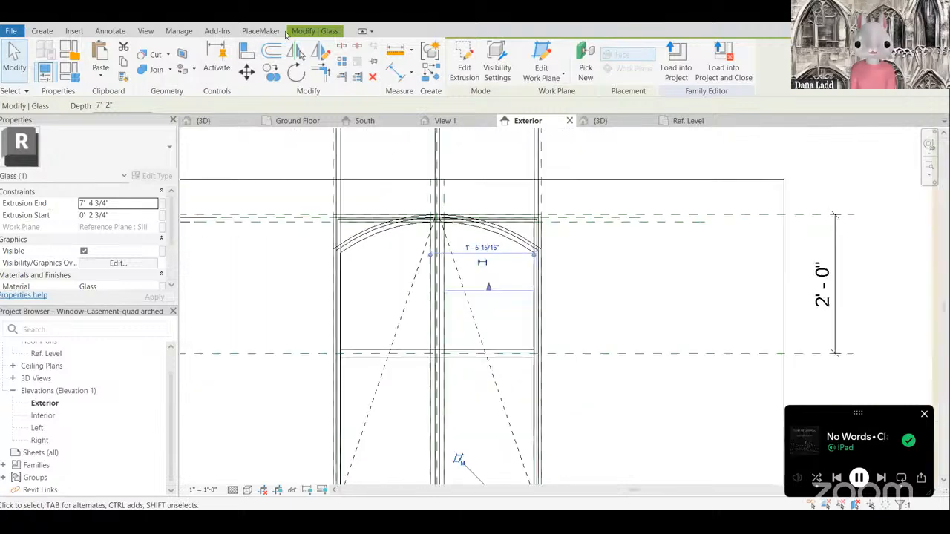
{"action": "key", "text": "a"}
{"action": "key", "text": "l"}
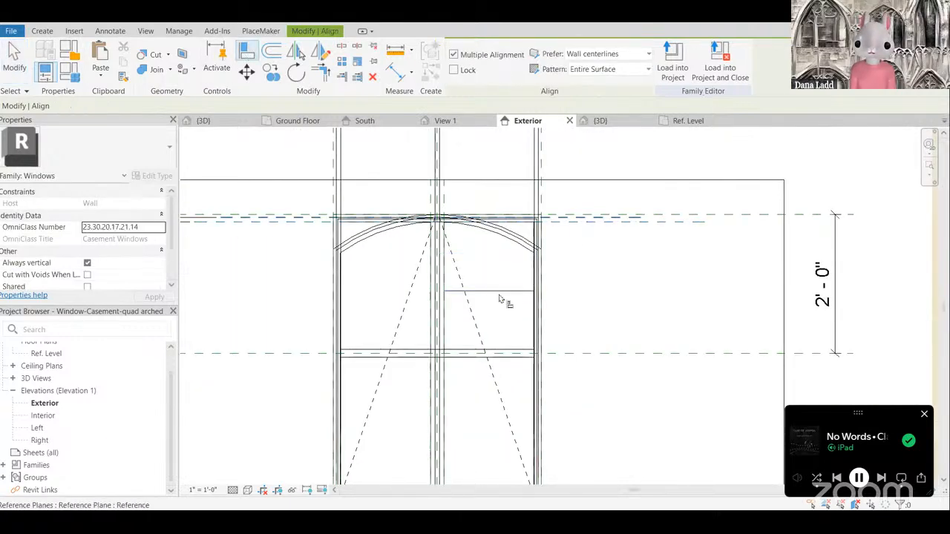
{"action": "left_click", "coordinate": [500, 296]}
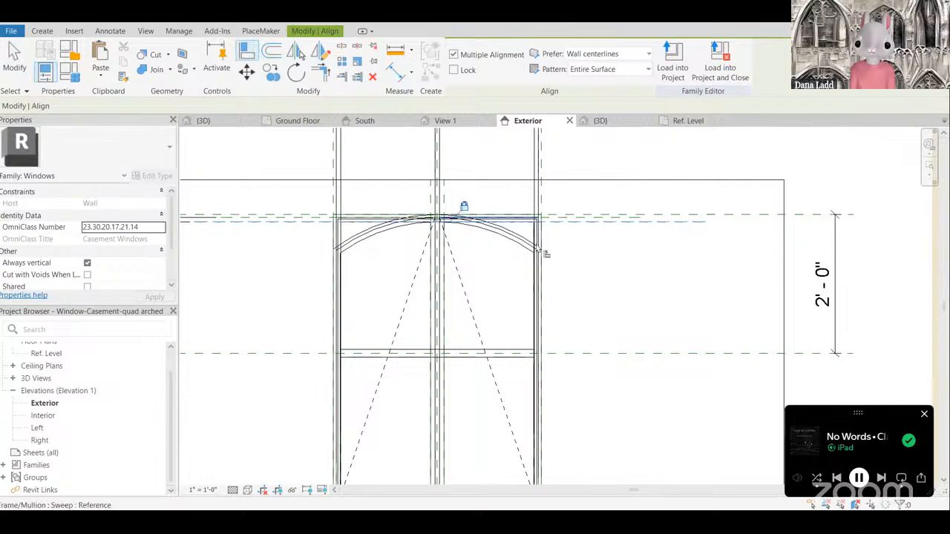
{"action": "scroll", "coordinate": [544, 251], "scroll_direction": "down", "scroll_amount": 2}
{"action": "scroll", "coordinate": [544, 250], "scroll_direction": "up", "scroll_amount": 1}
{"action": "key", "text": "Escape"}
{"action": "scroll", "coordinate": [538, 249], "scroll_direction": "down", "scroll_amount": 2}
{"action": "scroll", "coordinate": [426, 189], "scroll_direction": "down", "scroll_amount": 1}
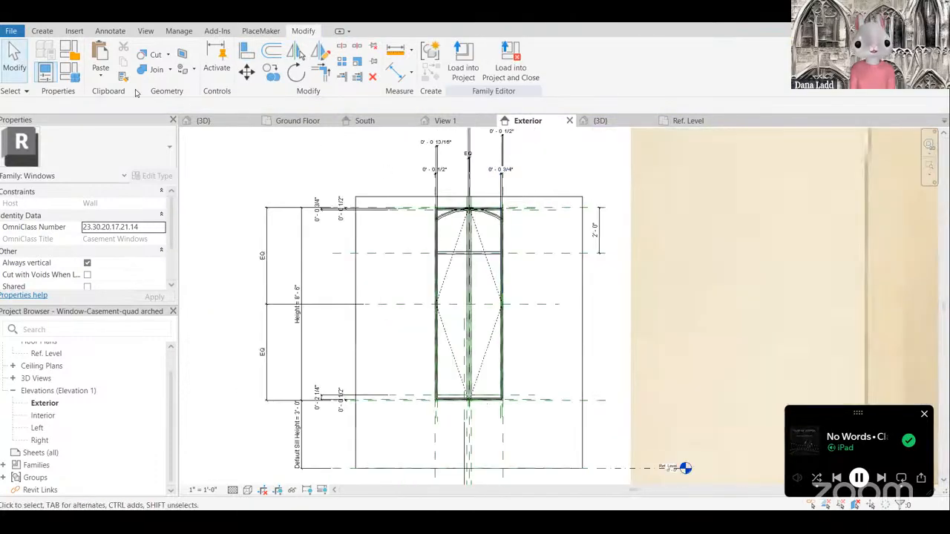
Step: Set the family type's height to 6' 6" and apply it
{"action": "left_click", "coordinate": [69, 71]}
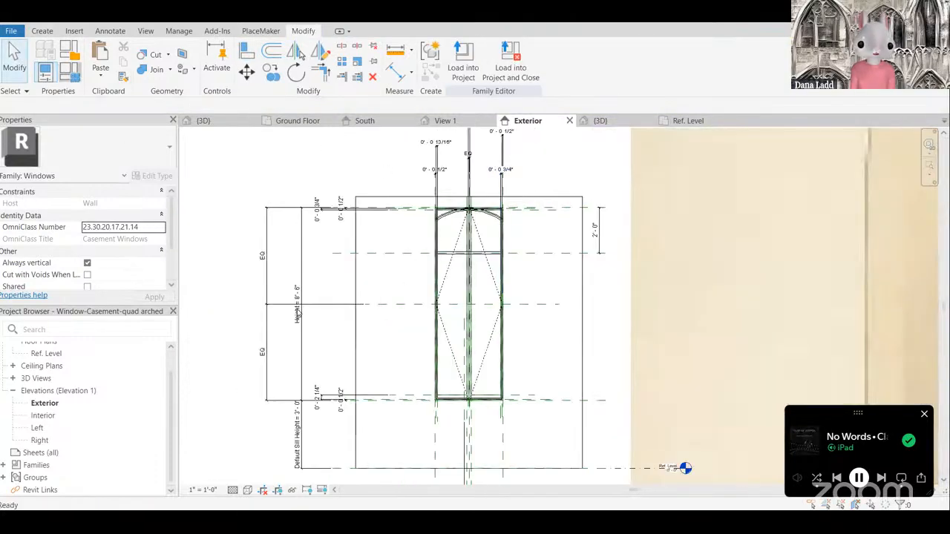
{"action": "scroll", "coordinate": [190, 369], "scroll_direction": "down", "scroll_amount": 2}
{"action": "scroll", "coordinate": [136, 329], "scroll_direction": "down", "scroll_amount": 2}
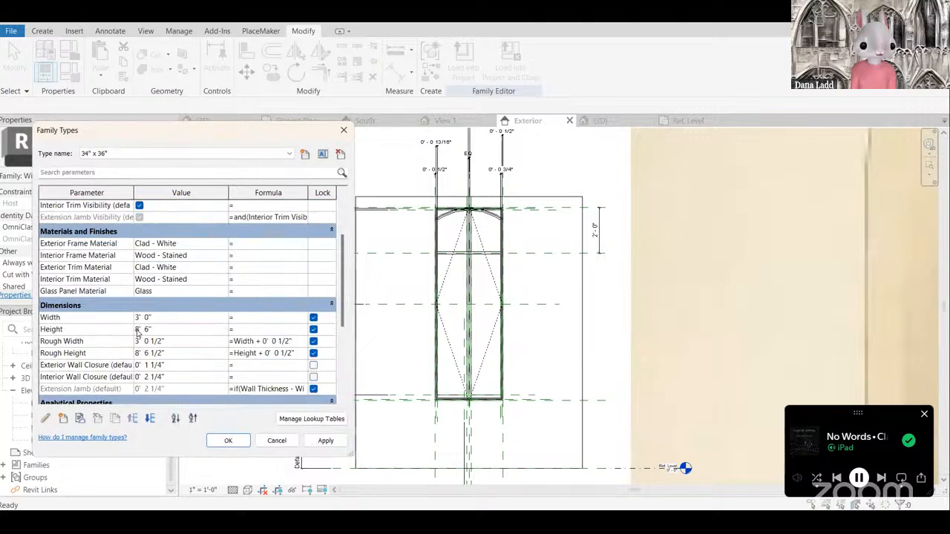
{"action": "left_click", "coordinate": [137, 329]}
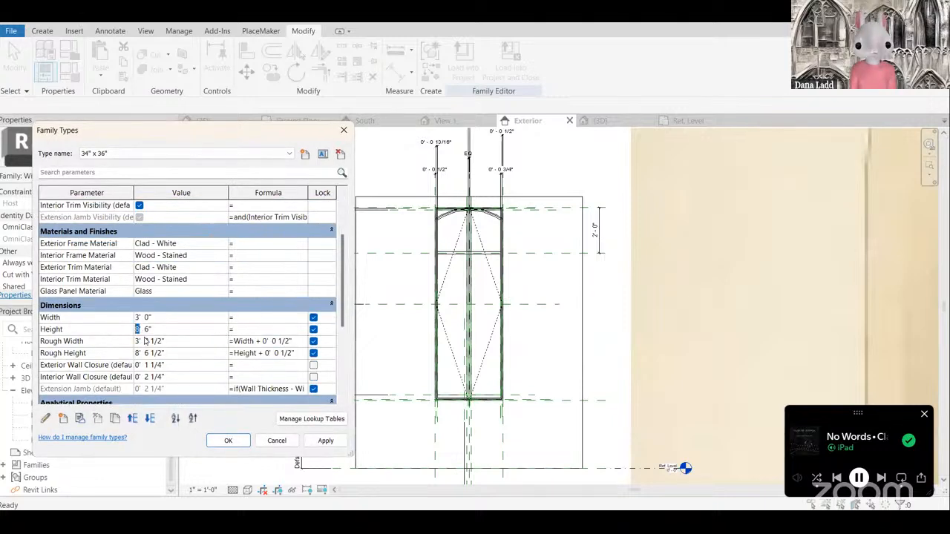
{"action": "type", "text": "6"}
{"action": "left_click", "coordinate": [320, 441]}
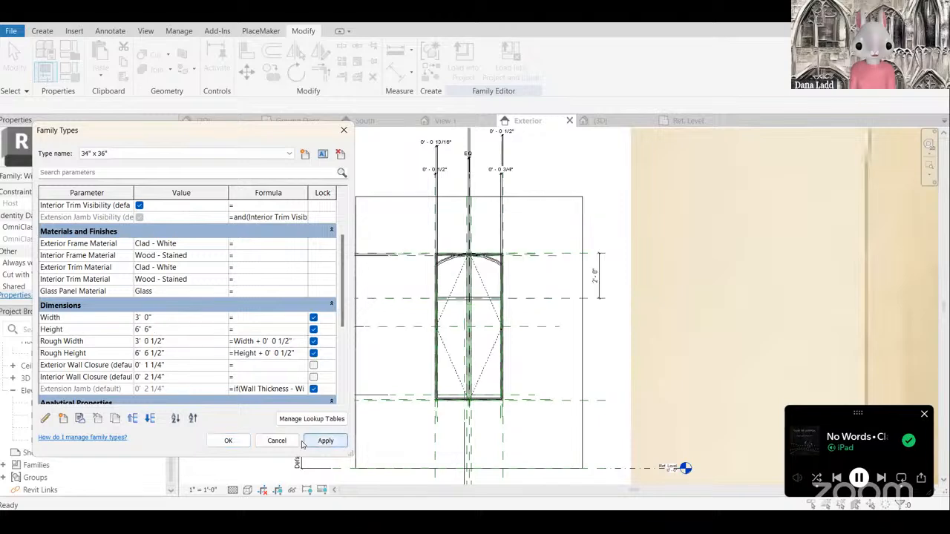
{"action": "left_click", "coordinate": [226, 442]}
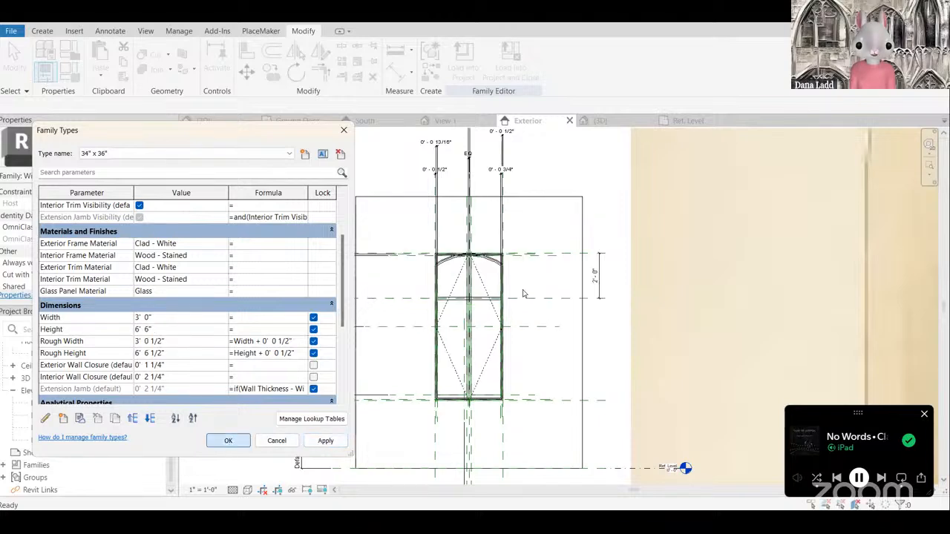
Step: Try to nudge the Top reference plane upward, removing the constraints that are not satisfied
{"action": "scroll", "coordinate": [400, 253], "scroll_direction": "up", "scroll_amount": 3}
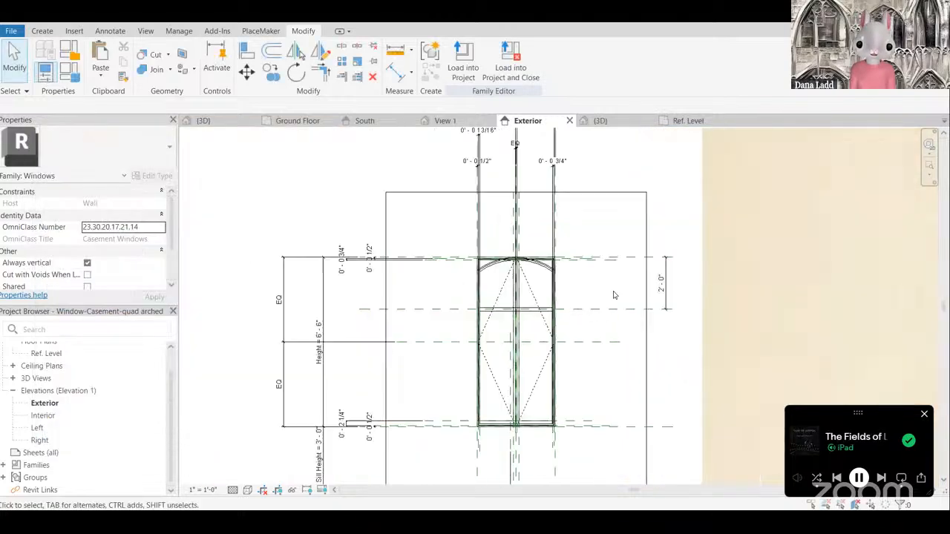
{"action": "scroll", "coordinate": [393, 242], "scroll_direction": "down", "scroll_amount": 4}
{"action": "scroll", "coordinate": [393, 288], "scroll_direction": "up", "scroll_amount": 4}
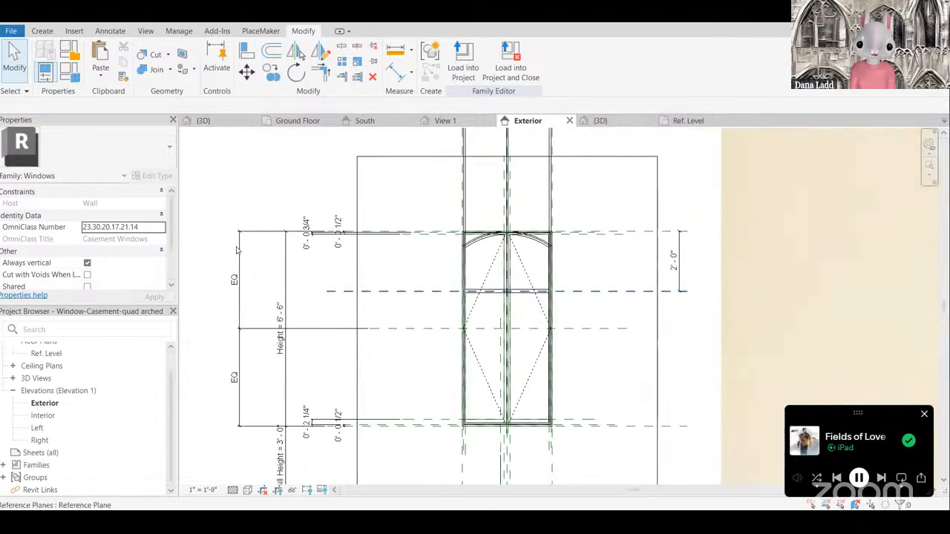
{"action": "scroll", "coordinate": [435, 207], "scroll_direction": "up", "scroll_amount": 1}
{"action": "scroll", "coordinate": [434, 206], "scroll_direction": "up", "scroll_amount": 1}
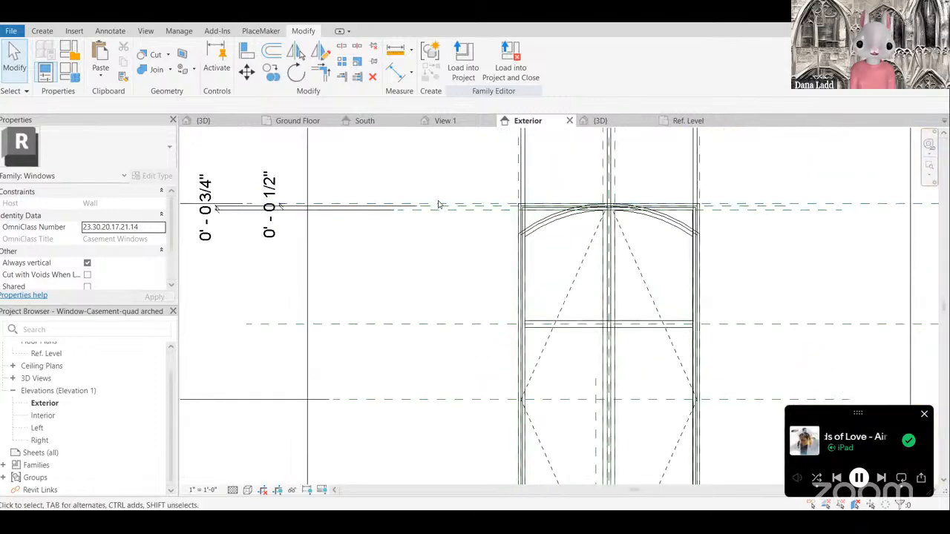
{"action": "left_click", "coordinate": [441, 205]}
{"action": "scroll", "coordinate": [408, 276], "scroll_direction": "down", "scroll_amount": 2}
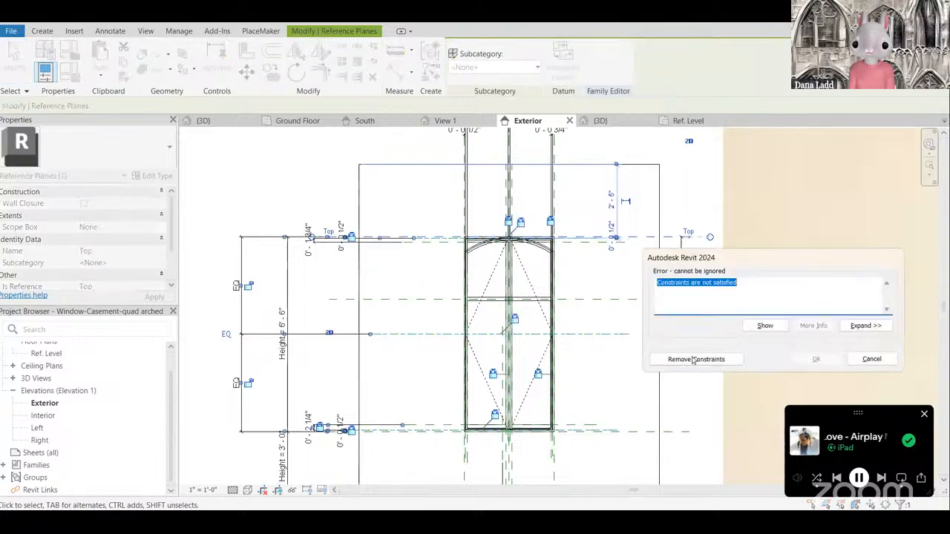
{"action": "left_click", "coordinate": [697, 360]}
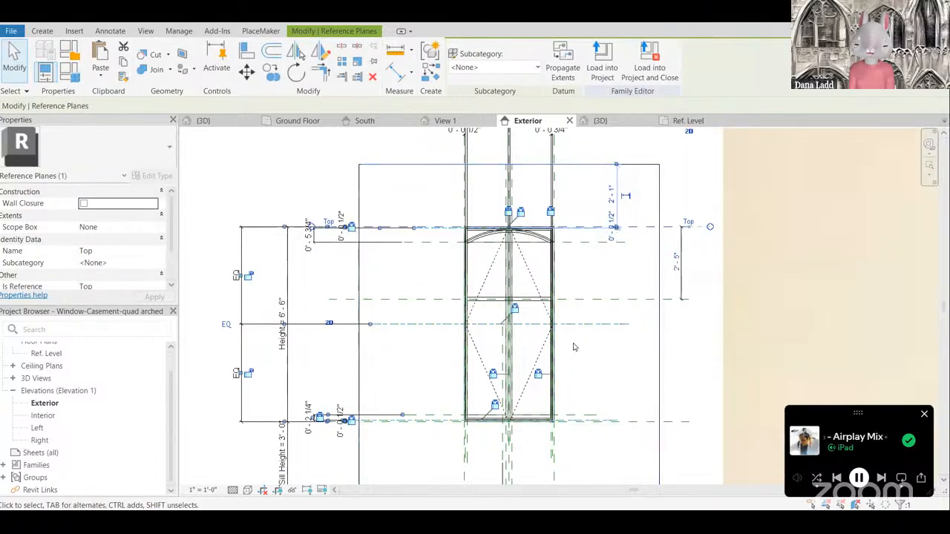
{"action": "scroll", "coordinate": [545, 360], "scroll_direction": "down", "scroll_amount": 3}
{"action": "scroll", "coordinate": [569, 368], "scroll_direction": "up", "scroll_amount": 2}
{"action": "key", "text": "Up"}
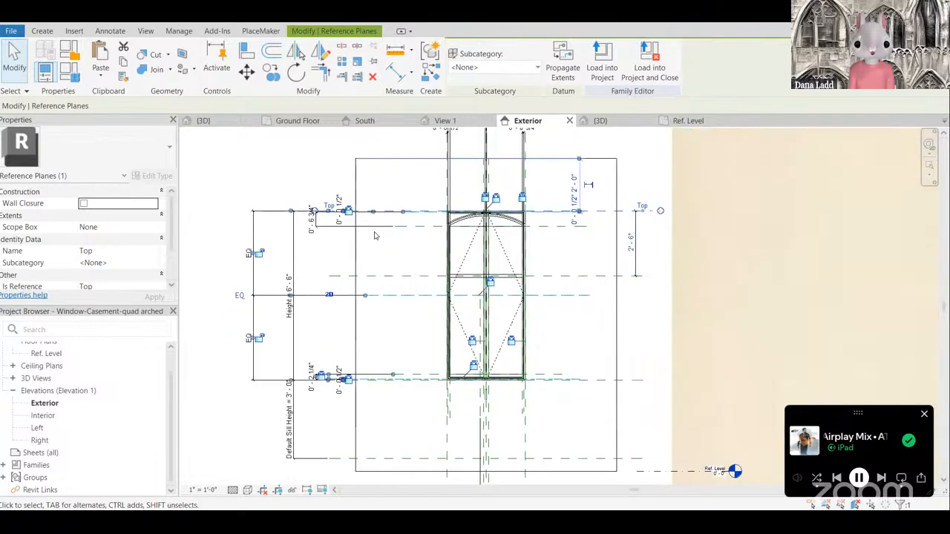
{"action": "scroll", "coordinate": [375, 235], "scroll_direction": "up", "scroll_amount": 2}
{"action": "scroll", "coordinate": [282, 193], "scroll_direction": "down", "scroll_amount": 2}
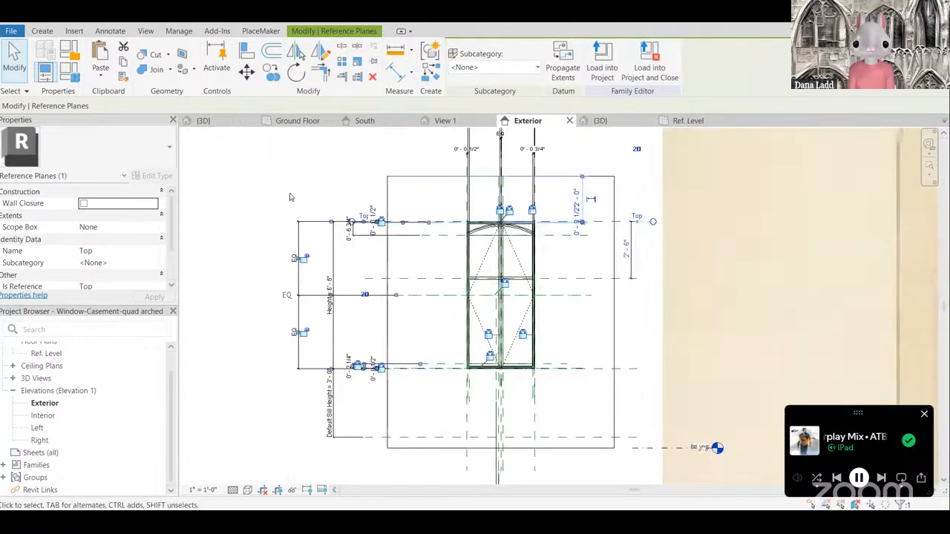
Step: Undo the Top reference plane's moves, the constraint removal and the height change
{"action": "left_click", "coordinate": [380, 186]}
{"action": "scroll", "coordinate": [470, 171], "scroll_direction": "up", "scroll_amount": 1}
{"action": "key", "text": "ctrl+z"}
{"action": "scroll", "coordinate": [356, 239], "scroll_direction": "down", "scroll_amount": 2}
{"action": "scroll", "coordinate": [356, 239], "scroll_direction": "up", "scroll_amount": 3}
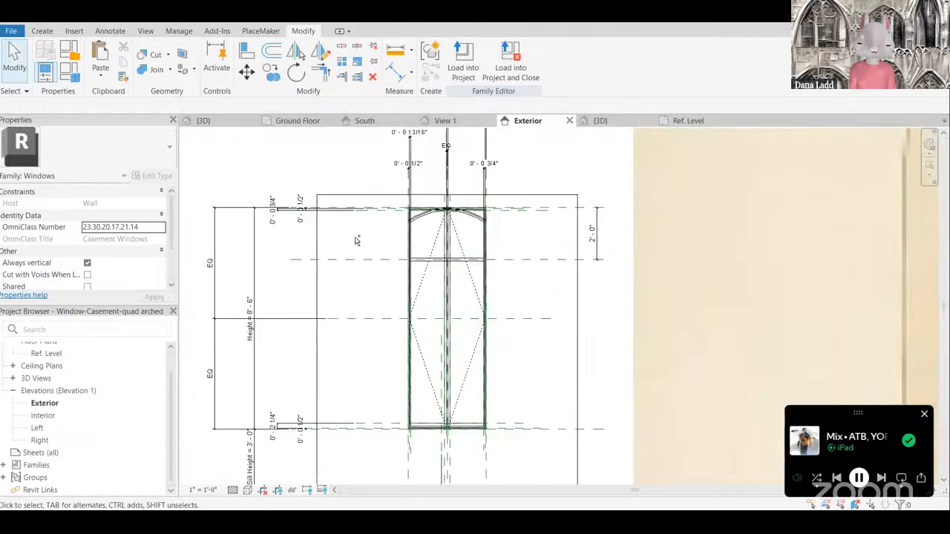
{"action": "scroll", "coordinate": [312, 295], "scroll_direction": "down", "scroll_amount": 3}
{"action": "scroll", "coordinate": [199, 315], "scroll_direction": "up", "scroll_amount": 1}
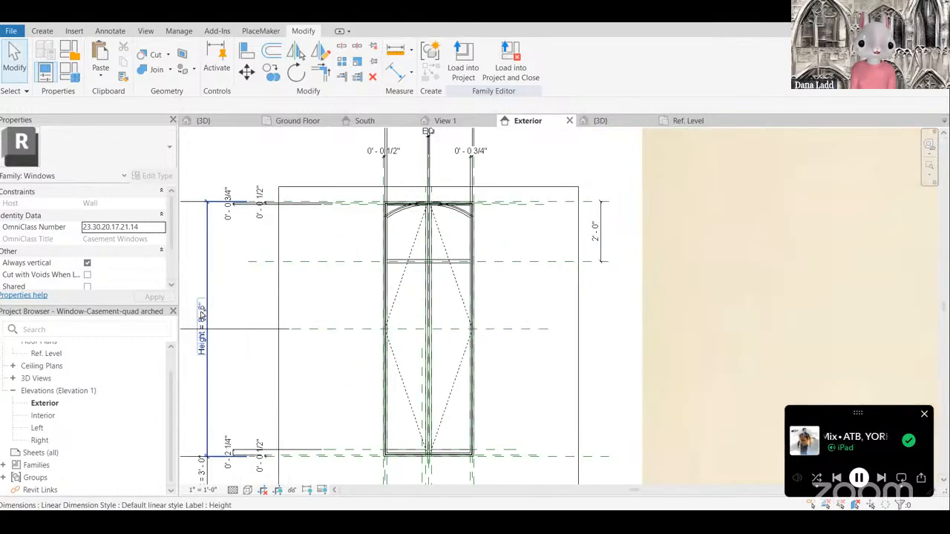
Step: Set the labelled Height dimension in the Exterior elevation to 6' 6"
{"action": "double_click", "coordinate": [202, 327]}
{"action": "scroll", "coordinate": [236, 330], "scroll_direction": "down", "scroll_amount": 2}
{"action": "scroll", "coordinate": [301, 325], "scroll_direction": "up", "scroll_amount": 4}
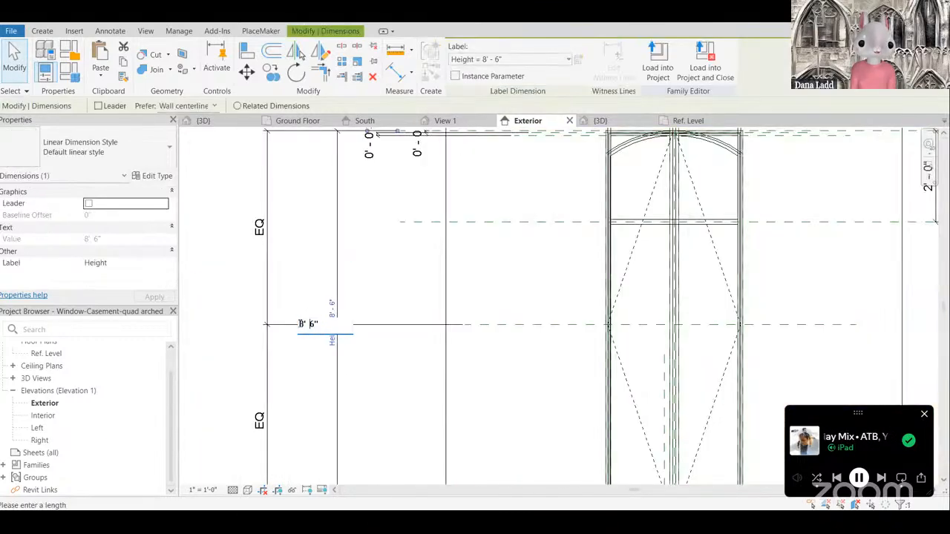
{"action": "type", "text": "6"}
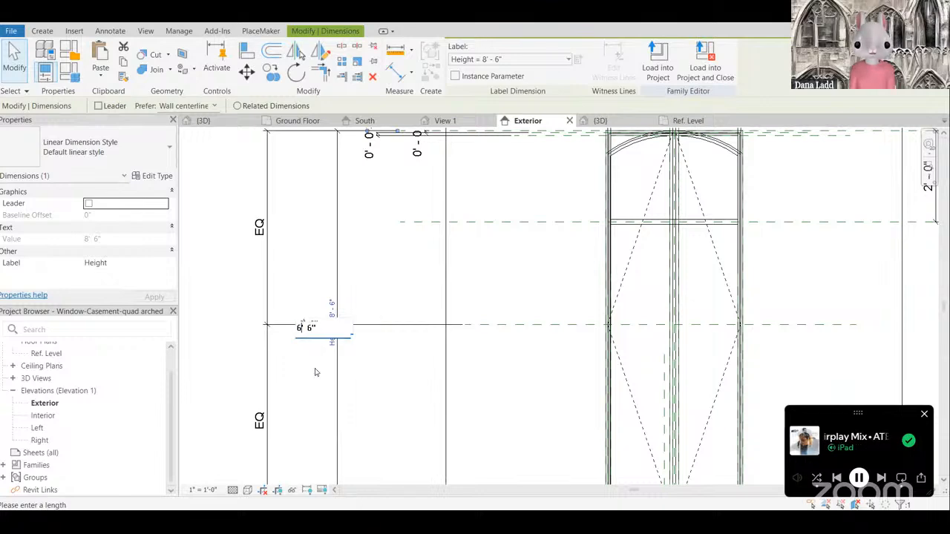
{"action": "key", "text": "Return"}
{"action": "scroll", "coordinate": [318, 374], "scroll_direction": "down", "scroll_amount": 3}
{"action": "scroll", "coordinate": [259, 344], "scroll_direction": "up", "scroll_amount": 4}
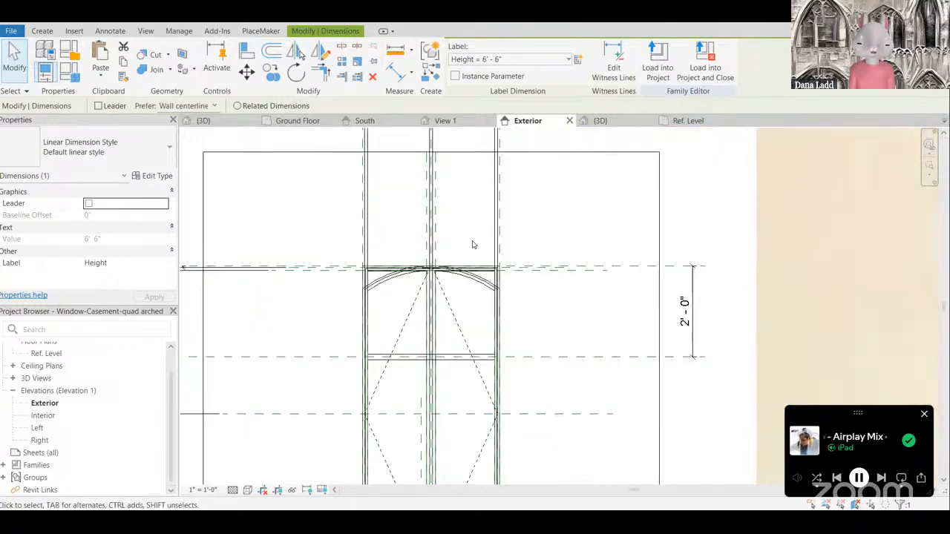
Step: Open the path sketch of the right sash's frame sweep for editing
{"action": "scroll", "coordinate": [438, 416], "scroll_direction": "up", "scroll_amount": 2}
{"action": "left_click", "coordinate": [460, 312]}
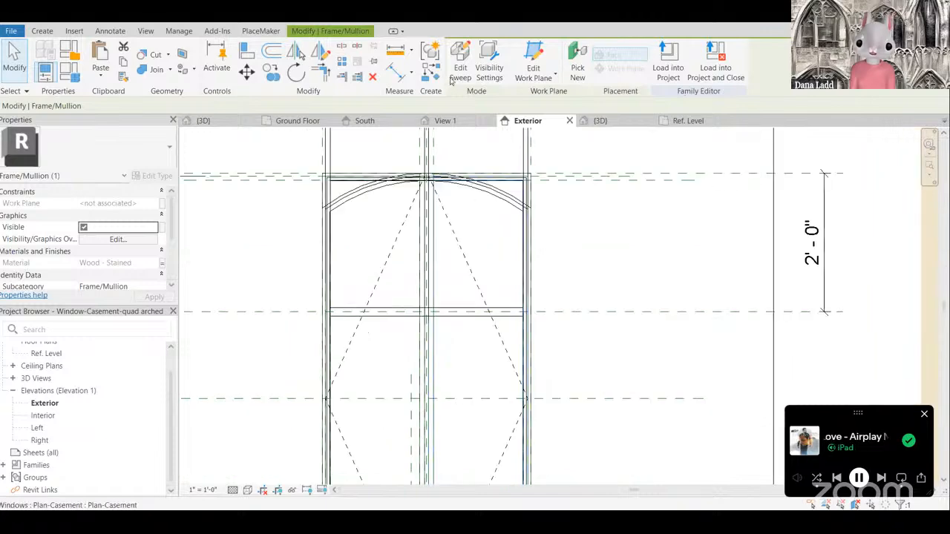
{"action": "scroll", "coordinate": [523, 187], "scroll_direction": "up", "scroll_amount": 2}
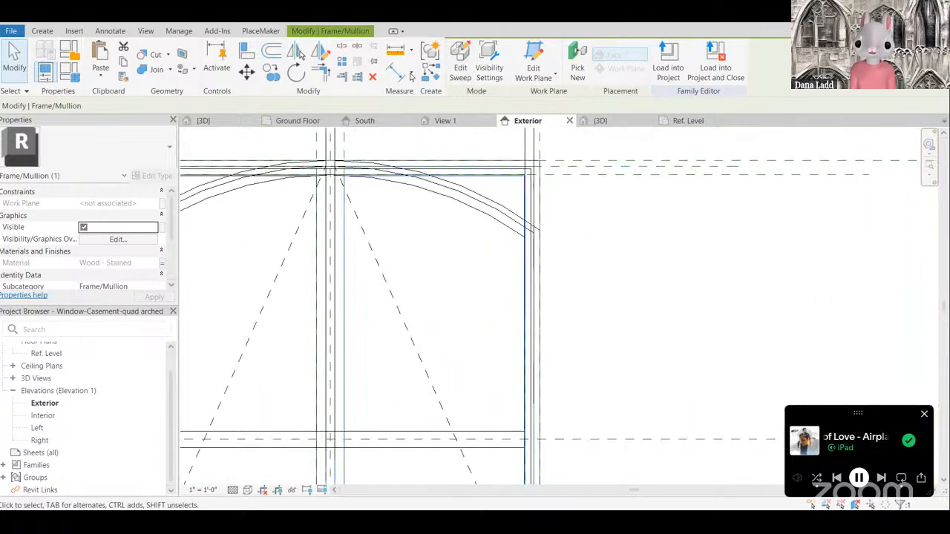
{"action": "left_click", "coordinate": [460, 63]}
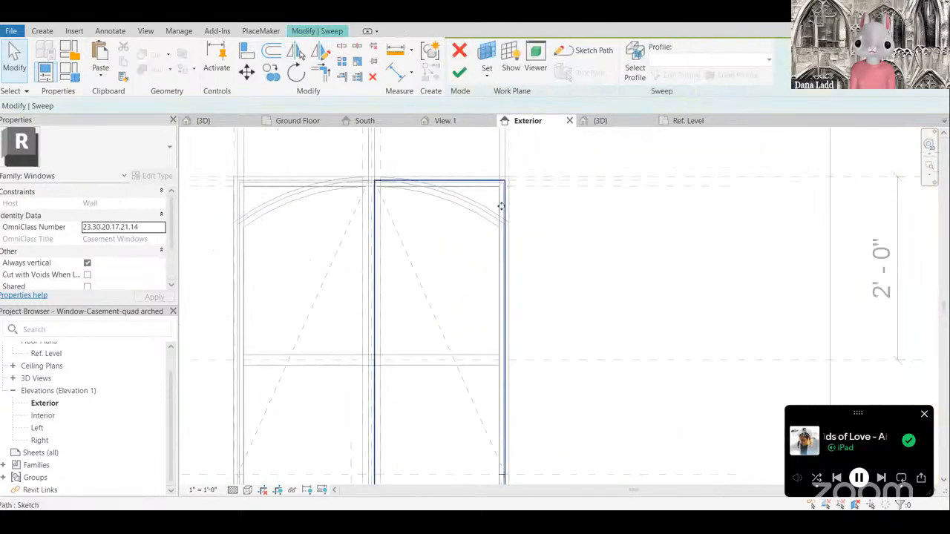
{"action": "scroll", "coordinate": [505, 215], "scroll_direction": "up", "scroll_amount": 2}
{"action": "scroll", "coordinate": [279, 185], "scroll_direction": "up", "scroll_amount": 1}
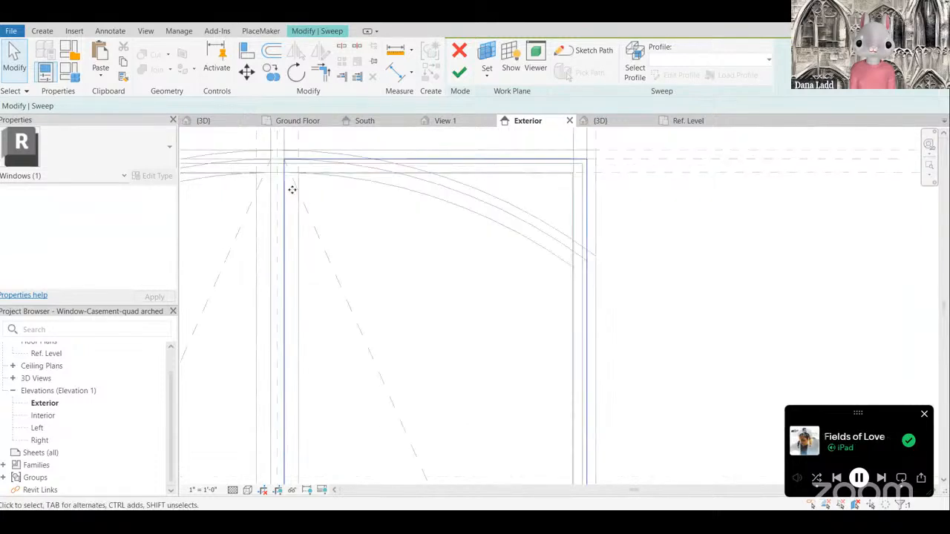
{"action": "scroll", "coordinate": [292, 190], "scroll_direction": "up", "scroll_amount": 2}
{"action": "scroll", "coordinate": [339, 290], "scroll_direction": "down", "scroll_amount": 3}
{"action": "scroll", "coordinate": [357, 180], "scroll_direction": "up", "scroll_amount": 3}
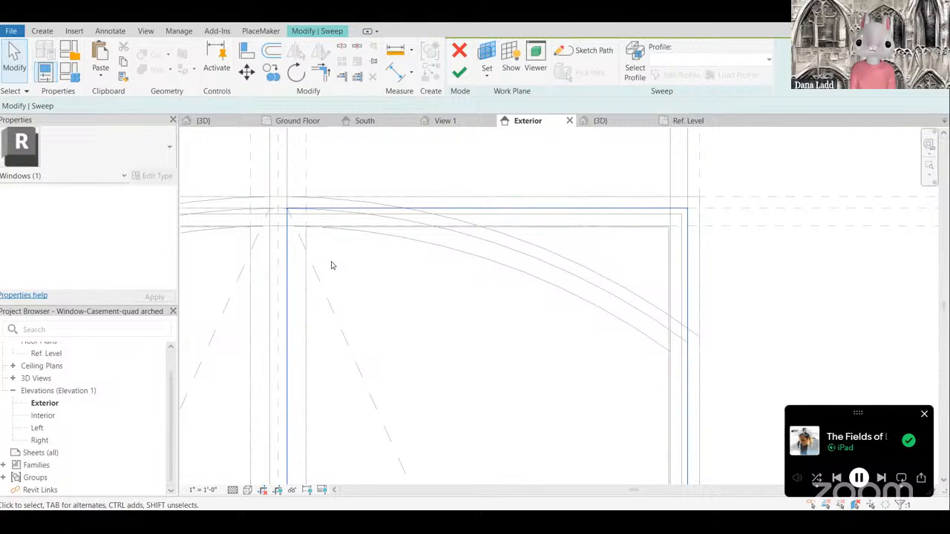
{"action": "left_click", "coordinate": [586, 50]}
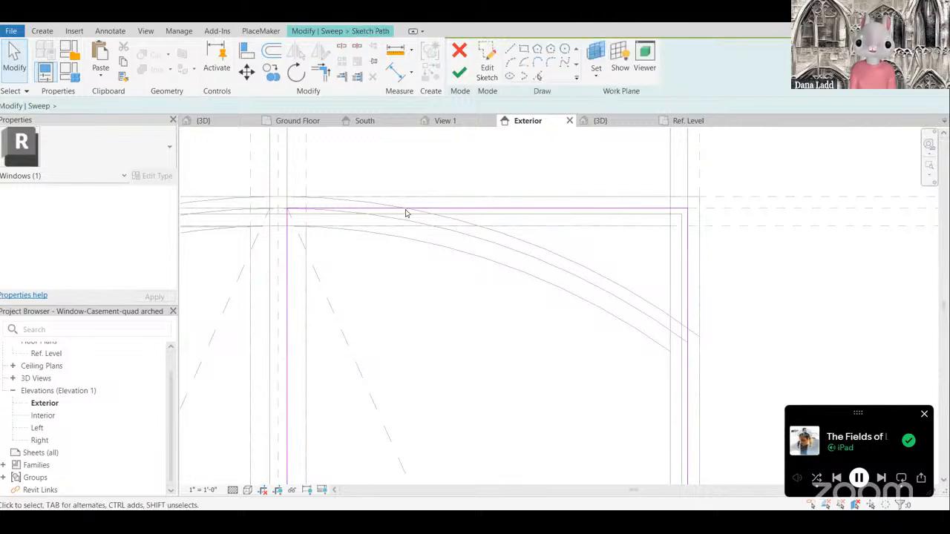
Step: Add the lower arch curve to the right sash frame's sweep path by picking the existing edge with zero offset
{"action": "middle_click_drag", "start_coordinate": [448, 278], "coordinate": [428, 265]}
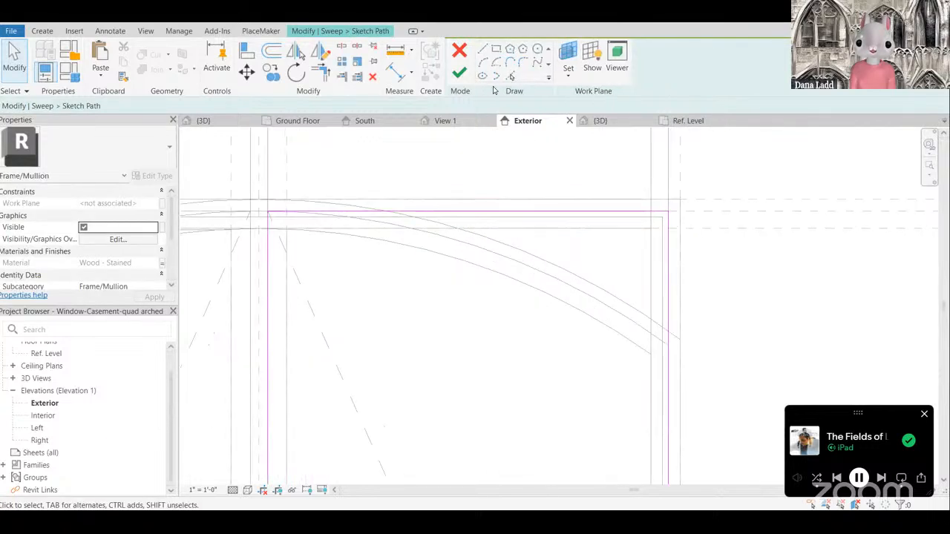
{"action": "left_click", "coordinate": [510, 77]}
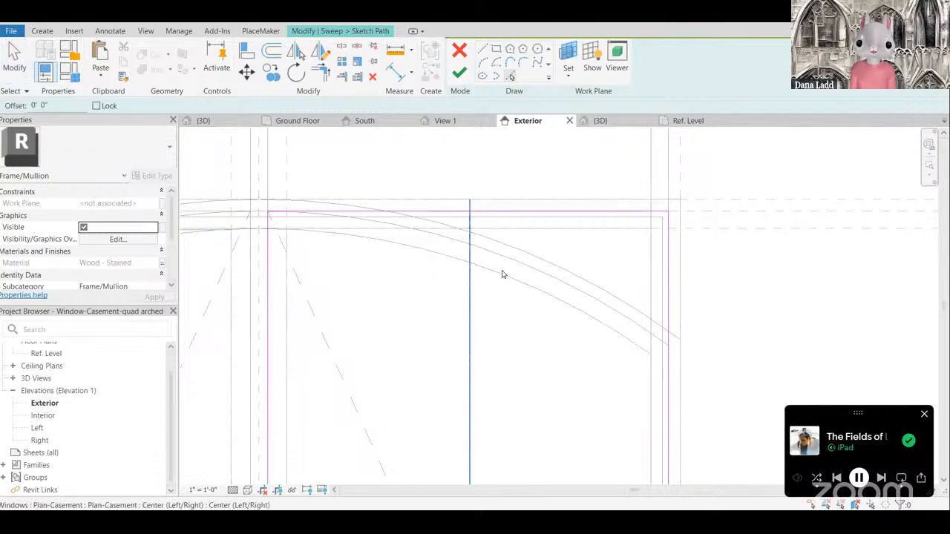
{"action": "left_click", "coordinate": [500, 275]}
{"action": "scroll", "coordinate": [475, 235], "scroll_direction": "down", "scroll_amount": 2}
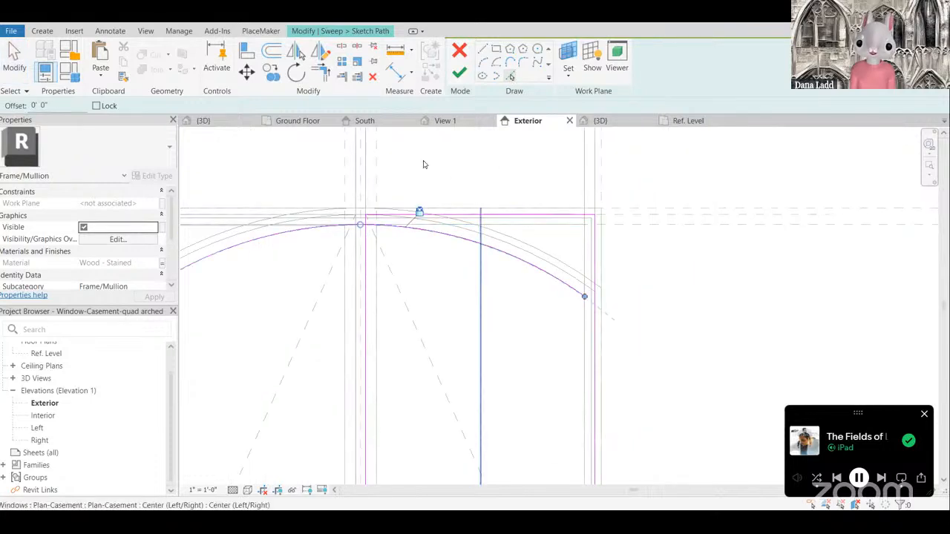
{"action": "scroll", "coordinate": [407, 205], "scroll_direction": "down", "scroll_amount": 1}
{"action": "scroll", "coordinate": [420, 215], "scroll_direction": "up", "scroll_amount": 2}
Step: Trim the picked arch curve to the path's two vertical side lines to form the corners
{"action": "left_click", "coordinate": [320, 72]}
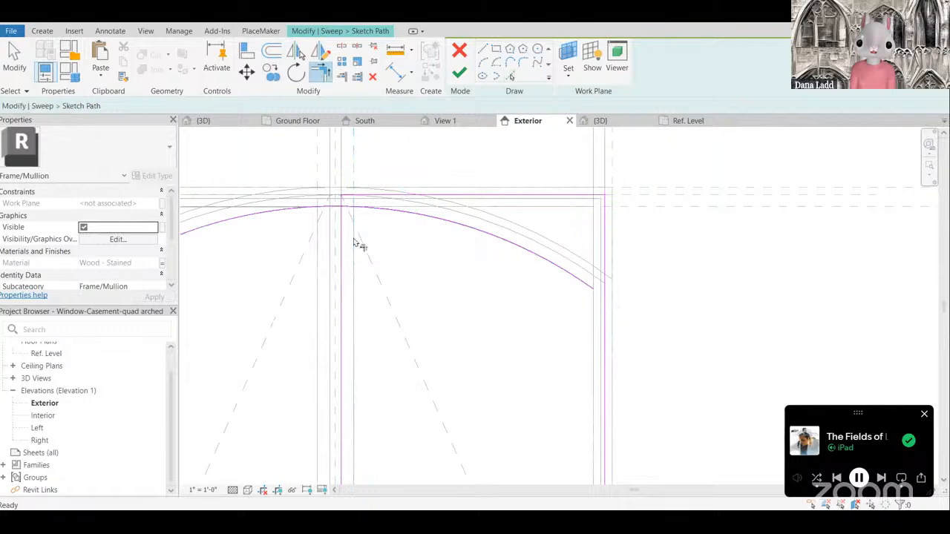
{"action": "left_click", "coordinate": [342, 233]}
{"action": "left_click", "coordinate": [414, 216]}
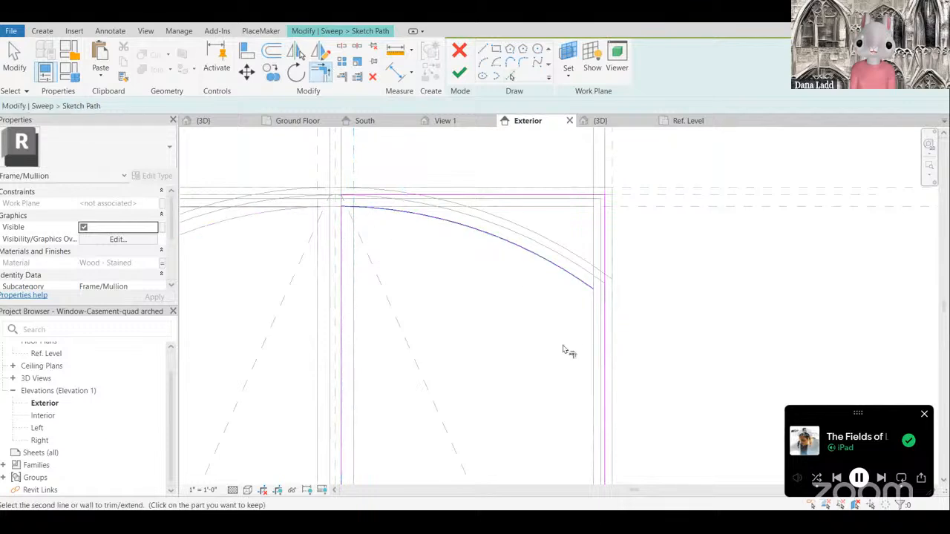
{"action": "left_click", "coordinate": [610, 343]}
{"action": "scroll", "coordinate": [564, 297], "scroll_direction": "down", "scroll_amount": 2}
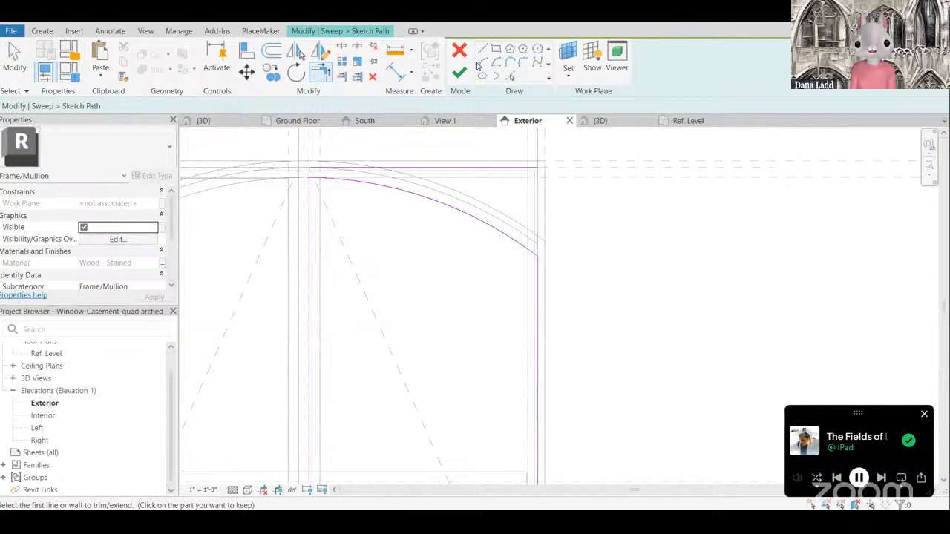
Step: Delete the straight head line from the path and finish the sash sweep, deleting the conflicting splitting element
{"action": "key", "text": "Escape"}
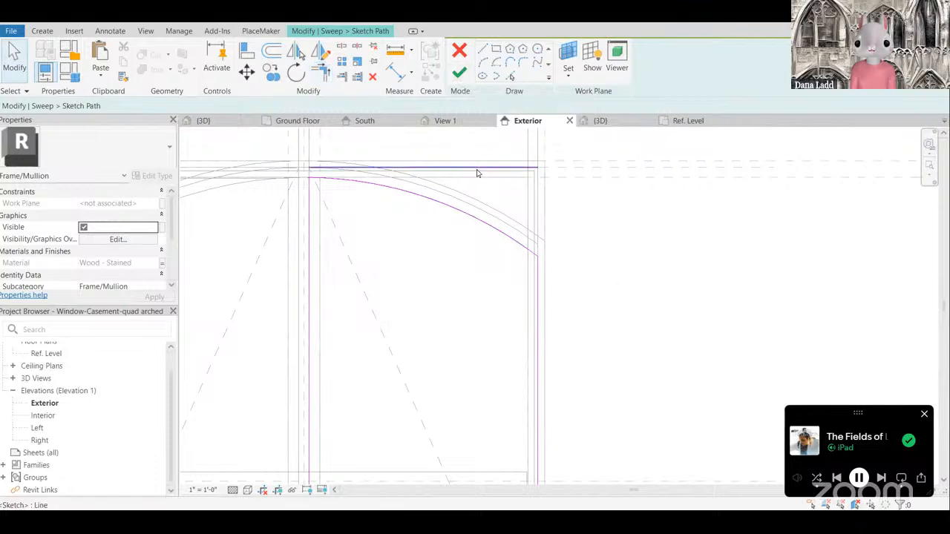
{"action": "left_click", "coordinate": [477, 169]}
{"action": "key", "text": "Delete"}
{"action": "left_click", "coordinate": [459, 77]}
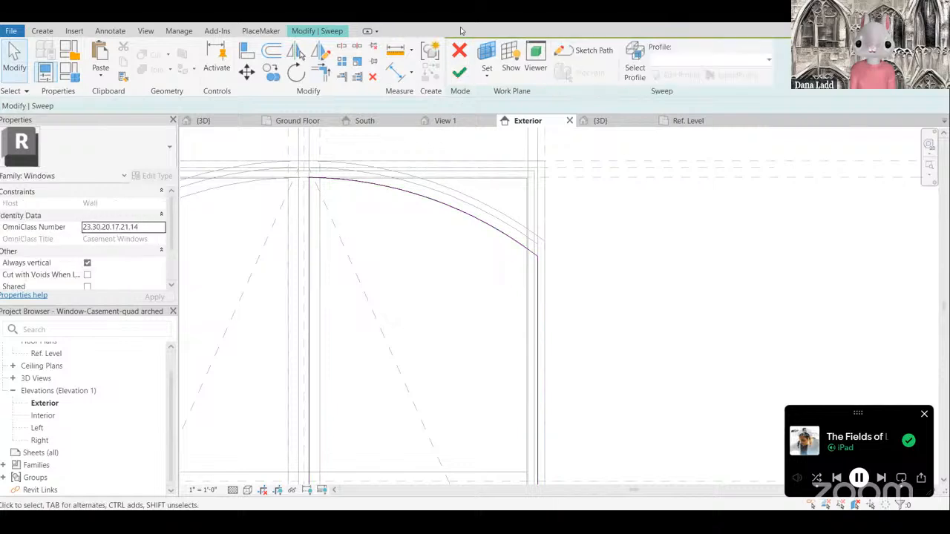
{"action": "left_click", "coordinate": [459, 72]}
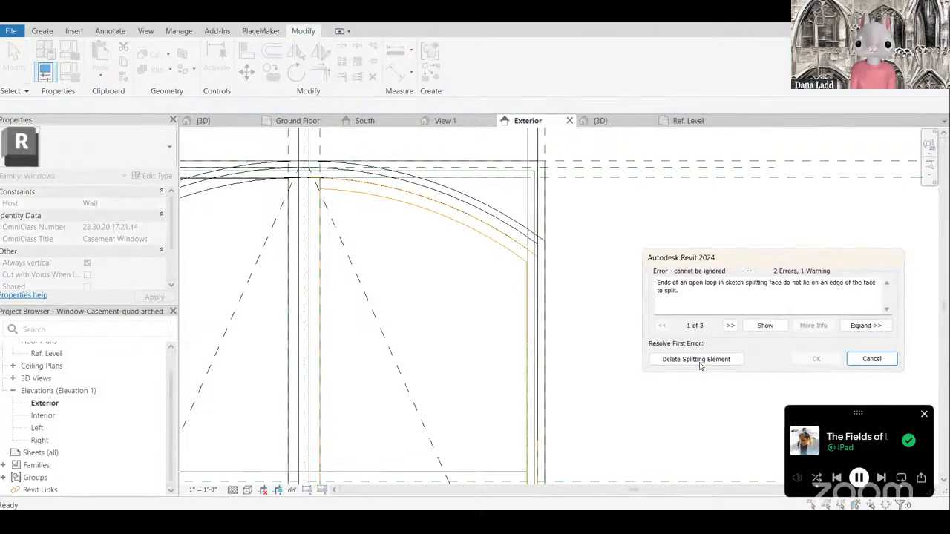
{"action": "left_click", "coordinate": [697, 361]}
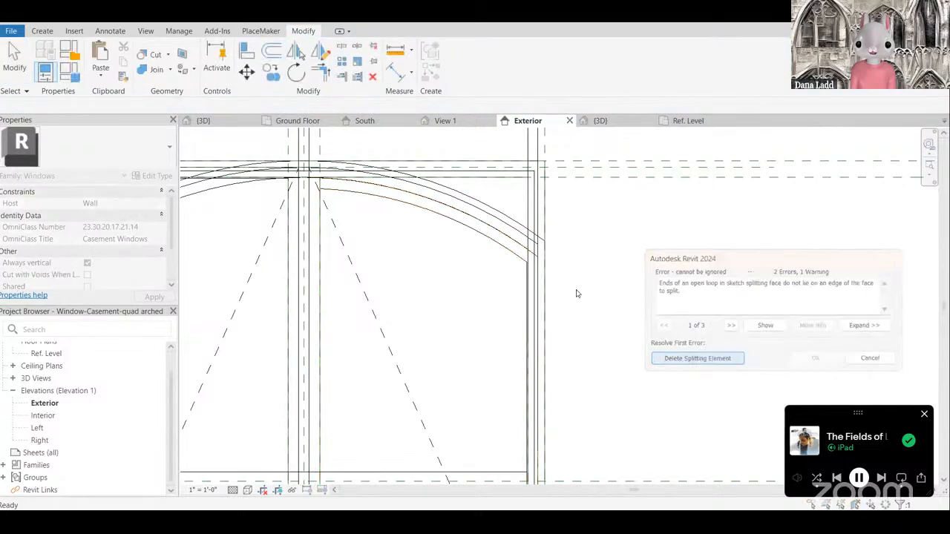
{"action": "scroll", "coordinate": [577, 275], "scroll_direction": "down", "scroll_amount": 3}
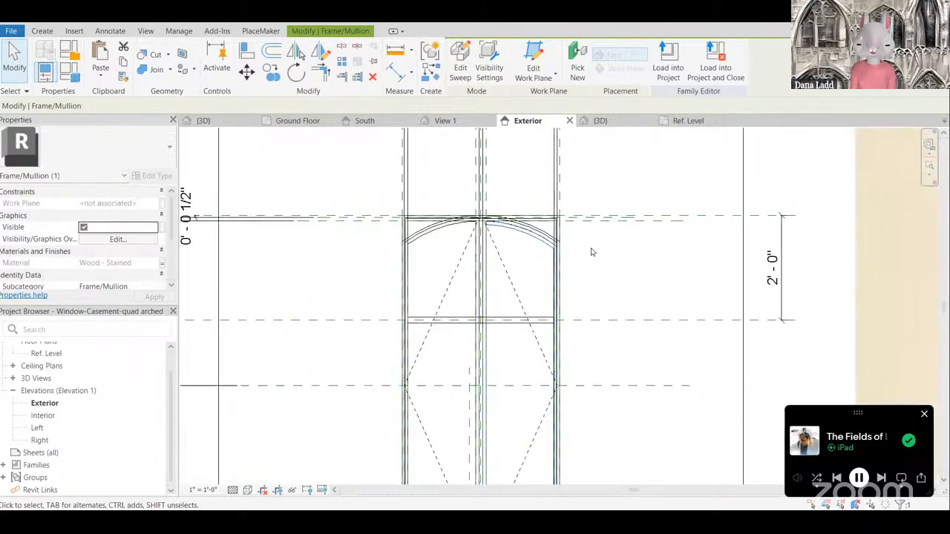
{"action": "key", "text": "Escape"}
{"action": "scroll", "coordinate": [524, 245], "scroll_direction": "up", "scroll_amount": 3}
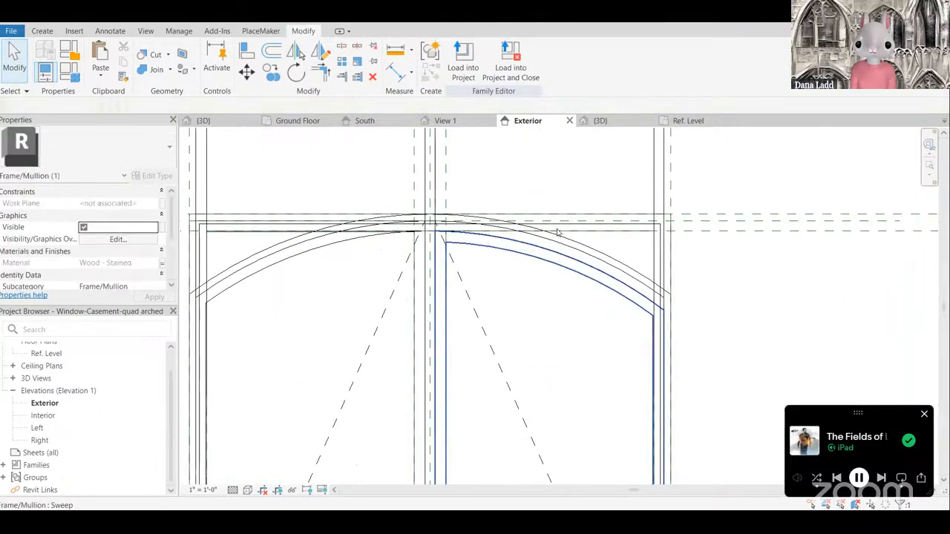
Step: Open the path sketch of the outermost arched frame sweep for editing
{"action": "left_click", "coordinate": [558, 233]}
{"action": "scroll", "coordinate": [589, 250], "scroll_direction": "up", "scroll_amount": 1}
{"action": "scroll", "coordinate": [627, 264], "scroll_direction": "down", "scroll_amount": 3}
{"action": "key", "text": "Escape"}
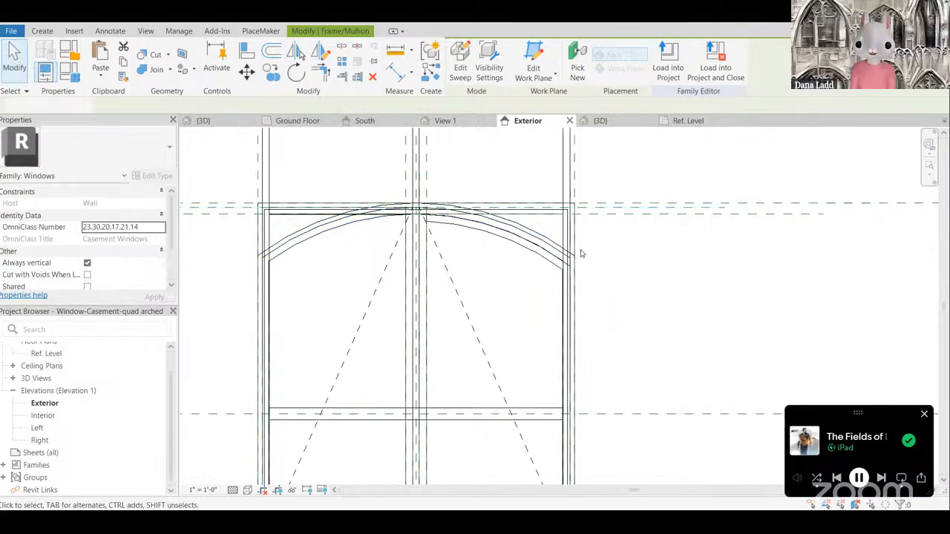
{"action": "left_click", "coordinate": [572, 255]}
{"action": "scroll", "coordinate": [596, 251], "scroll_direction": "up", "scroll_amount": 2}
{"action": "left_click", "coordinate": [461, 65]}
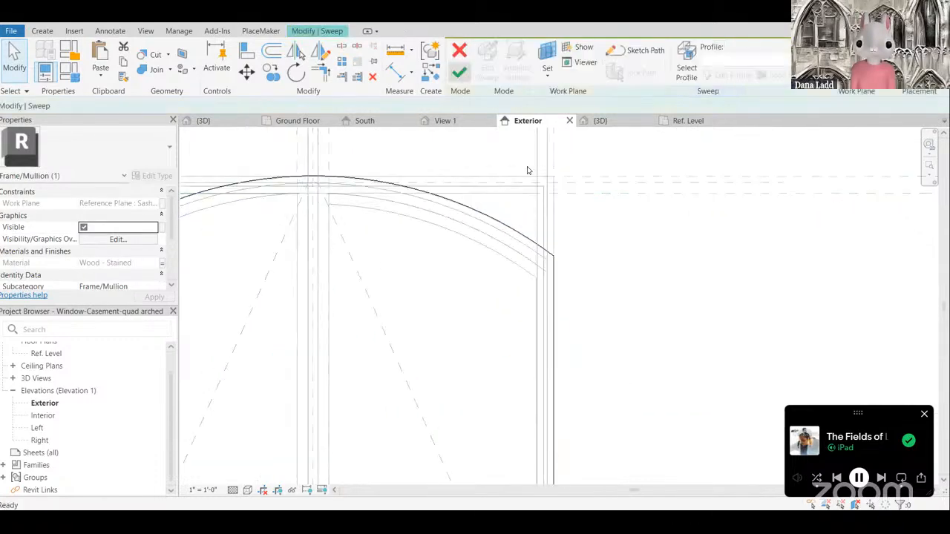
{"action": "left_click", "coordinate": [586, 49]}
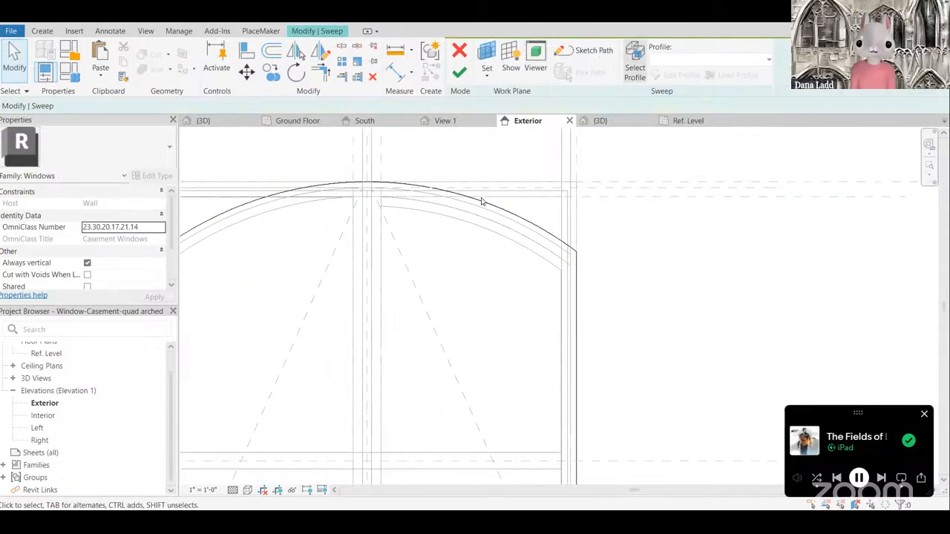
Step: Try to pick a path line offset 2" from the outer arch, and finish the sweep without adding one
{"action": "scroll", "coordinate": [386, 187], "scroll_direction": "up", "scroll_amount": 2}
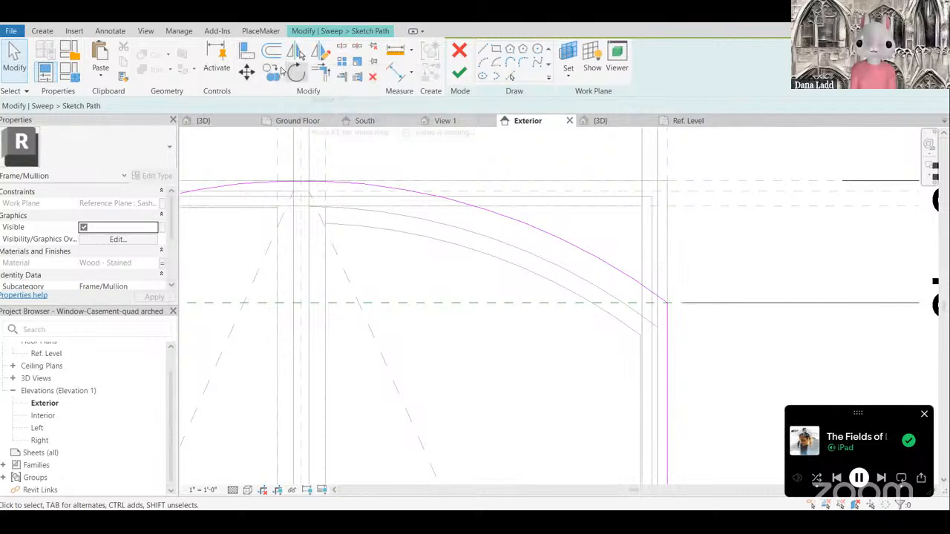
{"action": "left_click", "coordinate": [271, 50]}
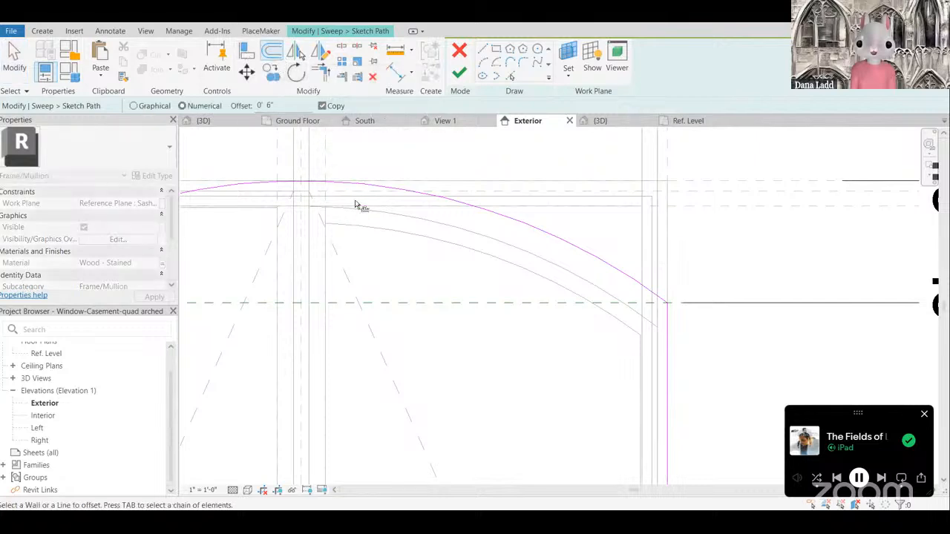
{"action": "double_click", "coordinate": [271, 105]}
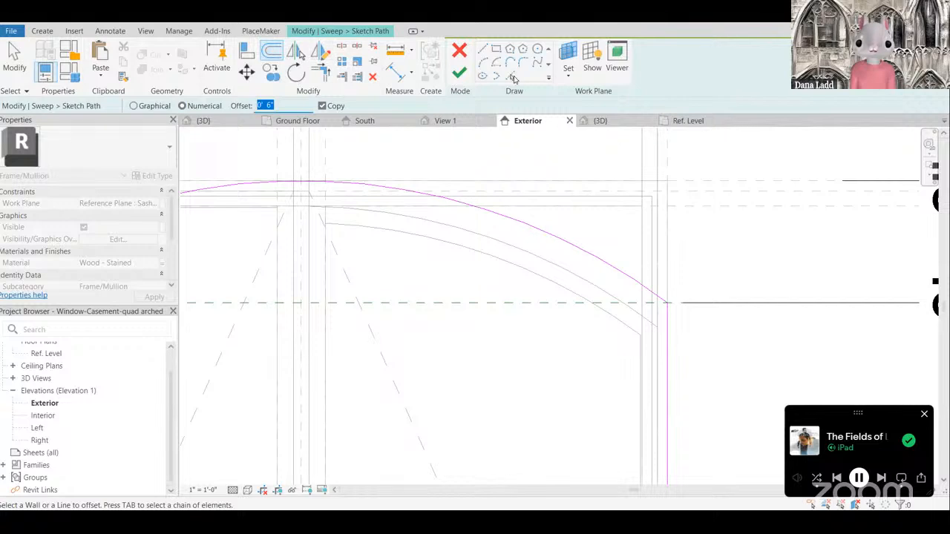
{"action": "key", "text": "Escape"}
{"action": "left_click", "coordinate": [56, 107]}
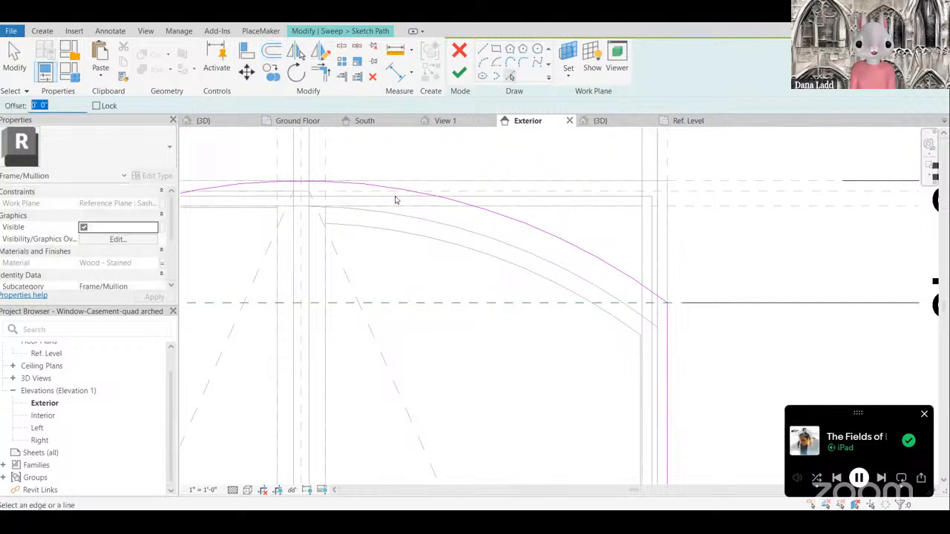
{"action": "type", "text": "2"}
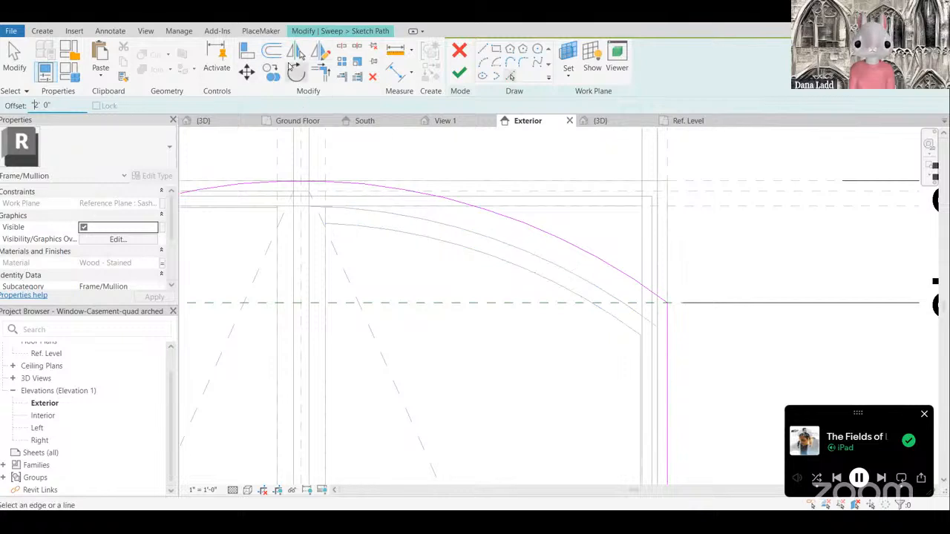
{"action": "left_click_drag", "start_coordinate": [75, 105], "coordinate": [11, 99]}
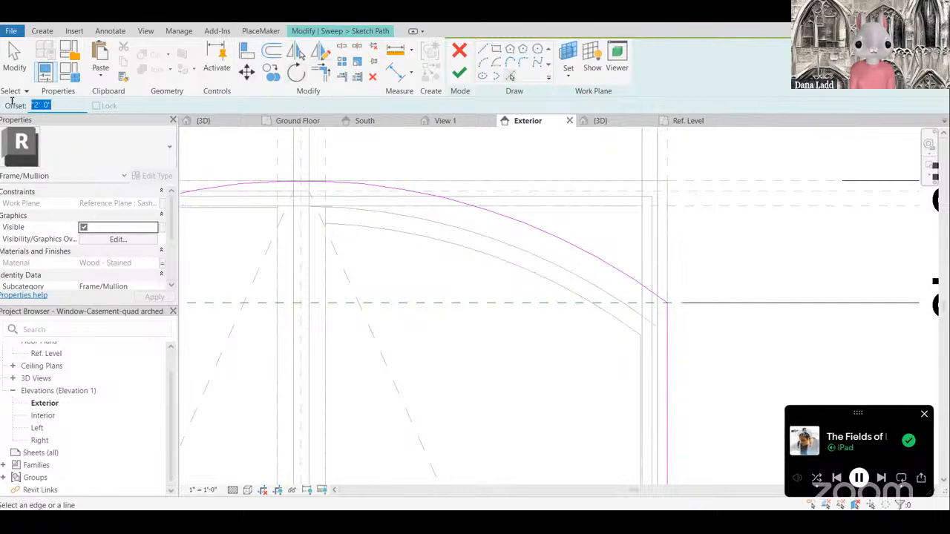
{"action": "type", "text": "2\""}
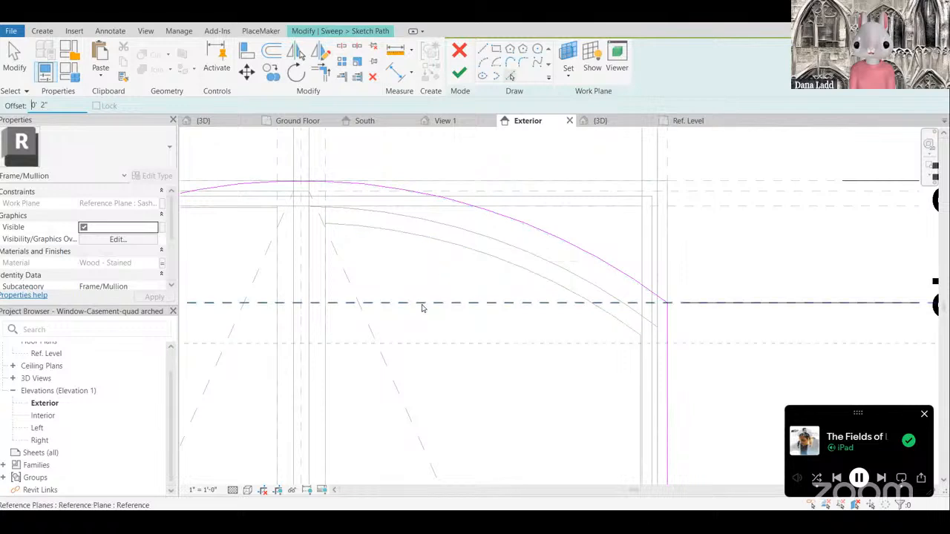
{"action": "scroll", "coordinate": [455, 258], "scroll_direction": "down", "scroll_amount": 2}
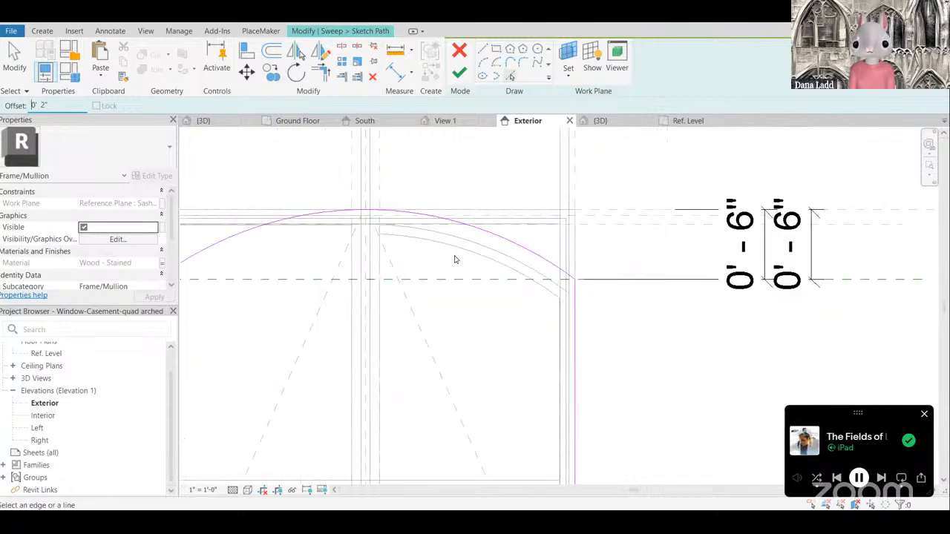
{"action": "scroll", "coordinate": [519, 267], "scroll_direction": "up", "scroll_amount": 1}
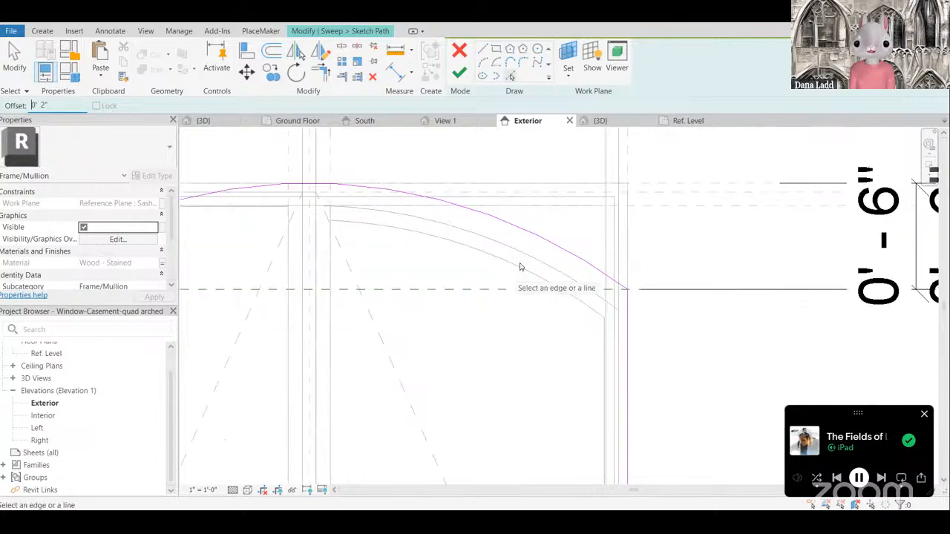
{"action": "scroll", "coordinate": [521, 267], "scroll_direction": "down", "scroll_amount": 2}
{"action": "scroll", "coordinate": [581, 242], "scroll_direction": "up", "scroll_amount": 2}
{"action": "left_click", "coordinate": [13, 53]}
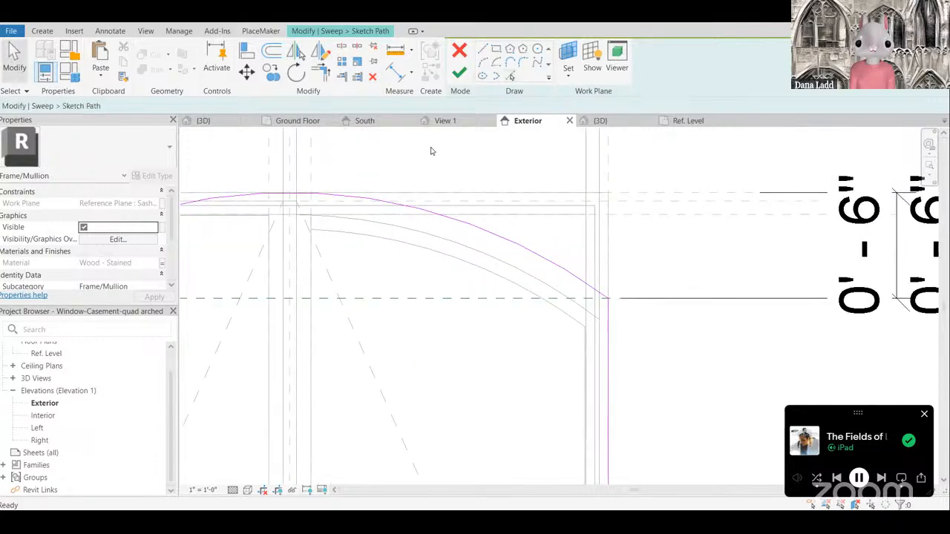
{"action": "left_click", "coordinate": [459, 72]}
{"action": "scroll", "coordinate": [539, 202], "scroll_direction": "down", "scroll_amount": 2}
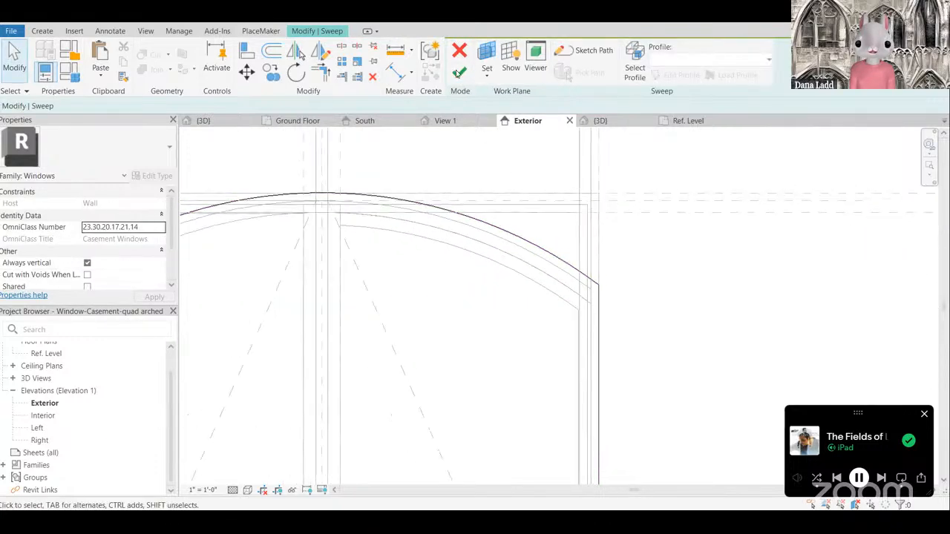
{"action": "left_click", "coordinate": [460, 72]}
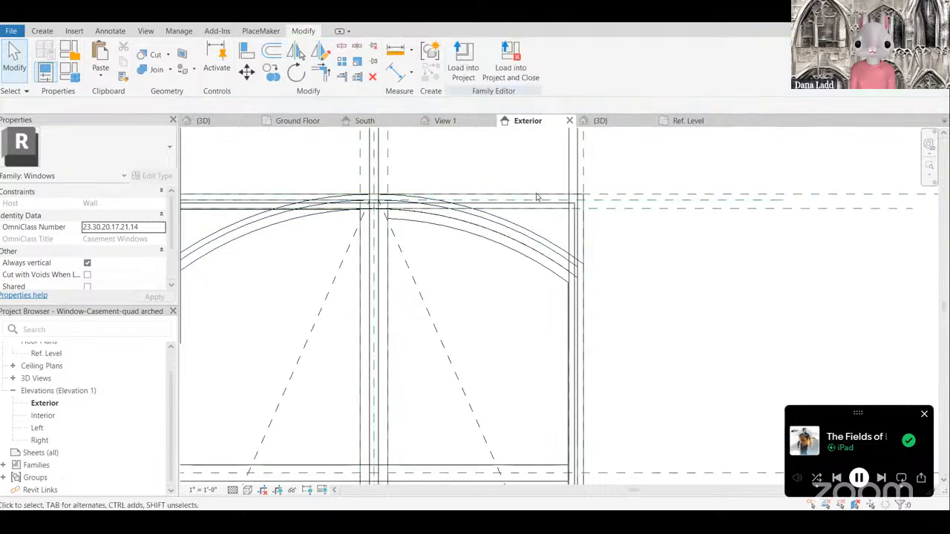
Step: Open the sketch of the rectangular frame extrusion around the sashes for editing
{"action": "scroll", "coordinate": [537, 196], "scroll_direction": "up", "scroll_amount": 2}
{"action": "scroll", "coordinate": [465, 220], "scroll_direction": "up", "scroll_amount": 2}
{"action": "left_click", "coordinate": [463, 198]}
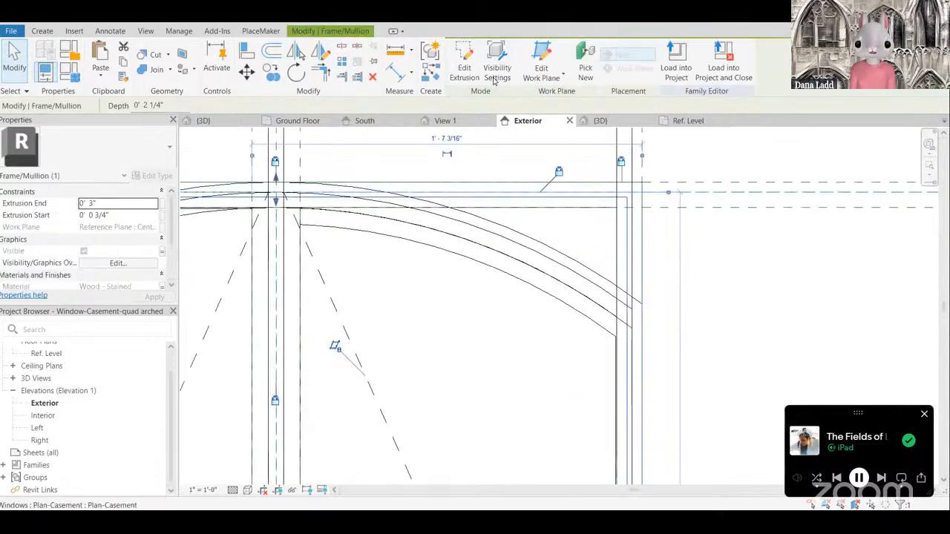
{"action": "key", "text": "Escape"}
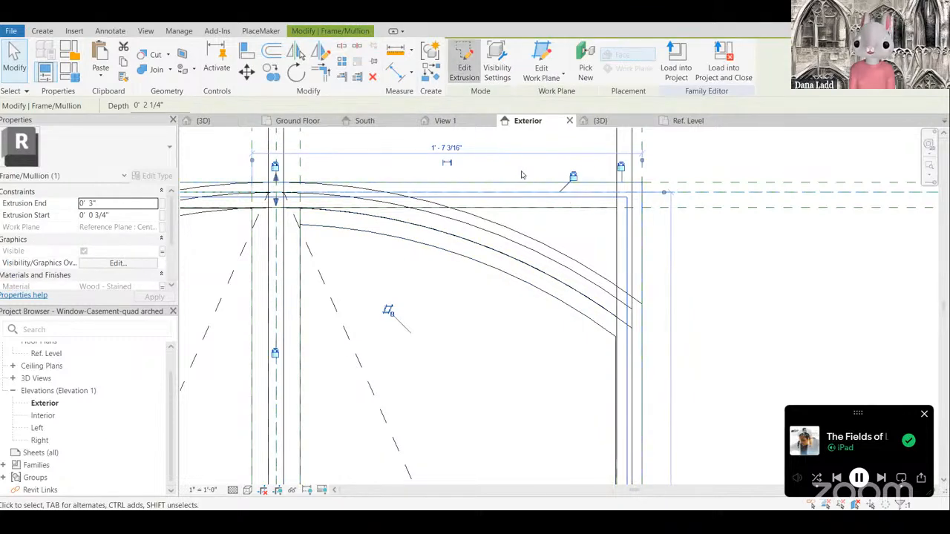
{"action": "left_click", "coordinate": [462, 61]}
{"action": "scroll", "coordinate": [522, 191], "scroll_direction": "up", "scroll_amount": 2}
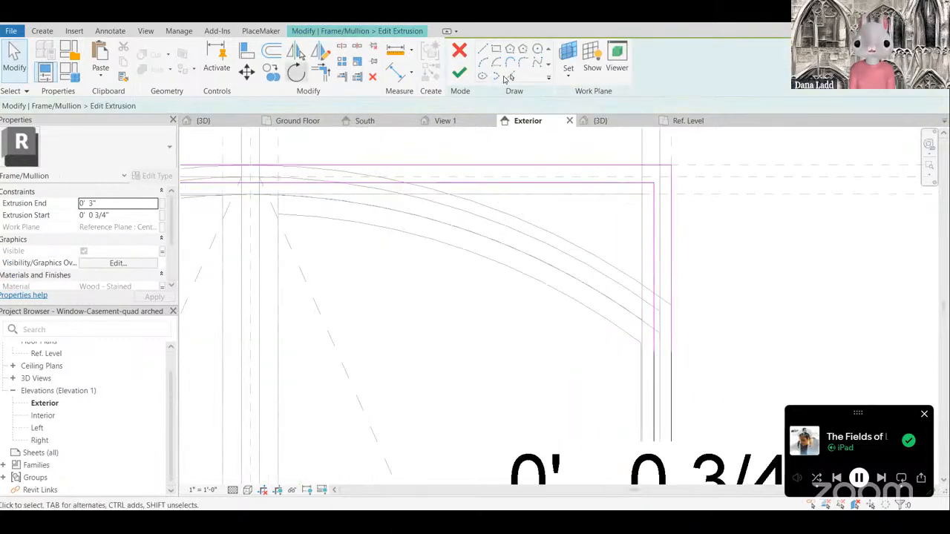
Step: Pick the outer arch curve into the frame extrusion sketch and trim it to the right outer jamb line
{"action": "left_click", "coordinate": [511, 76]}
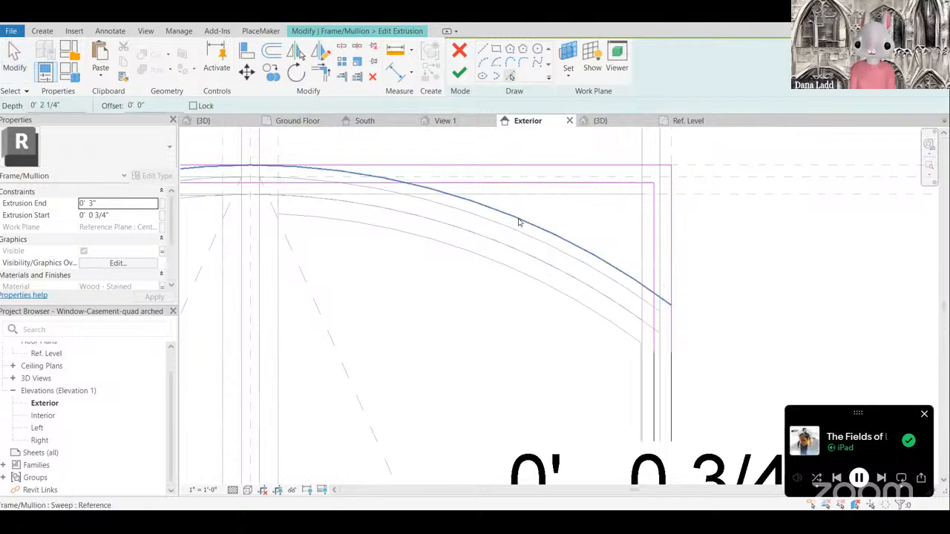
{"action": "left_click", "coordinate": [472, 299]}
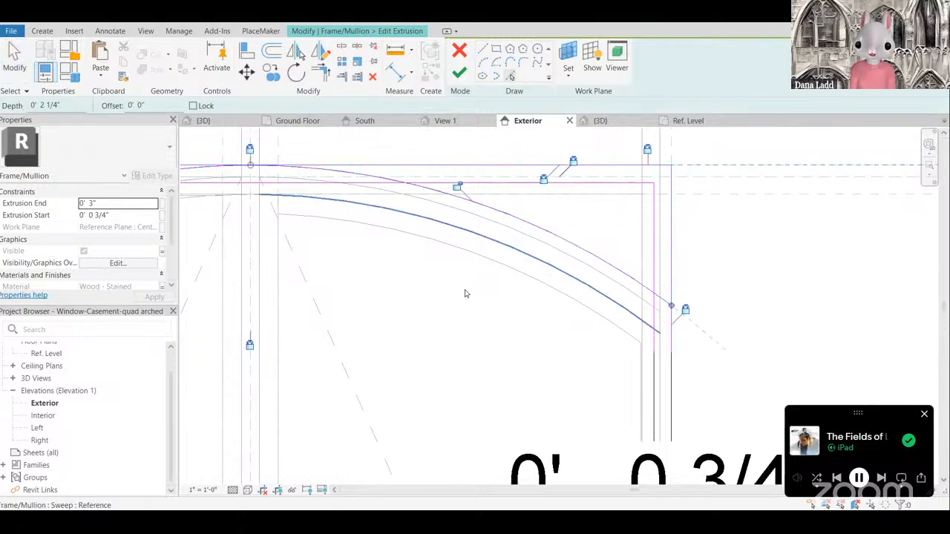
{"action": "left_click", "coordinate": [324, 77]}
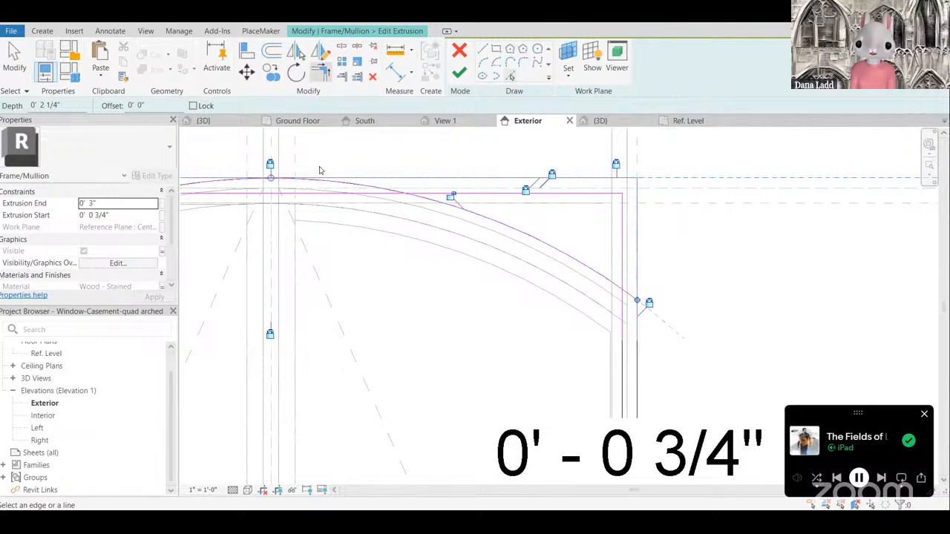
{"action": "left_click", "coordinate": [322, 74]}
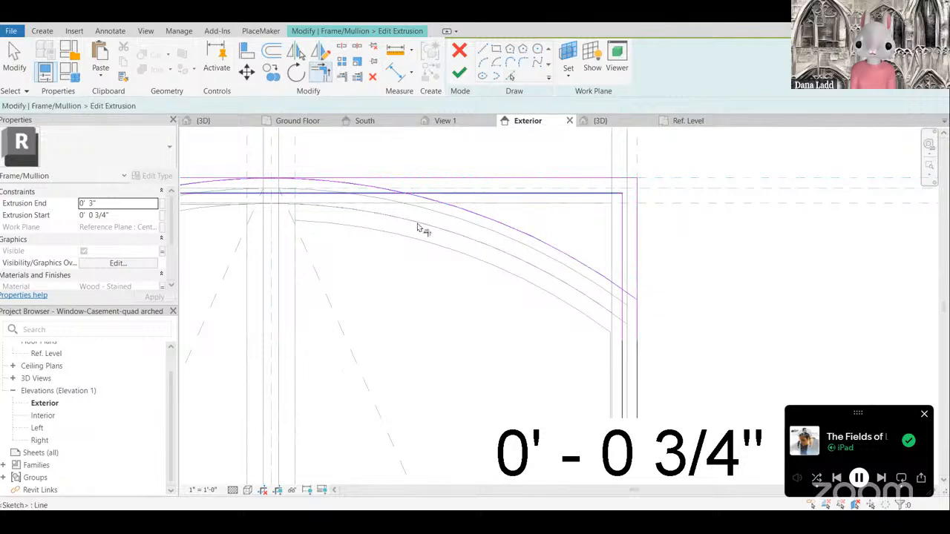
{"action": "left_click", "coordinate": [592, 274]}
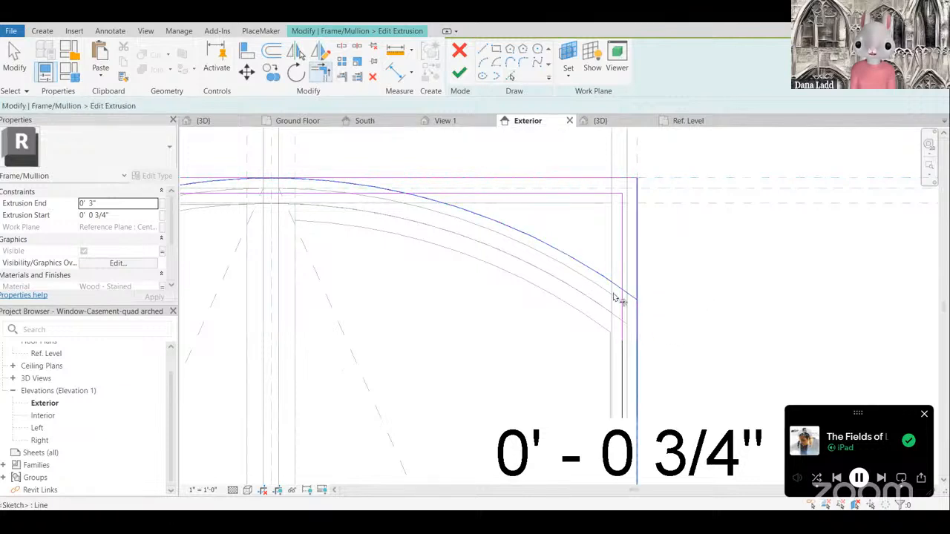
{"action": "left_click", "coordinate": [636, 318]}
{"action": "scroll", "coordinate": [438, 223], "scroll_direction": "down", "scroll_amount": 2}
{"action": "middle_click_drag", "start_coordinate": [434, 221], "coordinate": [602, 252]}
{"action": "scroll", "coordinate": [602, 251], "scroll_direction": "up", "scroll_amount": 3}
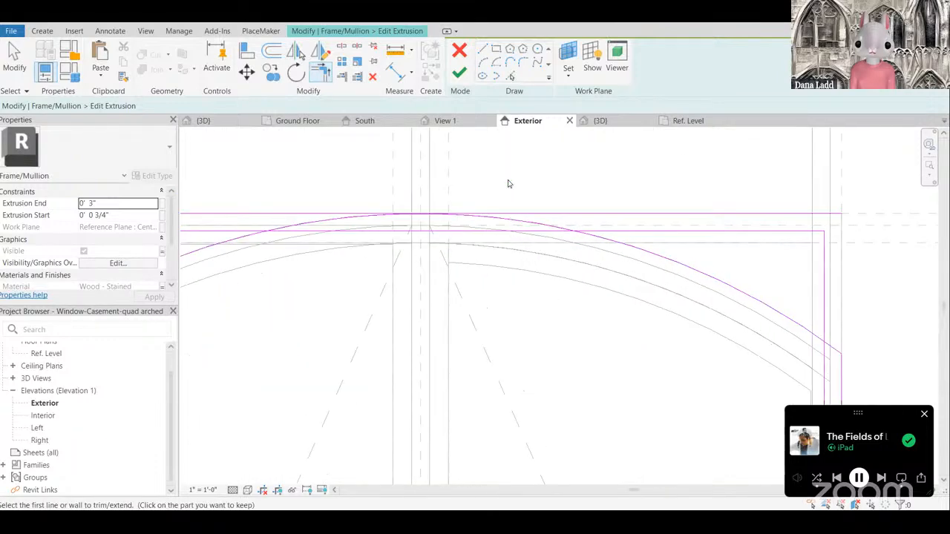
{"action": "key", "text": "Escape"}
Step: Trim the left end of the outer arch to the left outer jamb line of the sketch
{"action": "scroll", "coordinate": [518, 198], "scroll_direction": "down", "scroll_amount": 4}
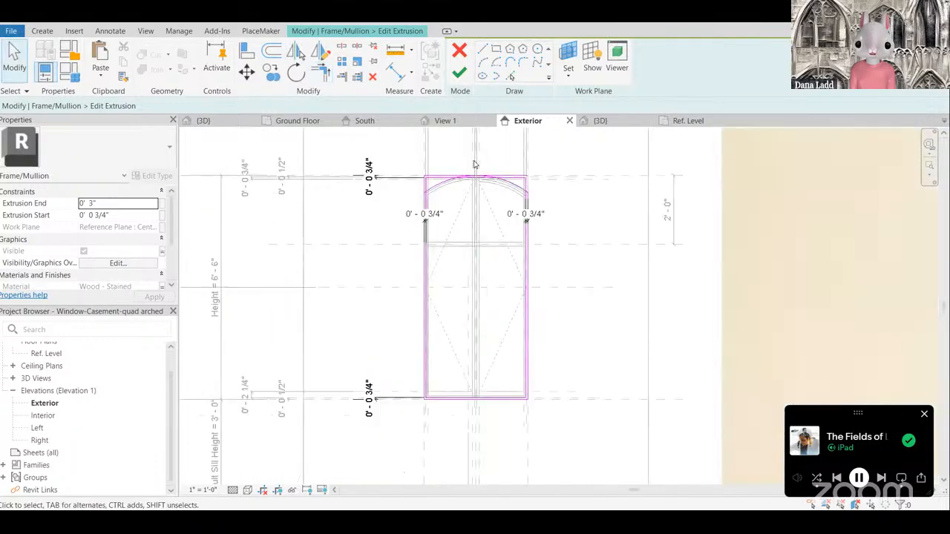
{"action": "scroll", "coordinate": [475, 166], "scroll_direction": "up", "scroll_amount": 10}
{"action": "scroll", "coordinate": [429, 194], "scroll_direction": "down", "scroll_amount": 4}
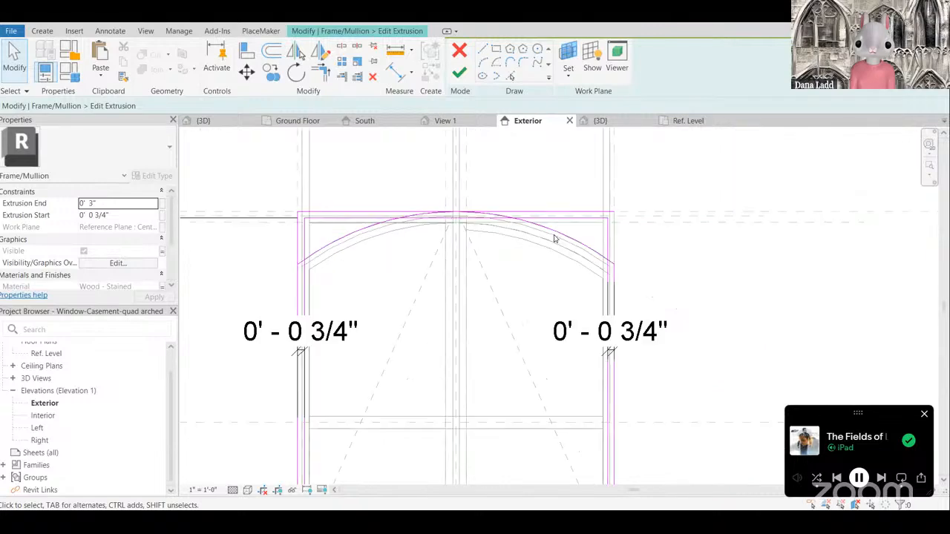
{"action": "scroll", "coordinate": [542, 252], "scroll_direction": "up", "scroll_amount": 1}
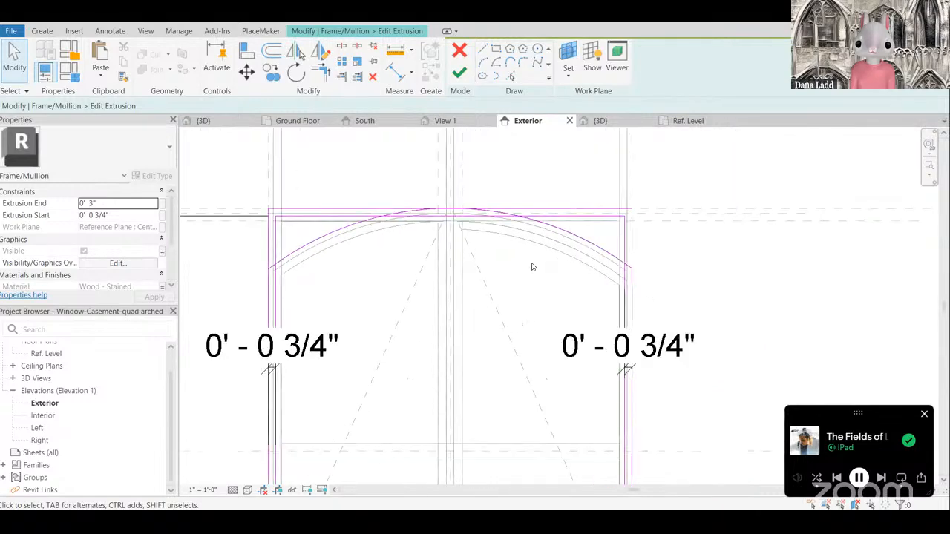
{"action": "left_click", "coordinate": [320, 70]}
{"action": "scroll", "coordinate": [350, 240], "scroll_direction": "up", "scroll_amount": 2}
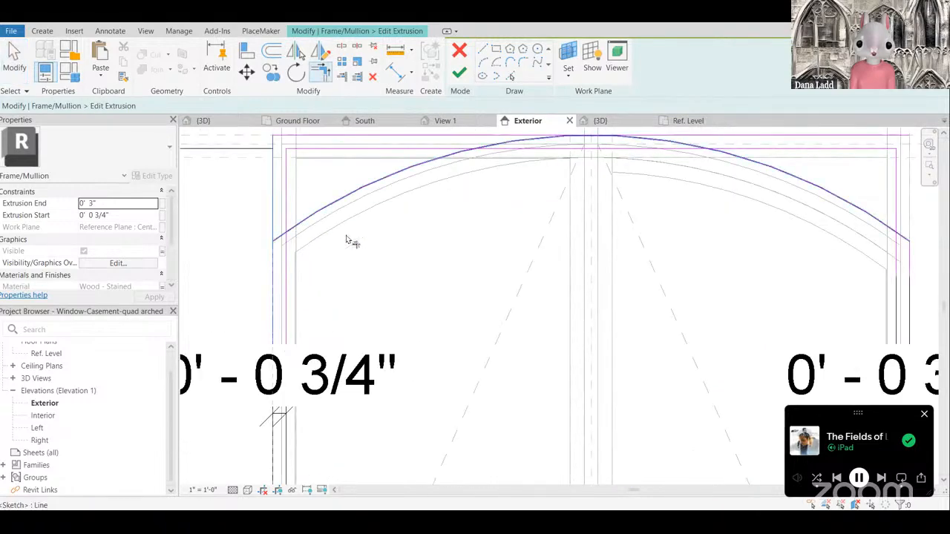
{"action": "scroll", "coordinate": [356, 223], "scroll_direction": "down", "scroll_amount": 3}
{"action": "key", "text": "Escape"}
Step: Pick a second arch line inside the outer arch with an offset of 0' 0 179/256"
{"action": "scroll", "coordinate": [297, 212], "scroll_direction": "up", "scroll_amount": 2}
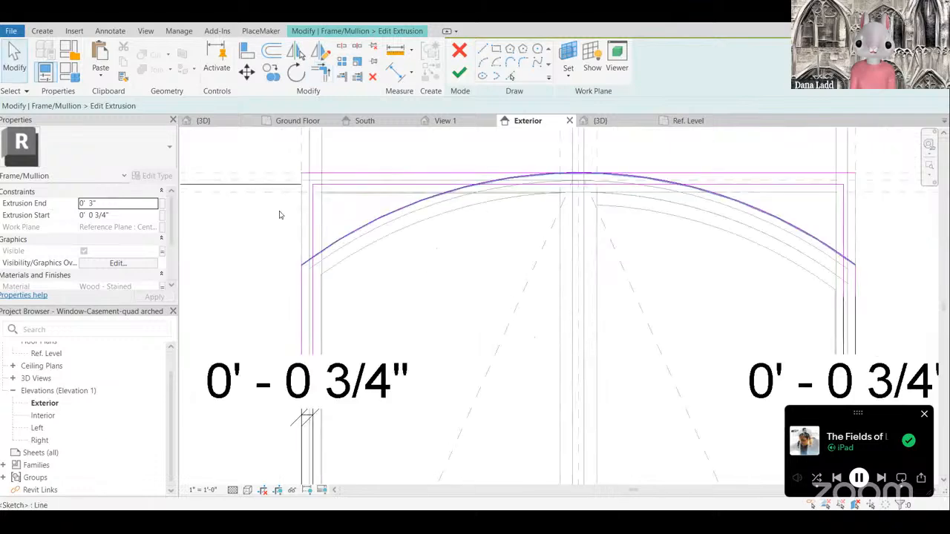
{"action": "scroll", "coordinate": [356, 226], "scroll_direction": "up", "scroll_amount": 3}
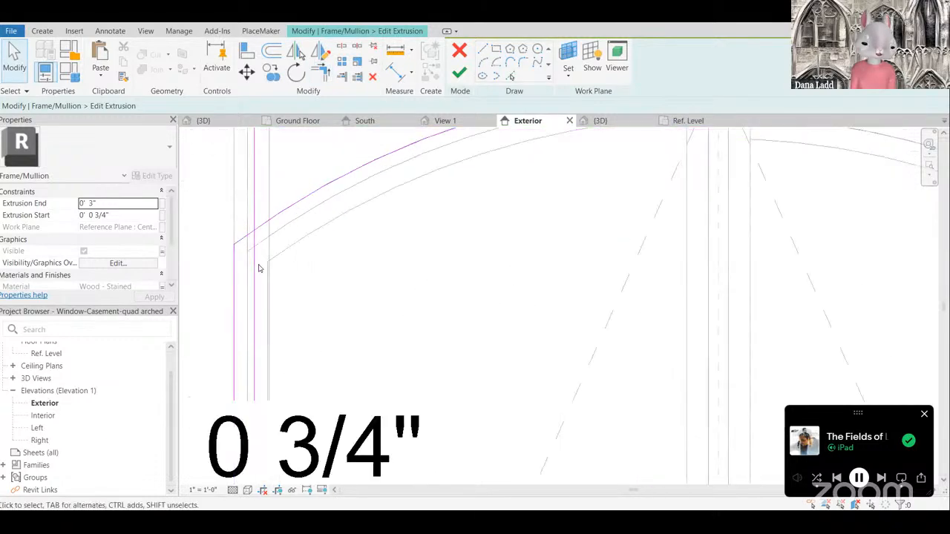
{"action": "scroll", "coordinate": [339, 282], "scroll_direction": "down", "scroll_amount": 2}
{"action": "scroll", "coordinate": [306, 285], "scroll_direction": "up", "scroll_amount": 2}
{"action": "scroll", "coordinate": [305, 282], "scroll_direction": "down", "scroll_amount": 2}
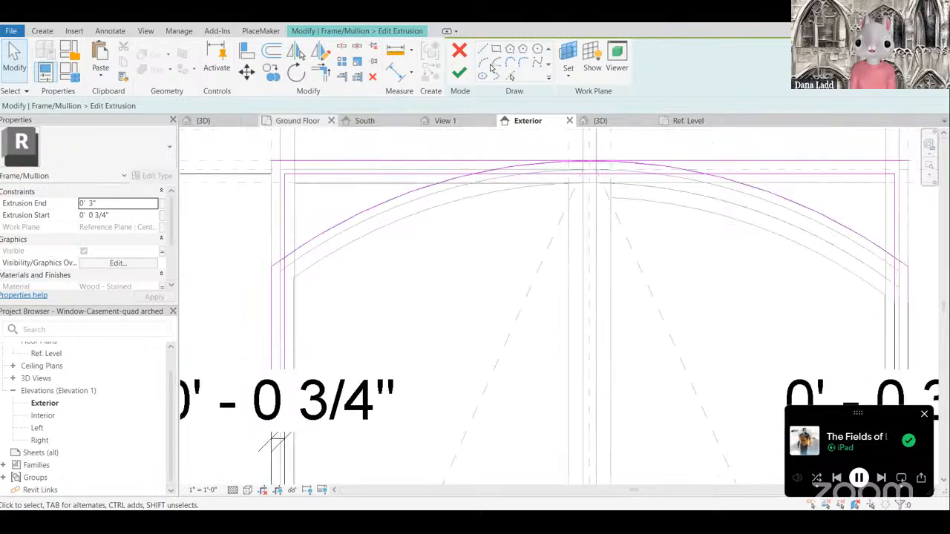
{"action": "left_click", "coordinate": [512, 77]}
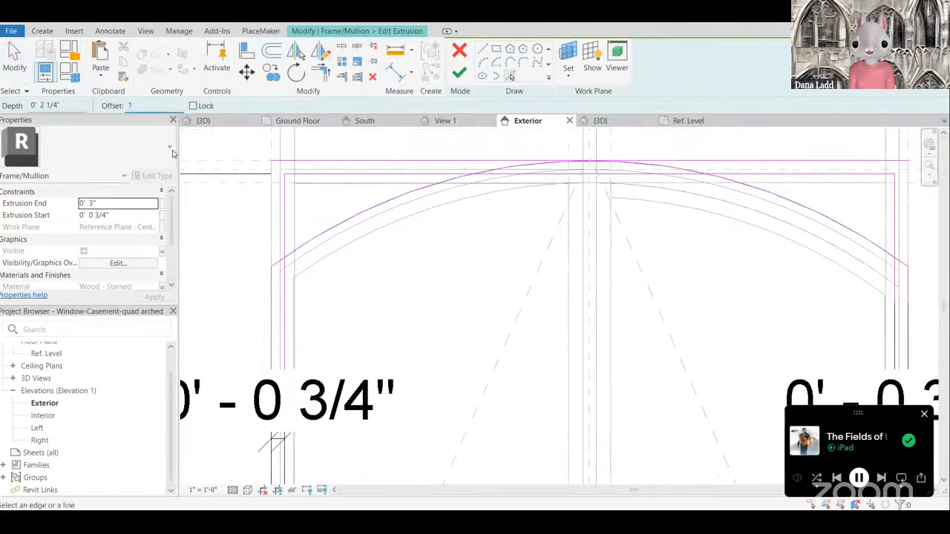
{"action": "scroll", "coordinate": [327, 232], "scroll_direction": "up", "scroll_amount": 2}
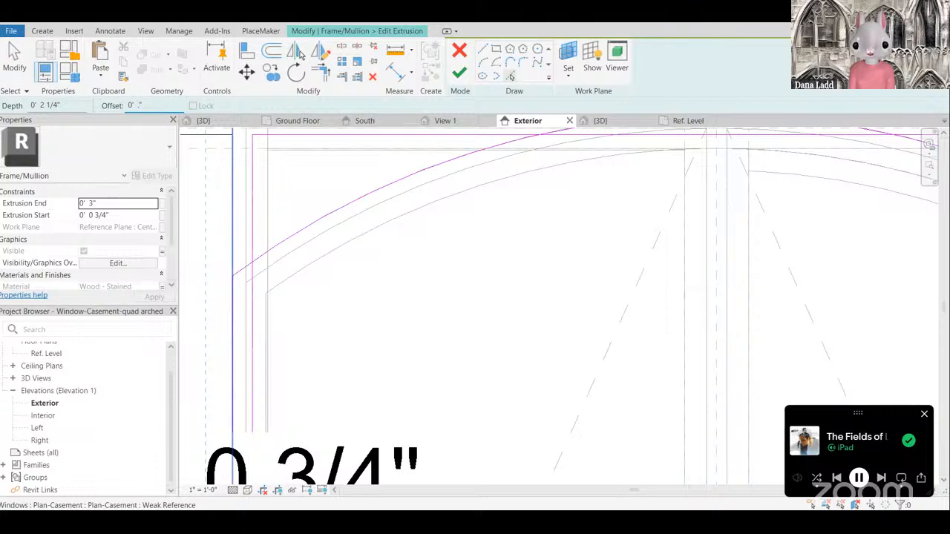
{"action": "left_click", "coordinate": [307, 221]}
{"action": "scroll", "coordinate": [306, 220], "scroll_direction": "down", "scroll_amount": 2}
{"action": "scroll", "coordinate": [321, 228], "scroll_direction": "up", "scroll_amount": 2}
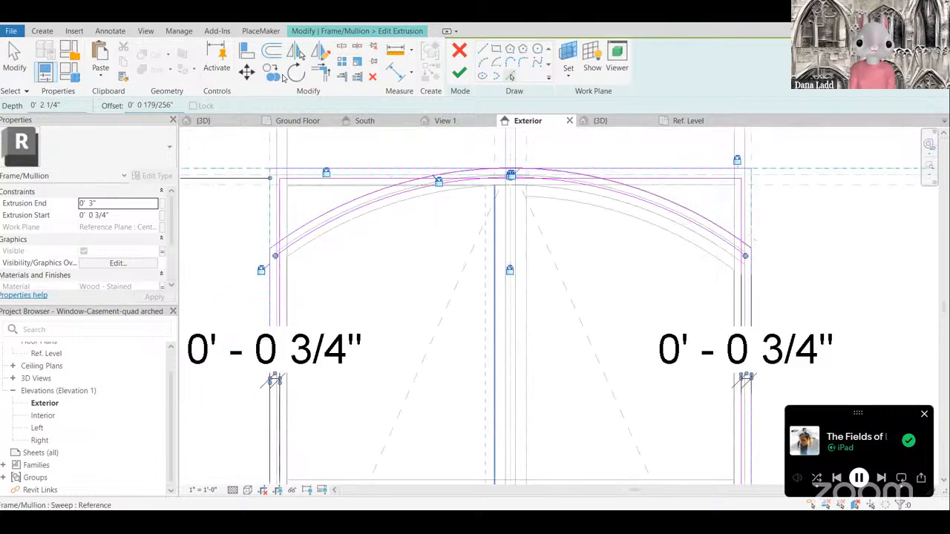
Step: Trim the offset inner arch to the inner jamb lines at both ends
{"action": "left_click", "coordinate": [321, 72]}
{"action": "scroll", "coordinate": [222, 284], "scroll_direction": "up", "scroll_amount": 2}
{"action": "scroll", "coordinate": [332, 264], "scroll_direction": "up", "scroll_amount": 1}
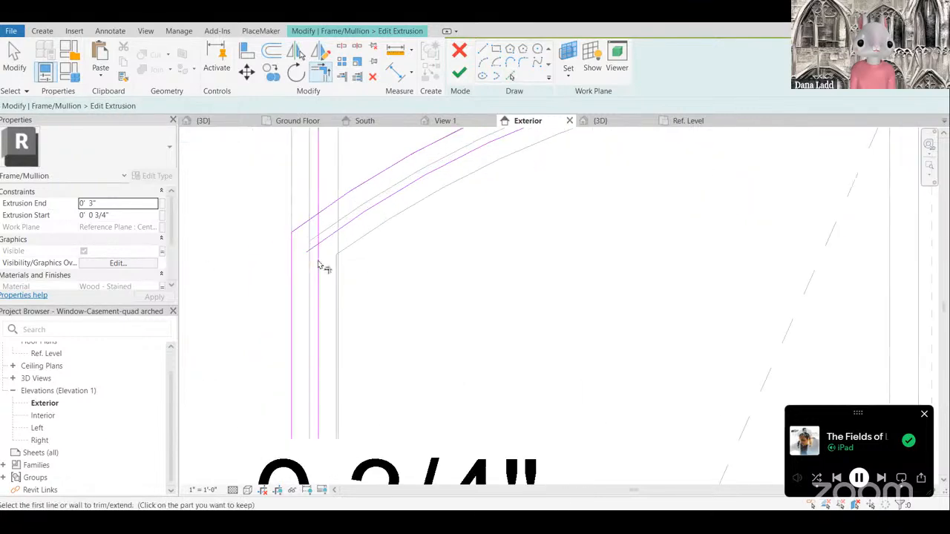
{"action": "scroll", "coordinate": [509, 281], "scroll_direction": "down", "scroll_amount": 3}
{"action": "middle_click_drag", "start_coordinate": [846, 248], "coordinate": [502, 235]}
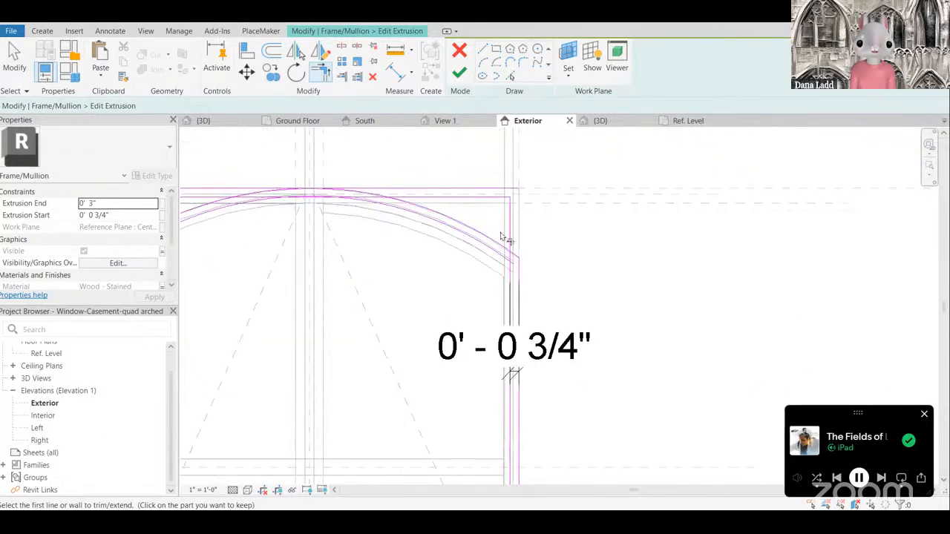
{"action": "scroll", "coordinate": [508, 256], "scroll_direction": "up", "scroll_amount": 3}
{"action": "left_click", "coordinate": [473, 225]}
{"action": "left_click", "coordinate": [498, 257]}
{"action": "scroll", "coordinate": [549, 270], "scroll_direction": "down", "scroll_amount": 1}
{"action": "scroll", "coordinate": [523, 214], "scroll_direction": "down", "scroll_amount": 4}
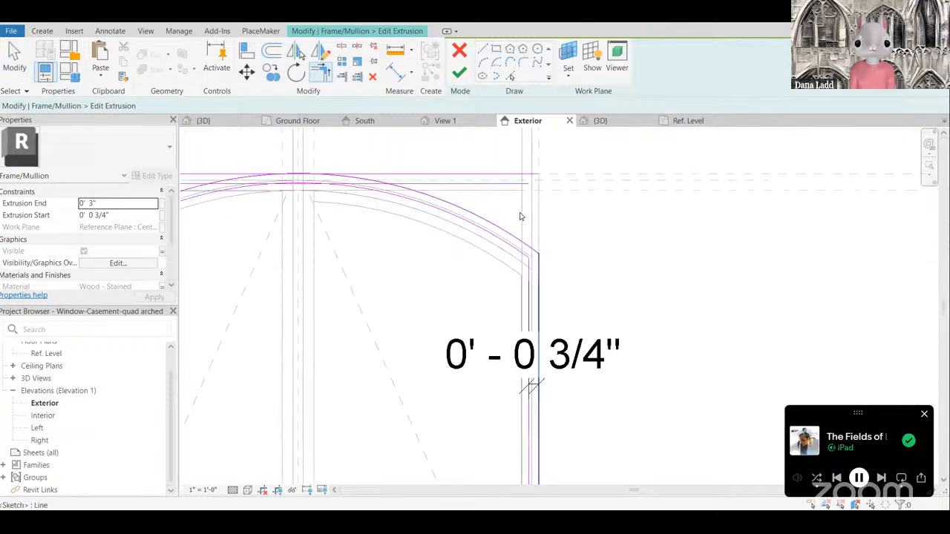
Step: Delete the straight head lines and finish the frame extrusion, deleting the conflicting dimensions
{"action": "key", "text": "Escape"}
{"action": "left_click", "coordinate": [525, 216]}
{"action": "key", "text": "Delete"}
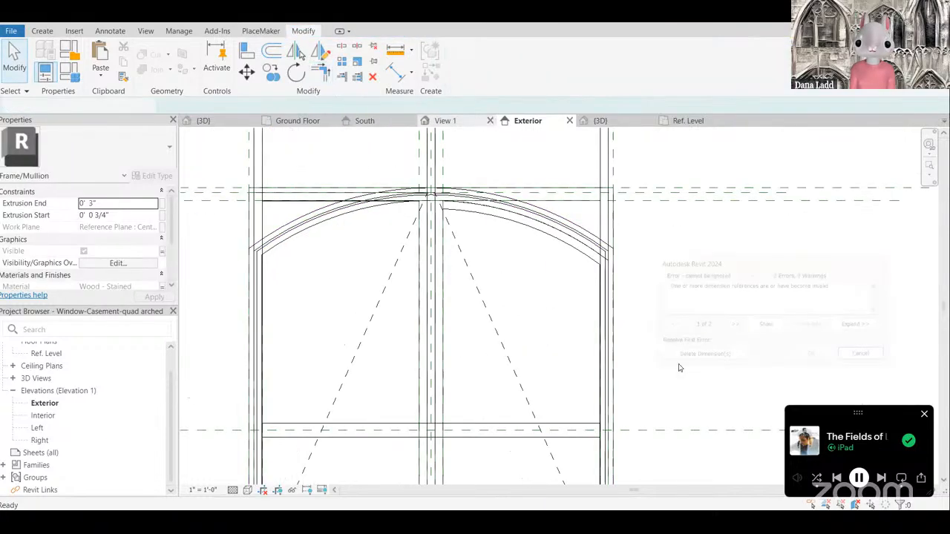
{"action": "left_click", "coordinate": [682, 360]}
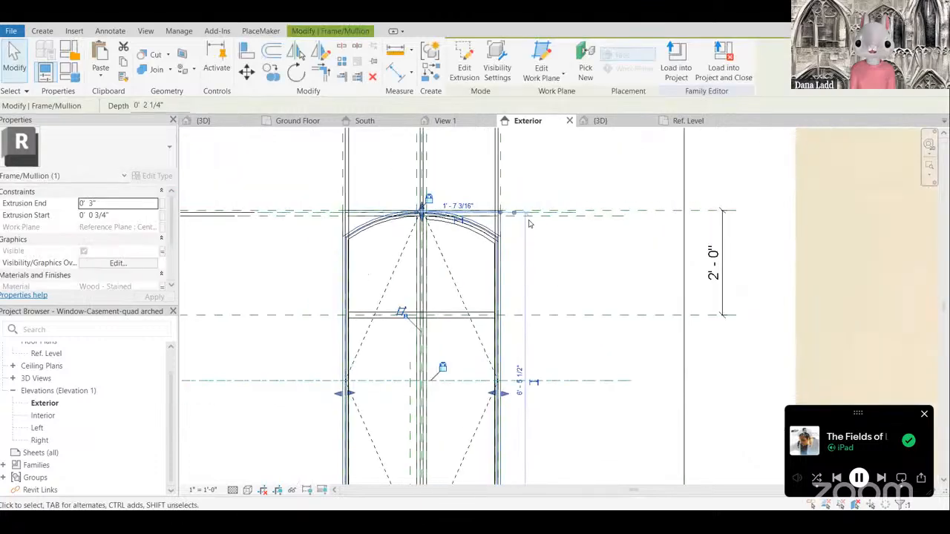
Step: Try to open the sketch of the right glass extrusion for editing from the exterior elevation
{"action": "scroll", "coordinate": [442, 197], "scroll_direction": "up", "scroll_amount": 3}
{"action": "left_click", "coordinate": [483, 236]}
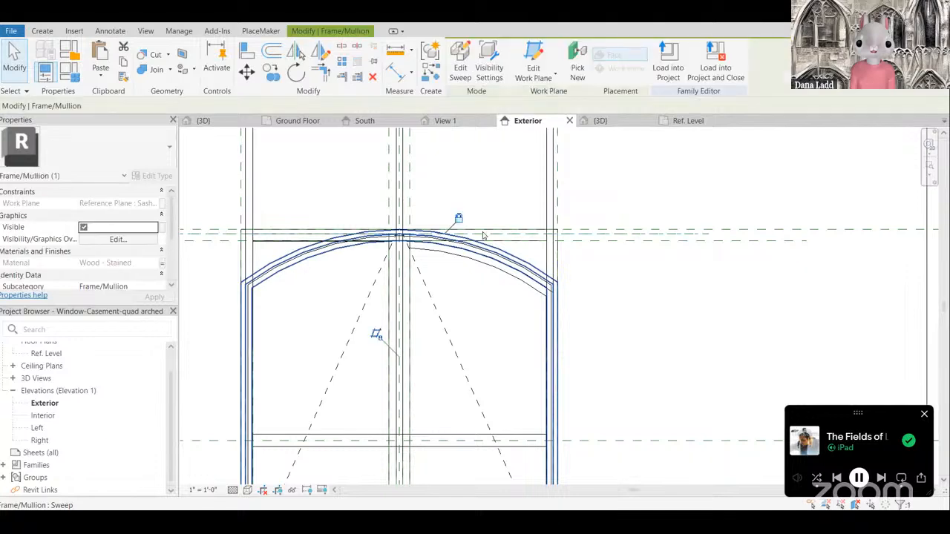
{"action": "scroll", "coordinate": [513, 222], "scroll_direction": "down", "scroll_amount": 2}
{"action": "scroll", "coordinate": [476, 225], "scroll_direction": "up", "scroll_amount": 2}
{"action": "left_click", "coordinate": [545, 235]}
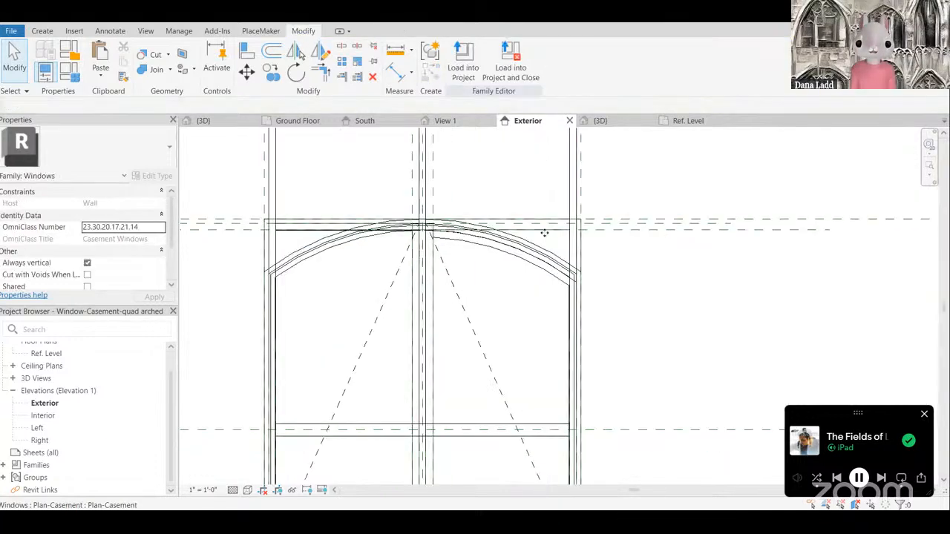
{"action": "left_click", "coordinate": [544, 232]}
{"action": "scroll", "coordinate": [512, 196], "scroll_direction": "down", "scroll_amount": 1}
{"action": "left_click", "coordinate": [465, 62]}
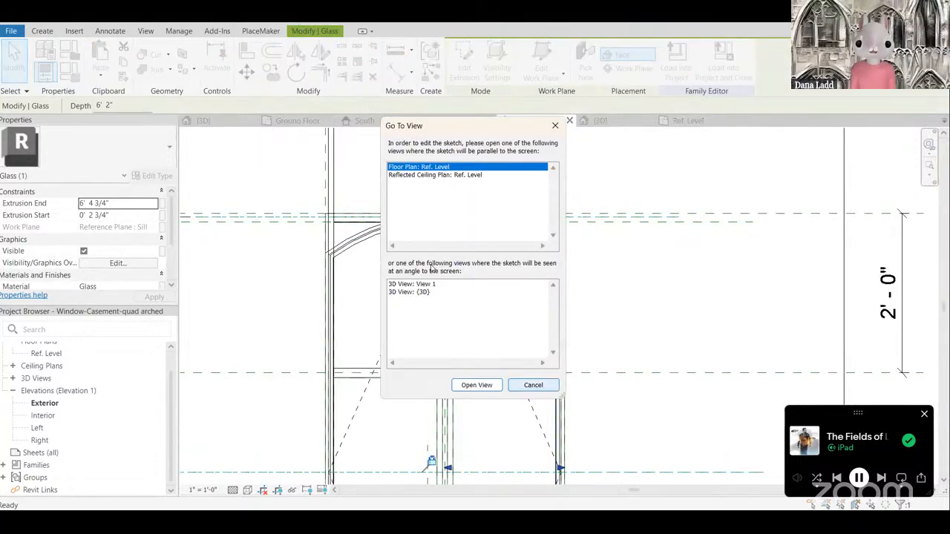
{"action": "left_click", "coordinate": [521, 389]}
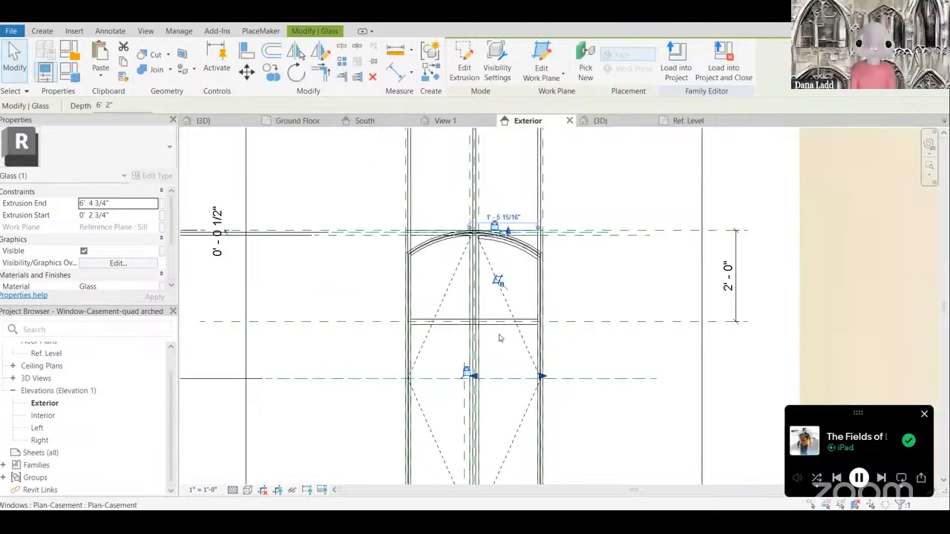
Step: Delete the rectangular glass extrusion in the right sash
{"action": "scroll", "coordinate": [484, 345], "scroll_direction": "up", "scroll_amount": 1}
{"action": "scroll", "coordinate": [483, 322], "scroll_direction": "down", "scroll_amount": 2}
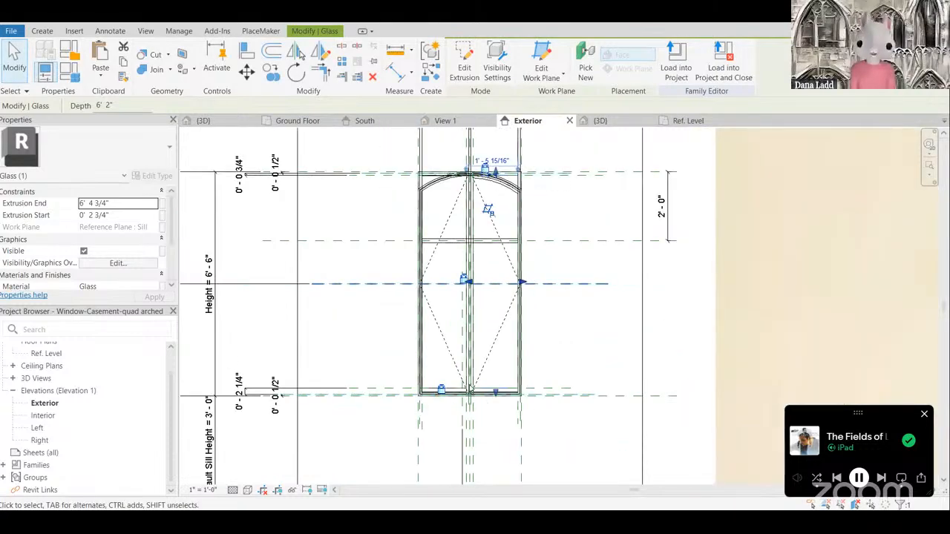
{"action": "scroll", "coordinate": [507, 382], "scroll_direction": "up", "scroll_amount": 2}
{"action": "key", "text": "Escape"}
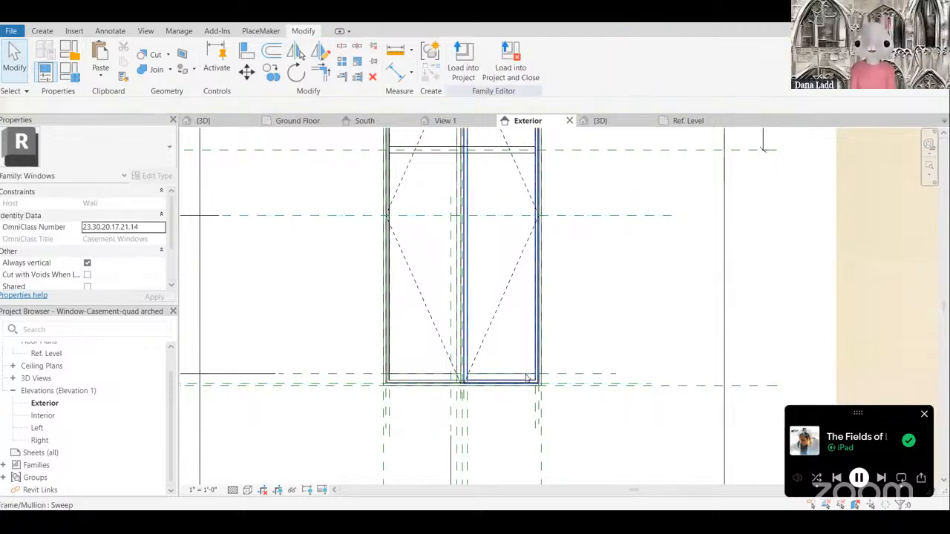
{"action": "left_click", "coordinate": [526, 379]}
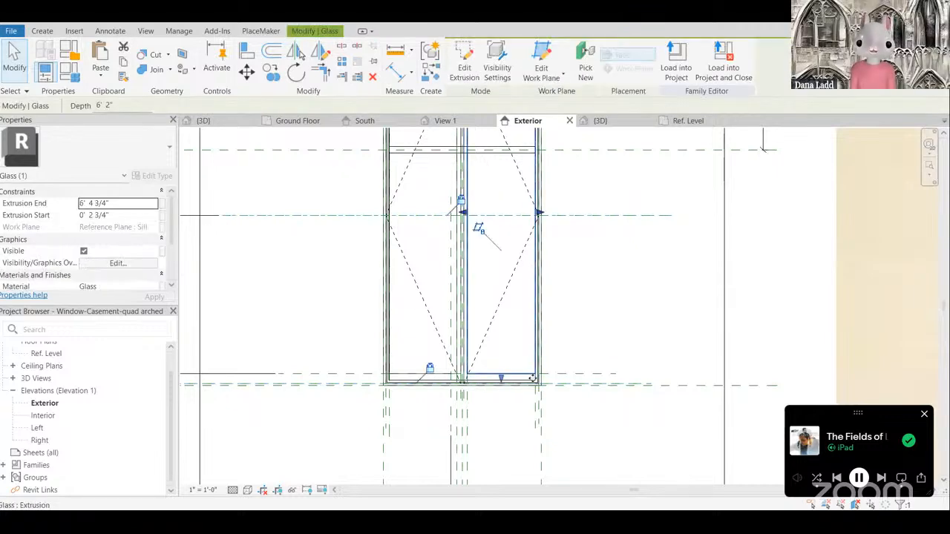
{"action": "key", "text": "Escape"}
{"action": "scroll", "coordinate": [528, 381], "scroll_direction": "down", "scroll_amount": 2}
{"action": "scroll", "coordinate": [528, 382], "scroll_direction": "up", "scroll_amount": 3}
{"action": "left_click", "coordinate": [519, 372]}
{"action": "scroll", "coordinate": [549, 208], "scroll_direction": "down", "scroll_amount": 2}
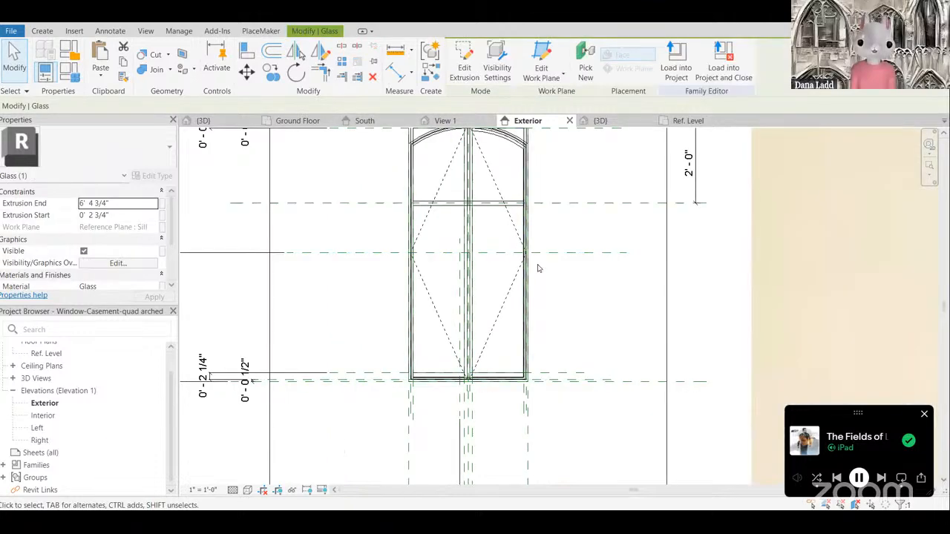
{"action": "key", "text": "Escape"}
{"action": "scroll", "coordinate": [540, 252], "scroll_direction": "up", "scroll_amount": 4}
{"action": "left_click", "coordinate": [540, 241]}
{"action": "scroll", "coordinate": [538, 239], "scroll_direction": "down", "scroll_amount": 2}
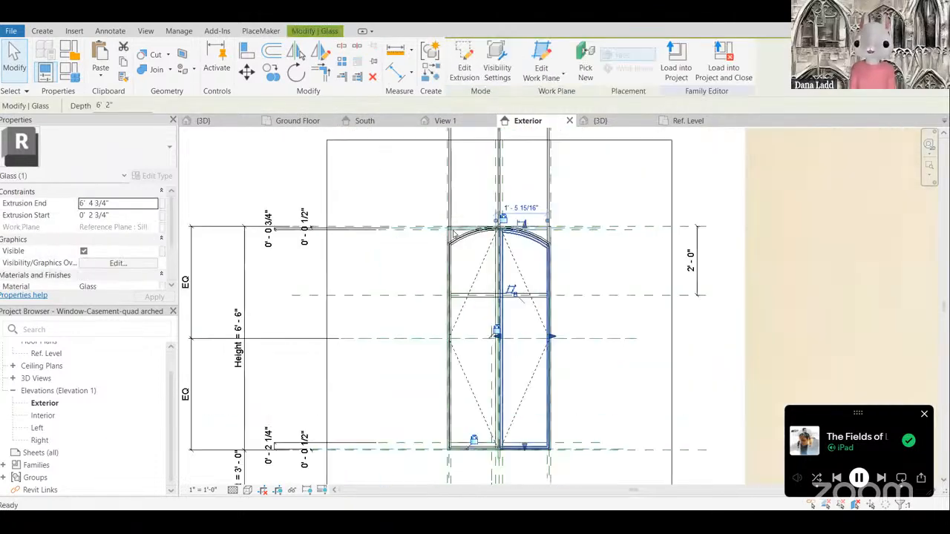
{"action": "key", "text": "Escape"}
Step: Delete the rectangular glass extrusion in the left sash
{"action": "scroll", "coordinate": [460, 236], "scroll_direction": "up", "scroll_amount": 3}
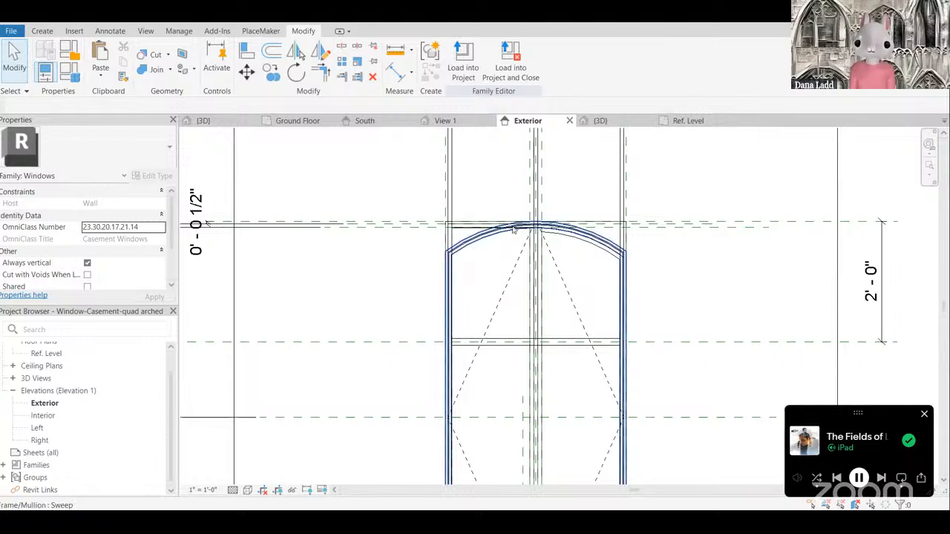
{"action": "scroll", "coordinate": [514, 321], "scroll_direction": "down", "scroll_amount": 3}
{"action": "scroll", "coordinate": [490, 324], "scroll_direction": "up", "scroll_amount": 2}
{"action": "scroll", "coordinate": [480, 326], "scroll_direction": "down", "scroll_amount": 2}
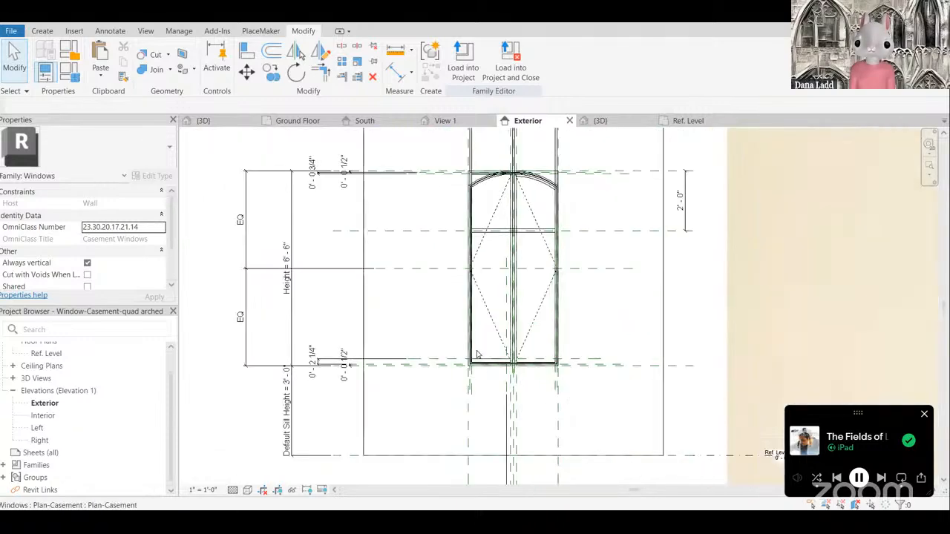
{"action": "scroll", "coordinate": [480, 345], "scroll_direction": "up", "scroll_amount": 4}
{"action": "left_click", "coordinate": [458, 382]}
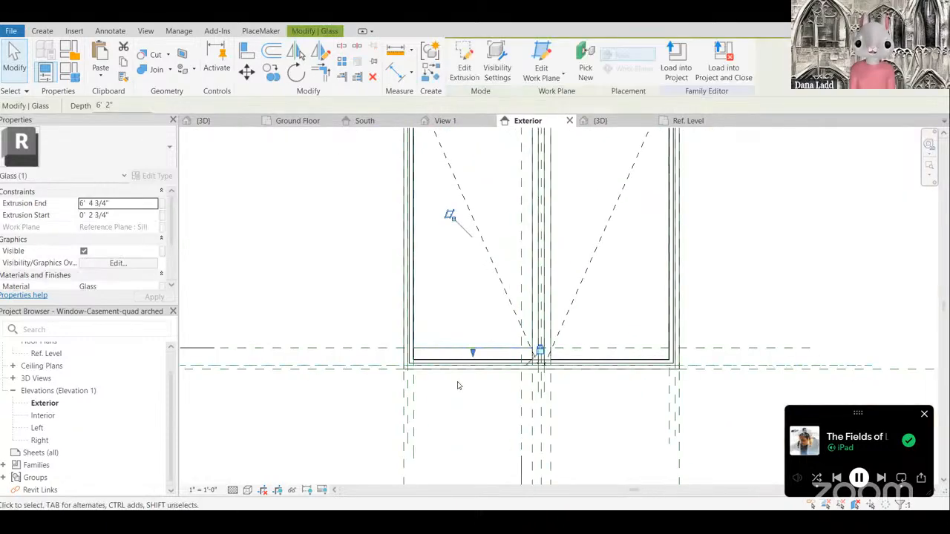
{"action": "key", "text": "Escape"}
{"action": "scroll", "coordinate": [461, 361], "scroll_direction": "down", "scroll_amount": 5}
{"action": "scroll", "coordinate": [446, 282], "scroll_direction": "up", "scroll_amount": 2}
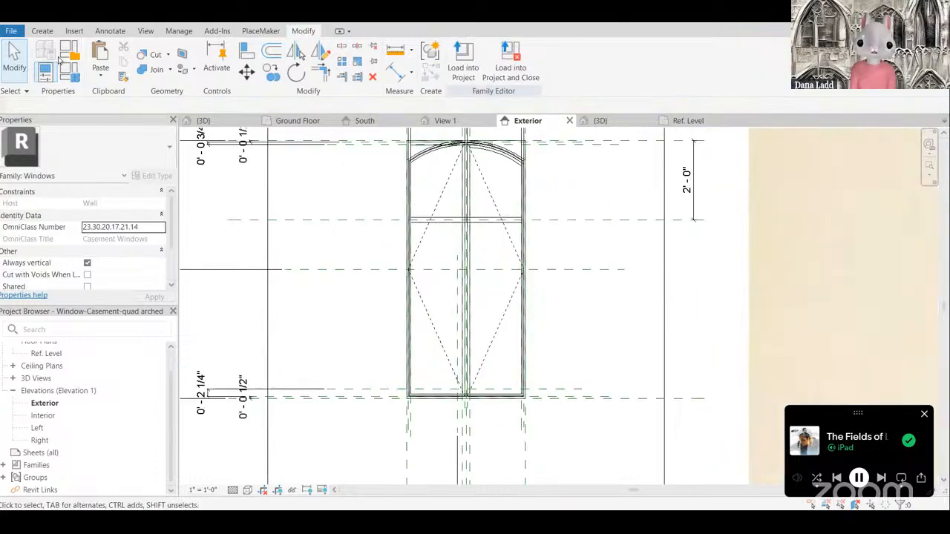
Step: Start a new extrusion and pick the mullion-side edge and arched head of the right sash's inner opening as sketch lines
{"action": "left_click", "coordinate": [41, 30]}
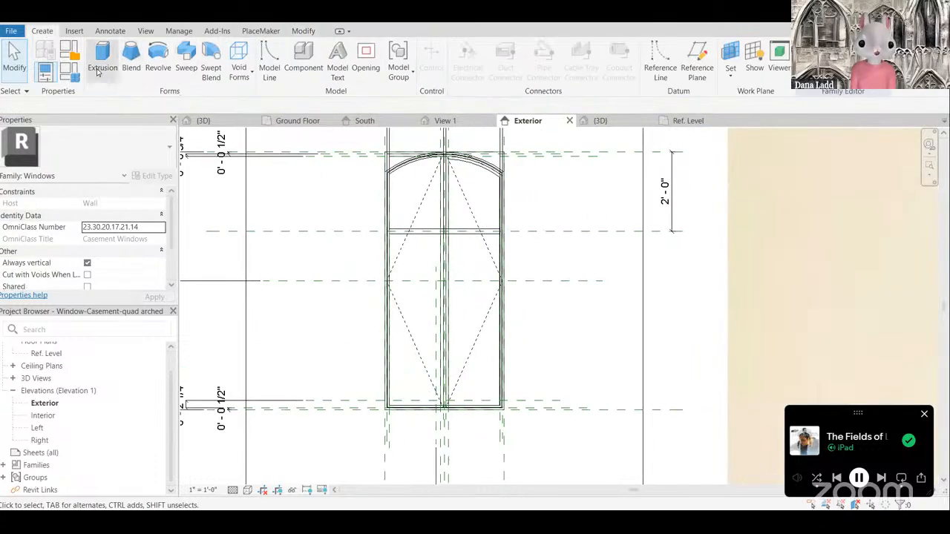
{"action": "left_click", "coordinate": [101, 68]}
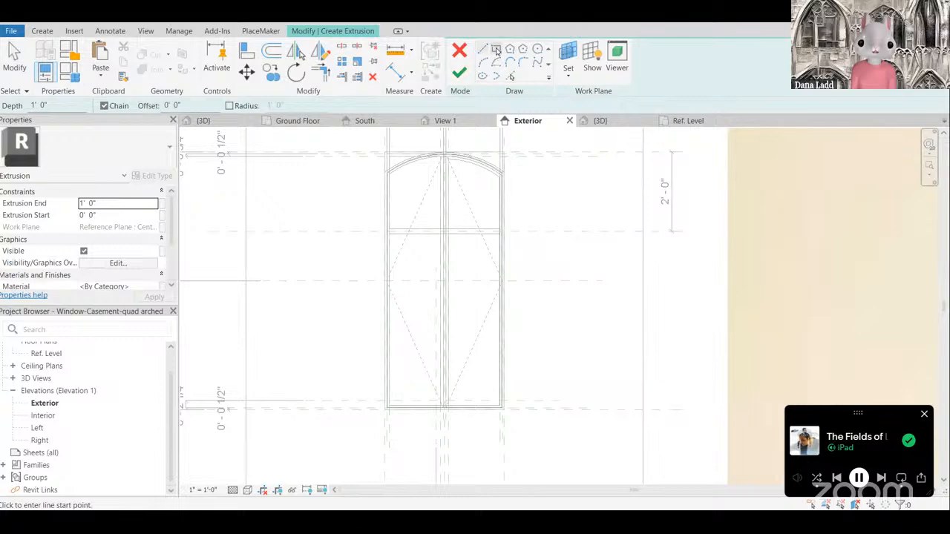
{"action": "left_click", "coordinate": [511, 77]}
{"action": "scroll", "coordinate": [477, 163], "scroll_direction": "up", "scroll_amount": 3}
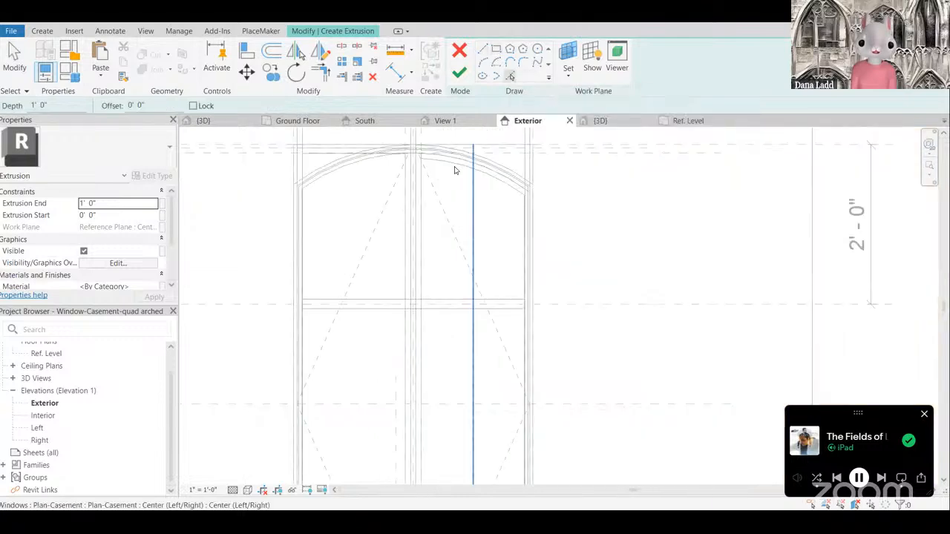
{"action": "scroll", "coordinate": [438, 174], "scroll_direction": "up", "scroll_amount": 1}
{"action": "scroll", "coordinate": [406, 182], "scroll_direction": "up", "scroll_amount": 1}
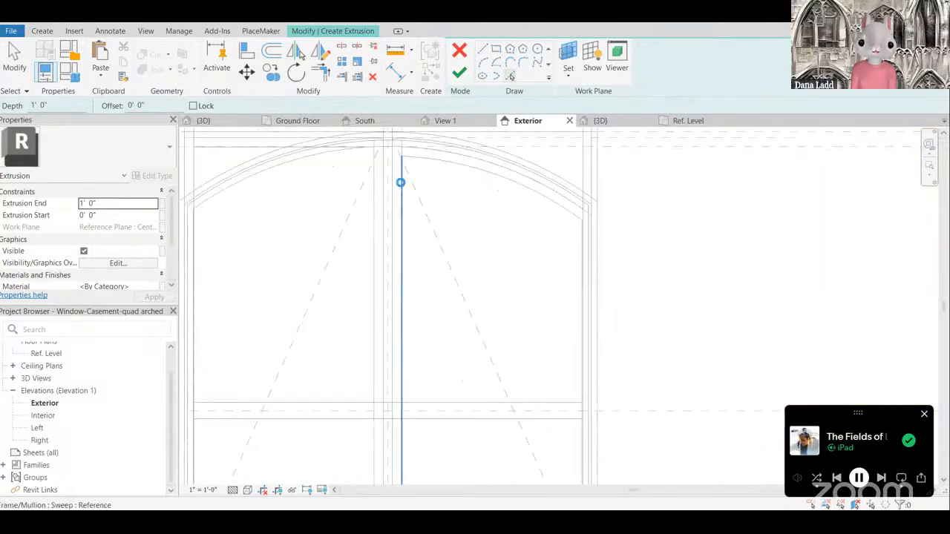
{"action": "left_click", "coordinate": [400, 182]}
{"action": "left_click", "coordinate": [440, 159]}
{"action": "scroll", "coordinate": [437, 319], "scroll_direction": "up", "scroll_amount": 2}
{"action": "middle_click_drag", "start_coordinate": [437, 319], "coordinate": [343, 299]}
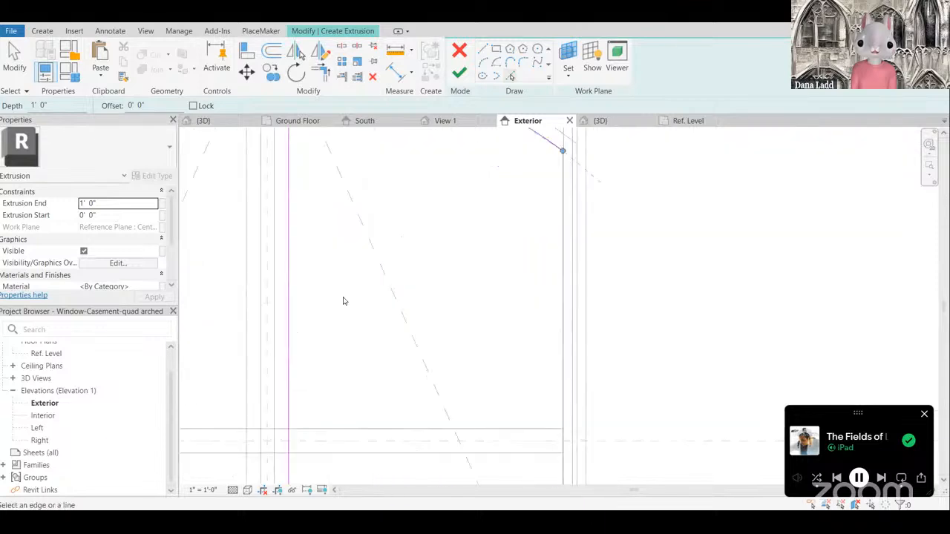
{"action": "scroll", "coordinate": [389, 254], "scroll_direction": "down", "scroll_amount": 3}
{"action": "scroll", "coordinate": [408, 221], "scroll_direction": "down", "scroll_amount": 1}
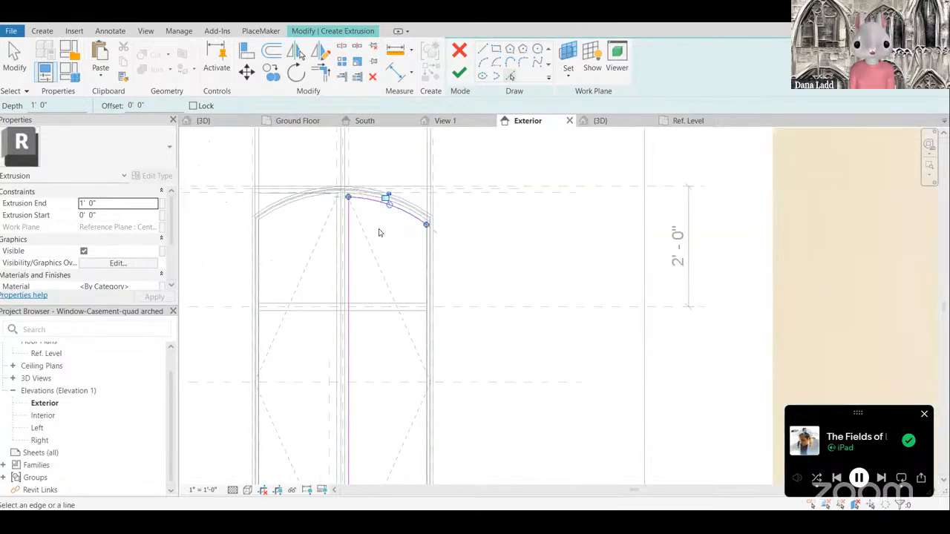
Step: Re-pick the sash opening's mullion-side edge and arch, add the outer jamb edge, and lock both vertical sketch lines
{"action": "scroll", "coordinate": [382, 233], "scroll_direction": "up", "scroll_amount": 2}
{"action": "left_click", "coordinate": [402, 207]}
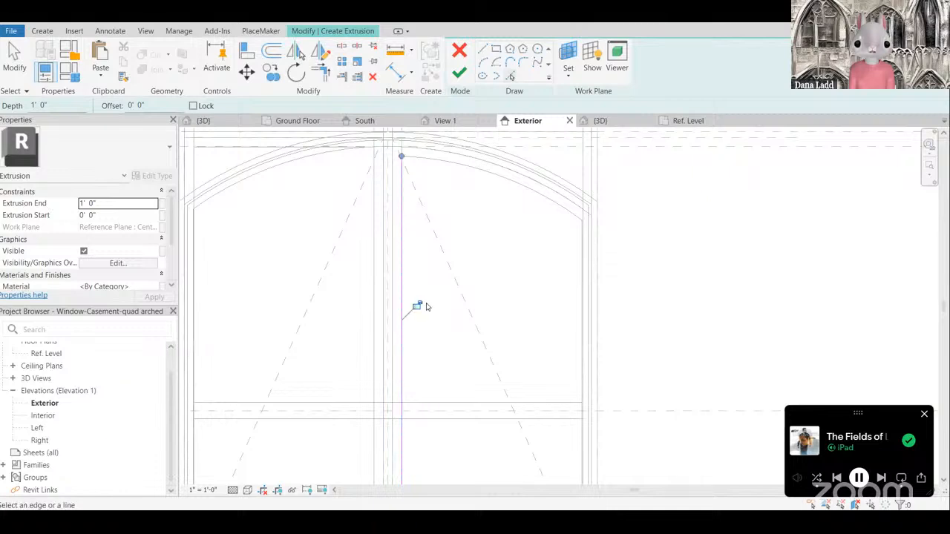
{"action": "left_click", "coordinate": [496, 174]}
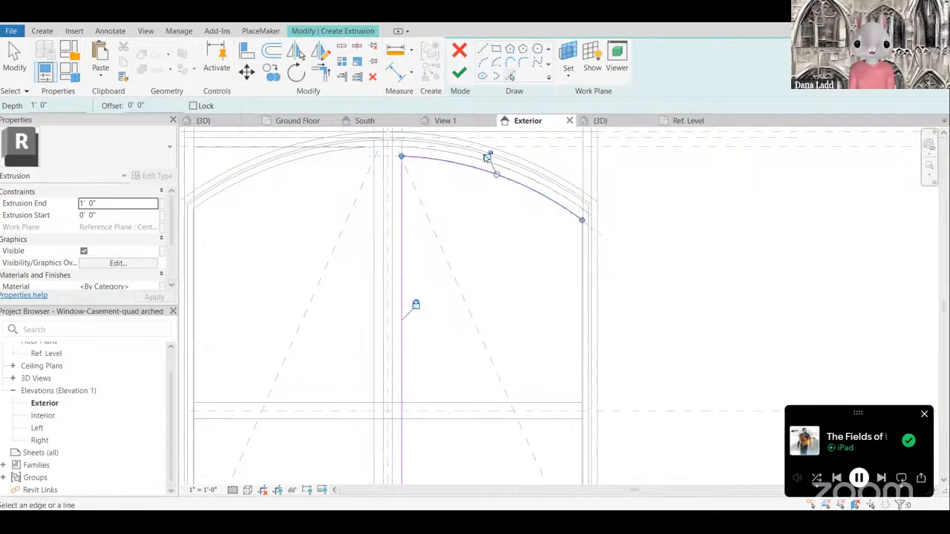
{"action": "left_click", "coordinate": [584, 288]}
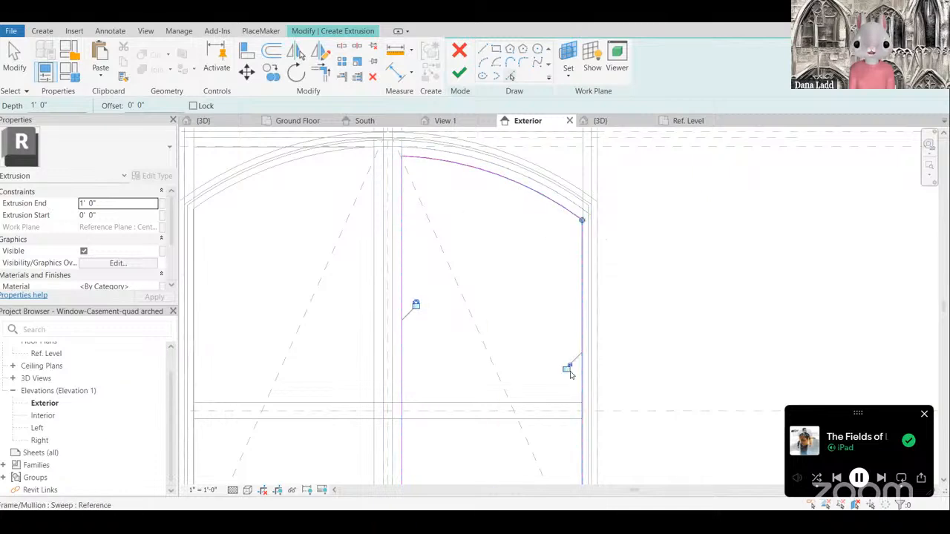
{"action": "scroll", "coordinate": [570, 228], "scroll_direction": "up", "scroll_amount": 5}
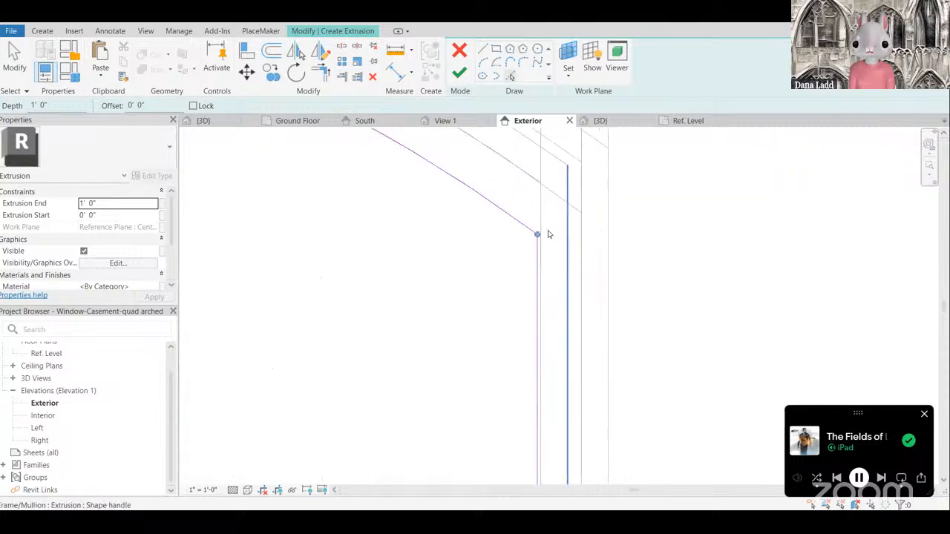
{"action": "scroll", "coordinate": [556, 378], "scroll_direction": "down", "scroll_amount": 5}
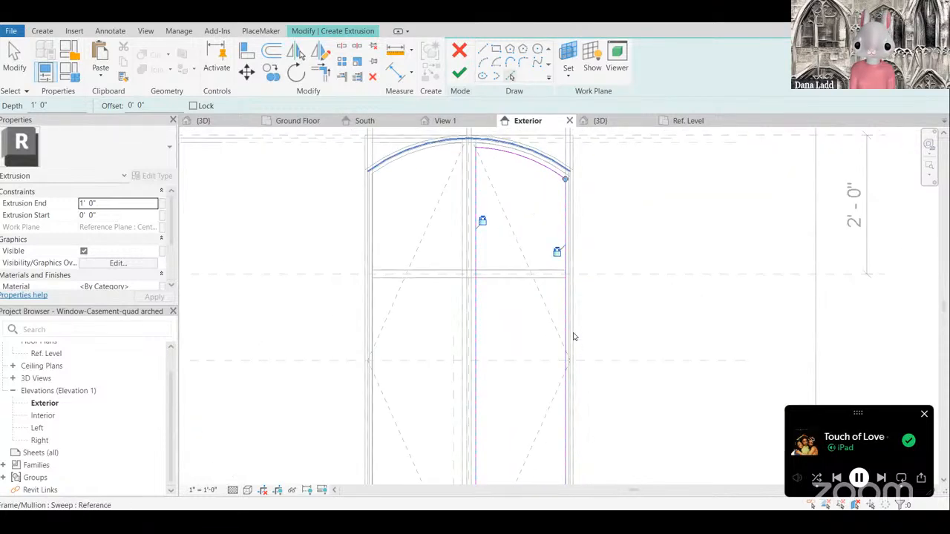
Step: Close the glass outline by picking and locking the sash opening's sill edge, and finish the extrusion
{"action": "scroll", "coordinate": [575, 313], "scroll_direction": "down", "scroll_amount": 1}
{"action": "scroll", "coordinate": [575, 313], "scroll_direction": "up", "scroll_amount": 5}
{"action": "scroll", "coordinate": [613, 324], "scroll_direction": "up", "scroll_amount": 4}
{"action": "left_click", "coordinate": [609, 289]}
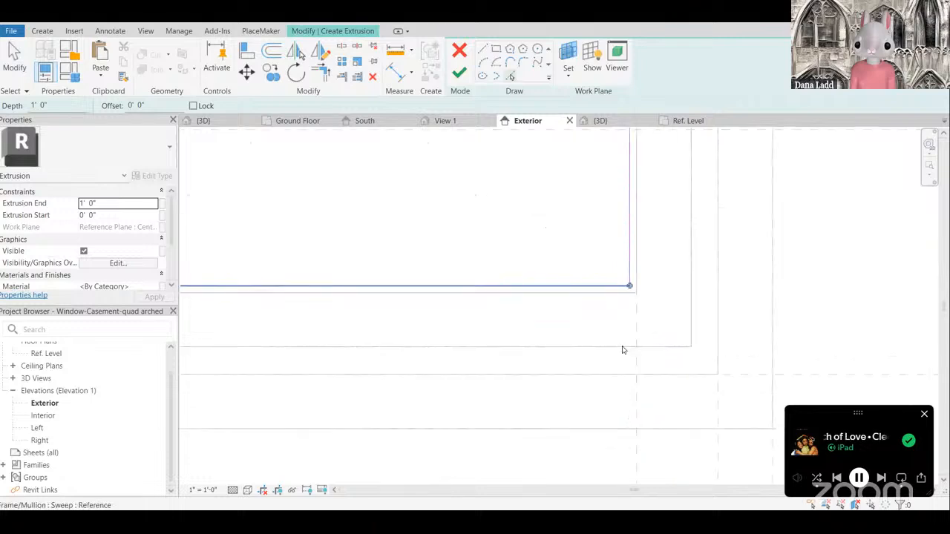
{"action": "scroll", "coordinate": [617, 347], "scroll_direction": "down", "scroll_amount": 2}
{"action": "scroll", "coordinate": [564, 349], "scroll_direction": "down", "scroll_amount": 1}
{"action": "scroll", "coordinate": [477, 381], "scroll_direction": "down", "scroll_amount": 2}
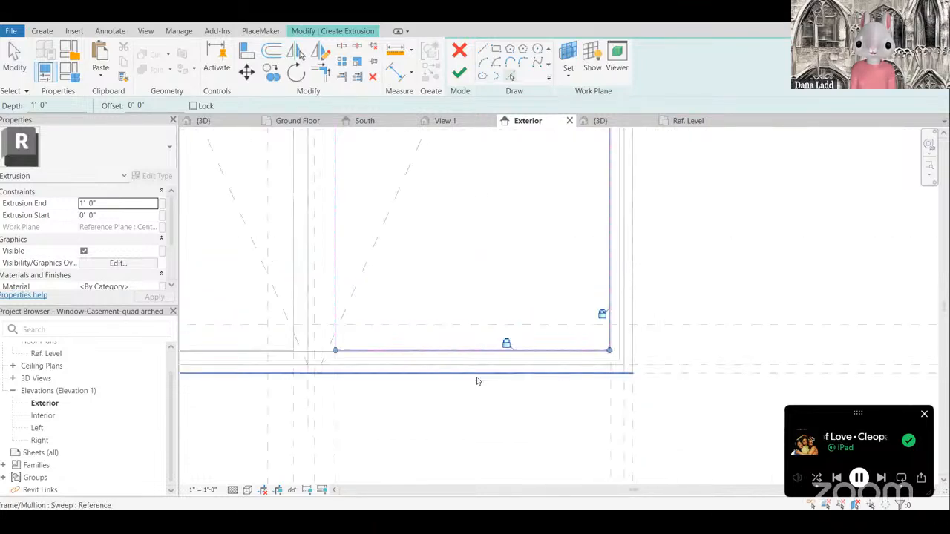
{"action": "scroll", "coordinate": [465, 425], "scroll_direction": "down", "scroll_amount": 3}
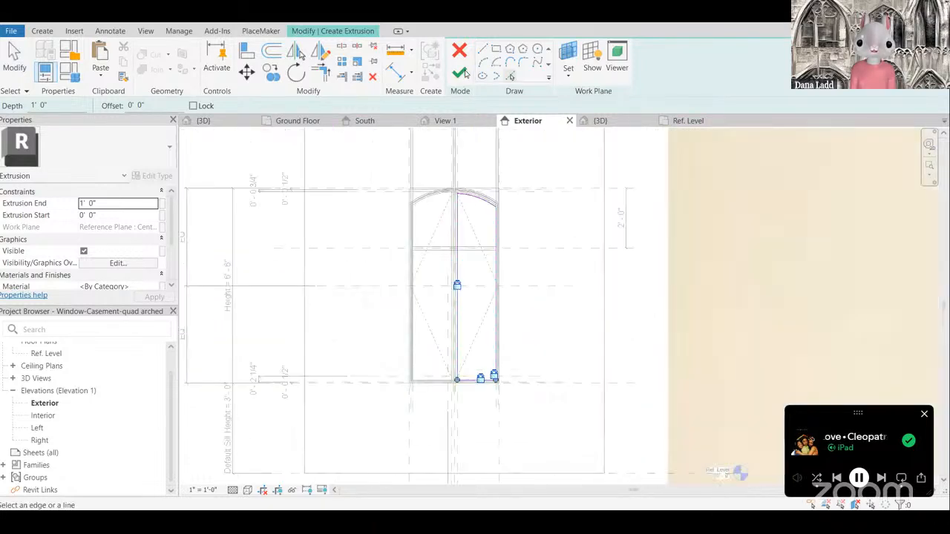
{"action": "left_click", "coordinate": [465, 73]}
{"action": "scroll", "coordinate": [472, 187], "scroll_direction": "up", "scroll_amount": 2}
{"action": "scroll", "coordinate": [475, 241], "scroll_direction": "down", "scroll_amount": 2}
{"action": "key", "text": "Escape"}
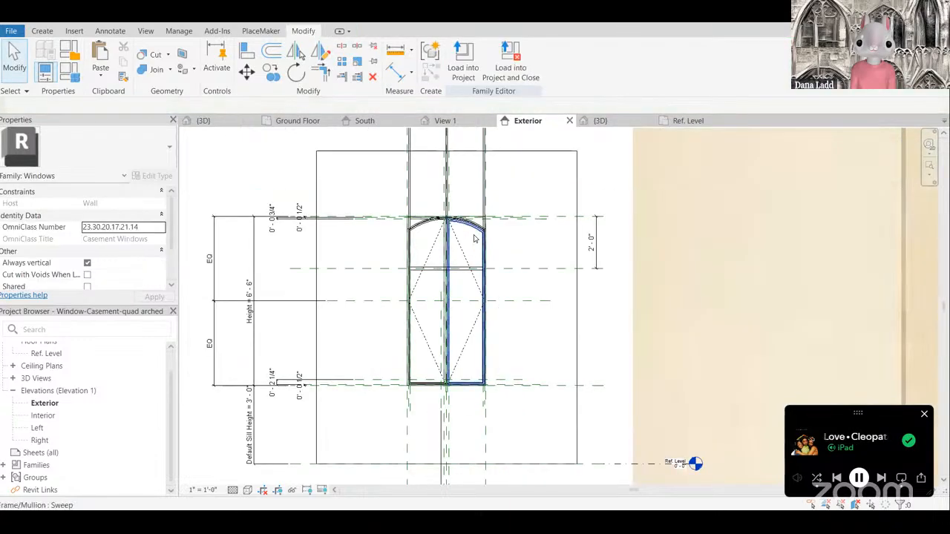
Step: Associate the new right glass extrusion's material with the Glass Panel Material family parameter
{"action": "left_click", "coordinate": [475, 237]}
{"action": "scroll", "coordinate": [489, 296], "scroll_direction": "up", "scroll_amount": 2}
{"action": "key", "text": "Escape"}
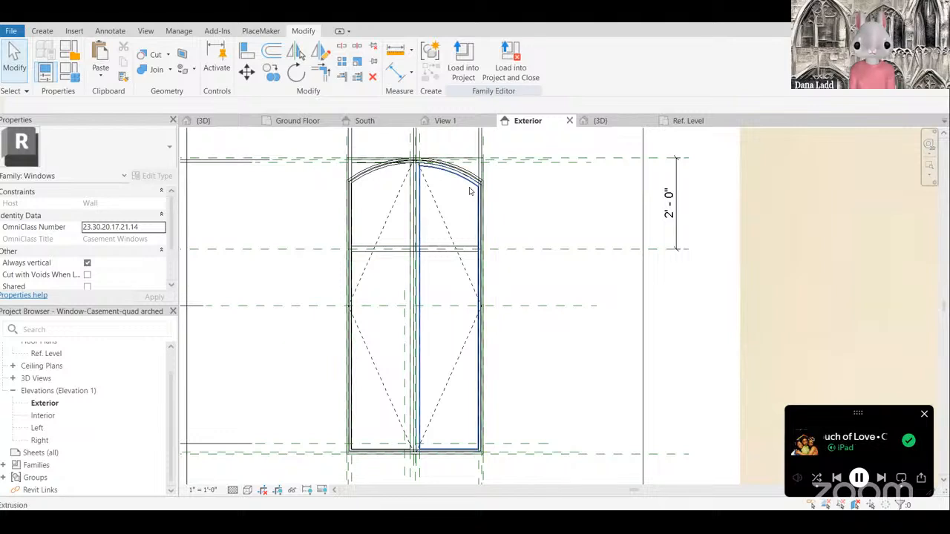
{"action": "left_click", "coordinate": [469, 190]}
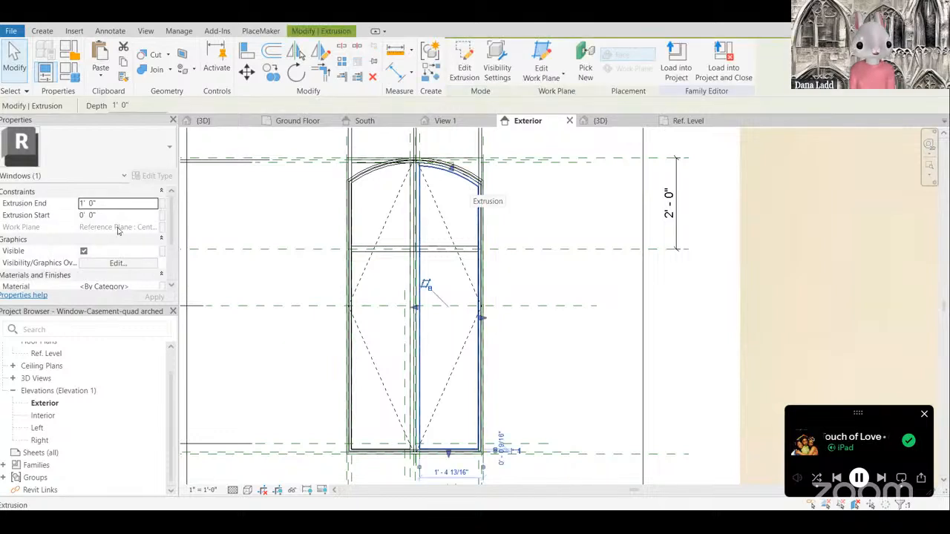
{"action": "left_click", "coordinate": [157, 285]}
{"action": "left_click", "coordinate": [153, 277]}
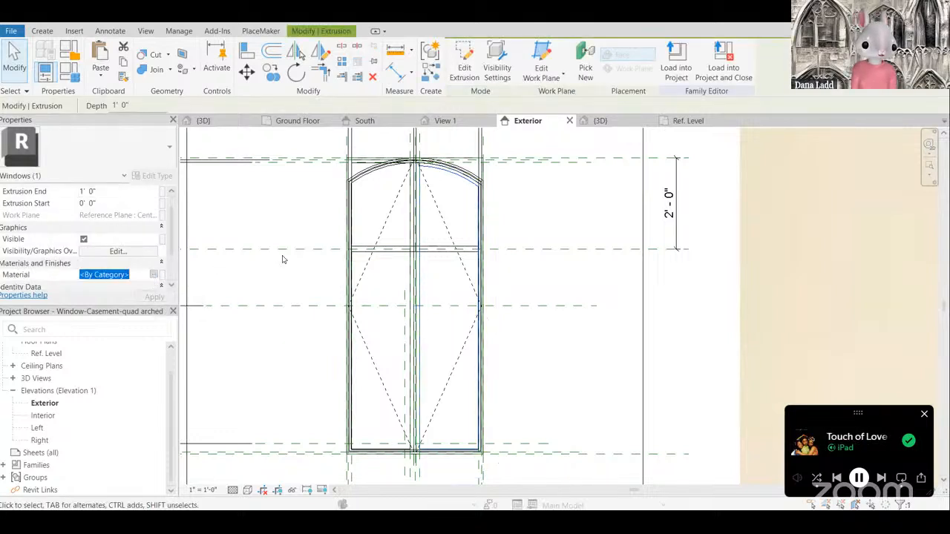
{"action": "left_click", "coordinate": [473, 38]}
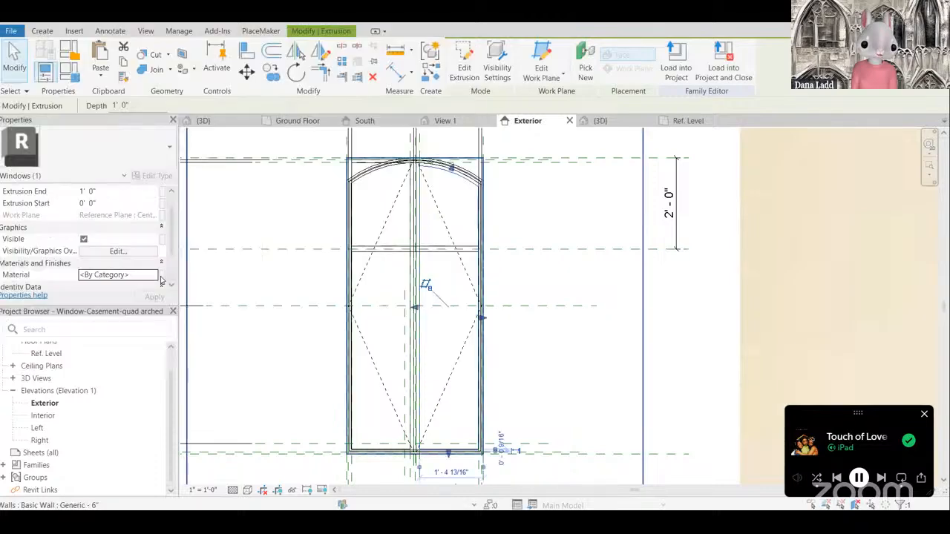
{"action": "left_click", "coordinate": [416, 243]}
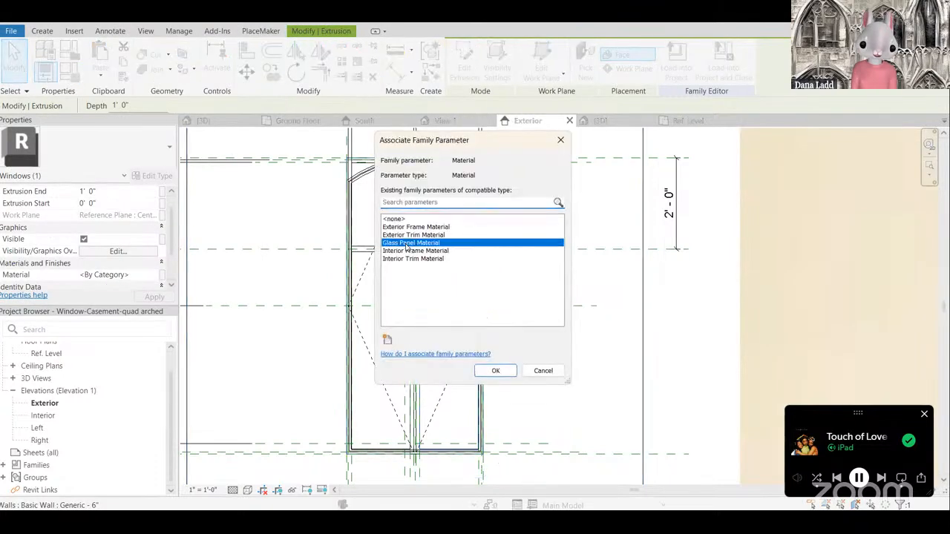
{"action": "left_click", "coordinate": [510, 375]}
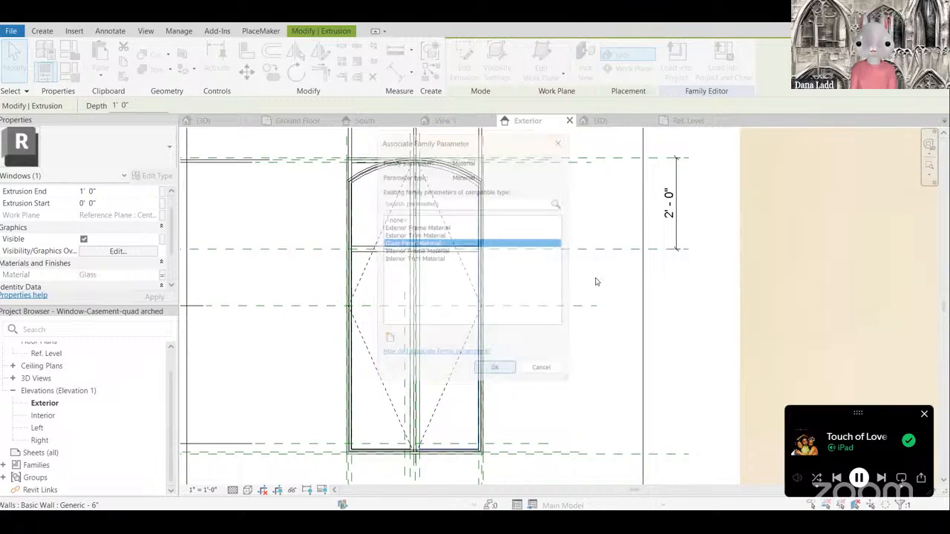
{"action": "left_click", "coordinate": [595, 281]}
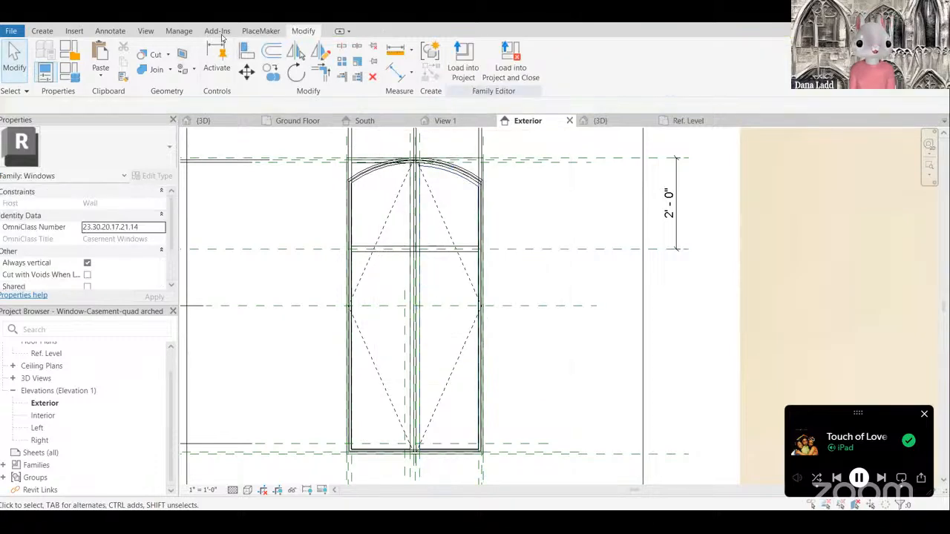
Step: Open the default 3D view, select the new glass extrusion and examine its depth relative to the wall
{"action": "left_click", "coordinate": [156, 32]}
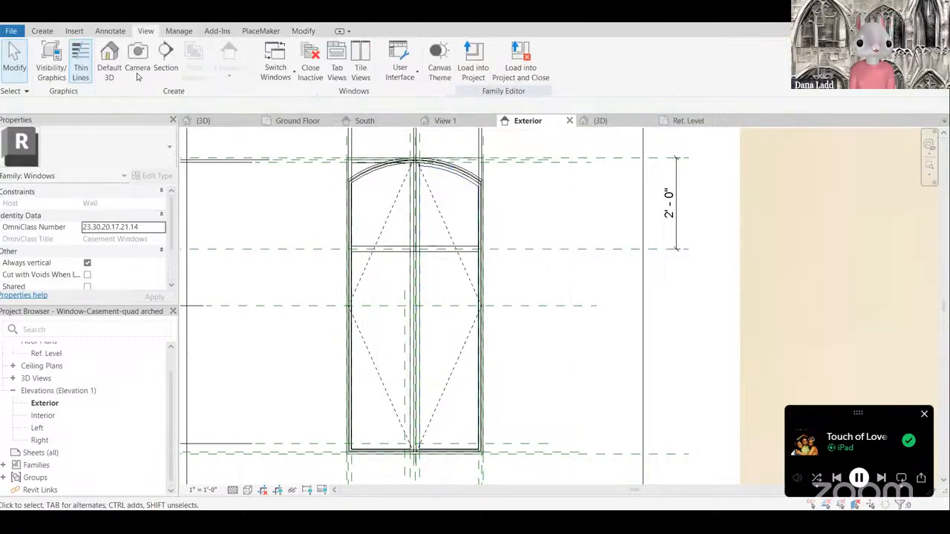
{"action": "left_click", "coordinate": [109, 59]}
{"action": "middle_click_drag", "start_coordinate": [455, 253], "coordinate": [517, 279], "text": "shift"}
{"action": "left_click", "coordinate": [517, 279]}
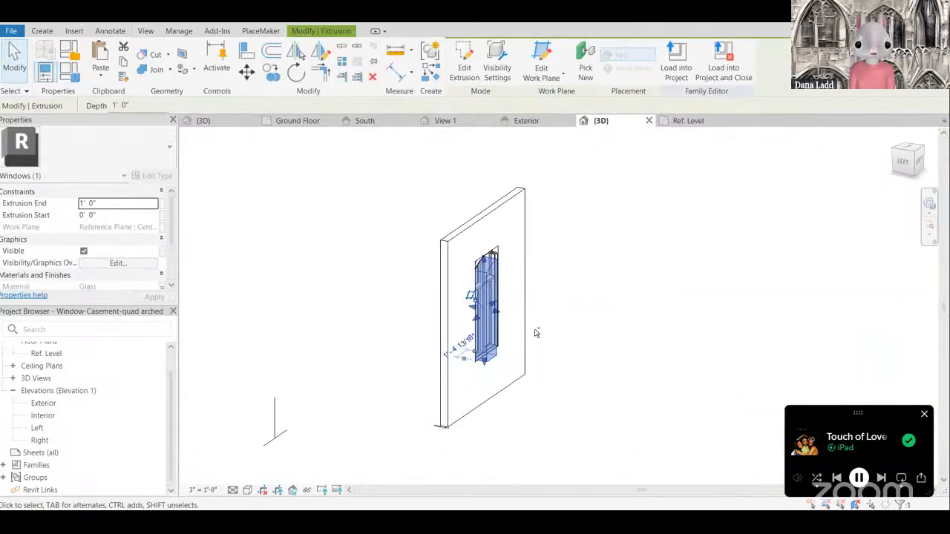
{"action": "middle_click_drag", "start_coordinate": [535, 334], "coordinate": [525, 410], "text": "shift"}
{"action": "scroll", "coordinate": [579, 403], "scroll_direction": "up", "scroll_amount": 3}
{"action": "middle_click_drag", "start_coordinate": [604, 388], "coordinate": [284, 130], "text": "shift"}
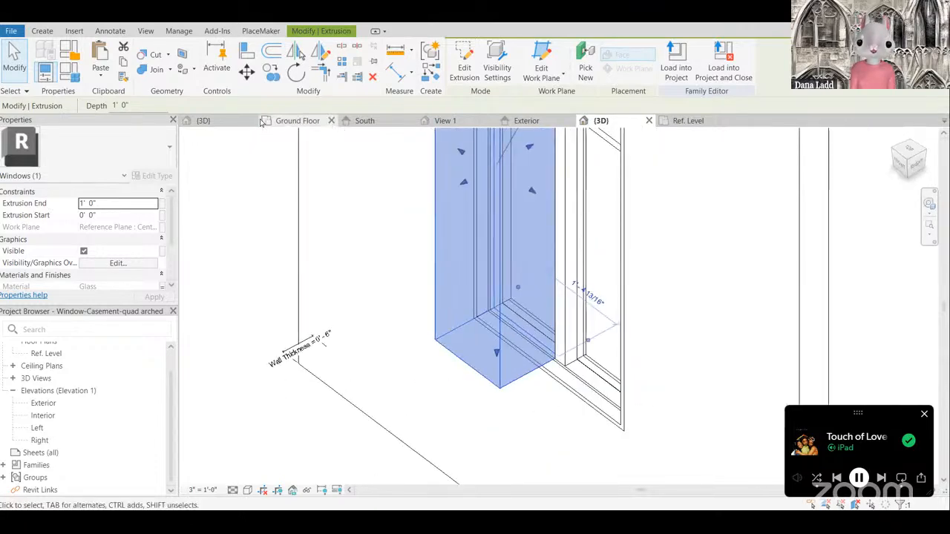
Step: Show the selected glass extrusion in the Ref. Level plan and set the view's visual style to Wireframe
{"action": "key", "text": "ctrl+Tab"}
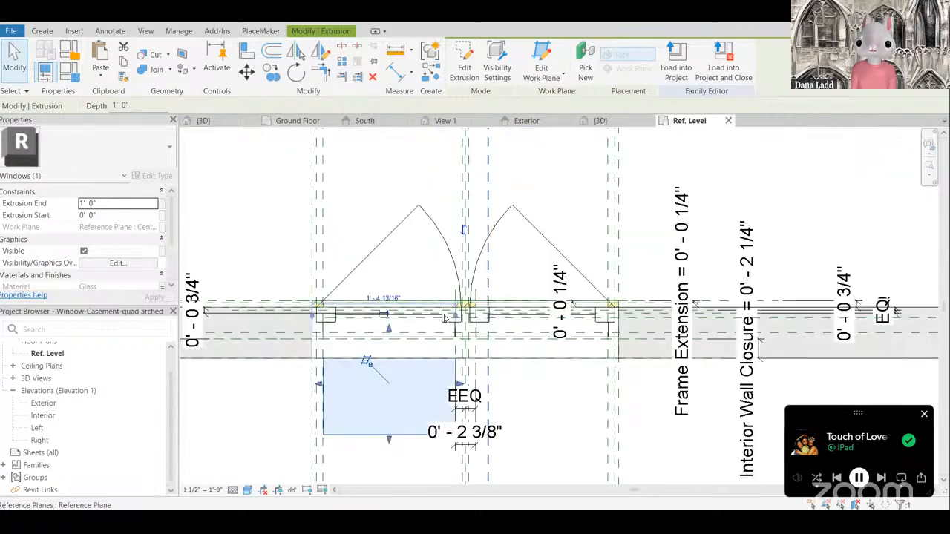
{"action": "scroll", "coordinate": [281, 442], "scroll_direction": "up", "scroll_amount": 3}
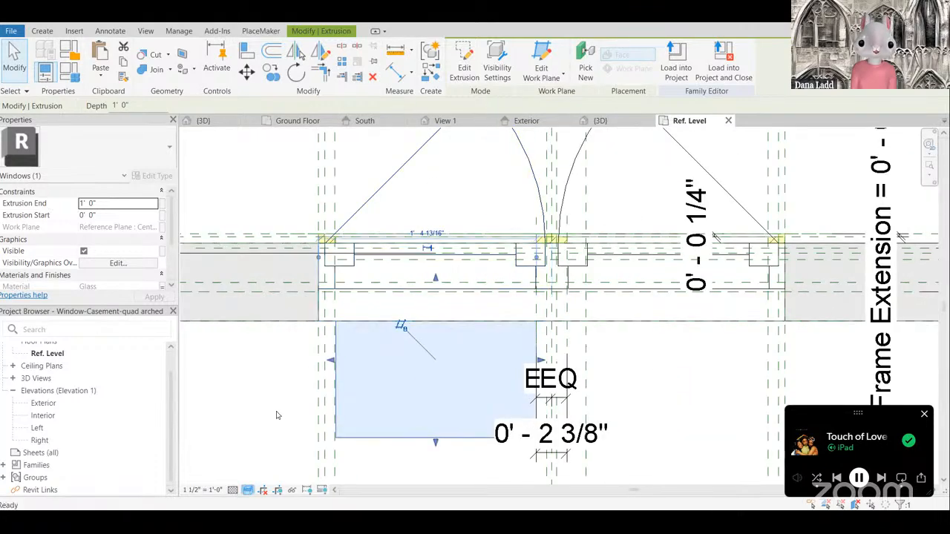
{"action": "left_click", "coordinate": [248, 490]}
{"action": "left_click", "coordinate": [305, 415]}
{"action": "scroll", "coordinate": [380, 426], "scroll_direction": "down", "scroll_amount": 3}
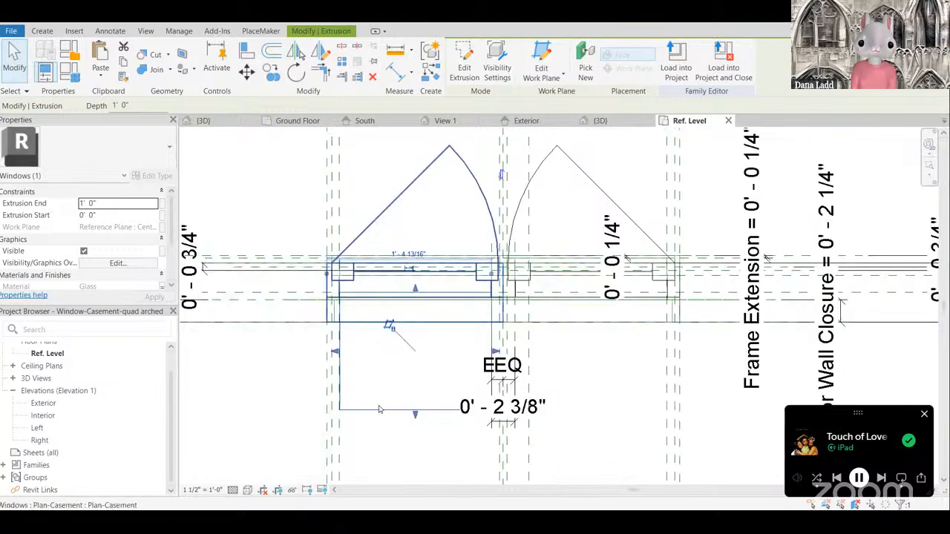
{"action": "left_click", "coordinate": [379, 400]}
{"action": "scroll", "coordinate": [387, 279], "scroll_direction": "up", "scroll_amount": 1}
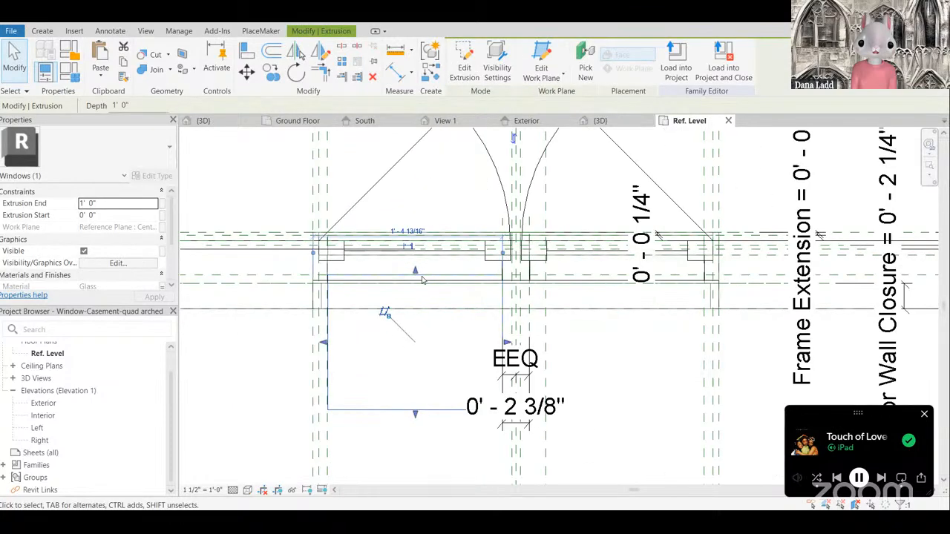
Step: Stretch the glass extrusion's wall-side face into the sash so its extrusion start is -0' 2 5/8"
{"action": "scroll", "coordinate": [426, 279], "scroll_direction": "up", "scroll_amount": 1}
{"action": "left_click_drag", "start_coordinate": [428, 278], "coordinate": [426, 253]}
{"action": "scroll", "coordinate": [430, 255], "scroll_direction": "up", "scroll_amount": 1}
{"action": "scroll", "coordinate": [474, 299], "scroll_direction": "up", "scroll_amount": 2}
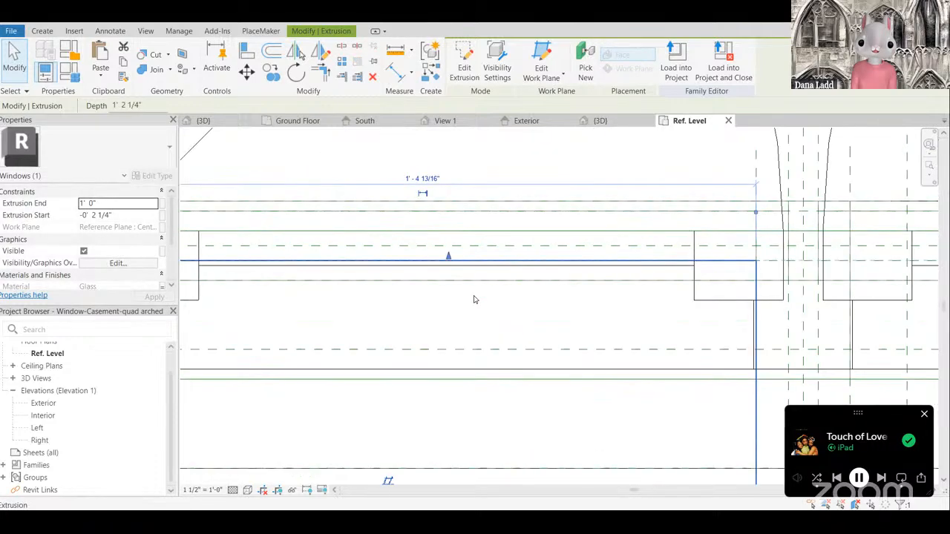
{"action": "scroll", "coordinate": [475, 299], "scroll_direction": "down", "scroll_amount": 1}
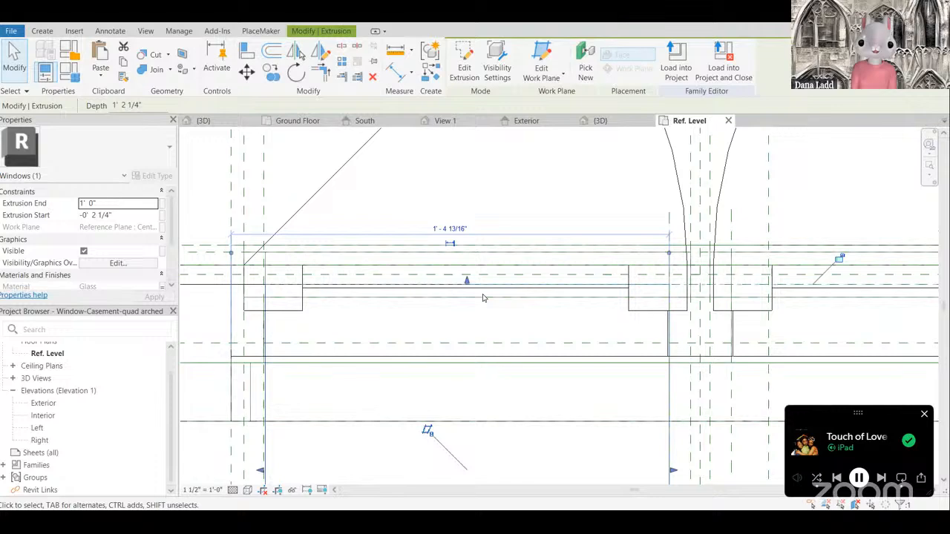
{"action": "middle_click_drag", "start_coordinate": [480, 297], "coordinate": [486, 309]}
{"action": "left_click_drag", "start_coordinate": [472, 292], "coordinate": [433, 287]}
{"action": "scroll", "coordinate": [432, 287], "scroll_direction": "down", "scroll_amount": 1}
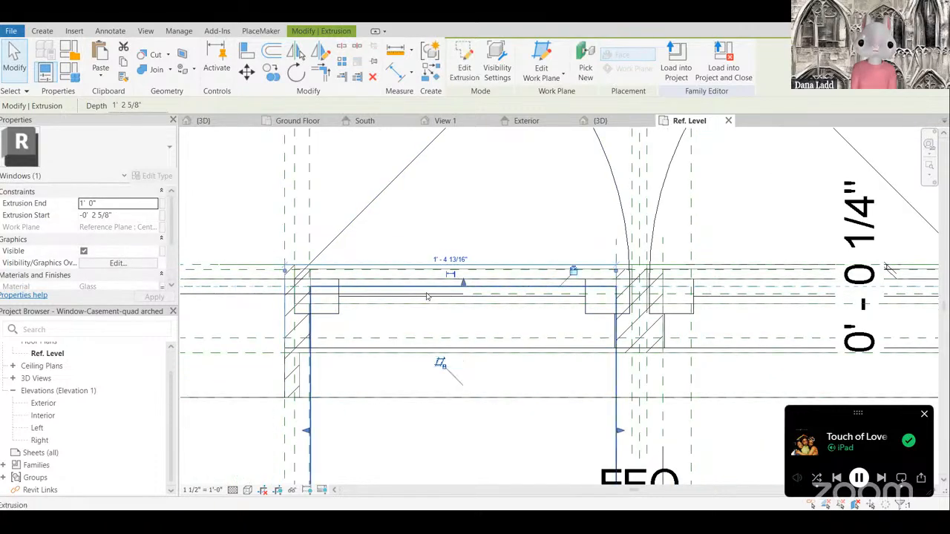
Step: Pull the glass extrusion's projecting face back into the sash to an extrusion end of -0' 2 1/4", and reselect the pane
{"action": "scroll", "coordinate": [426, 296], "scroll_direction": "down", "scroll_amount": 1}
{"action": "scroll", "coordinate": [449, 322], "scroll_direction": "up", "scroll_amount": 1}
{"action": "scroll", "coordinate": [483, 322], "scroll_direction": "down", "scroll_amount": 1}
{"action": "scroll", "coordinate": [454, 258], "scroll_direction": "down", "scroll_amount": 1}
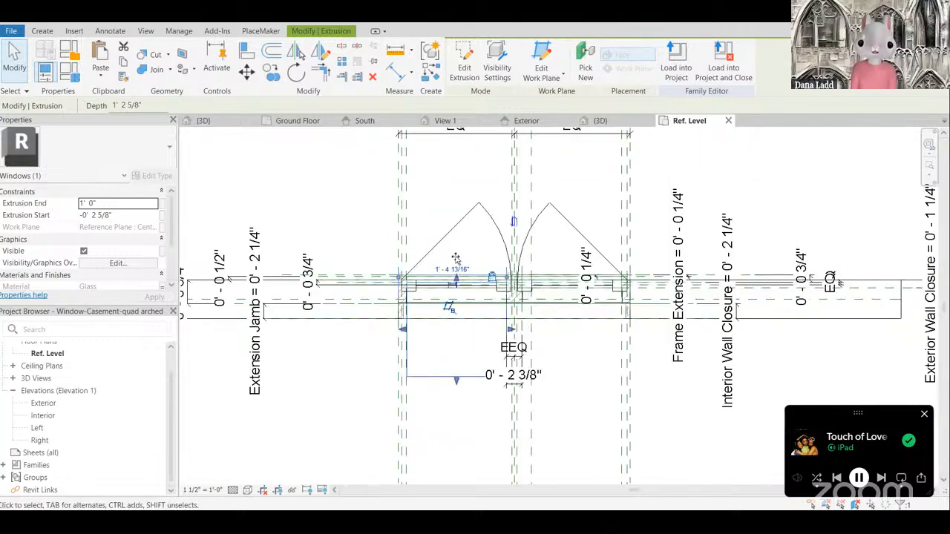
{"action": "scroll", "coordinate": [483, 323], "scroll_direction": "up", "scroll_amount": 1}
{"action": "left_click_drag", "start_coordinate": [453, 392], "coordinate": [593, 299]}
{"action": "scroll", "coordinate": [430, 278], "scroll_direction": "up", "scroll_amount": 3}
{"action": "scroll", "coordinate": [427, 278], "scroll_direction": "up", "scroll_amount": 3}
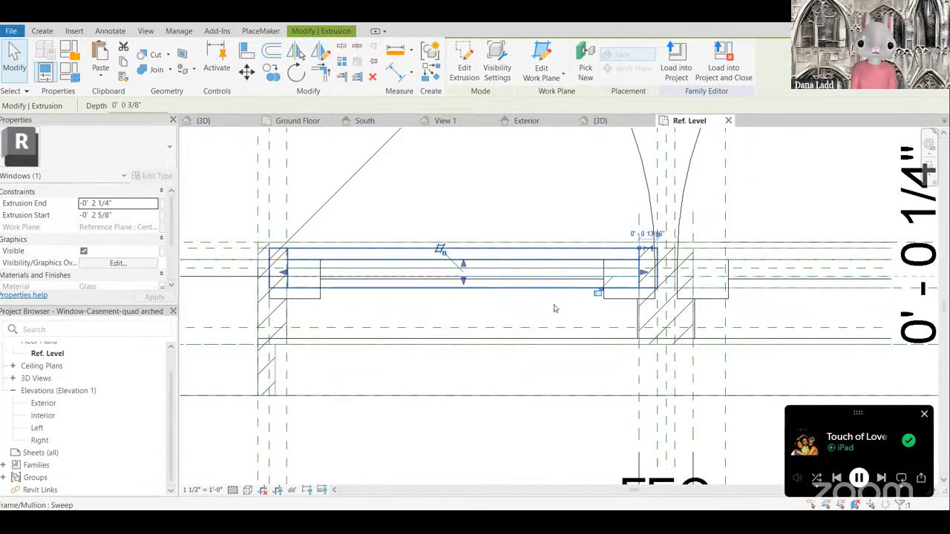
{"action": "key", "text": "Escape"}
{"action": "left_click", "coordinate": [523, 271]}
{"action": "scroll", "coordinate": [523, 284], "scroll_direction": "up", "scroll_amount": 2}
{"action": "scroll", "coordinate": [477, 296], "scroll_direction": "down", "scroll_amount": 3}
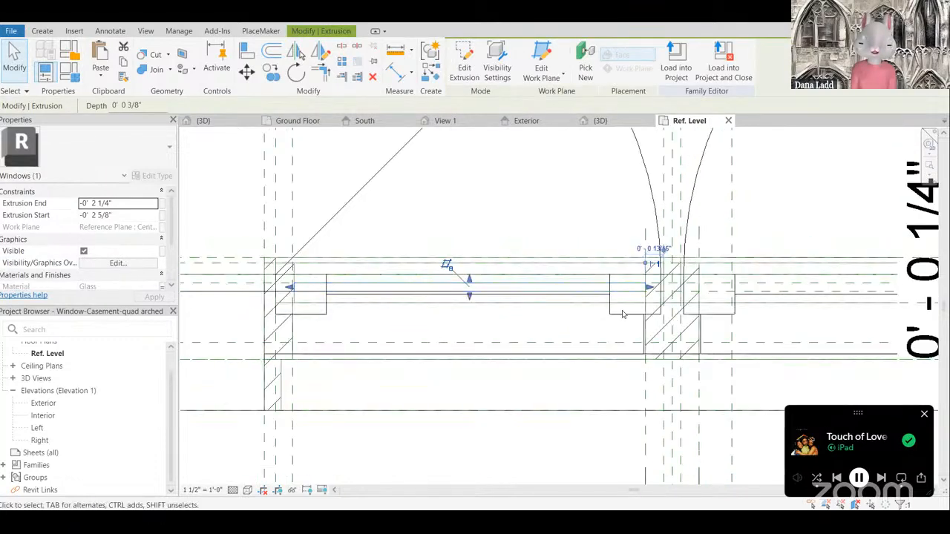
Step: Delete the left and right Plan-Casement swing symbols from the Ref. Level plan
{"action": "scroll", "coordinate": [437, 338], "scroll_direction": "up", "scroll_amount": 2}
{"action": "key", "text": "Escape"}
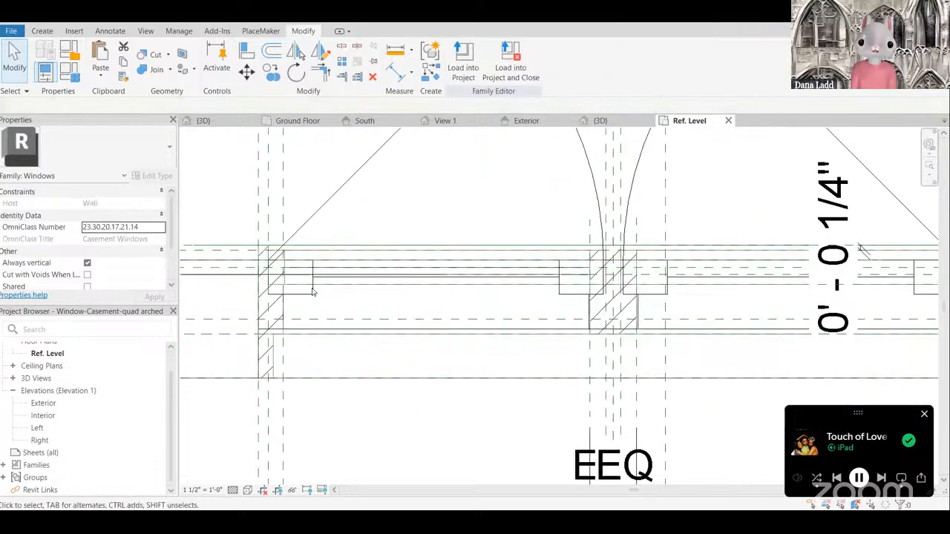
{"action": "left_click", "coordinate": [312, 292]}
{"action": "scroll", "coordinate": [428, 300], "scroll_direction": "down", "scroll_amount": 2}
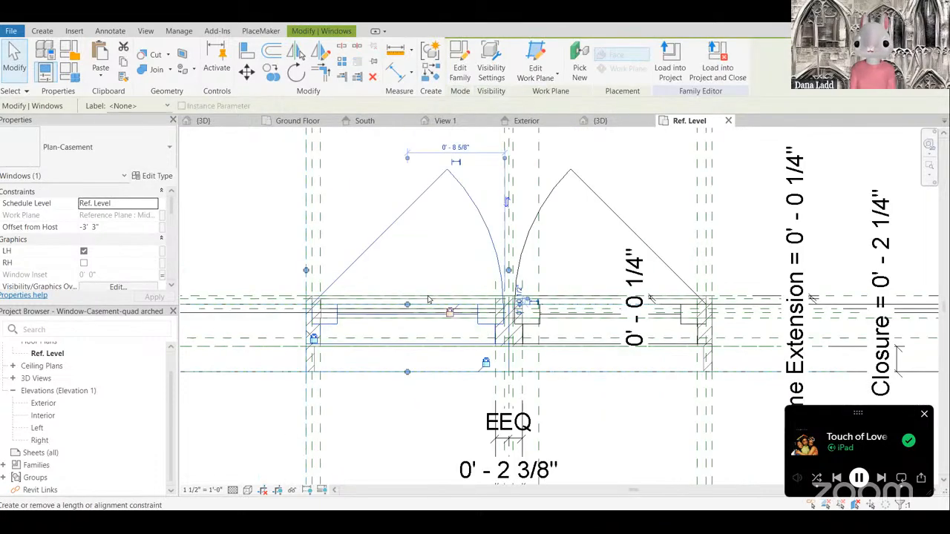
{"action": "key", "text": "Delete"}
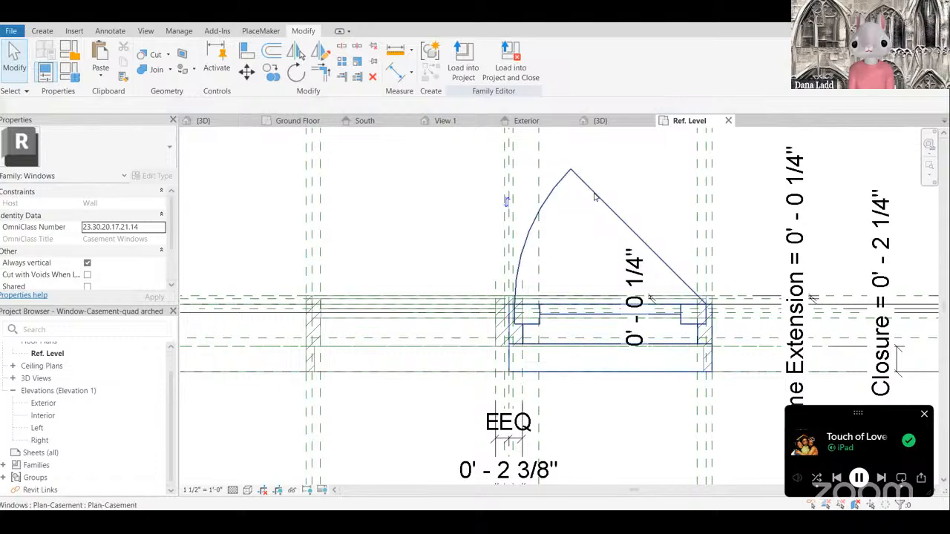
{"action": "left_click", "coordinate": [592, 199]}
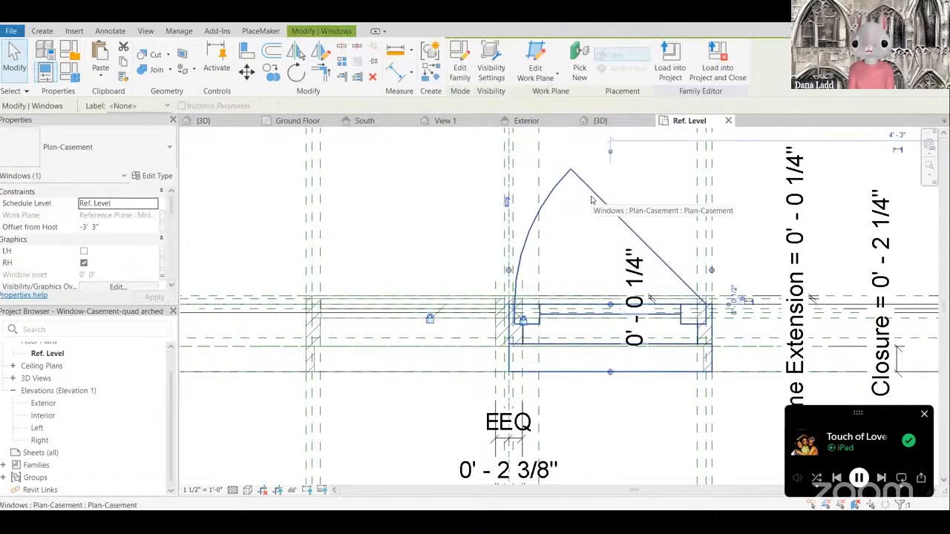
{"action": "key", "text": "Delete"}
{"action": "scroll", "coordinate": [552, 258], "scroll_direction": "down", "scroll_amount": 2}
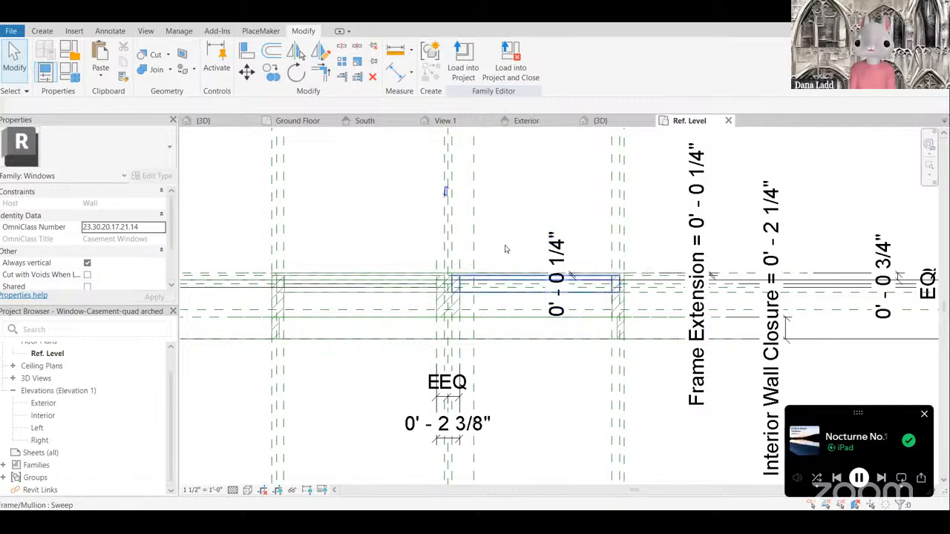
Step: Move the 0' - 0 1/4" dimension out of the window opening to beyond the Interior Wall Closure dimension
{"action": "scroll", "coordinate": [653, 285], "scroll_direction": "down", "scroll_amount": 2}
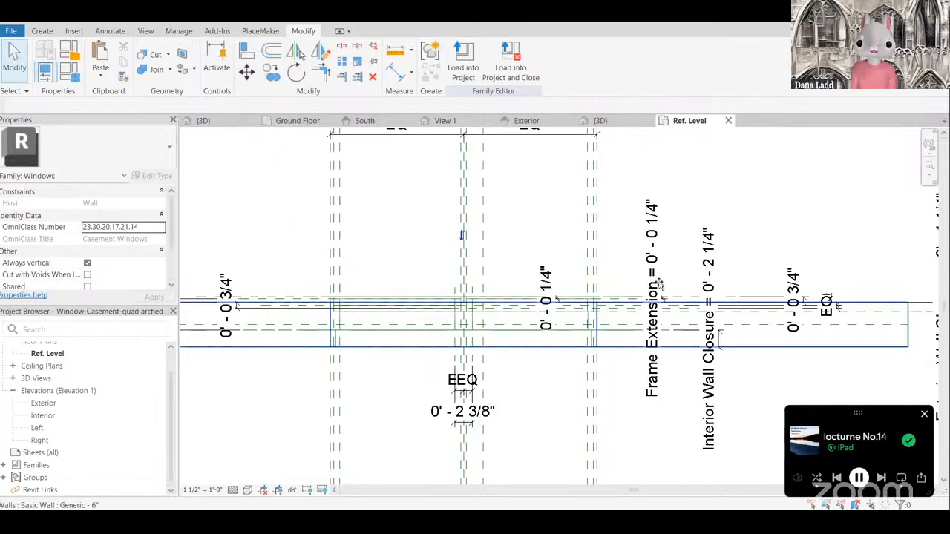
{"action": "left_click_drag", "start_coordinate": [559, 299], "coordinate": [769, 299]}
{"action": "key", "text": "Escape"}
Step: Mirror a copy of the left glass extrusion to the right-hand sash about the Center (Left/Right) reference plane
{"action": "scroll", "coordinate": [556, 317], "scroll_direction": "up", "scroll_amount": 2}
{"action": "left_click", "coordinate": [556, 308]}
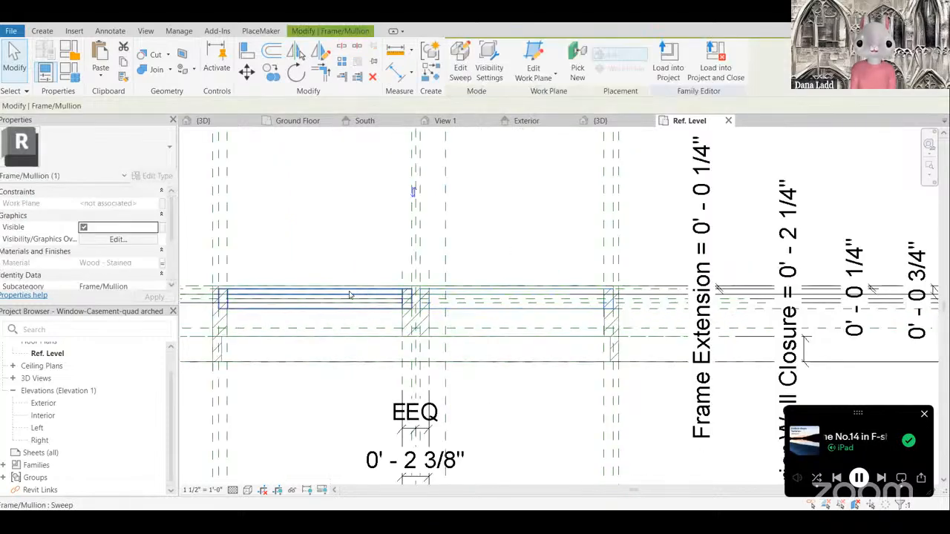
{"action": "scroll", "coordinate": [350, 295], "scroll_direction": "up", "scroll_amount": 2}
{"action": "left_click", "coordinate": [349, 311]}
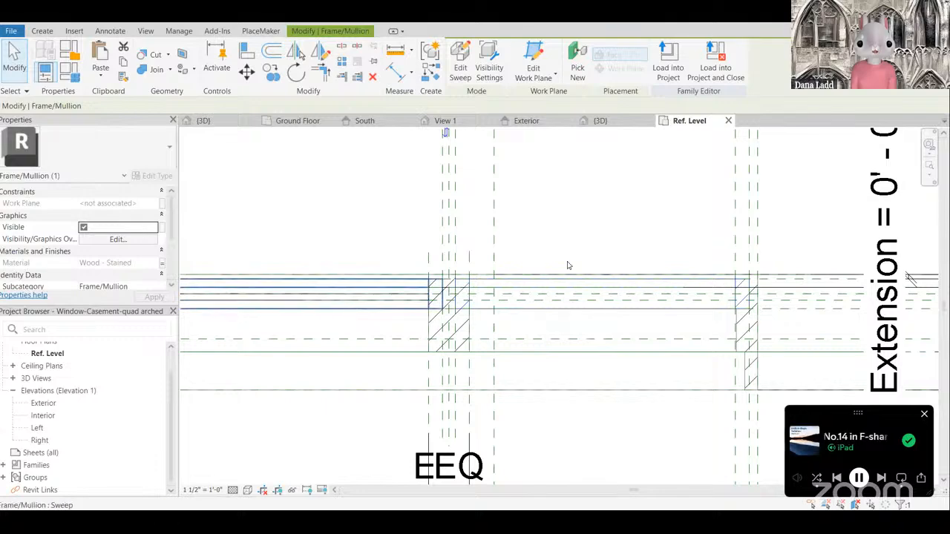
{"action": "left_click", "coordinate": [545, 279]}
{"action": "left_click", "coordinate": [417, 309]}
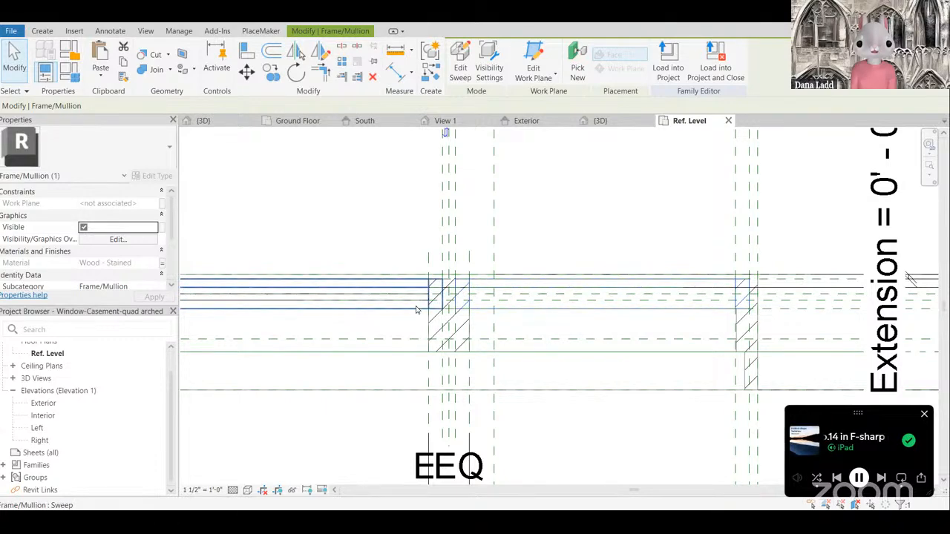
{"action": "left_click", "coordinate": [419, 302]}
{"action": "scroll", "coordinate": [586, 309], "scroll_direction": "down", "scroll_amount": 2}
{"action": "scroll", "coordinate": [520, 312], "scroll_direction": "up", "scroll_amount": 4}
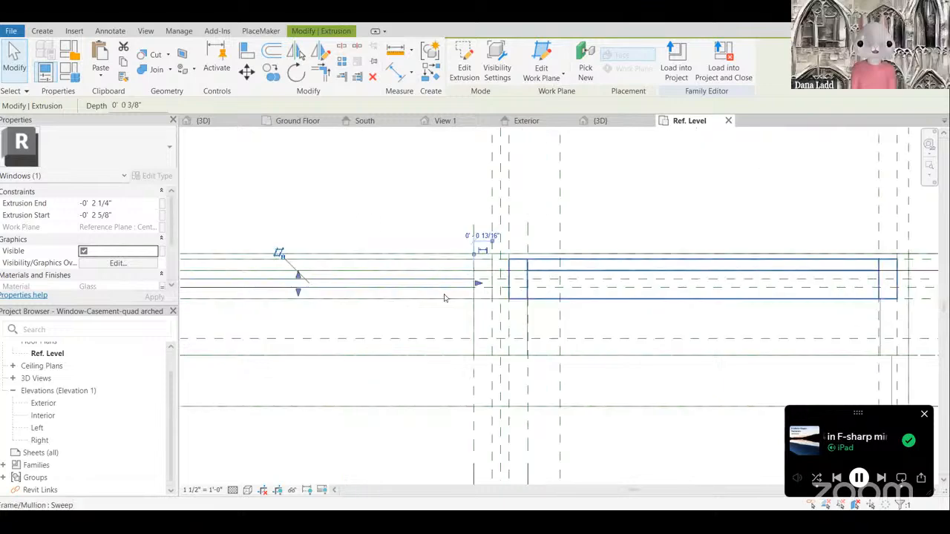
{"action": "scroll", "coordinate": [442, 294], "scroll_direction": "down", "scroll_amount": 3}
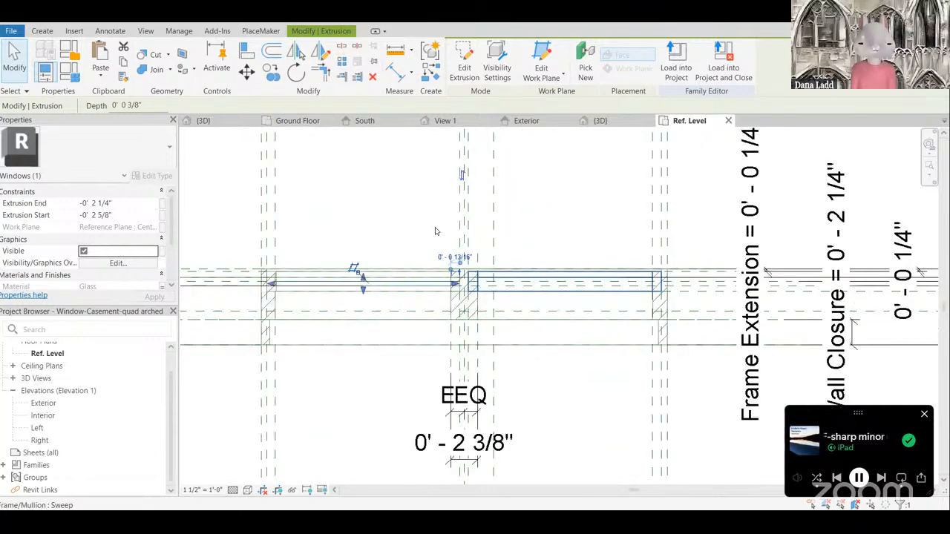
{"action": "scroll", "coordinate": [471, 291], "scroll_direction": "up", "scroll_amount": 4}
{"action": "scroll", "coordinate": [384, 319], "scroll_direction": "down", "scroll_amount": 4}
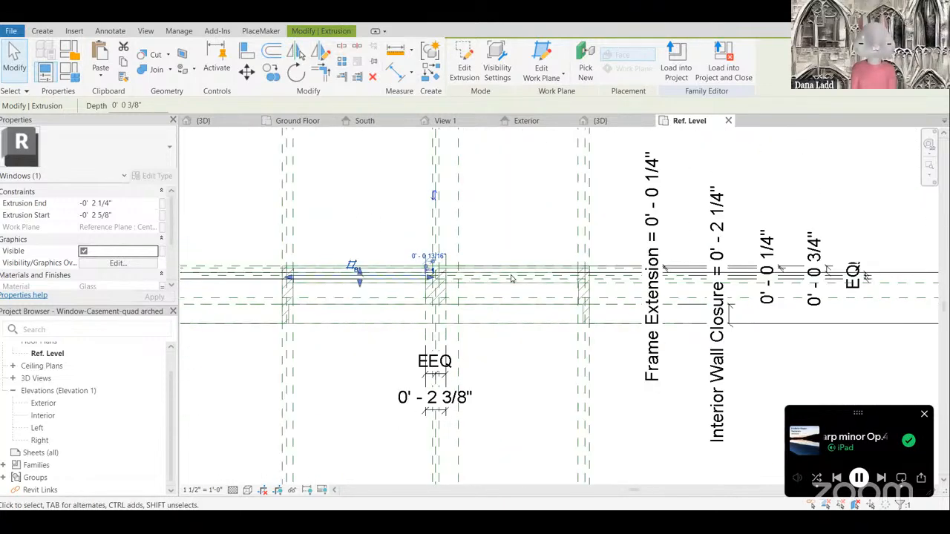
{"action": "scroll", "coordinate": [402, 252], "scroll_direction": "up", "scroll_amount": 3}
{"action": "scroll", "coordinate": [508, 290], "scroll_direction": "up", "scroll_amount": 2}
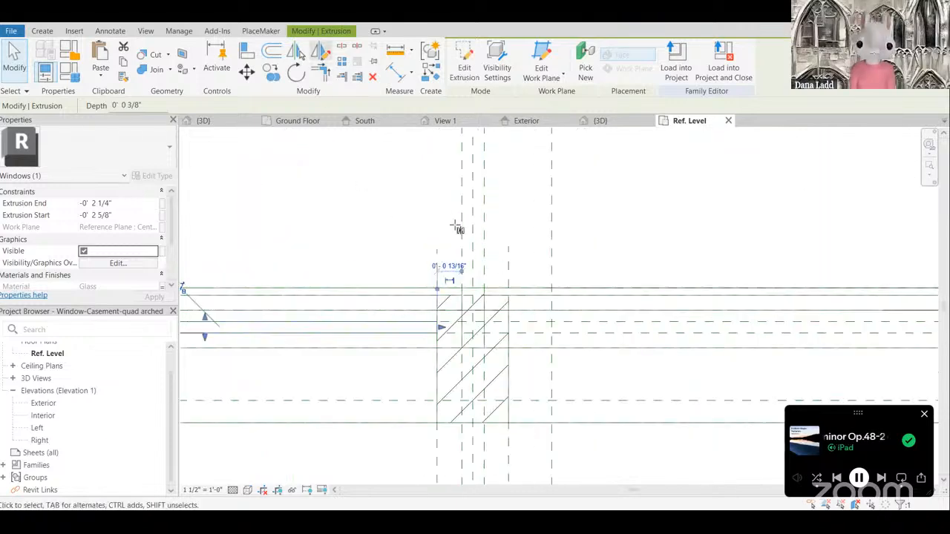
{"action": "scroll", "coordinate": [466, 269], "scroll_direction": "up", "scroll_amount": 1}
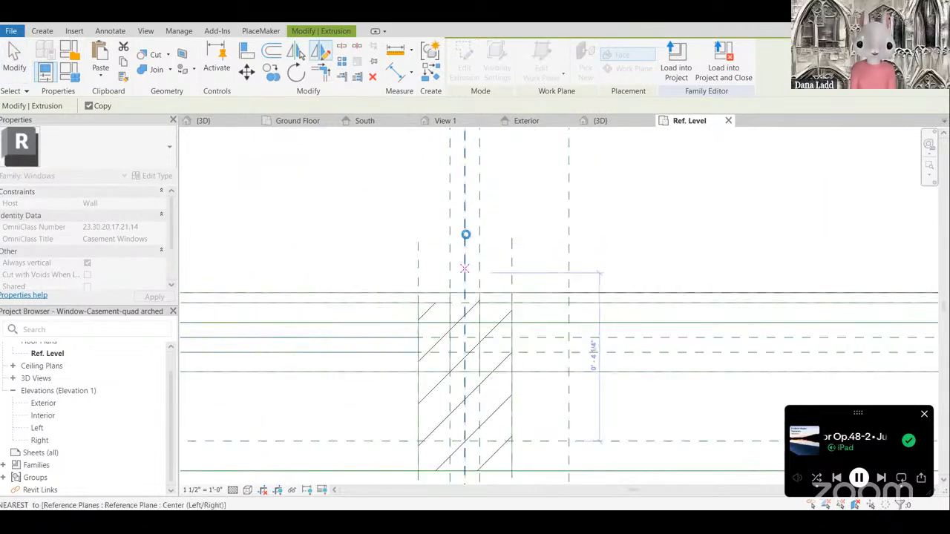
{"action": "left_click", "coordinate": [465, 273]}
{"action": "left_click", "coordinate": [464, 252]}
{"action": "scroll", "coordinate": [699, 398], "scroll_direction": "down", "scroll_amount": 2}
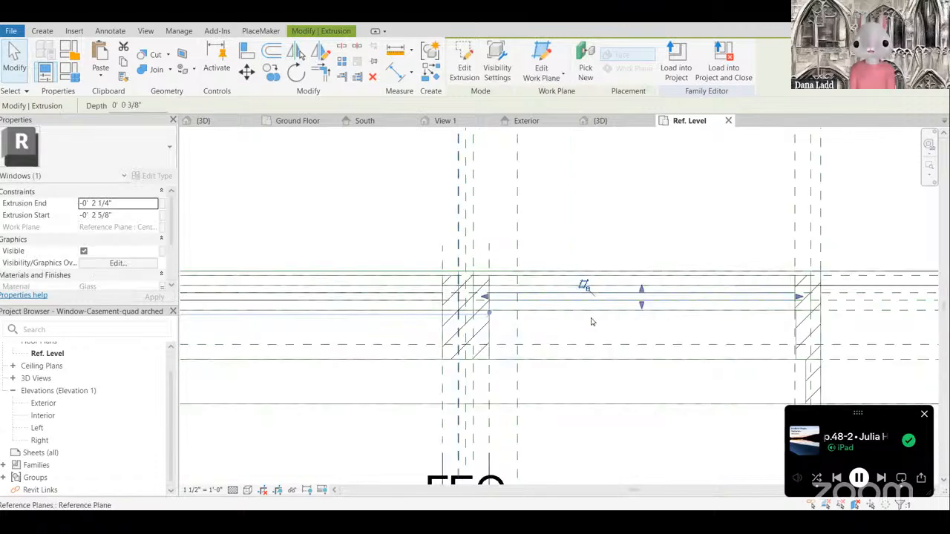
{"action": "scroll", "coordinate": [556, 377], "scroll_direction": "down", "scroll_amount": 2}
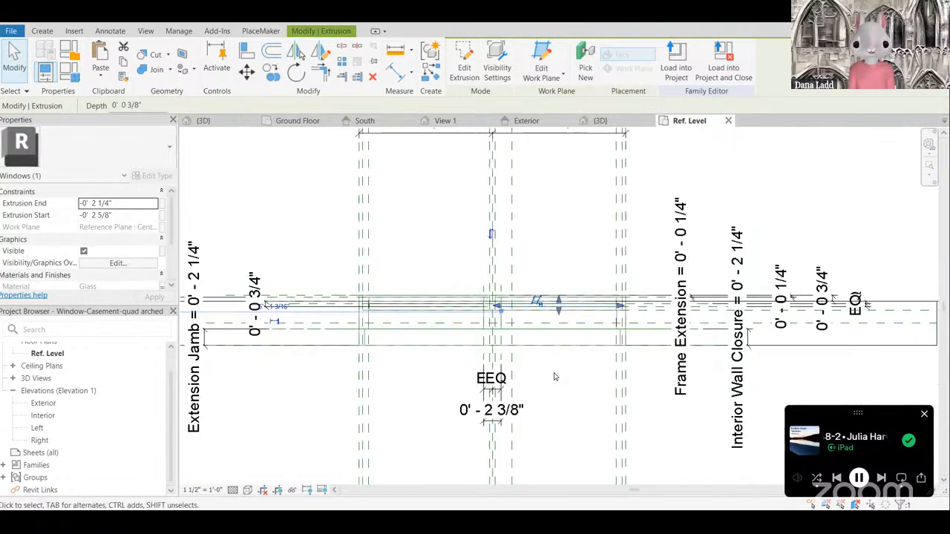
{"action": "left_click", "coordinate": [556, 377]}
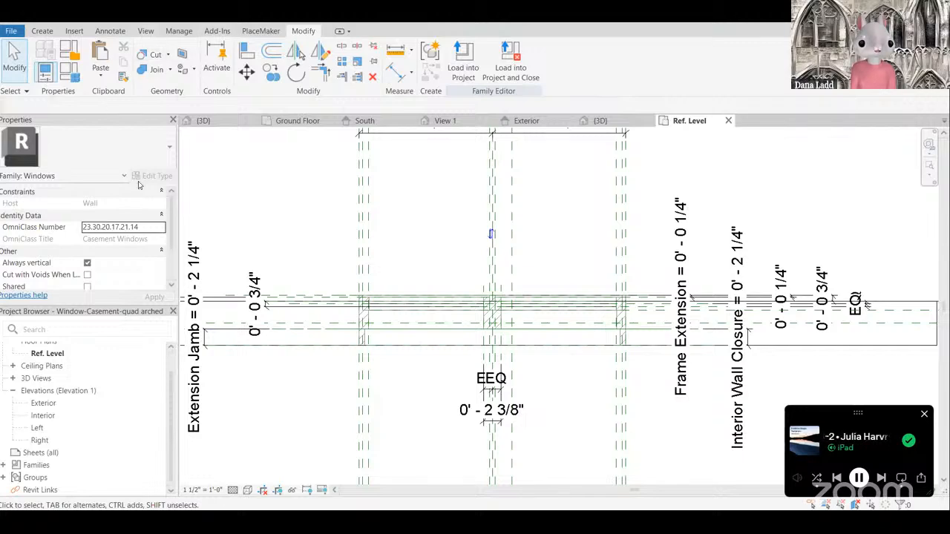
Step: Open the default 3D view and examine the window with both glass panes
{"action": "left_click", "coordinate": [146, 30]}
{"action": "left_click", "coordinate": [109, 58]}
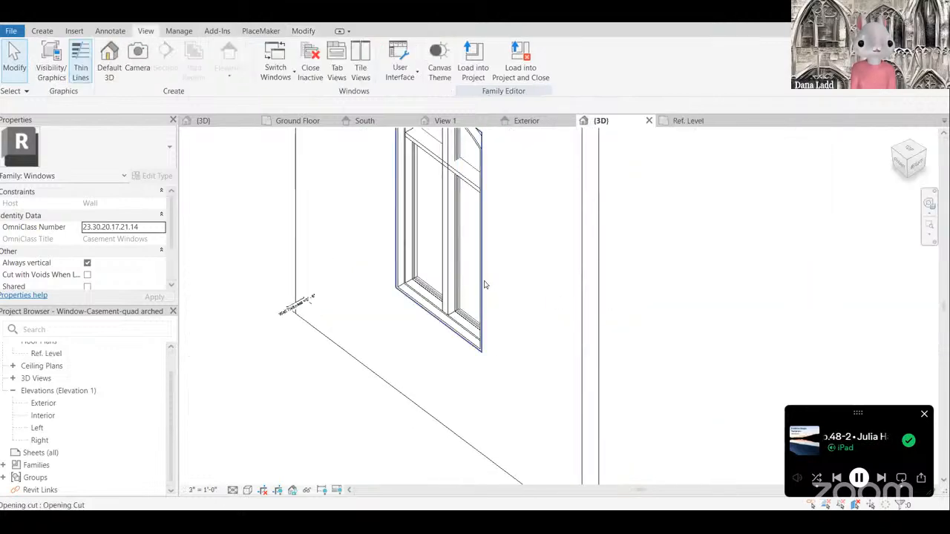
{"action": "middle_click_drag", "start_coordinate": [482, 312], "coordinate": [462, 307], "text": "shift"}
Step: In the Exterior elevation, set the window's Height dimension to 5' 6"
{"action": "left_click", "coordinate": [528, 121]}
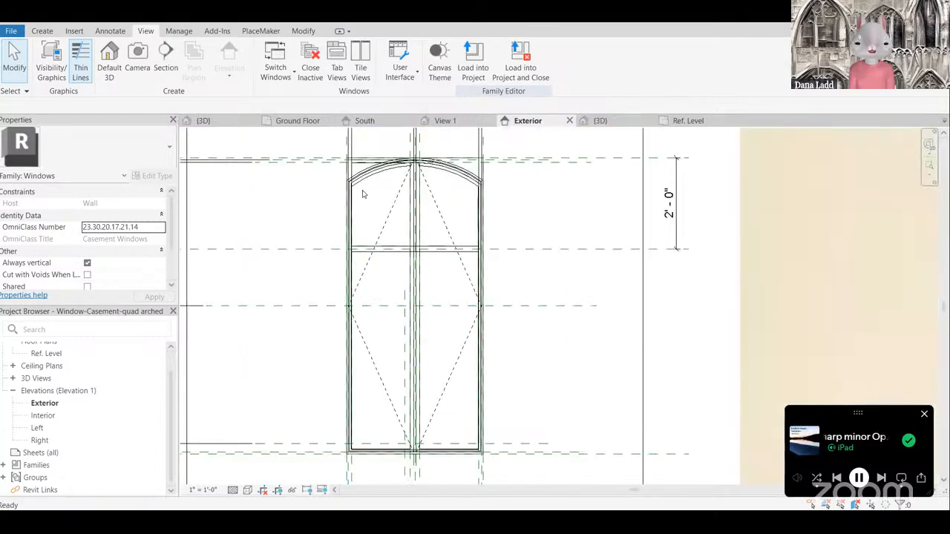
{"action": "scroll", "coordinate": [363, 193], "scroll_direction": "down", "scroll_amount": 5}
{"action": "scroll", "coordinate": [339, 248], "scroll_direction": "up", "scroll_amount": 5}
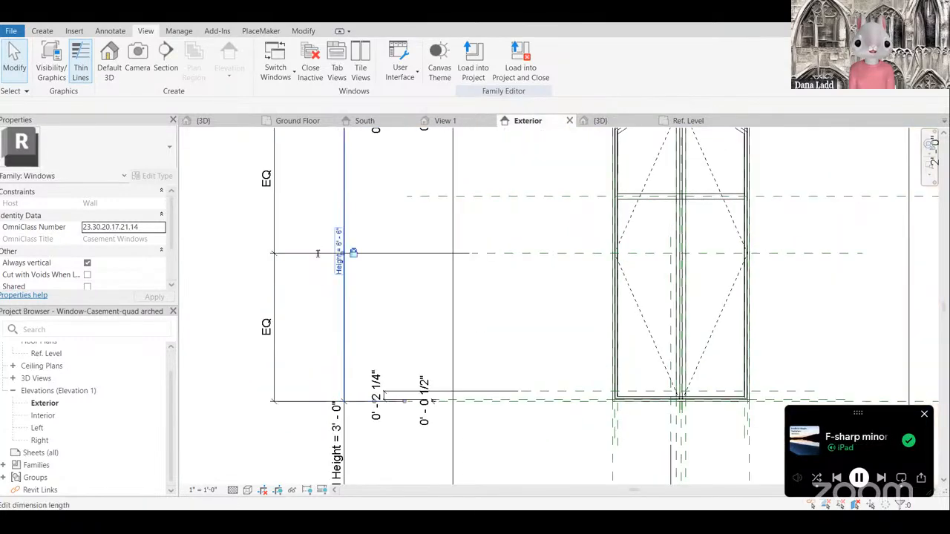
{"action": "double_click", "coordinate": [339, 241]}
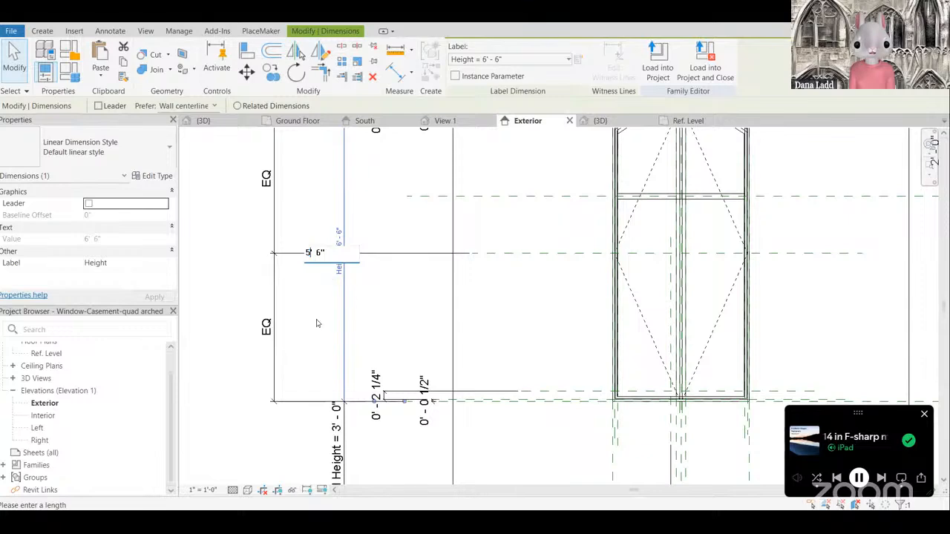
{"action": "key", "text": "Return"}
{"action": "scroll", "coordinate": [545, 272], "scroll_direction": "down", "scroll_amount": 5}
{"action": "scroll", "coordinate": [620, 256], "scroll_direction": "up", "scroll_amount": 4}
{"action": "key", "text": "Escape"}
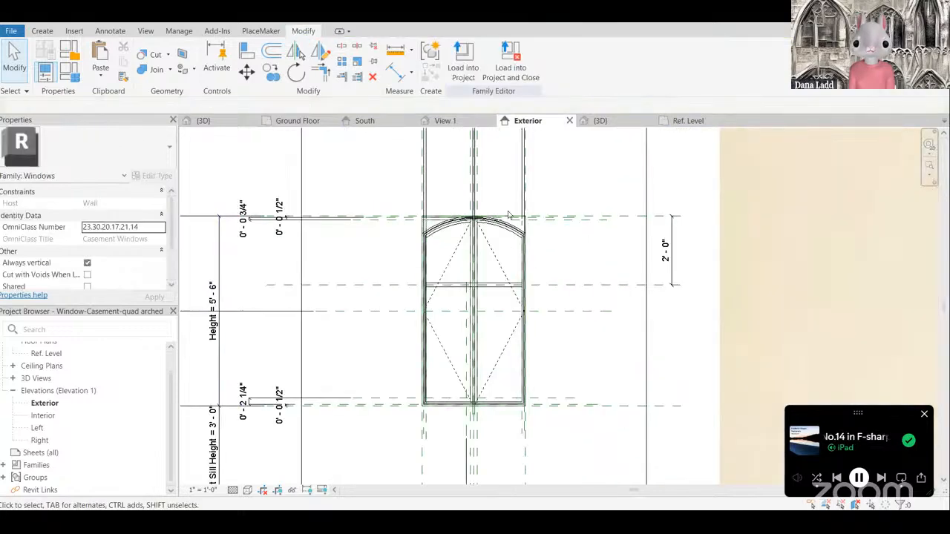
Step: Examine how the frame and sash lines follow the arched head in the resized window
{"action": "scroll", "coordinate": [510, 213], "scroll_direction": "up", "scroll_amount": 2}
{"action": "scroll", "coordinate": [401, 197], "scroll_direction": "down", "scroll_amount": 5}
{"action": "scroll", "coordinate": [392, 208], "scroll_direction": "up", "scroll_amount": 6}
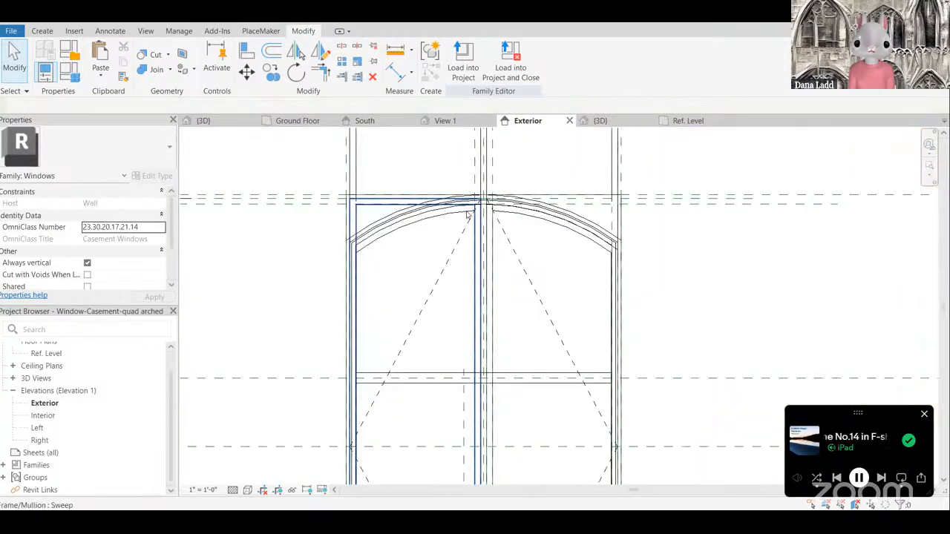
{"action": "scroll", "coordinate": [338, 226], "scroll_direction": "up", "scroll_amount": 1}
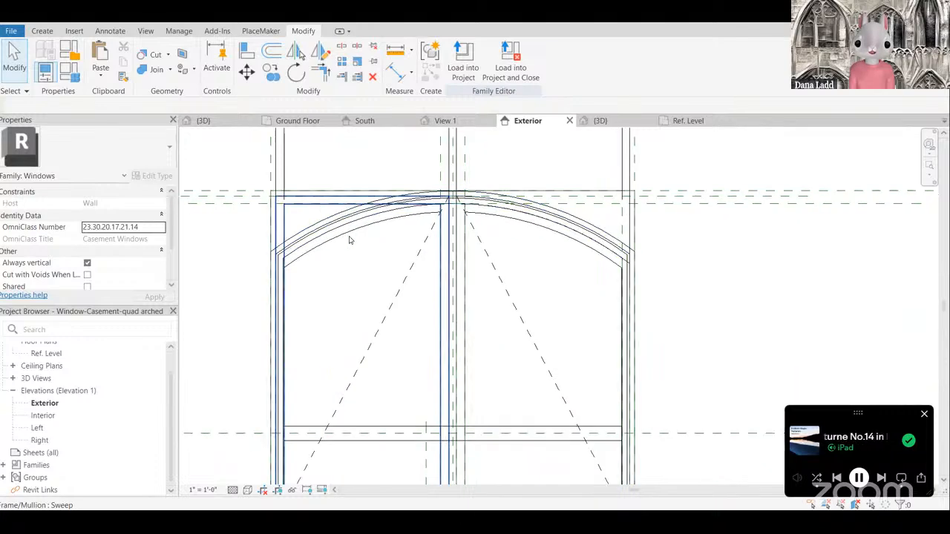
{"action": "left_click", "coordinate": [428, 254]}
{"action": "scroll", "coordinate": [479, 250], "scroll_direction": "up", "scroll_amount": 2}
{"action": "key", "text": "Escape"}
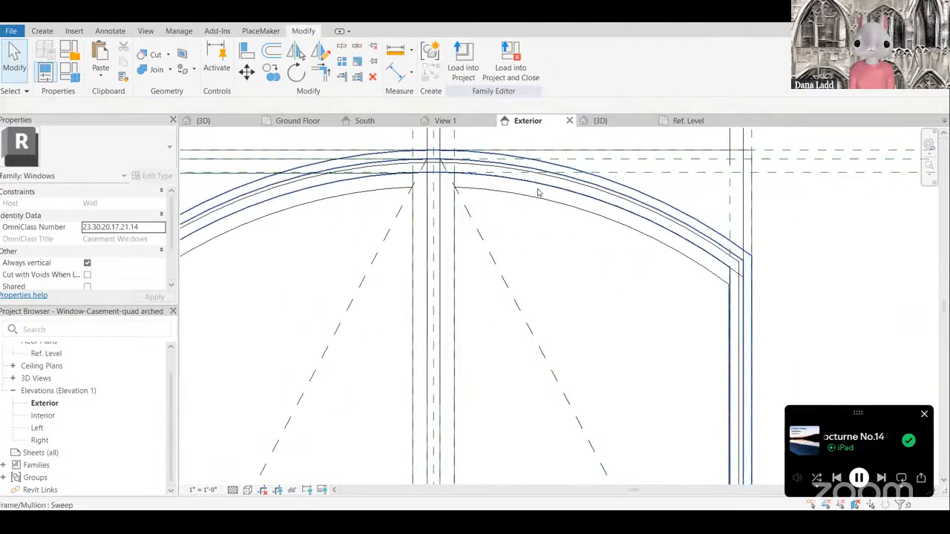
{"action": "scroll", "coordinate": [535, 194], "scroll_direction": "down", "scroll_amount": 1}
{"action": "scroll", "coordinate": [330, 184], "scroll_direction": "down", "scroll_amount": 1}
Step: Open the sketch path of the left straight-headed sash sweep, add the frame's arch edge as a picked line, and lock it
{"action": "left_click", "coordinate": [337, 203]}
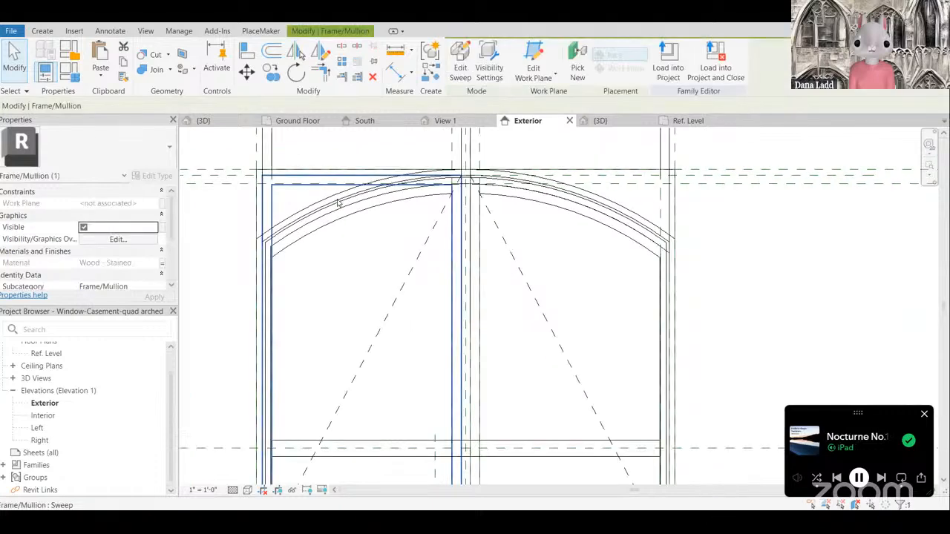
{"action": "scroll", "coordinate": [433, 231], "scroll_direction": "up", "scroll_amount": 1}
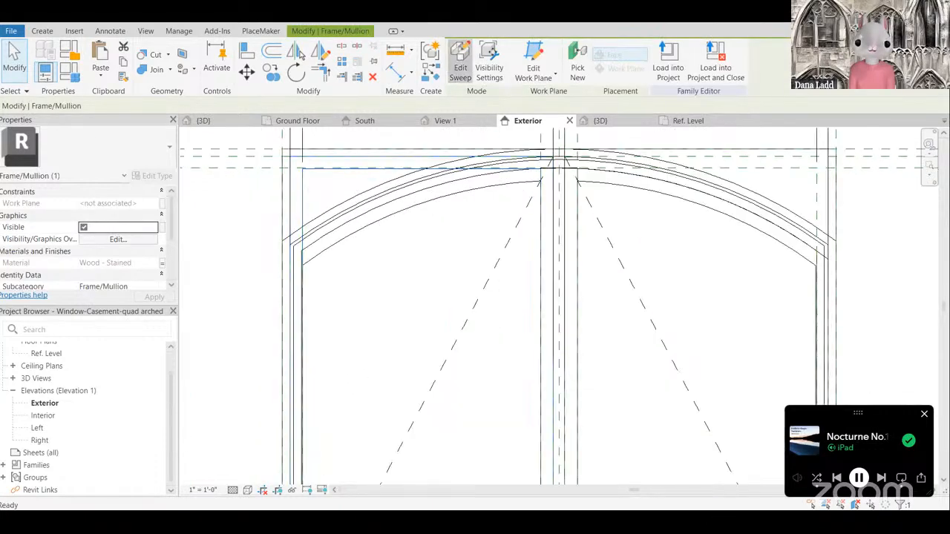
{"action": "left_click", "coordinate": [460, 67]}
{"action": "left_click", "coordinate": [590, 51]}
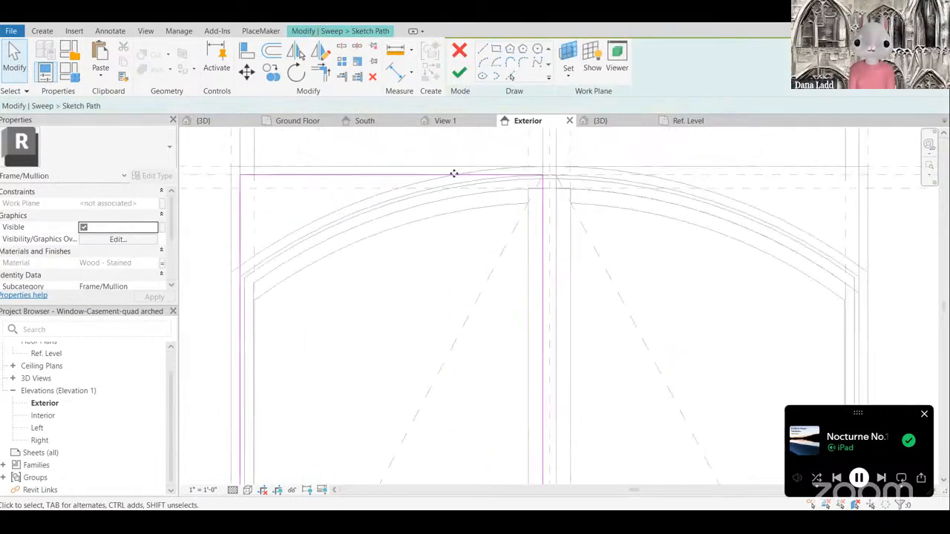
{"action": "left_click", "coordinate": [510, 77]}
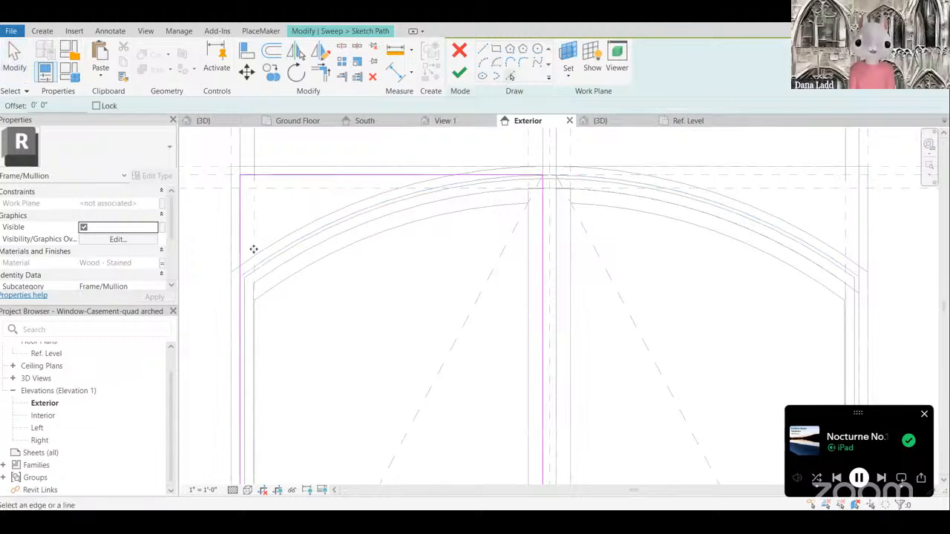
{"action": "scroll", "coordinate": [271, 287], "scroll_direction": "up", "scroll_amount": 2}
{"action": "left_click", "coordinate": [299, 244]}
{"action": "scroll", "coordinate": [300, 248], "scroll_direction": "down", "scroll_amount": 3}
{"action": "scroll", "coordinate": [301, 245], "scroll_direction": "up", "scroll_amount": 2}
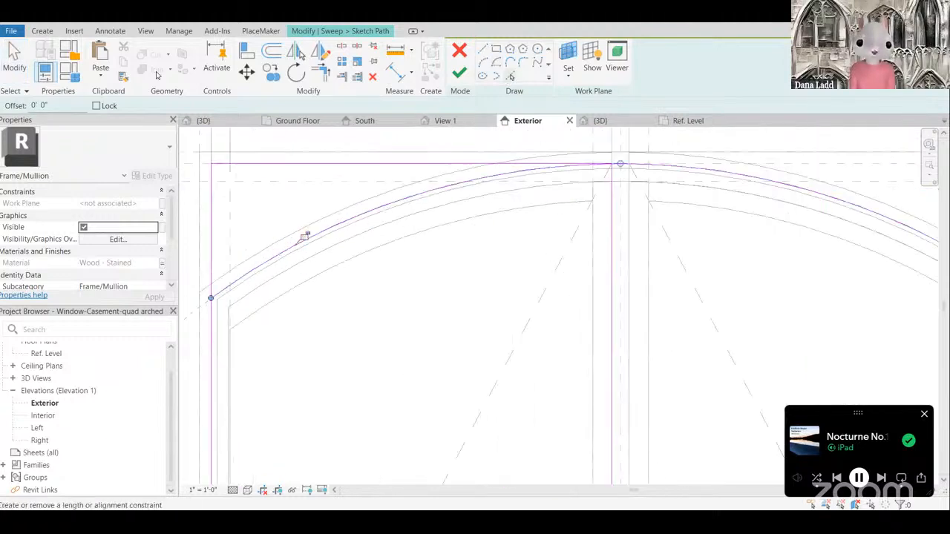
{"action": "left_click", "coordinate": [304, 237]}
Step: Trim the arc to the left sash path's vertical lines, delete the straight head line, and finish the path and sweep
{"action": "scroll", "coordinate": [302, 293], "scroll_direction": "down", "scroll_amount": 3}
{"action": "key", "text": "t"}
{"action": "key", "text": "r"}
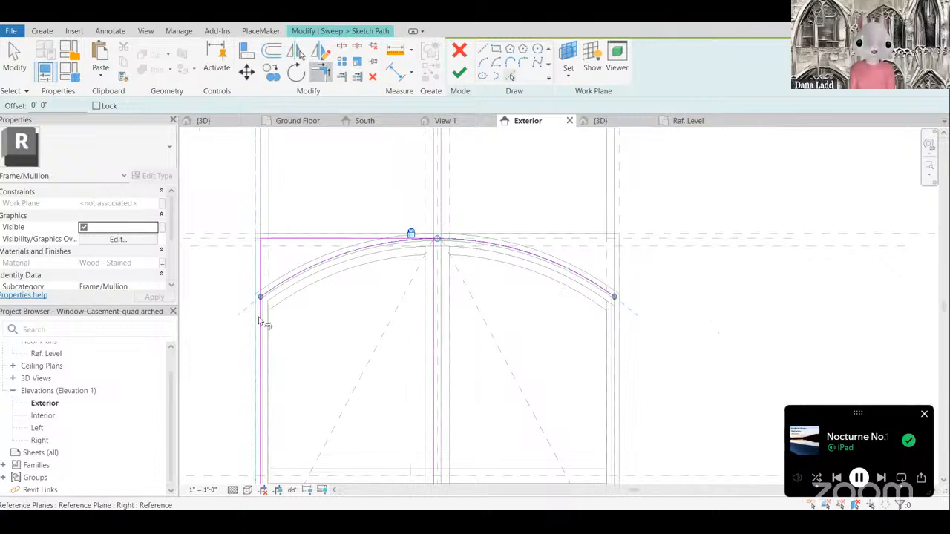
{"action": "left_click", "coordinate": [270, 290]}
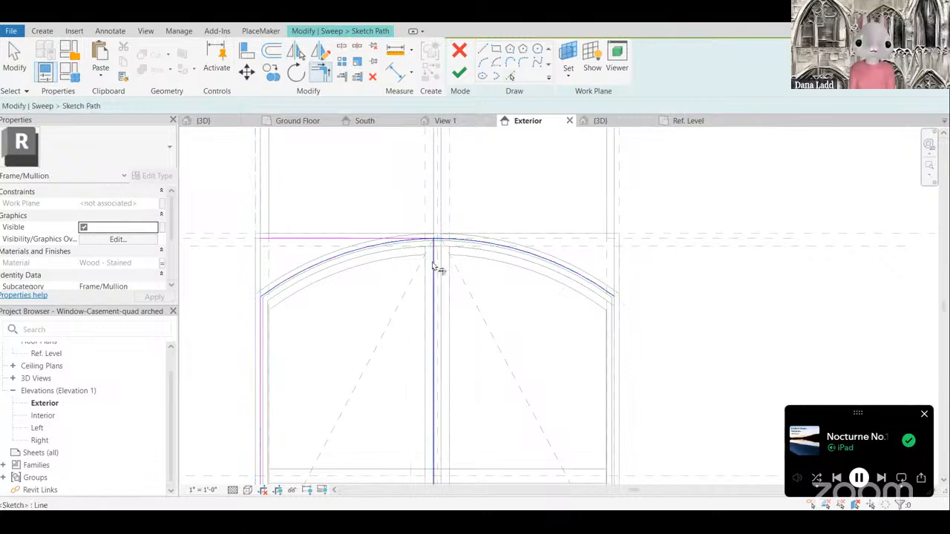
{"action": "left_click", "coordinate": [345, 247]}
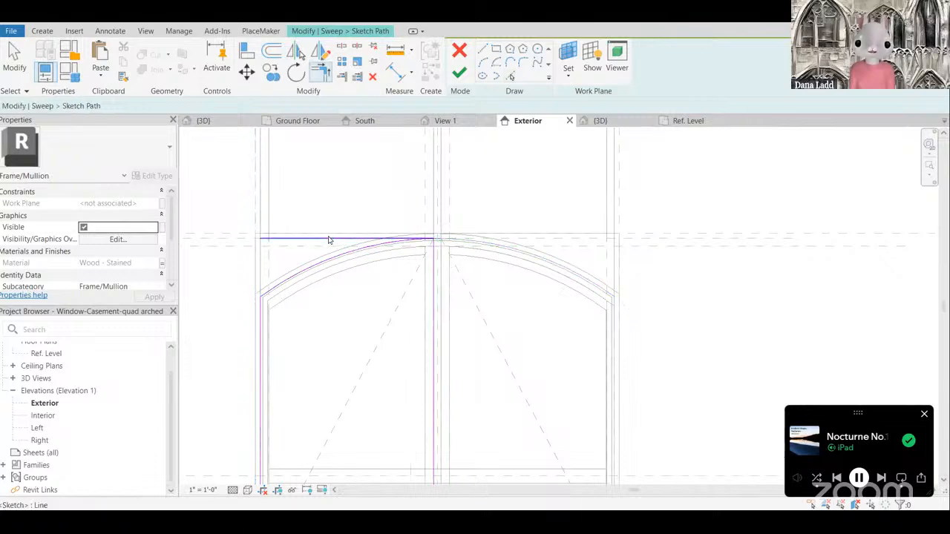
{"action": "key", "text": "Escape"}
{"action": "left_click", "coordinate": [330, 239]}
{"action": "key", "text": "Delete"}
{"action": "scroll", "coordinate": [340, 230], "scroll_direction": "up", "scroll_amount": 1}
{"action": "left_click", "coordinate": [459, 72]}
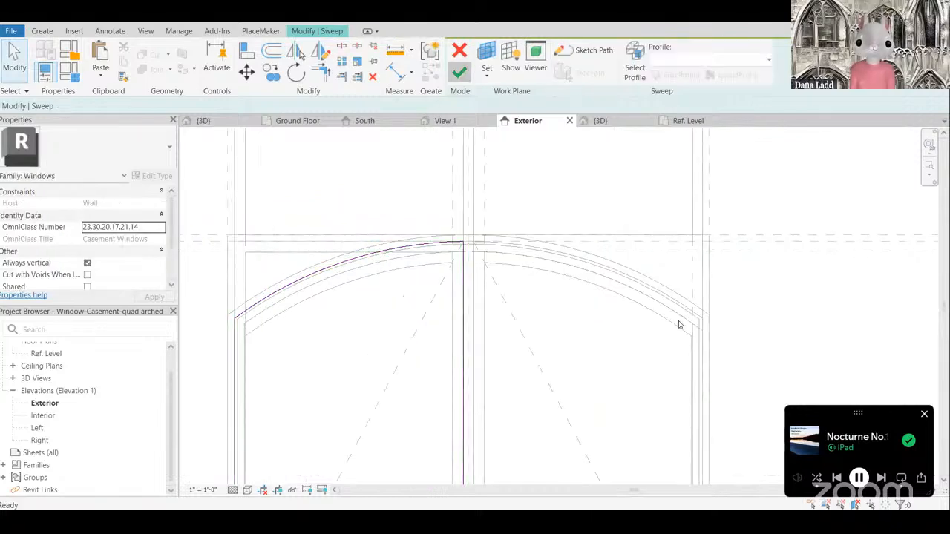
{"action": "scroll", "coordinate": [432, 257], "scroll_direction": "down", "scroll_amount": 5}
{"action": "key", "text": "Escape"}
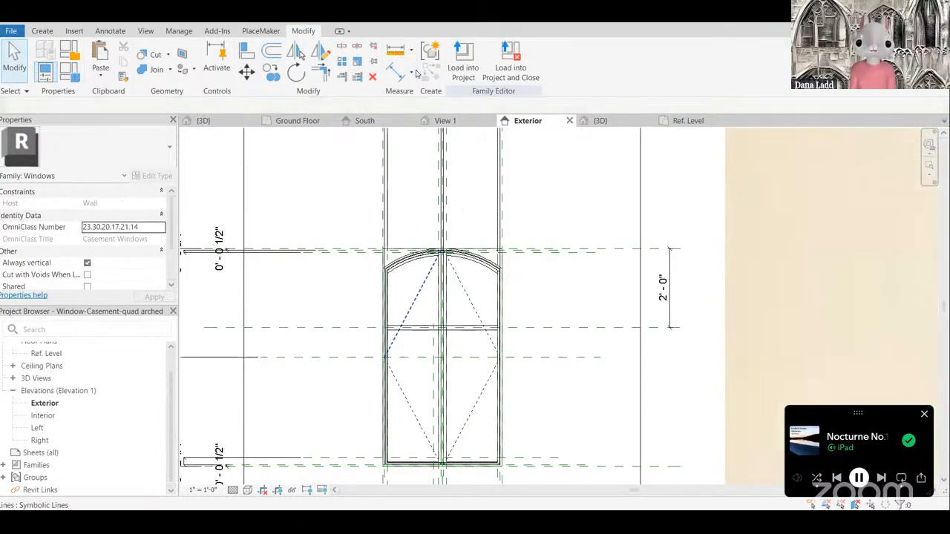
Step: Set the window's Height dimension to 8' 6"
{"action": "scroll", "coordinate": [437, 297], "scroll_direction": "up", "scroll_amount": 1}
{"action": "scroll", "coordinate": [405, 309], "scroll_direction": "down", "scroll_amount": 2}
{"action": "scroll", "coordinate": [237, 338], "scroll_direction": "up", "scroll_amount": 1}
{"action": "left_click", "coordinate": [235, 342]}
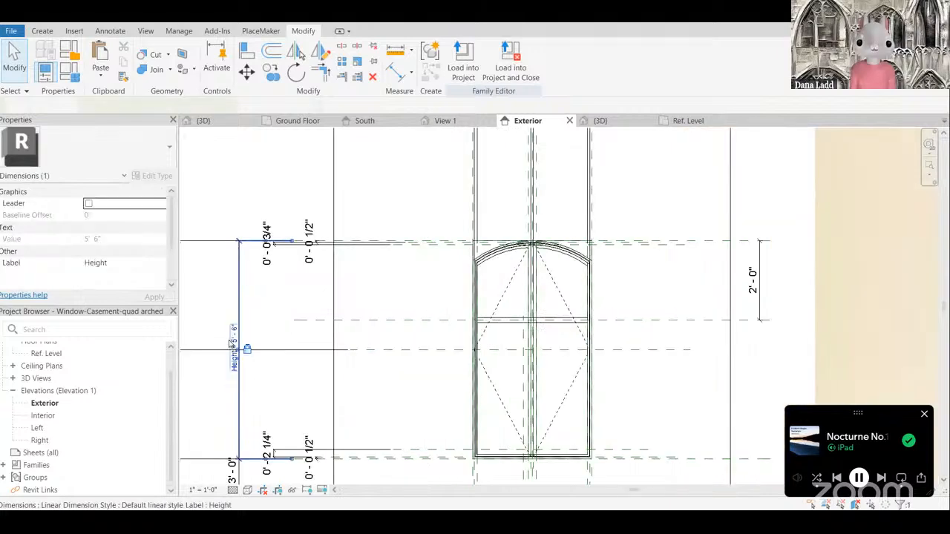
{"action": "left_click", "coordinate": [212, 352]}
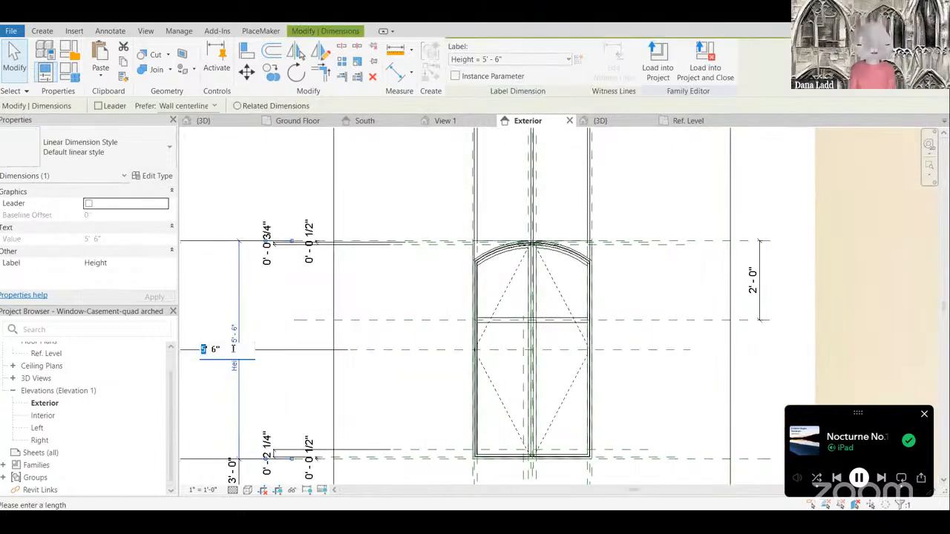
{"action": "type", "text": "8"}
{"action": "key", "text": "Return"}
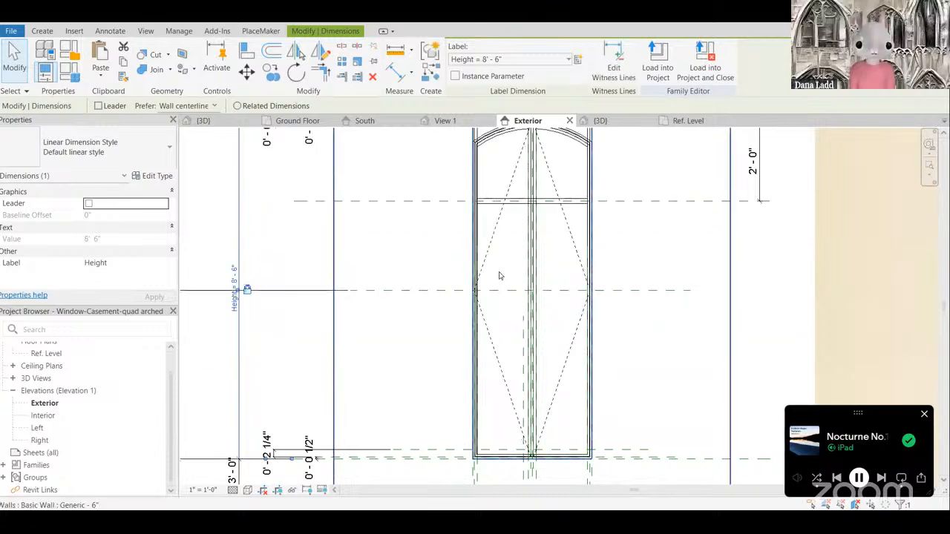
Step: Edit the opening cut's boundary sketch and add the frame's outer arch edge as a picked line
{"action": "scroll", "coordinate": [521, 206], "scroll_direction": "down", "scroll_amount": 3}
{"action": "scroll", "coordinate": [472, 199], "scroll_direction": "up", "scroll_amount": 5}
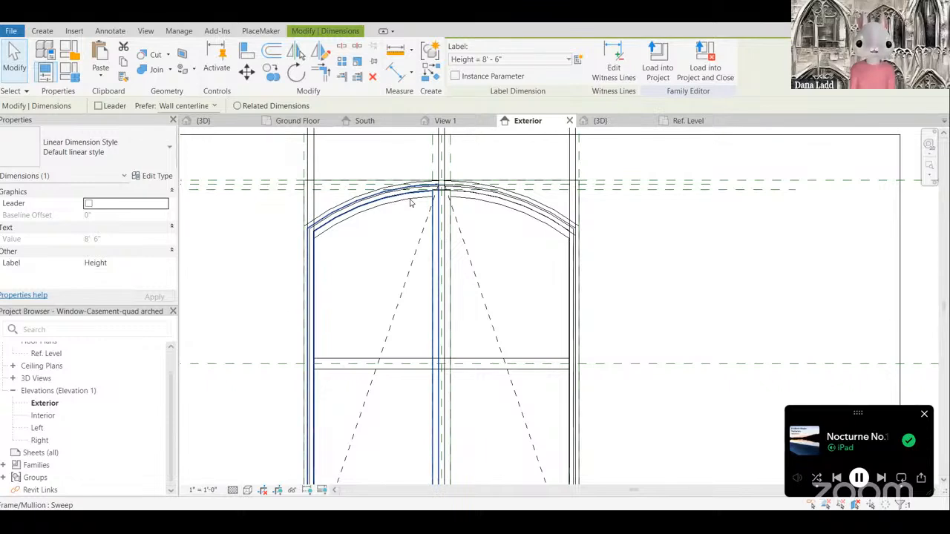
{"action": "middle_click_drag", "start_coordinate": [410, 203], "coordinate": [420, 206]}
{"action": "scroll", "coordinate": [410, 178], "scroll_direction": "up", "scroll_amount": 1}
{"action": "left_click", "coordinate": [576, 202]}
{"action": "scroll", "coordinate": [574, 201], "scroll_direction": "down", "scroll_amount": 2}
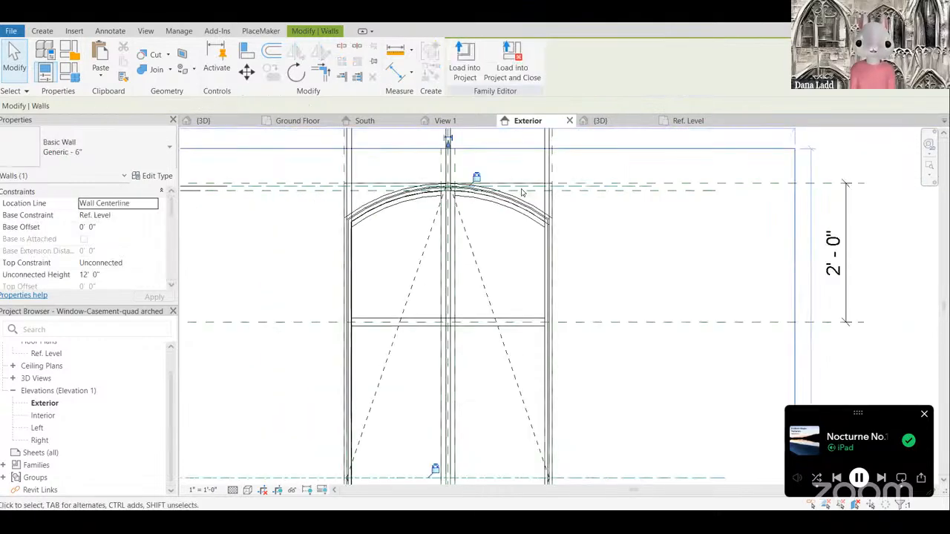
{"action": "key", "text": "Escape"}
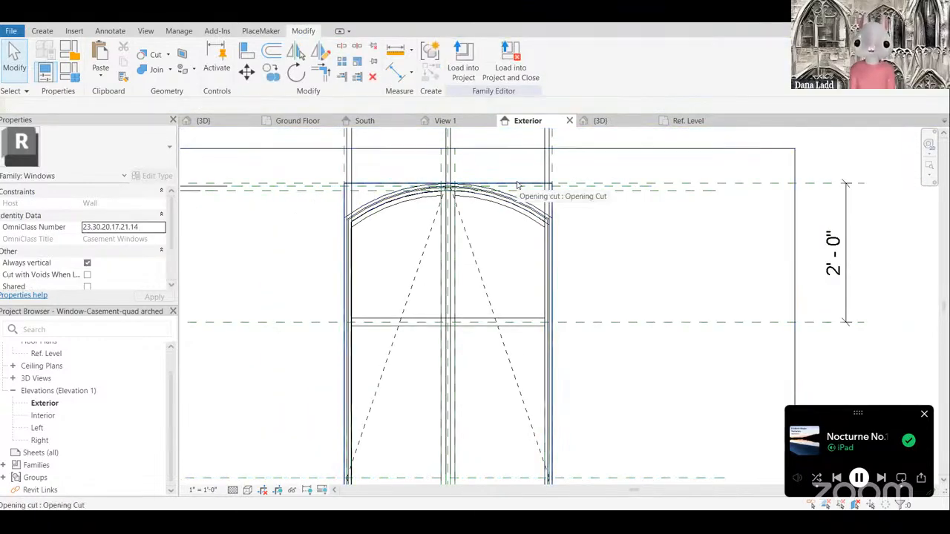
{"action": "left_click", "coordinate": [517, 184]}
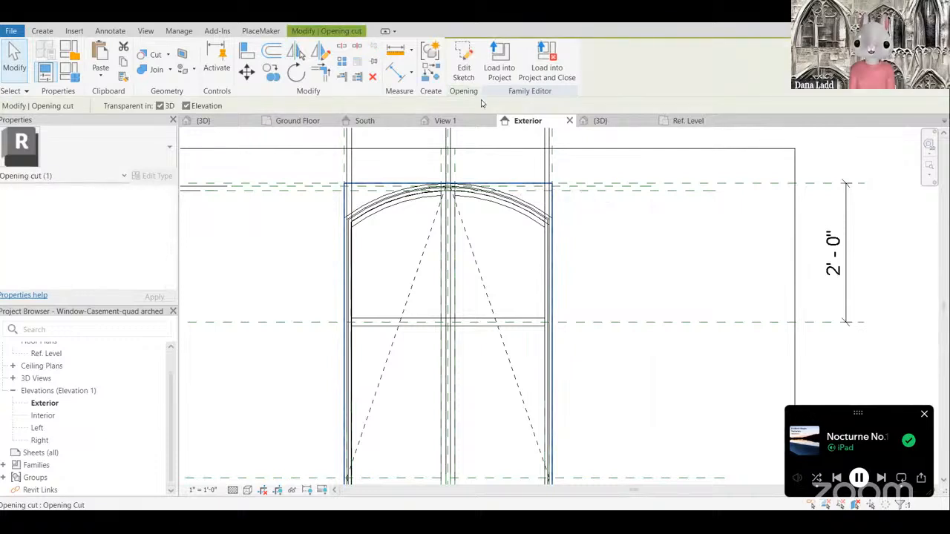
{"action": "left_click", "coordinate": [463, 67]}
{"action": "left_click", "coordinate": [510, 76]}
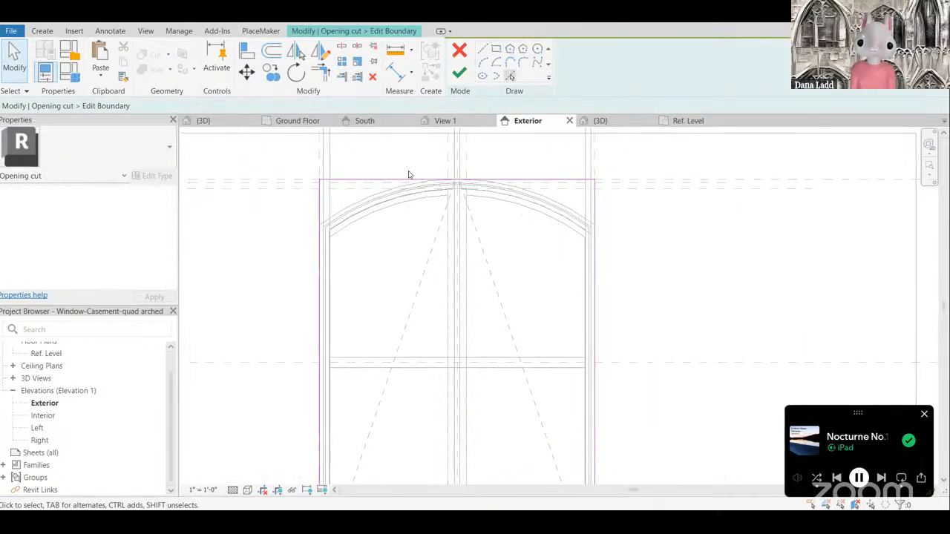
{"action": "left_click", "coordinate": [365, 201]}
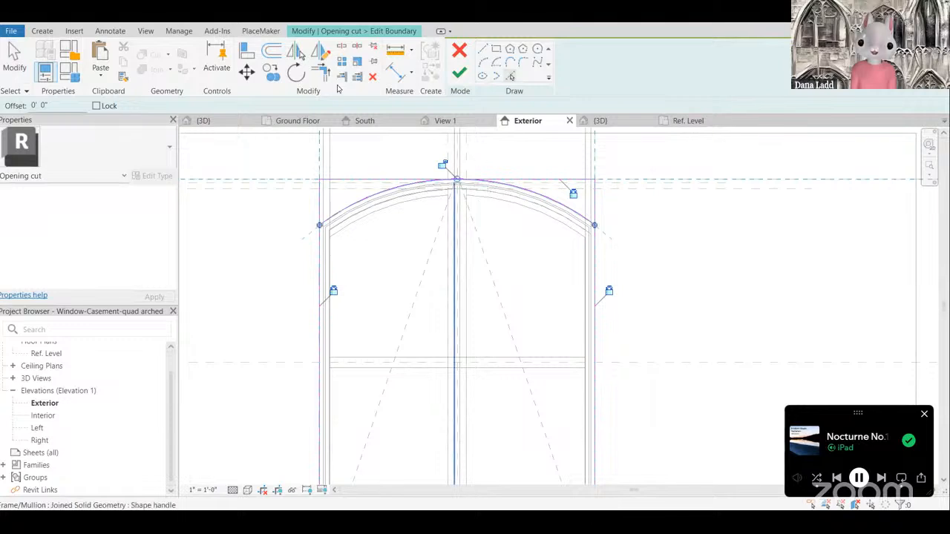
Step: Trim the arc to the opening boundary's vertical lines, delete the straight head line, and finish the opening sketch
{"action": "key", "text": "t"}
{"action": "key", "text": "r"}
{"action": "left_click", "coordinate": [323, 269]}
{"action": "left_click", "coordinate": [568, 215]}
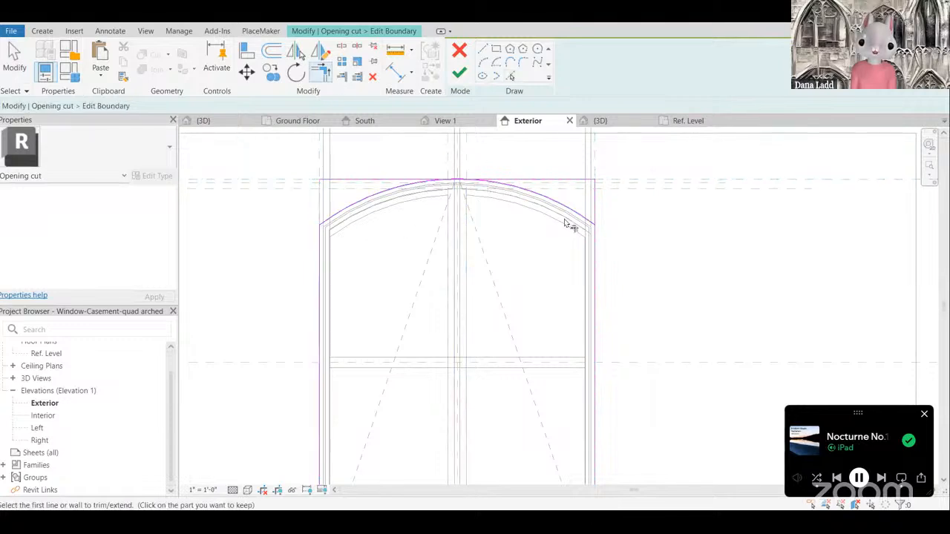
{"action": "scroll", "coordinate": [523, 196], "scroll_direction": "up", "scroll_amount": 1}
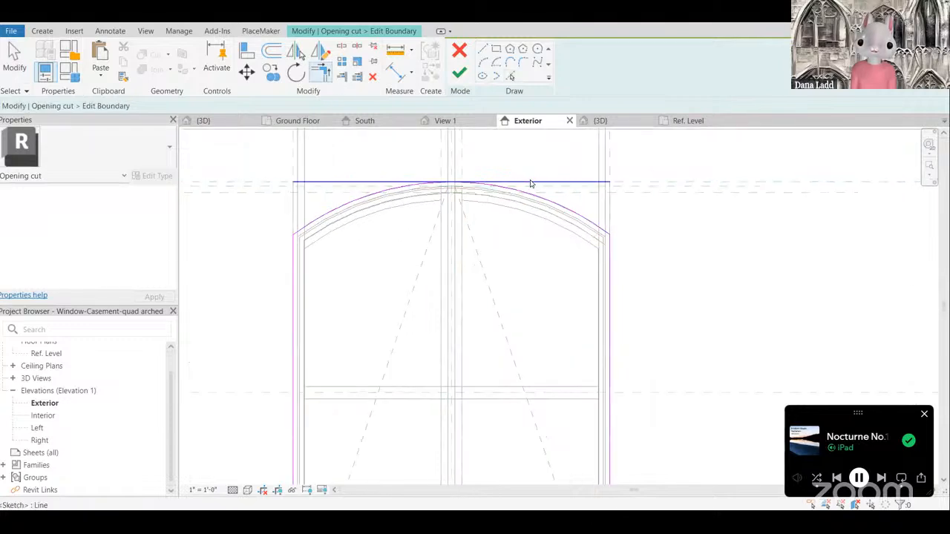
{"action": "key", "text": "Escape"}
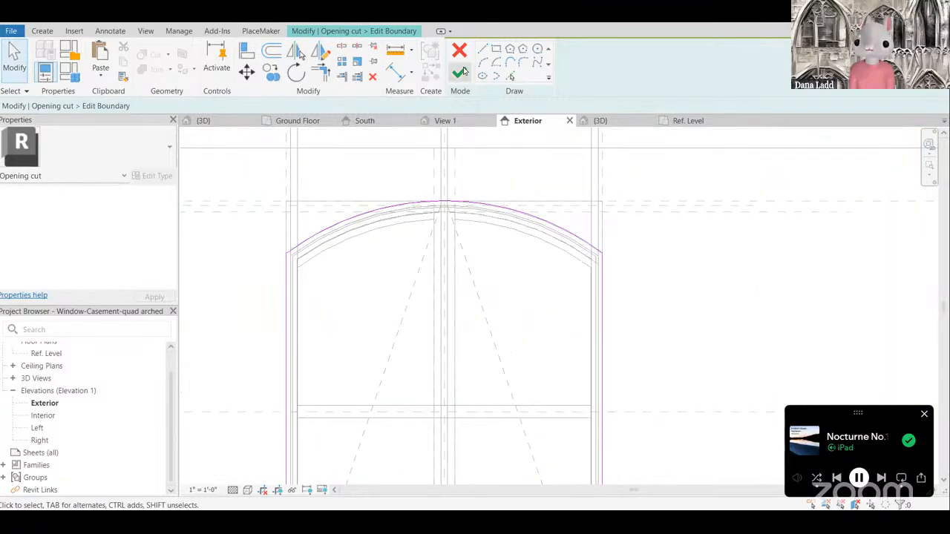
{"action": "left_click", "coordinate": [459, 72]}
{"action": "scroll", "coordinate": [319, 300], "scroll_direction": "down", "scroll_amount": 7}
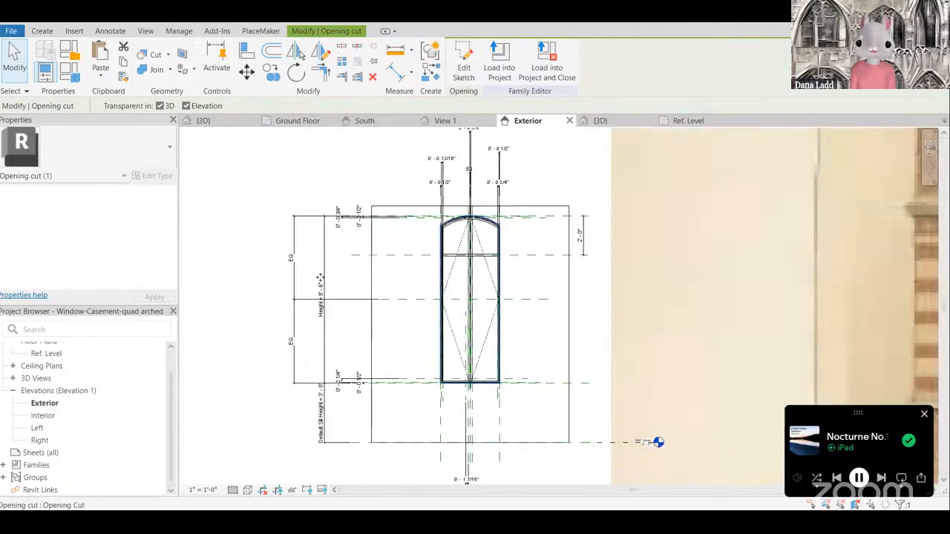
Step: Try to set the window's Height dimension to 9' 6", removing the unsatisfied constraints
{"action": "scroll", "coordinate": [323, 290], "scroll_direction": "up", "scroll_amount": 5}
{"action": "left_click", "coordinate": [326, 288]}
{"action": "left_click", "coordinate": [327, 278]}
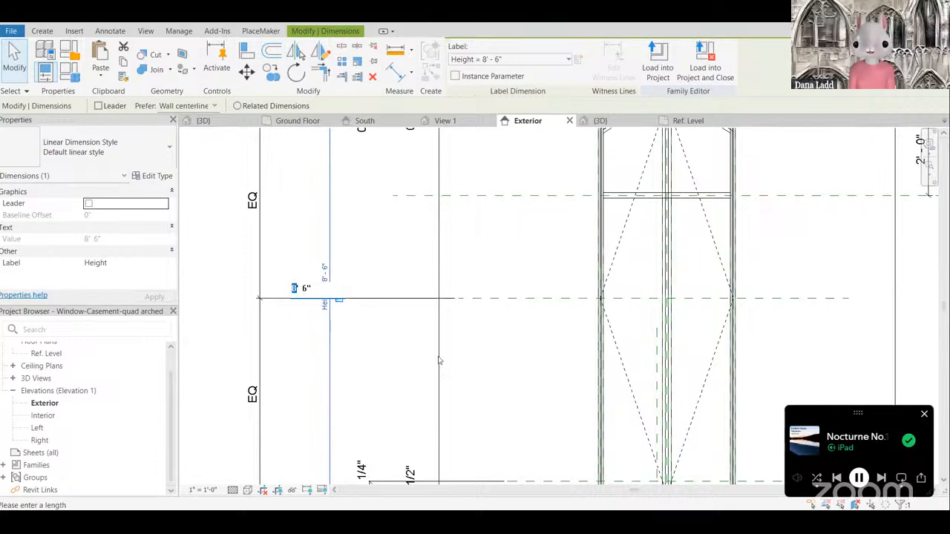
{"action": "type", "text": "9"}
{"action": "key", "text": "Return"}
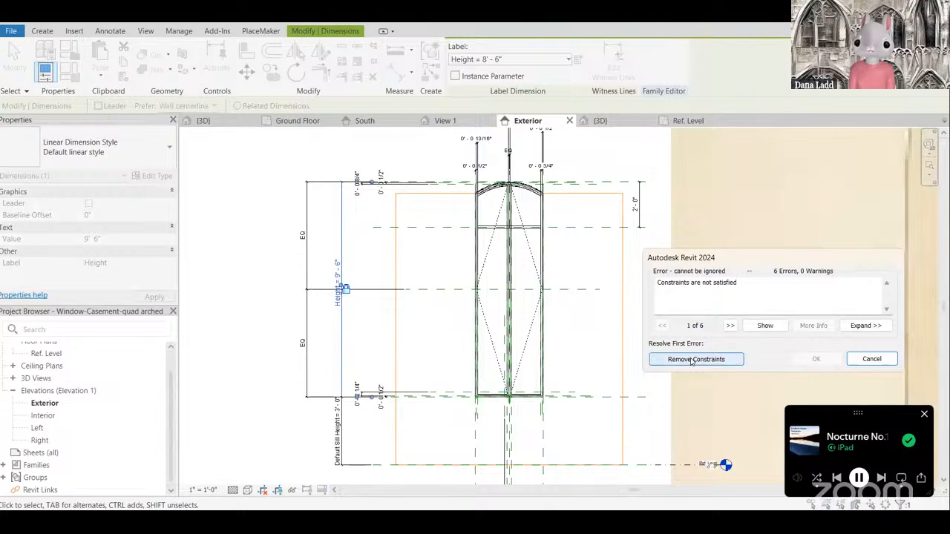
{"action": "left_click", "coordinate": [691, 359]}
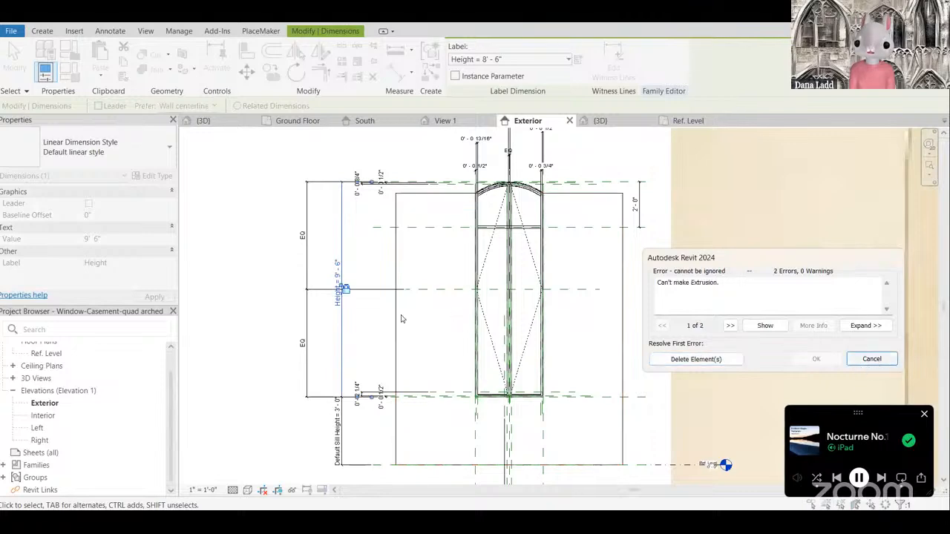
{"action": "key", "text": "Escape"}
Step: Stretch the top of the host wall upward to a height of about 17' 0"
{"action": "scroll", "coordinate": [387, 259], "scroll_direction": "down", "scroll_amount": 3}
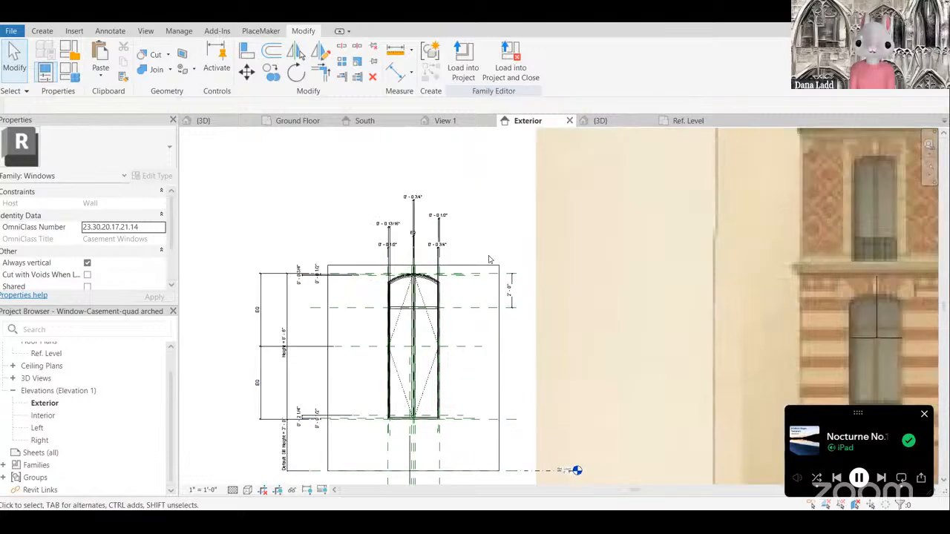
{"action": "scroll", "coordinate": [370, 251], "scroll_direction": "up", "scroll_amount": 2}
{"action": "left_click", "coordinate": [507, 249]}
{"action": "left_click_drag", "start_coordinate": [505, 245], "coordinate": [500, 148]}
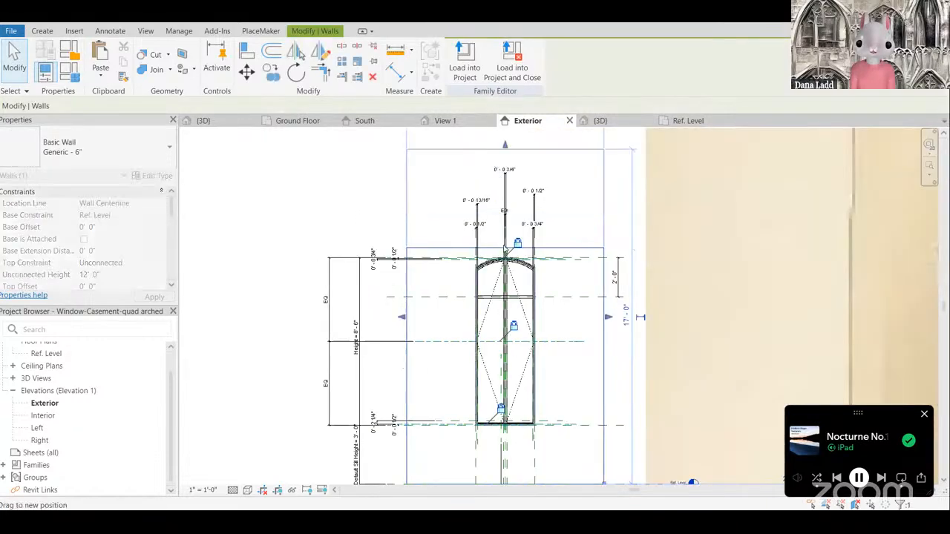
{"action": "key", "text": "Escape"}
Step: Set the window's Height dimension to 9' 6" and check the arched head
{"action": "scroll", "coordinate": [325, 334], "scroll_direction": "up", "scroll_amount": 4}
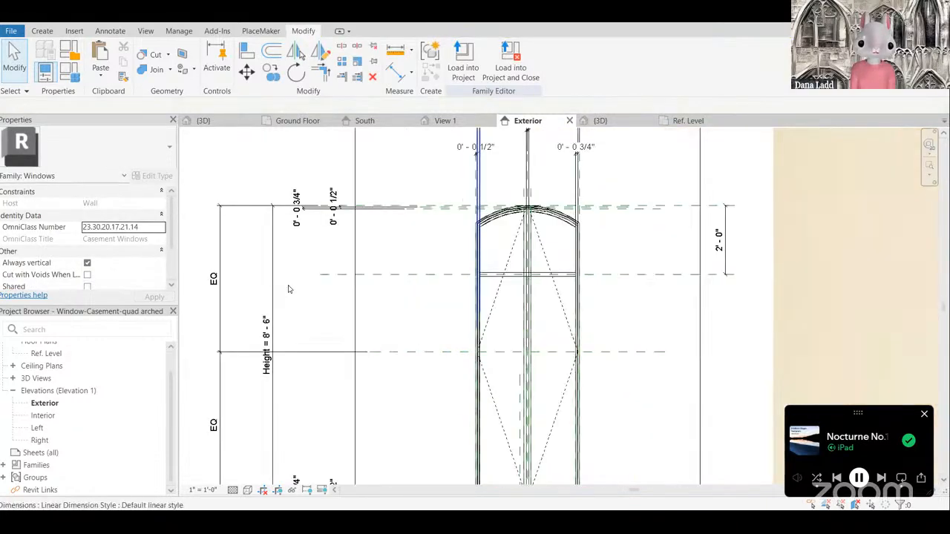
{"action": "left_click", "coordinate": [297, 327]}
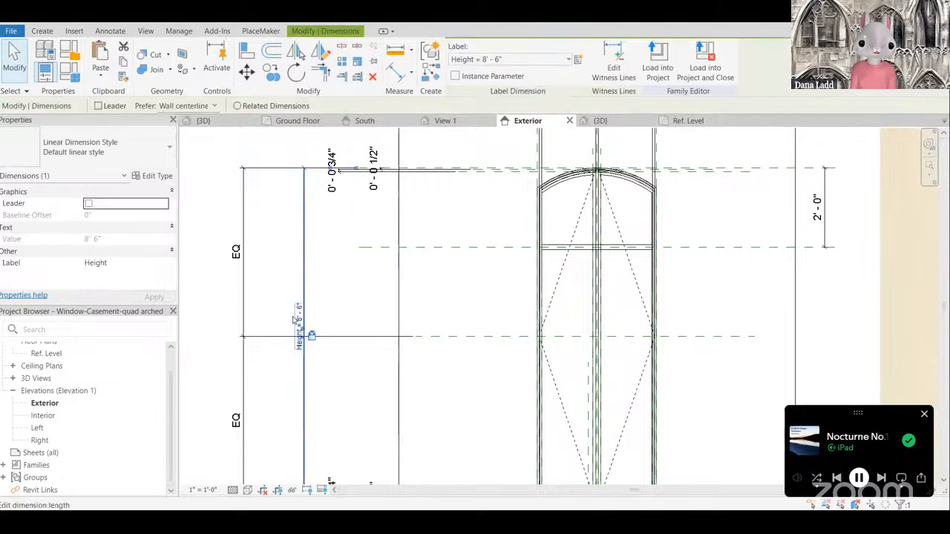
{"action": "left_click", "coordinate": [298, 326]}
{"action": "type", "text": "9' 6\""}
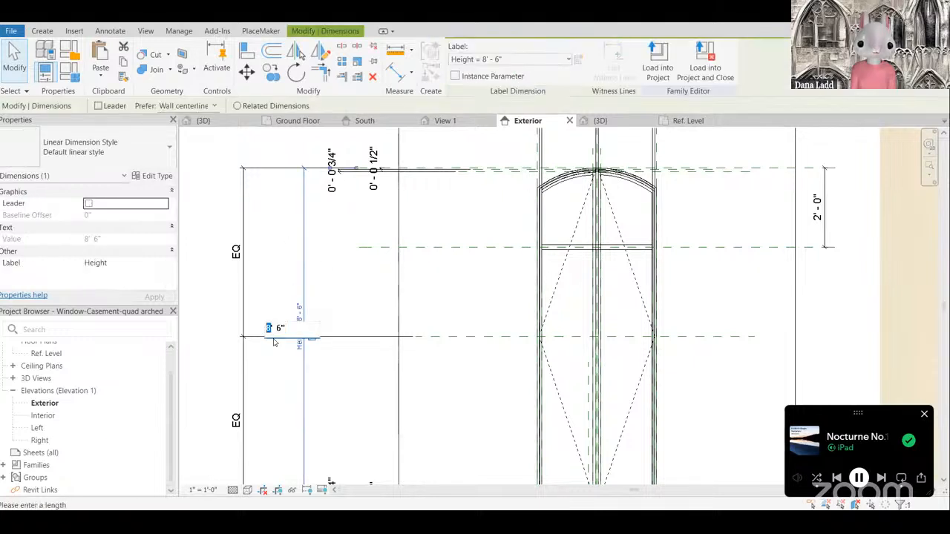
{"action": "key", "text": "Return"}
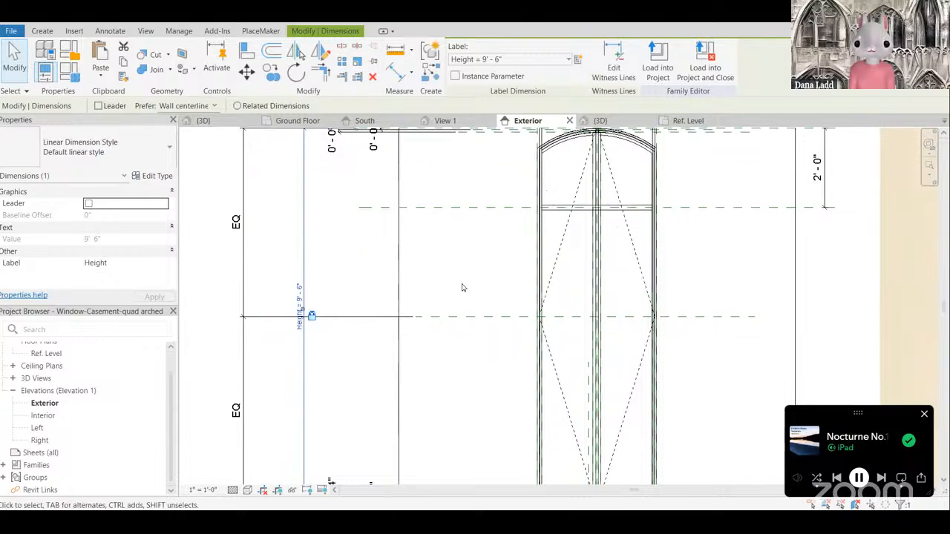
{"action": "scroll", "coordinate": [474, 282], "scroll_direction": "down", "scroll_amount": 5}
{"action": "scroll", "coordinate": [501, 267], "scroll_direction": "up", "scroll_amount": 4}
{"action": "scroll", "coordinate": [532, 255], "scroll_direction": "down", "scroll_amount": 3}
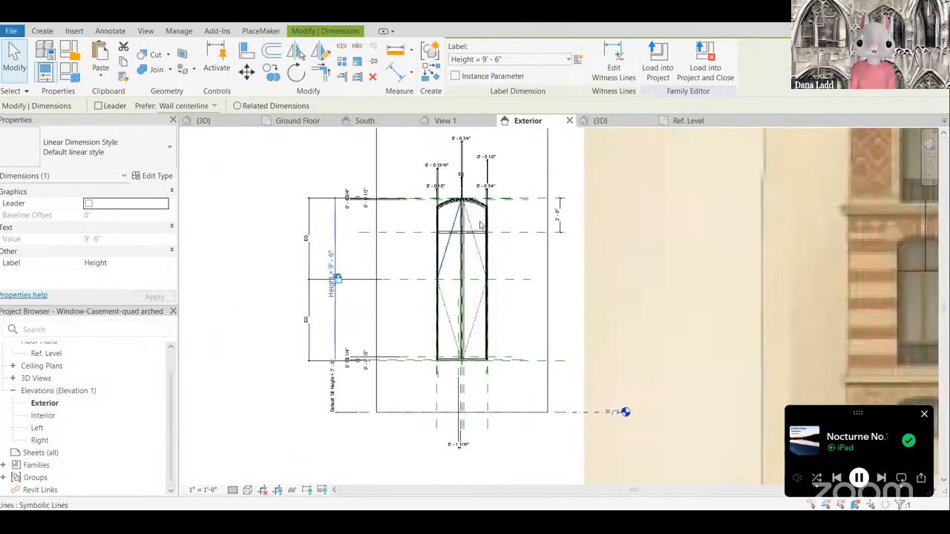
{"action": "scroll", "coordinate": [625, 413], "scroll_direction": "up", "scroll_amount": 5}
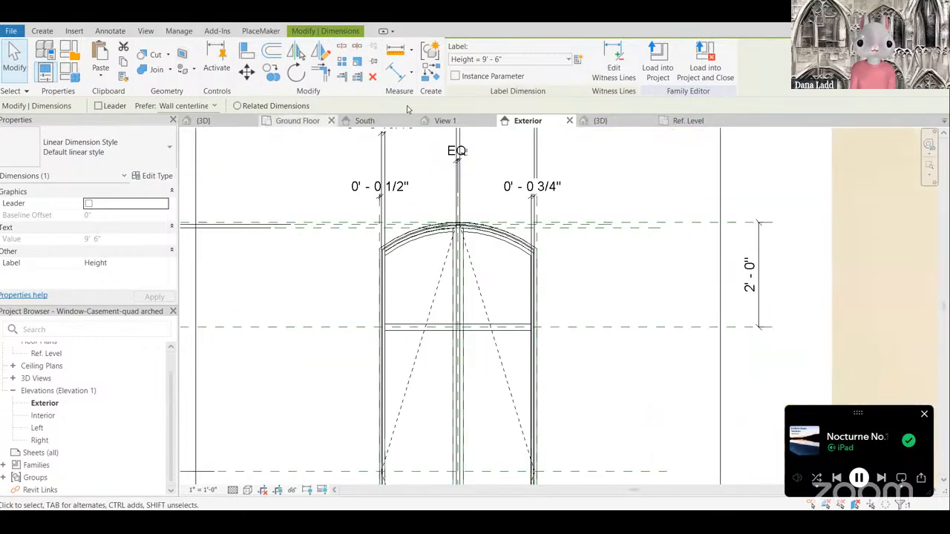
Step: Open the family's 3D view and change its visual style to Shaded
{"action": "left_click", "coordinate": [603, 120]}
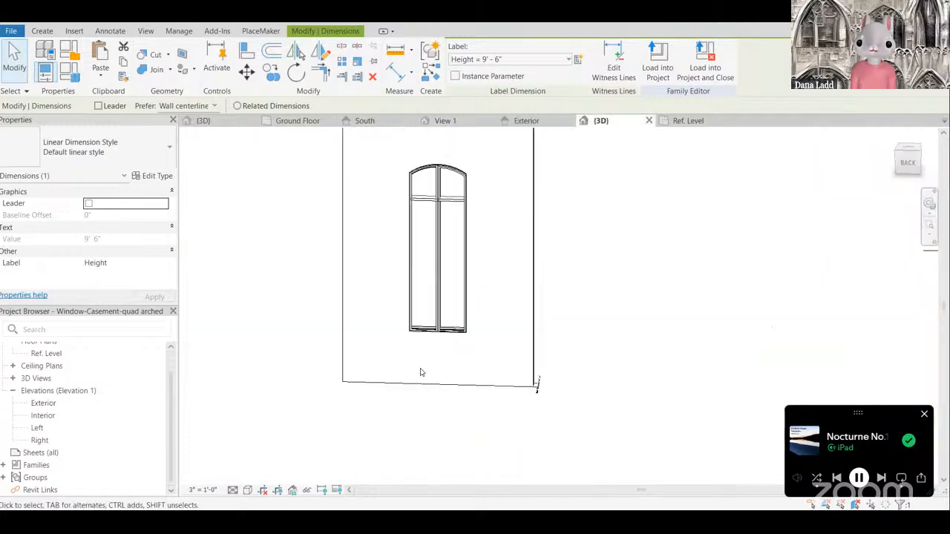
{"action": "left_click", "coordinate": [247, 490]}
{"action": "left_click", "coordinate": [266, 442]}
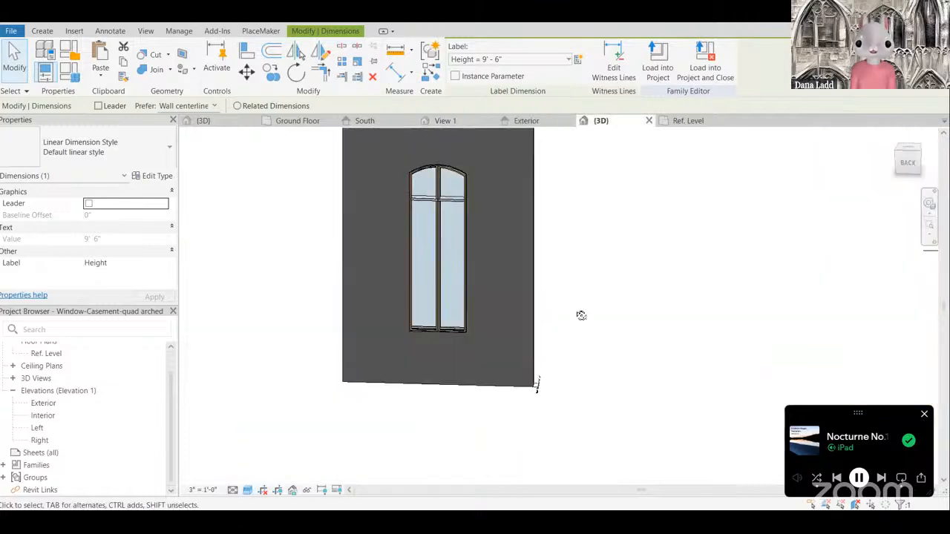
Step: Examine how the frame, sashes and central mullion meet at the arched head from several angles in 3D
{"action": "scroll", "coordinate": [581, 316], "scroll_direction": "down", "scroll_amount": 1}
{"action": "middle_click_drag", "start_coordinate": [581, 316], "coordinate": [596, 257], "text": "shift"}
{"action": "scroll", "coordinate": [476, 264], "scroll_direction": "up", "scroll_amount": 8}
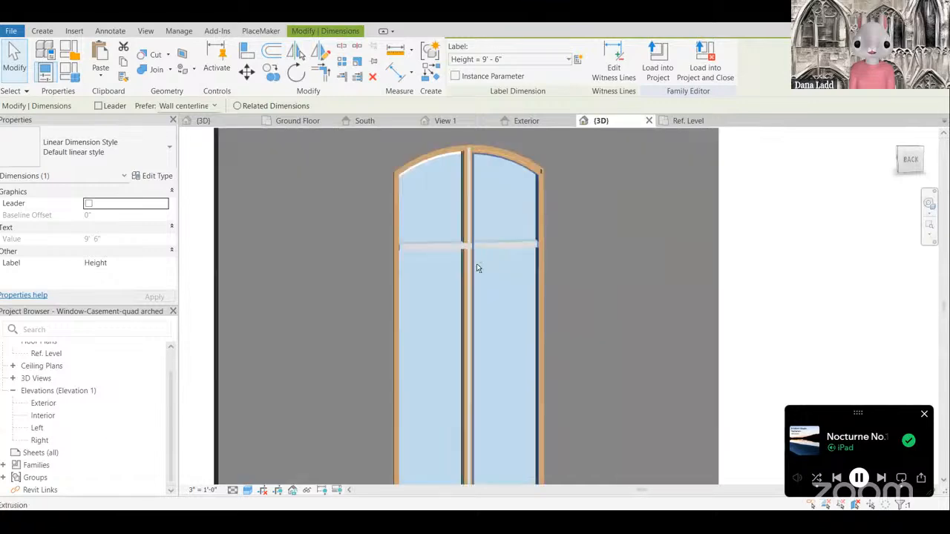
{"action": "scroll", "coordinate": [477, 214], "scroll_direction": "up", "scroll_amount": 3}
{"action": "middle_click_drag", "start_coordinate": [579, 286], "coordinate": [560, 252], "text": "shift"}
{"action": "scroll", "coordinate": [471, 178], "scroll_direction": "up", "scroll_amount": 3}
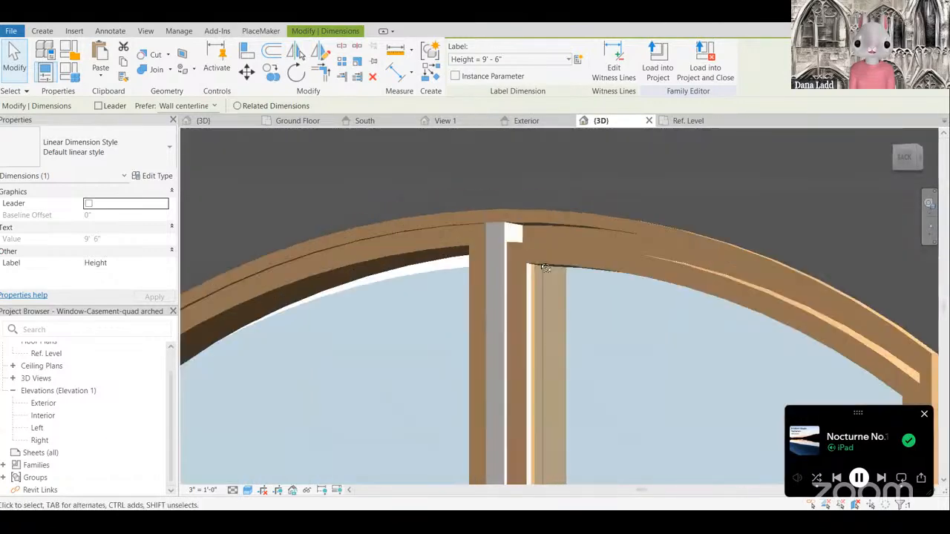
{"action": "middle_click_drag", "start_coordinate": [557, 204], "coordinate": [607, 349], "text": "shift"}
{"action": "scroll", "coordinate": [633, 269], "scroll_direction": "down", "scroll_amount": 2}
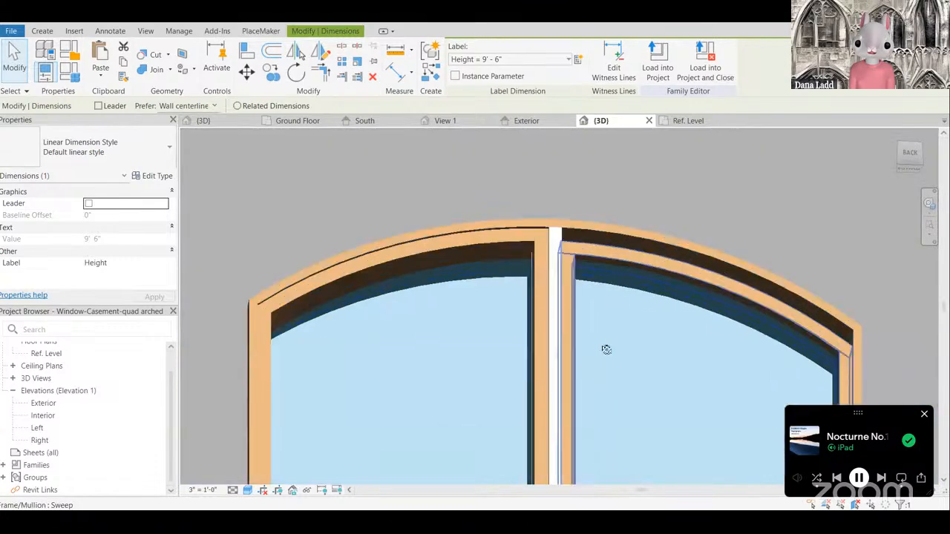
{"action": "middle_click_drag", "start_coordinate": [576, 214], "coordinate": [561, 233], "text": "shift"}
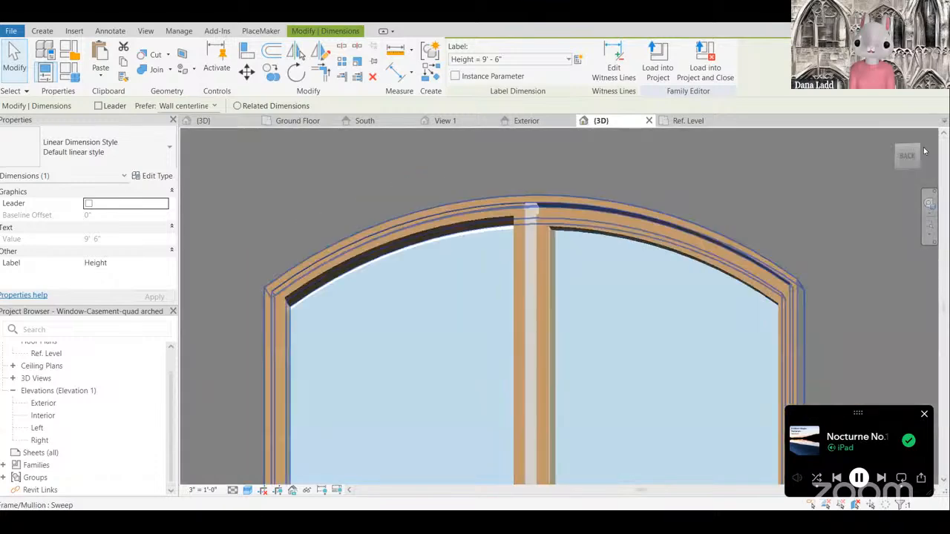
Step: Select each arched sash sweep in turn and compare their positions within the frame and against the glass
{"action": "scroll", "coordinate": [561, 233], "scroll_direction": "up", "scroll_amount": 2}
{"action": "left_click", "coordinate": [561, 233]}
{"action": "scroll", "coordinate": [567, 207], "scroll_direction": "down", "scroll_amount": 3}
{"action": "scroll", "coordinate": [414, 259], "scroll_direction": "up", "scroll_amount": 3}
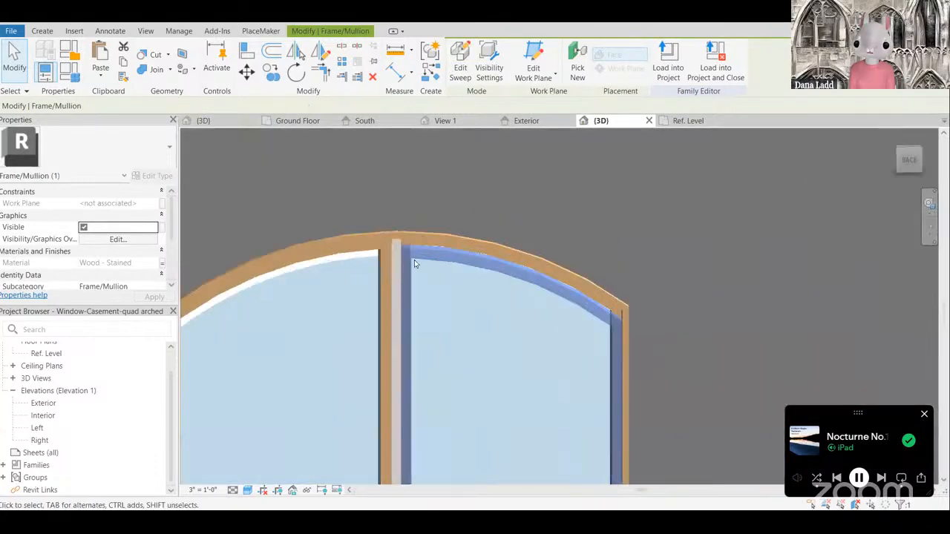
{"action": "key", "text": "Escape"}
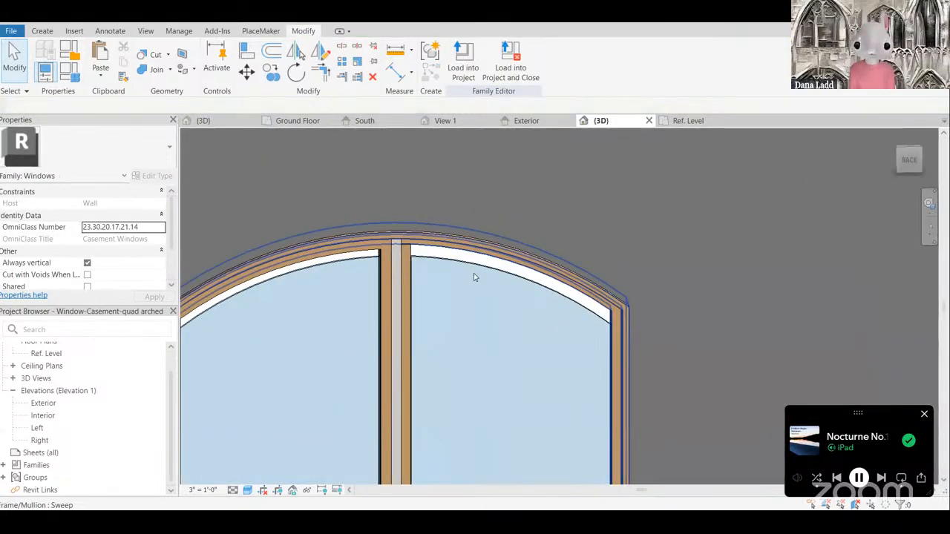
{"action": "middle_click_drag", "start_coordinate": [399, 247], "coordinate": [382, 250], "text": "shift"}
{"action": "left_click", "coordinate": [382, 249]}
{"action": "scroll", "coordinate": [527, 225], "scroll_direction": "down", "scroll_amount": 2}
{"action": "scroll", "coordinate": [576, 239], "scroll_direction": "down", "scroll_amount": 4}
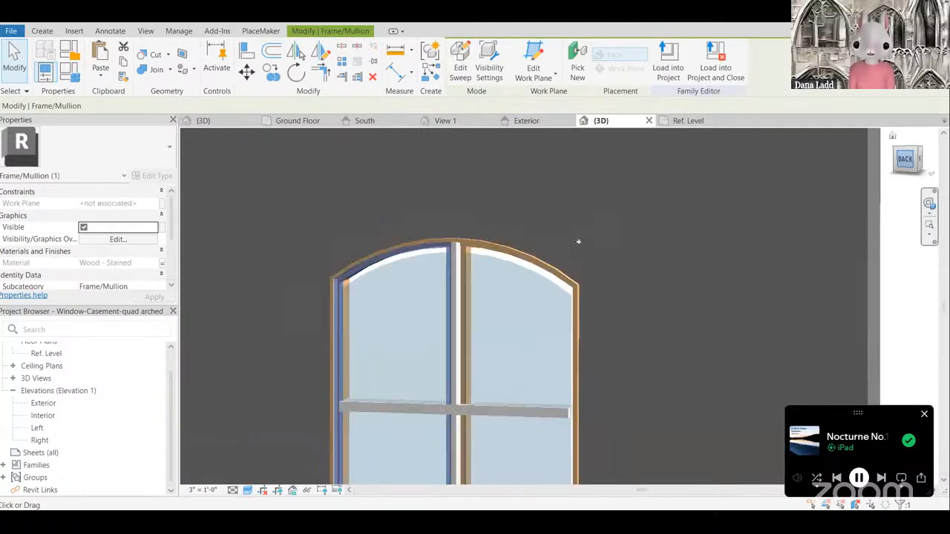
{"action": "scroll", "coordinate": [534, 237], "scroll_direction": "up", "scroll_amount": 3}
{"action": "scroll", "coordinate": [568, 179], "scroll_direction": "up", "scroll_amount": 2}
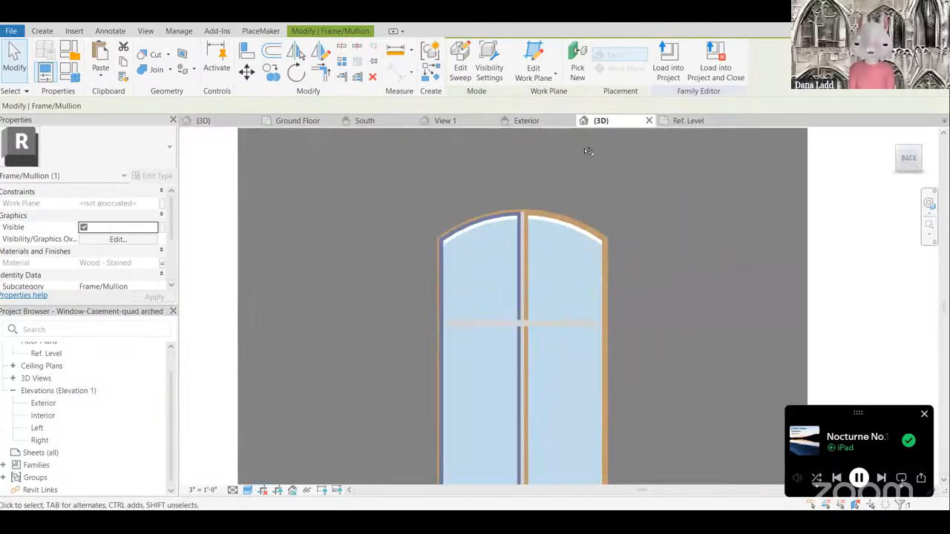
{"action": "middle_click_drag", "start_coordinate": [592, 152], "coordinate": [500, 325], "text": "shift"}
{"action": "scroll", "coordinate": [500, 324], "scroll_direction": "up", "scroll_amount": 2}
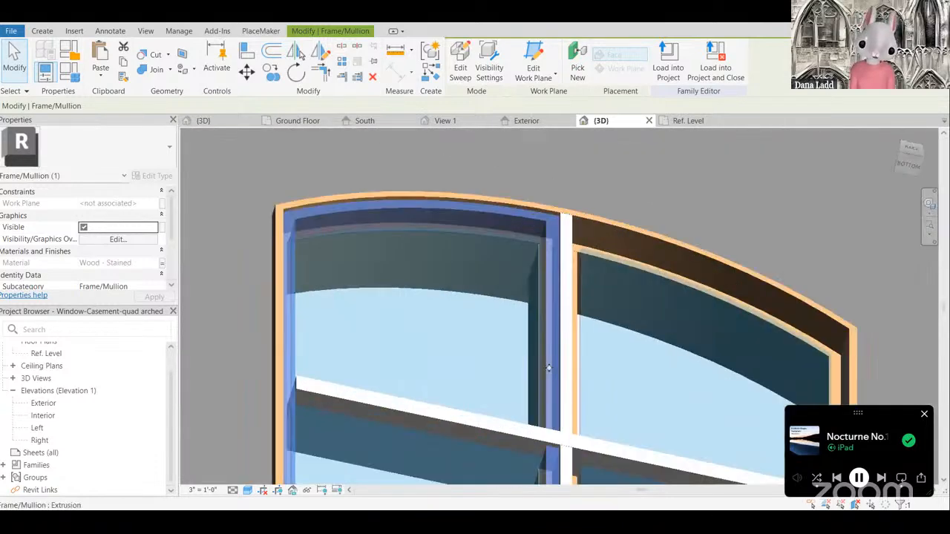
{"action": "scroll", "coordinate": [673, 228], "scroll_direction": "down", "scroll_amount": 4}
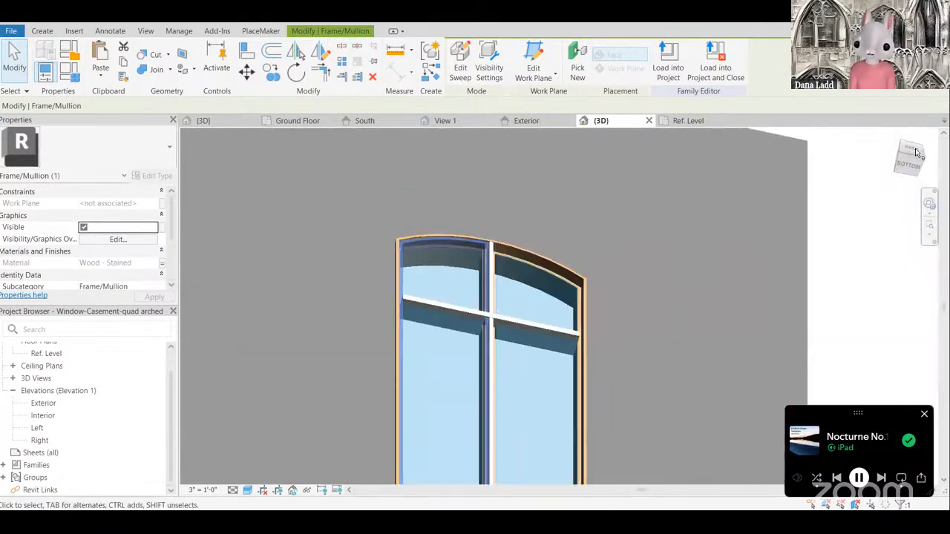
{"action": "middle_click_drag", "start_coordinate": [673, 228], "coordinate": [572, 220], "text": "shift"}
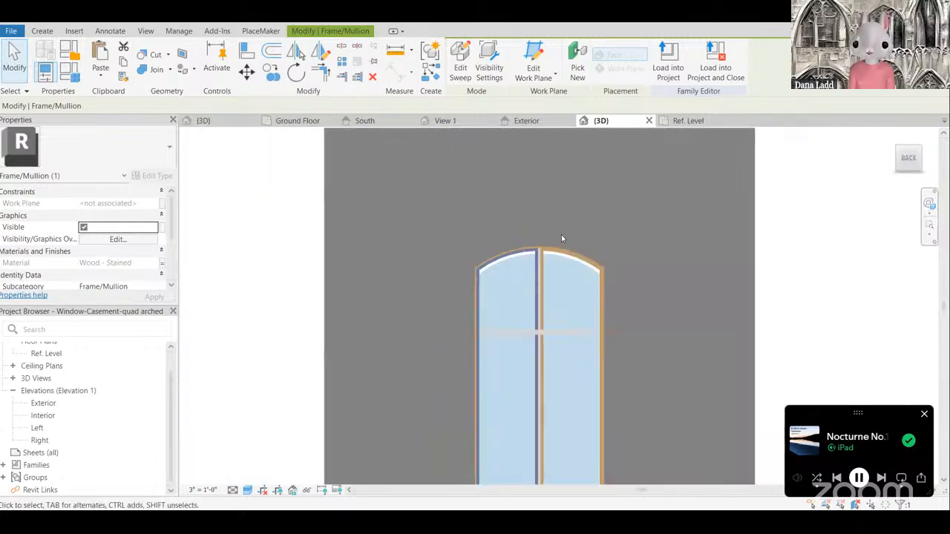
{"action": "scroll", "coordinate": [464, 265], "scroll_direction": "up", "scroll_amount": 4}
{"action": "left_click", "coordinate": [321, 53]}
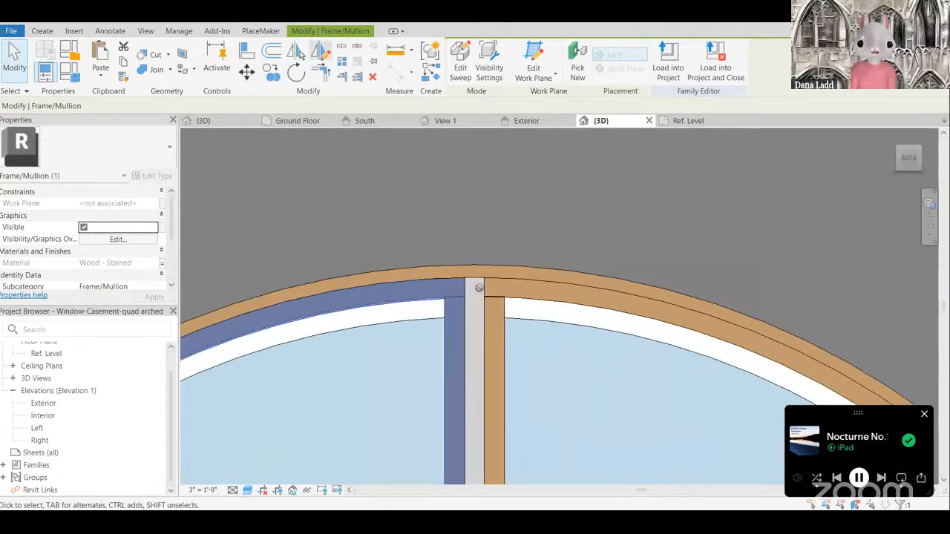
{"action": "left_click", "coordinate": [13, 55]}
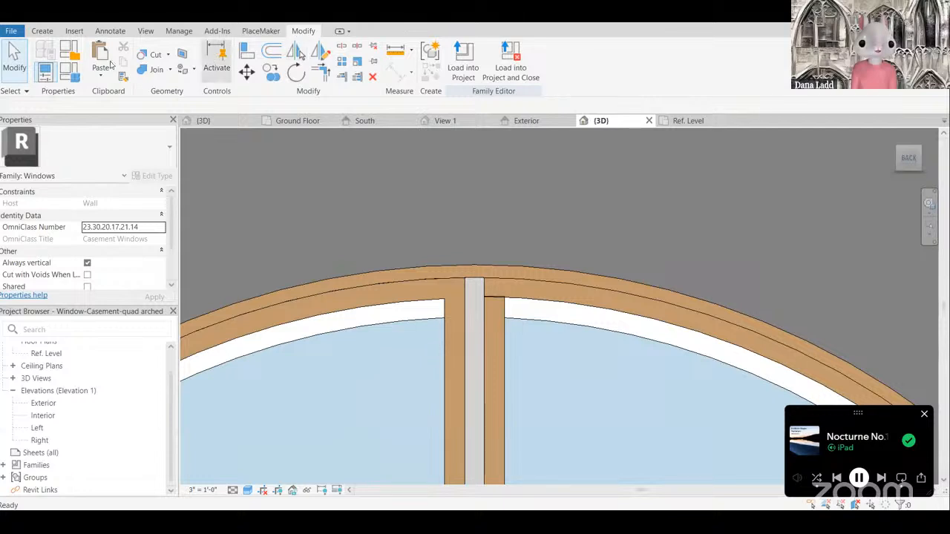
Step: In the Exterior elevation, mirror a copy of the left arched sash sweep about the Center (Left/Right) reference plane
{"action": "left_click", "coordinate": [456, 281]}
{"action": "left_click", "coordinate": [444, 249]}
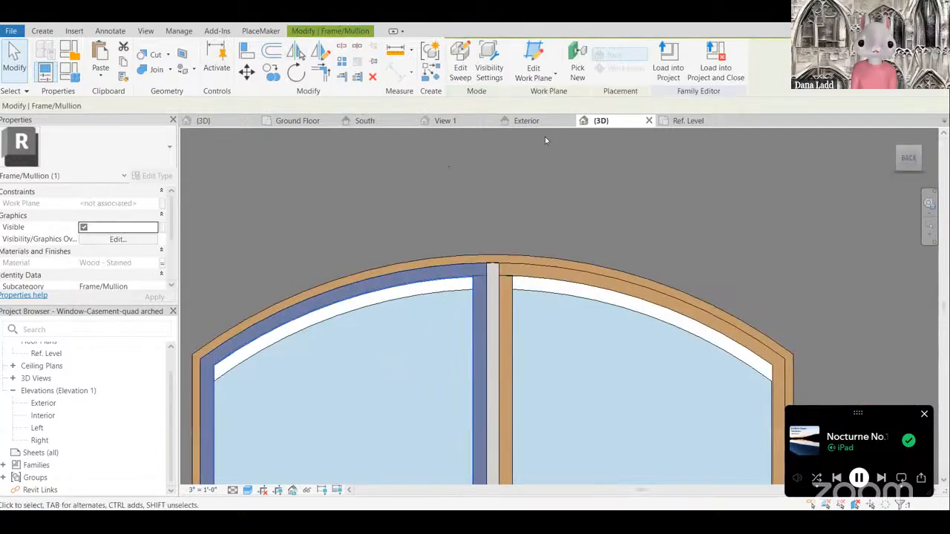
{"action": "left_click", "coordinate": [541, 124]}
{"action": "scroll", "coordinate": [462, 169], "scroll_direction": "up", "scroll_amount": 3}
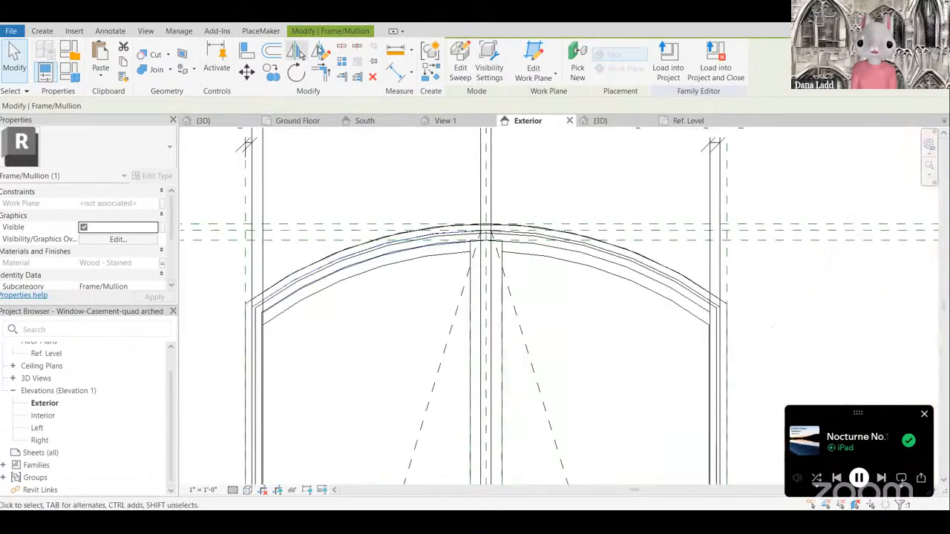
{"action": "key", "text": "d"}
{"action": "key", "text": "m"}
{"action": "scroll", "coordinate": [500, 195], "scroll_direction": "up", "scroll_amount": 2}
{"action": "left_click", "coordinate": [504, 191]}
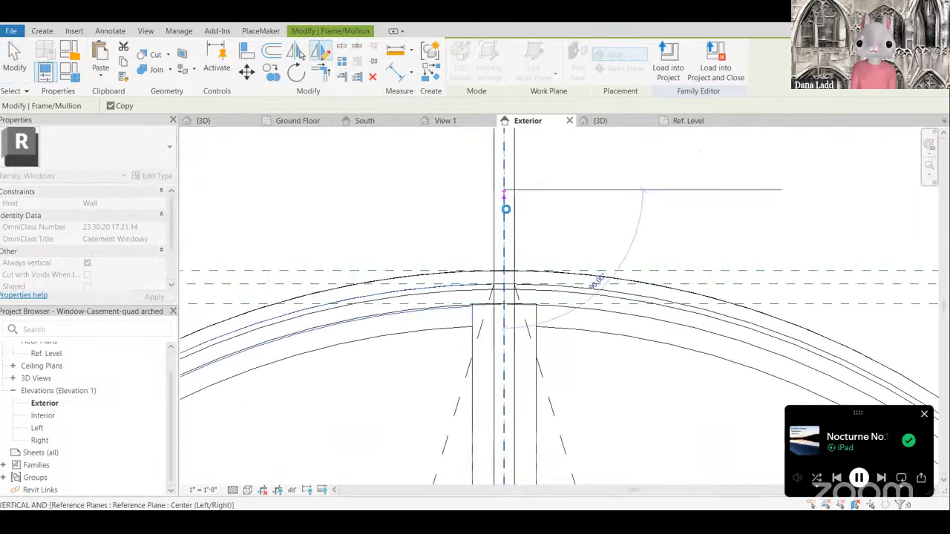
{"action": "left_click", "coordinate": [490, 228]}
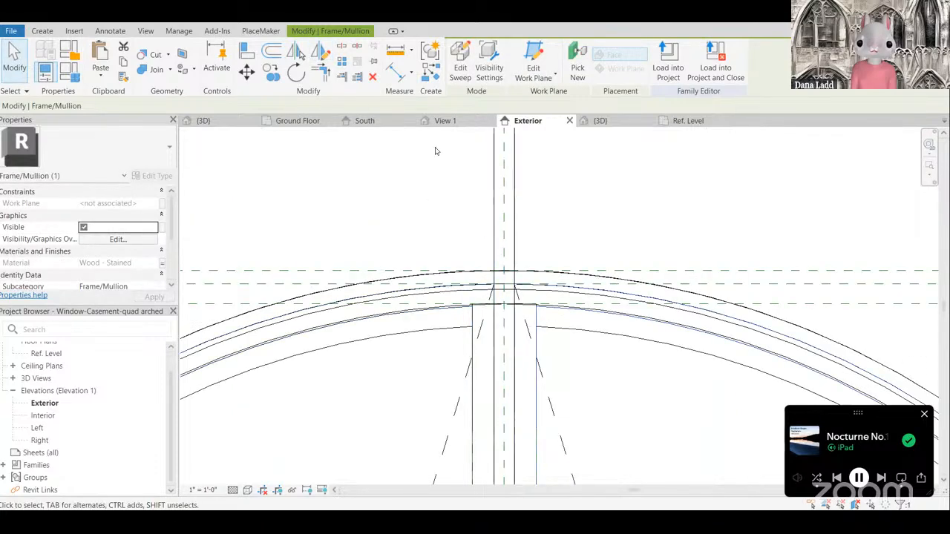
Step: Inspect the mirrored sash in 3D and compare the right glass extrusion with the sash edges at sill and arched head
{"action": "scroll", "coordinate": [435, 151], "scroll_direction": "down", "scroll_amount": 5}
{"action": "left_click", "coordinate": [600, 122]}
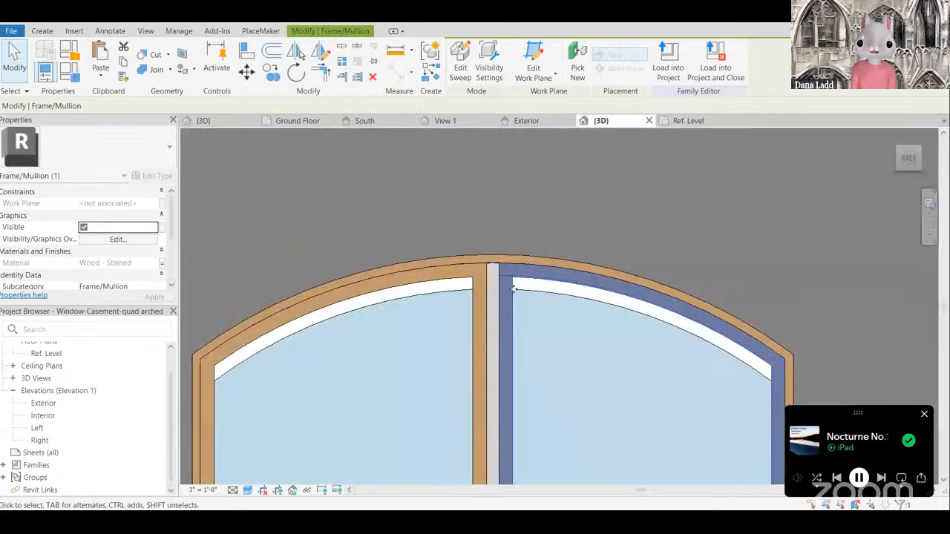
{"action": "scroll", "coordinate": [513, 288], "scroll_direction": "down", "scroll_amount": 2}
{"action": "left_click", "coordinate": [632, 311]}
{"action": "scroll", "coordinate": [587, 277], "scroll_direction": "up", "scroll_amount": 2}
{"action": "middle_click_drag", "start_coordinate": [586, 277], "coordinate": [558, 245], "text": "shift"}
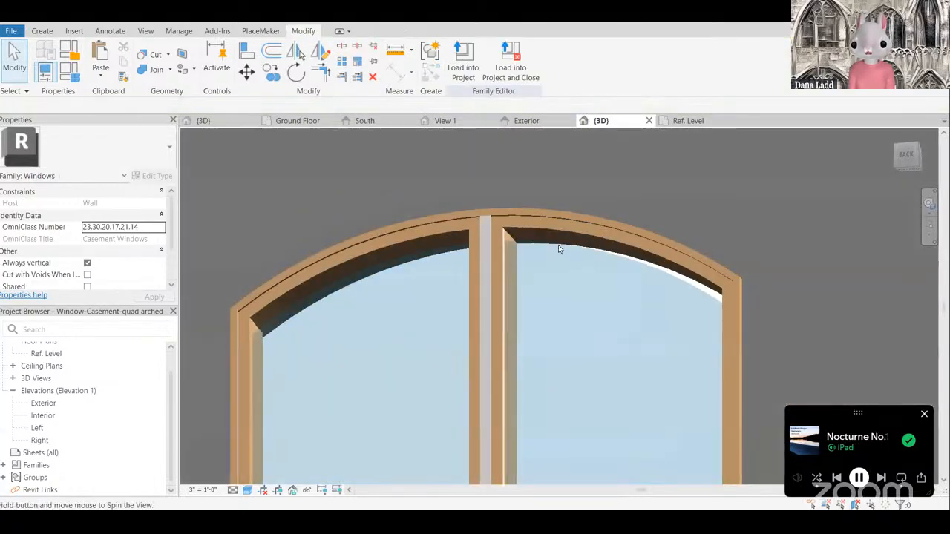
{"action": "left_click", "coordinate": [558, 245]}
{"action": "scroll", "coordinate": [532, 276], "scroll_direction": "down", "scroll_amount": 2}
{"action": "middle_click_drag", "start_coordinate": [531, 276], "coordinate": [572, 394], "text": "shift"}
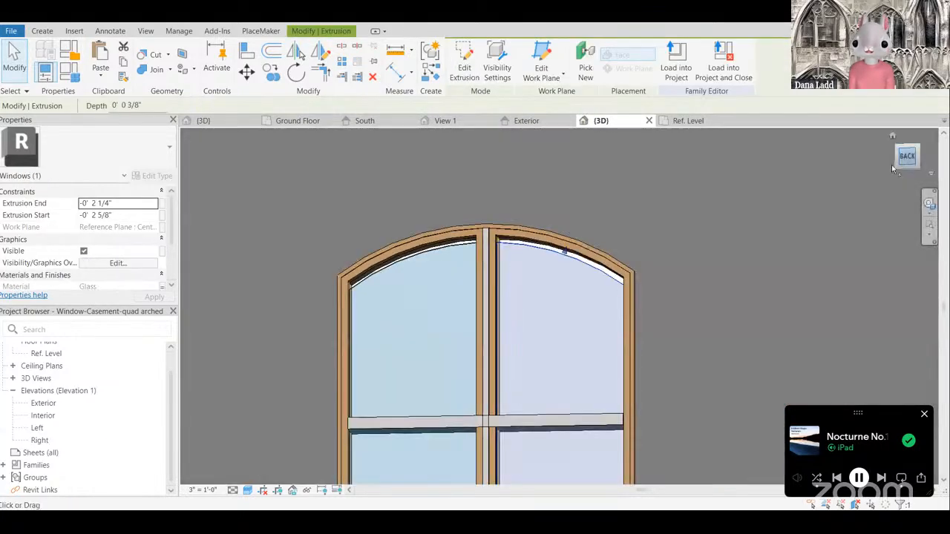
{"action": "left_click", "coordinate": [893, 169]}
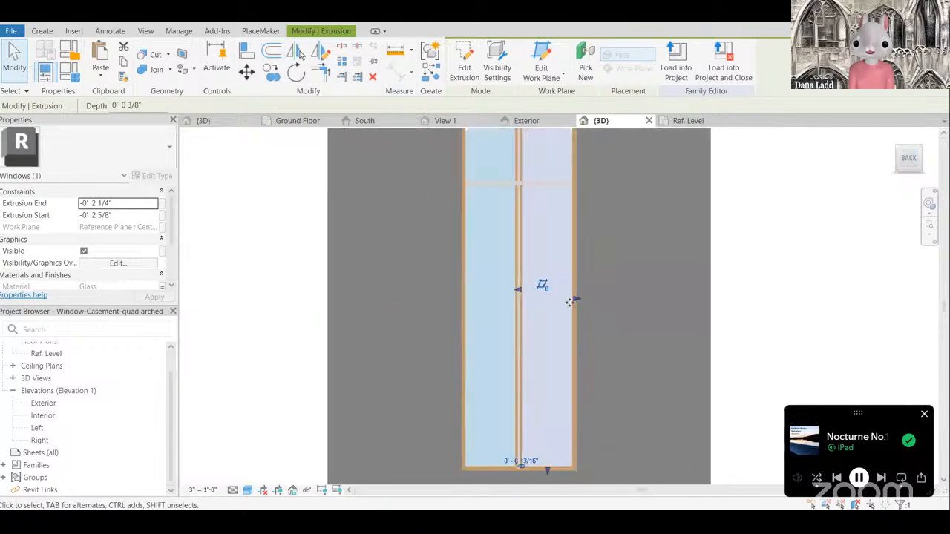
{"action": "scroll", "coordinate": [569, 302], "scroll_direction": "up", "scroll_amount": 4}
{"action": "scroll", "coordinate": [582, 247], "scroll_direction": "down", "scroll_amount": 4}
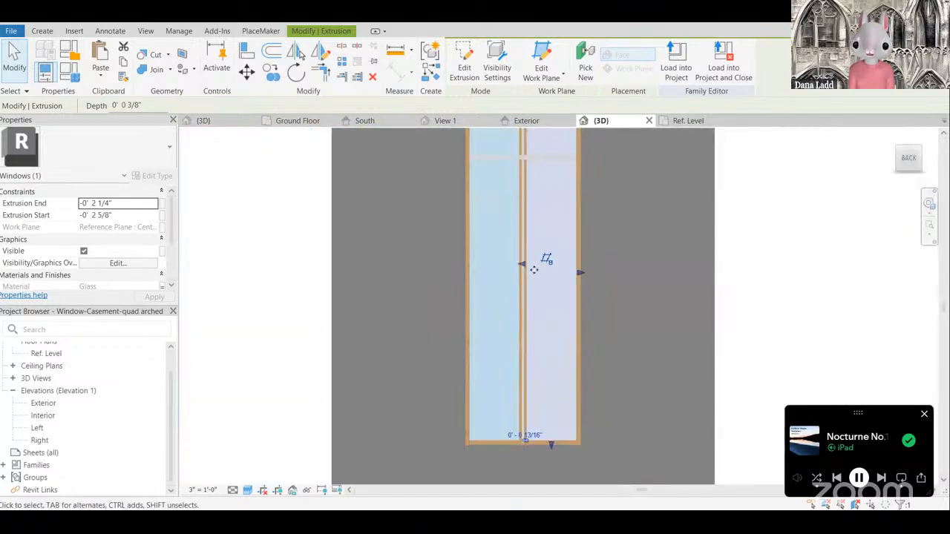
{"action": "scroll", "coordinate": [541, 282], "scroll_direction": "up", "scroll_amount": 5}
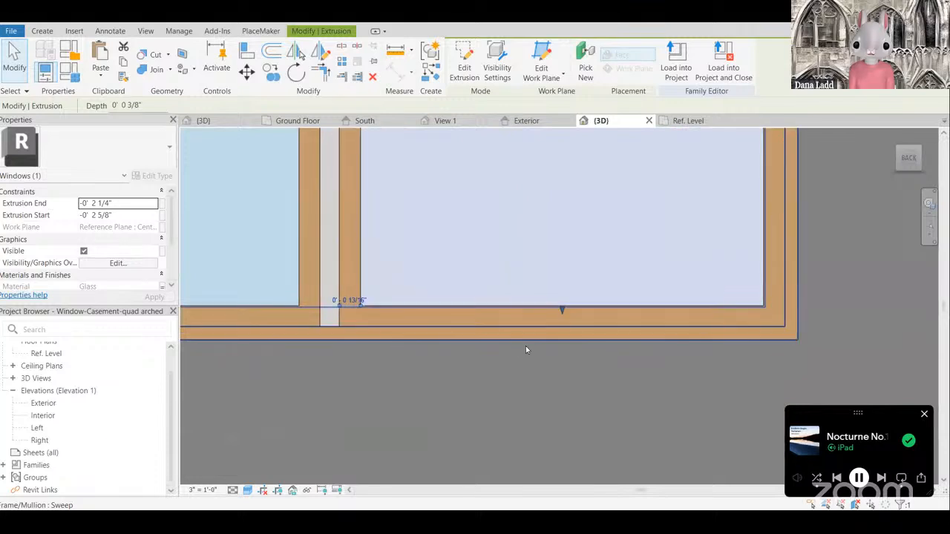
{"action": "scroll", "coordinate": [525, 350], "scroll_direction": "down", "scroll_amount": 5}
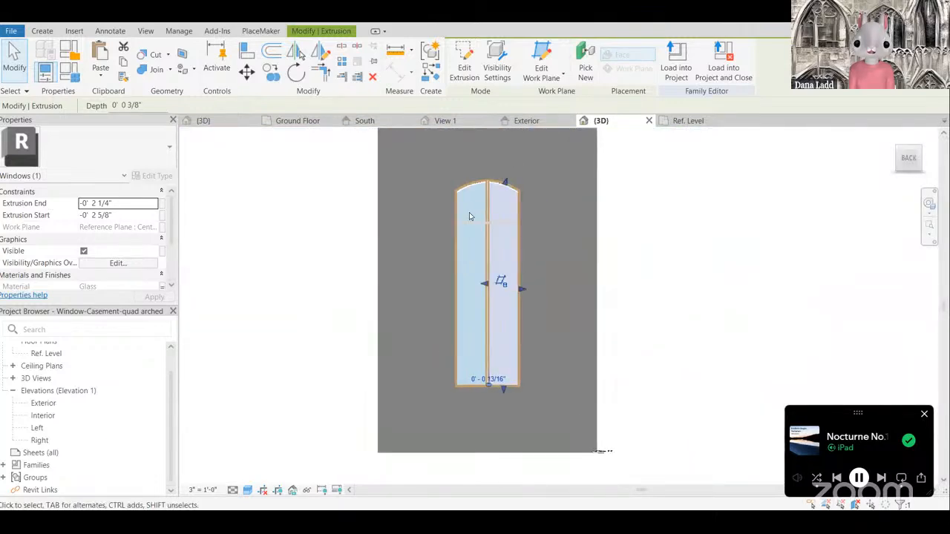
{"action": "scroll", "coordinate": [489, 204], "scroll_direction": "up", "scroll_amount": 4}
{"action": "scroll", "coordinate": [541, 212], "scroll_direction": "down", "scroll_amount": 1}
{"action": "scroll", "coordinate": [549, 215], "scroll_direction": "up", "scroll_amount": 2}
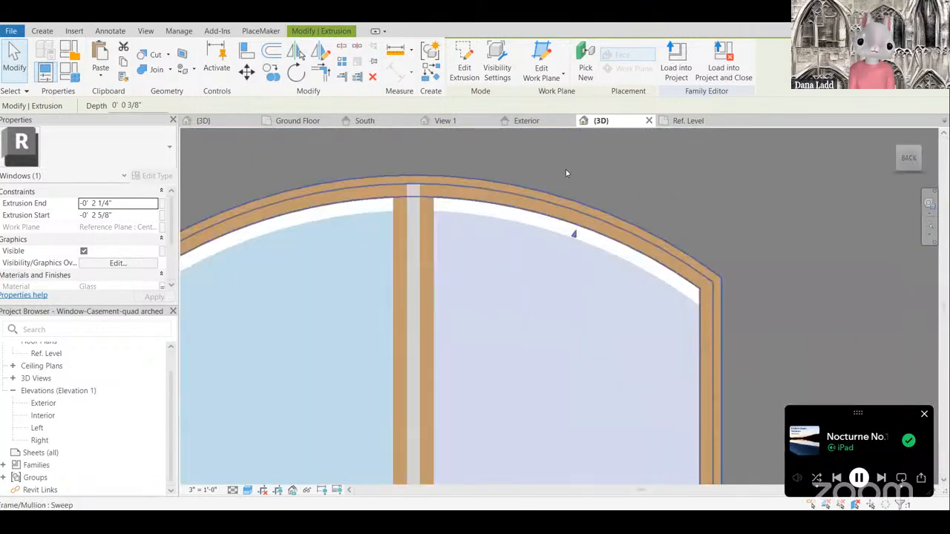
Step: Edit the right glass extrusion, aligning and locking its arched sketch edge to the sash's inner arched edge, and finish the sketch
{"action": "left_click", "coordinate": [465, 63]}
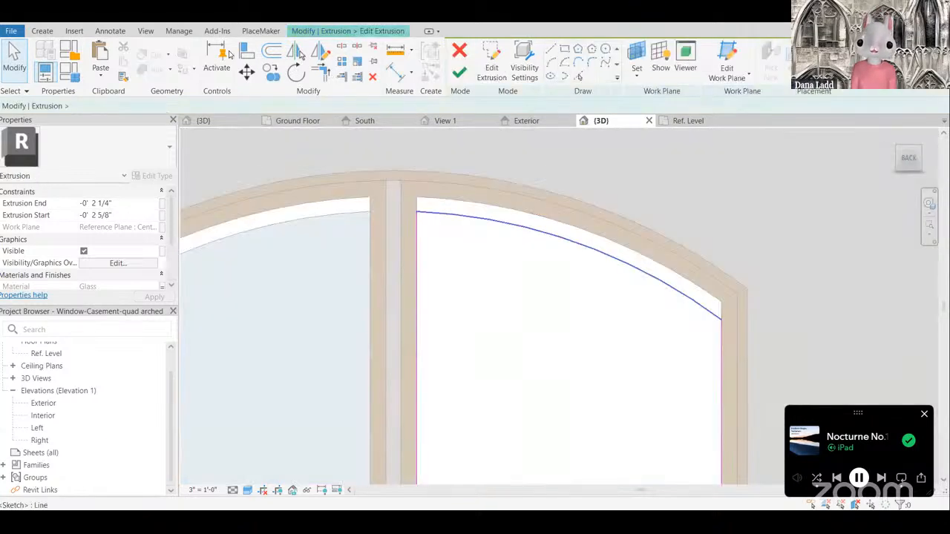
{"action": "left_click", "coordinate": [247, 49]}
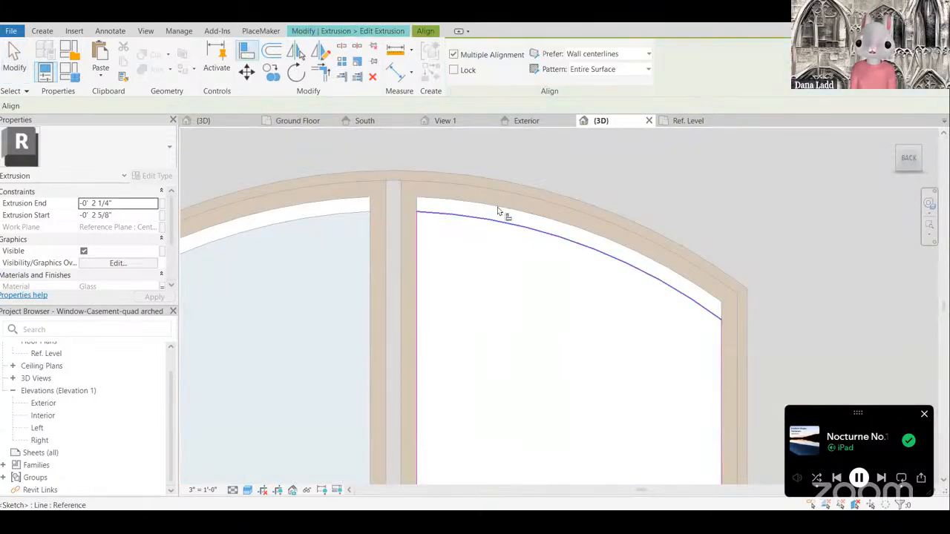
{"action": "left_click", "coordinate": [530, 230]}
{"action": "left_click", "coordinate": [566, 209]}
{"action": "scroll", "coordinate": [494, 284], "scroll_direction": "down", "scroll_amount": 3}
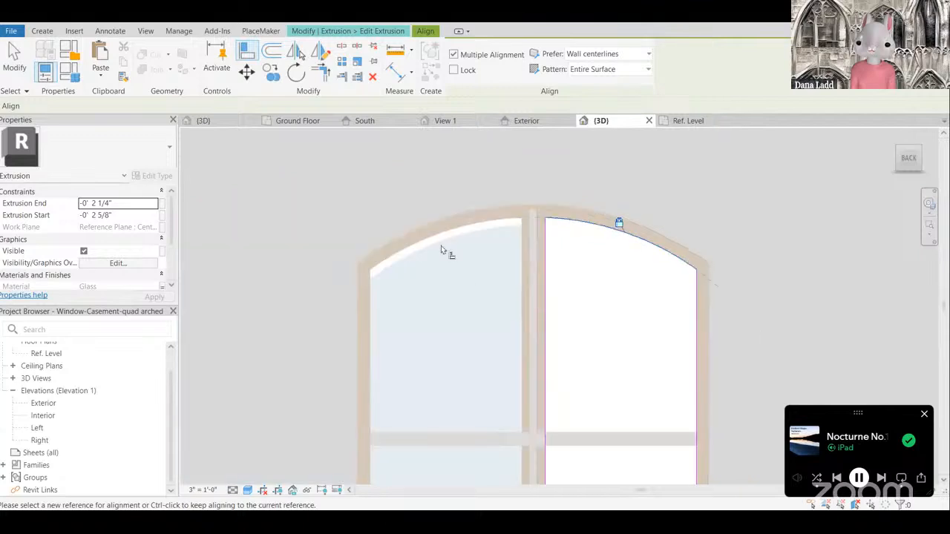
{"action": "scroll", "coordinate": [443, 250], "scroll_direction": "up", "scroll_amount": 3}
{"action": "key", "text": "Escape"}
{"action": "key", "text": "Escape"}
{"action": "left_click", "coordinate": [458, 70]}
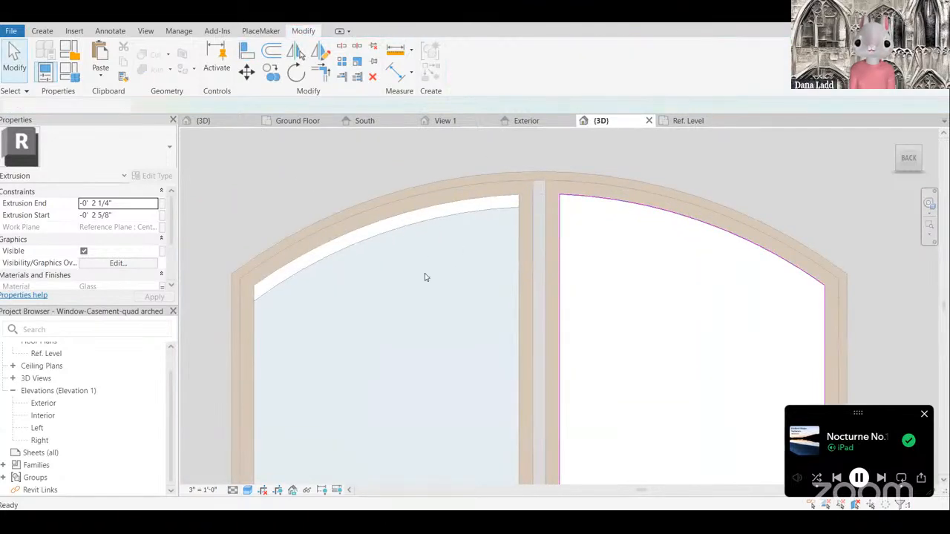
Step: Align and lock the left glass extrusion's arched sketch edge to its sash's inner arch and finish the sketch
{"action": "left_click", "coordinate": [419, 219]}
{"action": "left_click", "coordinate": [421, 221]}
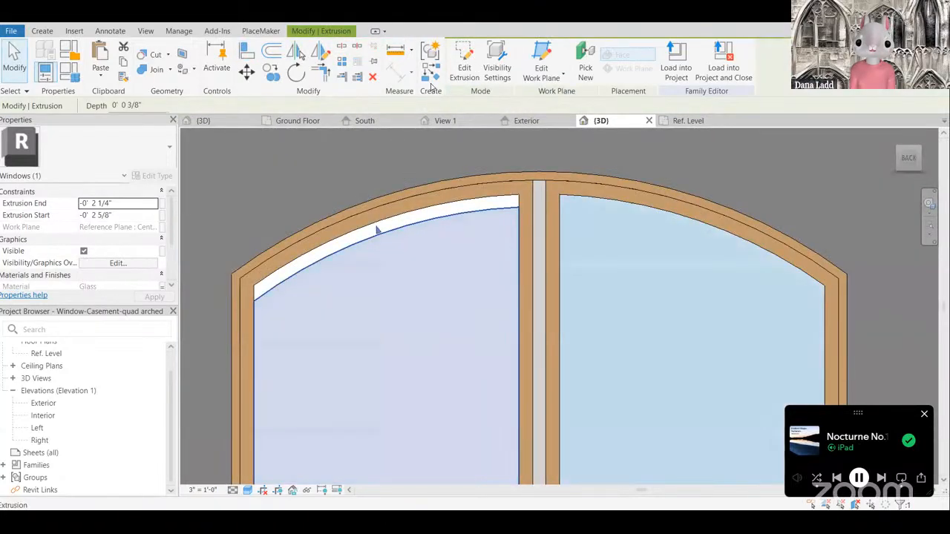
{"action": "left_click", "coordinate": [462, 59]}
{"action": "key", "text": "a"}
{"action": "key", "text": "l"}
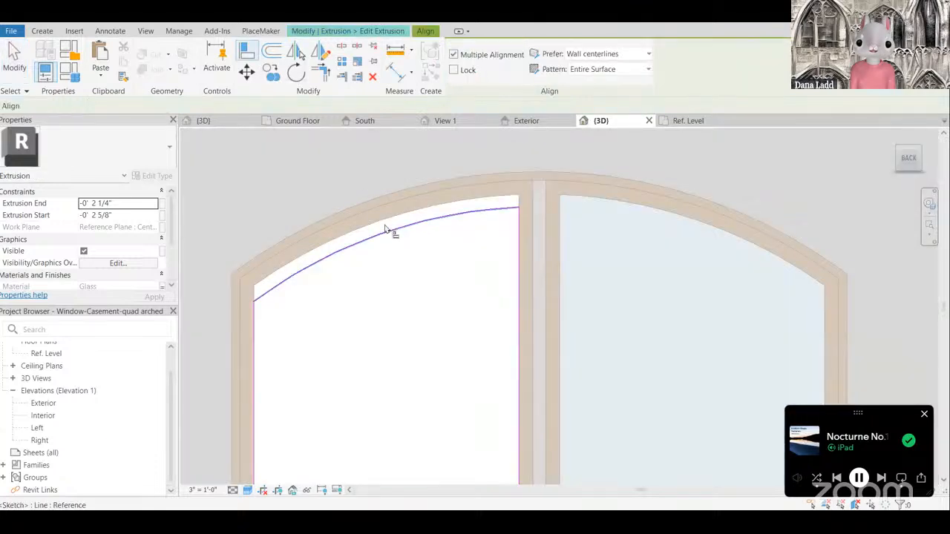
{"action": "left_click", "coordinate": [385, 223]}
{"action": "left_click", "coordinate": [385, 231]}
{"action": "left_click", "coordinate": [360, 211]}
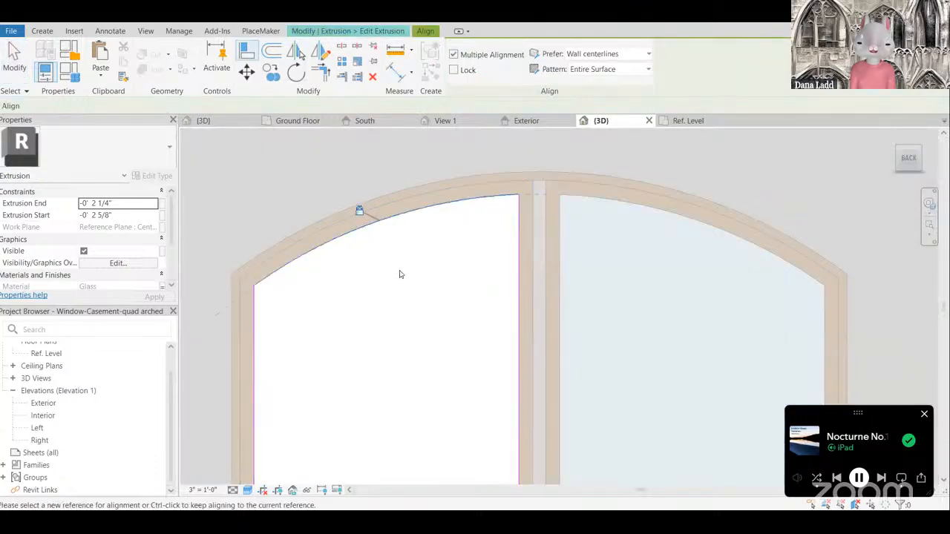
{"action": "key", "text": "Escape"}
{"action": "key", "text": "Escape"}
{"action": "scroll", "coordinate": [393, 247], "scroll_direction": "down", "scroll_amount": 3}
{"action": "left_click", "coordinate": [458, 74]}
Step: Check the fit of both glass panes within the arched window in 3D, including from the front side
{"action": "scroll", "coordinate": [408, 251], "scroll_direction": "down", "scroll_amount": 3}
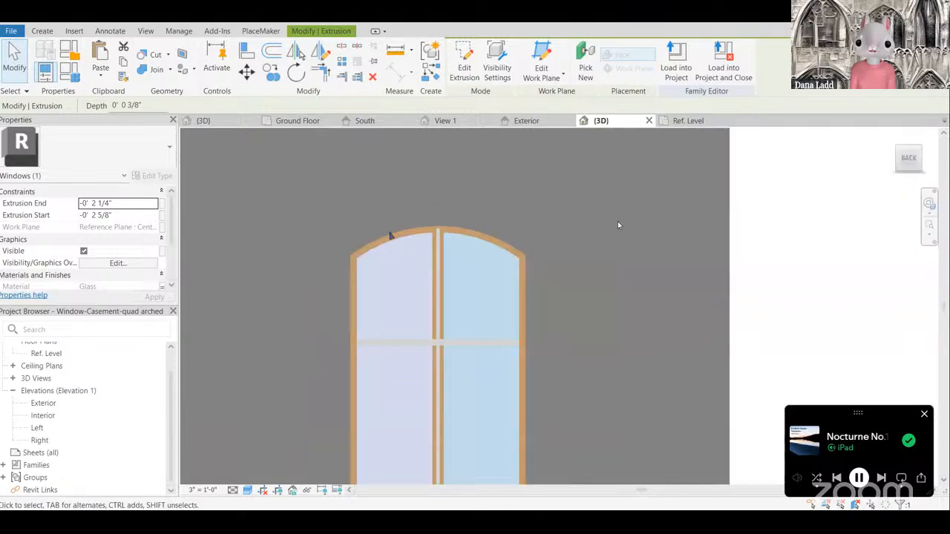
{"action": "left_click", "coordinate": [619, 225]}
{"action": "scroll", "coordinate": [438, 265], "scroll_direction": "up", "scroll_amount": 3}
{"action": "scroll", "coordinate": [513, 233], "scroll_direction": "down", "scroll_amount": 3}
{"action": "middle_click_drag", "start_coordinate": [586, 333], "coordinate": [628, 248], "text": "shift"}
{"action": "scroll", "coordinate": [597, 223], "scroll_direction": "up", "scroll_amount": 2}
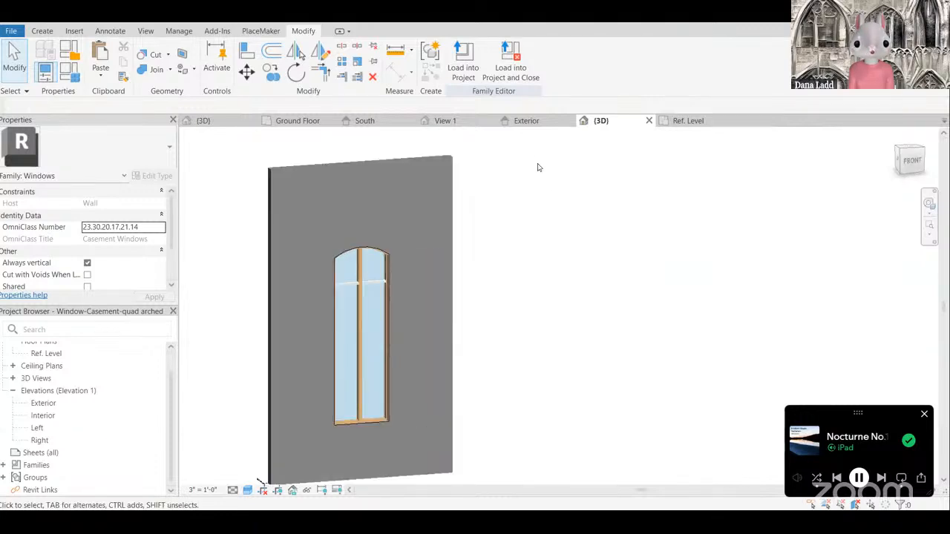
Step: In the Exterior elevation, set the 34" x 36" type's Height to 7' 6" in Family Types and apply it
{"action": "left_click", "coordinate": [526, 120]}
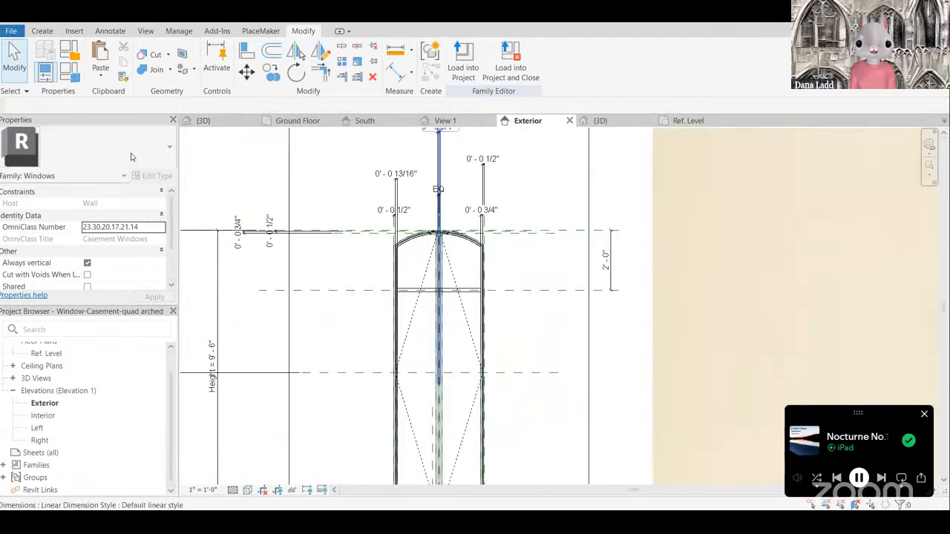
{"action": "scroll", "coordinate": [440, 222], "scroll_direction": "down", "scroll_amount": 2}
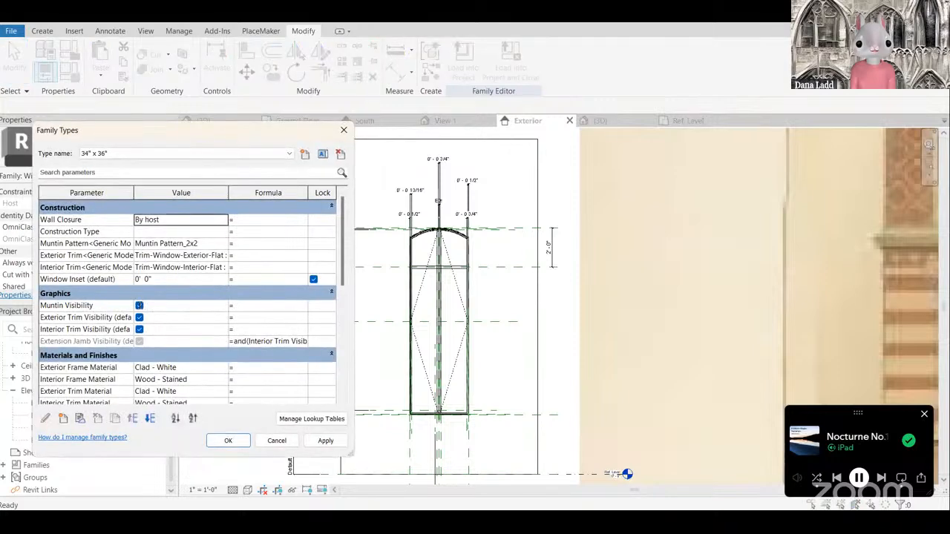
{"action": "scroll", "coordinate": [139, 305], "scroll_direction": "down", "scroll_amount": 4}
{"action": "double_click", "coordinate": [137, 304]}
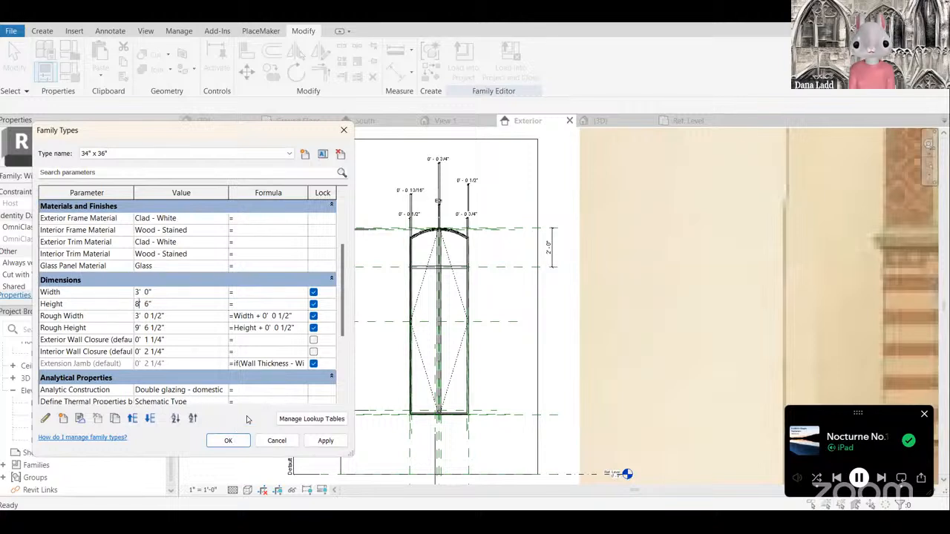
{"action": "type", "text": "7"}
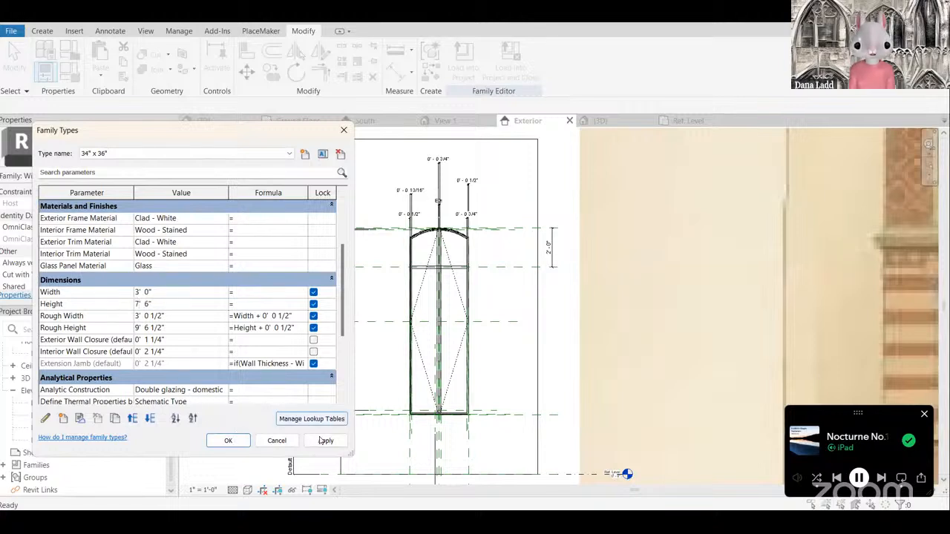
{"action": "left_click", "coordinate": [323, 440]}
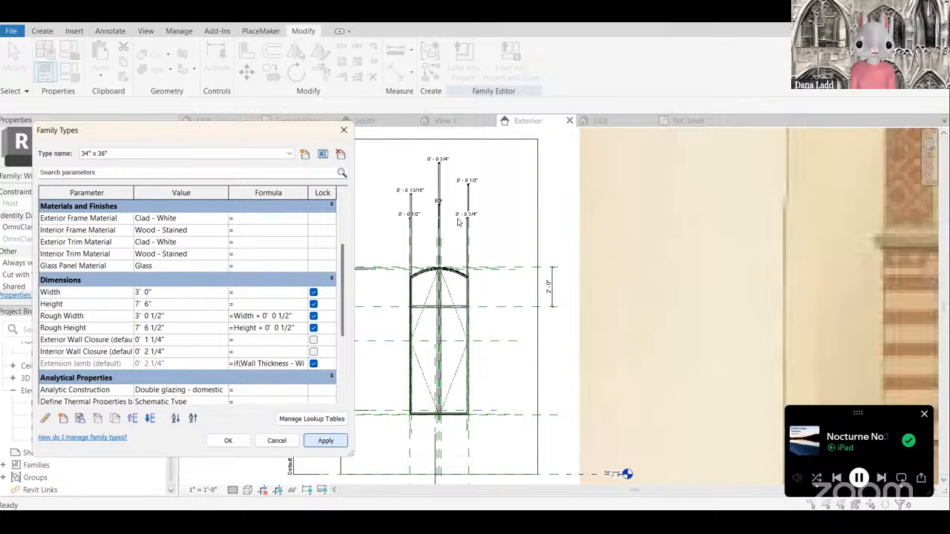
{"action": "key", "text": "Escape"}
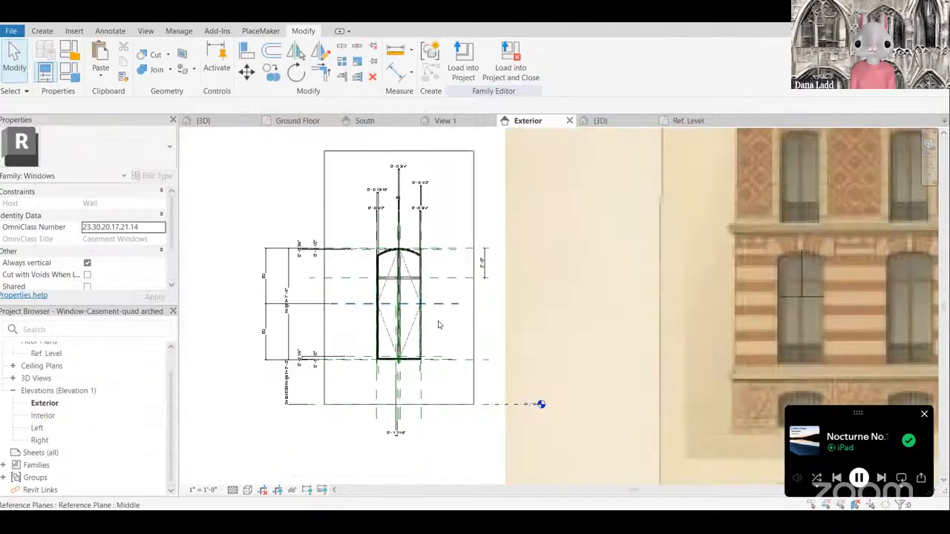
Step: Compare the arched window's proportions with the windows in the facade image and save the family
{"action": "scroll", "coordinate": [706, 331], "scroll_direction": "down", "scroll_amount": 1}
{"action": "middle_click_drag", "start_coordinate": [707, 331], "coordinate": [627, 337]}
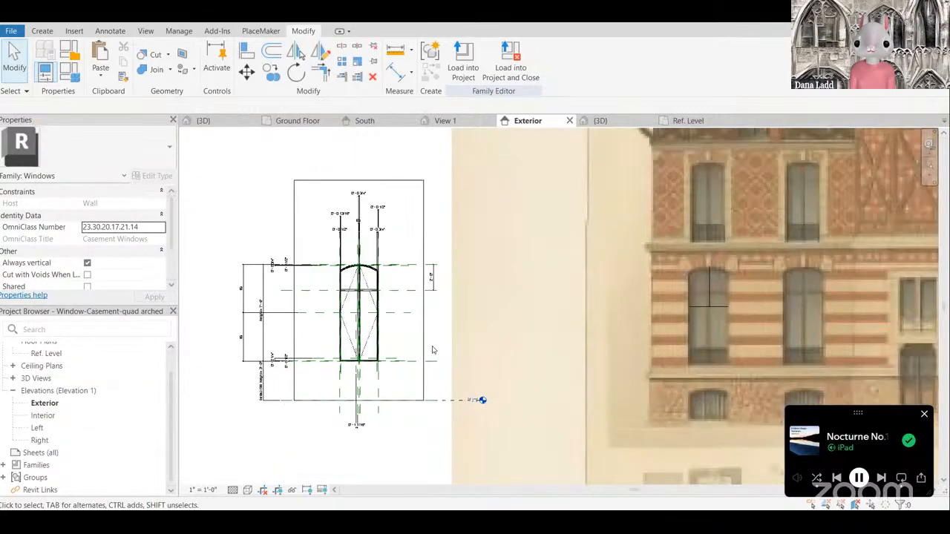
{"action": "middle_click_drag", "start_coordinate": [411, 333], "coordinate": [354, 332]}
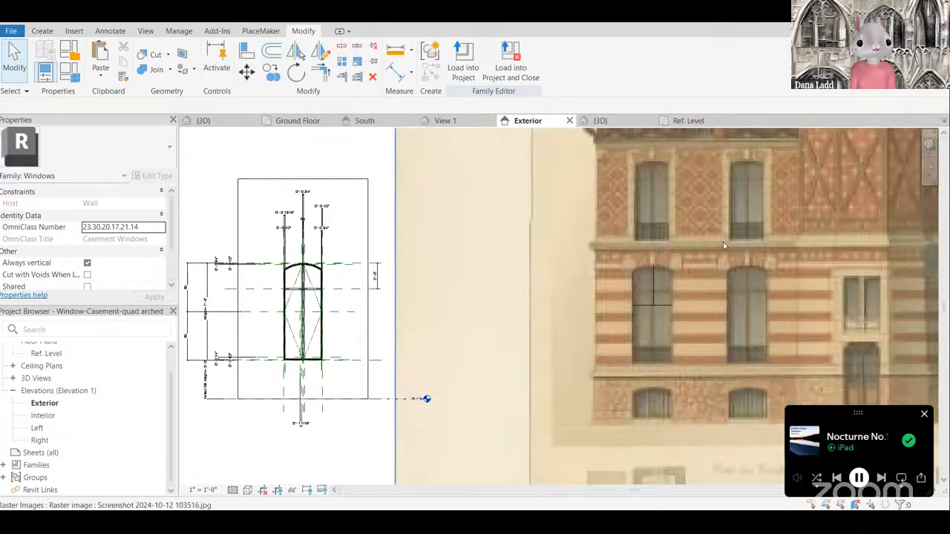
{"action": "scroll", "coordinate": [211, 338], "scroll_direction": "up", "scroll_amount": 6}
{"action": "scroll", "coordinate": [512, 256], "scroll_direction": "down", "scroll_amount": 3}
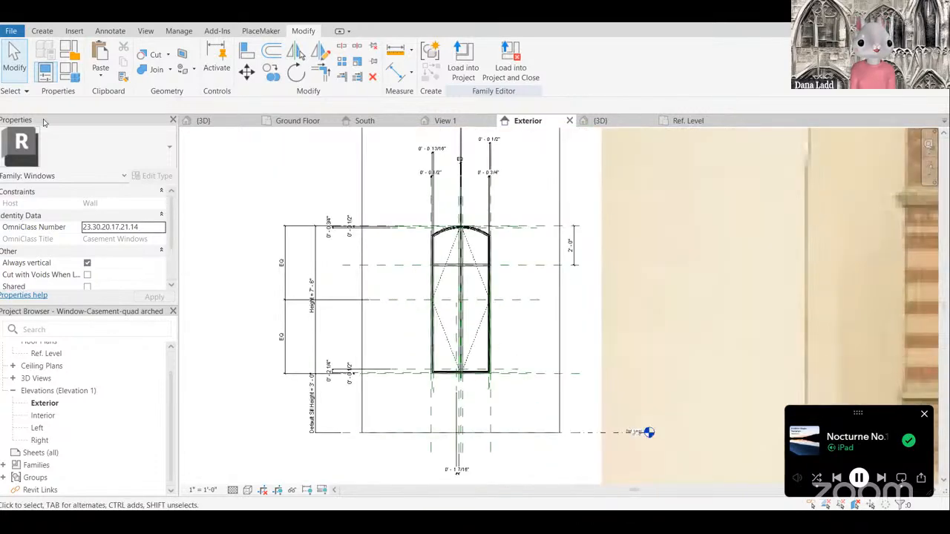
{"action": "left_click", "coordinate": [11, 31]}
{"action": "left_click", "coordinate": [55, 161]}
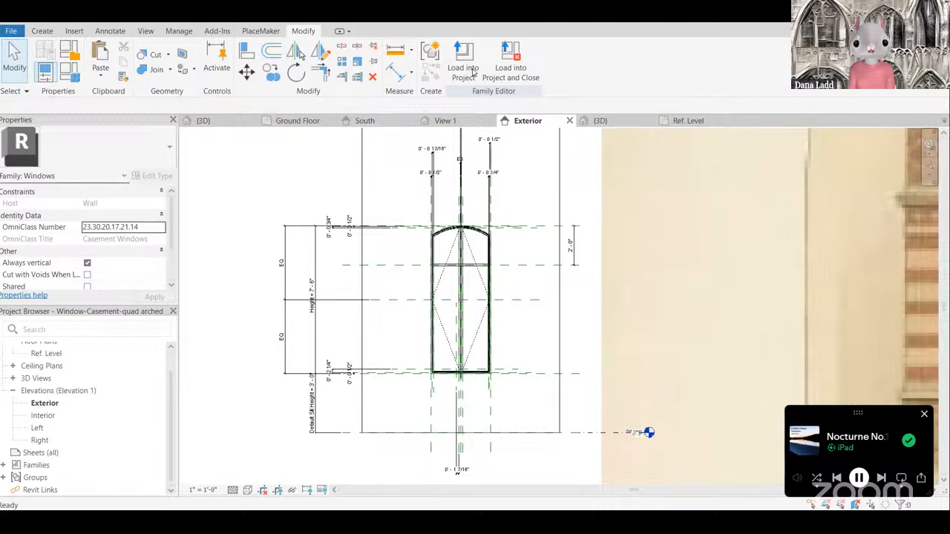
Step: Load the arched window family into the project, skipping the project save, and place the 34" x 36" type in the ground-floor wall
{"action": "left_click", "coordinate": [470, 80]}
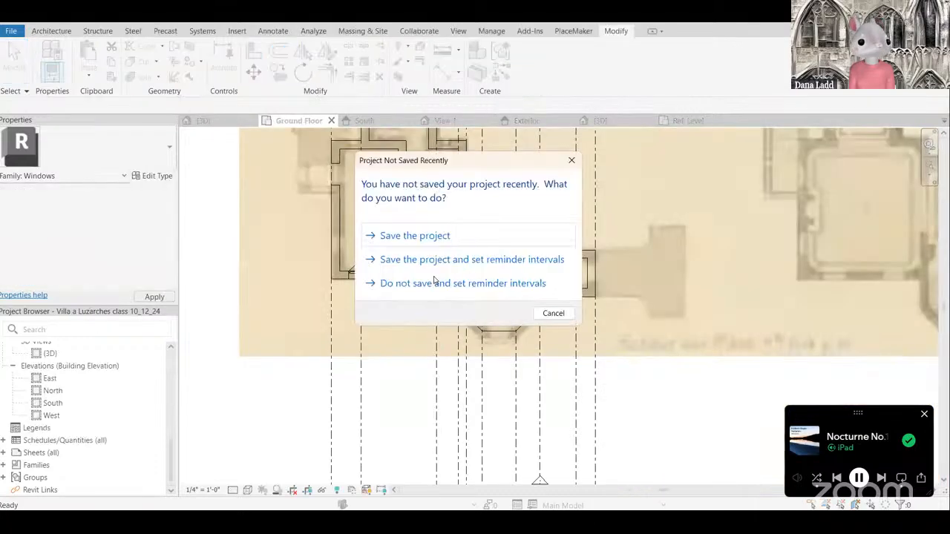
{"action": "left_click", "coordinate": [435, 282]}
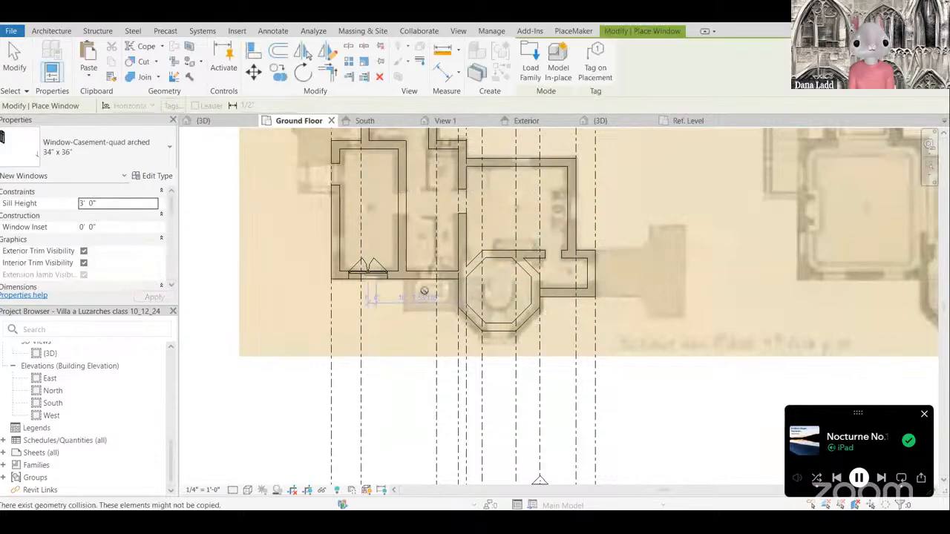
{"action": "scroll", "coordinate": [417, 298], "scroll_direction": "up", "scroll_amount": 5}
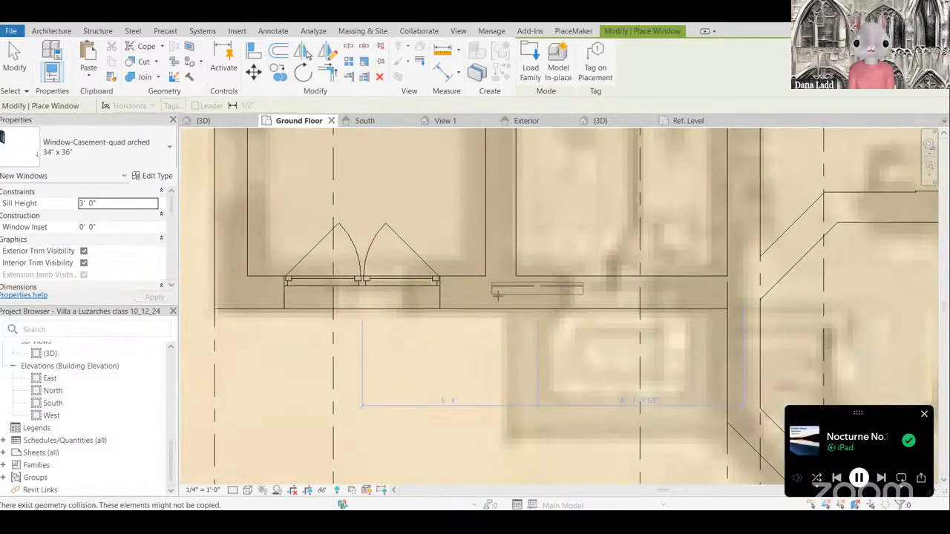
{"action": "left_click", "coordinate": [582, 292]}
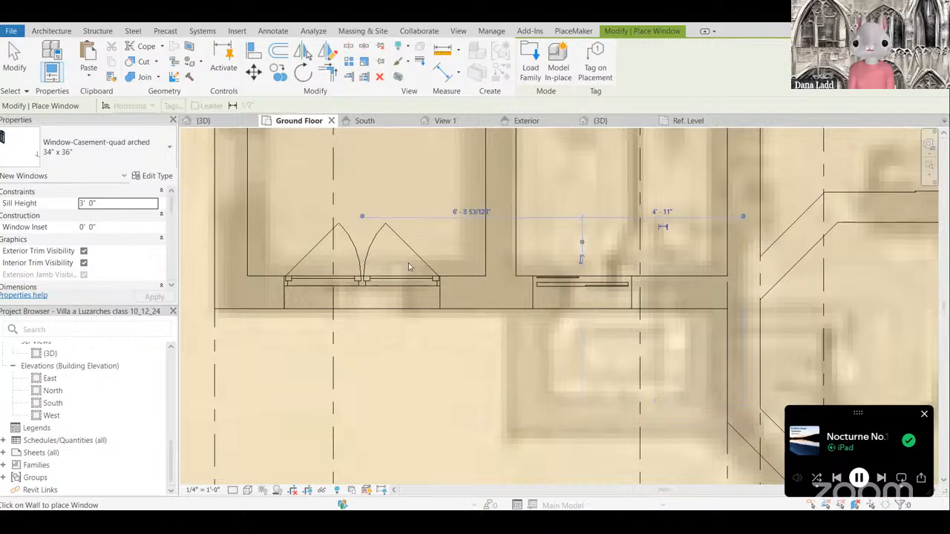
{"action": "middle_click_drag", "start_coordinate": [671, 296], "coordinate": [666, 301]}
{"action": "key", "text": "Escape"}
Step: Delete the 57" x 72" double casement window beside the newly placed arched window
{"action": "scroll", "coordinate": [667, 302], "scroll_direction": "up", "scroll_amount": 3}
{"action": "middle_click_drag", "start_coordinate": [576, 286], "coordinate": [557, 286]}
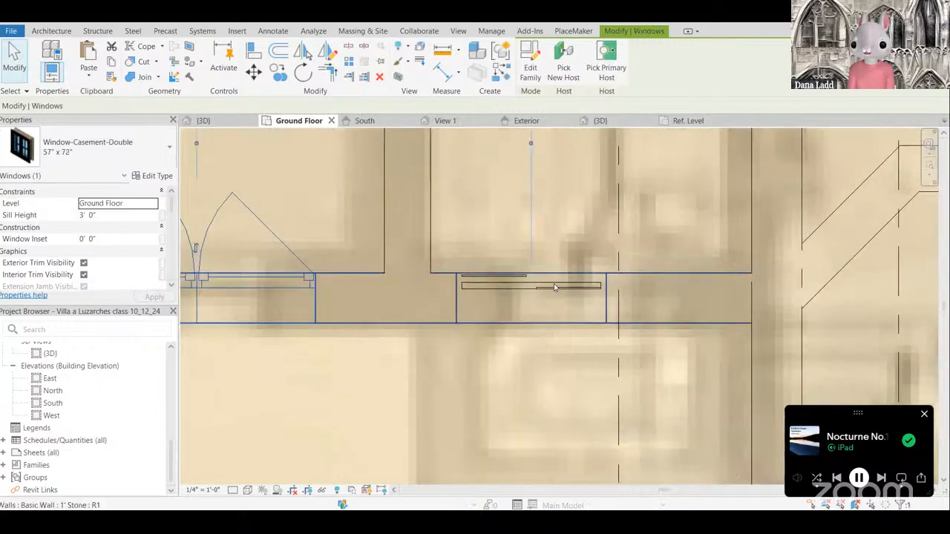
{"action": "key", "text": "Escape"}
{"action": "scroll", "coordinate": [562, 286], "scroll_direction": "up", "scroll_amount": 4}
Step: Open the placed arched window's family in its Ref. Level plan and set the view to a shaded visual style
{"action": "left_click", "coordinate": [593, 286]}
{"action": "scroll", "coordinate": [593, 291], "scroll_direction": "down", "scroll_amount": 5}
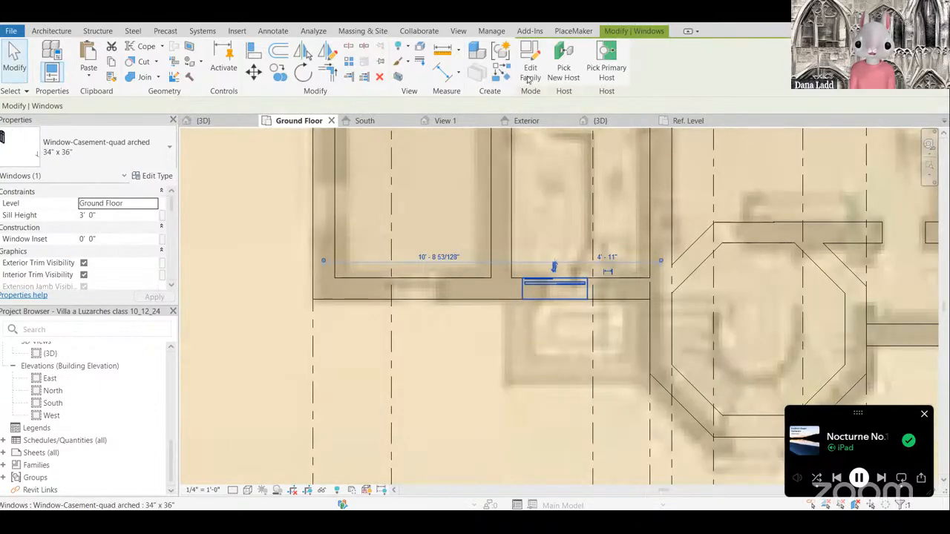
{"action": "scroll", "coordinate": [593, 291], "scroll_direction": "up", "scroll_amount": 4}
{"action": "double_click", "coordinate": [457, 331]}
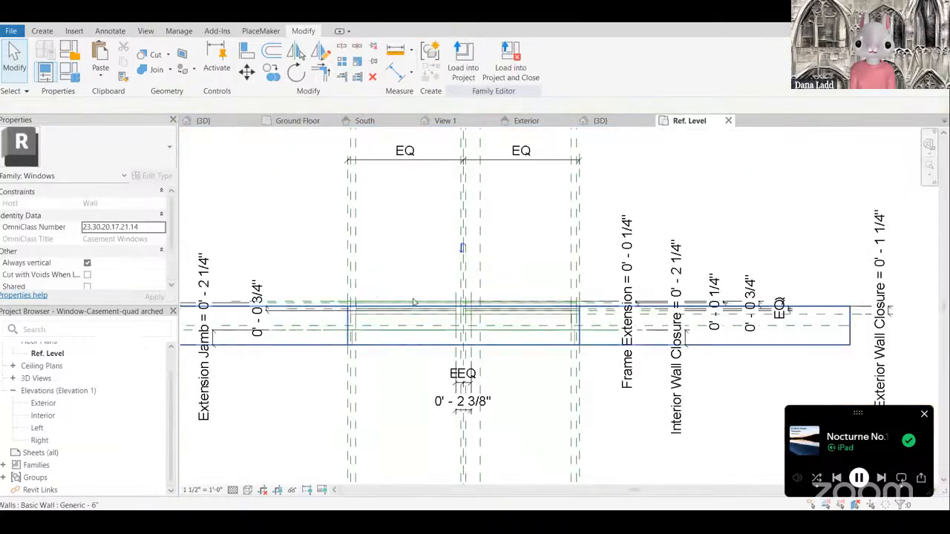
{"action": "scroll", "coordinate": [531, 327], "scroll_direction": "up", "scroll_amount": 2}
{"action": "scroll", "coordinate": [260, 443], "scroll_direction": "up", "scroll_amount": 2}
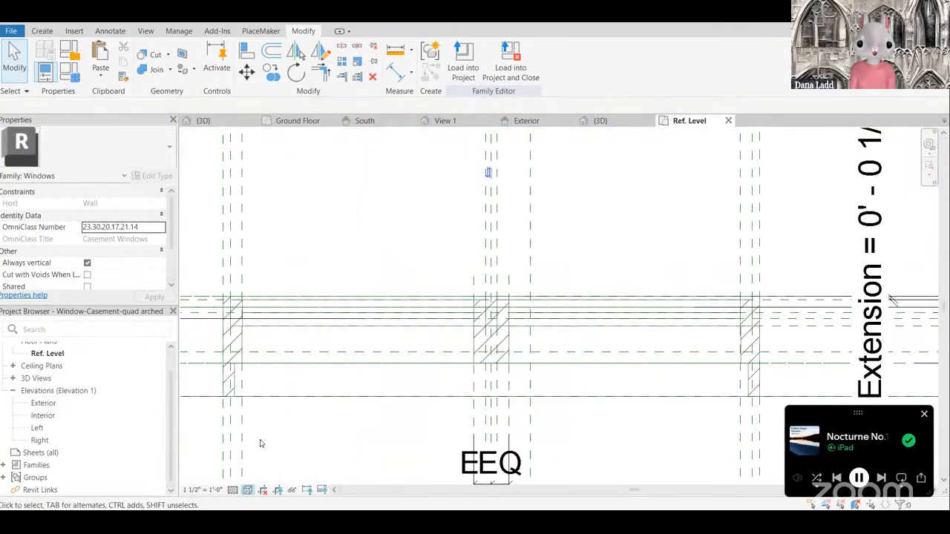
{"action": "left_click", "coordinate": [247, 490]}
{"action": "left_click", "coordinate": [297, 439]}
{"action": "scroll", "coordinate": [446, 334], "scroll_direction": "down", "scroll_amount": 1}
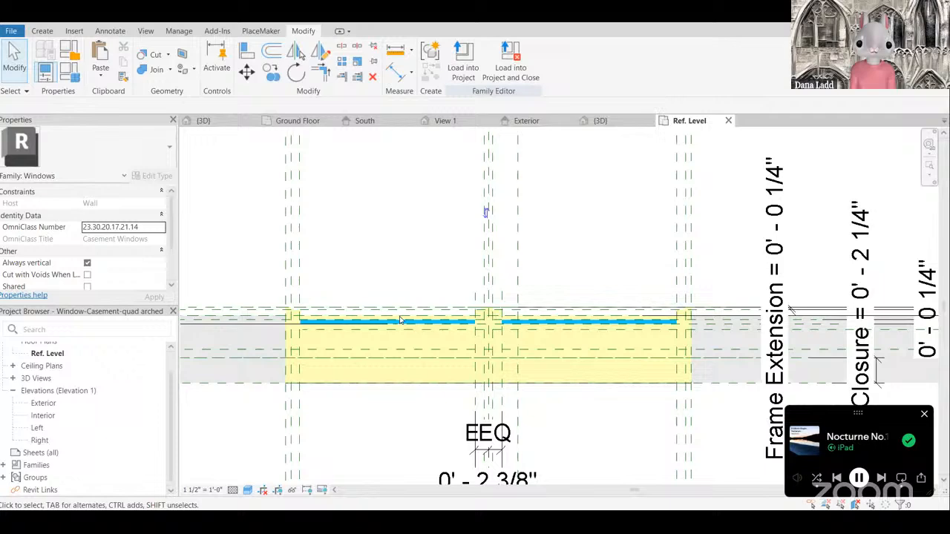
{"action": "scroll", "coordinate": [329, 335], "scroll_direction": "up", "scroll_amount": 3}
{"action": "left_click", "coordinate": [252, 54]}
{"action": "scroll", "coordinate": [346, 314], "scroll_direction": "down", "scroll_amount": 4}
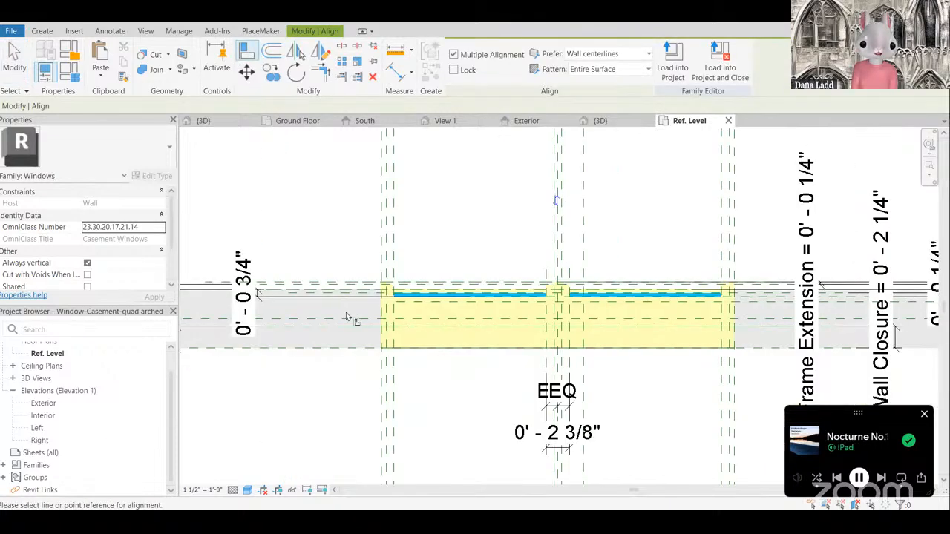
{"action": "scroll", "coordinate": [347, 317], "scroll_direction": "up", "scroll_amount": 2}
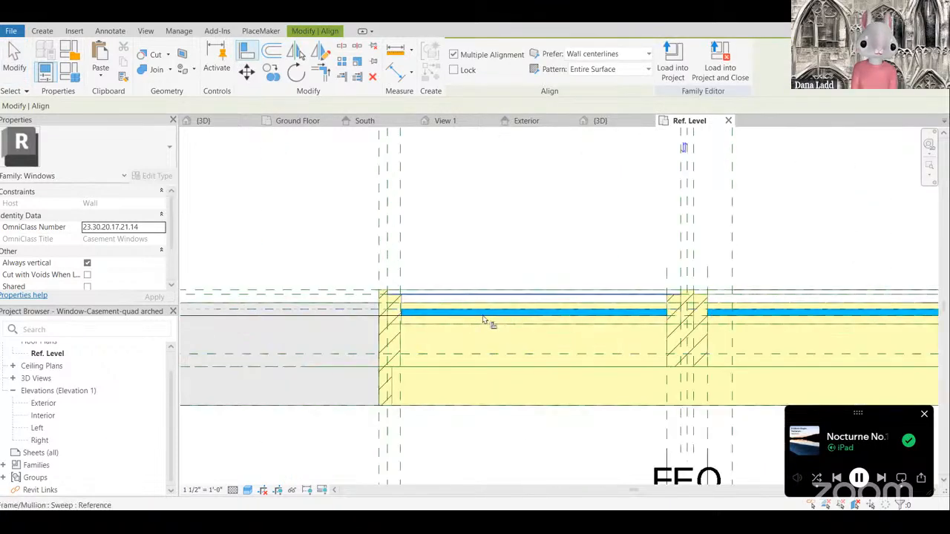
{"action": "scroll", "coordinate": [485, 322], "scroll_direction": "up", "scroll_amount": 2}
{"action": "key", "text": "Escape"}
Step: Align the left glass pane's edge with the horizontal reference plane running along the glass in the Ref. Level plan
{"action": "scroll", "coordinate": [272, 262], "scroll_direction": "down", "scroll_amount": 1}
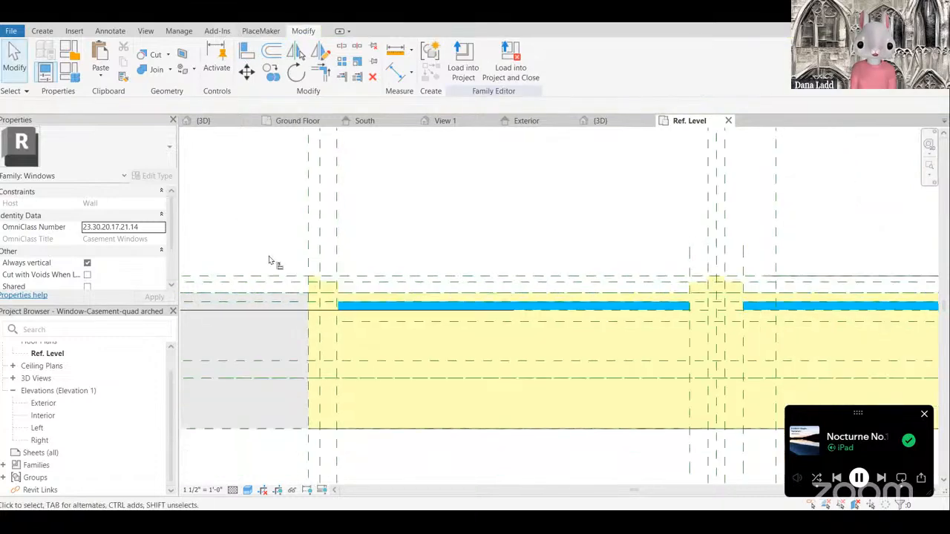
{"action": "key", "text": "a"}
{"action": "key", "text": "l"}
{"action": "scroll", "coordinate": [271, 311], "scroll_direction": "up", "scroll_amount": 2}
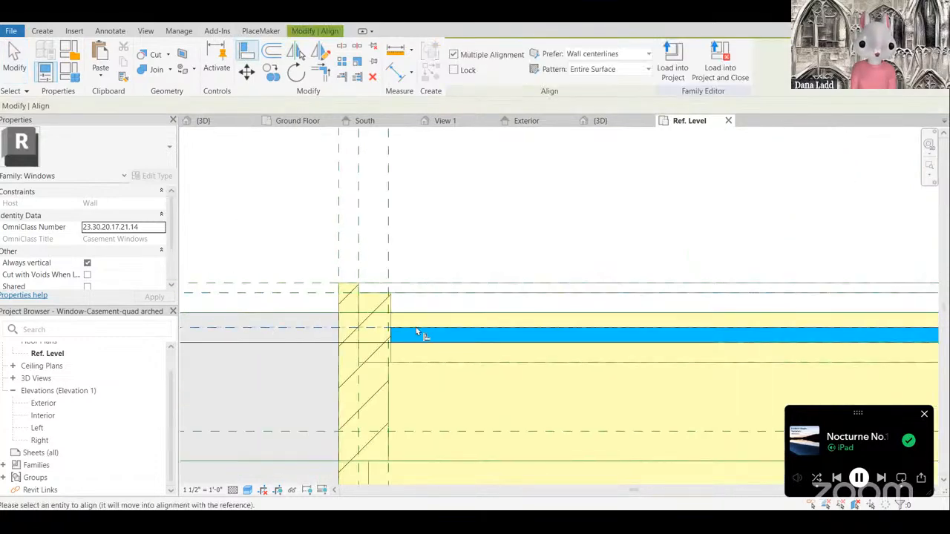
Step: Align the outer end of the glass with the inner reference plane of the right jamb and finish aligning
{"action": "scroll", "coordinate": [309, 311], "scroll_direction": "down", "scroll_amount": 3}
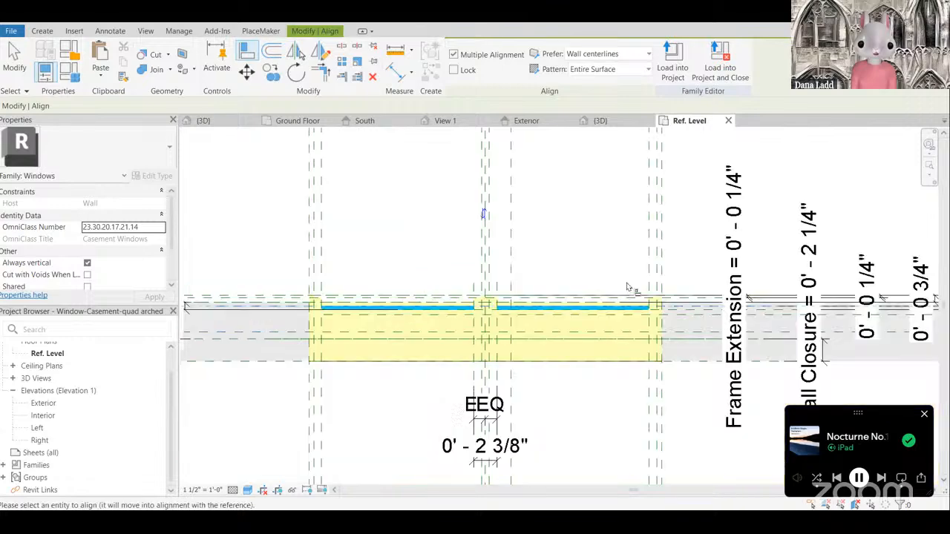
{"action": "scroll", "coordinate": [623, 301], "scroll_direction": "up", "scroll_amount": 2}
{"action": "scroll", "coordinate": [622, 301], "scroll_direction": "up", "scroll_amount": 2}
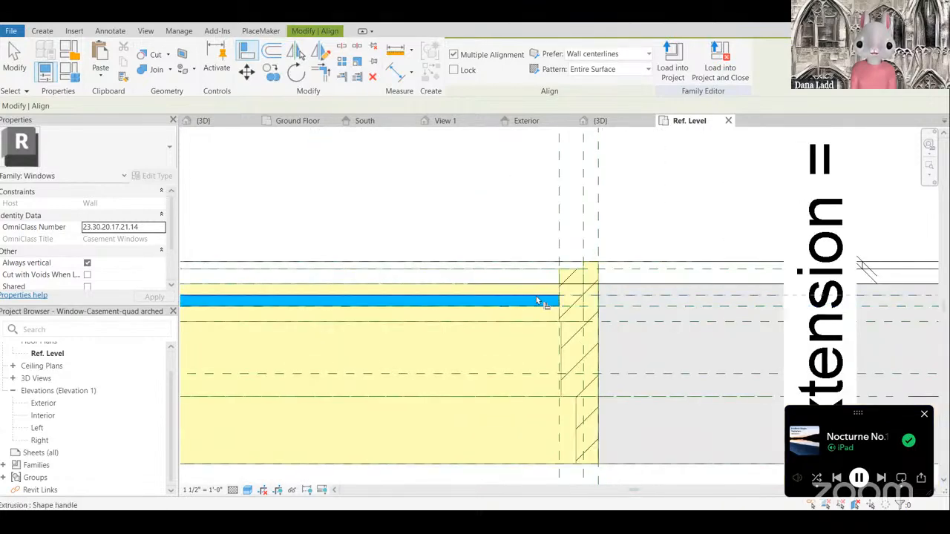
{"action": "scroll", "coordinate": [504, 271], "scroll_direction": "down", "scroll_amount": 5}
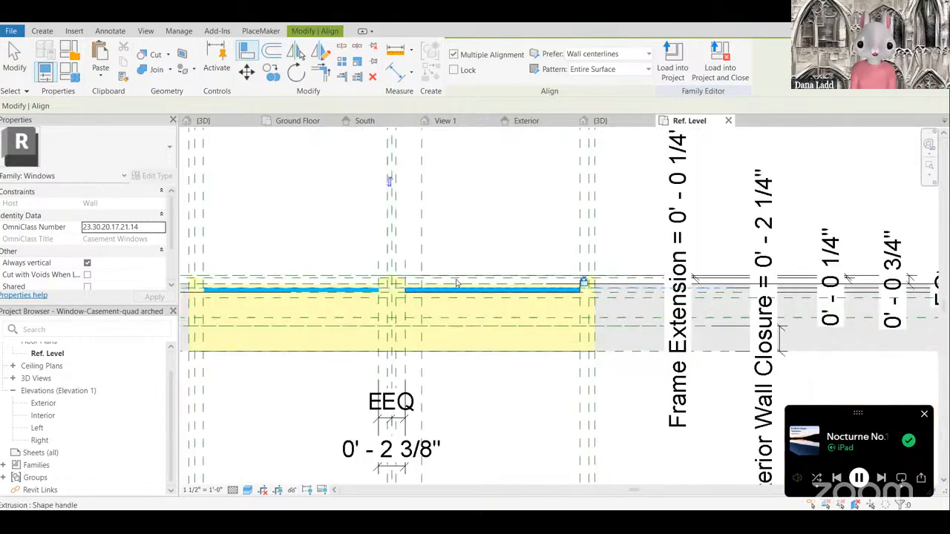
{"action": "key", "text": "Escape"}
{"action": "scroll", "coordinate": [480, 287], "scroll_direction": "up", "scroll_amount": 2}
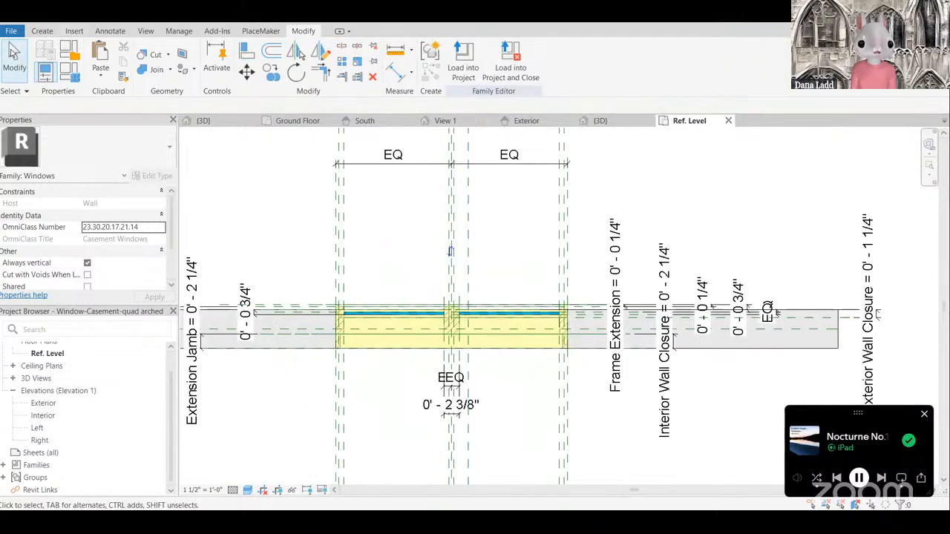
Step: Draw a horizontal symbolic line about 1' 5 1/2" long from the left jamb's reference plane to the centre of the mullion
{"action": "left_click", "coordinate": [42, 32]}
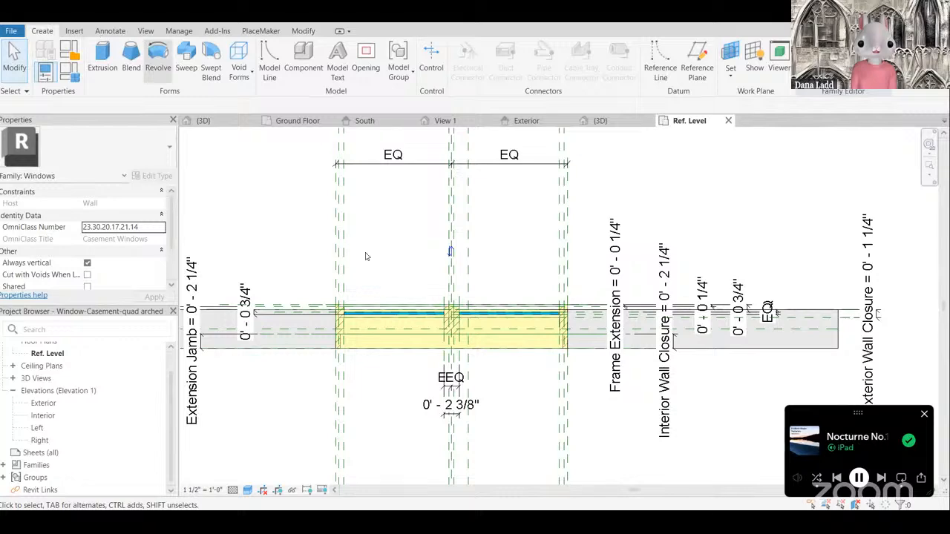
{"action": "scroll", "coordinate": [312, 258], "scroll_direction": "up", "scroll_amount": 1}
{"action": "left_click", "coordinate": [110, 31]}
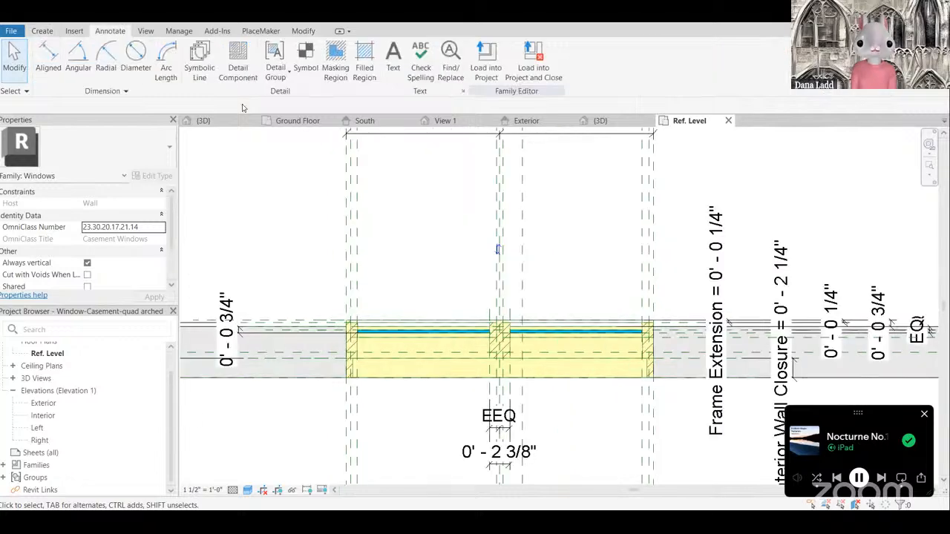
{"action": "left_click", "coordinate": [199, 61]}
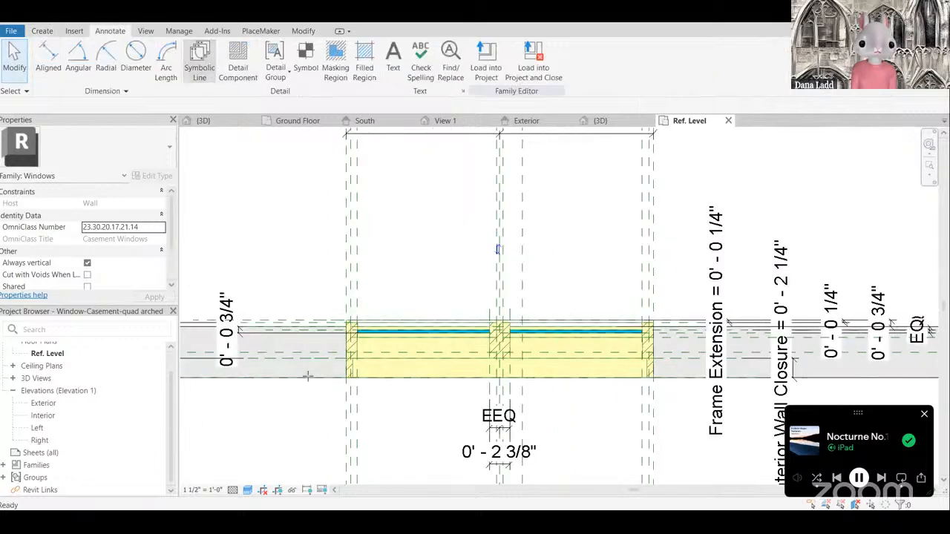
{"action": "scroll", "coordinate": [479, 311], "scroll_direction": "up", "scroll_amount": 1}
{"action": "scroll", "coordinate": [341, 272], "scroll_direction": "down", "scroll_amount": 1}
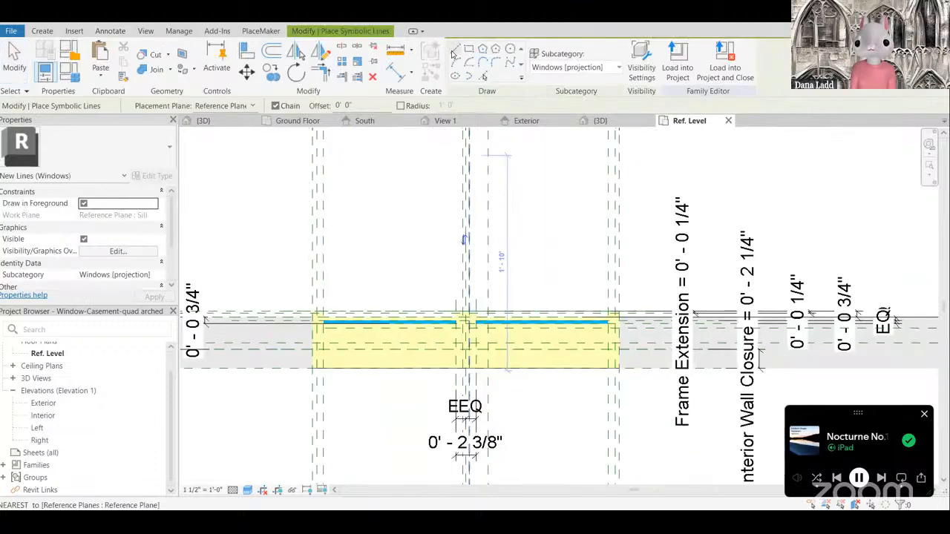
{"action": "scroll", "coordinate": [455, 244], "scroll_direction": "up", "scroll_amount": 1}
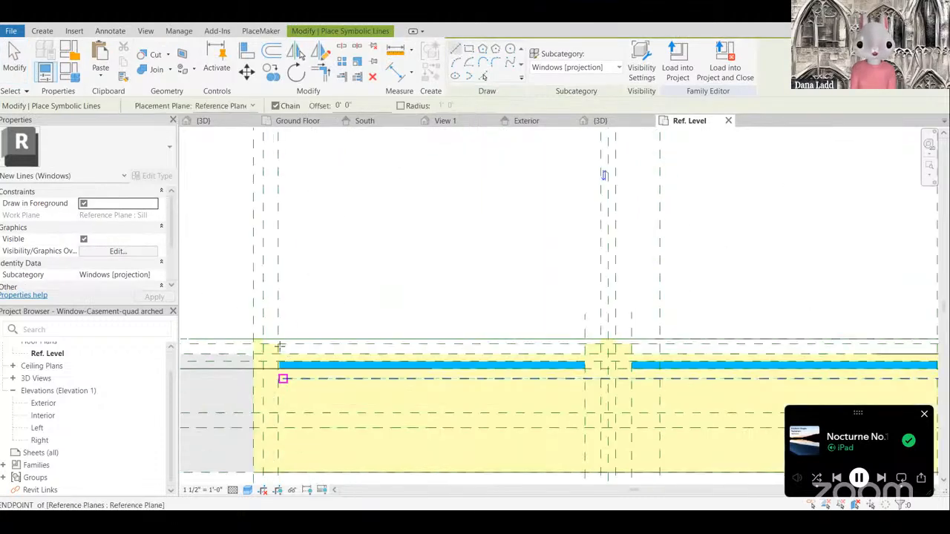
{"action": "scroll", "coordinate": [283, 364], "scroll_direction": "up", "scroll_amount": 1}
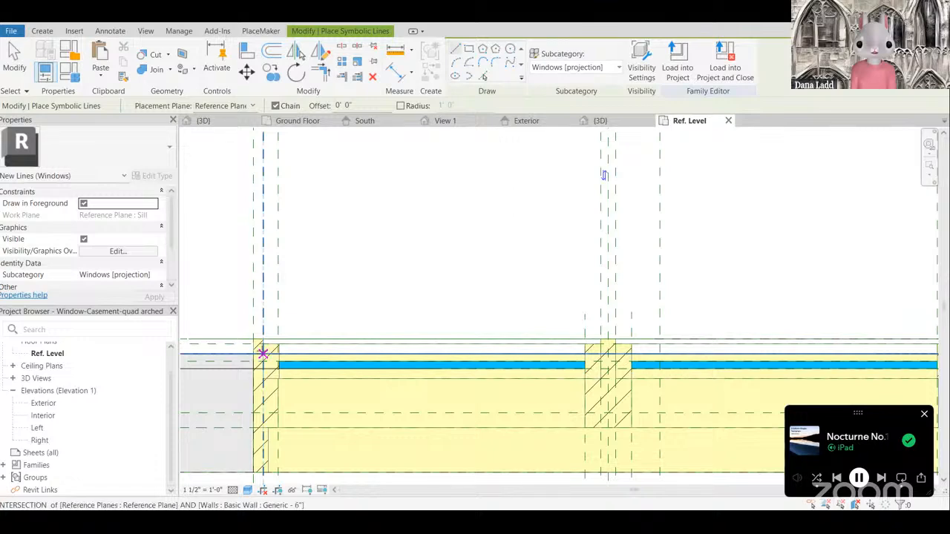
{"action": "left_click", "coordinate": [271, 345]}
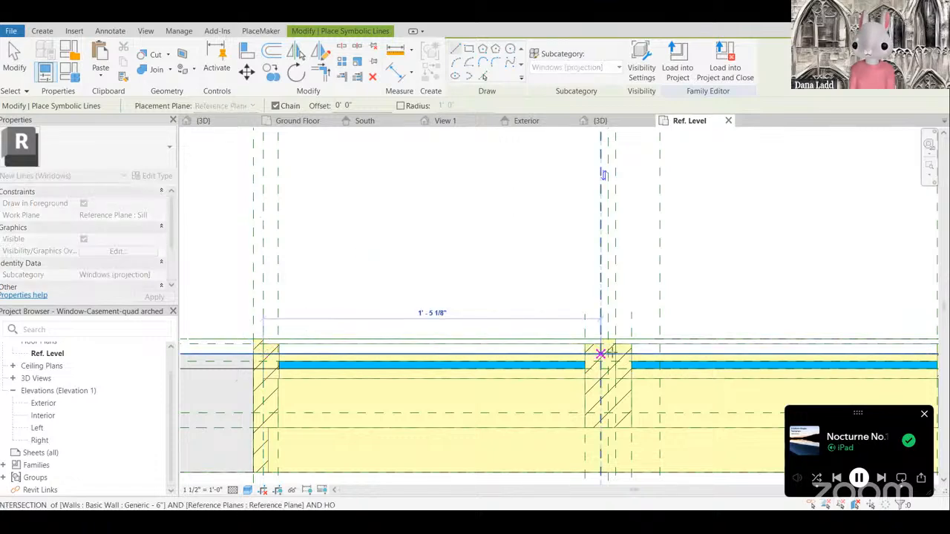
{"action": "scroll", "coordinate": [607, 349], "scroll_direction": "up", "scroll_amount": 2}
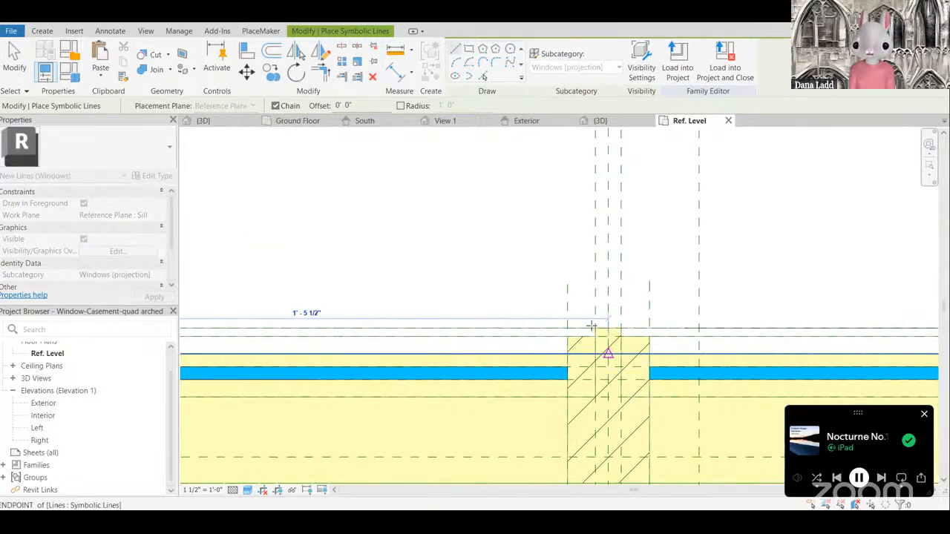
{"action": "left_click", "coordinate": [607, 353]}
{"action": "key", "text": "Escape"}
{"action": "key", "text": "Escape"}
{"action": "scroll", "coordinate": [591, 327], "scroll_direction": "down", "scroll_amount": 3}
Step: Rotate the symbolic line about 33 degrees outward around its end at the left jamb to show the open sash
{"action": "left_click", "coordinate": [579, 340]}
{"action": "scroll", "coordinate": [578, 297], "scroll_direction": "up", "scroll_amount": 1}
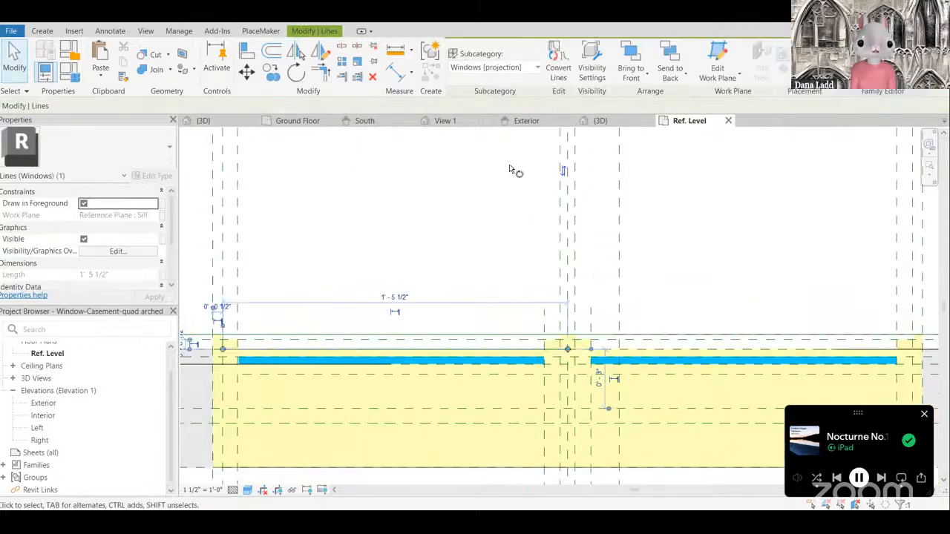
{"action": "scroll", "coordinate": [475, 167], "scroll_direction": "up", "scroll_amount": 1}
{"action": "scroll", "coordinate": [503, 167], "scroll_direction": "down", "scroll_amount": 2}
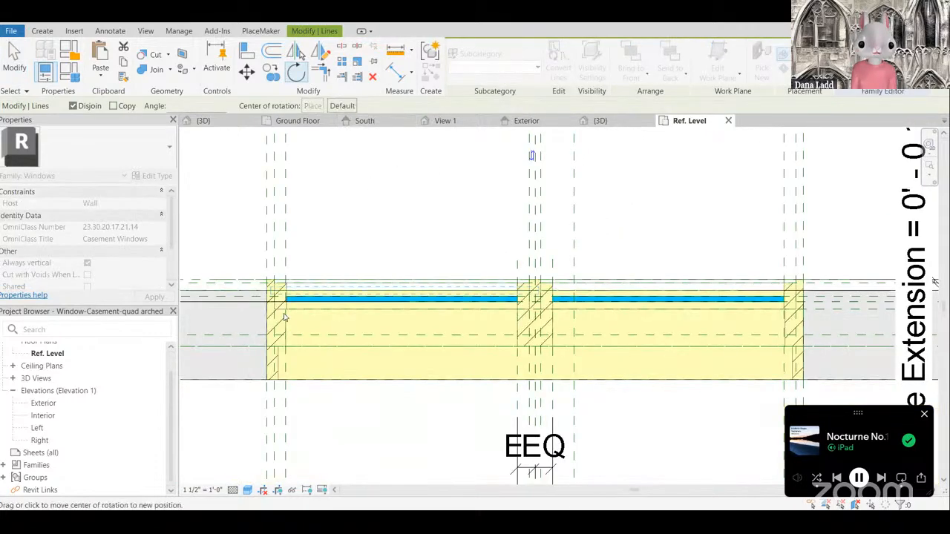
{"action": "scroll", "coordinate": [277, 291], "scroll_direction": "up", "scroll_amount": 4}
{"action": "left_click", "coordinate": [270, 295]}
{"action": "scroll", "coordinate": [275, 308], "scroll_direction": "down", "scroll_amount": 3}
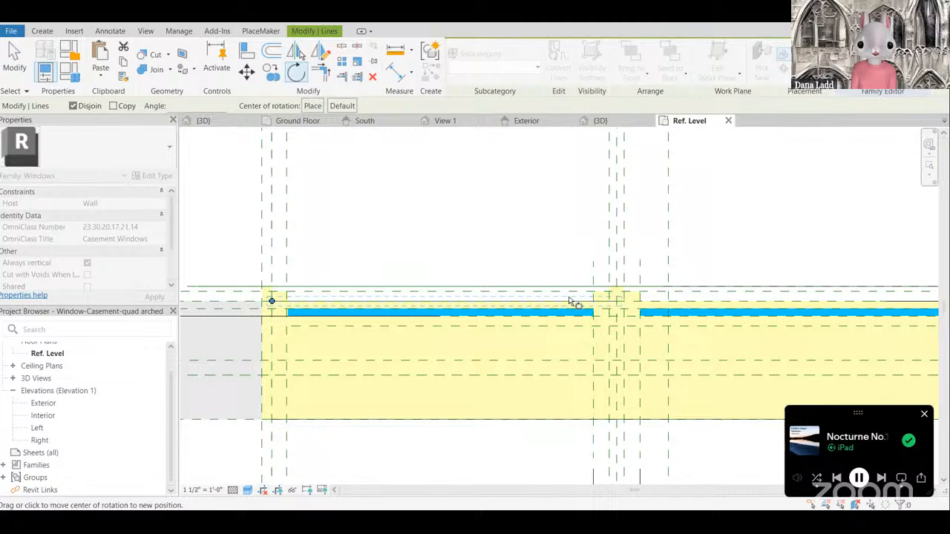
{"action": "left_click", "coordinate": [610, 305]}
{"action": "scroll", "coordinate": [457, 229], "scroll_direction": "down", "scroll_amount": 2}
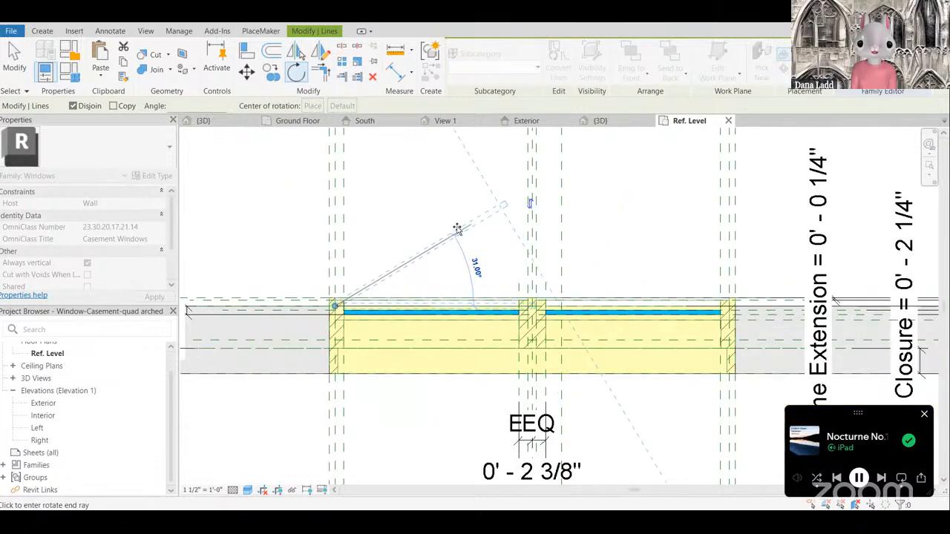
{"action": "left_click", "coordinate": [467, 248]}
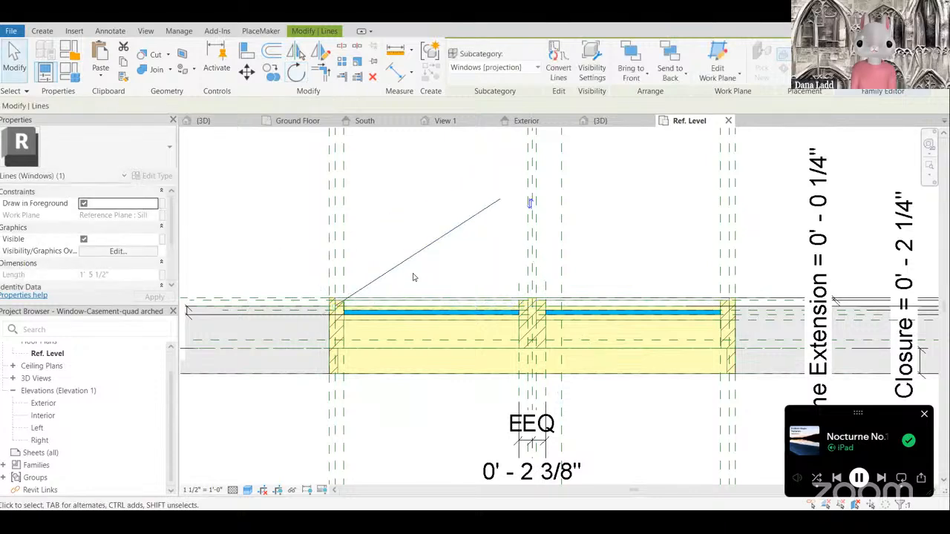
{"action": "left_click", "coordinate": [414, 278]}
{"action": "scroll", "coordinate": [416, 278], "scroll_direction": "down", "scroll_amount": 1}
{"action": "middle_click_drag", "start_coordinate": [468, 228], "coordinate": [394, 230]}
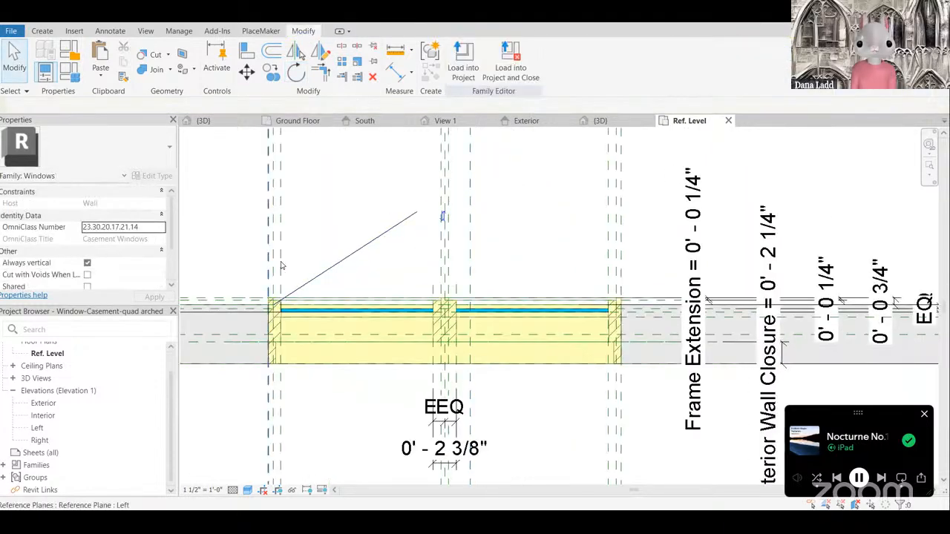
Step: Outline the open sash with symbolic lines: a perpendicular 1/2" end at its tip and a parallel second edge back to the left jamb
{"action": "scroll", "coordinate": [280, 261], "scroll_direction": "up", "scroll_amount": 2}
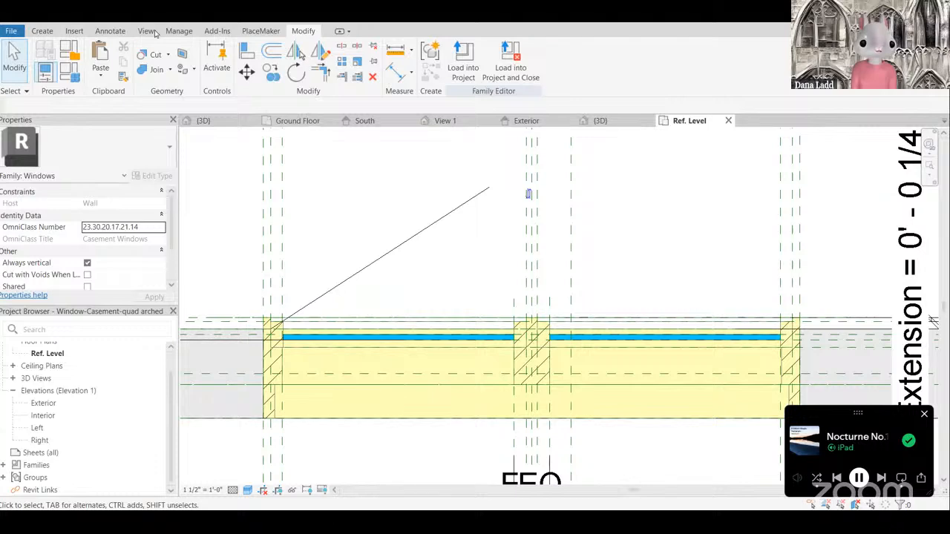
{"action": "left_click", "coordinate": [42, 31]}
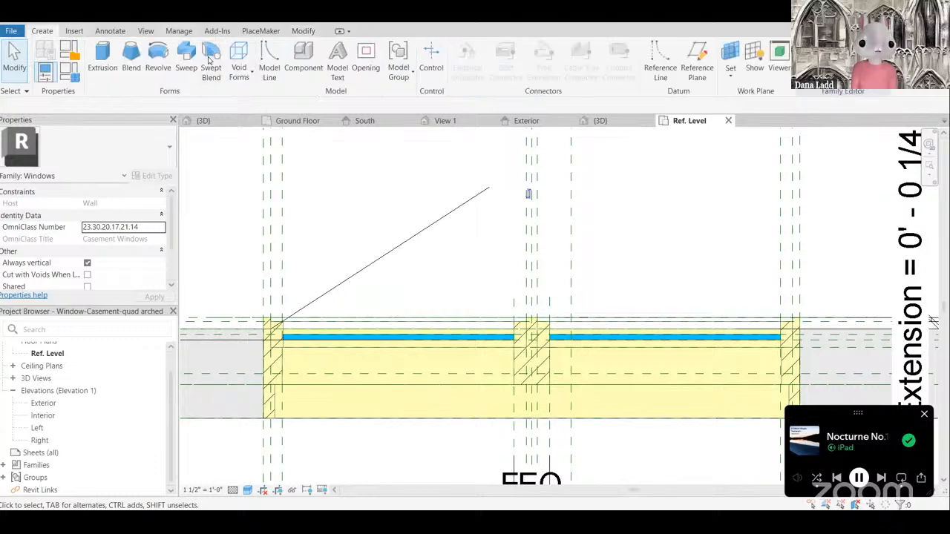
{"action": "left_click", "coordinate": [109, 31]}
{"action": "left_click", "coordinate": [204, 60]}
{"action": "scroll", "coordinate": [490, 187], "scroll_direction": "up", "scroll_amount": 2}
{"action": "left_click", "coordinate": [489, 189]}
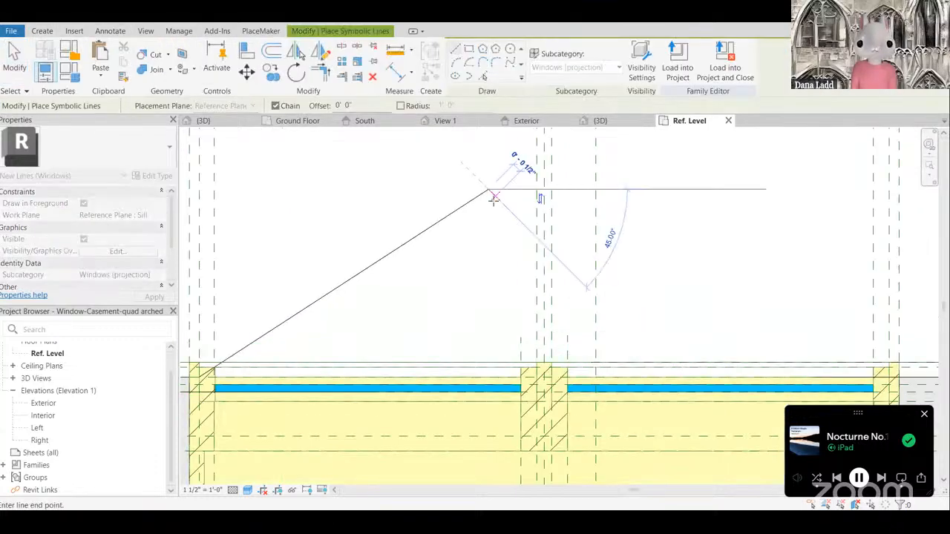
{"action": "scroll", "coordinate": [494, 199], "scroll_direction": "up", "scroll_amount": 2}
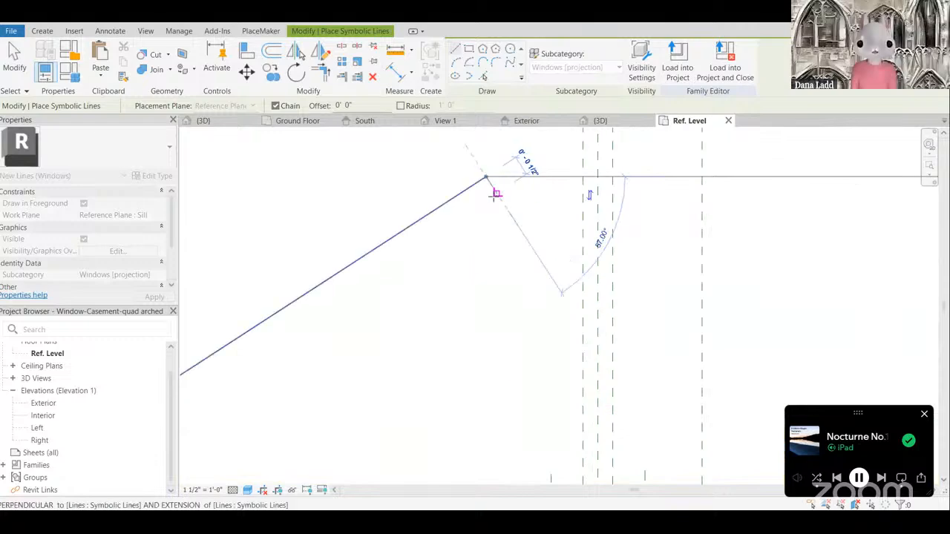
{"action": "scroll", "coordinate": [234, 349], "scroll_direction": "down", "scroll_amount": 3}
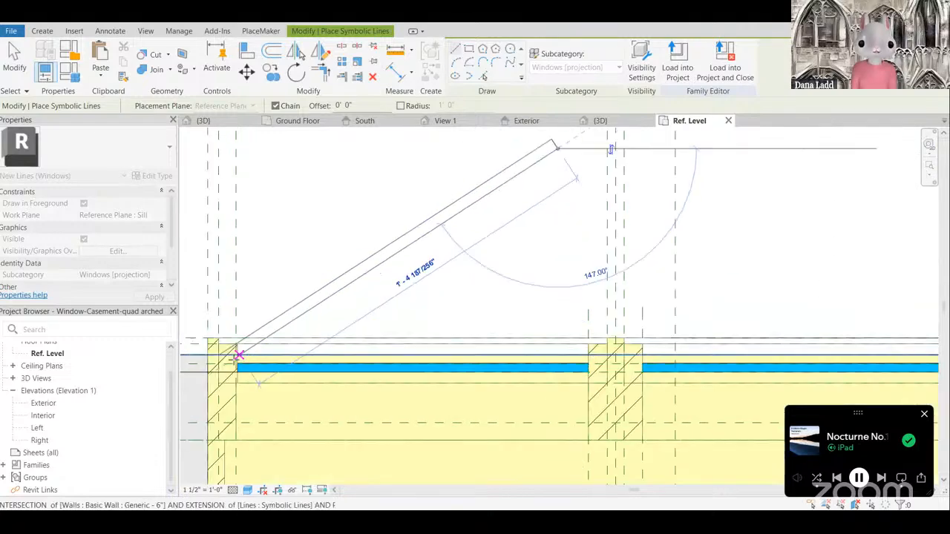
{"action": "left_click", "coordinate": [238, 358]}
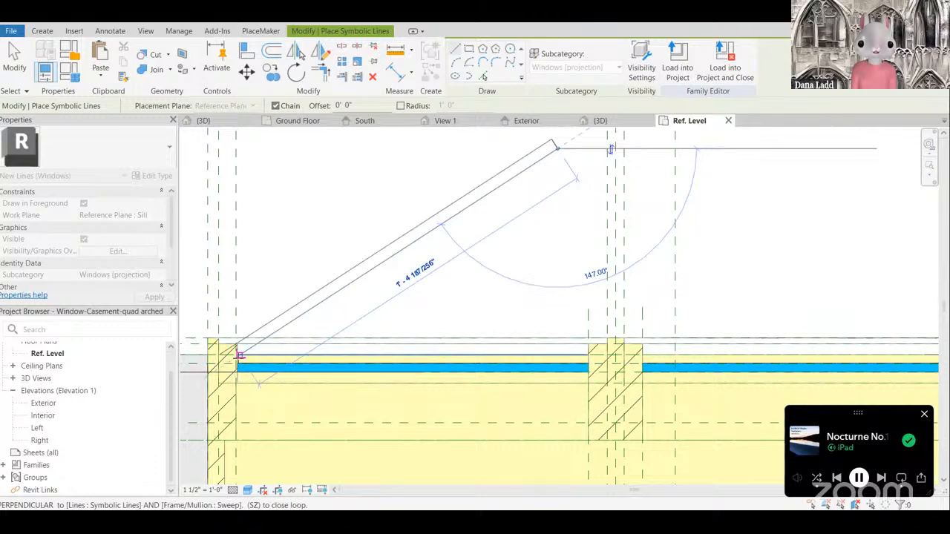
{"action": "scroll", "coordinate": [436, 316], "scroll_direction": "down", "scroll_amount": 3}
{"action": "key", "text": "Escape"}
{"action": "key", "text": "Escape"}
{"action": "scroll", "coordinate": [500, 287], "scroll_direction": "down", "scroll_amount": 4}
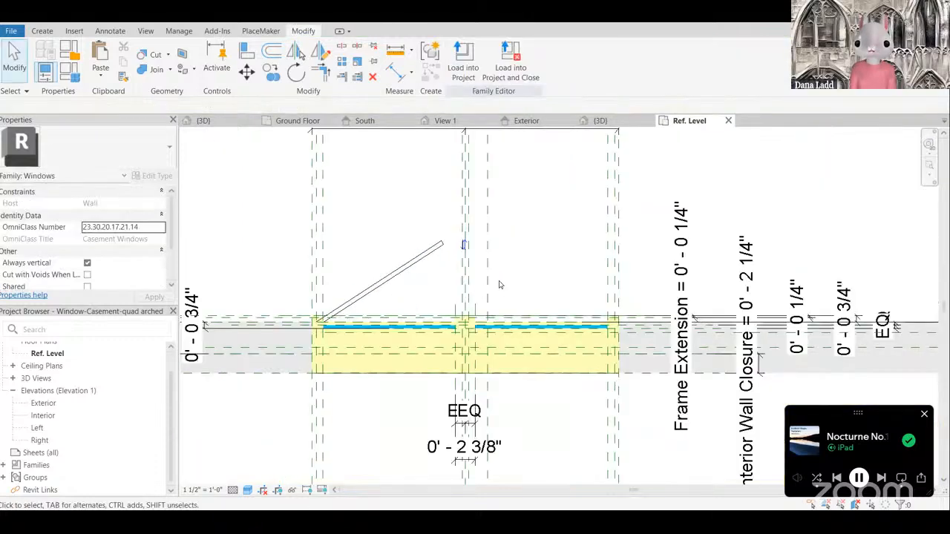
Step: Draw a symbolic swing arc in the <Hidden Lines> [projection] subcategory from the open sash's tip to the mullion's exterior face
{"action": "scroll", "coordinate": [499, 286], "scroll_direction": "up", "scroll_amount": 3}
{"action": "left_click", "coordinate": [42, 31]}
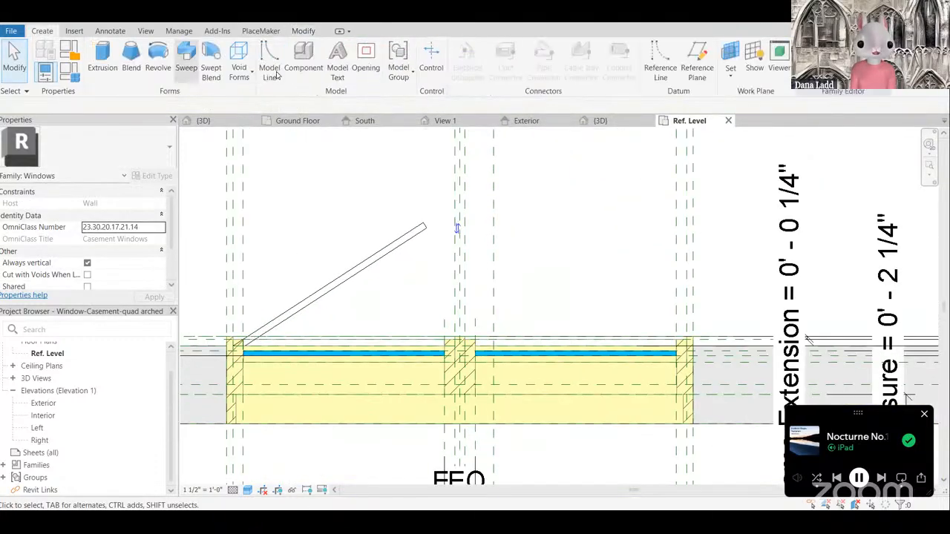
{"action": "left_click", "coordinate": [110, 30]}
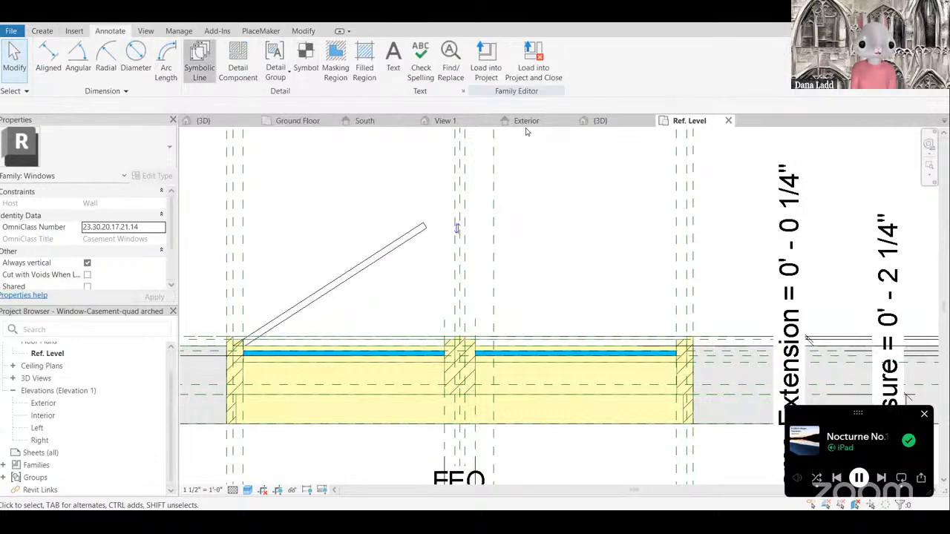
{"action": "left_click", "coordinate": [199, 65]}
{"action": "left_click", "coordinate": [553, 67]}
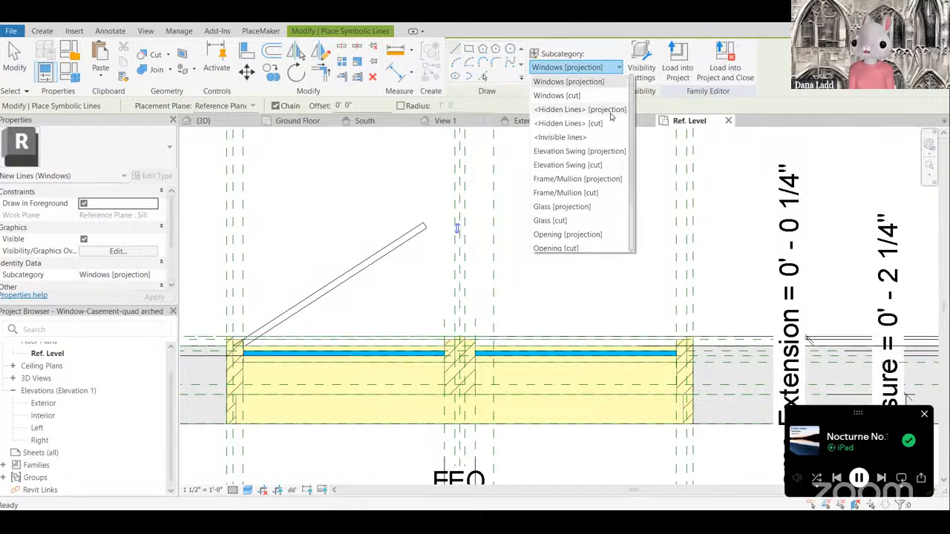
{"action": "left_click", "coordinate": [580, 110]}
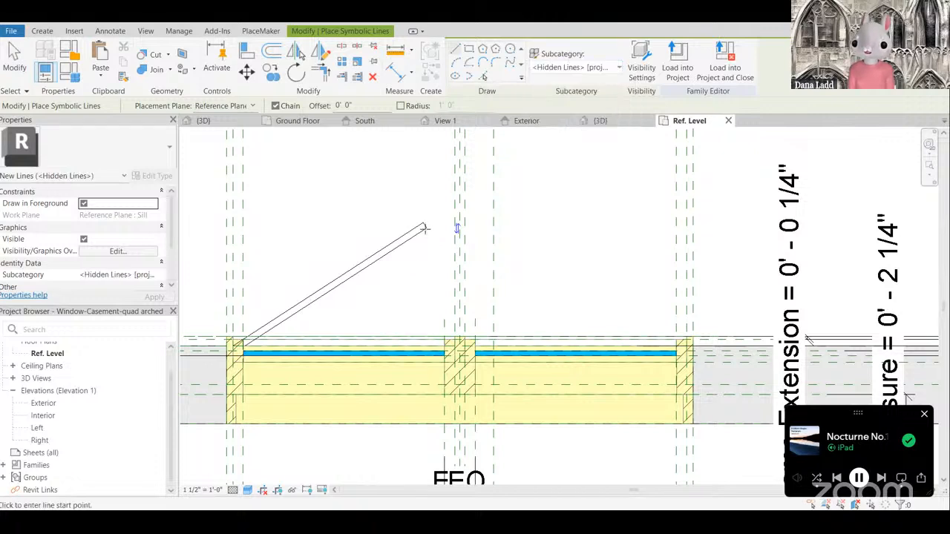
{"action": "left_click", "coordinate": [457, 64]}
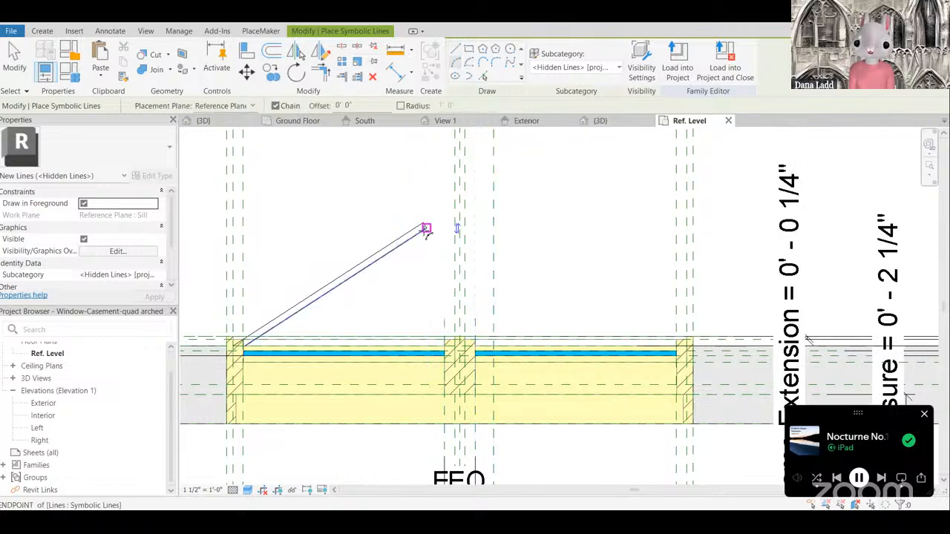
{"action": "left_click", "coordinate": [425, 227]}
{"action": "left_click", "coordinate": [456, 339]}
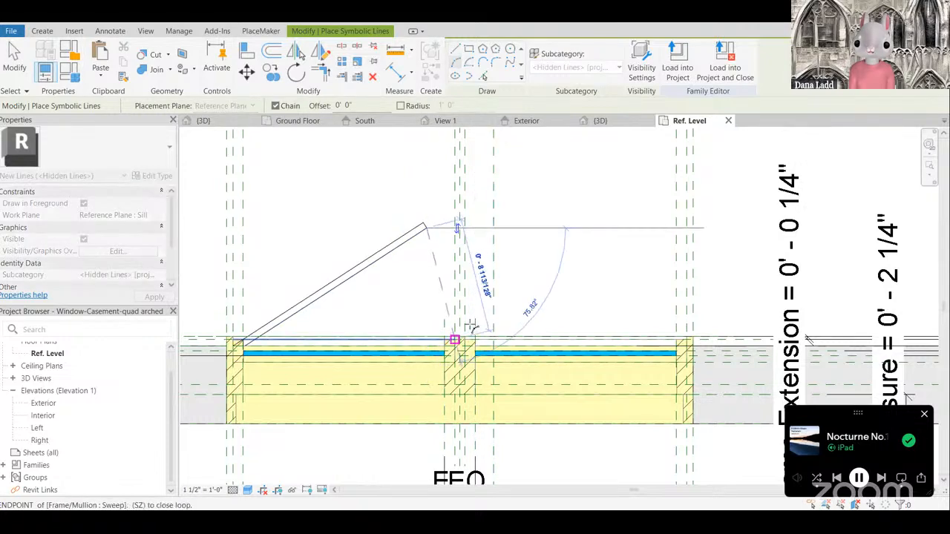
{"action": "scroll", "coordinate": [453, 331], "scroll_direction": "up", "scroll_amount": 2}
{"action": "scroll", "coordinate": [449, 248], "scroll_direction": "up", "scroll_amount": 2}
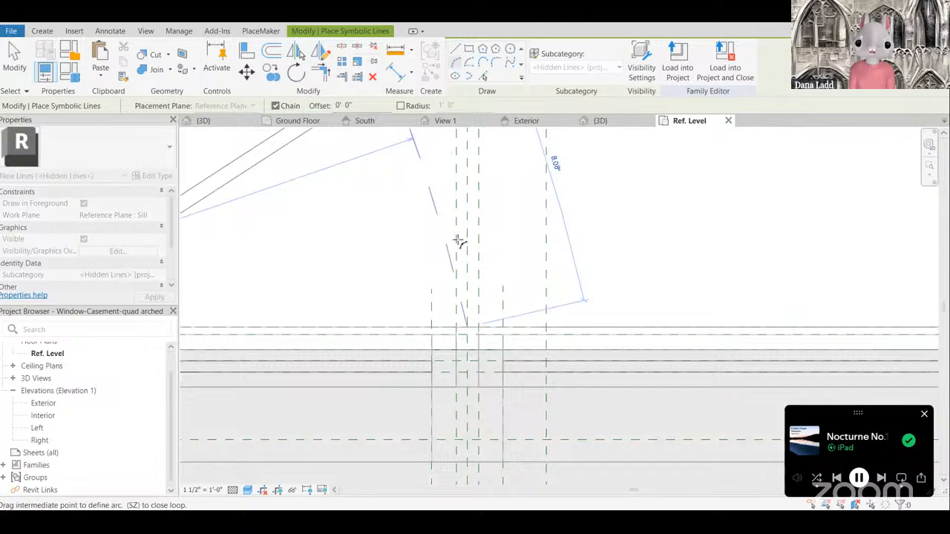
{"action": "scroll", "coordinate": [445, 208], "scroll_direction": "down", "scroll_amount": 2}
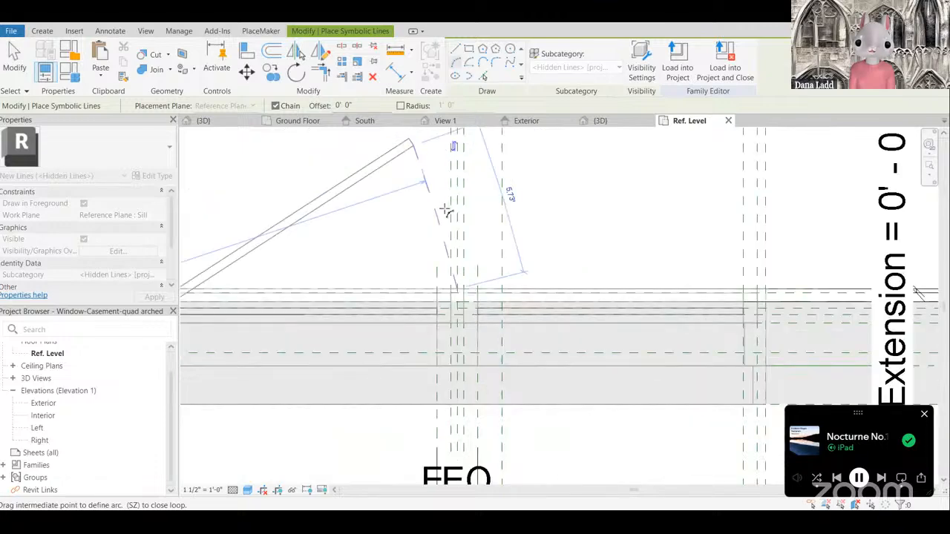
{"action": "scroll", "coordinate": [448, 208], "scroll_direction": "down", "scroll_amount": 2}
{"action": "scroll", "coordinate": [457, 198], "scroll_direction": "up", "scroll_amount": 3}
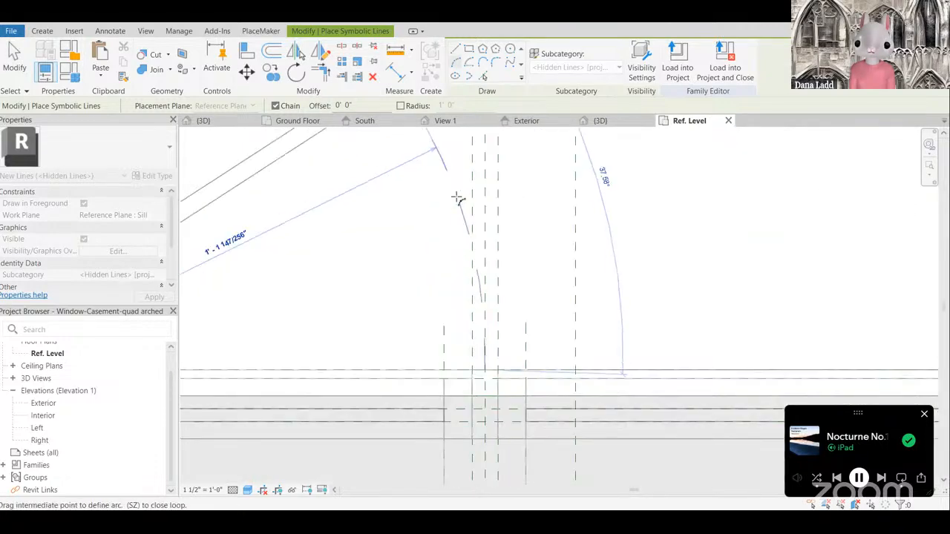
{"action": "left_click", "coordinate": [454, 255]}
{"action": "scroll", "coordinate": [462, 262], "scroll_direction": "down", "scroll_amount": 2}
{"action": "key", "text": "Escape"}
{"action": "key", "text": "Escape"}
{"action": "scroll", "coordinate": [460, 260], "scroll_direction": "down", "scroll_amount": 1}
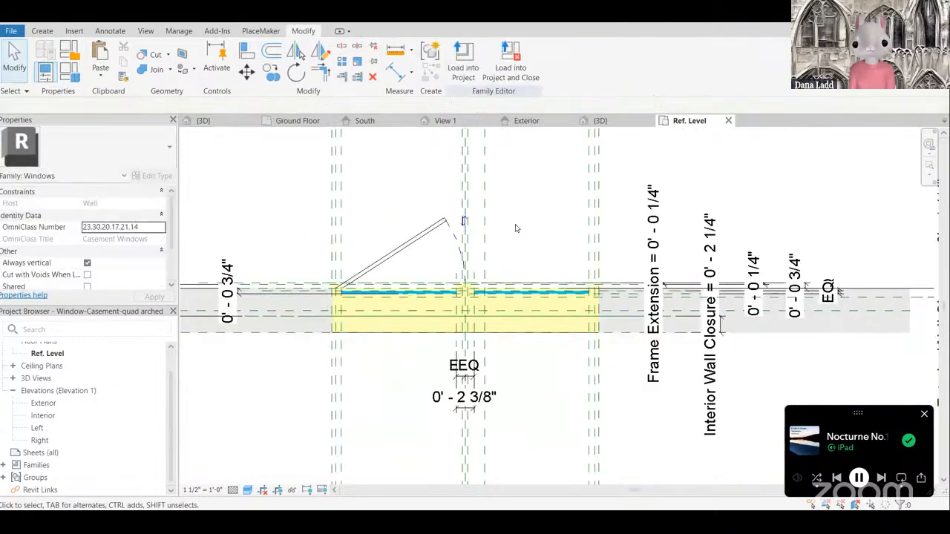
Step: Mirror a copy of the open sash outline and its swing arc across the Center (Left/Right) reference plane
{"action": "scroll", "coordinate": [434, 233], "scroll_direction": "up", "scroll_amount": 3}
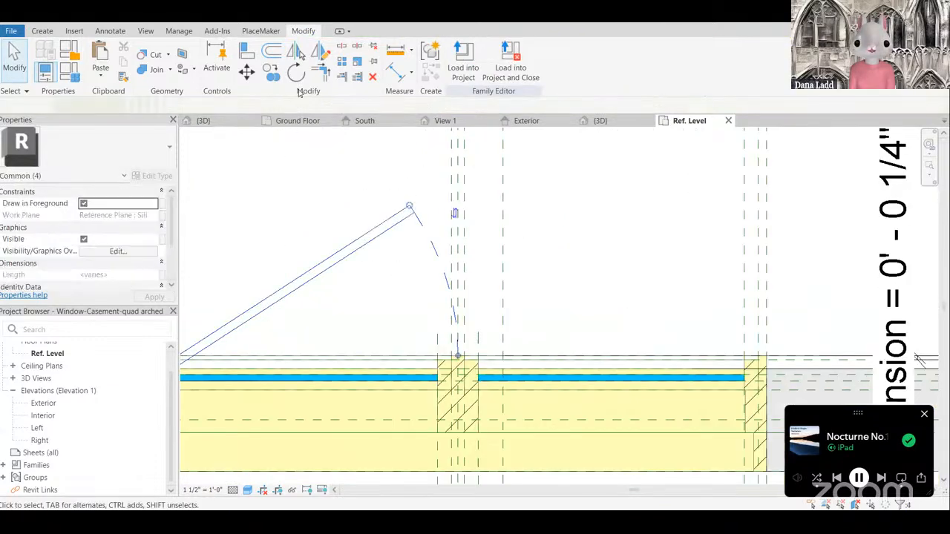
{"action": "scroll", "coordinate": [428, 272], "scroll_direction": "down", "scroll_amount": 2}
{"action": "scroll", "coordinate": [435, 231], "scroll_direction": "up", "scroll_amount": 4}
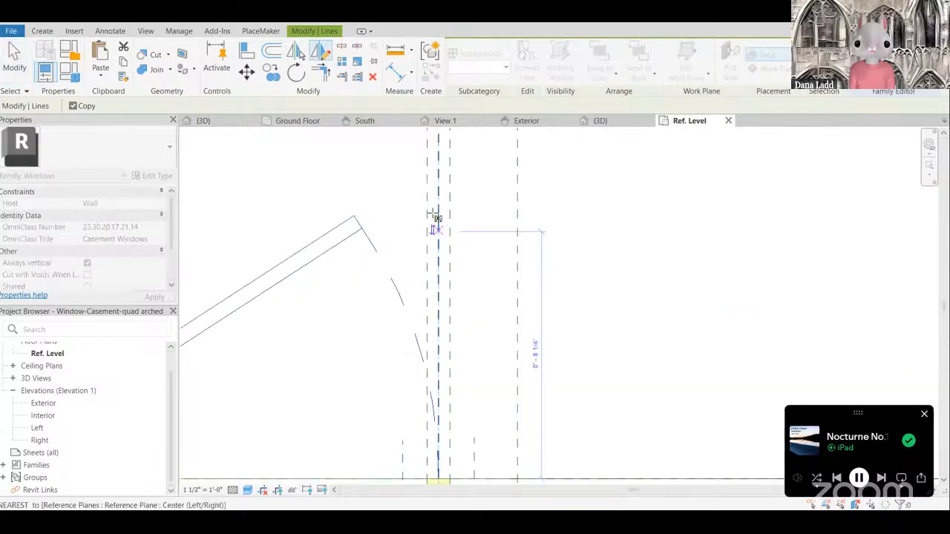
{"action": "left_click", "coordinate": [438, 231]}
{"action": "left_click", "coordinate": [441, 220]}
{"action": "scroll", "coordinate": [441, 223], "scroll_direction": "down", "scroll_amount": 5}
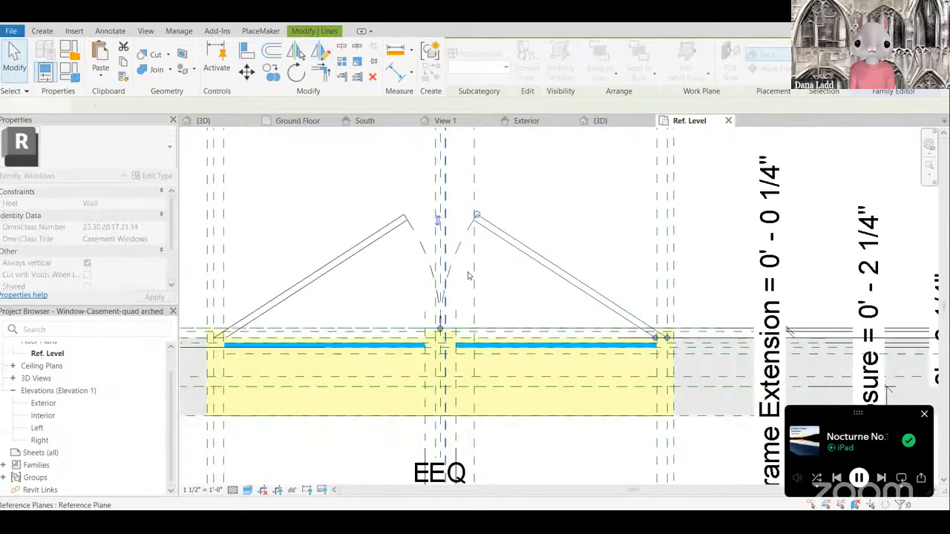
{"action": "key", "text": "Escape"}
{"action": "scroll", "coordinate": [515, 261], "scroll_direction": "up", "scroll_amount": 3}
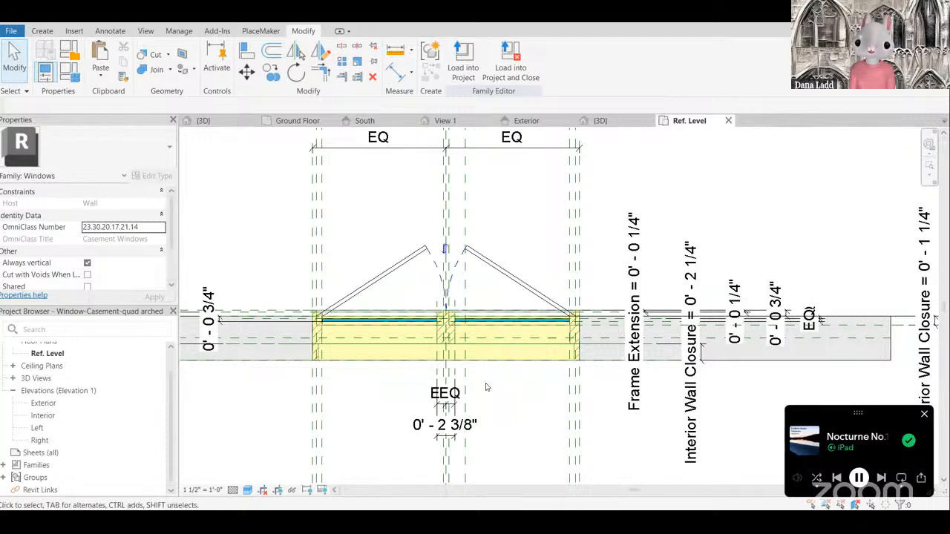
Step: Load the family into the project, overwriting the existing version and its parameter values, and inspect the window in the Ground Floor plan
{"action": "left_click", "coordinate": [462, 69]}
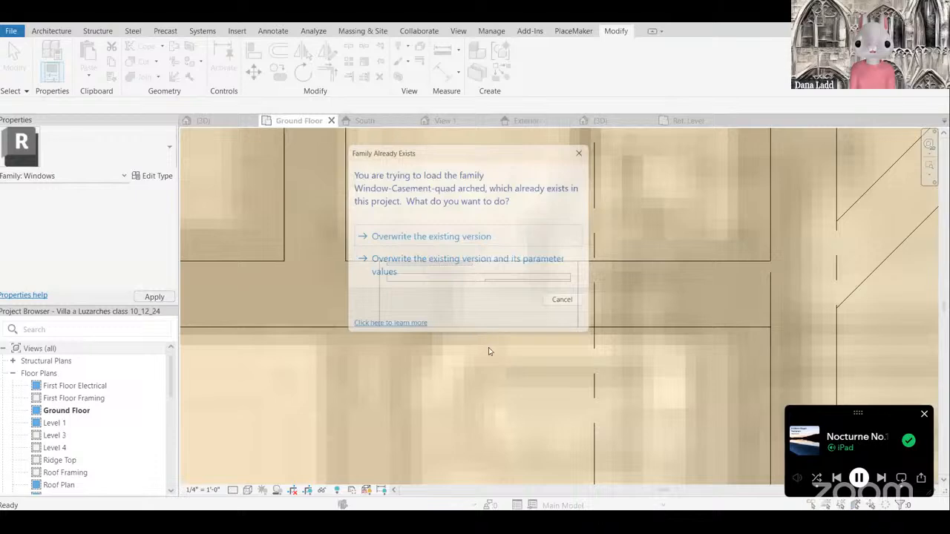
{"action": "left_click", "coordinate": [401, 270]}
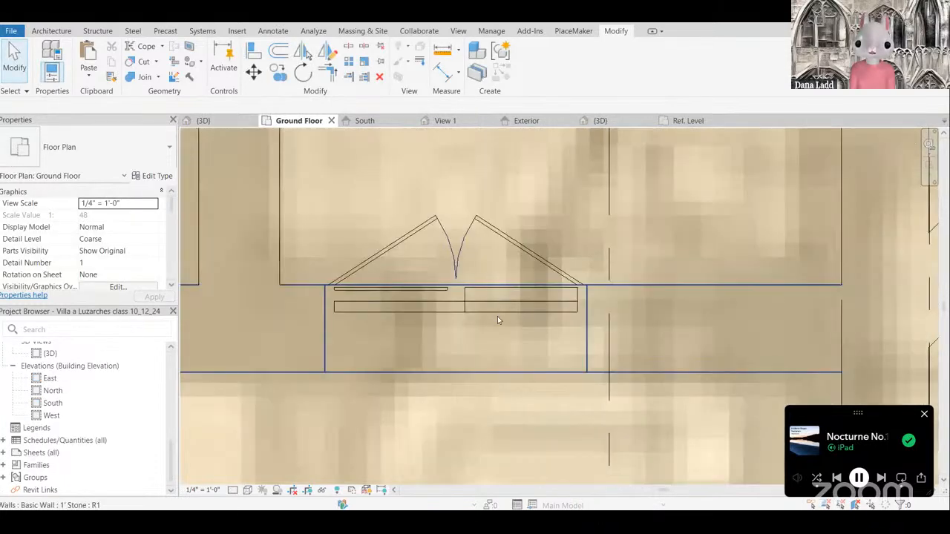
{"action": "left_click", "coordinate": [497, 318]}
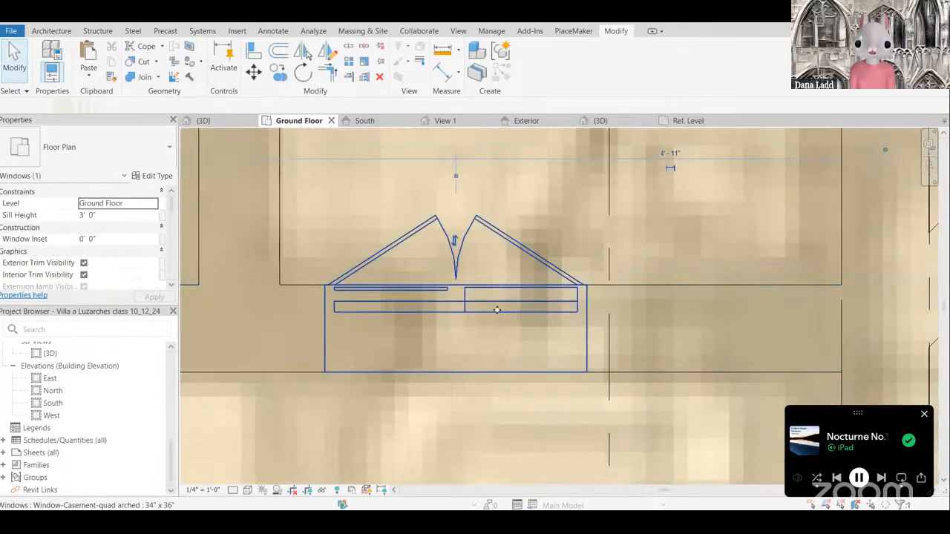
{"action": "double_click", "coordinate": [459, 276]}
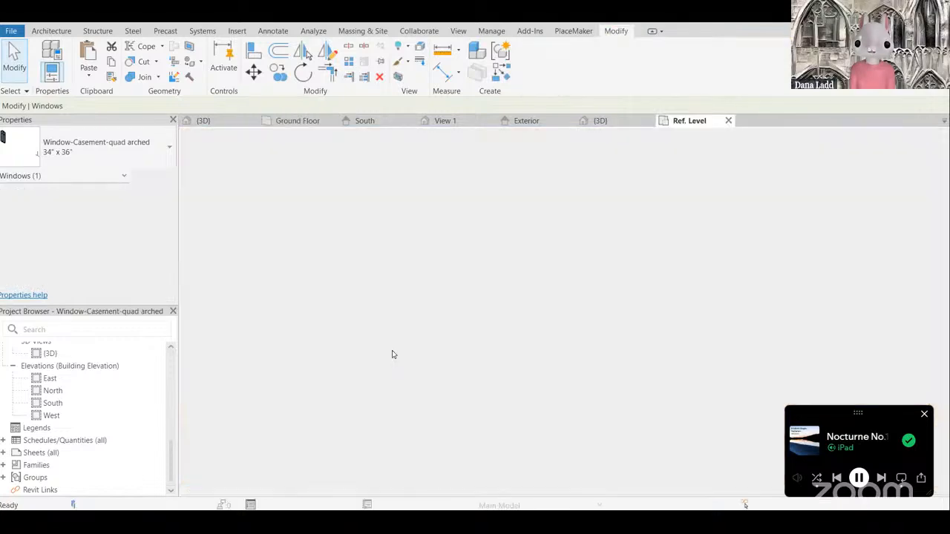
{"action": "scroll", "coordinate": [367, 204], "scroll_direction": "up", "scroll_amount": 2}
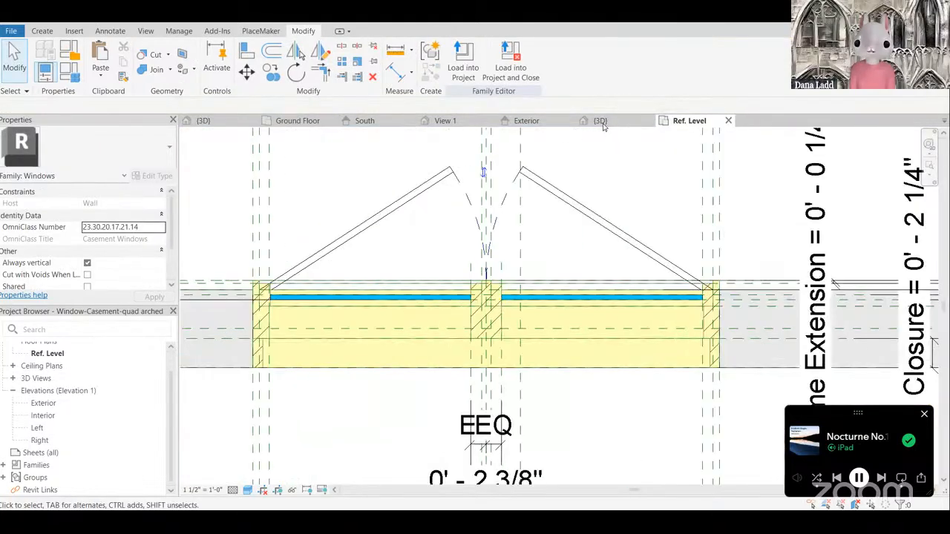
{"action": "key", "text": "ctrl+Tab"}
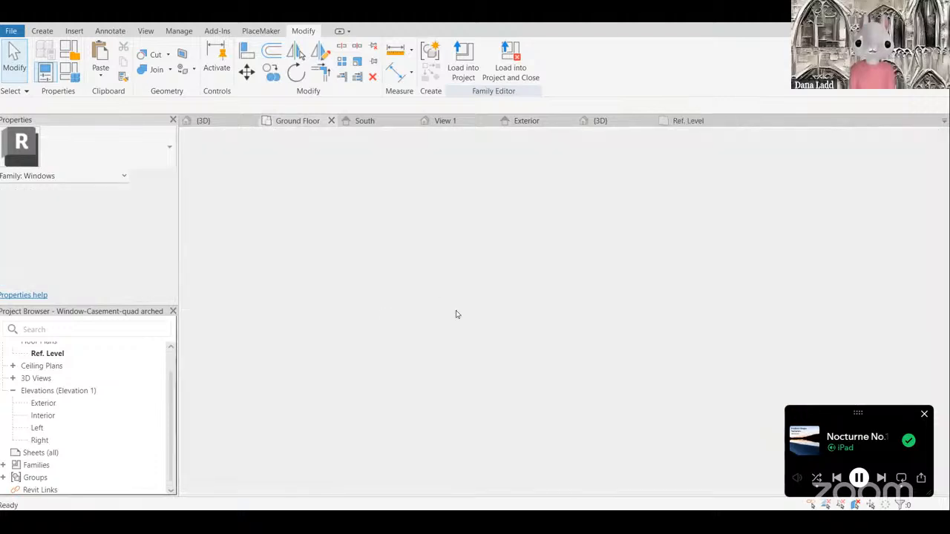
{"action": "scroll", "coordinate": [512, 308], "scroll_direction": "up", "scroll_amount": 1}
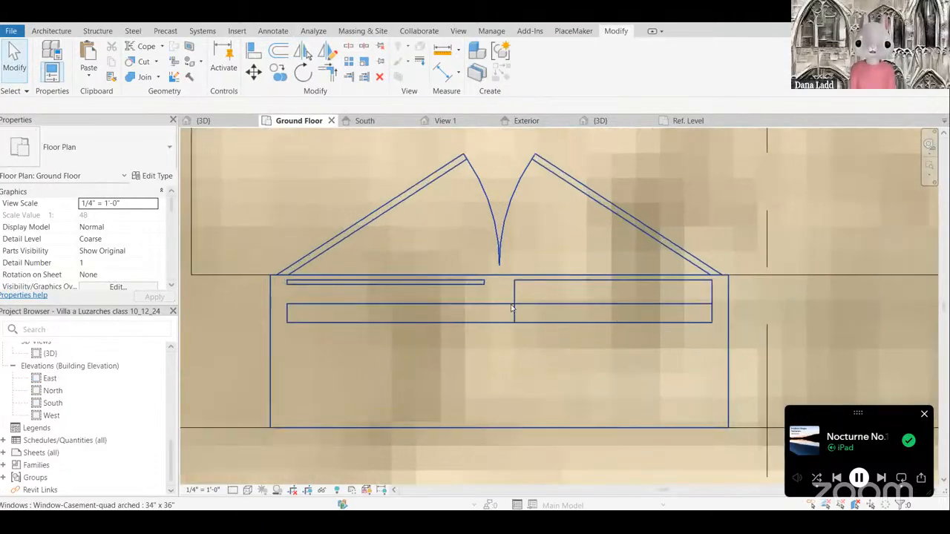
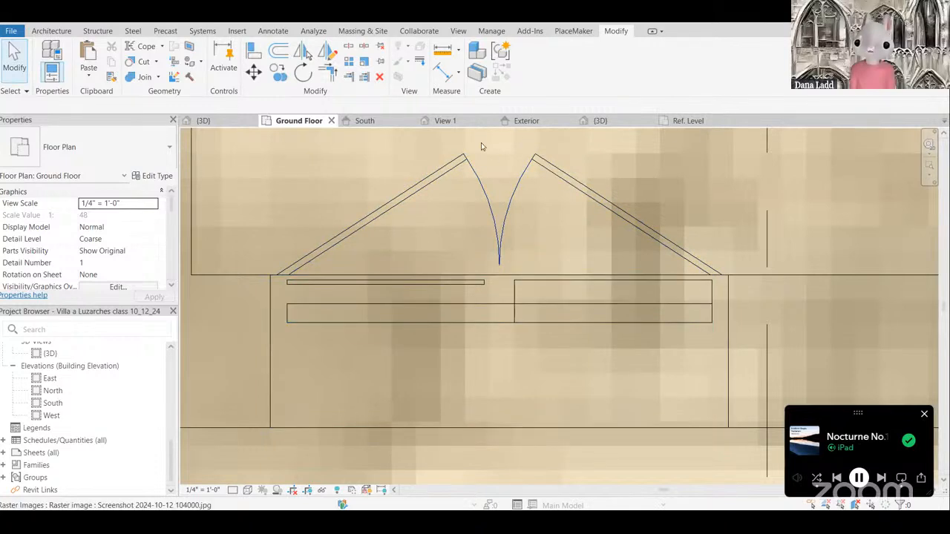
Step: In the family's Ref. Level plan, align and lock the right glass pane's interior edge to its horizontal reference plane
{"action": "left_click", "coordinate": [690, 121]}
{"action": "scroll", "coordinate": [483, 228], "scroll_direction": "up", "scroll_amount": 4}
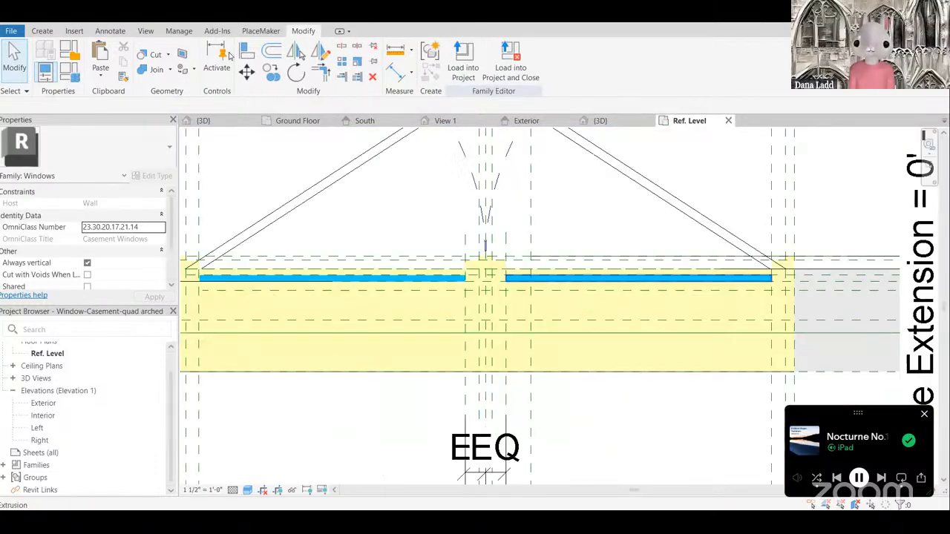
{"action": "left_click", "coordinate": [247, 51]}
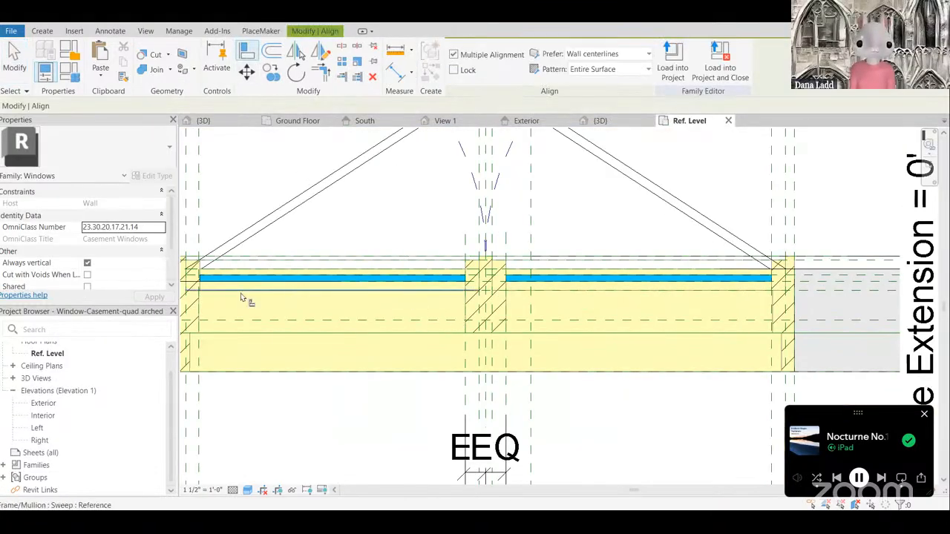
{"action": "scroll", "coordinate": [226, 305], "scroll_direction": "down", "scroll_amount": 2}
{"action": "scroll", "coordinate": [418, 315], "scroll_direction": "up", "scroll_amount": 2}
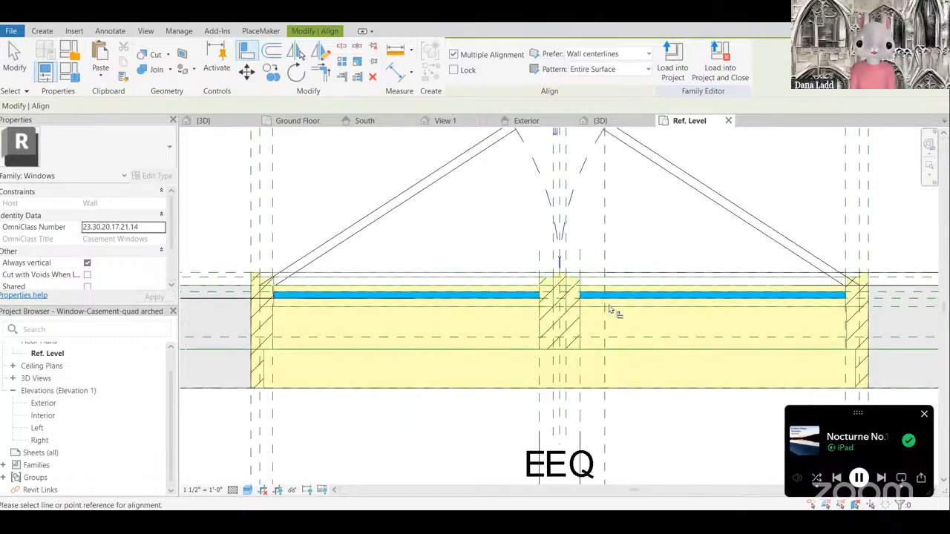
{"action": "scroll", "coordinate": [638, 307], "scroll_direction": "down", "scroll_amount": 2}
{"action": "scroll", "coordinate": [660, 303], "scroll_direction": "up", "scroll_amount": 4}
{"action": "left_click", "coordinate": [551, 310]}
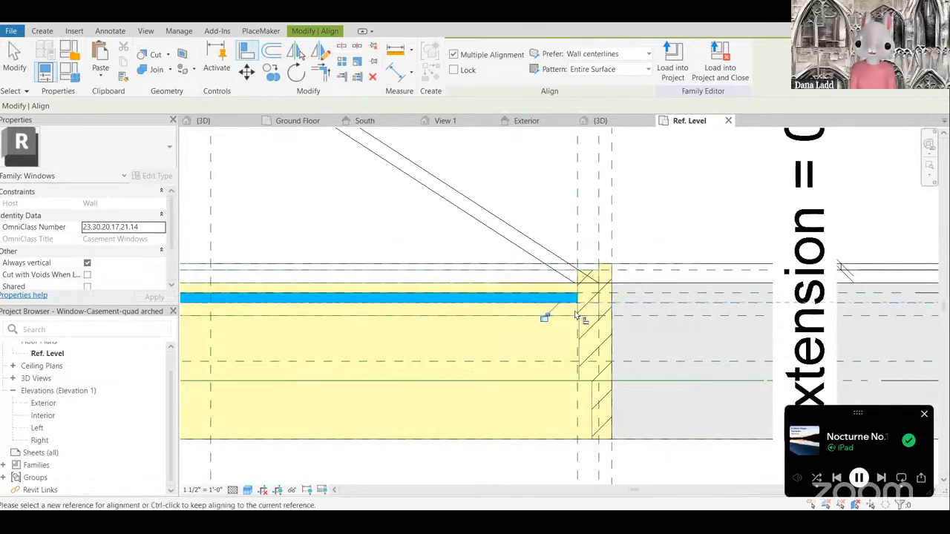
{"action": "scroll", "coordinate": [576, 307], "scroll_direction": "down", "scroll_amount": 2}
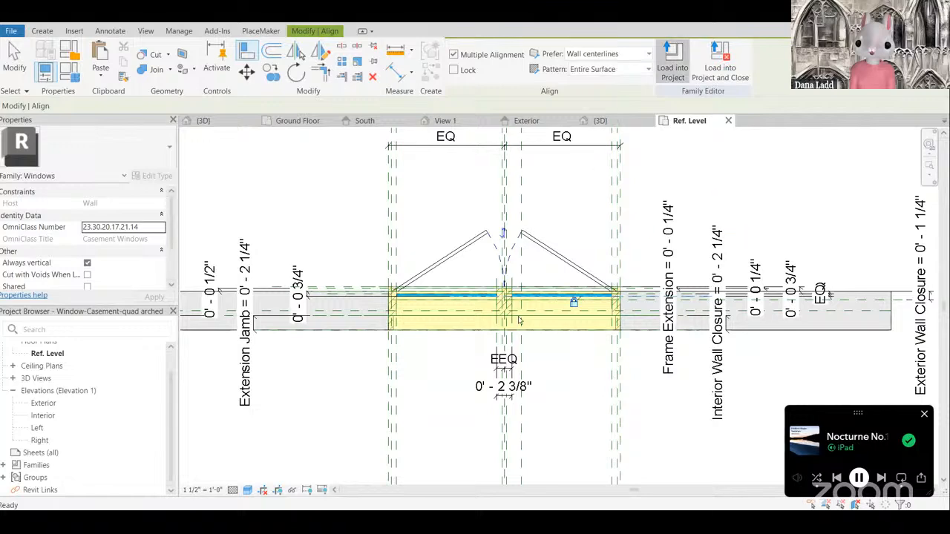
Step: Reload the corrected family into the project, overwriting the existing version, and check both glass panes in the Ground Floor plan
{"action": "left_click", "coordinate": [673, 62]}
{"action": "key", "text": "Return"}
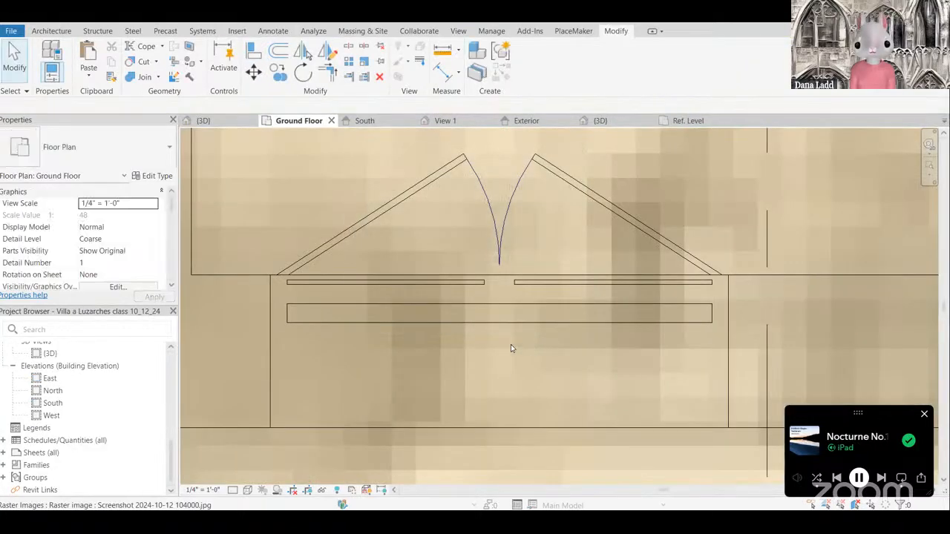
{"action": "middle_click_drag", "start_coordinate": [549, 309], "coordinate": [465, 316]}
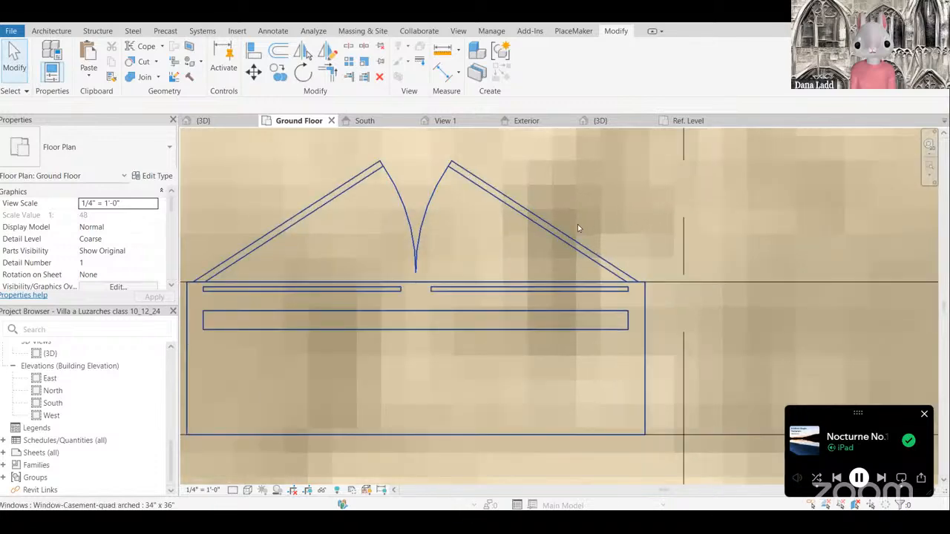
{"action": "scroll", "coordinate": [578, 224], "scroll_direction": "down", "scroll_amount": 1}
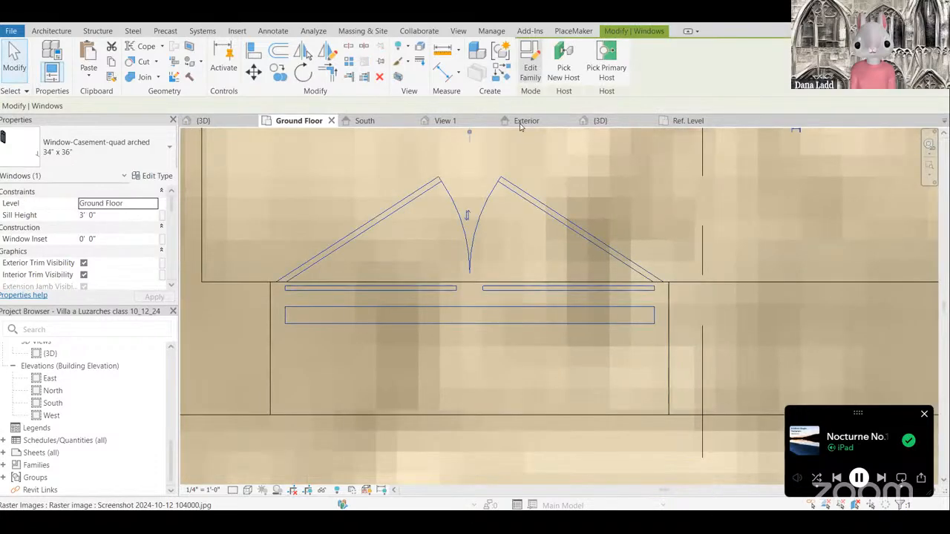
{"action": "scroll", "coordinate": [430, 297], "scroll_direction": "up", "scroll_amount": 1}
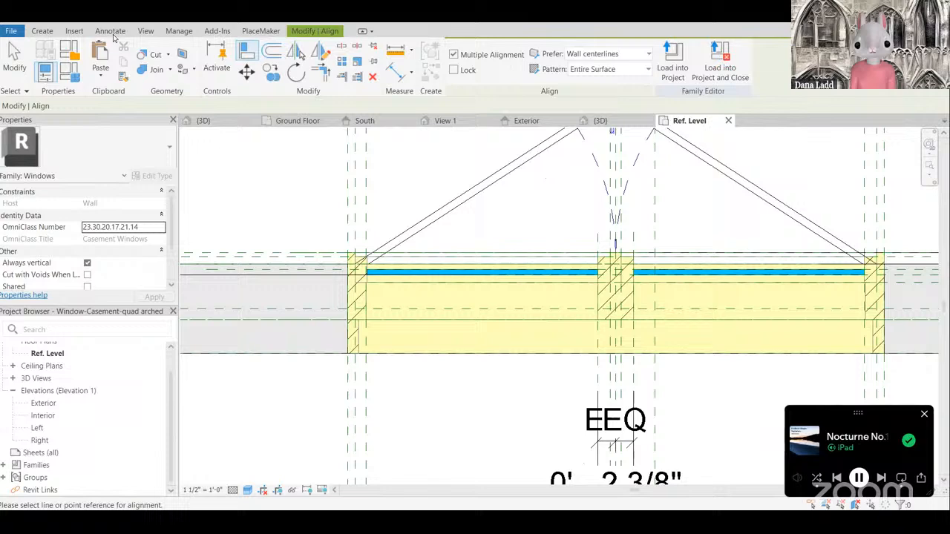
{"action": "scroll", "coordinate": [195, 87], "scroll_direction": "up", "scroll_amount": 5}
{"action": "left_click", "coordinate": [199, 66]}
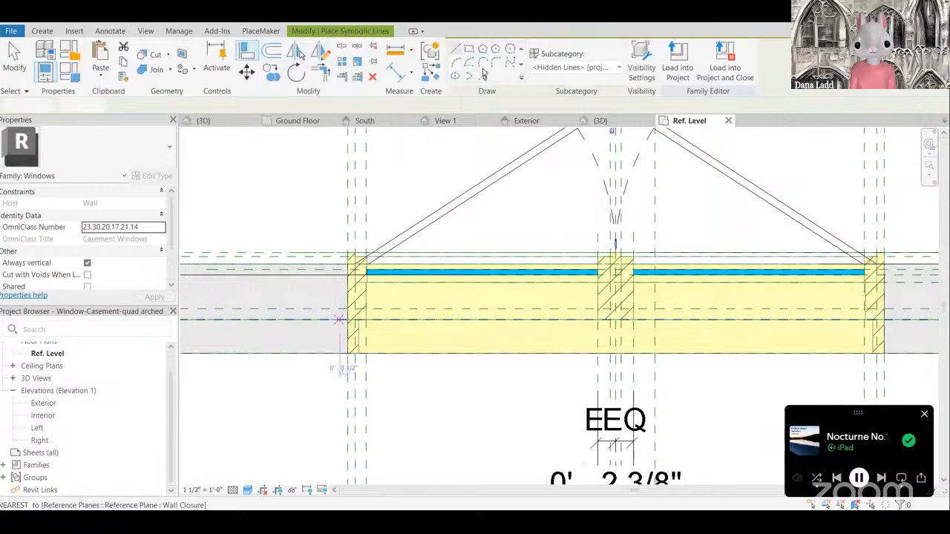
{"action": "scroll", "coordinate": [349, 331], "scroll_direction": "up", "scroll_amount": 3}
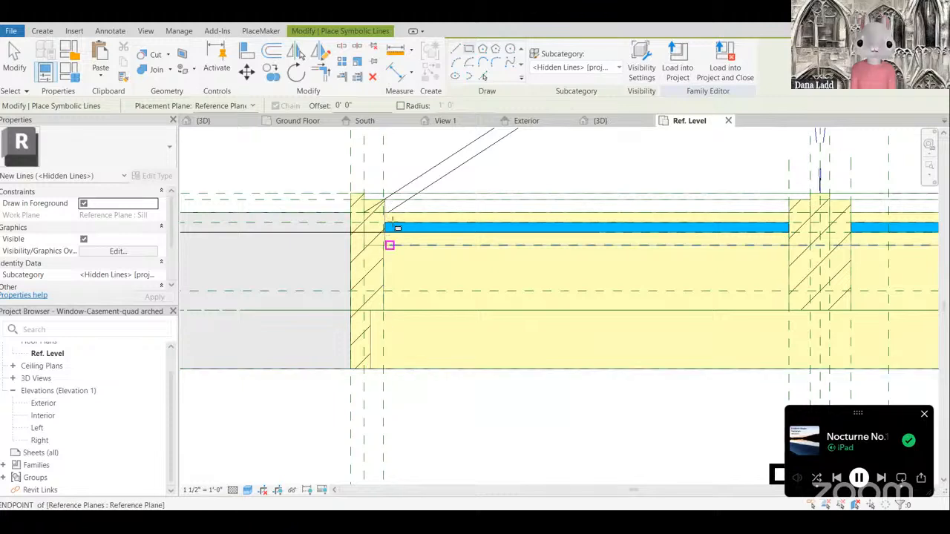
{"action": "scroll", "coordinate": [325, 248], "scroll_direction": "down", "scroll_amount": 3}
{"action": "scroll", "coordinate": [356, 314], "scroll_direction": "up", "scroll_amount": 5}
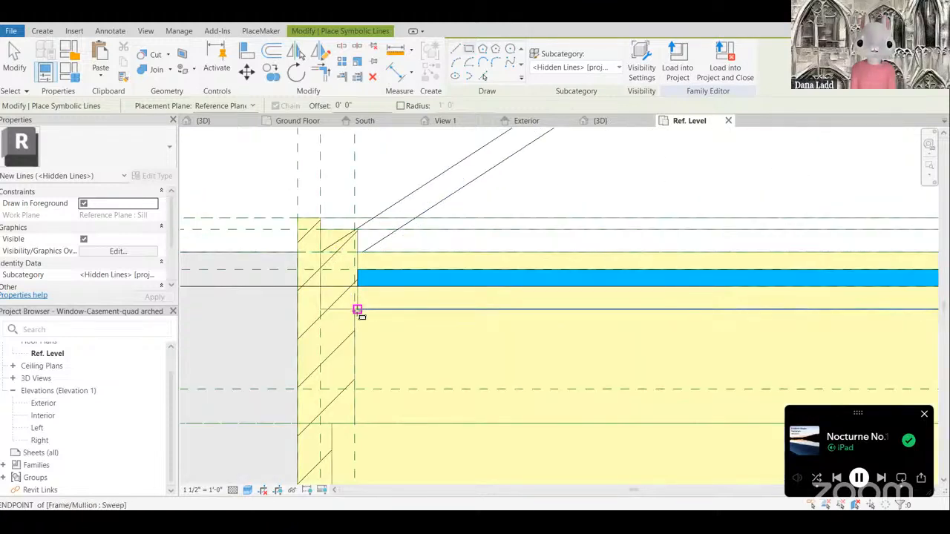
{"action": "scroll", "coordinate": [420, 252], "scroll_direction": "down", "scroll_amount": 1}
{"action": "key", "text": "Escape"}
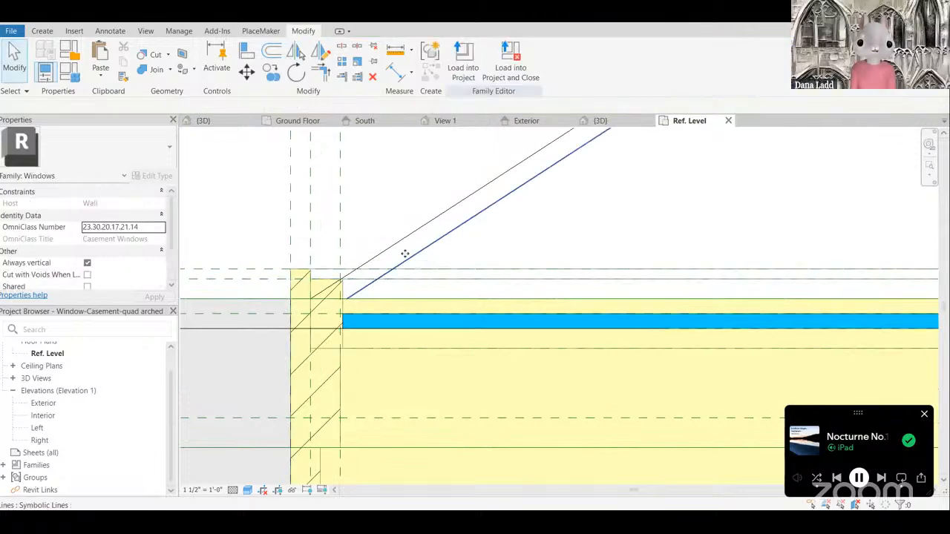
{"action": "left_click", "coordinate": [366, 287]}
{"action": "scroll", "coordinate": [349, 312], "scroll_direction": "down", "scroll_amount": 2}
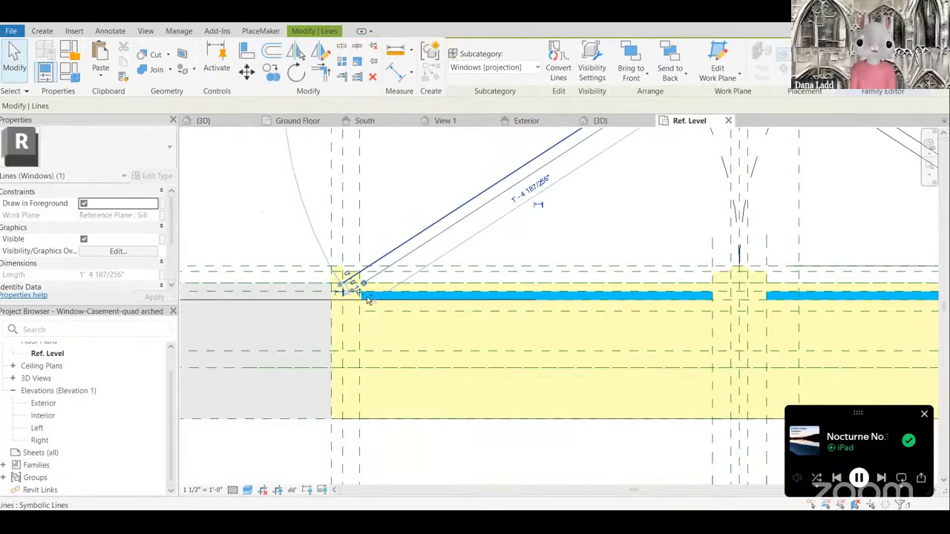
{"action": "scroll", "coordinate": [367, 299], "scroll_direction": "up", "scroll_amount": 3}
{"action": "key", "text": "Escape"}
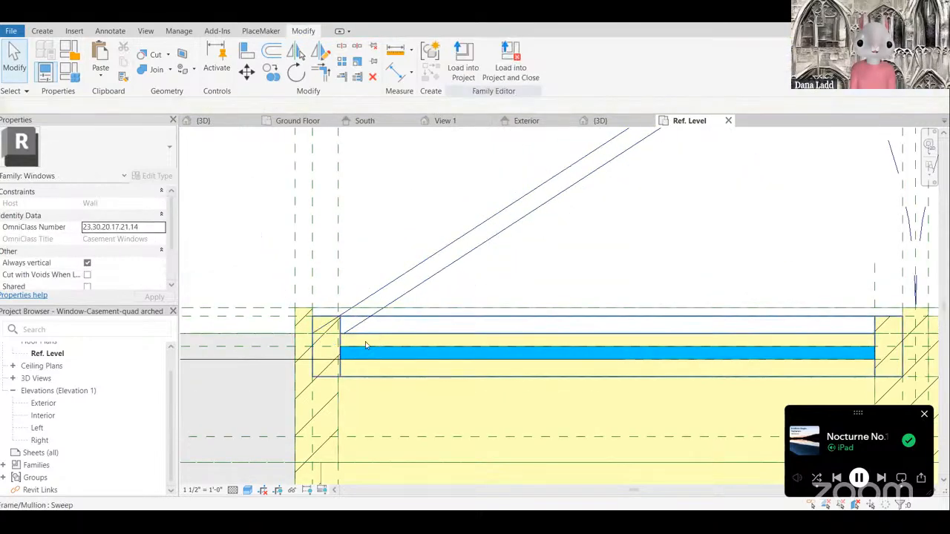
{"action": "scroll", "coordinate": [375, 320], "scroll_direction": "down", "scroll_amount": 3}
{"action": "scroll", "coordinate": [358, 338], "scroll_direction": "up", "scroll_amount": 4}
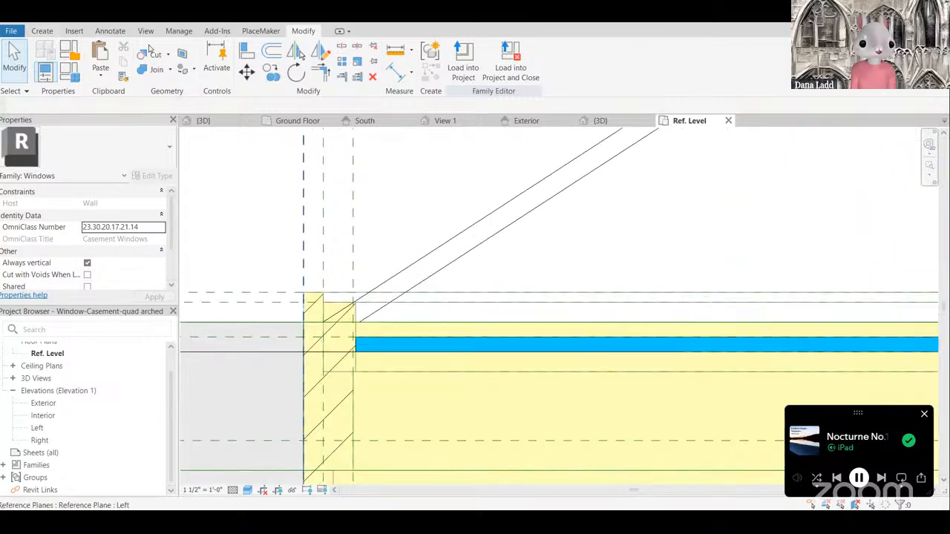
Step: Outline the sash frame's section at the left jamb with a closed rectangle of <Hidden Lines> [projection] symbolic lines, 1 3/4" deep
{"action": "left_click", "coordinate": [110, 31]}
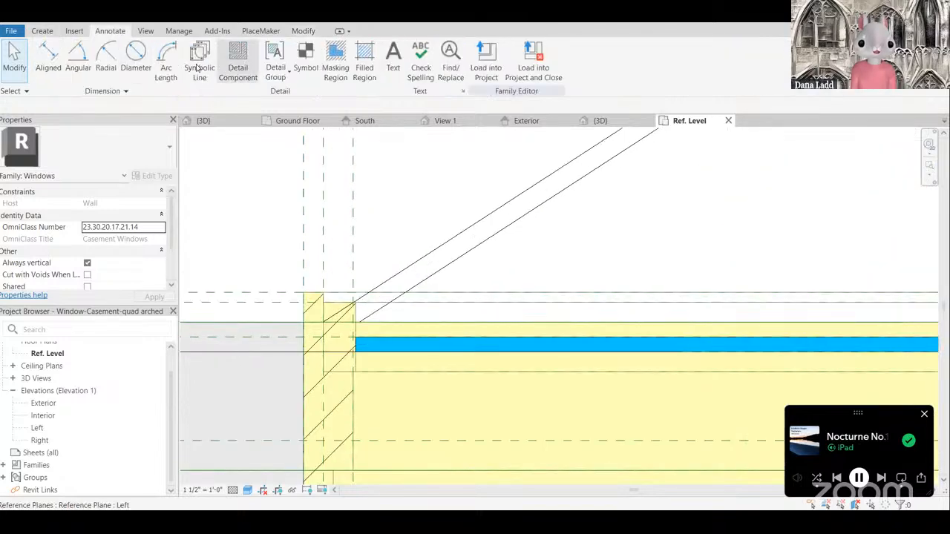
{"action": "scroll", "coordinate": [322, 373], "scroll_direction": "up", "scroll_amount": 2}
{"action": "left_click", "coordinate": [324, 375]}
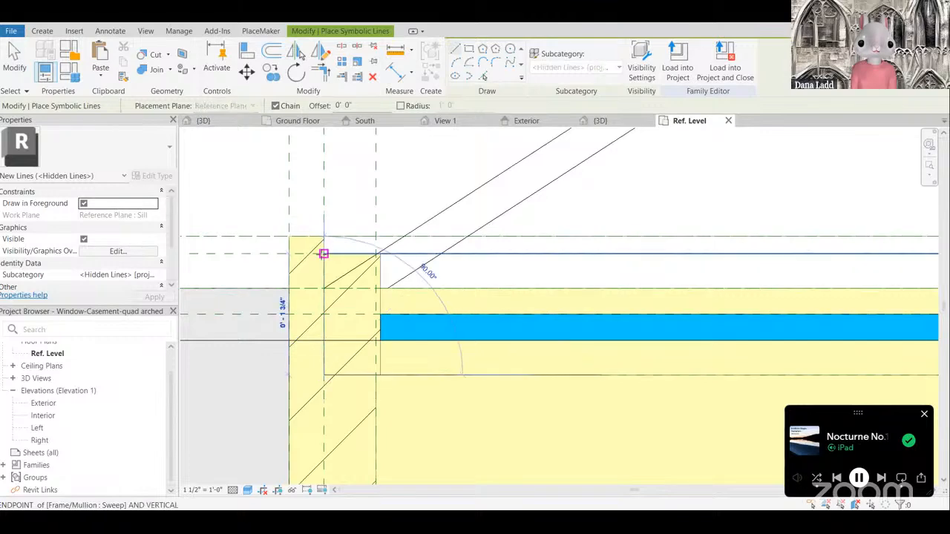
{"action": "scroll", "coordinate": [381, 252], "scroll_direction": "up", "scroll_amount": 3}
{"action": "left_click", "coordinate": [399, 225]}
{"action": "scroll", "coordinate": [396, 270], "scroll_direction": "down", "scroll_amount": 4}
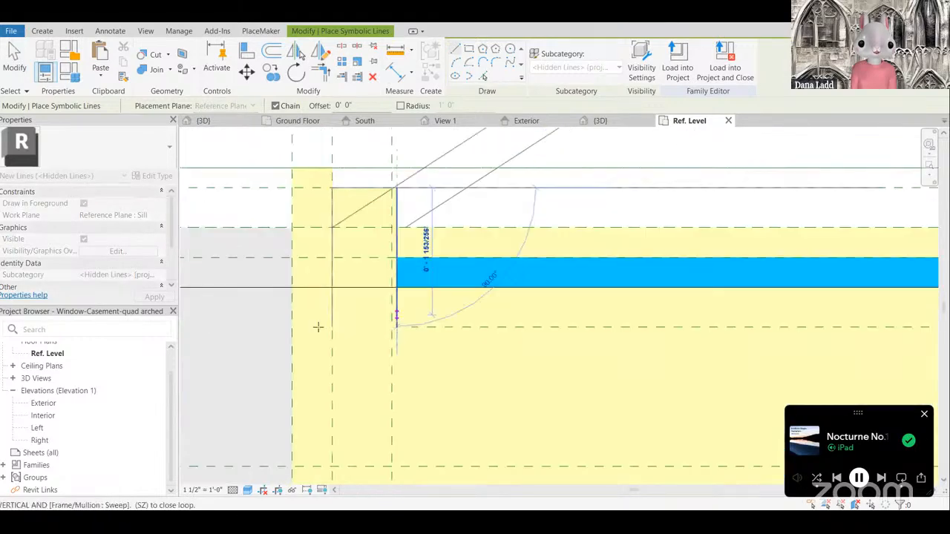
{"action": "left_click", "coordinate": [334, 326]}
{"action": "left_click", "coordinate": [332, 327]}
{"action": "scroll", "coordinate": [365, 320], "scroll_direction": "down", "scroll_amount": 2}
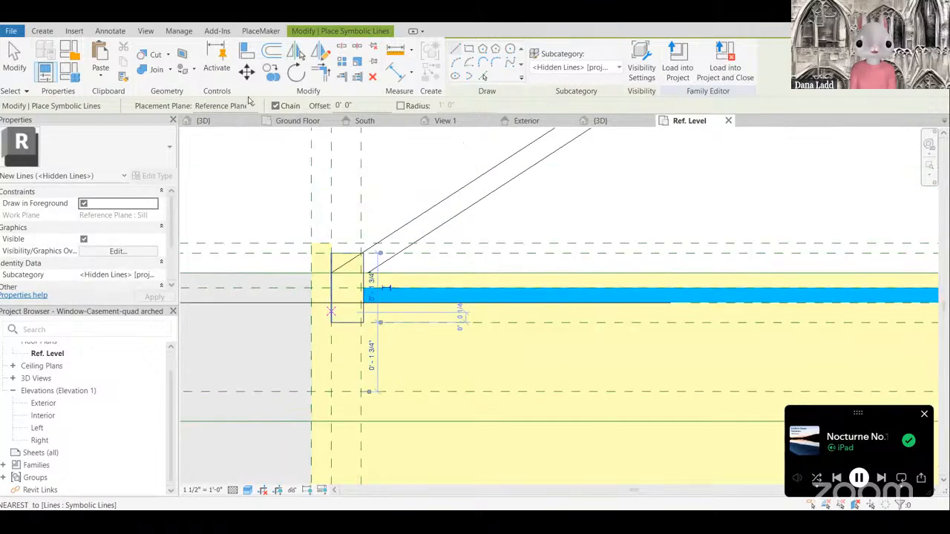
{"action": "key", "text": "Escape"}
{"action": "key", "text": "Escape"}
Step: Align the outer vertical edge of the left jamb's symbolic rectangle to the reference plane along the sash frame's outer side
{"action": "key", "text": "a"}
{"action": "key", "text": "l"}
{"action": "scroll", "coordinate": [346, 273], "scroll_direction": "up", "scroll_amount": 2}
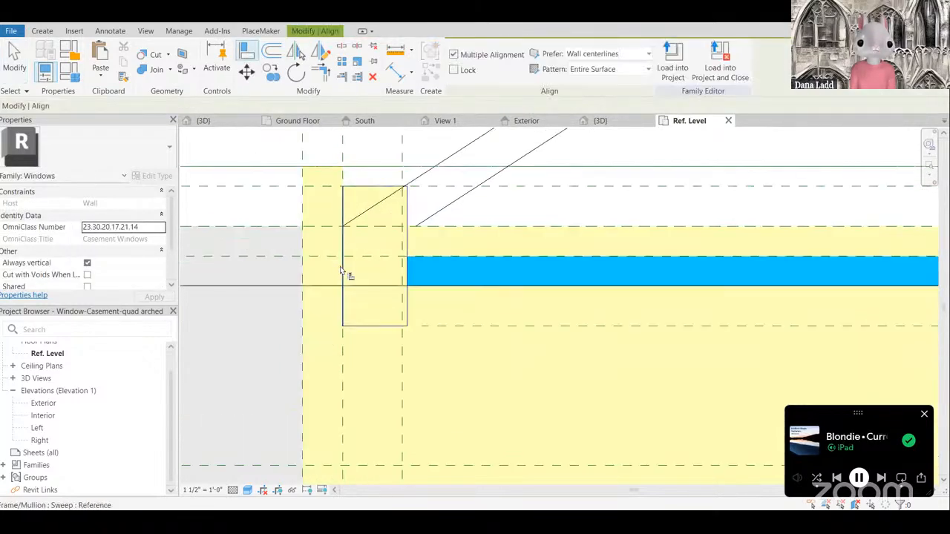
{"action": "left_click", "coordinate": [345, 254]}
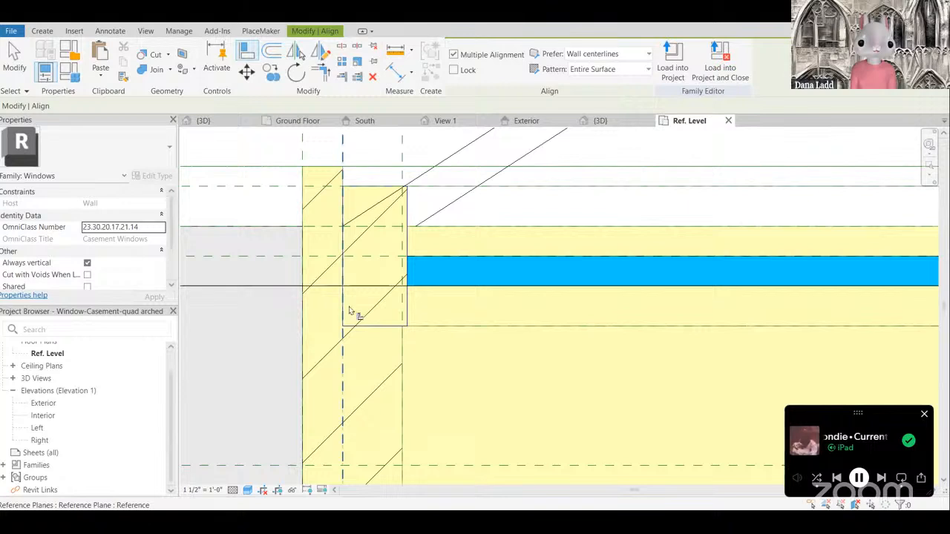
{"action": "left_click", "coordinate": [349, 312]}
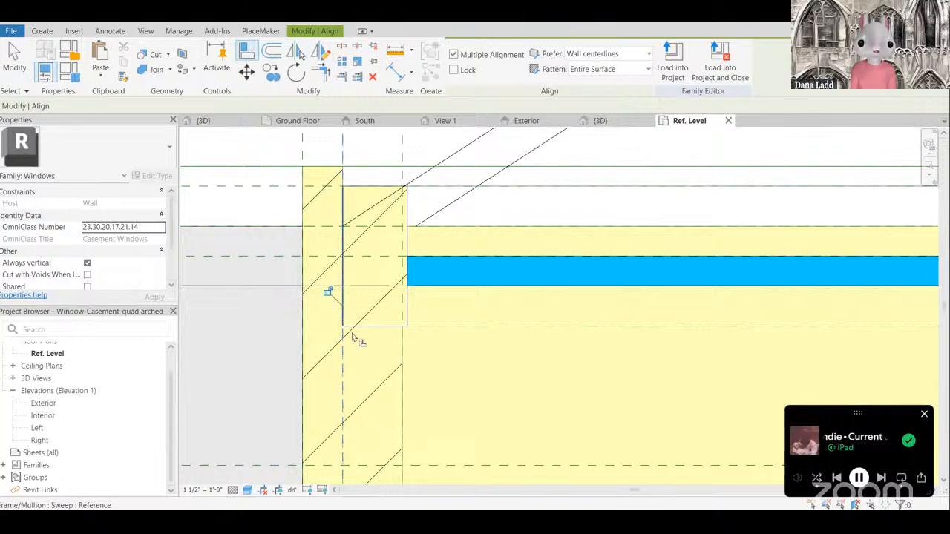
Step: Try to align the inner vertical edge of the left jamb's symbolic rectangle to the vertical reference plane beside it
{"action": "left_click", "coordinate": [404, 156]}
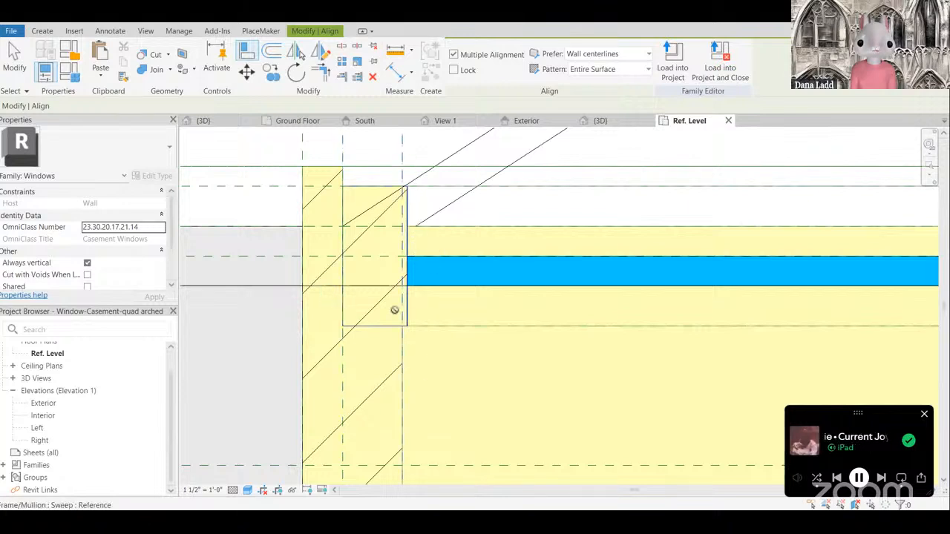
{"action": "left_click", "coordinate": [872, 360]}
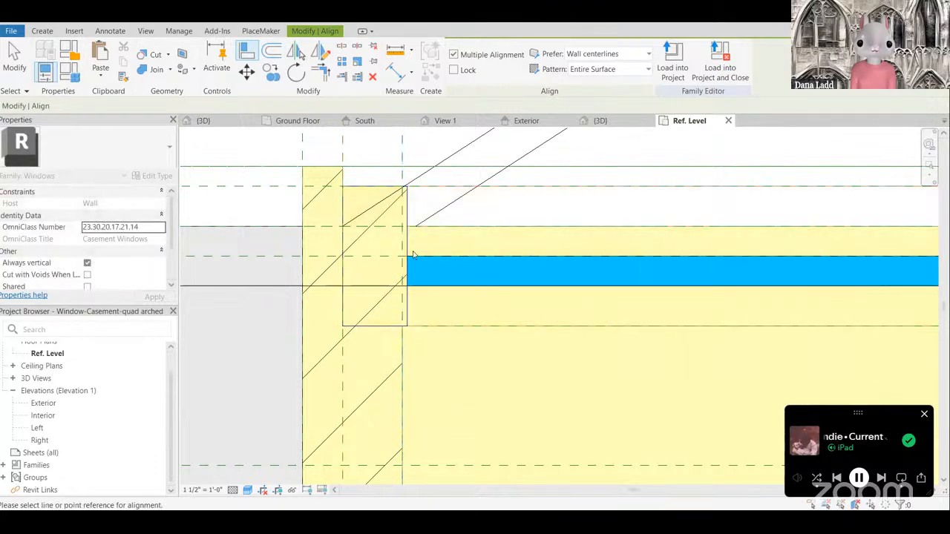
{"action": "key", "text": "Escape"}
Step: Align the inner vertical edge of the left jamb's symbolic rectangle with the sash frame's inner edge
{"action": "scroll", "coordinate": [417, 254], "scroll_direction": "down", "scroll_amount": 2}
{"action": "scroll", "coordinate": [443, 194], "scroll_direction": "up", "scroll_amount": 3}
{"action": "left_click", "coordinate": [246, 51]}
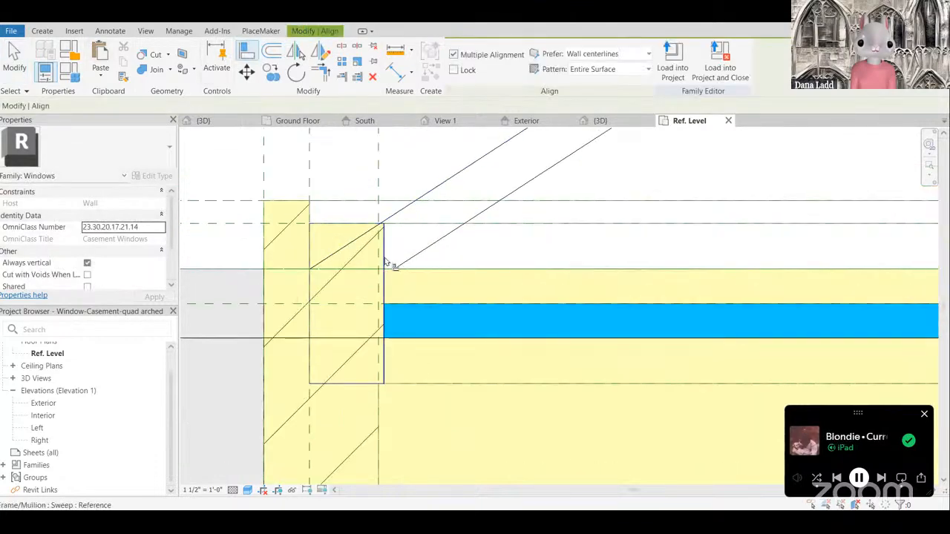
{"action": "left_click", "coordinate": [375, 297]}
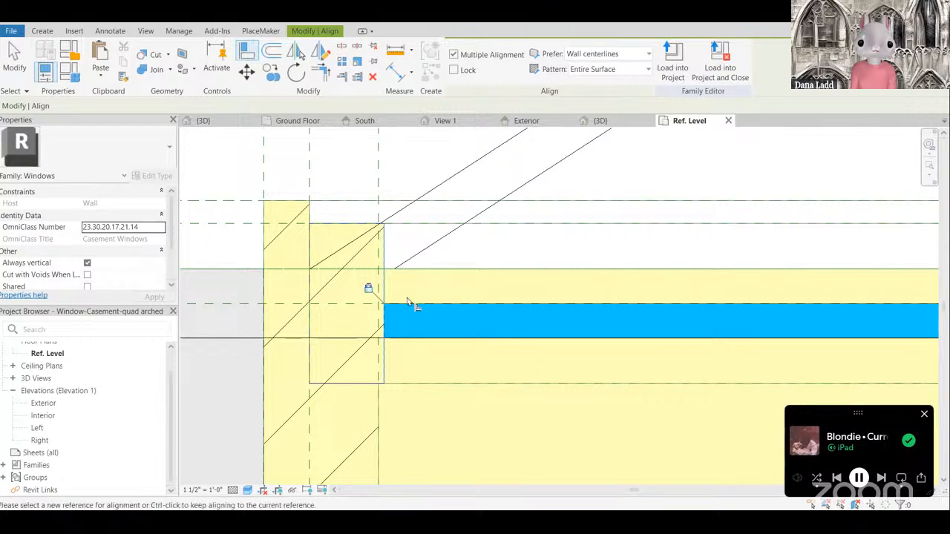
Step: At the right jamb, align and lock the sash frame's edge to the reference plane along its outer side
{"action": "scroll", "coordinate": [358, 278], "scroll_direction": "down", "scroll_amount": 3}
{"action": "scroll", "coordinate": [354, 337], "scroll_direction": "down", "scroll_amount": 4}
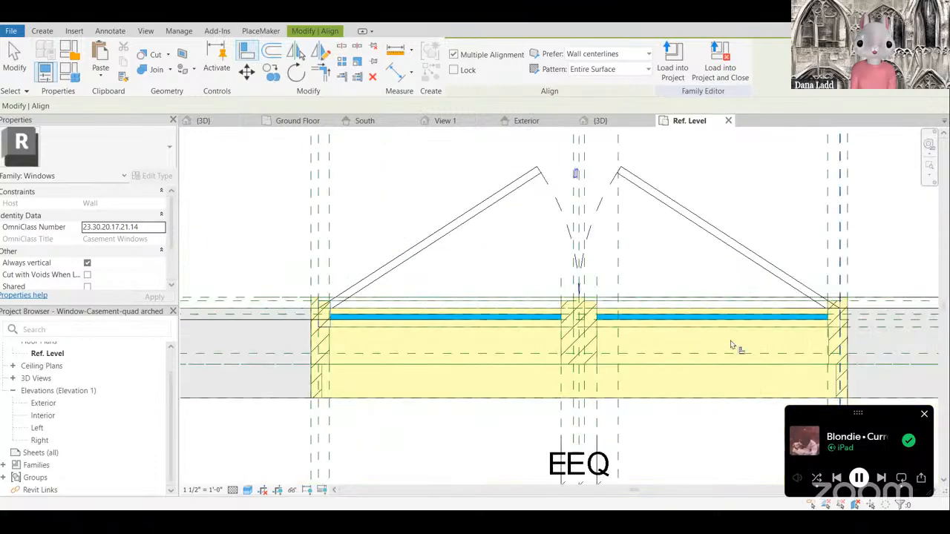
{"action": "middle_click_drag", "start_coordinate": [841, 302], "coordinate": [701, 330]}
{"action": "scroll", "coordinate": [690, 332], "scroll_direction": "up", "scroll_amount": 4}
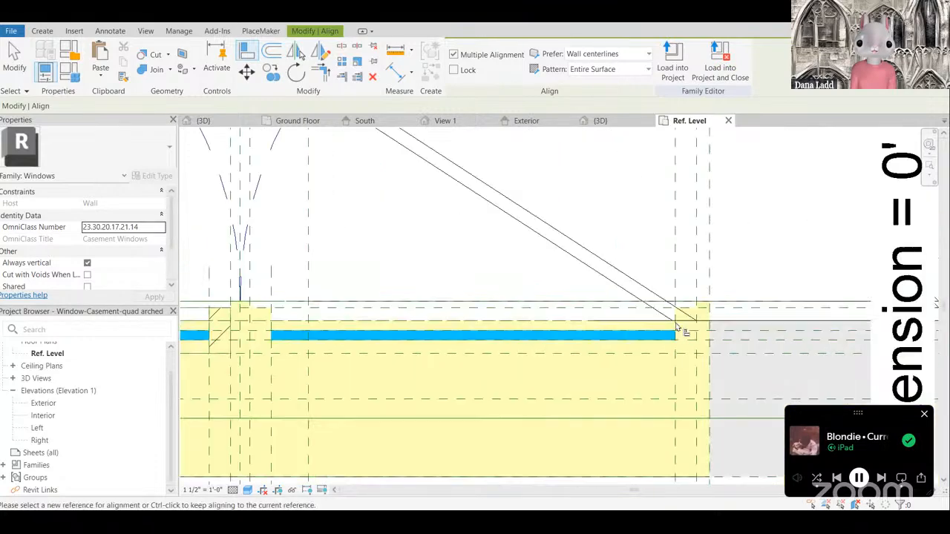
{"action": "left_click", "coordinate": [863, 359]}
{"action": "key", "text": "Escape"}
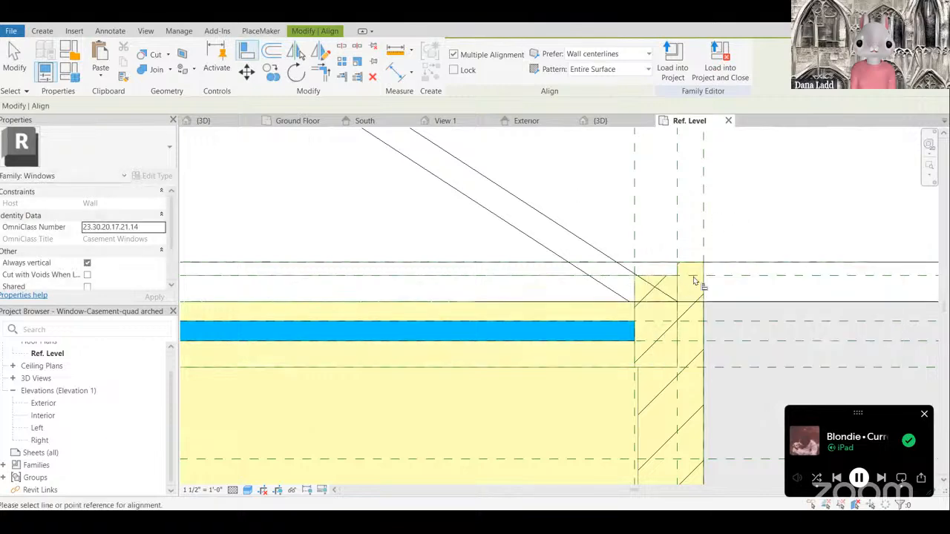
{"action": "left_click", "coordinate": [678, 320]}
{"action": "left_click", "coordinate": [678, 320]}
{"action": "left_click", "coordinate": [692, 321]}
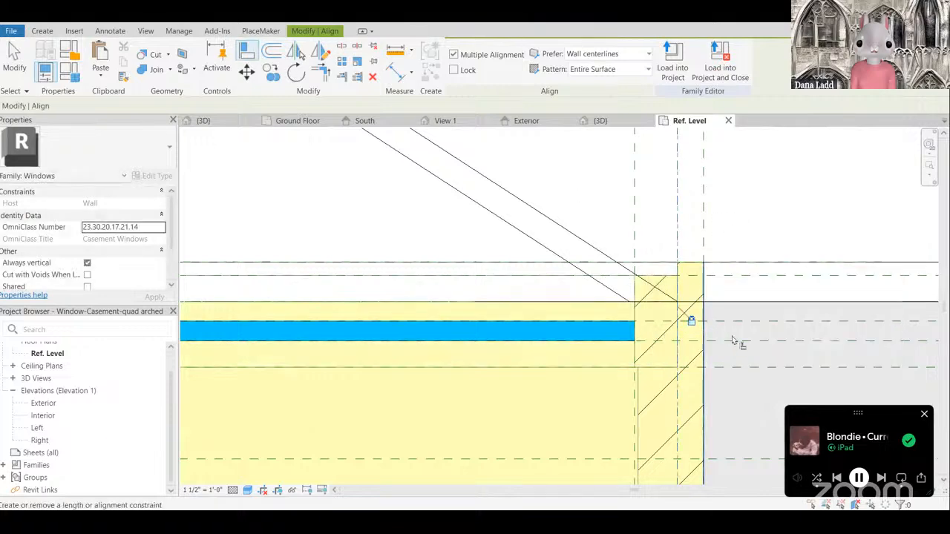
{"action": "scroll", "coordinate": [733, 340], "scroll_direction": "down", "scroll_amount": 3}
{"action": "key", "text": "Escape"}
{"action": "key", "text": "Escape"}
{"action": "scroll", "coordinate": [631, 234], "scroll_direction": "down", "scroll_amount": 5}
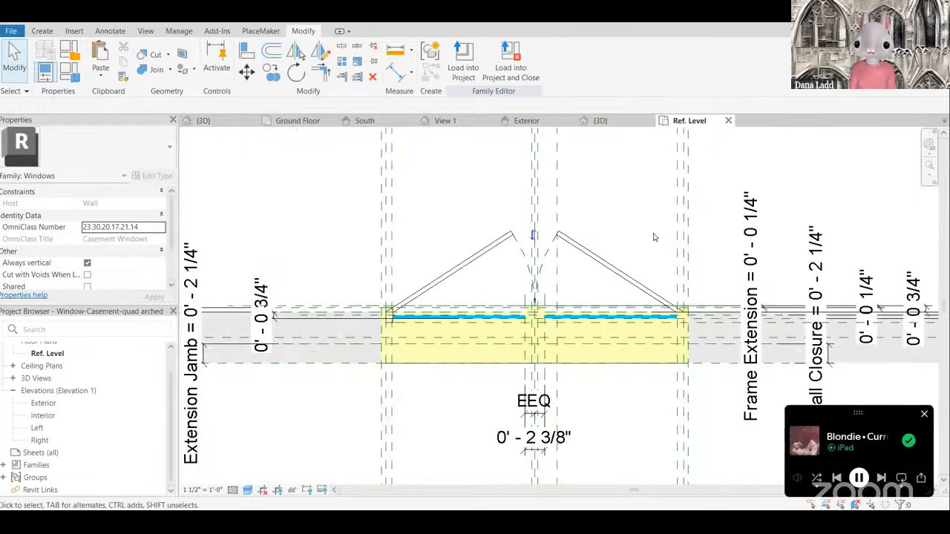
{"action": "scroll", "coordinate": [655, 237], "scroll_direction": "up", "scroll_amount": 1}
{"action": "left_click_drag", "start_coordinate": [653, 231], "coordinate": [607, 280]}
{"action": "scroll", "coordinate": [573, 236], "scroll_direction": "up", "scroll_amount": 4}
{"action": "left_click", "coordinate": [571, 251], "text": "ctrl"}
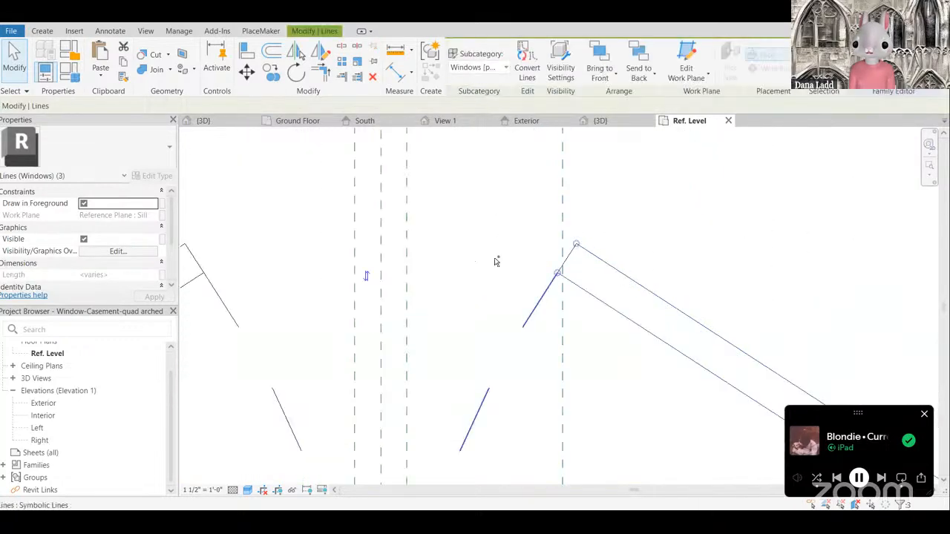
{"action": "scroll", "coordinate": [449, 250], "scroll_direction": "down", "scroll_amount": 3}
{"action": "left_click_drag", "start_coordinate": [512, 192], "coordinate": [368, 285]}
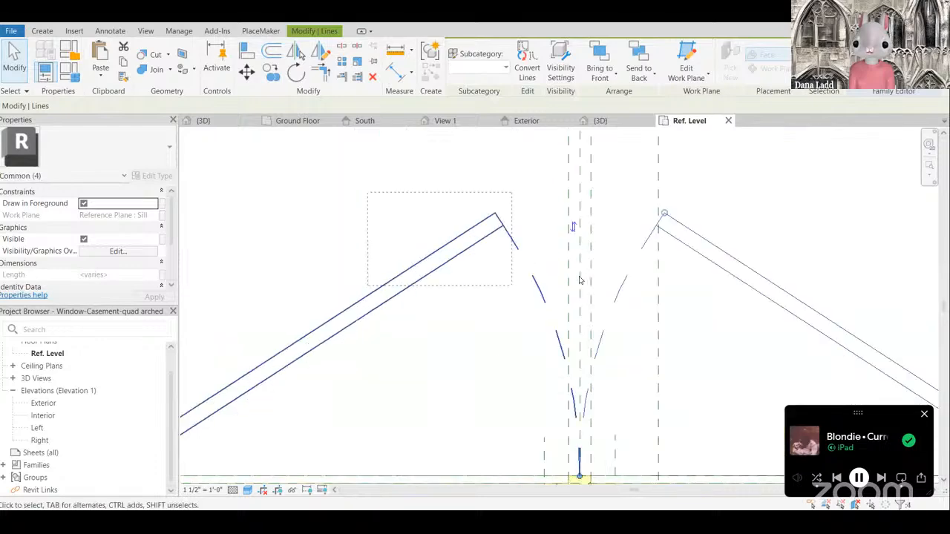
{"action": "scroll", "coordinate": [560, 286], "scroll_direction": "down", "scroll_amount": 2}
{"action": "scroll", "coordinate": [551, 317], "scroll_direction": "down", "scroll_amount": 3}
{"action": "scroll", "coordinate": [684, 370], "scroll_direction": "up", "scroll_amount": 2}
{"action": "key", "text": "Escape"}
{"action": "scroll", "coordinate": [688, 334], "scroll_direction": "up", "scroll_amount": 3}
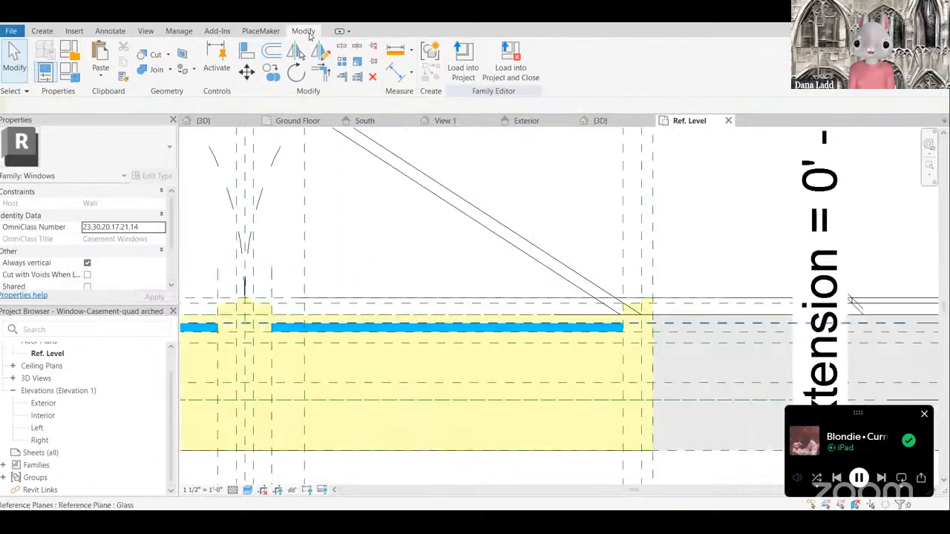
Step: Realign the outer vertical edge of the right jamb's sash frame to the sash's outer reference plane
{"action": "scroll", "coordinate": [668, 319], "scroll_direction": "up", "scroll_amount": 2}
{"action": "key", "text": "a"}
{"action": "key", "text": "l"}
{"action": "scroll", "coordinate": [629, 193], "scroll_direction": "up", "scroll_amount": 2}
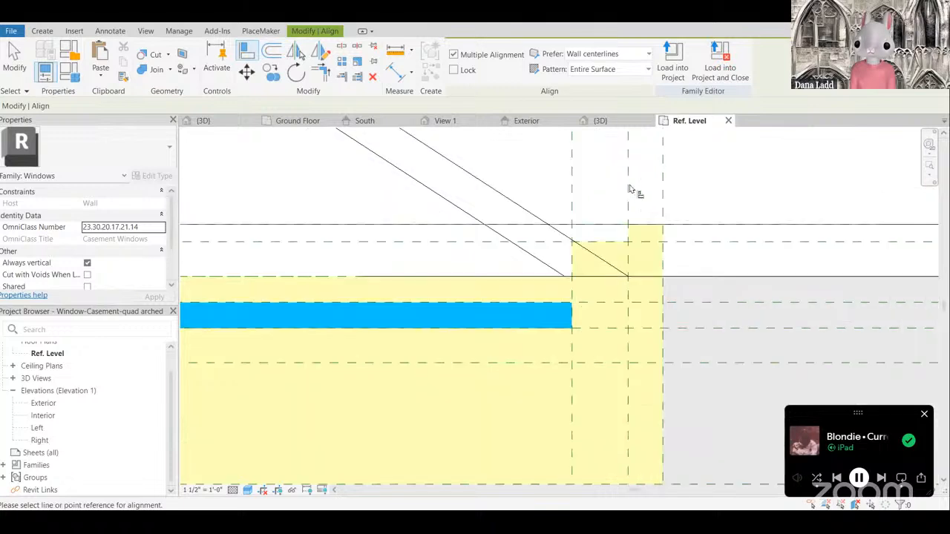
{"action": "left_click", "coordinate": [630, 189]}
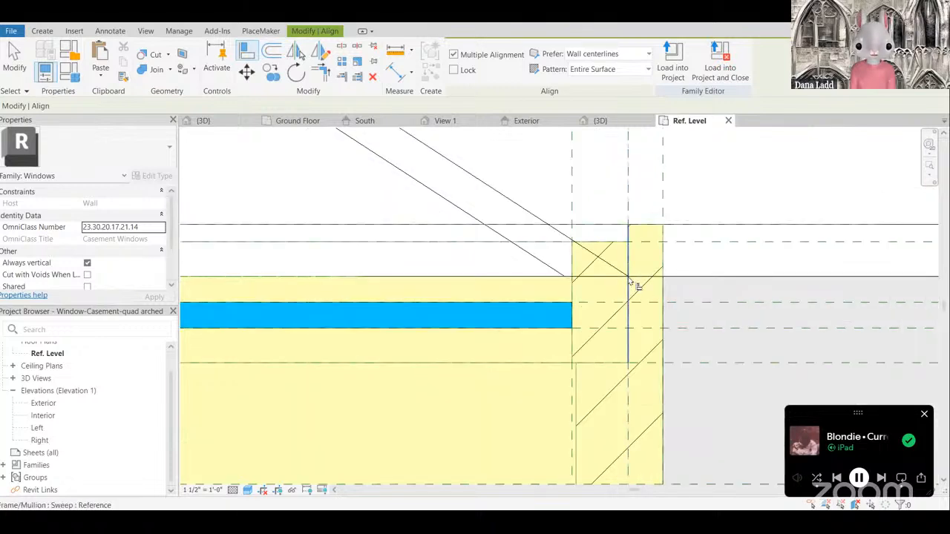
{"action": "left_click", "coordinate": [630, 283]}
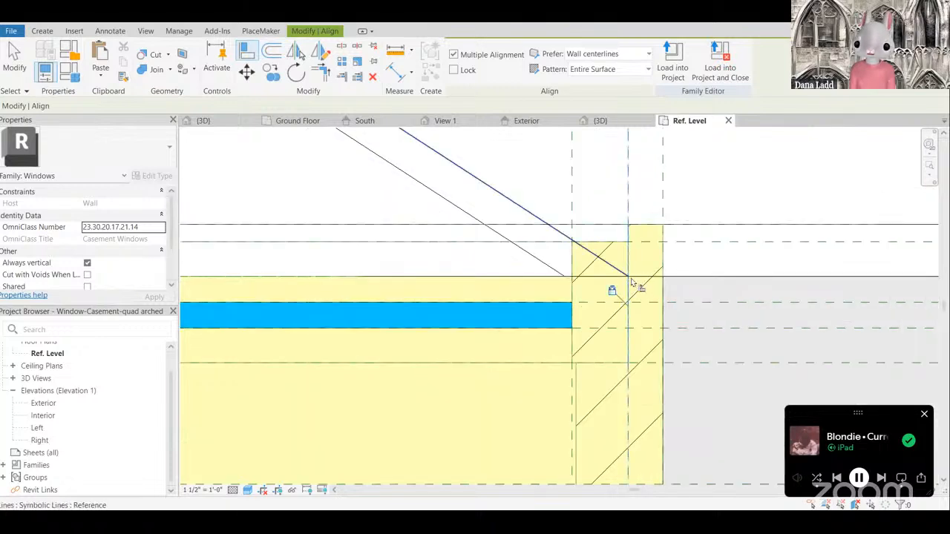
{"action": "key", "text": "Escape"}
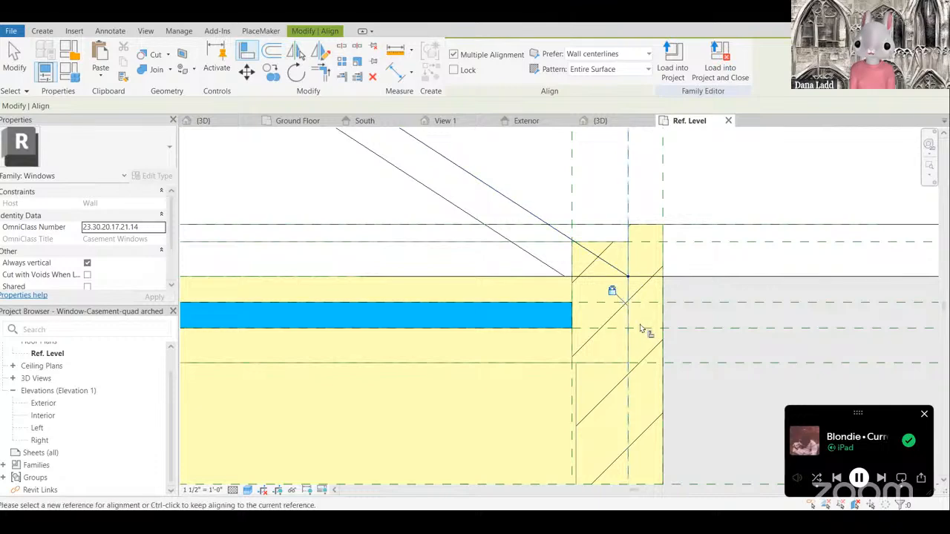
Step: Align the right jamb's inner sash frame edge to the vertical reference plane at the end of the right glass pane
{"action": "scroll", "coordinate": [642, 330], "scroll_direction": "down", "scroll_amount": 5}
{"action": "scroll", "coordinate": [631, 343], "scroll_direction": "up", "scroll_amount": 3}
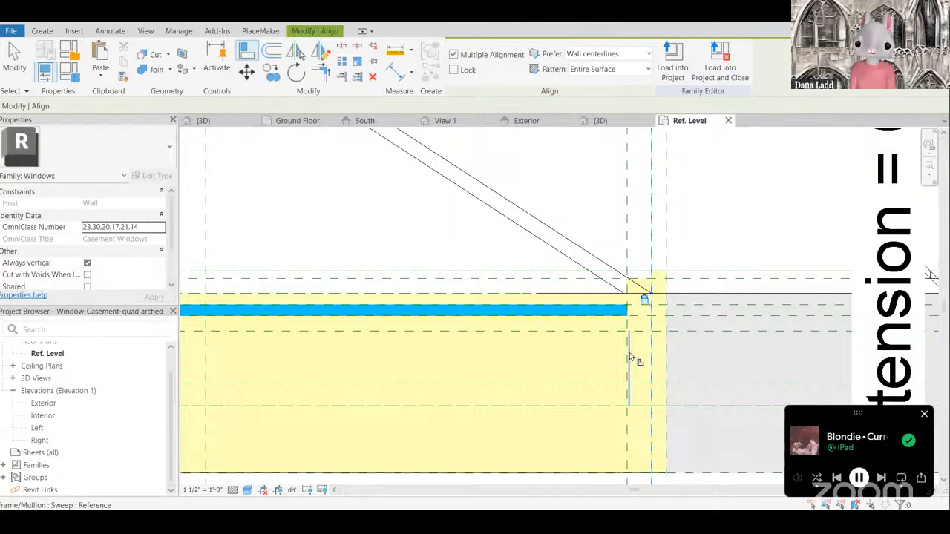
{"action": "scroll", "coordinate": [630, 355], "scroll_direction": "up", "scroll_amount": 2}
{"action": "left_click", "coordinate": [631, 276]}
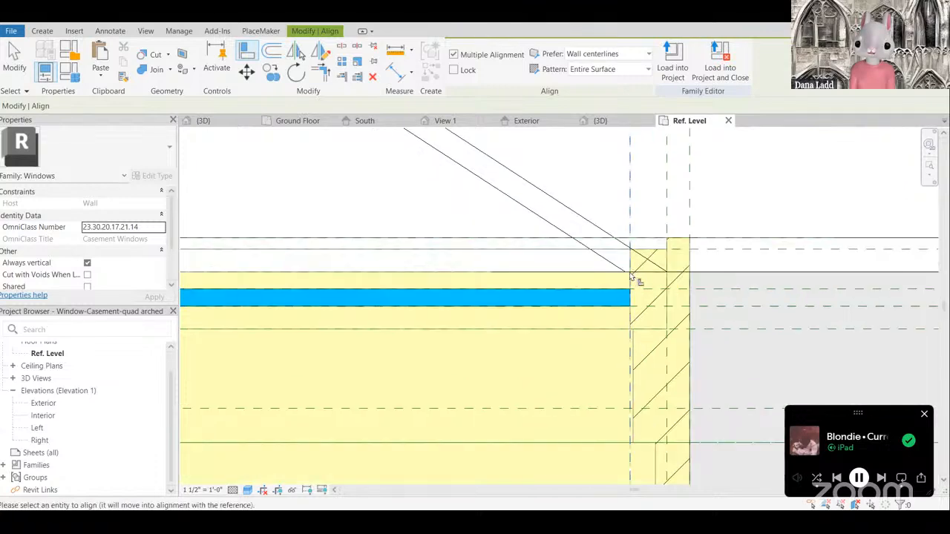
{"action": "scroll", "coordinate": [631, 279], "scroll_direction": "up", "scroll_amount": 2}
{"action": "scroll", "coordinate": [630, 285], "scroll_direction": "down", "scroll_amount": 3}
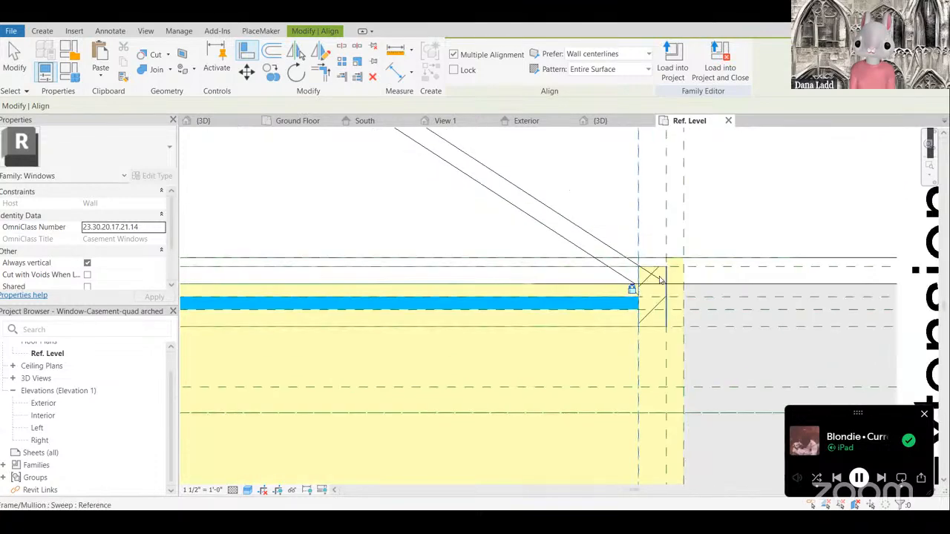
{"action": "key", "text": "Escape"}
{"action": "key", "text": "Escape"}
Step: Try to align the left jamb's symbolic rectangle to the vertical reference plane at the left glass pane's end
{"action": "scroll", "coordinate": [658, 278], "scroll_direction": "down", "scroll_amount": 2}
{"action": "scroll", "coordinate": [376, 283], "scroll_direction": "up", "scroll_amount": 4}
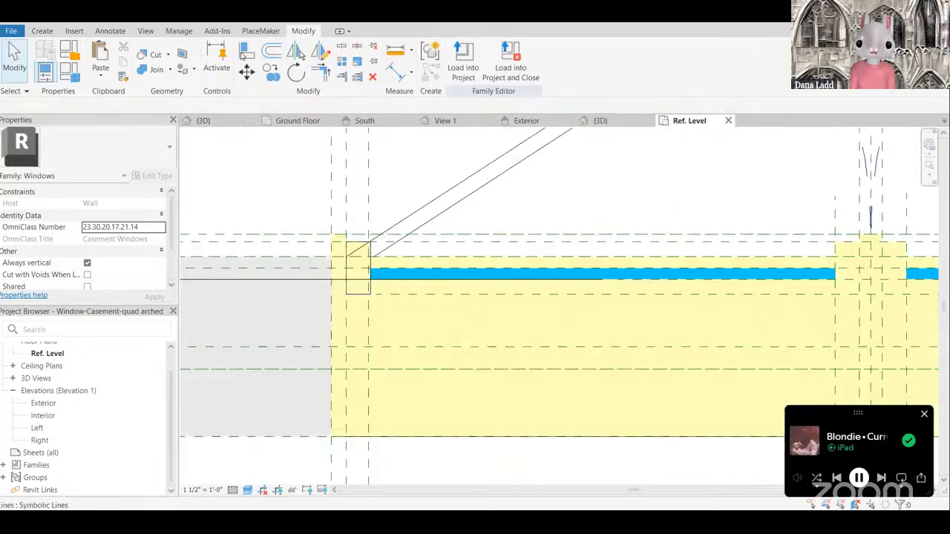
{"action": "key", "text": "a"}
{"action": "key", "text": "l"}
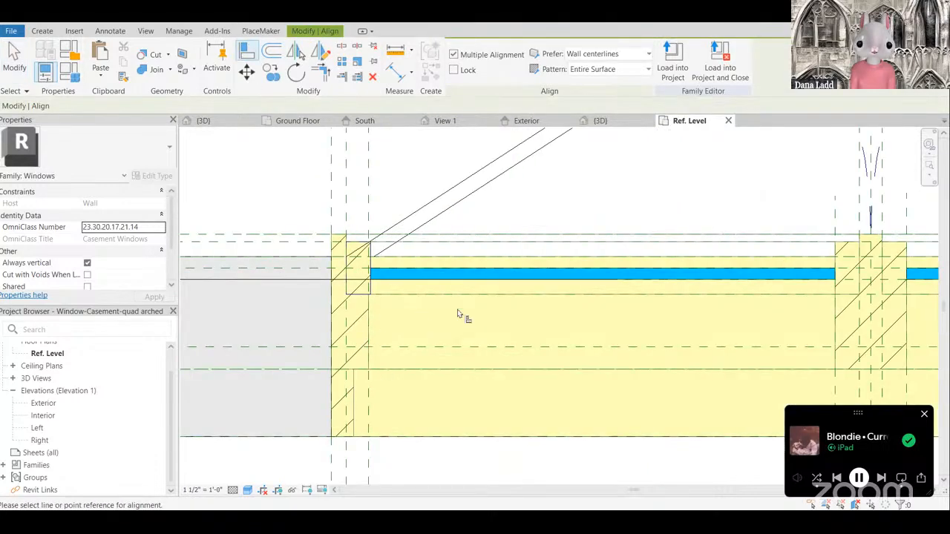
{"action": "scroll", "coordinate": [710, 318], "scroll_direction": "down", "scroll_amount": 3}
{"action": "scroll", "coordinate": [765, 305], "scroll_direction": "up", "scroll_amount": 4}
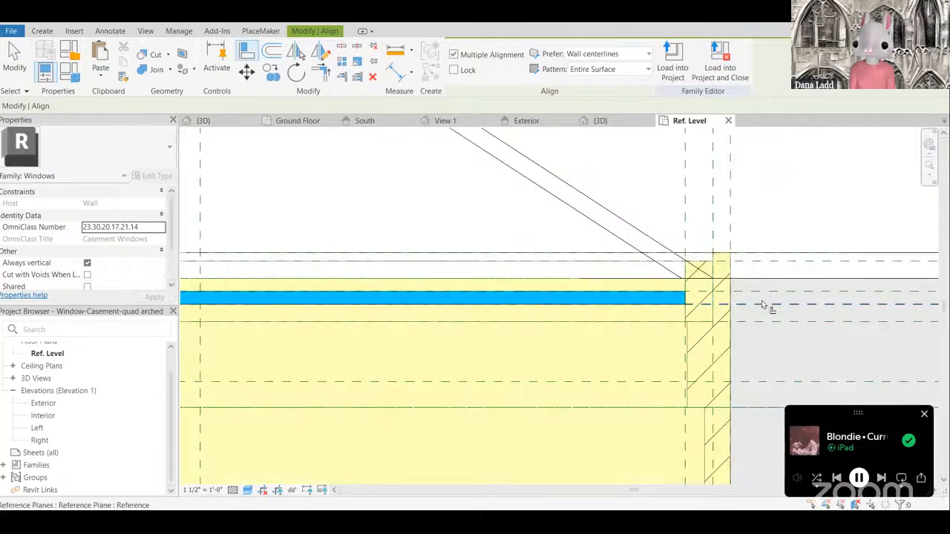
{"action": "scroll", "coordinate": [212, 307], "scroll_direction": "down", "scroll_amount": 3}
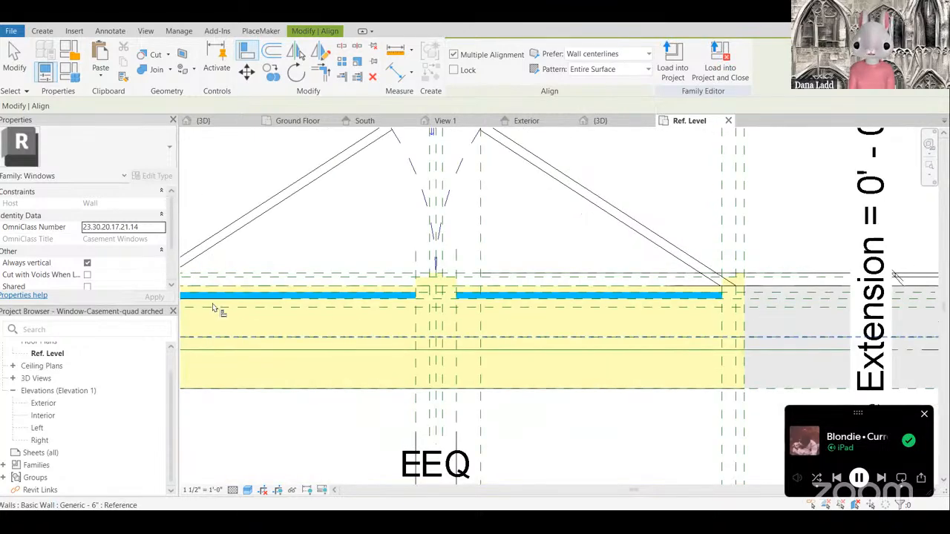
{"action": "scroll", "coordinate": [255, 287], "scroll_direction": "up", "scroll_amount": 4}
{"action": "scroll", "coordinate": [290, 276], "scroll_direction": "up", "scroll_amount": 2}
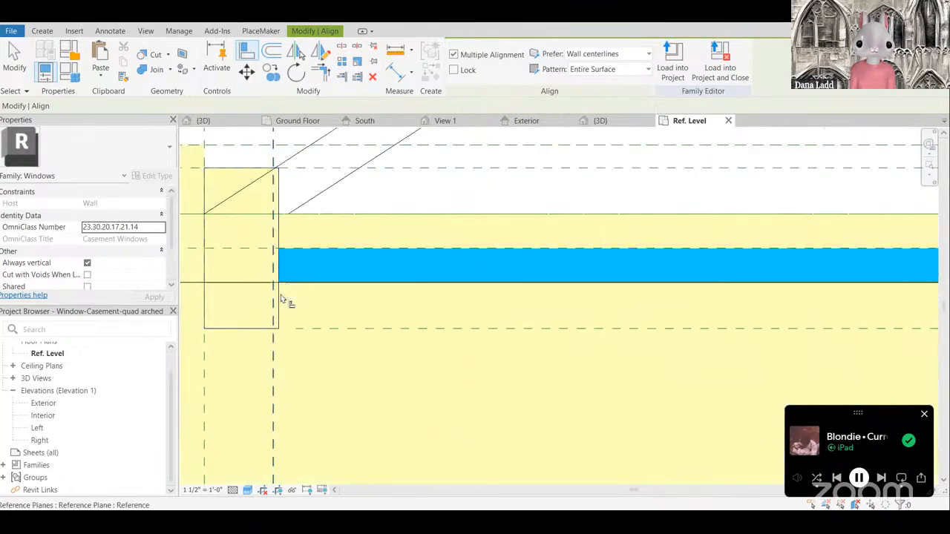
{"action": "left_click", "coordinate": [275, 352]}
{"action": "scroll", "coordinate": [361, 314], "scroll_direction": "down", "scroll_amount": 3}
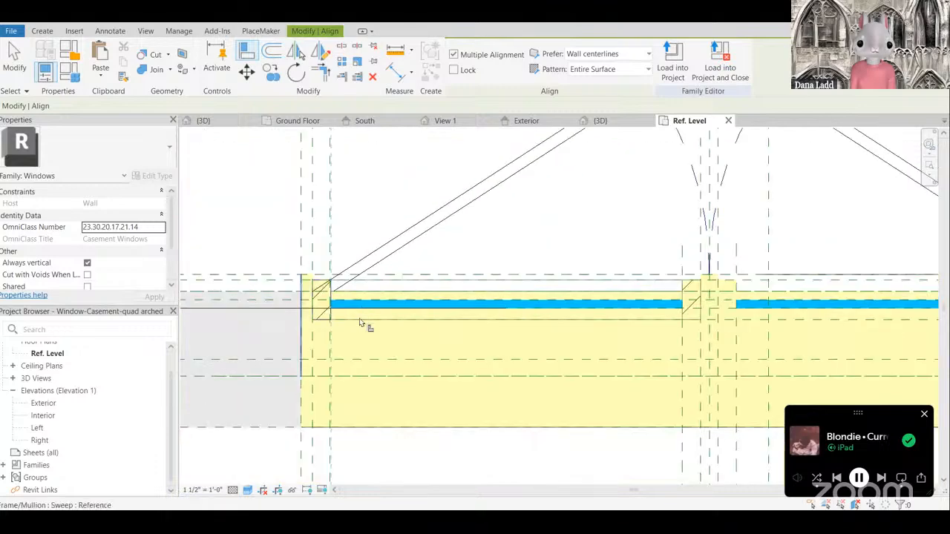
{"action": "scroll", "coordinate": [359, 335], "scroll_direction": "up", "scroll_amount": 3}
{"action": "key", "text": "Escape"}
{"action": "key", "text": "Escape"}
Step: Reload the family into the project, overwriting the existing version, and check the left jamb outline in the Ground Floor plan
{"action": "scroll", "coordinate": [415, 337], "scroll_direction": "down", "scroll_amount": 5}
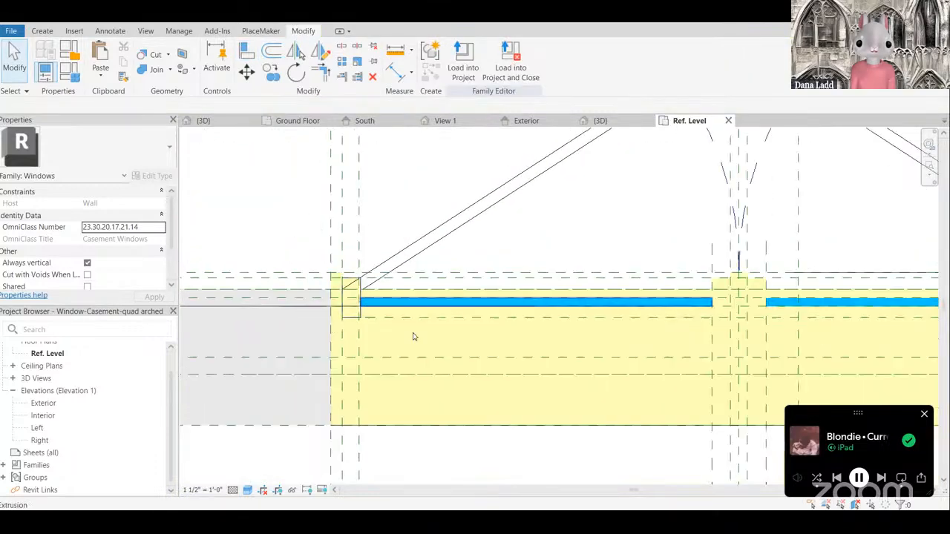
{"action": "left_click", "coordinate": [463, 62]}
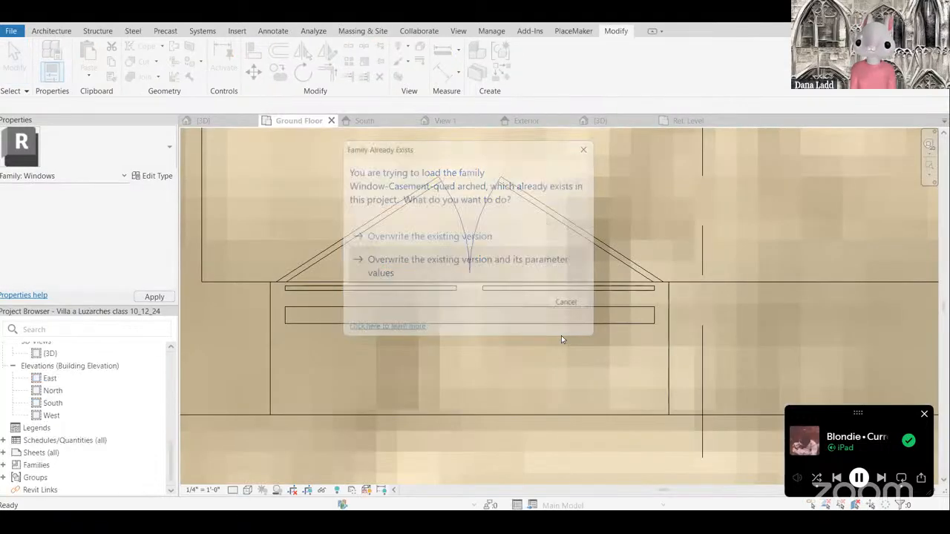
{"action": "scroll", "coordinate": [527, 345], "scroll_direction": "up", "scroll_amount": 1}
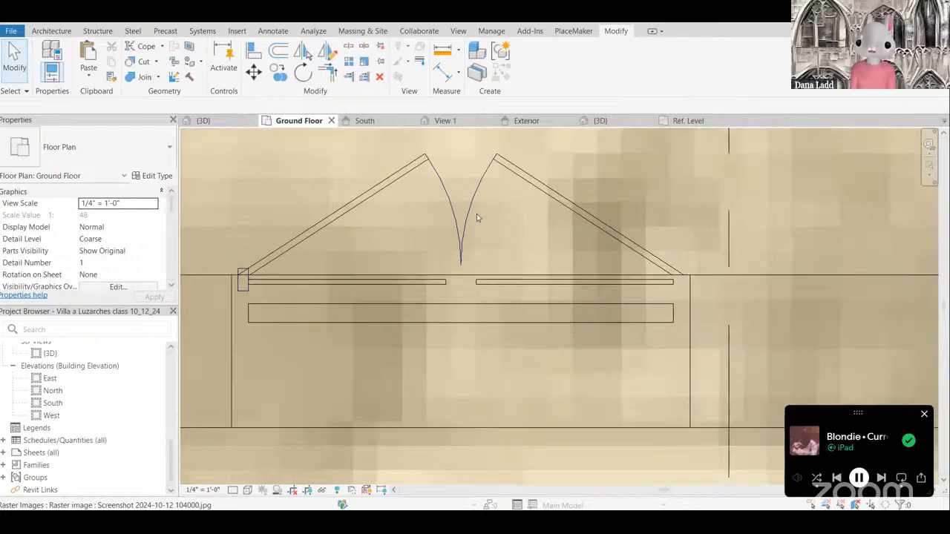
{"action": "scroll", "coordinate": [476, 214], "scroll_direction": "down", "scroll_amount": 2}
{"action": "scroll", "coordinate": [472, 236], "scroll_direction": "up", "scroll_amount": 2}
Step: Reopen the window family and outline the left outer frame with a <Hidden Lines> [projection] symbolic rectangle from its exterior edge to the wall's interior face
{"action": "double_click", "coordinate": [468, 236]}
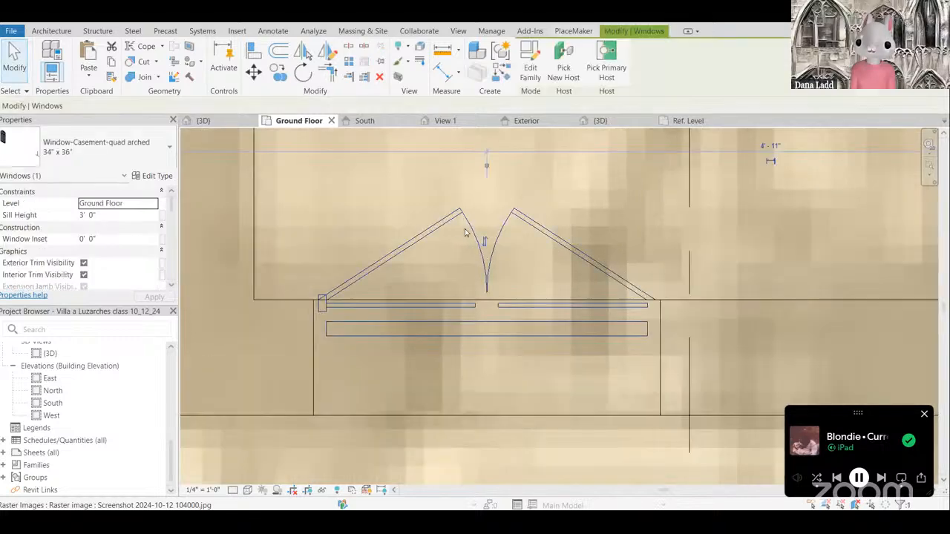
{"action": "scroll", "coordinate": [363, 262], "scroll_direction": "up", "scroll_amount": 2}
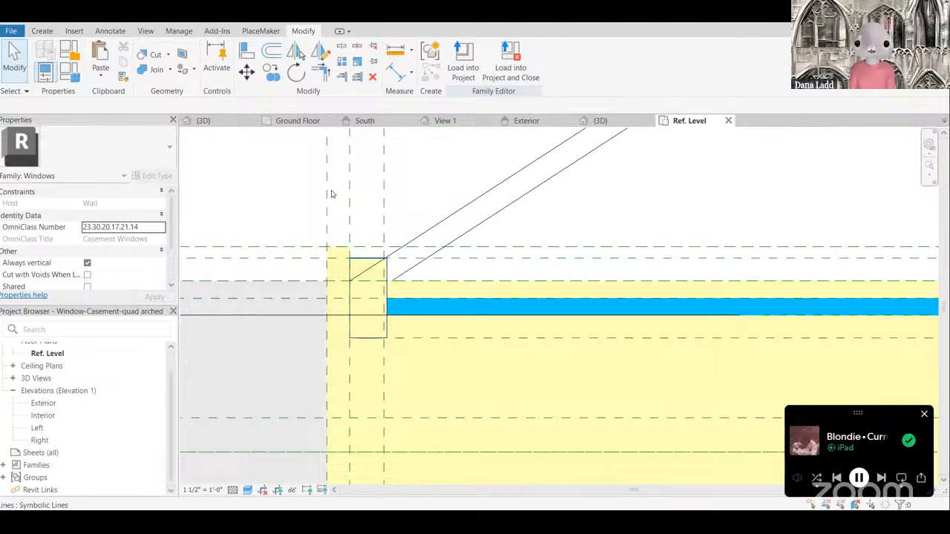
{"action": "scroll", "coordinate": [333, 195], "scroll_direction": "down", "scroll_amount": 1}
{"action": "middle_click_drag", "start_coordinate": [333, 194], "coordinate": [476, 207]}
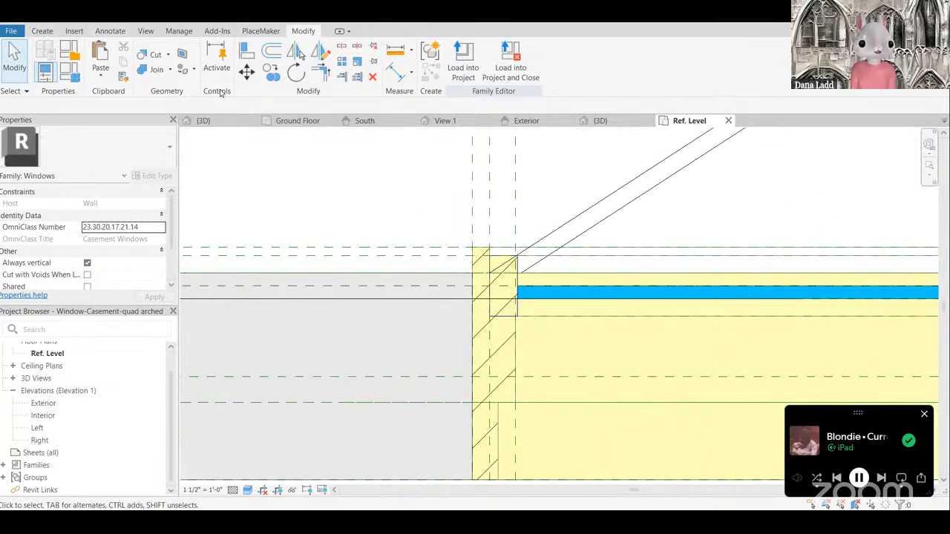
{"action": "left_click", "coordinate": [109, 30]}
{"action": "left_click", "coordinate": [199, 59]}
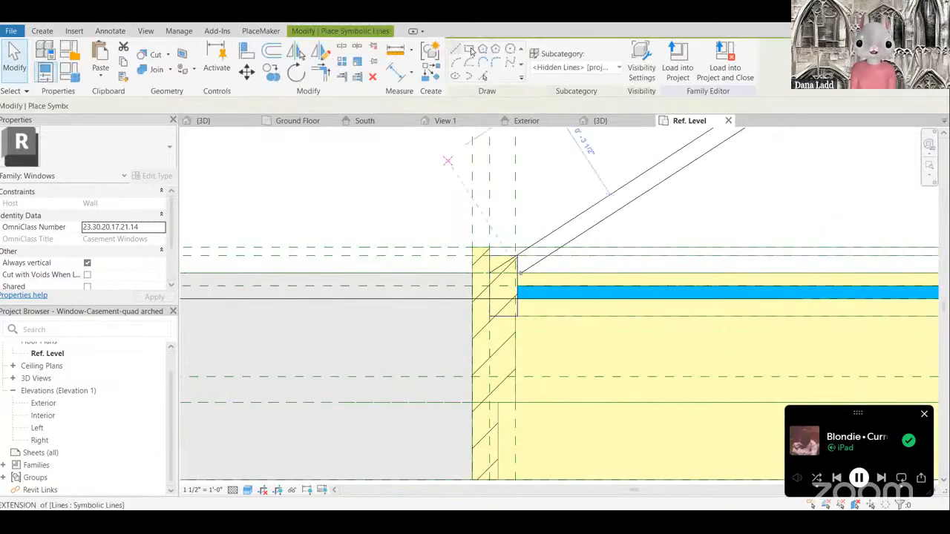
{"action": "left_click", "coordinate": [473, 246]}
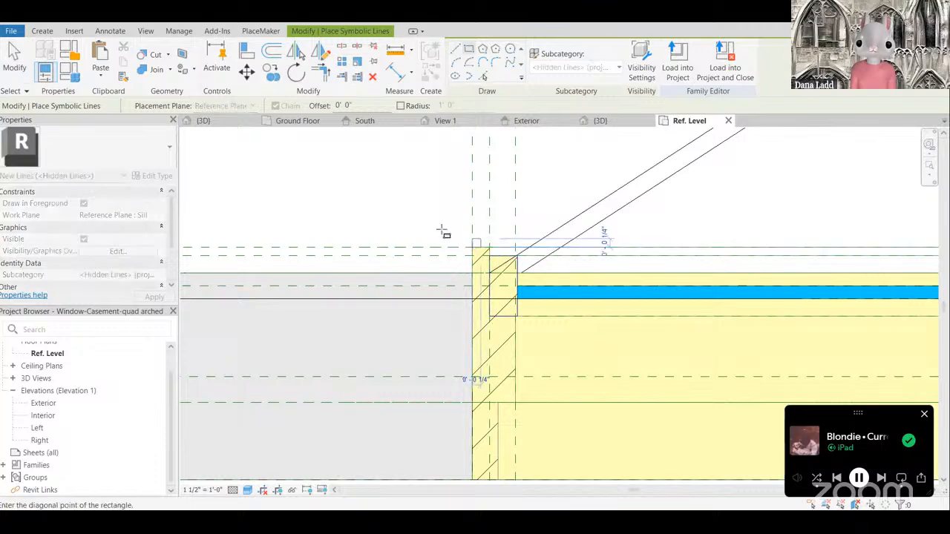
{"action": "scroll", "coordinate": [444, 233], "scroll_direction": "down", "scroll_amount": 2}
{"action": "scroll", "coordinate": [487, 346], "scroll_direction": "up", "scroll_amount": 2}
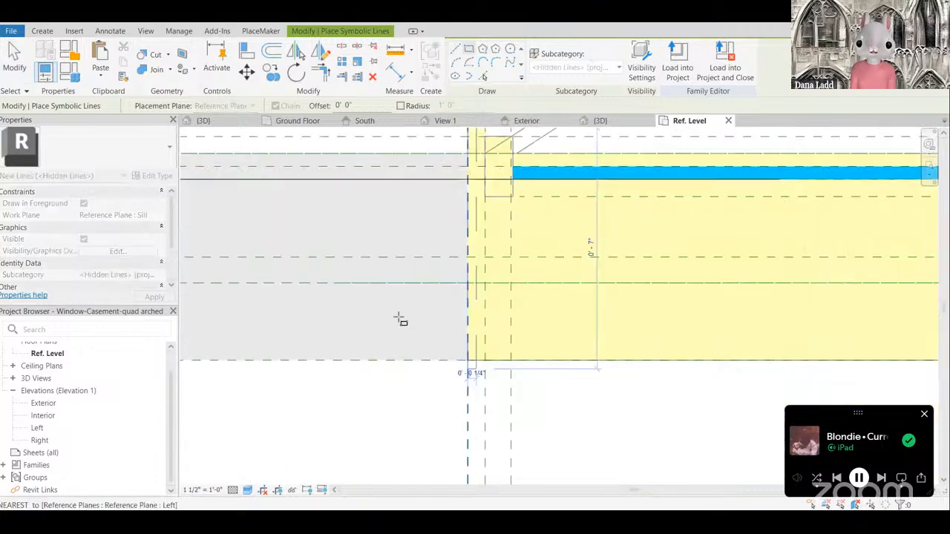
{"action": "scroll", "coordinate": [407, 345], "scroll_direction": "up", "scroll_amount": 1}
{"action": "left_click", "coordinate": [408, 345]}
{"action": "scroll", "coordinate": [426, 382], "scroll_direction": "down", "scroll_amount": 3}
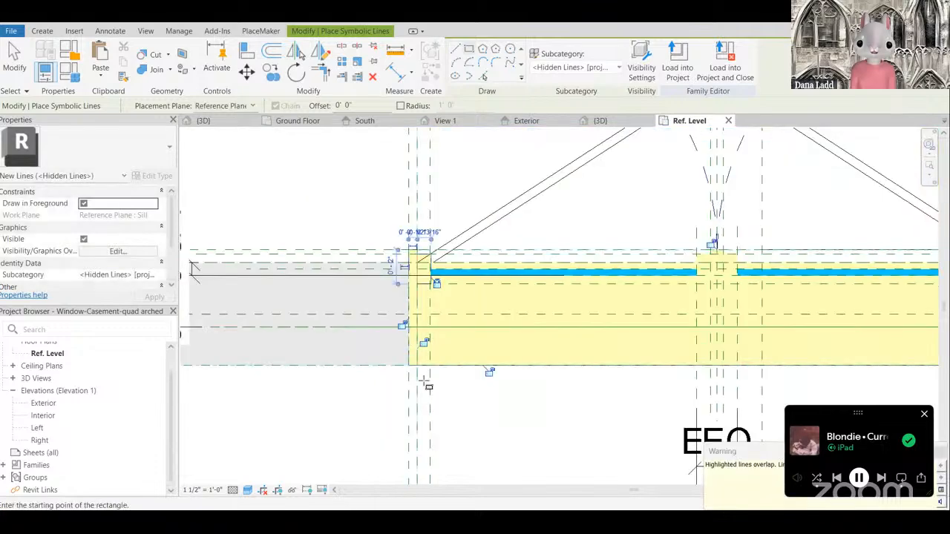
Step: Align the exterior edge of the left outer frame's symbolic rectangle to the outermost exterior frame reference plane
{"action": "scroll", "coordinate": [460, 343], "scroll_direction": "up", "scroll_amount": 2}
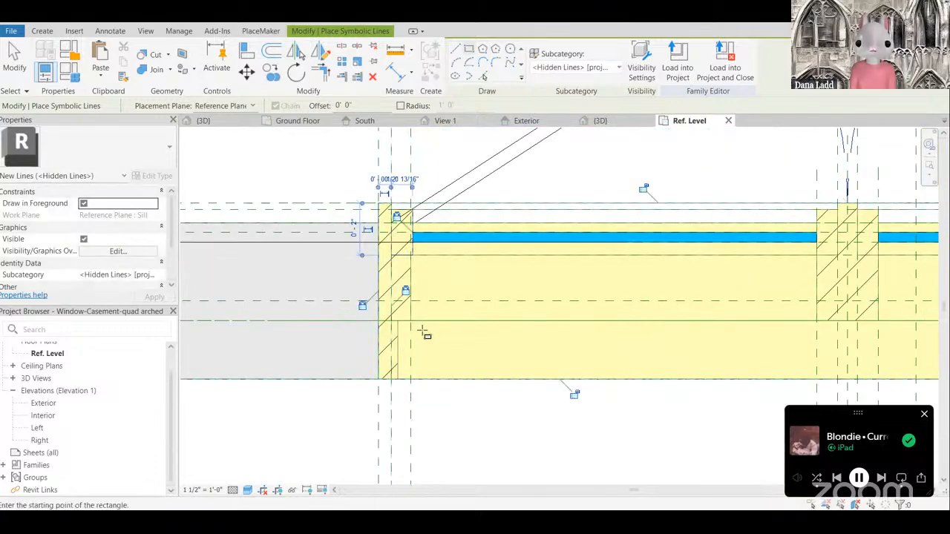
{"action": "key", "text": "Escape"}
{"action": "key", "text": "Escape"}
{"action": "scroll", "coordinate": [391, 248], "scroll_direction": "up", "scroll_amount": 2}
{"action": "key", "text": "a"}
{"action": "key", "text": "l"}
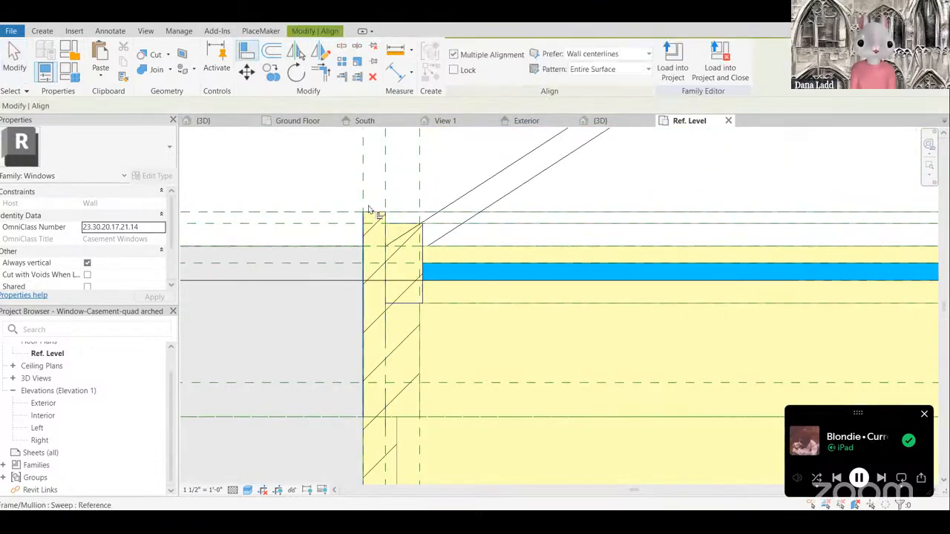
{"action": "scroll", "coordinate": [377, 215], "scroll_direction": "up", "scroll_amount": 2}
{"action": "left_click", "coordinate": [545, 227]}
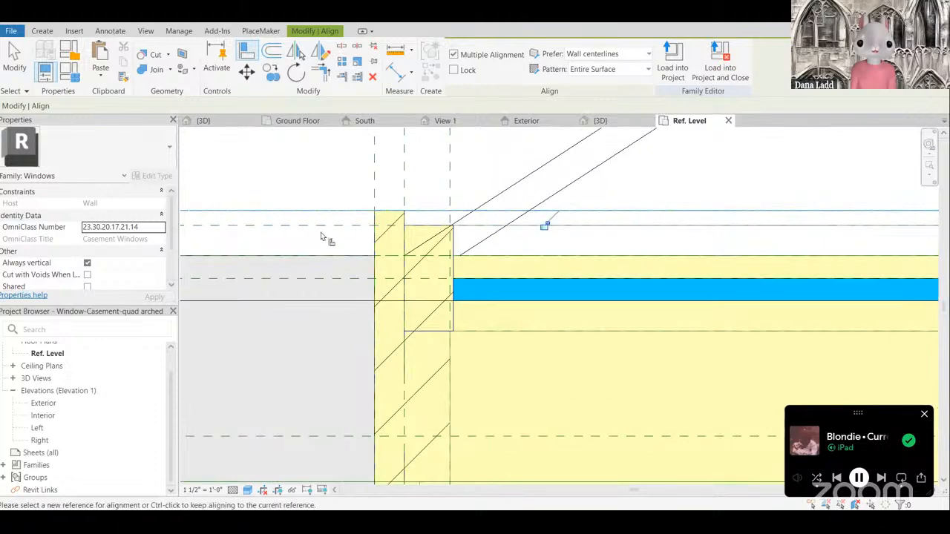
{"action": "scroll", "coordinate": [306, 239], "scroll_direction": "down", "scroll_amount": 5}
{"action": "scroll", "coordinate": [649, 269], "scroll_direction": "down", "scroll_amount": 2}
{"action": "key", "text": "Escape"}
{"action": "key", "text": "Escape"}
Step: Outline the right outer frame with a 1/2" by 6 3/4" <Hidden Lines> [projection] symbolic rectangle from its exterior edge to the wall's interior face
{"action": "scroll", "coordinate": [627, 260], "scroll_direction": "up", "scroll_amount": 4}
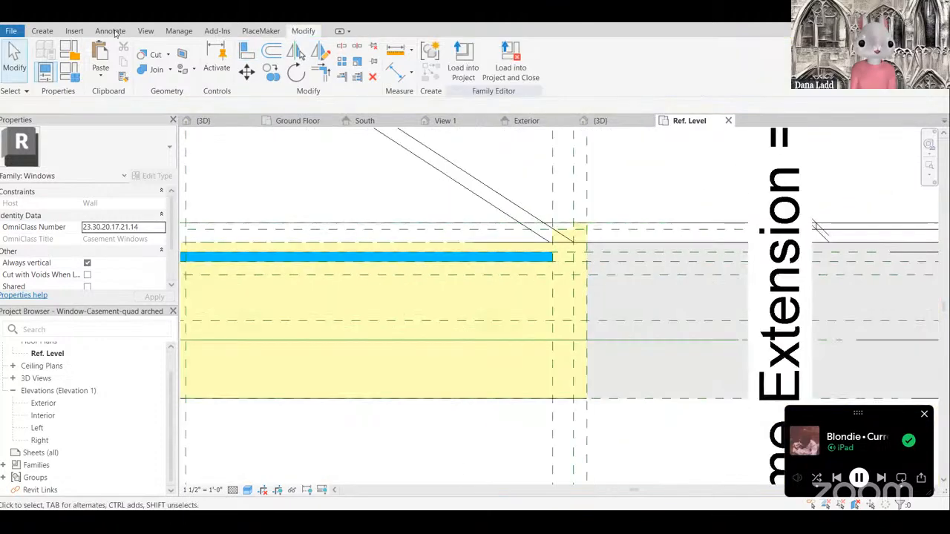
{"action": "left_click", "coordinate": [112, 32]}
{"action": "left_click", "coordinate": [200, 72]}
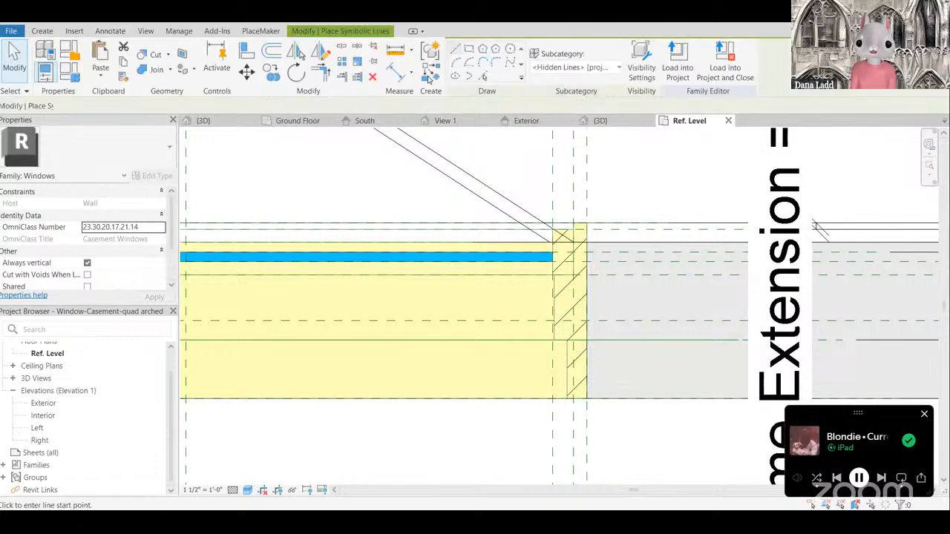
{"action": "scroll", "coordinate": [638, 245], "scroll_direction": "up", "scroll_amount": 2}
{"action": "left_click", "coordinate": [483, 77]}
{"action": "scroll", "coordinate": [498, 197], "scroll_direction": "down", "scroll_amount": 2}
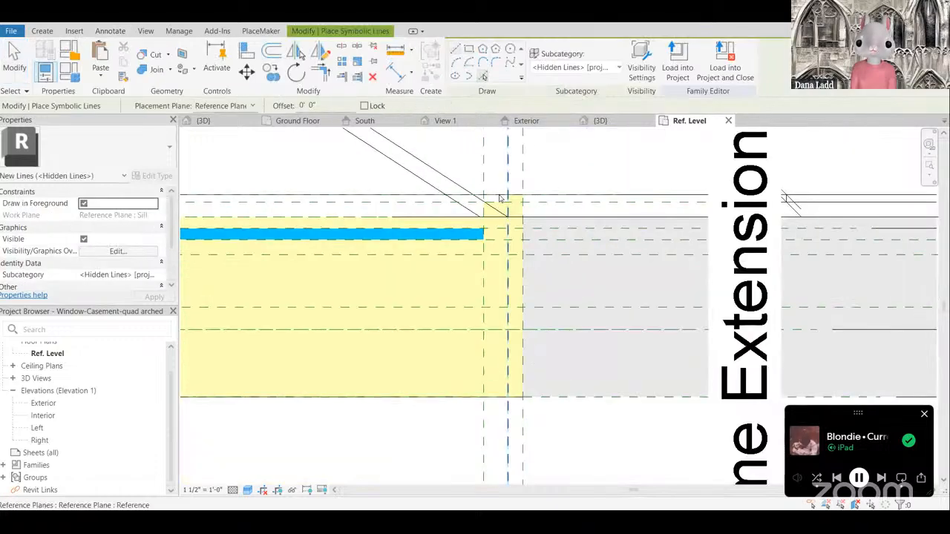
{"action": "scroll", "coordinate": [501, 199], "scroll_direction": "up", "scroll_amount": 1}
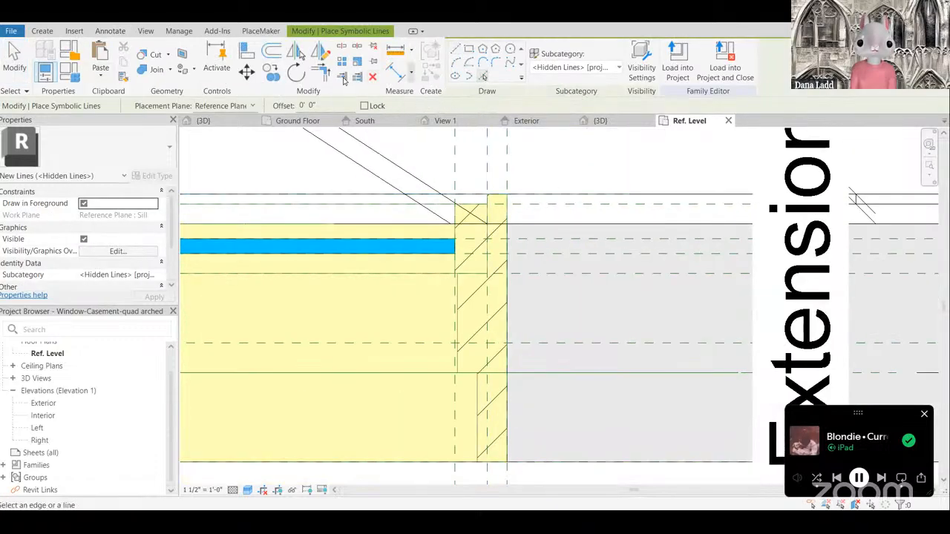
{"action": "left_click", "coordinate": [469, 51]}
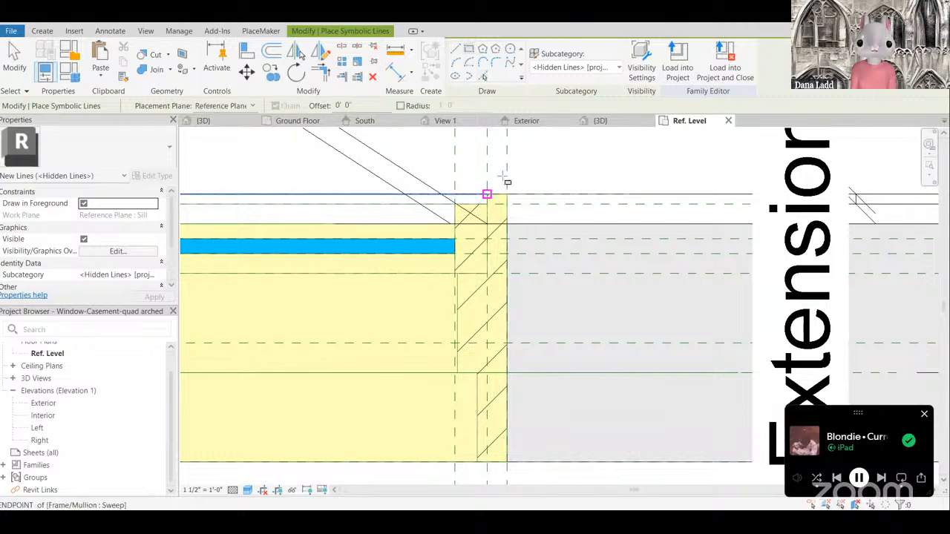
{"action": "left_click", "coordinate": [487, 195]}
{"action": "scroll", "coordinate": [511, 175], "scroll_direction": "down", "scroll_amount": 2}
{"action": "scroll", "coordinate": [515, 289], "scroll_direction": "up", "scroll_amount": 2}
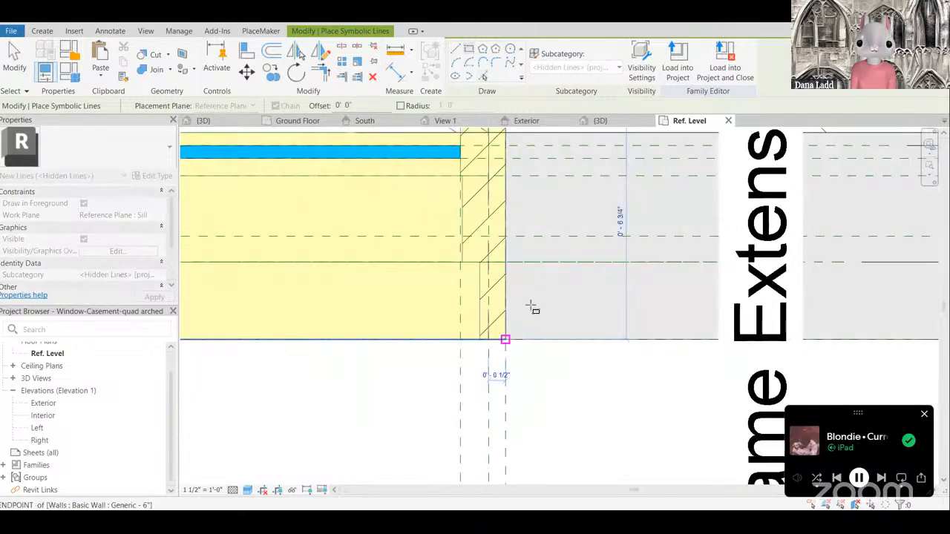
{"action": "left_click", "coordinate": [506, 339]}
{"action": "scroll", "coordinate": [513, 355], "scroll_direction": "down", "scroll_amount": 2}
{"action": "key", "text": "Escape"}
{"action": "key", "text": "Escape"}
{"action": "scroll", "coordinate": [495, 212], "scroll_direction": "up", "scroll_amount": 1}
{"action": "left_click", "coordinate": [497, 215]}
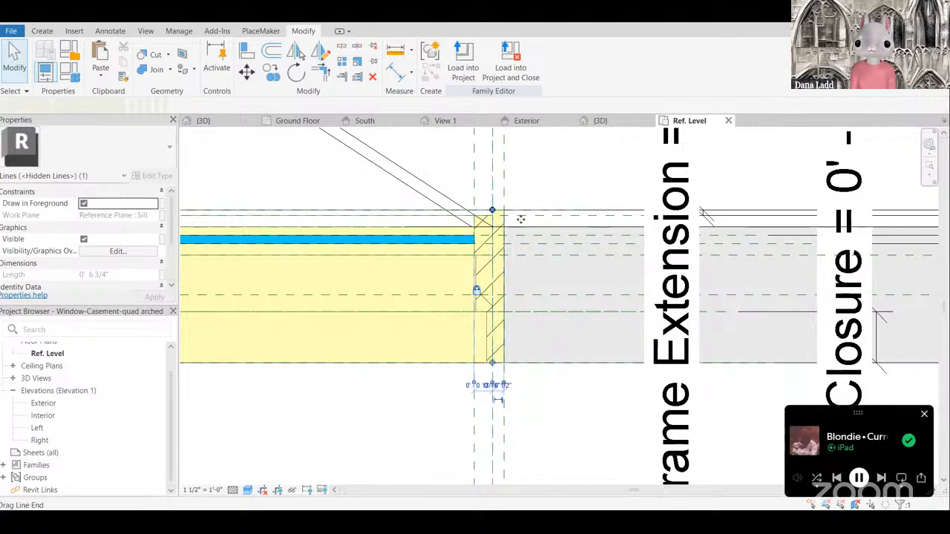
{"action": "scroll", "coordinate": [493, 210], "scroll_direction": "up", "scroll_amount": 2}
{"action": "left_click", "coordinate": [508, 212], "text": "ctrl"}
{"action": "left_click", "coordinate": [520, 239], "text": "ctrl"}
{"action": "scroll", "coordinate": [479, 251], "scroll_direction": "down", "scroll_amount": 2}
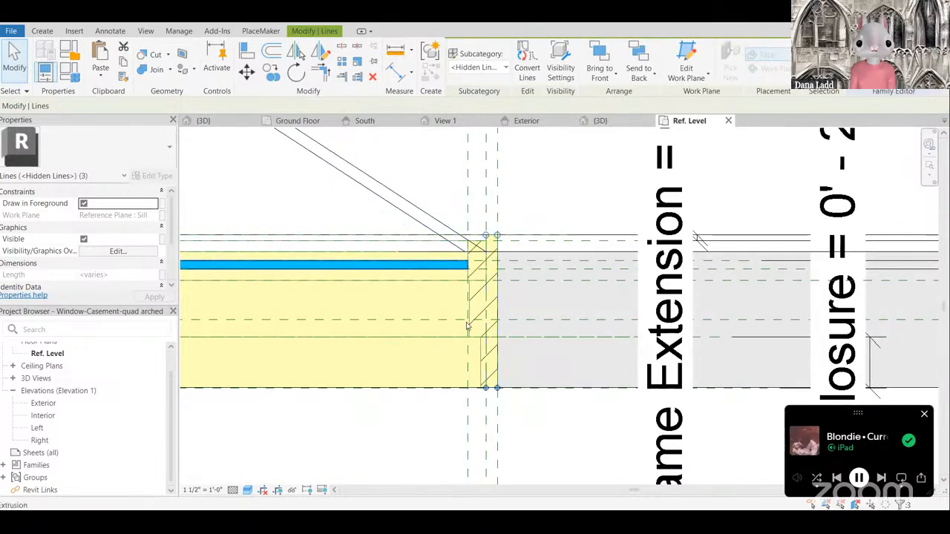
{"action": "scroll", "coordinate": [341, 230], "scroll_direction": "down", "scroll_amount": 1}
{"action": "scroll", "coordinate": [440, 301], "scroll_direction": "up", "scroll_amount": 1}
{"action": "left_click", "coordinate": [500, 287]}
{"action": "left_click", "coordinate": [446, 291]}
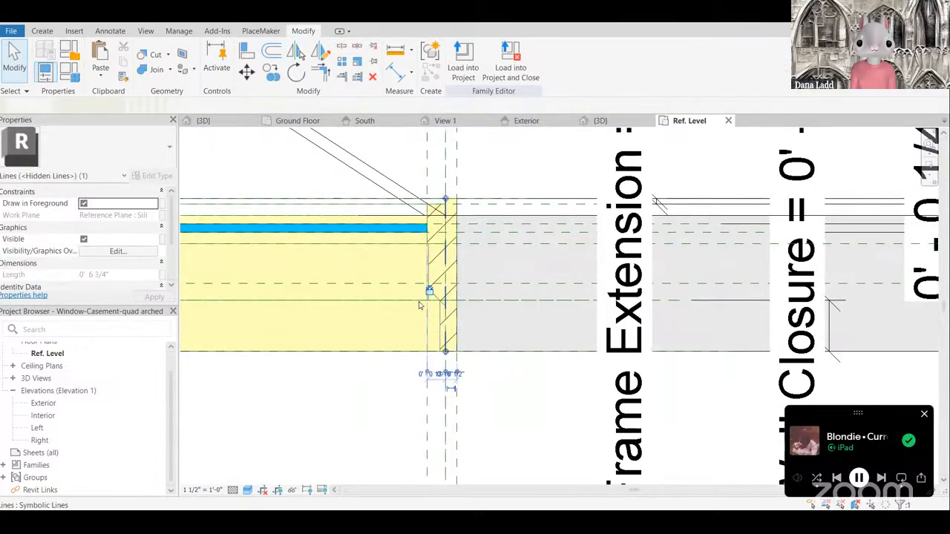
{"action": "scroll", "coordinate": [508, 387], "scroll_direction": "up", "scroll_amount": 1}
{"action": "left_click", "coordinate": [512, 389]}
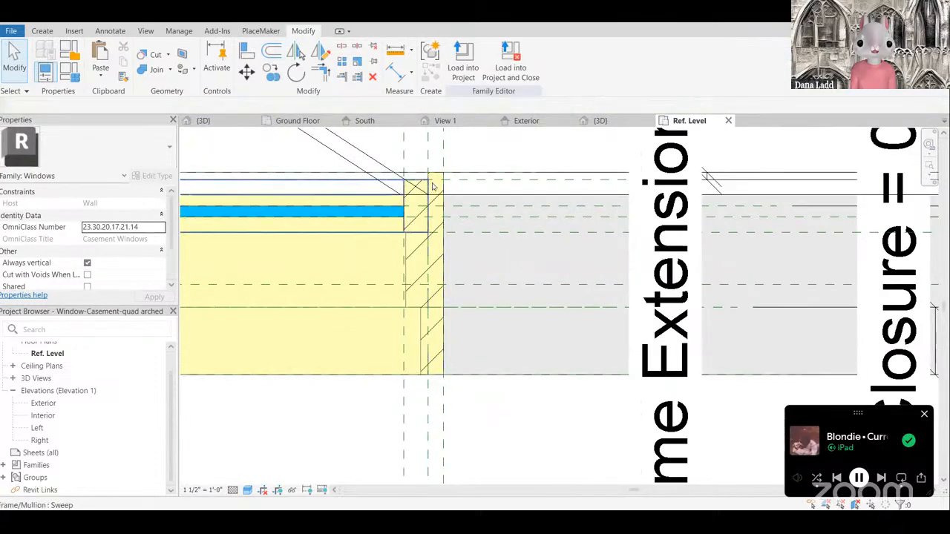
Step: Assign the Frame/Mullion [cut] subcategory to the two long sides of the right outer frame's symbolic rectangle
{"action": "left_click", "coordinate": [440, 176]}
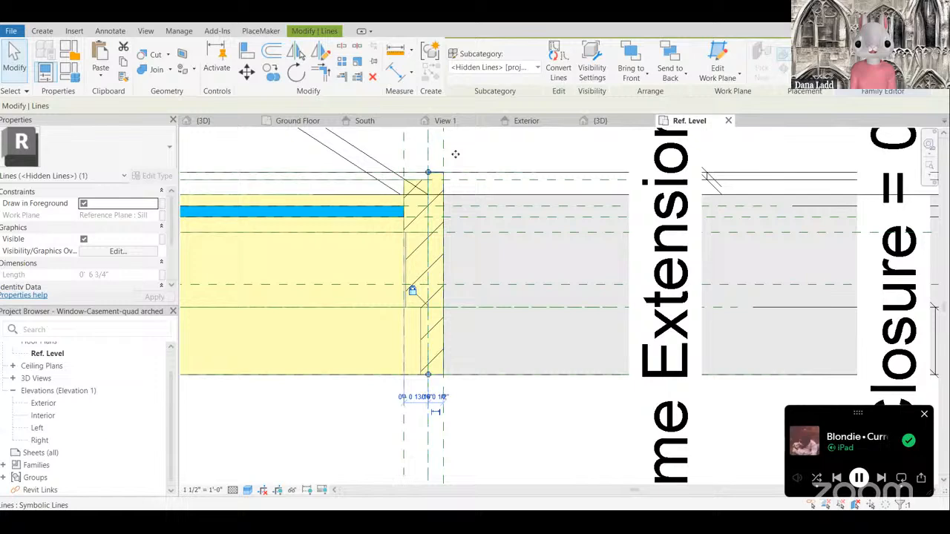
{"action": "left_click", "coordinate": [484, 68]}
{"action": "scroll", "coordinate": [512, 189], "scroll_direction": "up", "scroll_amount": 1}
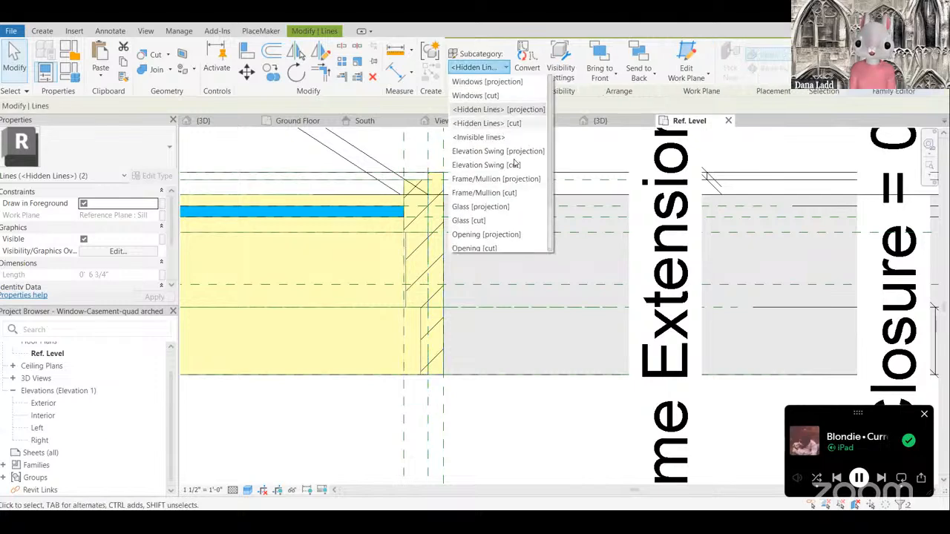
{"action": "left_click", "coordinate": [512, 193]}
{"action": "scroll", "coordinate": [521, 262], "scroll_direction": "down", "scroll_amount": 2}
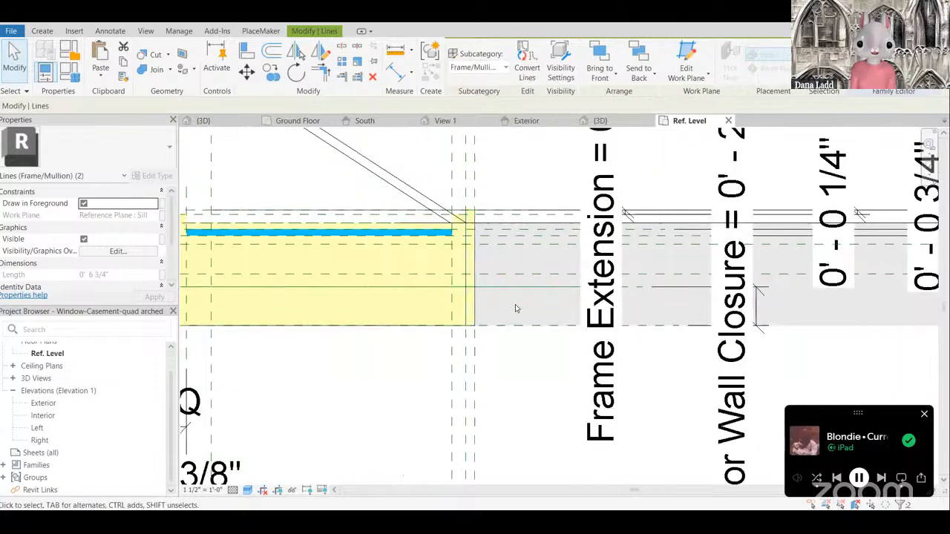
{"action": "scroll", "coordinate": [531, 290], "scroll_direction": "down", "scroll_amount": 2}
{"action": "left_click", "coordinate": [353, 309]}
Step: Assign the Frame/Mullion [cut] subcategory to the two long sides of the left outer frame's symbolic rectangle
{"action": "middle_click_drag", "start_coordinate": [210, 319], "coordinate": [381, 334]}
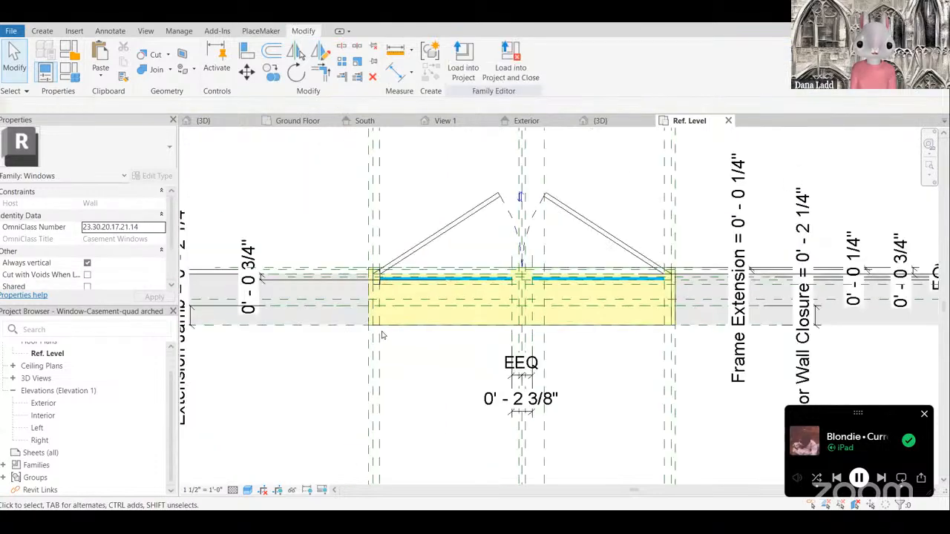
{"action": "scroll", "coordinate": [366, 282], "scroll_direction": "up", "scroll_amount": 3}
{"action": "left_click", "coordinate": [417, 269]}
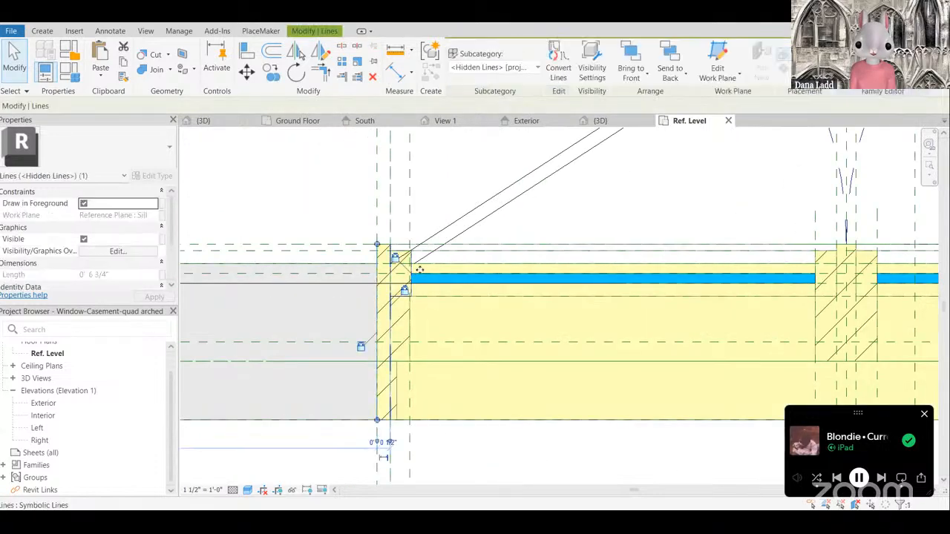
{"action": "left_click", "coordinate": [462, 67]}
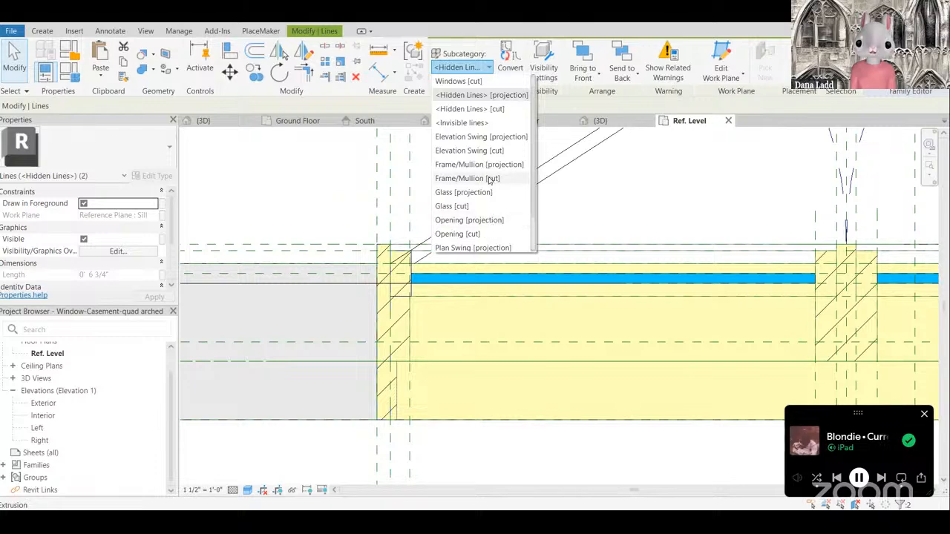
{"action": "left_click", "coordinate": [493, 178]}
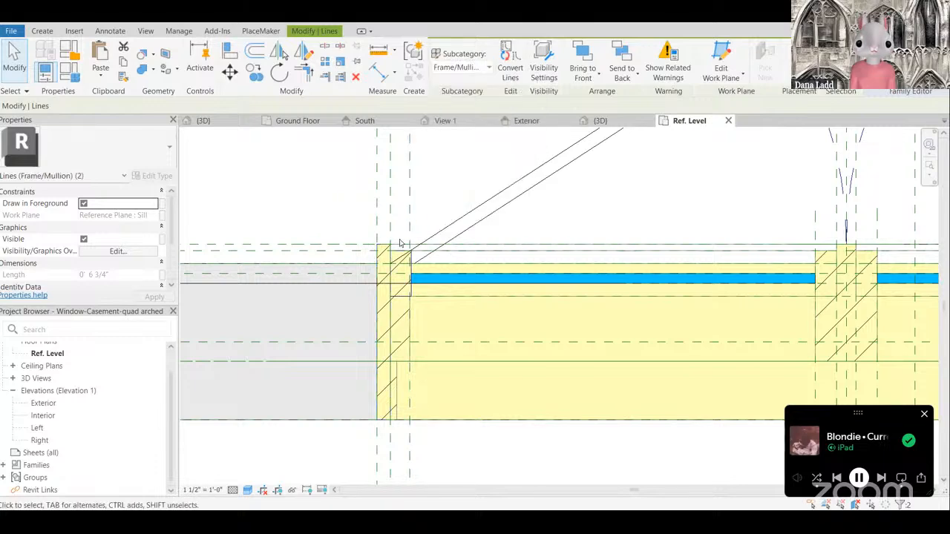
{"action": "key", "text": "Escape"}
Step: Change the line subcategory of the four short end lines on the left and right outer frame outlines
{"action": "scroll", "coordinate": [365, 242], "scroll_direction": "up", "scroll_amount": 3}
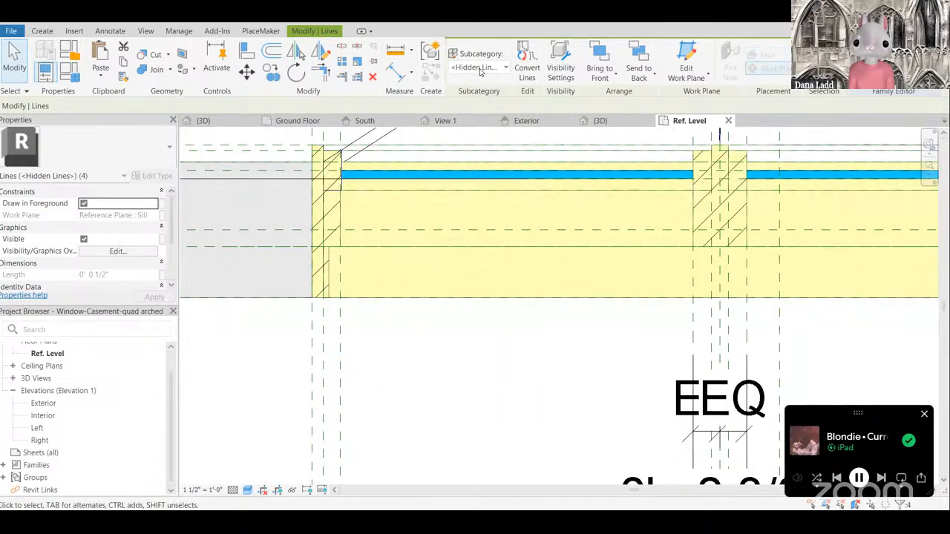
{"action": "left_click", "coordinate": [479, 67]}
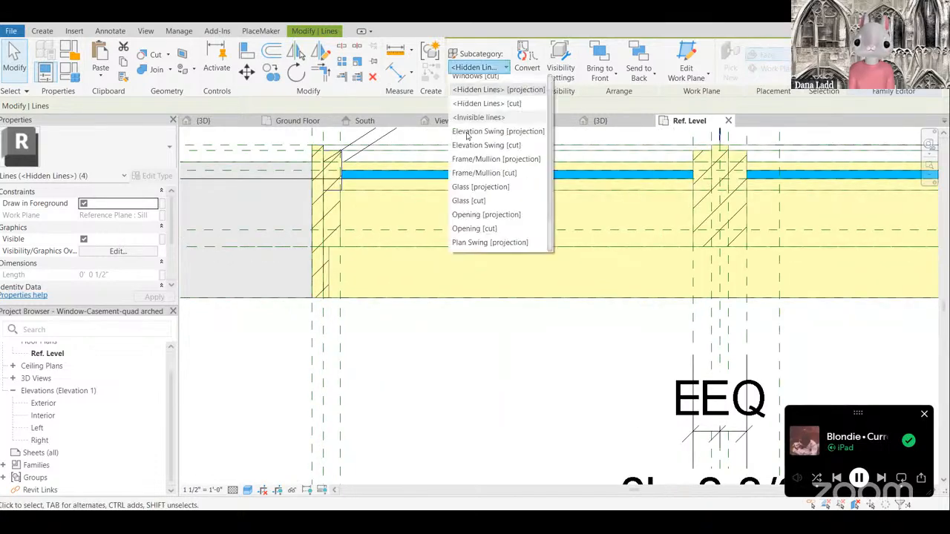
{"action": "left_click", "coordinate": [425, 377]}
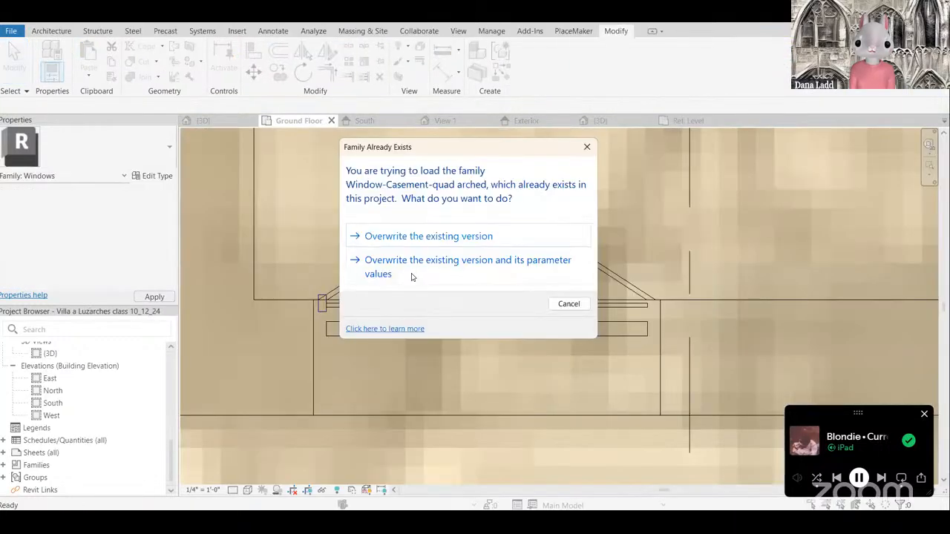
Step: Reload the family into the project, overwriting the existing version and its parameter values, and check the outer frame outlines in the Ground Floor plan
{"action": "left_click", "coordinate": [412, 276]}
{"action": "scroll", "coordinate": [547, 357], "scroll_direction": "down", "scroll_amount": 2}
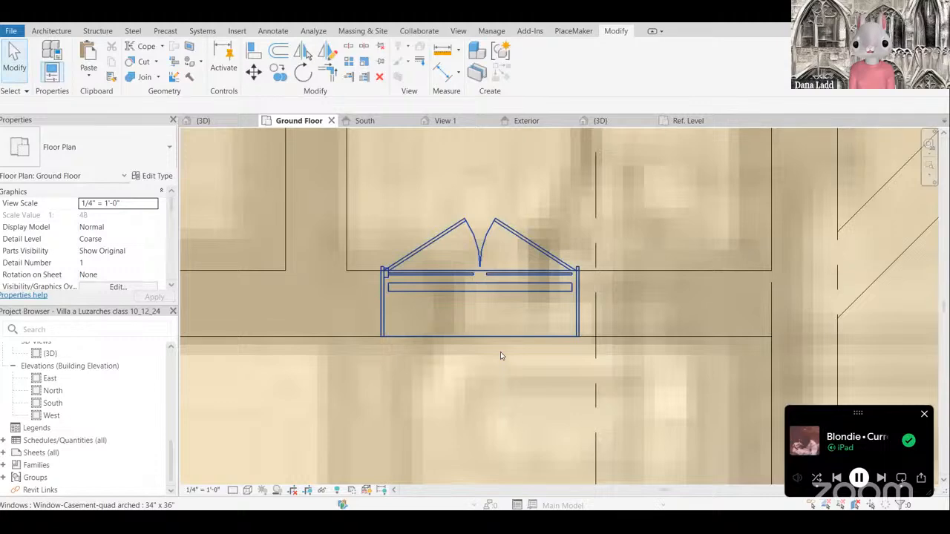
{"action": "scroll", "coordinate": [508, 320], "scroll_direction": "up", "scroll_amount": 3}
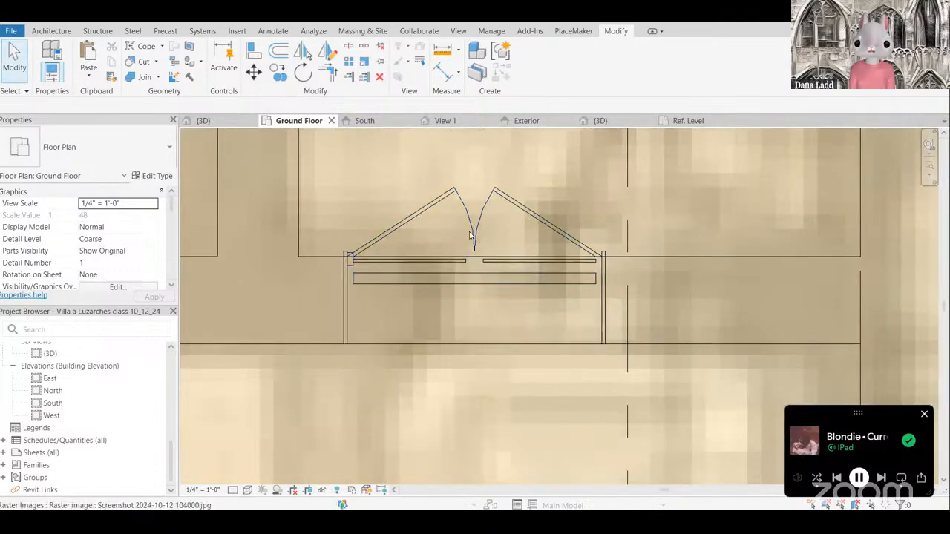
Step: Reopen the window family and draw a 13/16" by 4 1/4" symbolic rectangle around the left sash stile at the center mullion
{"action": "double_click", "coordinate": [496, 300]}
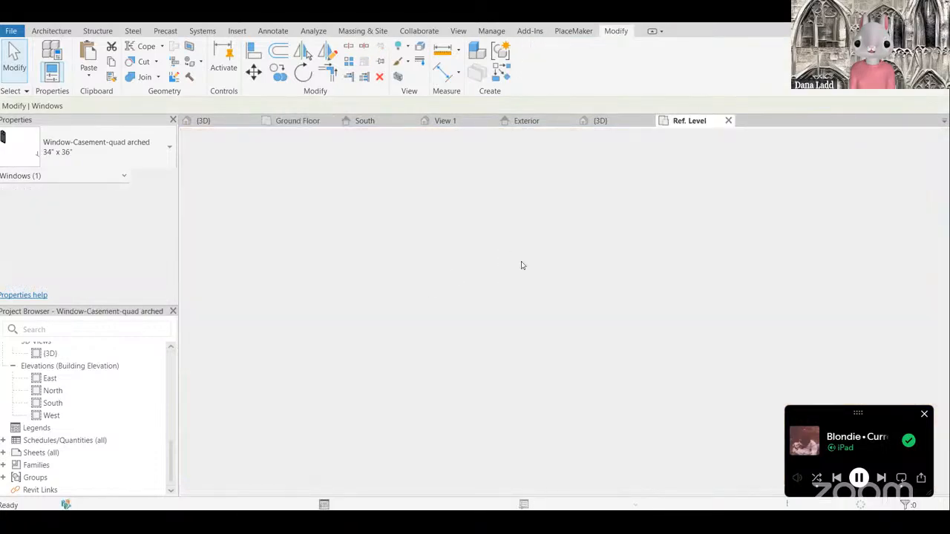
{"action": "scroll", "coordinate": [525, 257], "scroll_direction": "down", "scroll_amount": 2}
{"action": "scroll", "coordinate": [520, 254], "scroll_direction": "up", "scroll_amount": 4}
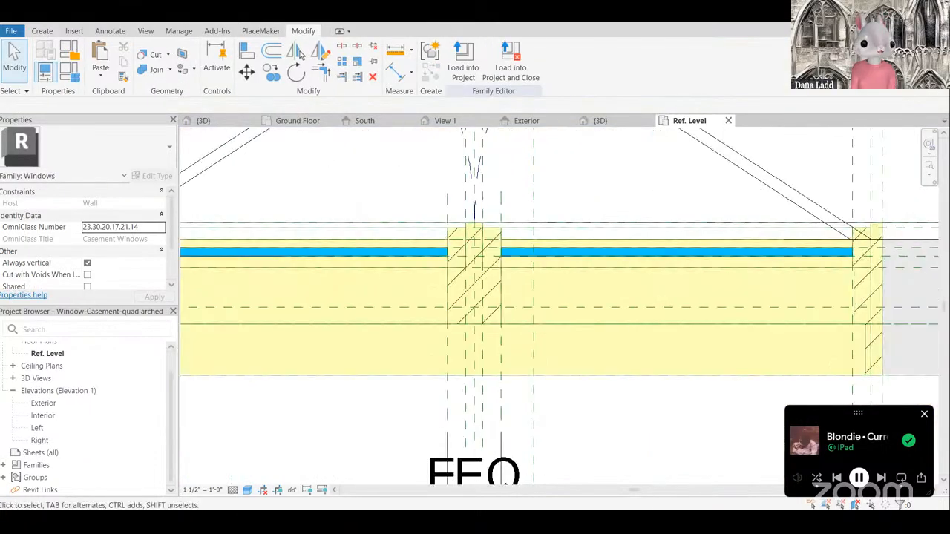
{"action": "left_click", "coordinate": [110, 30]}
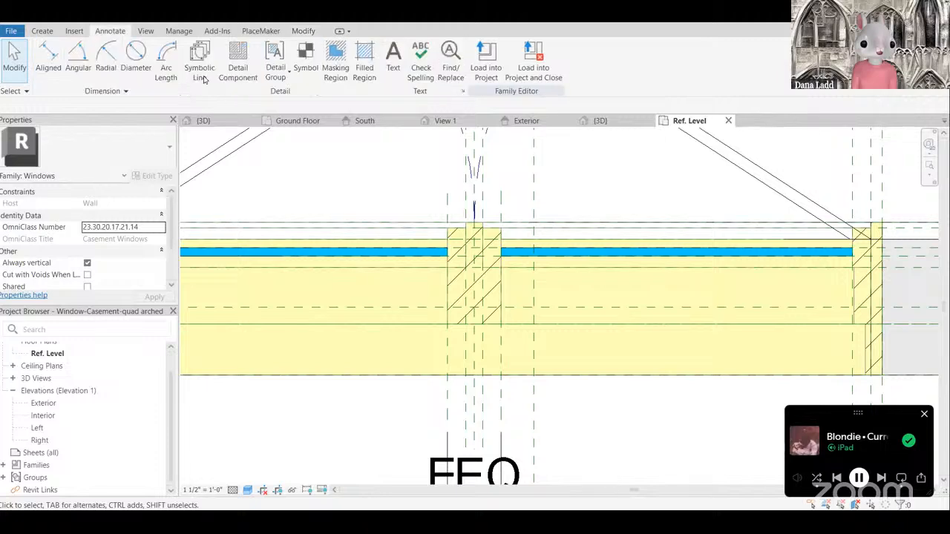
{"action": "left_click", "coordinate": [469, 47]}
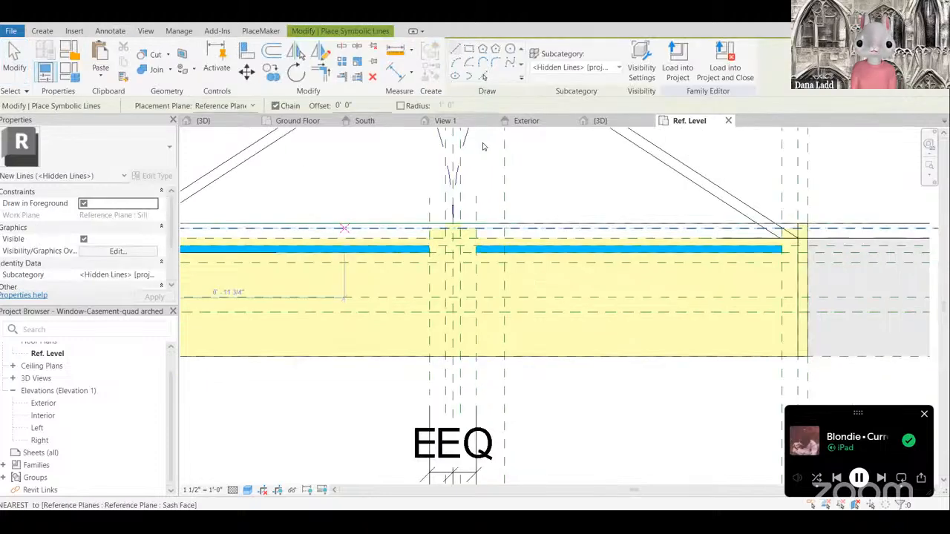
{"action": "scroll", "coordinate": [502, 264], "scroll_direction": "up", "scroll_amount": 2}
{"action": "scroll", "coordinate": [390, 211], "scroll_direction": "up", "scroll_amount": 2}
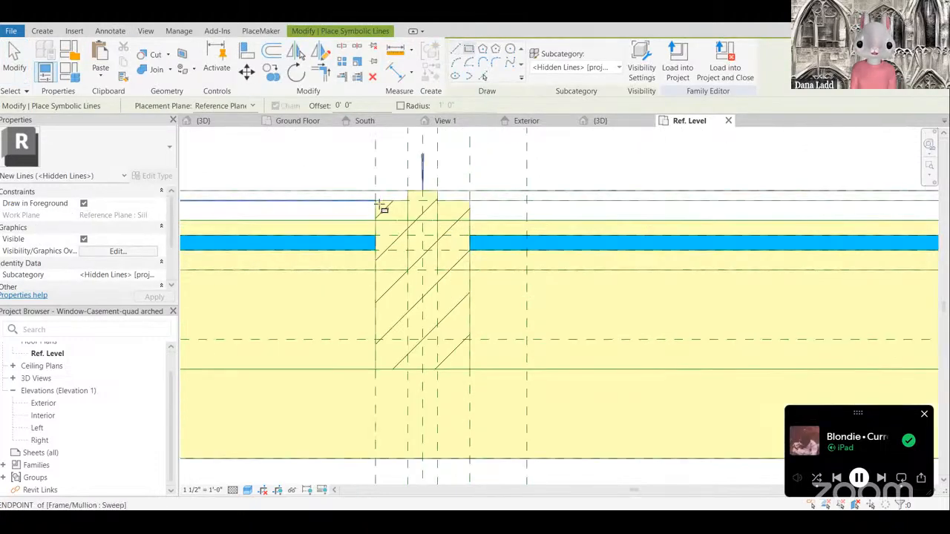
{"action": "left_click", "coordinate": [410, 304]}
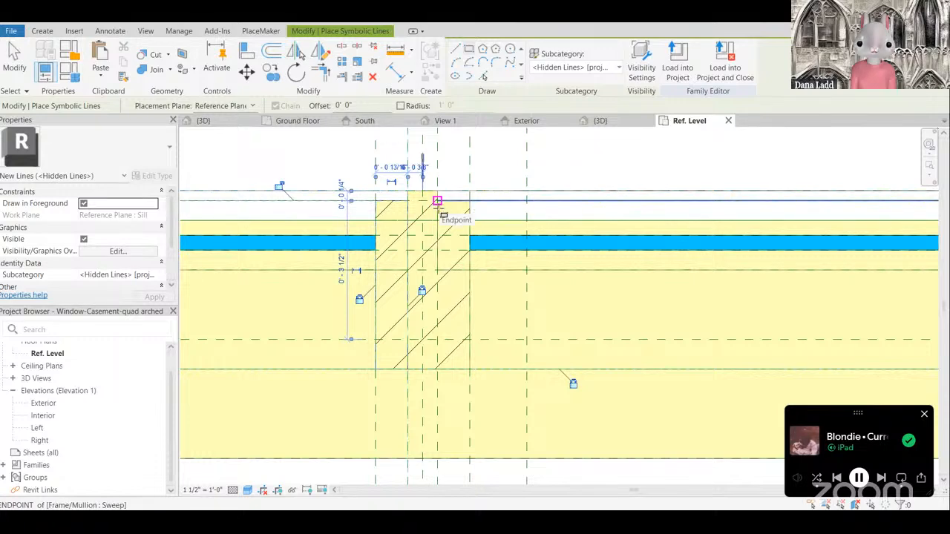
{"action": "scroll", "coordinate": [389, 222], "scroll_direction": "up", "scroll_amount": 1}
{"action": "key", "text": "Escape"}
{"action": "key", "text": "Escape"}
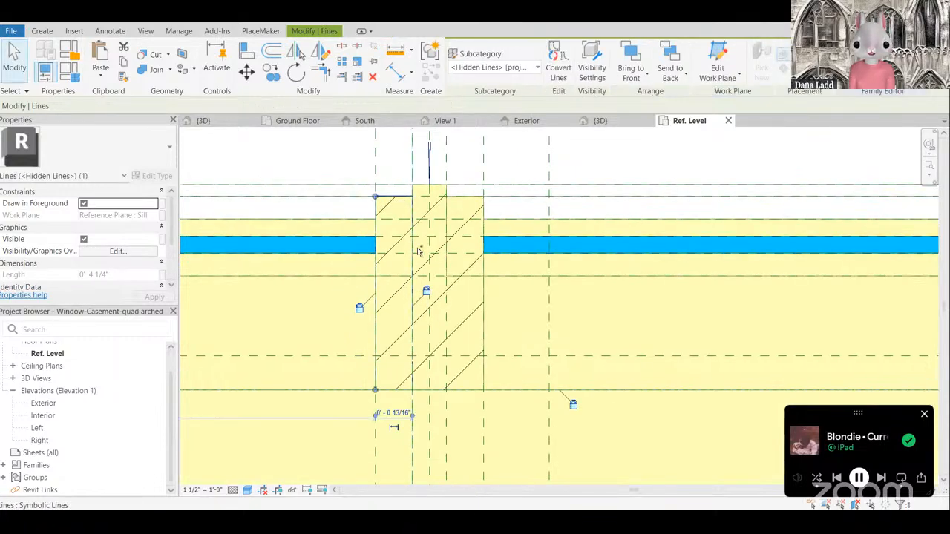
Step: Assign the Frame/Mullion [cut] subcategory to all four lines of the left sash stile's symbolic rectangle at the center mullion
{"action": "left_click", "coordinate": [392, 393], "text": "ctrl"}
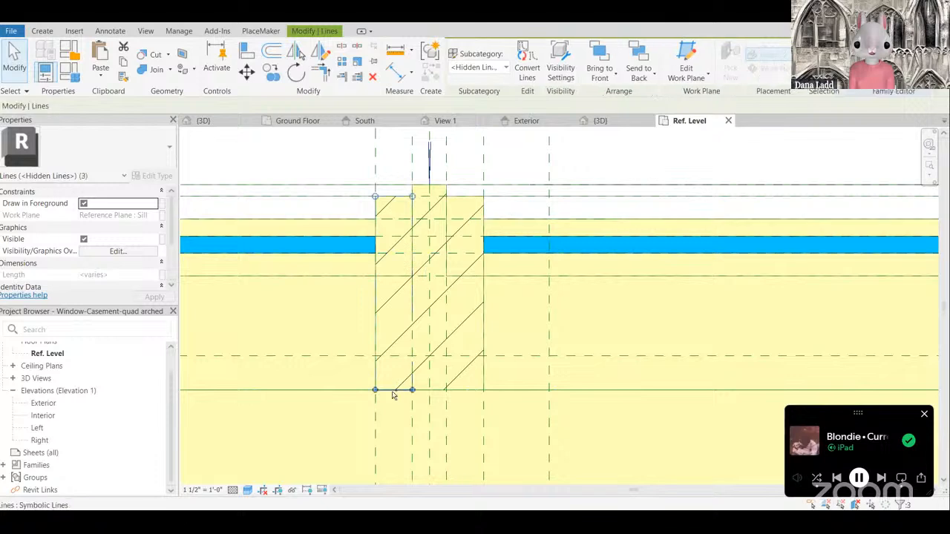
{"action": "left_click", "coordinate": [493, 148], "text": "ctrl"}
{"action": "left_click", "coordinate": [479, 66]}
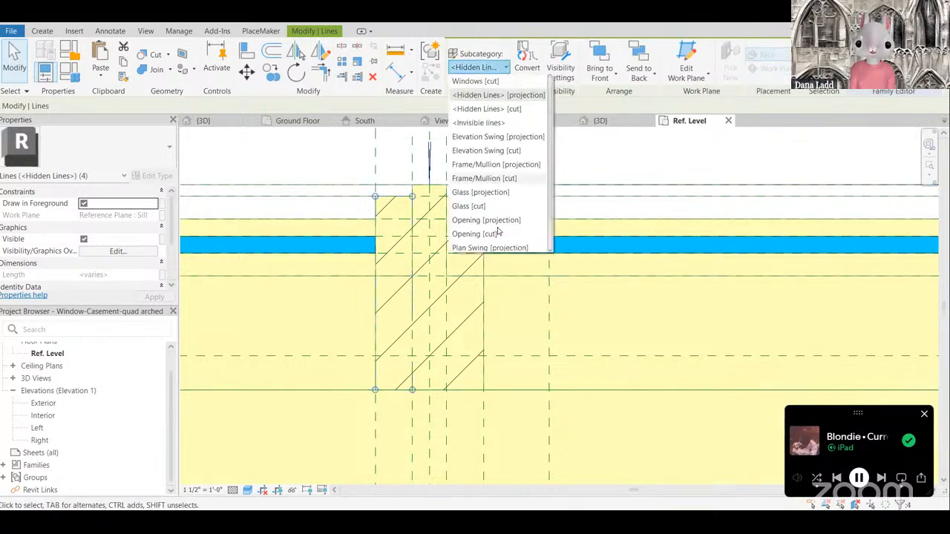
{"action": "scroll", "coordinate": [518, 178], "scroll_direction": "up", "scroll_amount": 1}
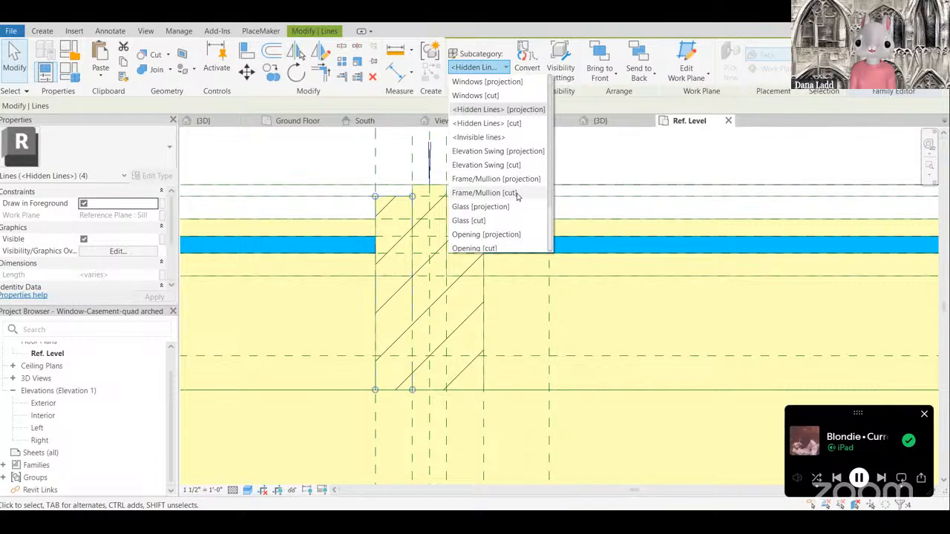
{"action": "left_click", "coordinate": [517, 193]}
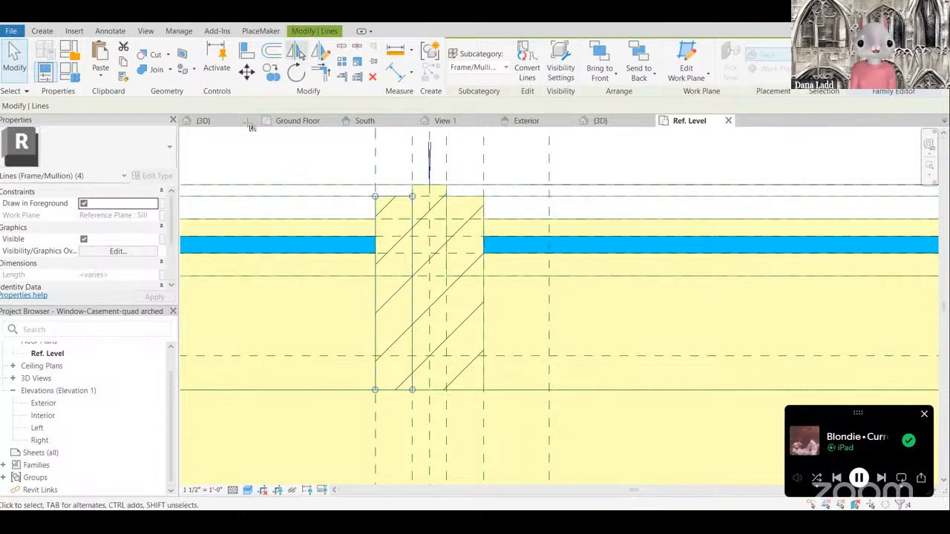
Step: Mirror a copy of the sash stile outline to the other side of the center mullion about the Center (Left/Right) reference plane
{"action": "left_click", "coordinate": [320, 51]}
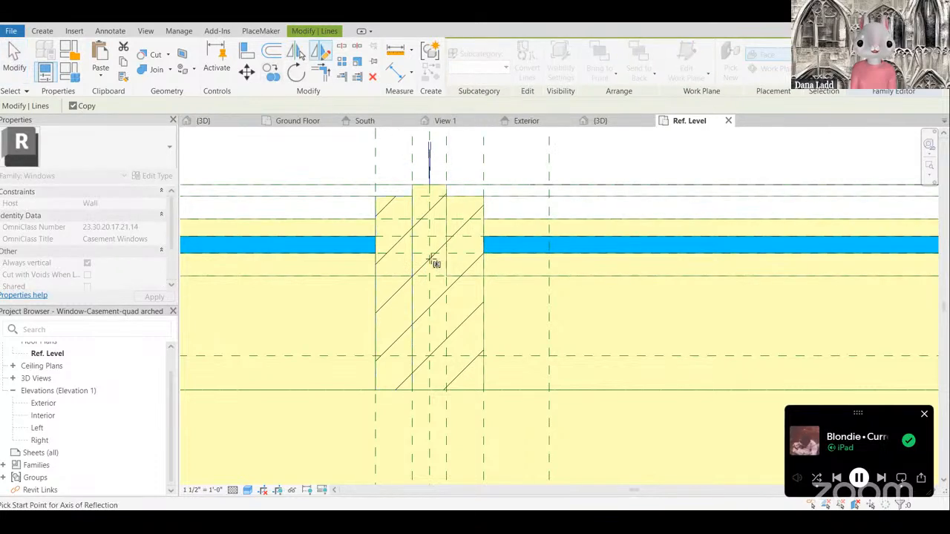
{"action": "scroll", "coordinate": [438, 259], "scroll_direction": "down", "scroll_amount": 2}
{"action": "scroll", "coordinate": [438, 160], "scroll_direction": "down", "scroll_amount": 2}
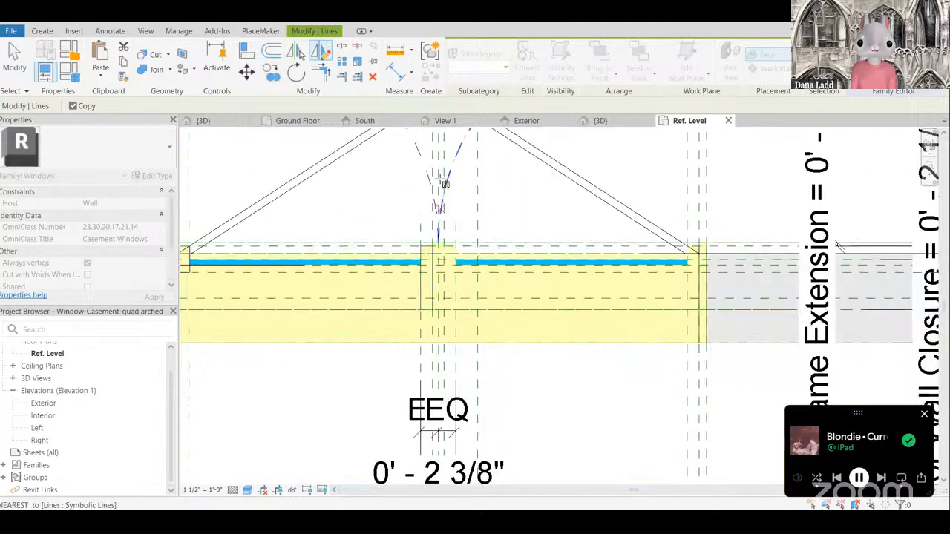
{"action": "scroll", "coordinate": [440, 172], "scroll_direction": "up", "scroll_amount": 3}
{"action": "left_click", "coordinate": [438, 162]}
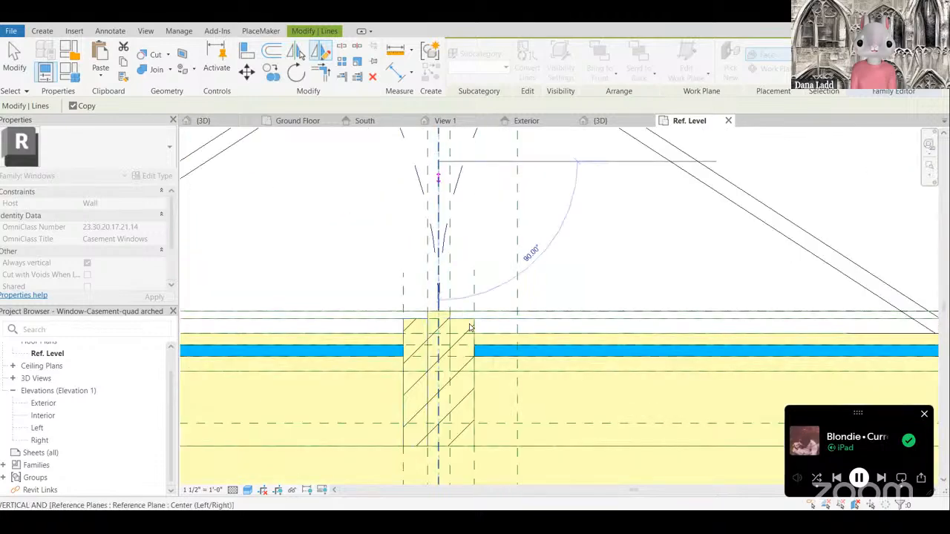
{"action": "left_click", "coordinate": [439, 178]}
{"action": "scroll", "coordinate": [445, 180], "scroll_direction": "down", "scroll_amount": 2}
{"action": "scroll", "coordinate": [469, 328], "scroll_direction": "up", "scroll_amount": 2}
Step: Align the inner long edge of the right sash stile at the center mullion, leaving the alignment unlocked
{"action": "left_click", "coordinate": [243, 49]}
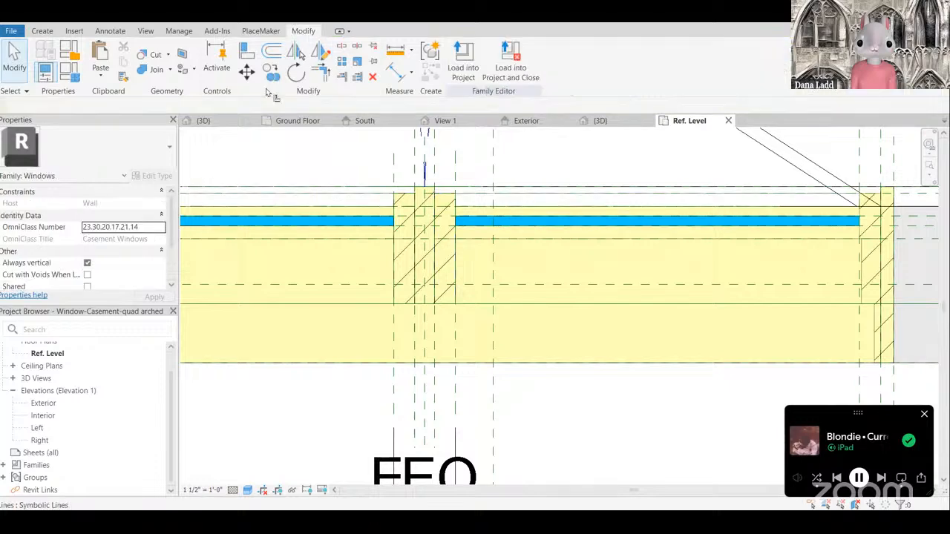
{"action": "scroll", "coordinate": [404, 149], "scroll_direction": "up", "scroll_amount": 2}
{"action": "scroll", "coordinate": [483, 221], "scroll_direction": "up", "scroll_amount": 2}
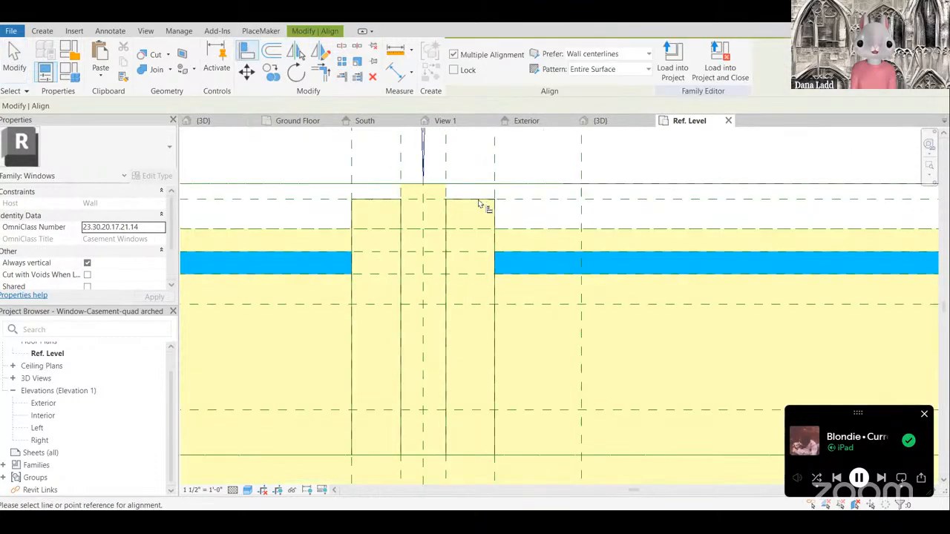
{"action": "left_click", "coordinate": [478, 202]}
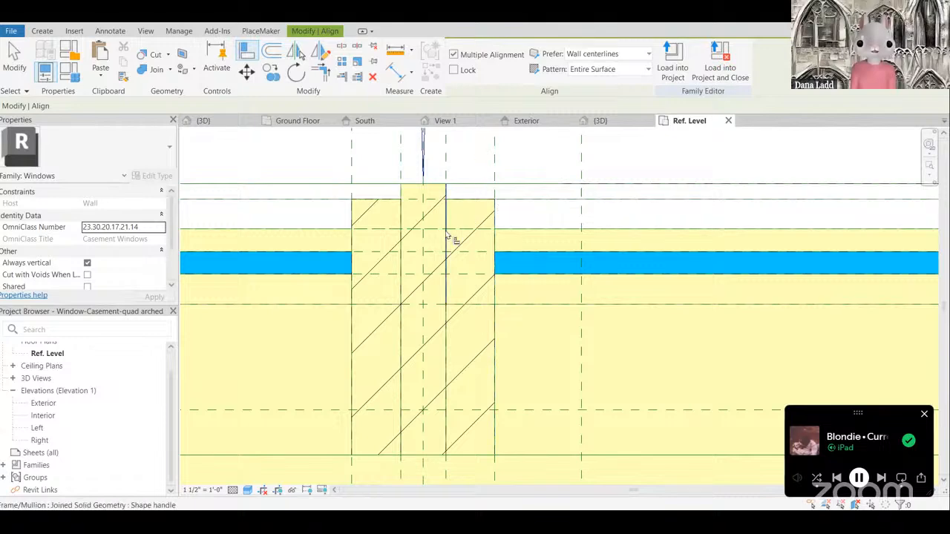
{"action": "left_click", "coordinate": [444, 324]}
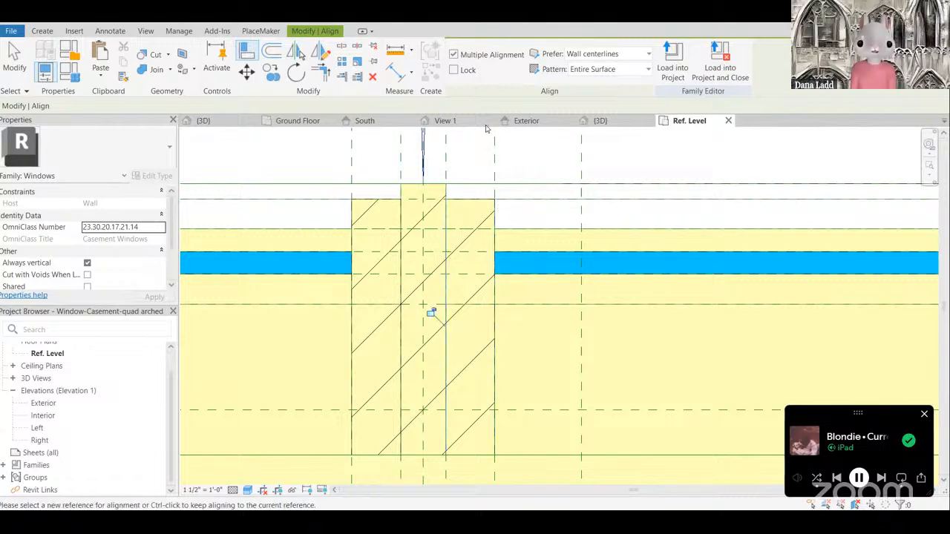
{"action": "scroll", "coordinate": [487, 178], "scroll_direction": "down", "scroll_amount": 3}
{"action": "scroll", "coordinate": [583, 342], "scroll_direction": "down", "scroll_amount": 3}
{"action": "scroll", "coordinate": [477, 227], "scroll_direction": "up", "scroll_amount": 2}
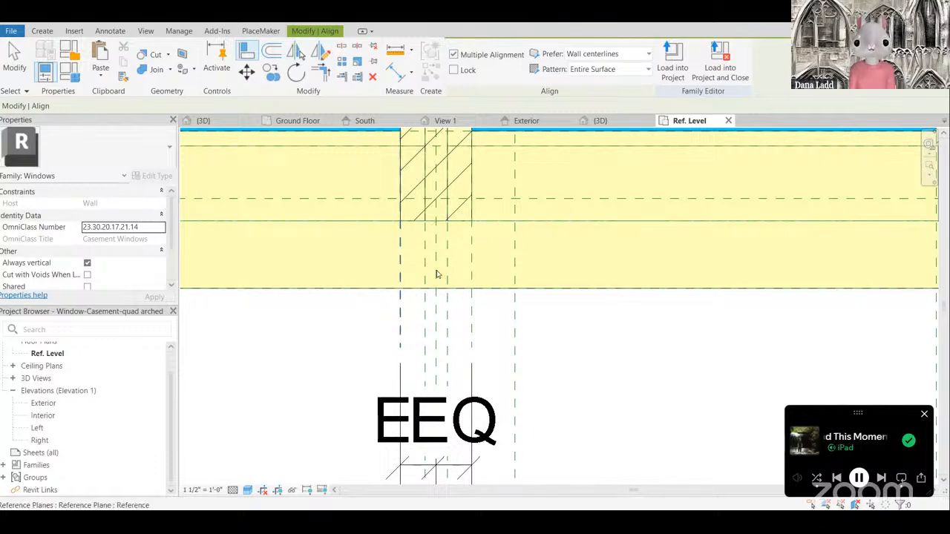
{"action": "scroll", "coordinate": [443, 293], "scroll_direction": "down", "scroll_amount": 4}
{"action": "key", "text": "Escape"}
{"action": "scroll", "coordinate": [453, 265], "scroll_direction": "up", "scroll_amount": 4}
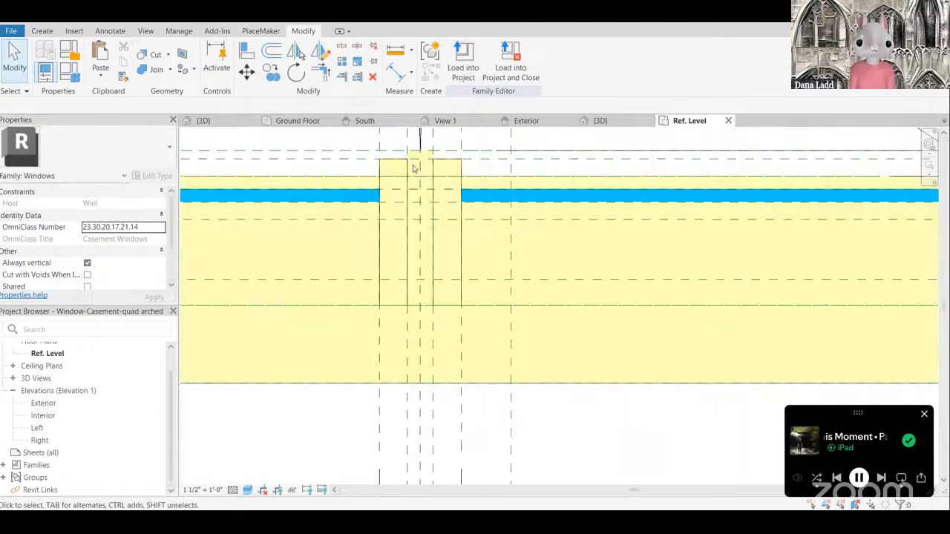
Step: Load the family into the project and reopen it for editing from the window in the Ground Floor plan
{"action": "left_click", "coordinate": [463, 62]}
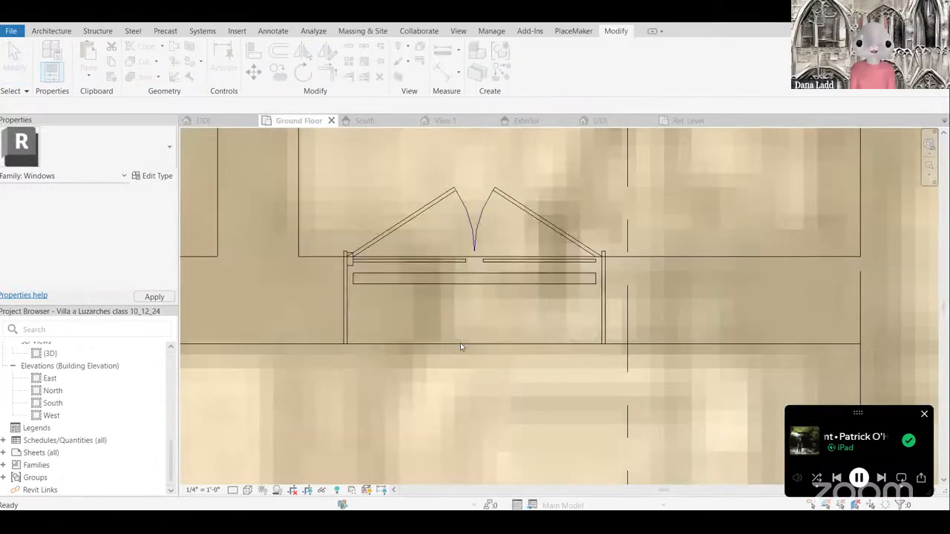
{"action": "scroll", "coordinate": [538, 300], "scroll_direction": "up", "scroll_amount": 4}
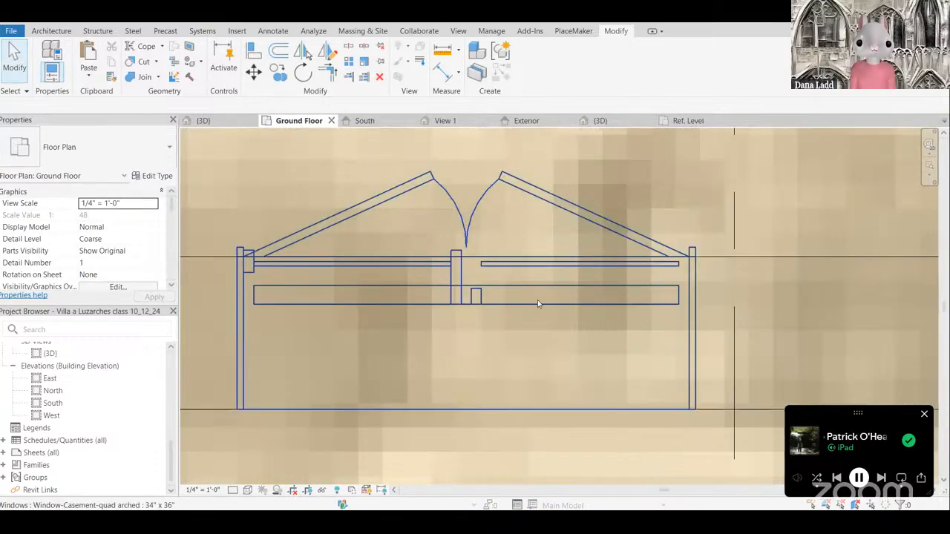
{"action": "left_click", "coordinate": [523, 297]}
{"action": "left_click", "coordinate": [532, 65]}
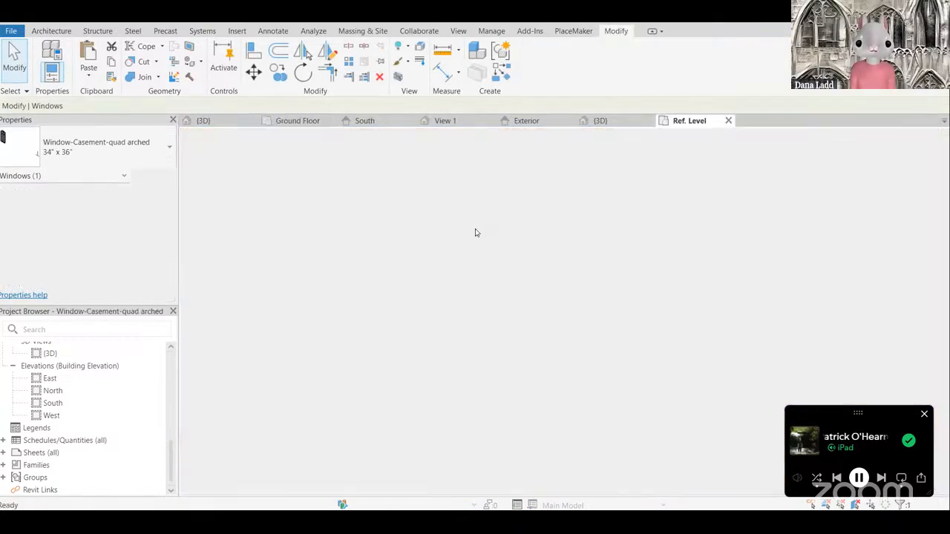
Step: Select the center mullion extrusion and examine its T-shaped profile and constraints in the Ref. Level plan
{"action": "scroll", "coordinate": [428, 247], "scroll_direction": "down", "scroll_amount": 1}
{"action": "scroll", "coordinate": [414, 249], "scroll_direction": "up", "scroll_amount": 1}
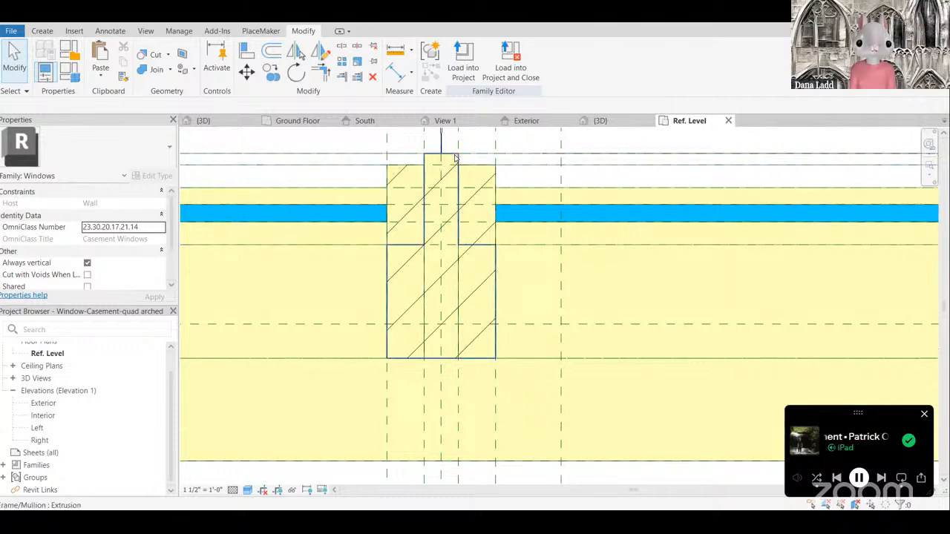
{"action": "left_click", "coordinate": [455, 182]}
{"action": "scroll", "coordinate": [495, 215], "scroll_direction": "down", "scroll_amount": 2}
{"action": "scroll", "coordinate": [493, 210], "scroll_direction": "up", "scroll_amount": 1}
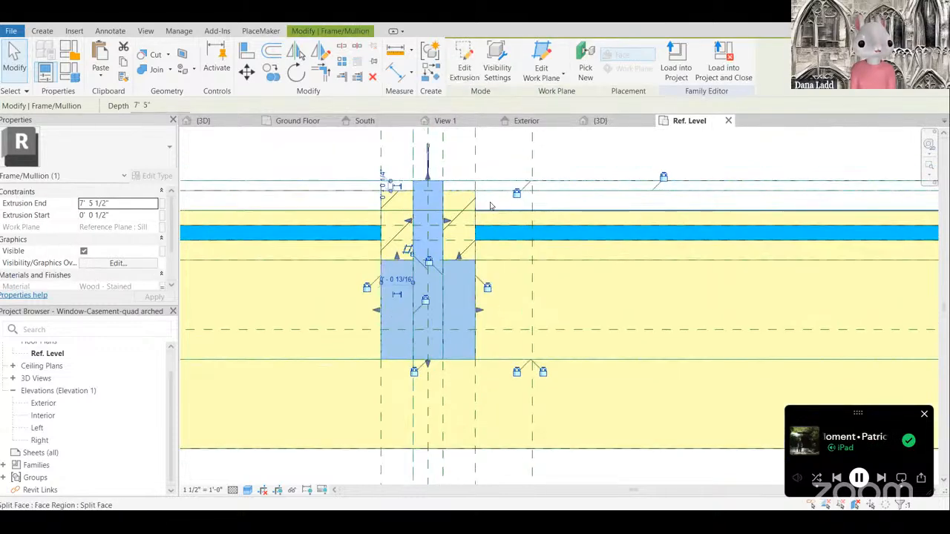
{"action": "scroll", "coordinate": [561, 219], "scroll_direction": "up", "scroll_amount": 1}
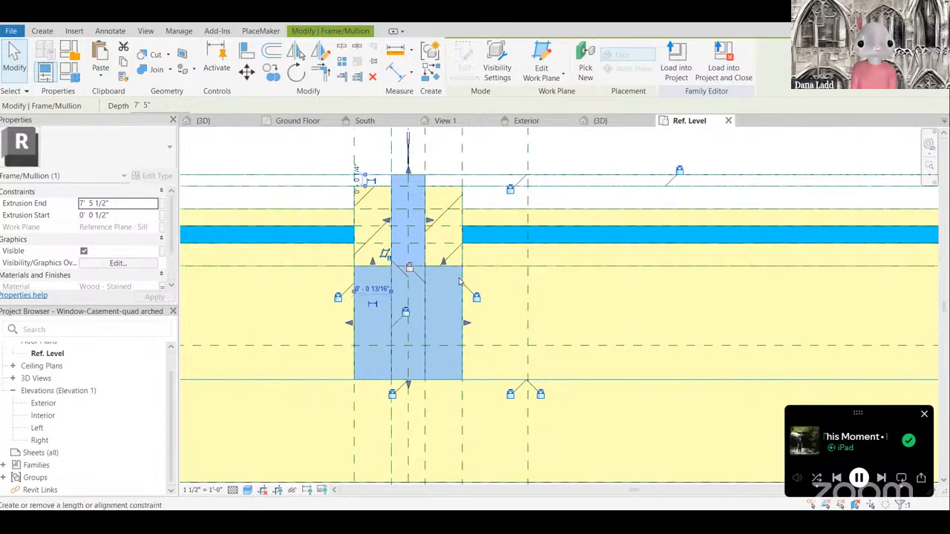
{"action": "scroll", "coordinate": [459, 280], "scroll_direction": "down", "scroll_amount": 3}
{"action": "scroll", "coordinate": [459, 281], "scroll_direction": "up", "scroll_amount": 2}
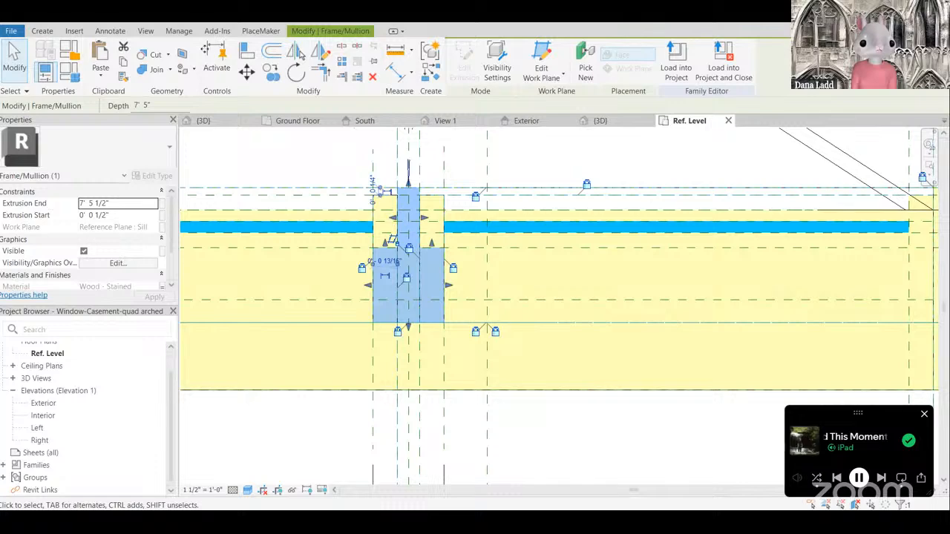
{"action": "scroll", "coordinate": [469, 279], "scroll_direction": "up", "scroll_amount": 2}
Step: Sketch a closed T-shaped filled region boundary over the center mullion, with a 2 3/8" wide base and a 3/4" by 1 3/4" stem
{"action": "left_click", "coordinate": [145, 30]}
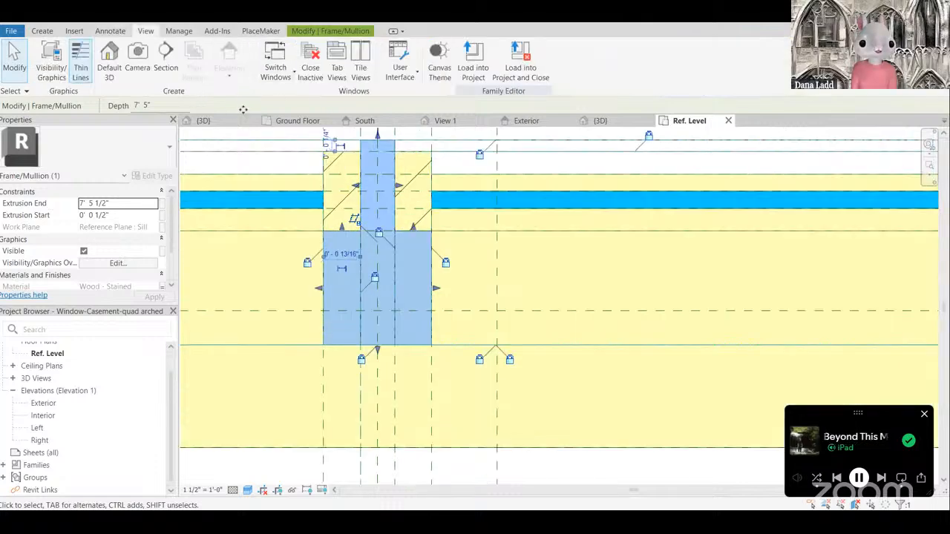
{"action": "scroll", "coordinate": [293, 102], "scroll_direction": "down", "scroll_amount": 1}
{"action": "scroll", "coordinate": [341, 98], "scroll_direction": "up", "scroll_amount": 2}
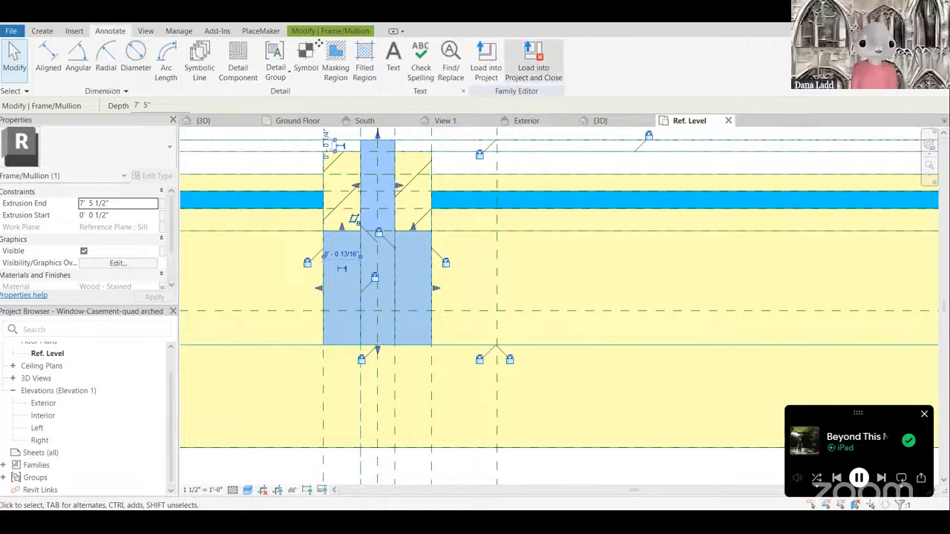
{"action": "left_click", "coordinate": [364, 58]}
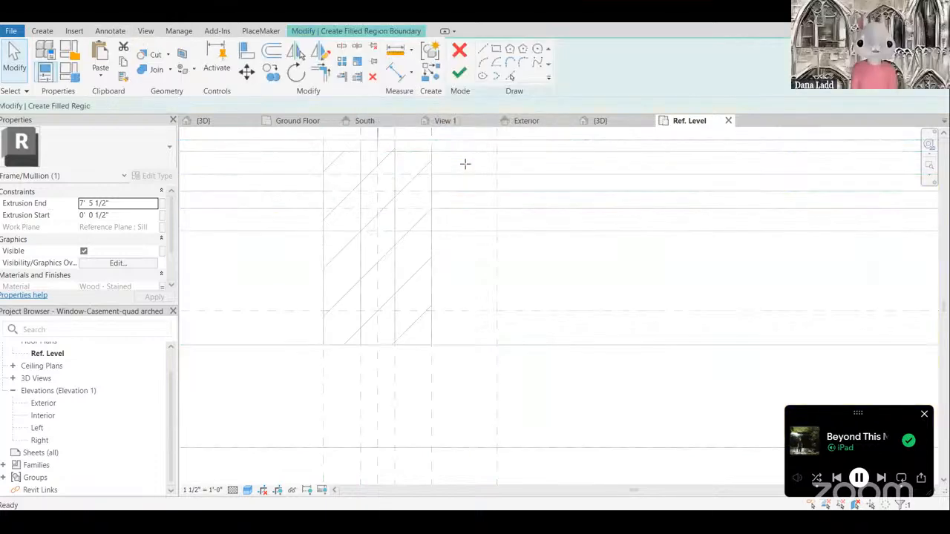
{"action": "scroll", "coordinate": [398, 248], "scroll_direction": "down", "scroll_amount": 1}
{"action": "scroll", "coordinate": [347, 239], "scroll_direction": "up", "scroll_amount": 1}
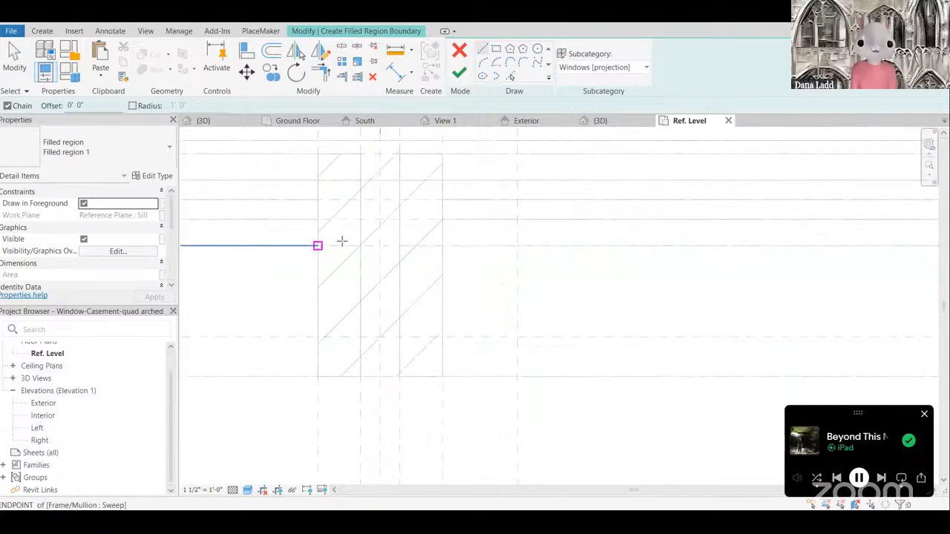
{"action": "left_click", "coordinate": [320, 245]}
{"action": "left_click", "coordinate": [360, 244]}
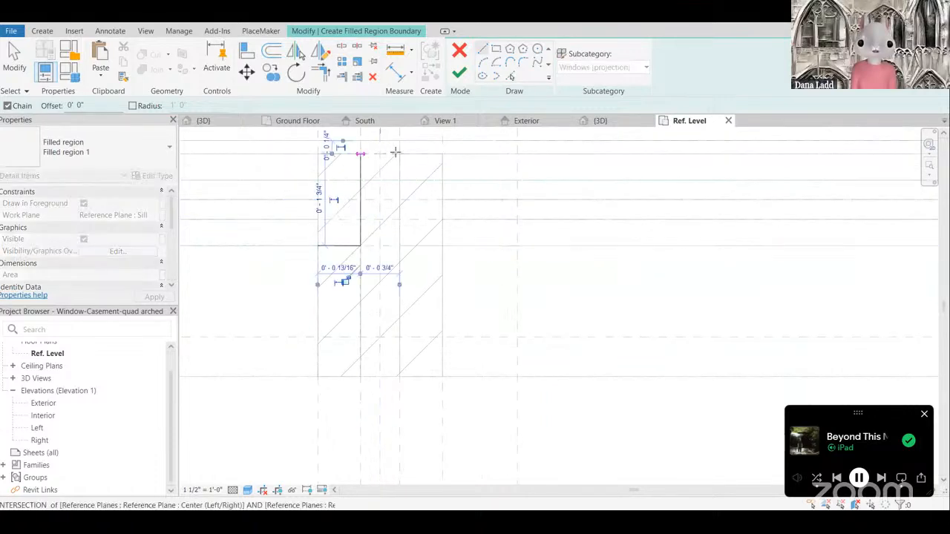
{"action": "left_click", "coordinate": [360, 155]}
{"action": "left_click", "coordinate": [398, 154]}
{"action": "left_click", "coordinate": [398, 245]}
{"action": "left_click", "coordinate": [442, 245]}
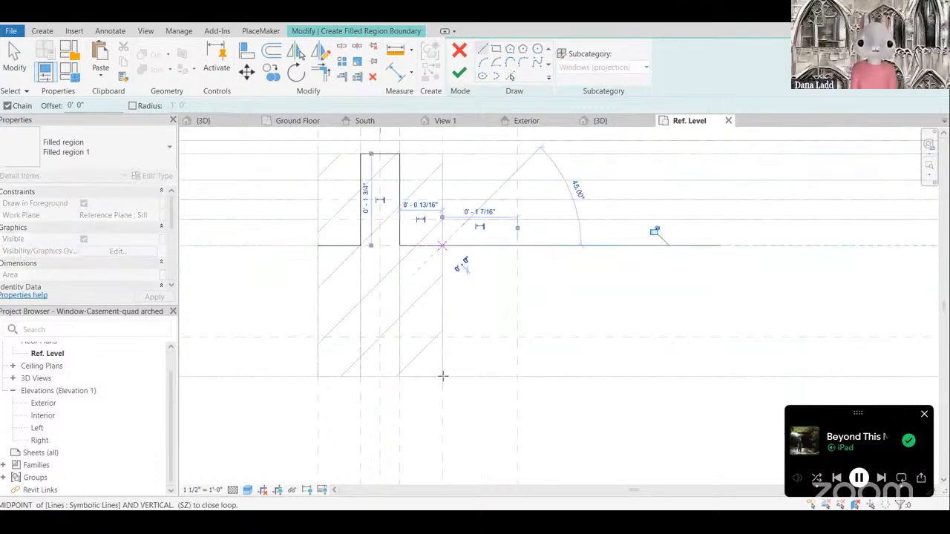
{"action": "left_click", "coordinate": [442, 376]}
{"action": "left_click", "coordinate": [318, 376]}
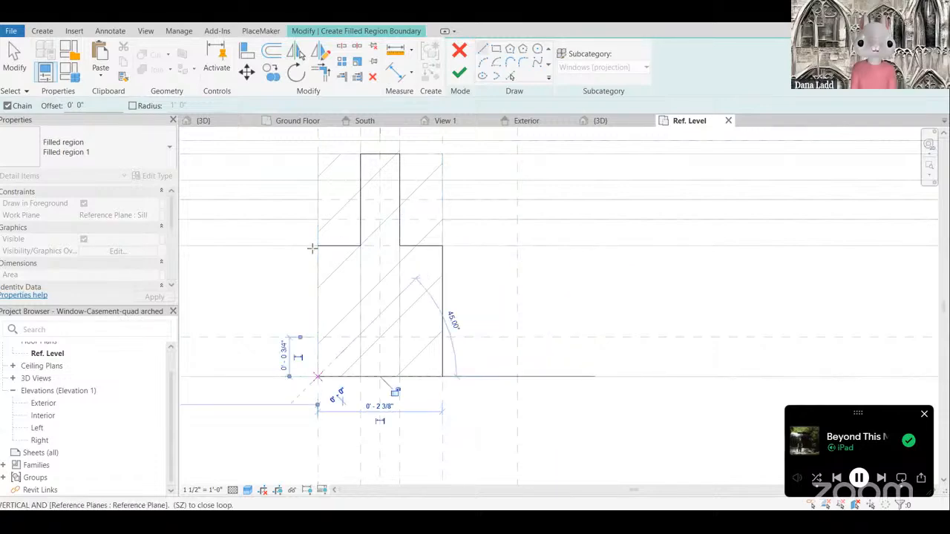
{"action": "left_click", "coordinate": [317, 244]}
{"action": "scroll", "coordinate": [461, 302], "scroll_direction": "down", "scroll_amount": 5}
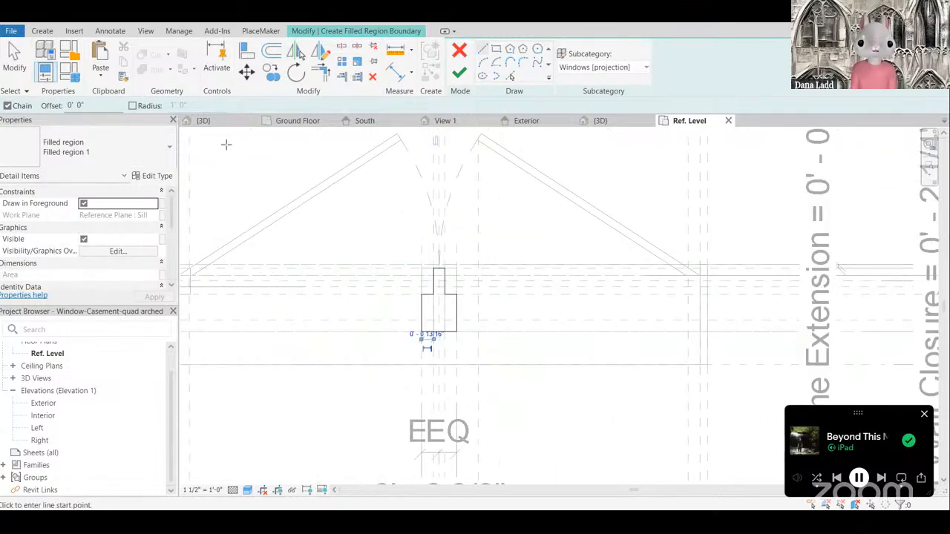
{"action": "key", "text": "Escape"}
Step: Assign the Frame/Mullion [cut] subcategory to all eight boundary lines of the filled region and finish the sketch
{"action": "scroll", "coordinate": [467, 334], "scroll_direction": "up", "scroll_amount": 5}
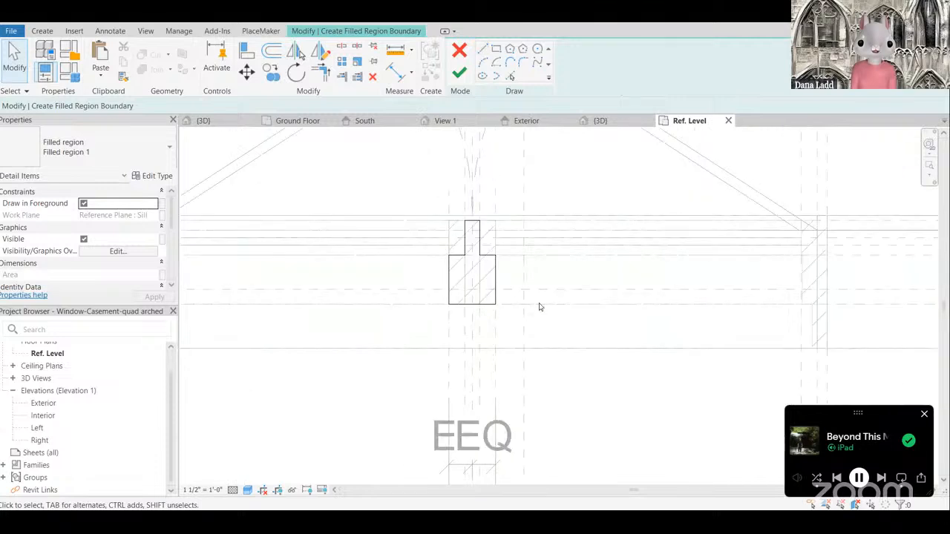
{"action": "left_click_drag", "start_coordinate": [489, 344], "coordinate": [321, 139]}
{"action": "left_click", "coordinate": [598, 68]}
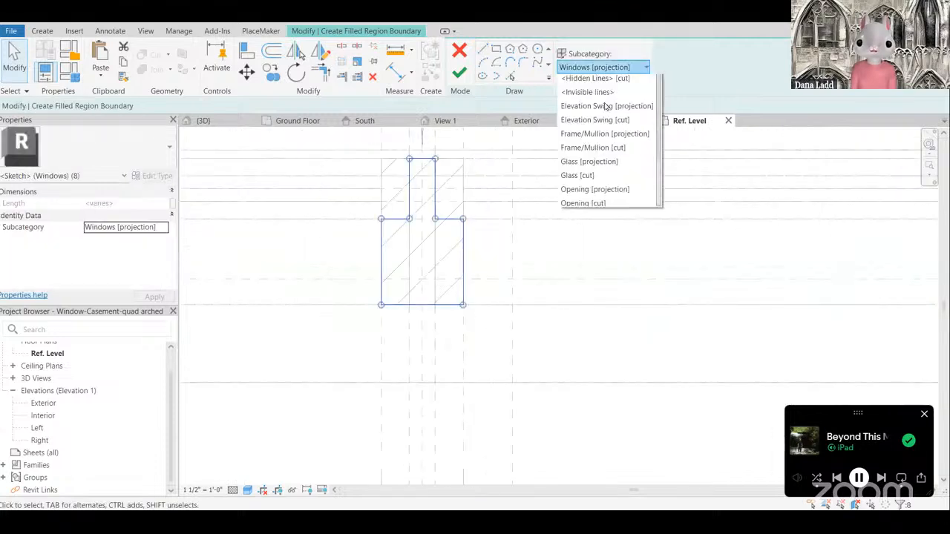
{"action": "left_click", "coordinate": [620, 193]}
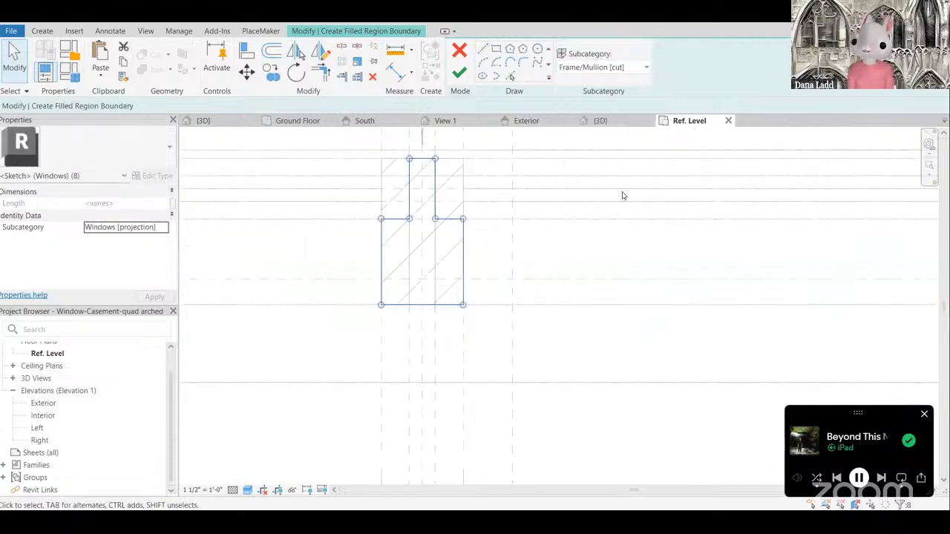
{"action": "scroll", "coordinate": [420, 262], "scroll_direction": "down", "scroll_amount": 3}
{"action": "scroll", "coordinate": [458, 158], "scroll_direction": "up", "scroll_amount": 2}
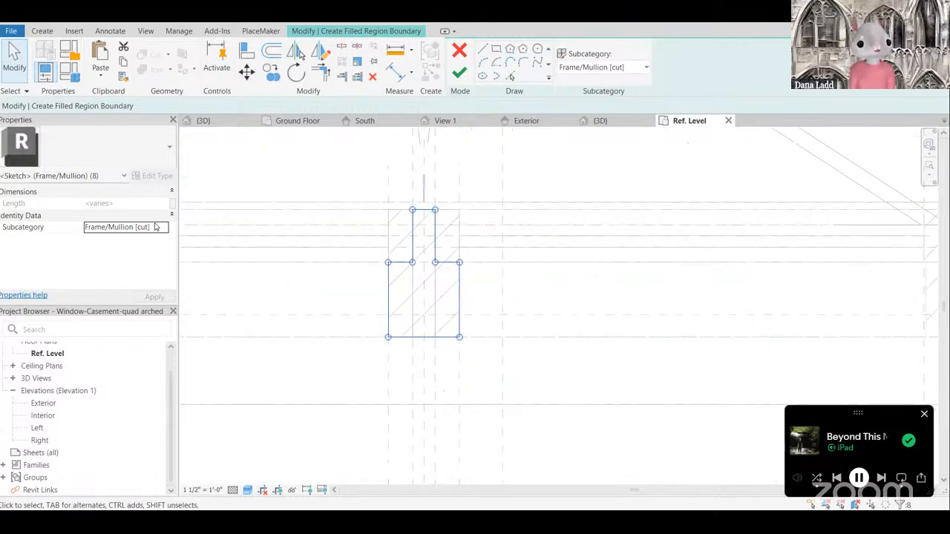
{"action": "left_click", "coordinate": [459, 72]}
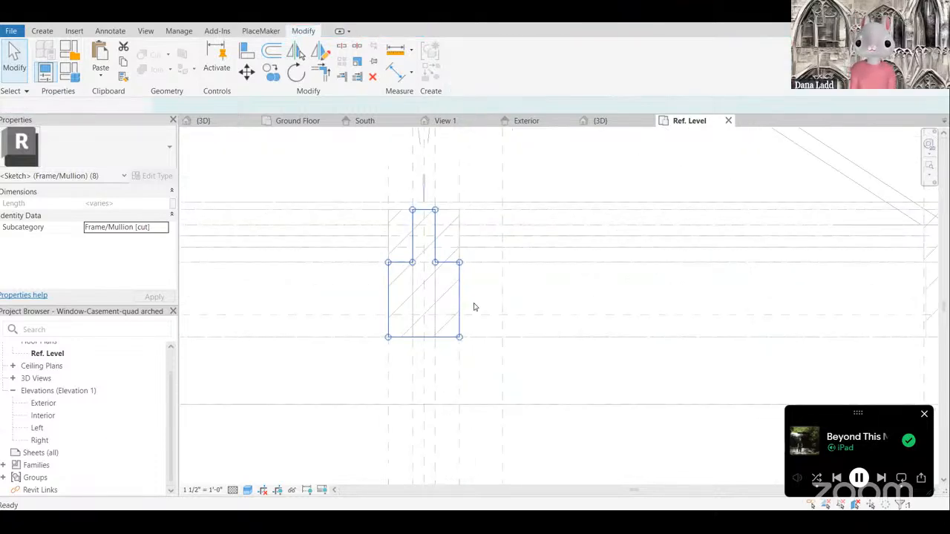
{"action": "left_click", "coordinate": [543, 373]}
Step: Select the center mullion's filled region and examine its T-shaped outline against the sashes in the Ref. Level plan
{"action": "scroll", "coordinate": [448, 297], "scroll_direction": "down", "scroll_amount": 4}
{"action": "scroll", "coordinate": [456, 297], "scroll_direction": "up", "scroll_amount": 4}
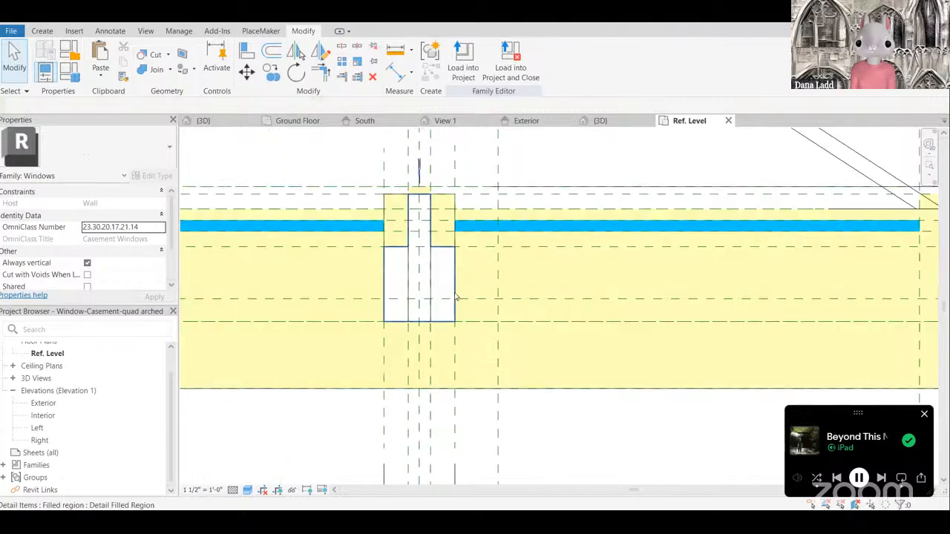
{"action": "left_click", "coordinate": [452, 297]}
{"action": "scroll", "coordinate": [392, 289], "scroll_direction": "up", "scroll_amount": 2}
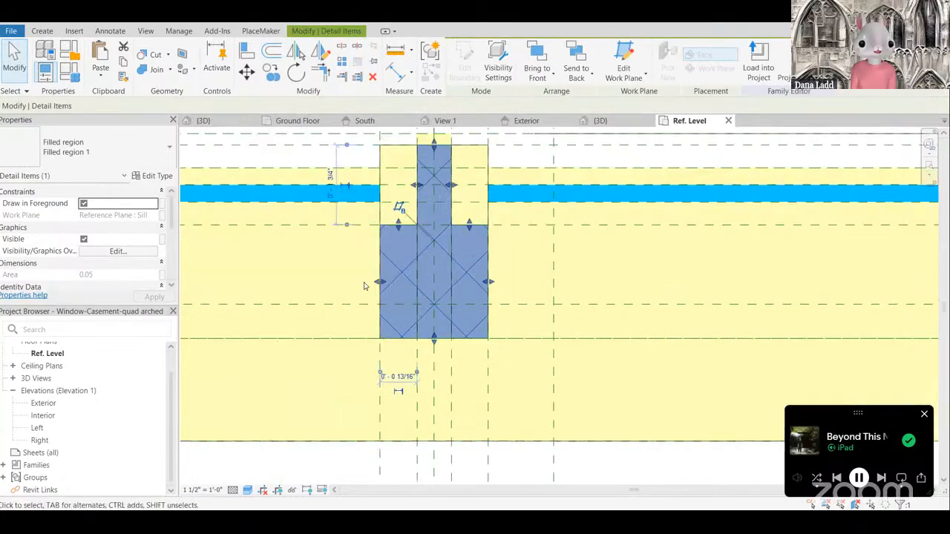
{"action": "scroll", "coordinate": [357, 267], "scroll_direction": "down", "scroll_amount": 1}
{"action": "left_click", "coordinate": [353, 257]}
{"action": "scroll", "coordinate": [356, 275], "scroll_direction": "down", "scroll_amount": 3}
{"action": "middle_click_drag", "start_coordinate": [433, 317], "coordinate": [487, 319]}
{"action": "scroll", "coordinate": [488, 327], "scroll_direction": "up", "scroll_amount": 3}
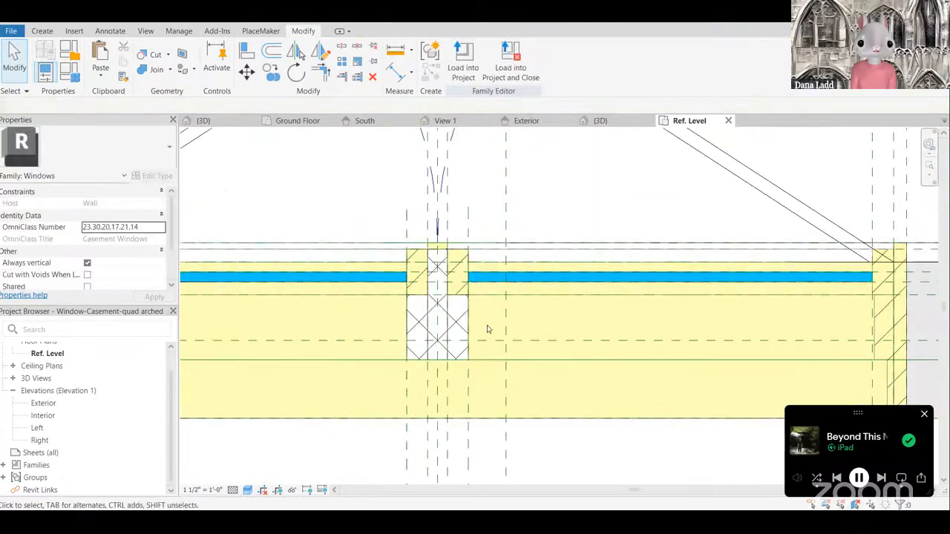
{"action": "left_click", "coordinate": [451, 295]}
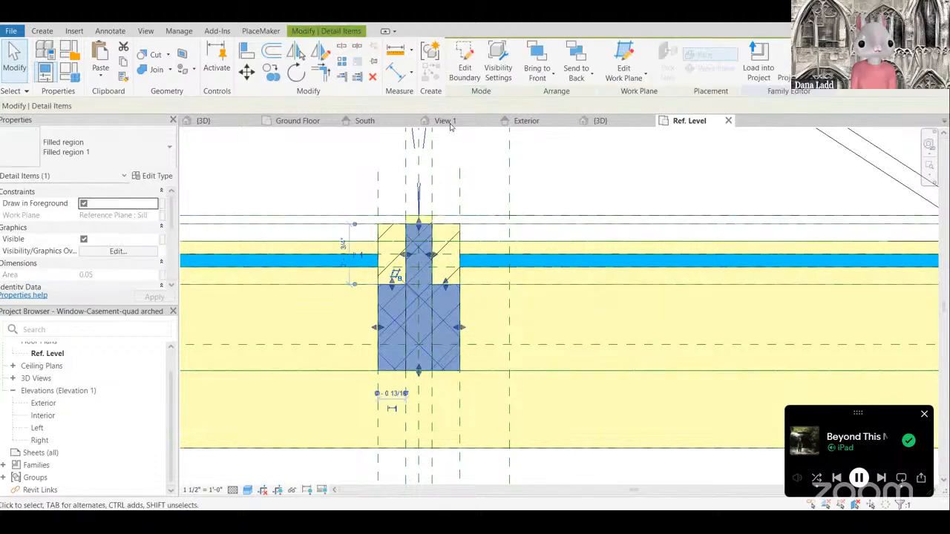
{"action": "key", "text": "Escape"}
Step: Load the family with the mullion filled region into the project and reopen it for editing from the Ground Floor plan
{"action": "left_click", "coordinate": [463, 60]}
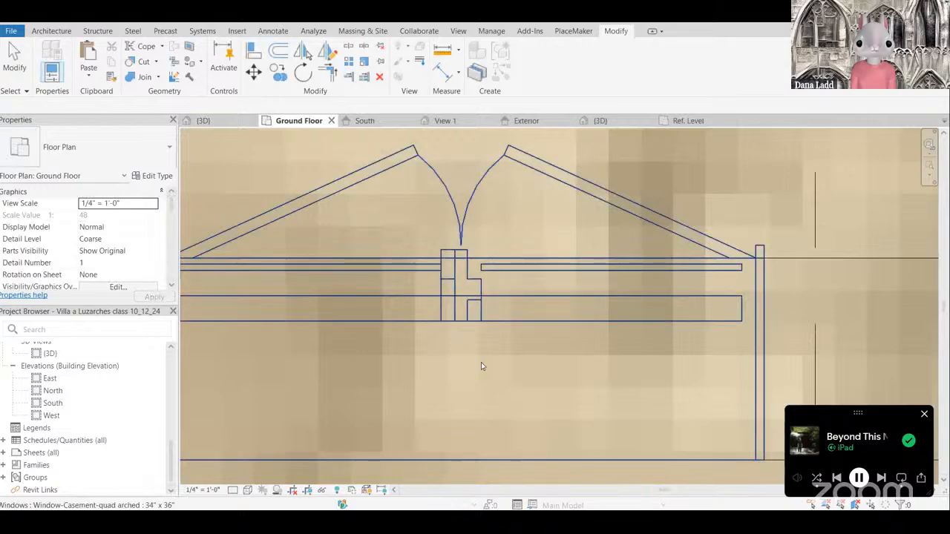
{"action": "scroll", "coordinate": [485, 319], "scroll_direction": "up", "scroll_amount": 1}
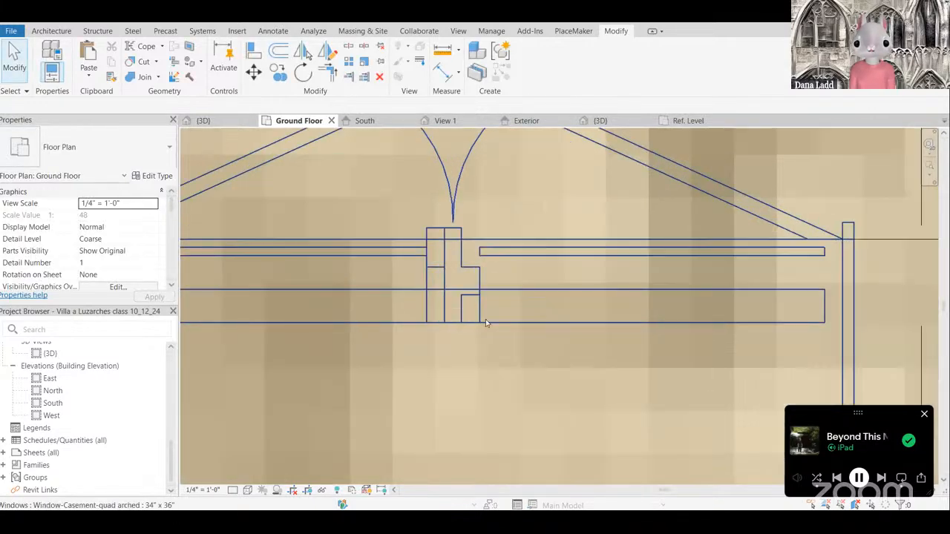
{"action": "left_click", "coordinate": [498, 255]}
{"action": "left_click", "coordinate": [529, 61]}
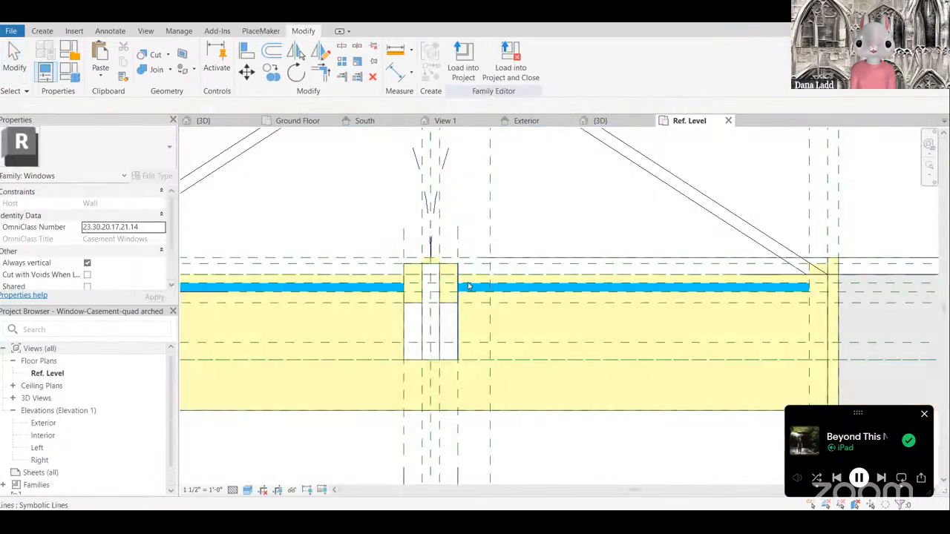
Step: Try to align the shoulder edge beside the center mullion with the horizontal reference plane at the mullion stem's outer end
{"action": "scroll", "coordinate": [496, 236], "scroll_direction": "up", "scroll_amount": 1}
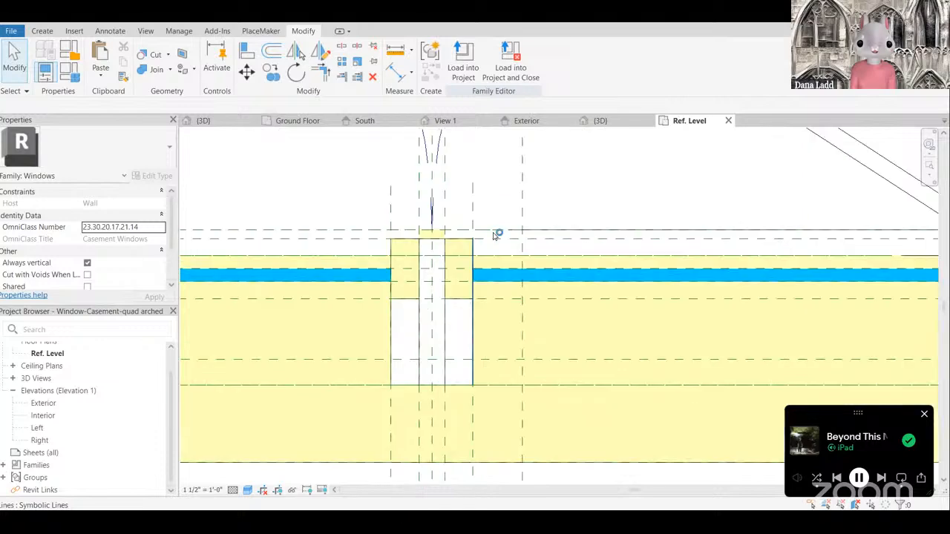
{"action": "scroll", "coordinate": [496, 236], "scroll_direction": "up", "scroll_amount": 1}
{"action": "key", "text": "a"}
{"action": "key", "text": "l"}
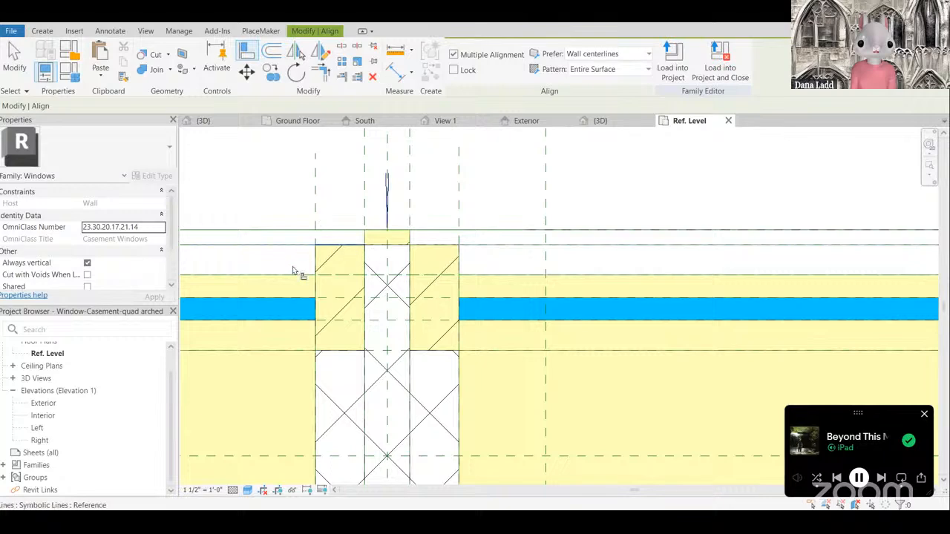
{"action": "left_click", "coordinate": [257, 259]}
{"action": "left_click", "coordinate": [332, 358]}
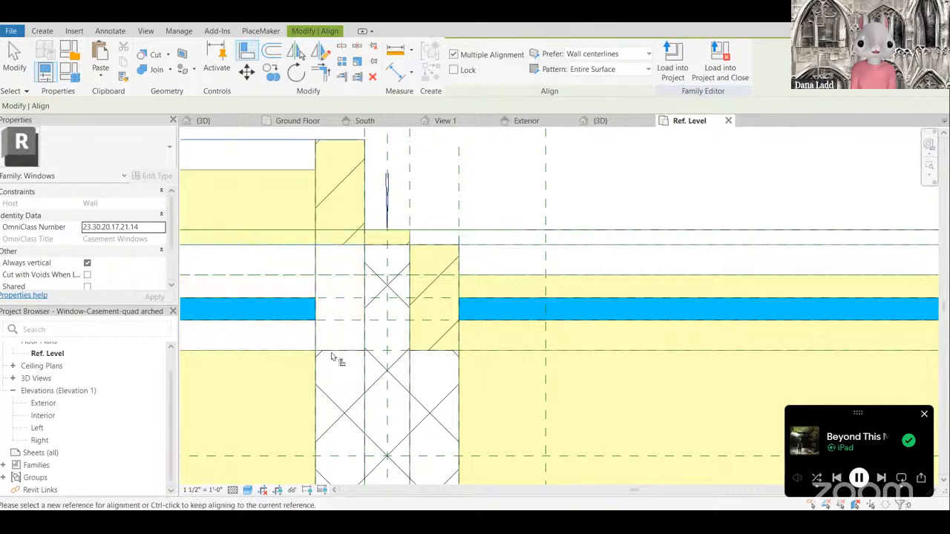
{"action": "scroll", "coordinate": [569, 301], "scroll_direction": "down", "scroll_amount": 2}
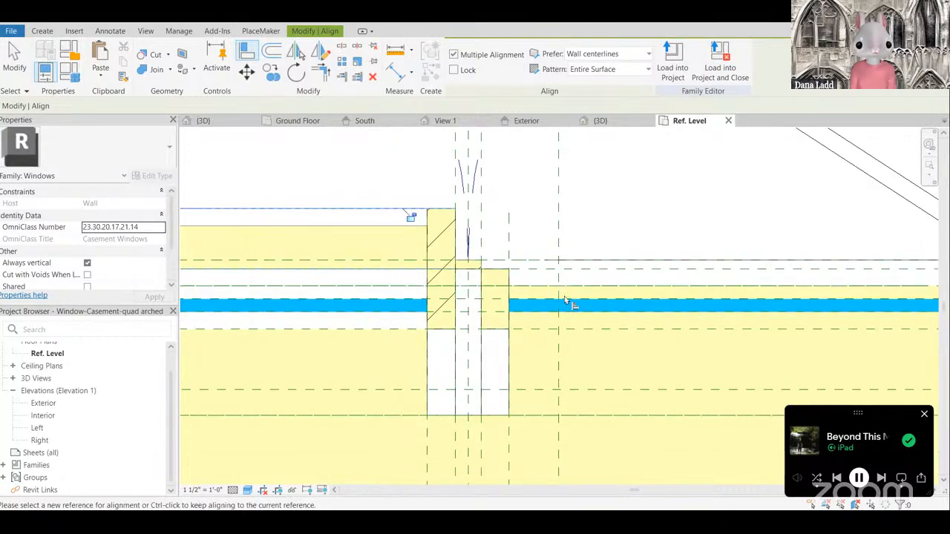
{"action": "scroll", "coordinate": [569, 300], "scroll_direction": "down", "scroll_amount": 3}
{"action": "scroll", "coordinate": [462, 287], "scroll_direction": "up", "scroll_amount": 3}
{"action": "scroll", "coordinate": [342, 234], "scroll_direction": "up", "scroll_amount": 2}
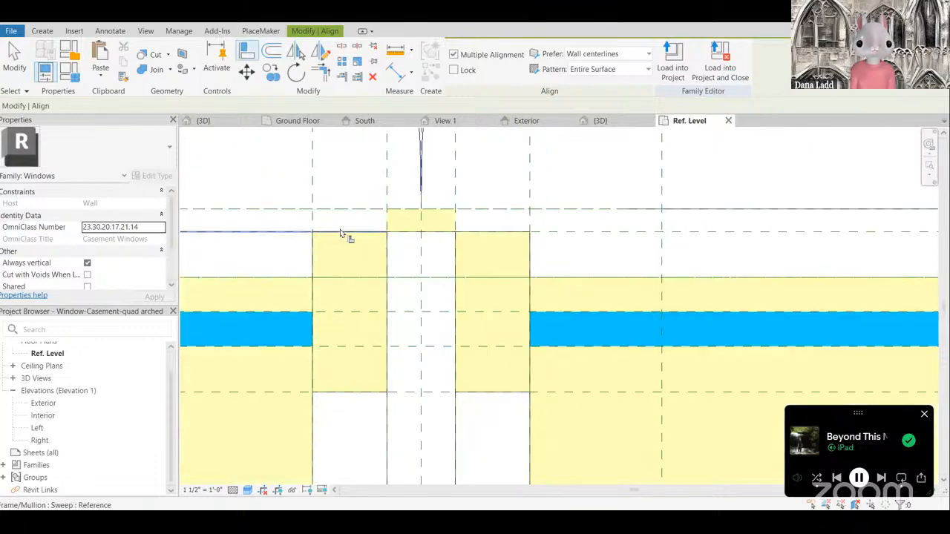
Step: Lock the alignments of the mullion filled region's stem end and shoulder to their horizontal reference planes
{"action": "left_click", "coordinate": [572, 219]}
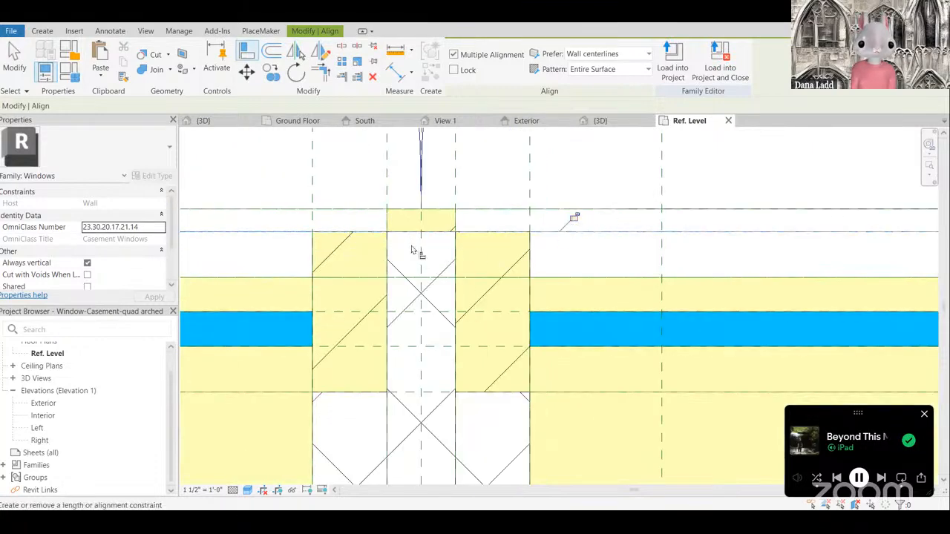
{"action": "key", "text": "Escape"}
{"action": "left_click", "coordinate": [324, 237]}
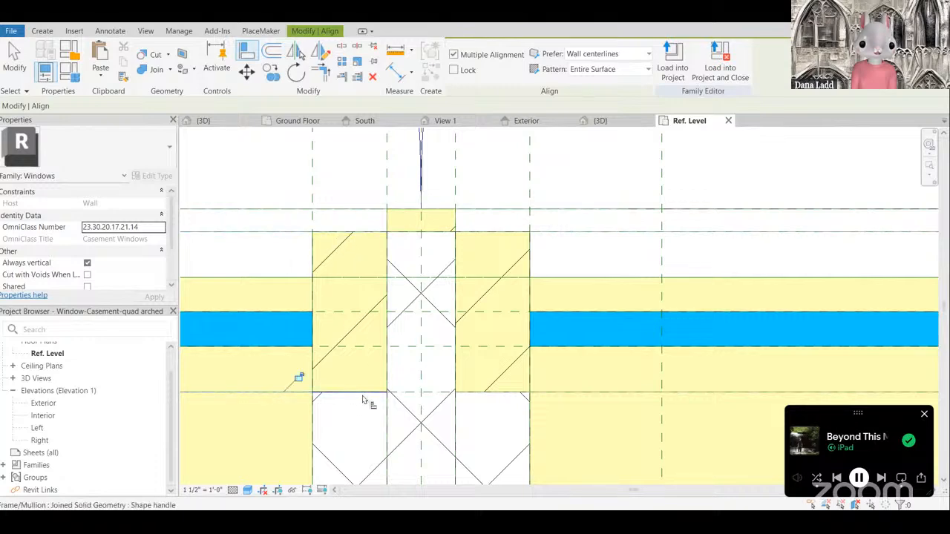
{"action": "left_click", "coordinate": [298, 378]}
{"action": "key", "text": "Escape"}
Step: Load the family into the project again and inspect the mullion's outline in the Ground Floor plan
{"action": "scroll", "coordinate": [472, 323], "scroll_direction": "down", "scroll_amount": 2}
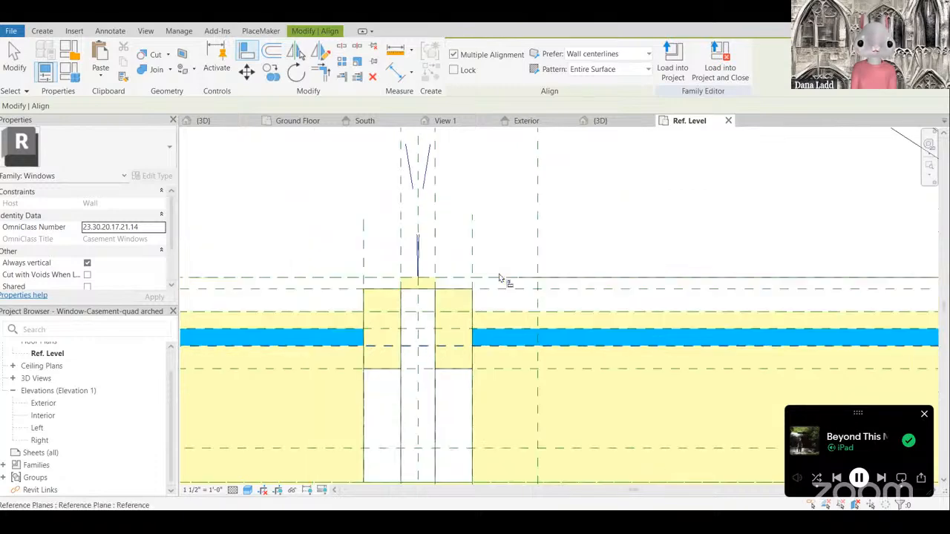
{"action": "scroll", "coordinate": [500, 279], "scroll_direction": "down", "scroll_amount": 3}
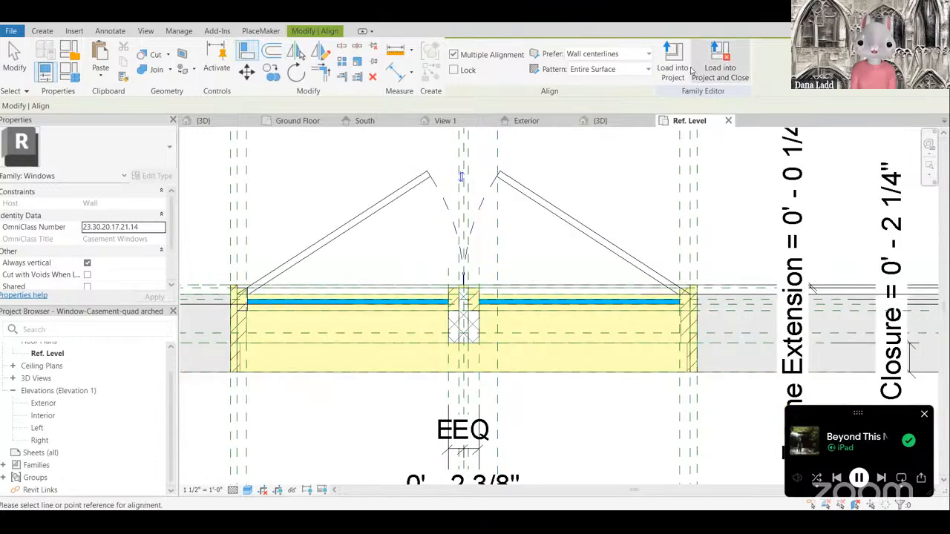
{"action": "left_click", "coordinate": [679, 70]}
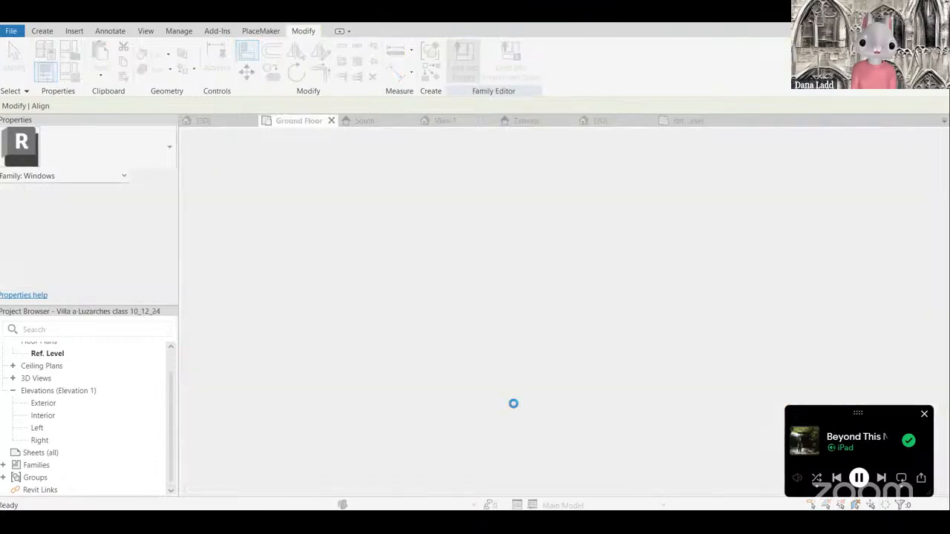
{"action": "key", "text": "Return"}
{"action": "scroll", "coordinate": [507, 374], "scroll_direction": "down", "scroll_amount": 4}
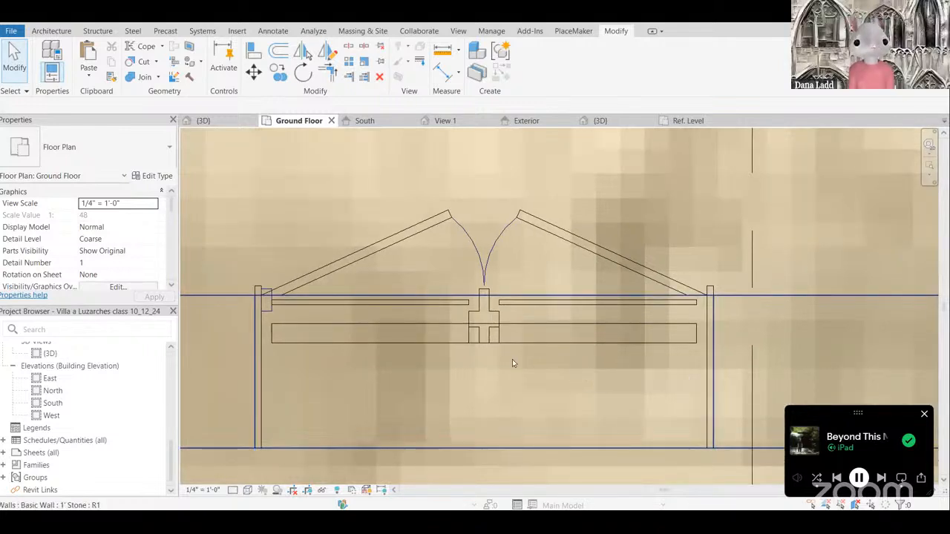
{"action": "scroll", "coordinate": [512, 360], "scroll_direction": "up", "scroll_amount": 2}
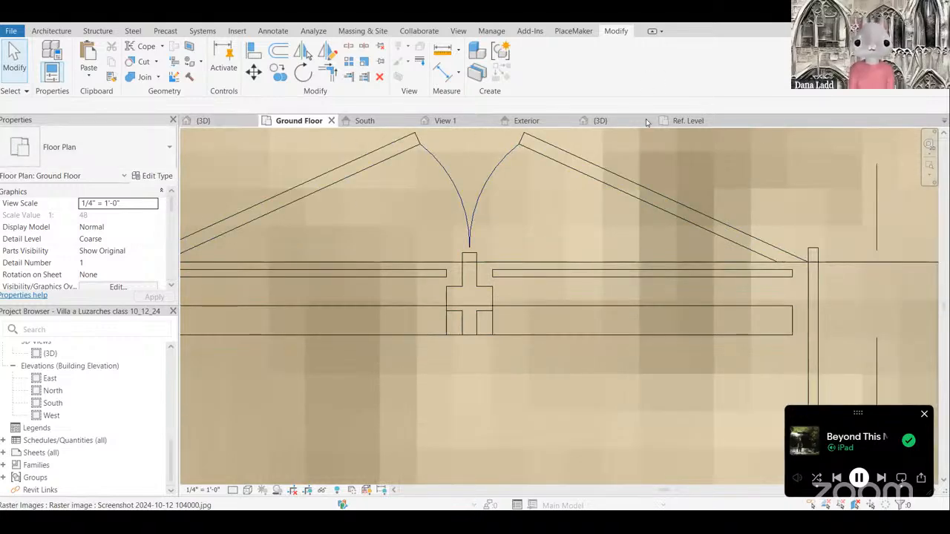
{"action": "left_click", "coordinate": [479, 287]}
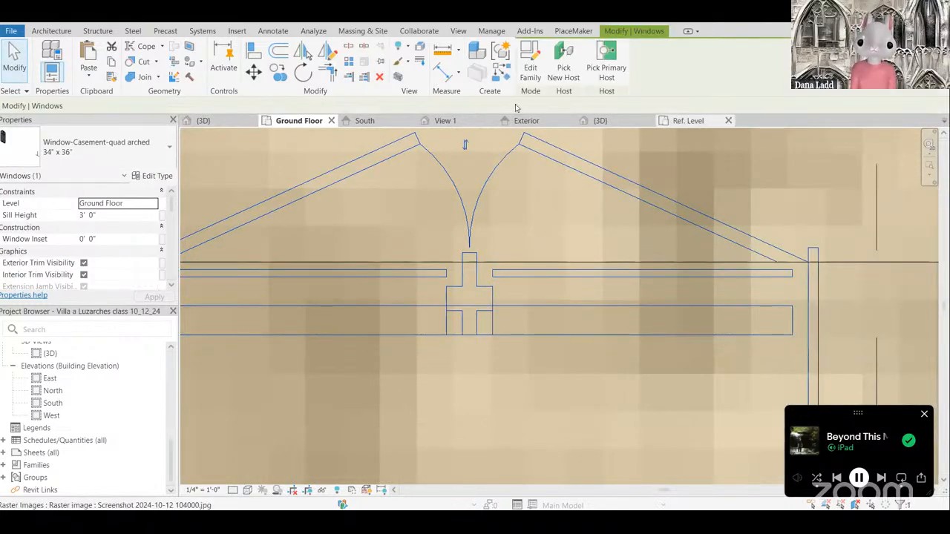
{"action": "left_click", "coordinate": [530, 72]}
{"action": "scroll", "coordinate": [259, 350], "scroll_direction": "down", "scroll_amount": 1}
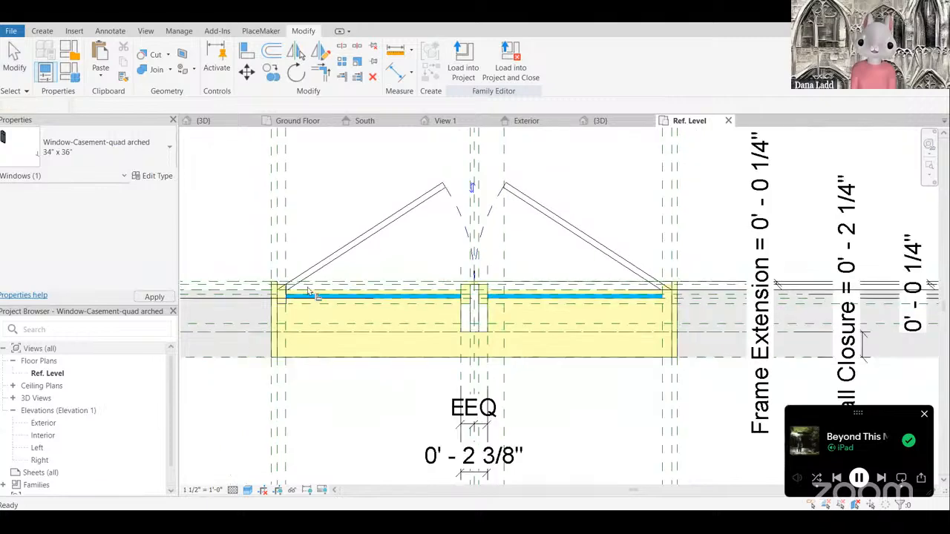
{"action": "key", "text": "a"}
{"action": "key", "text": "l"}
{"action": "scroll", "coordinate": [261, 323], "scroll_direction": "up", "scroll_amount": 3}
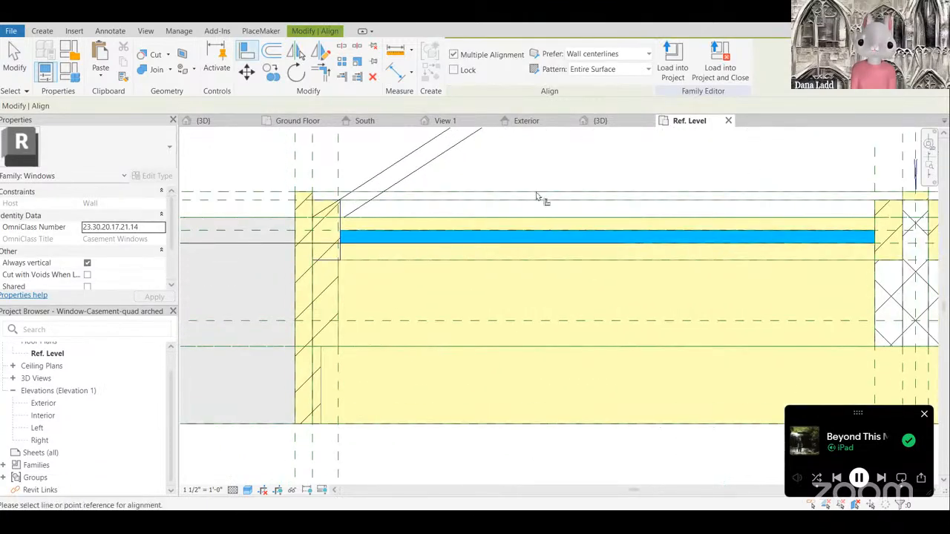
{"action": "scroll", "coordinate": [537, 196], "scroll_direction": "down", "scroll_amount": 2}
{"action": "left_click", "coordinate": [526, 120]}
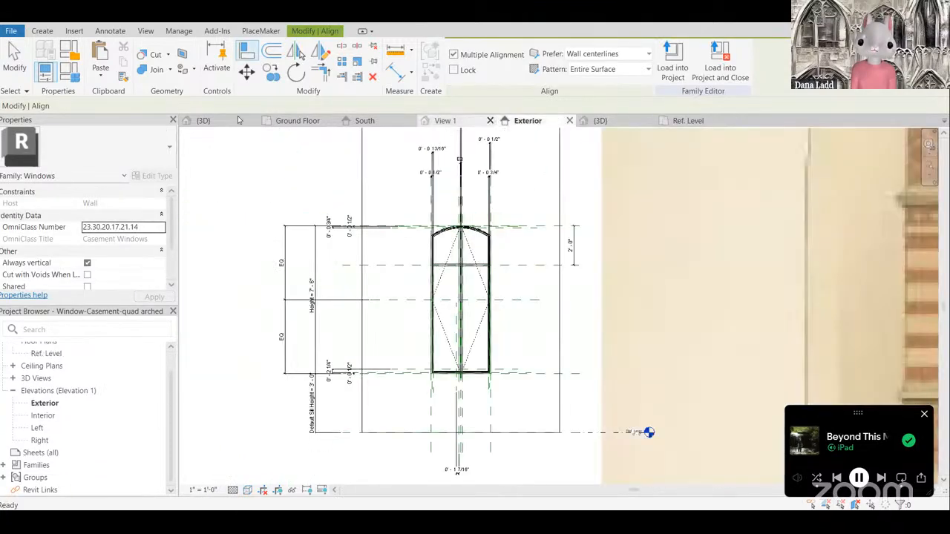
{"action": "left_click", "coordinate": [298, 120]}
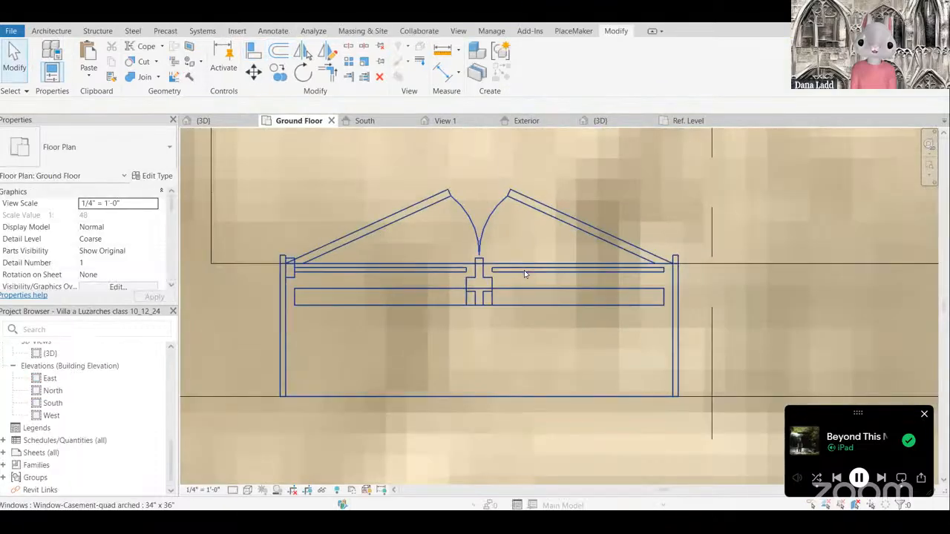
Step: Compare the window's two jambs in the Ground Floor plan and reopen the window family for editing
{"action": "scroll", "coordinate": [312, 302], "scroll_direction": "up", "scroll_amount": 2}
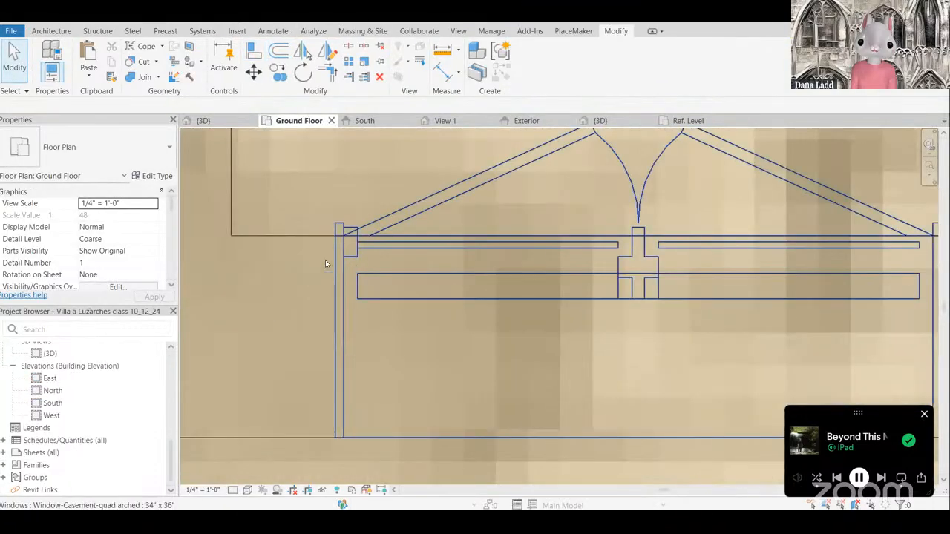
{"action": "scroll", "coordinate": [325, 263], "scroll_direction": "down", "scroll_amount": 3}
{"action": "scroll", "coordinate": [319, 280], "scroll_direction": "up", "scroll_amount": 2}
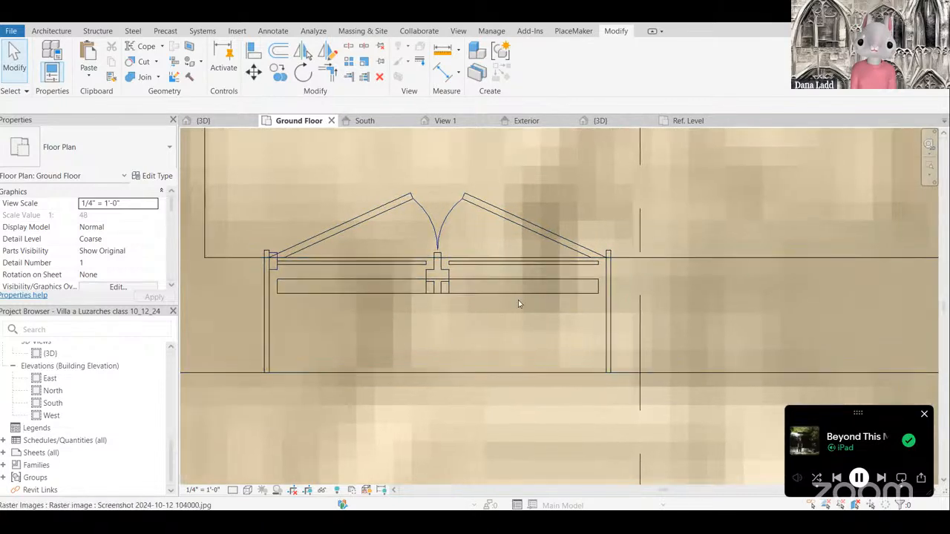
{"action": "left_click", "coordinate": [505, 298]}
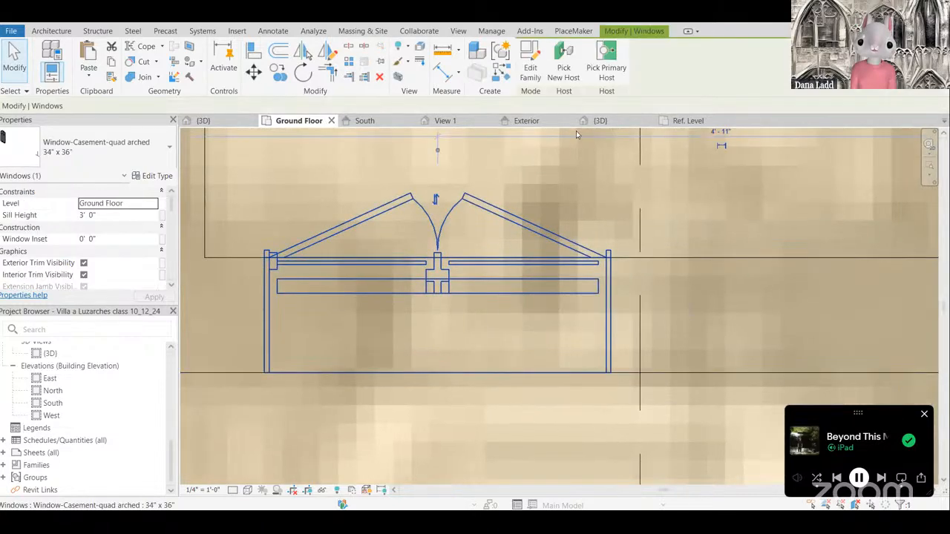
{"action": "left_click", "coordinate": [528, 72]}
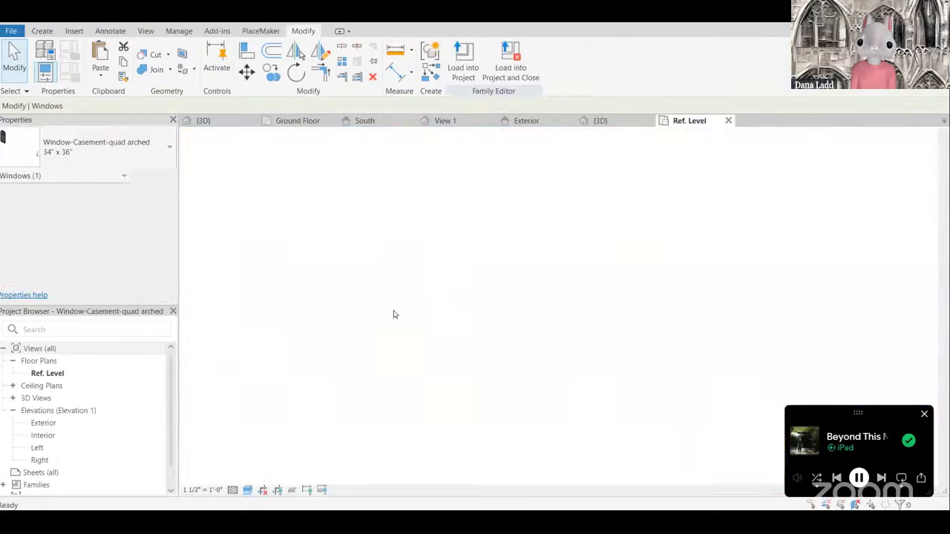
Step: Examine the frame sweep at the left and right jambs in the reference level plan
{"action": "scroll", "coordinate": [373, 311], "scroll_direction": "up", "scroll_amount": 3}
{"action": "left_click", "coordinate": [366, 307]}
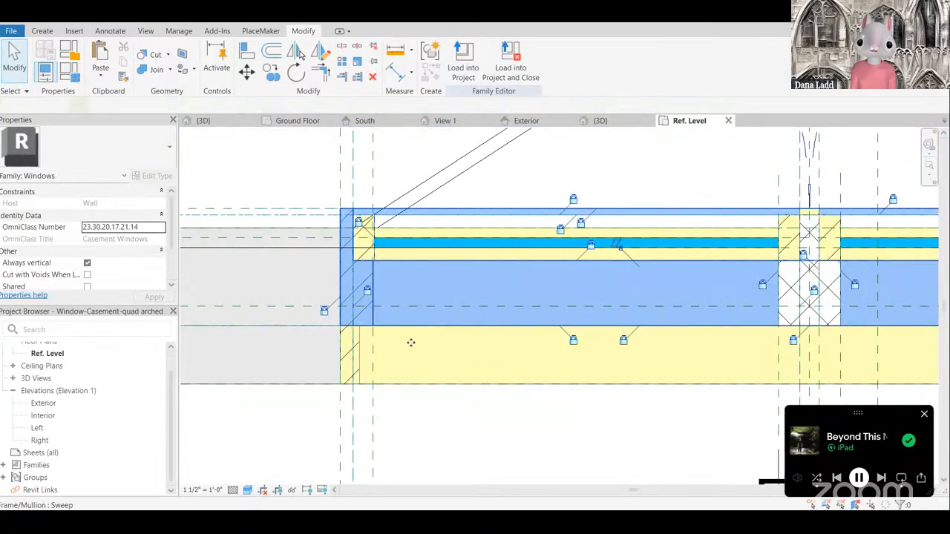
{"action": "scroll", "coordinate": [342, 282], "scroll_direction": "up", "scroll_amount": 4}
{"action": "scroll", "coordinate": [356, 241], "scroll_direction": "up", "scroll_amount": 1}
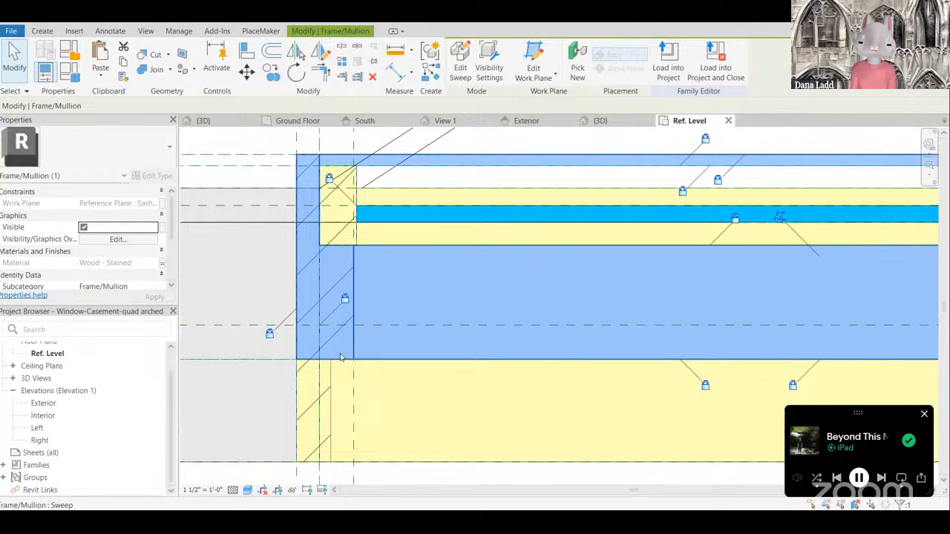
{"action": "scroll", "coordinate": [314, 338], "scroll_direction": "down", "scroll_amount": 4}
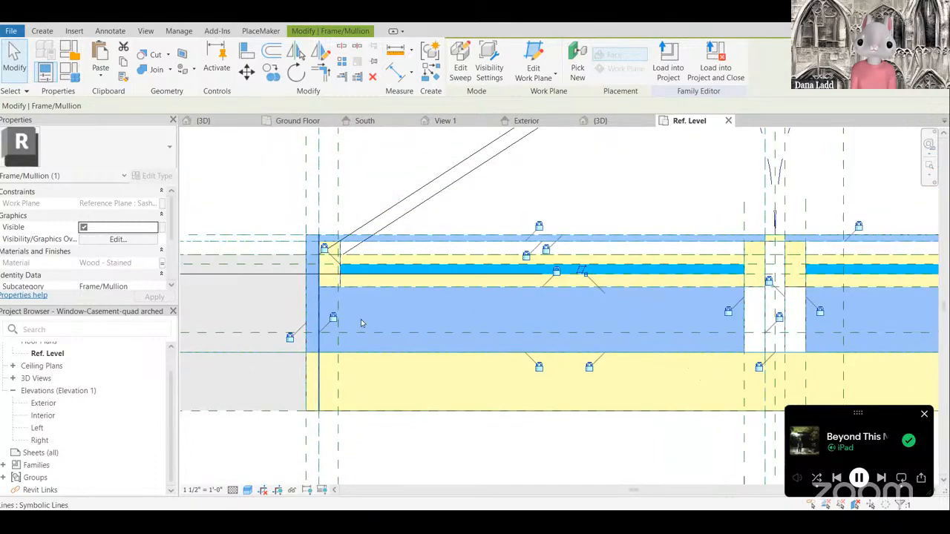
{"action": "scroll", "coordinate": [306, 321], "scroll_direction": "up", "scroll_amount": 2}
{"action": "scroll", "coordinate": [306, 321], "scroll_direction": "down", "scroll_amount": 2}
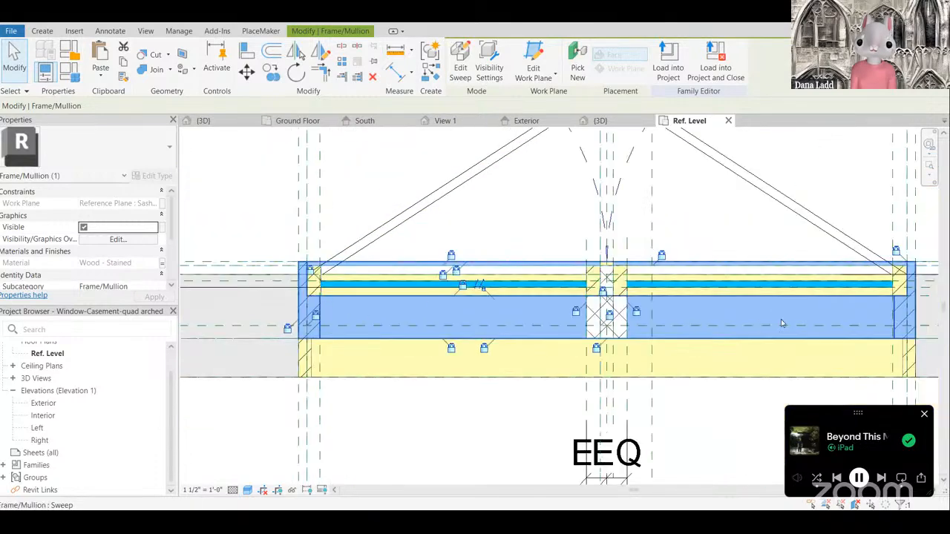
{"action": "scroll", "coordinate": [781, 319], "scroll_direction": "up", "scroll_amount": 3}
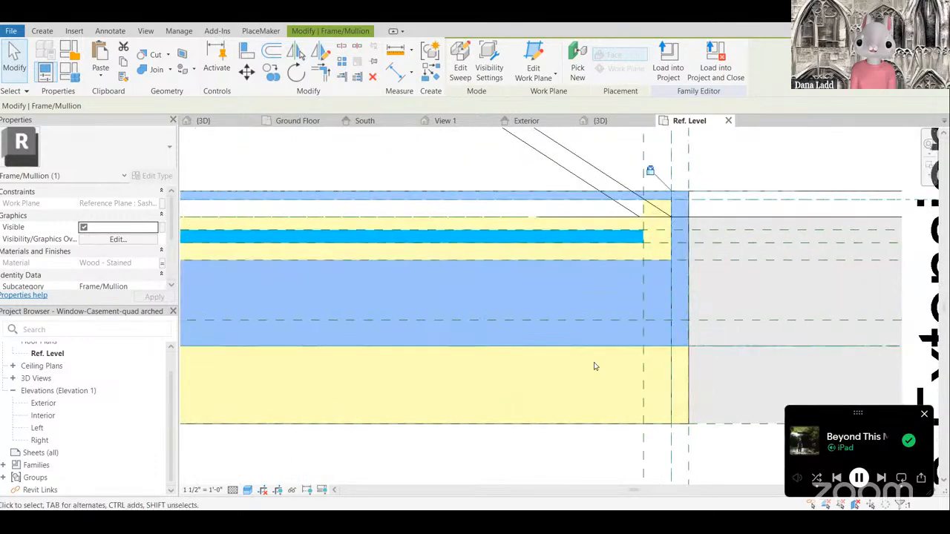
{"action": "scroll", "coordinate": [543, 370], "scroll_direction": "down", "scroll_amount": 2}
{"action": "middle_click_drag", "start_coordinate": [619, 360], "coordinate": [456, 388]}
{"action": "scroll", "coordinate": [456, 389], "scroll_direction": "up", "scroll_amount": 3}
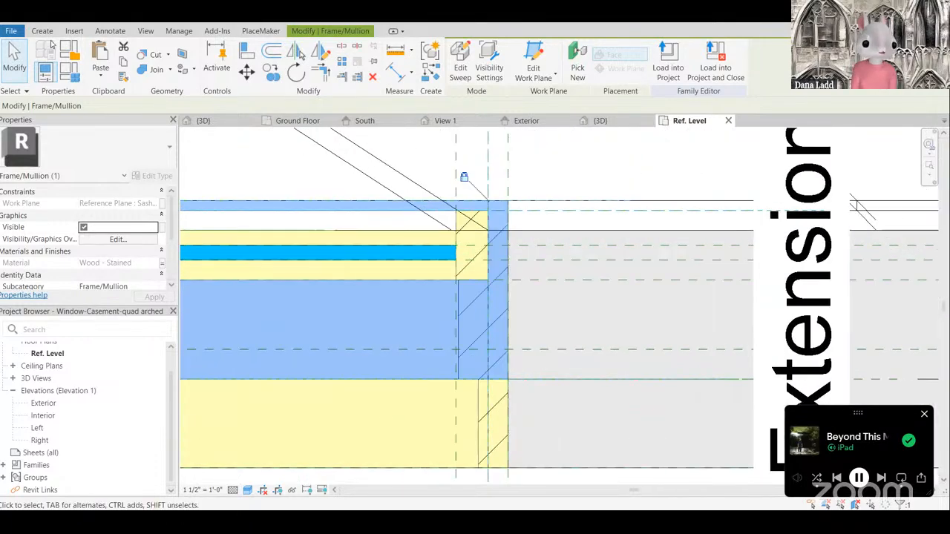
Step: Start a filled region and sketch a closed rectangle about 2 1/2" deep at the right jamb, ending on the Wall Closure reference plane
{"action": "left_click", "coordinate": [110, 31]}
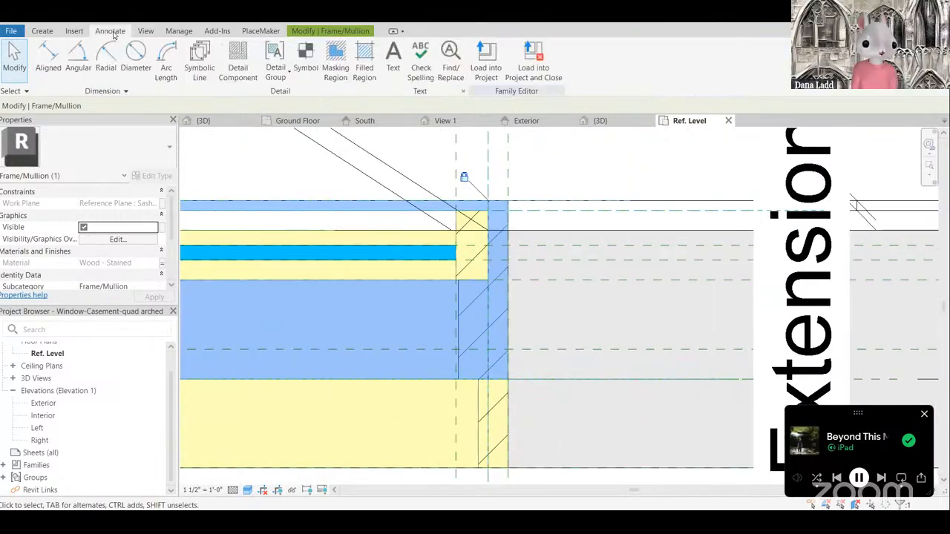
{"action": "left_click", "coordinate": [365, 66]}
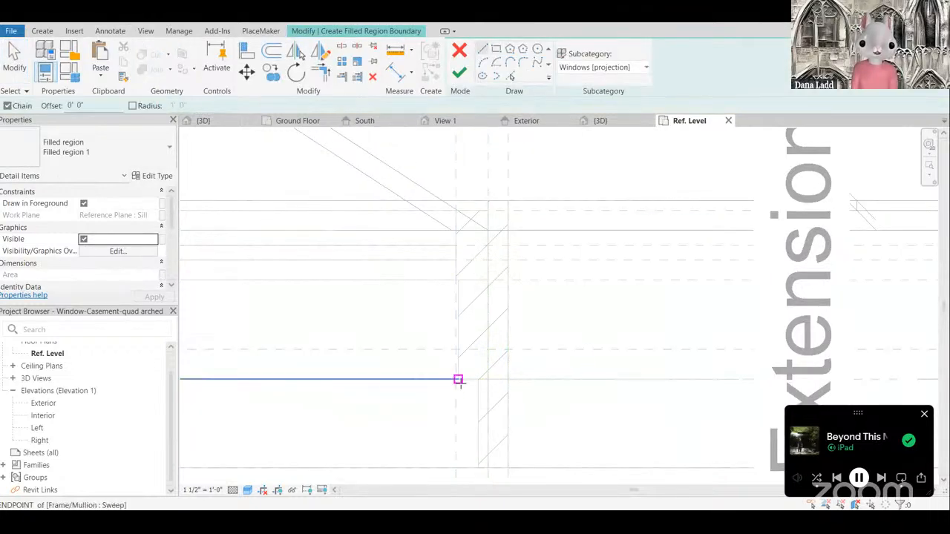
{"action": "left_click", "coordinate": [457, 380]}
{"action": "scroll", "coordinate": [460, 326], "scroll_direction": "up", "scroll_amount": 2}
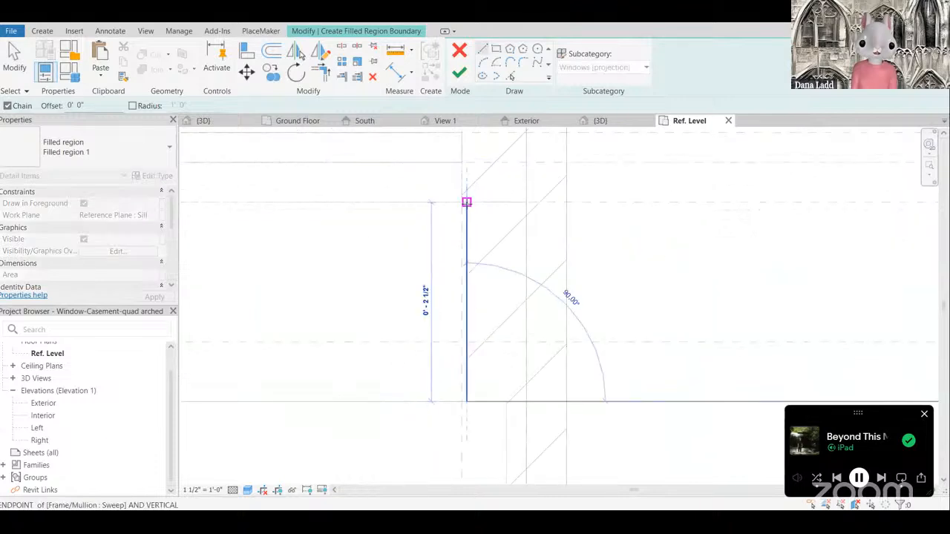
{"action": "left_click", "coordinate": [466, 202]}
{"action": "left_click", "coordinate": [526, 202]}
{"action": "scroll", "coordinate": [503, 313], "scroll_direction": "down", "scroll_amount": 2}
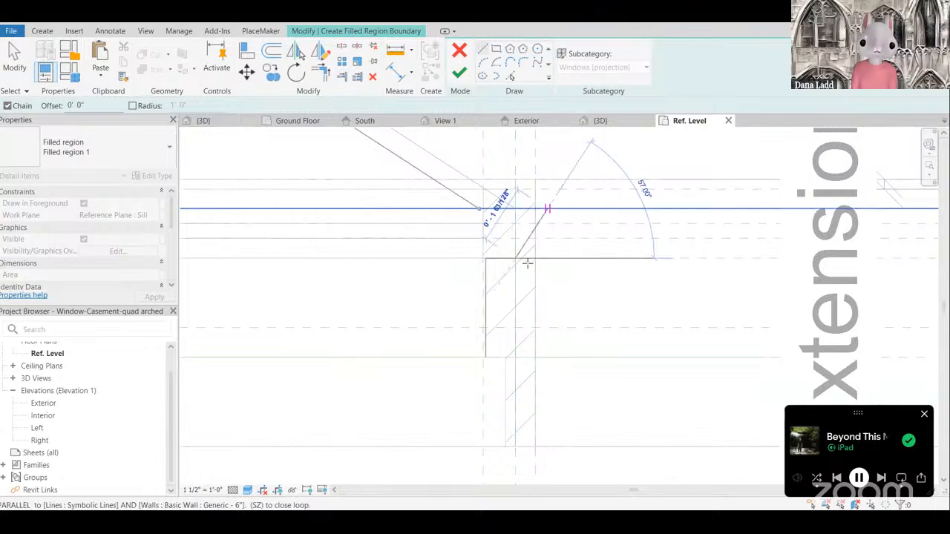
{"action": "scroll", "coordinate": [547, 215], "scroll_direction": "down", "scroll_amount": 1}
{"action": "scroll", "coordinate": [533, 268], "scroll_direction": "up", "scroll_amount": 1}
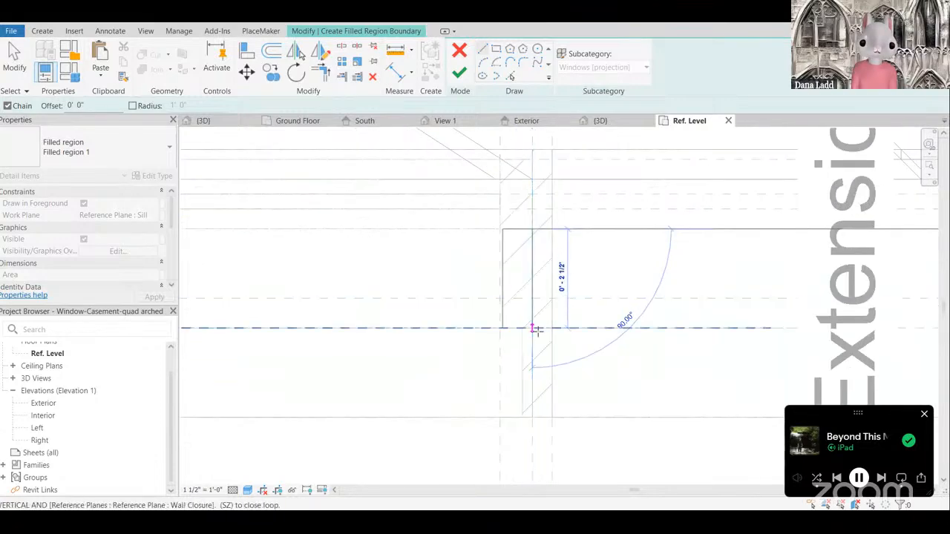
{"action": "left_click", "coordinate": [536, 331]}
{"action": "left_click", "coordinate": [504, 328]}
{"action": "scroll", "coordinate": [562, 329], "scroll_direction": "down", "scroll_amount": 2}
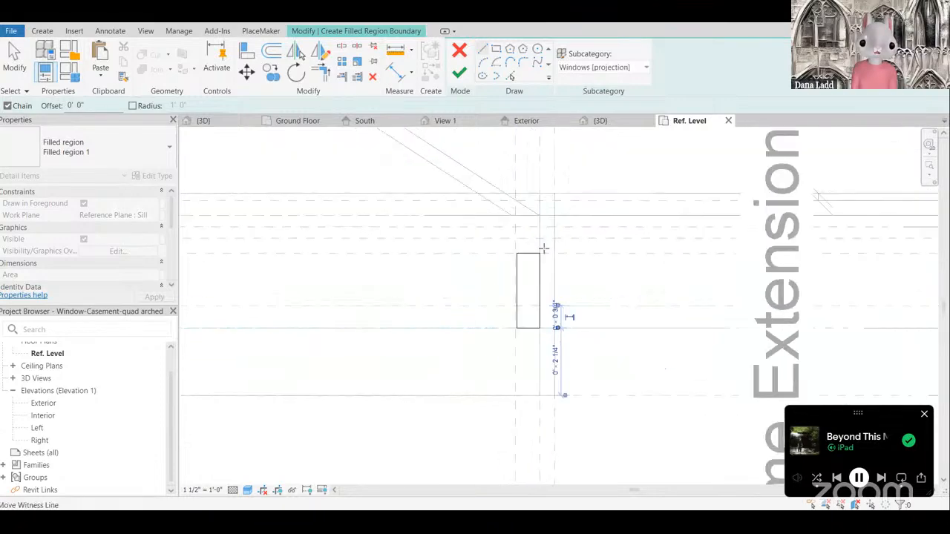
{"action": "scroll", "coordinate": [609, 299], "scroll_direction": "up", "scroll_amount": 1}
{"action": "key", "text": "Escape"}
{"action": "key", "text": "Escape"}
Step: Align the right jamb rectangle's outer edge with its vertical reference plane and address its interior-side edge at the Wall Closure plane
{"action": "scroll", "coordinate": [590, 297], "scroll_direction": "down", "scroll_amount": 2}
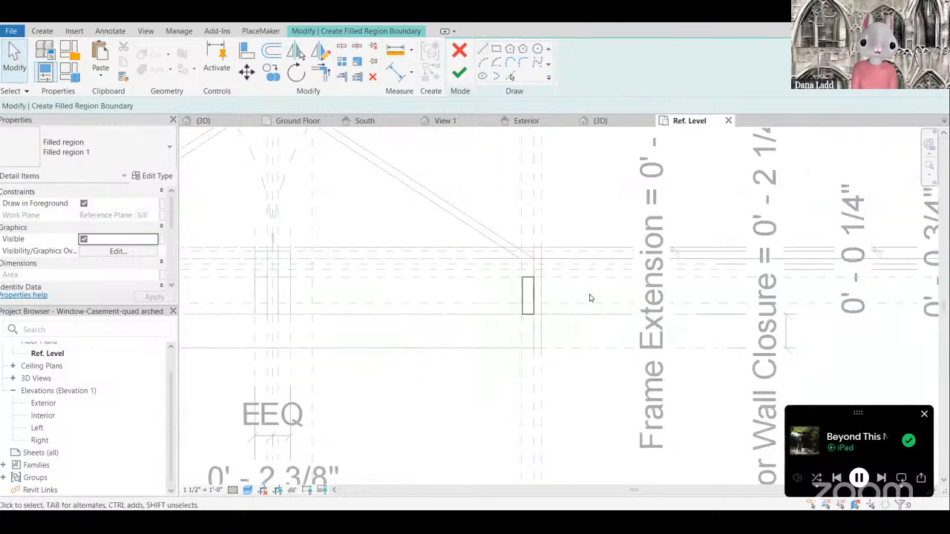
{"action": "scroll", "coordinate": [545, 305], "scroll_direction": "up", "scroll_amount": 4}
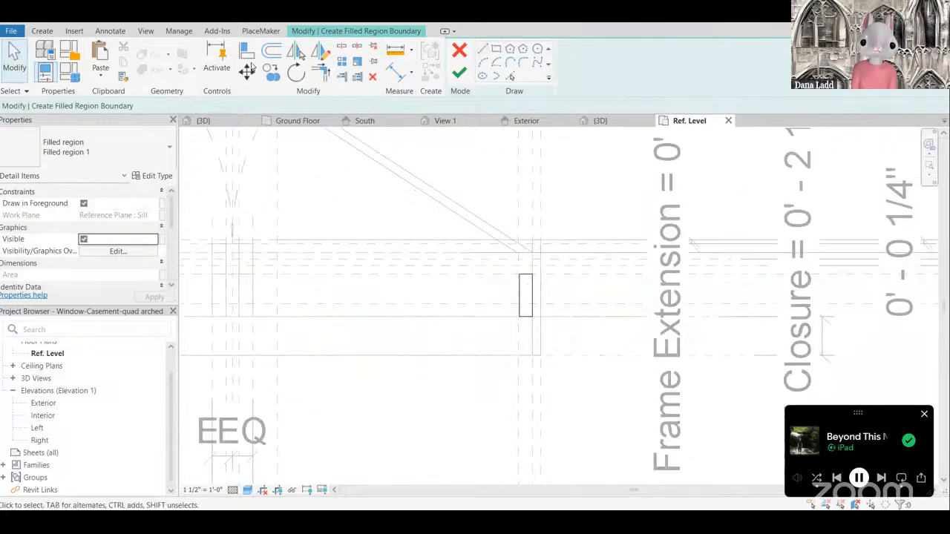
{"action": "key", "text": "a"}
{"action": "key", "text": "l"}
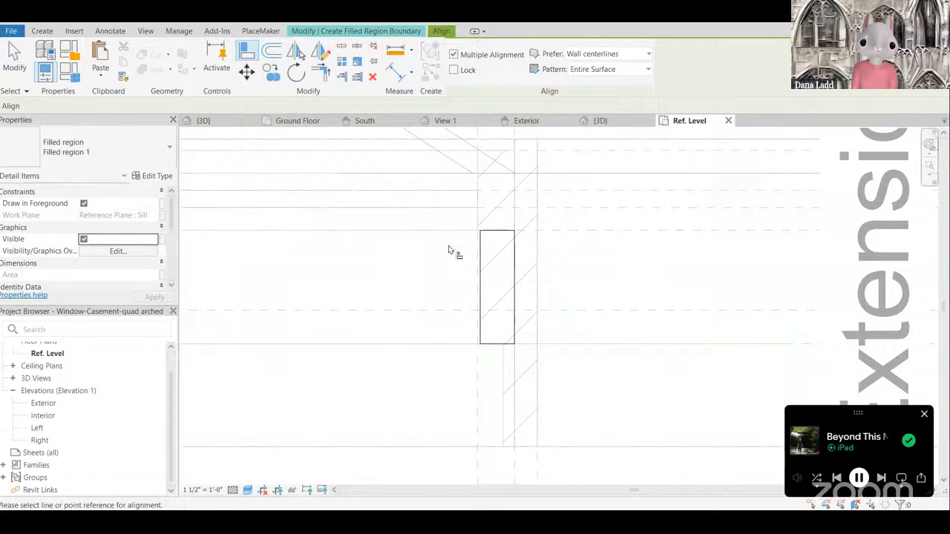
{"action": "left_click", "coordinate": [502, 236]}
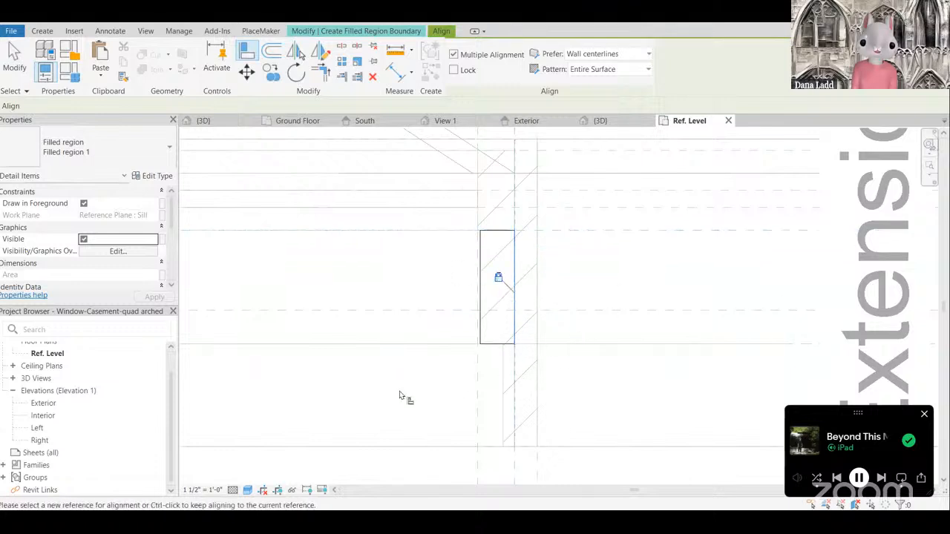
{"action": "key", "text": "Escape"}
{"action": "left_click", "coordinate": [499, 345]}
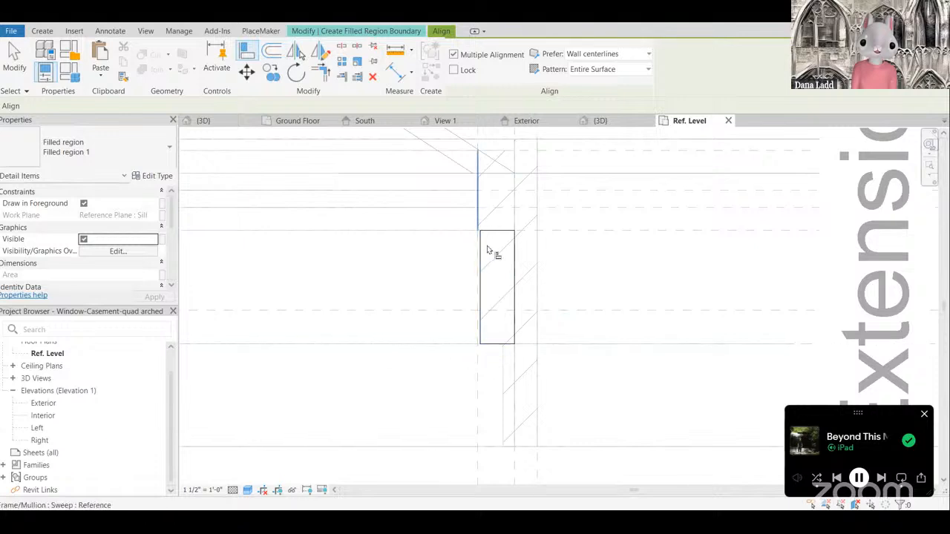
Step: Align the right jamb rectangle's inner edge with the vertical reference plane at the jamb's inner face
{"action": "scroll", "coordinate": [532, 338], "scroll_direction": "down", "scroll_amount": 1}
{"action": "scroll", "coordinate": [500, 242], "scroll_direction": "up", "scroll_amount": 1}
{"action": "left_click", "coordinate": [497, 161]}
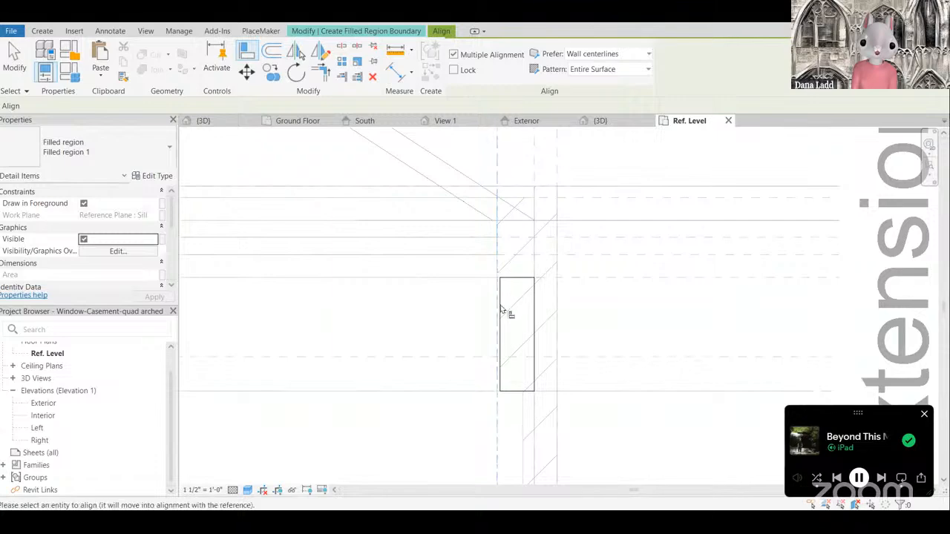
{"action": "left_click", "coordinate": [500, 306]}
{"action": "scroll", "coordinate": [660, 330], "scroll_direction": "down", "scroll_amount": 2}
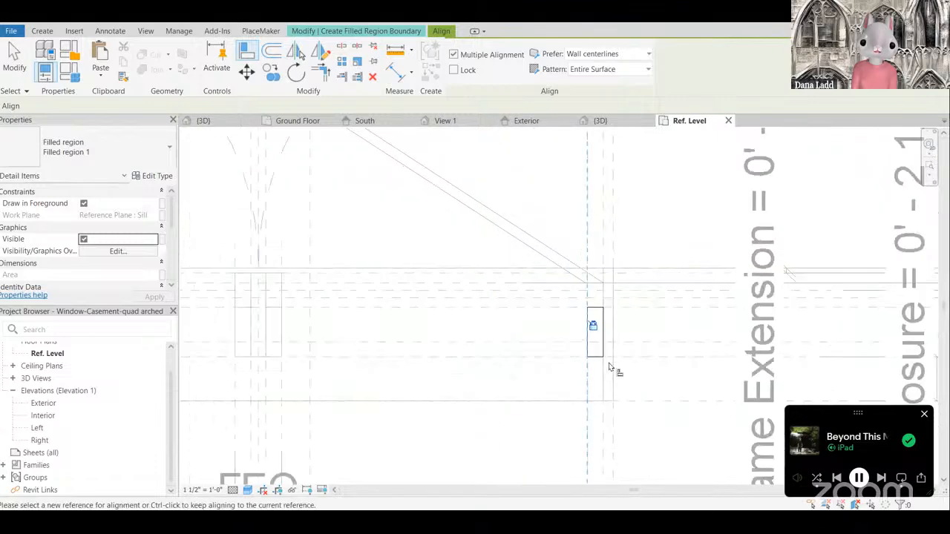
{"action": "scroll", "coordinate": [659, 333], "scroll_direction": "up", "scroll_amount": 2}
{"action": "scroll", "coordinate": [608, 352], "scroll_direction": "up", "scroll_amount": 2}
{"action": "key", "text": "Escape"}
{"action": "key", "text": "Escape"}
Step: Mirror a copy of the right jamb rectangle about the window's center axis onto the left jamb
{"action": "left_click_drag", "start_coordinate": [609, 376], "coordinate": [535, 263]}
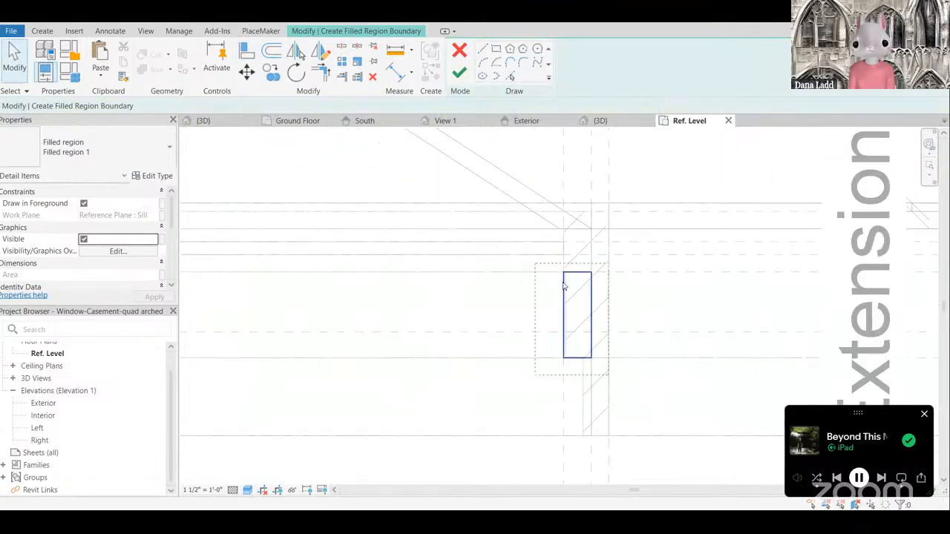
{"action": "scroll", "coordinate": [628, 339], "scroll_direction": "down", "scroll_amount": 7}
{"action": "left_click", "coordinate": [319, 52]}
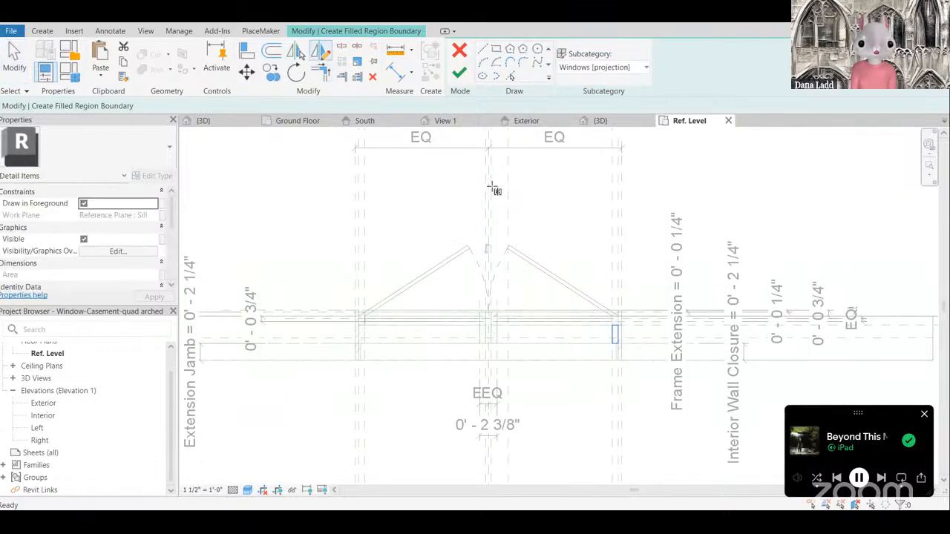
{"action": "scroll", "coordinate": [492, 257], "scroll_direction": "up", "scroll_amount": 4}
{"action": "left_click", "coordinate": [491, 241]}
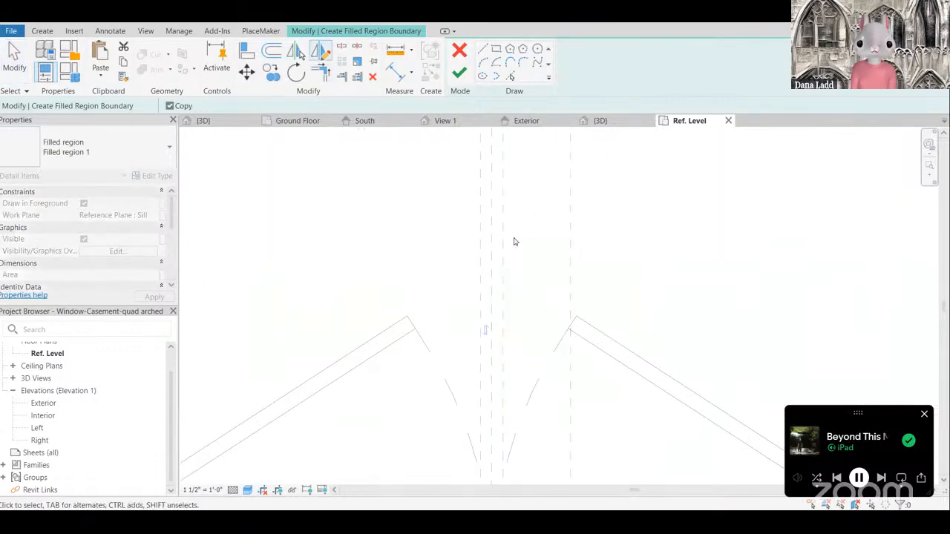
{"action": "scroll", "coordinate": [512, 239], "scroll_direction": "down", "scroll_amount": 6}
{"action": "scroll", "coordinate": [433, 328], "scroll_direction": "up", "scroll_amount": 3}
{"action": "scroll", "coordinate": [438, 327], "scroll_direction": "up", "scroll_amount": 5}
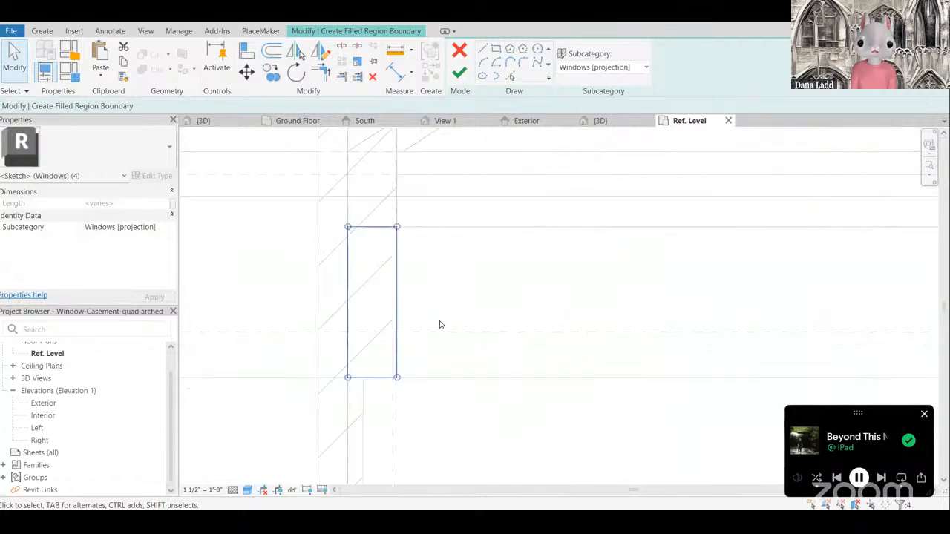
Step: Assign the Frame/Mullion [cut] subcategory to the boundary lines of both jamb rectangles
{"action": "scroll", "coordinate": [422, 324], "scroll_direction": "down", "scroll_amount": 6}
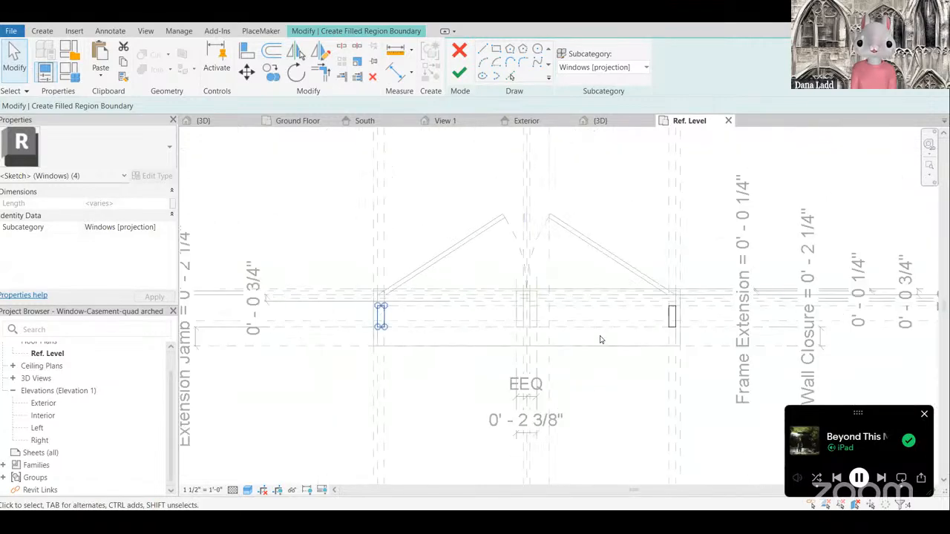
{"action": "scroll", "coordinate": [604, 347], "scroll_direction": "up", "scroll_amount": 3}
{"action": "left_click_drag", "start_coordinate": [619, 257], "coordinate": [679, 332]}
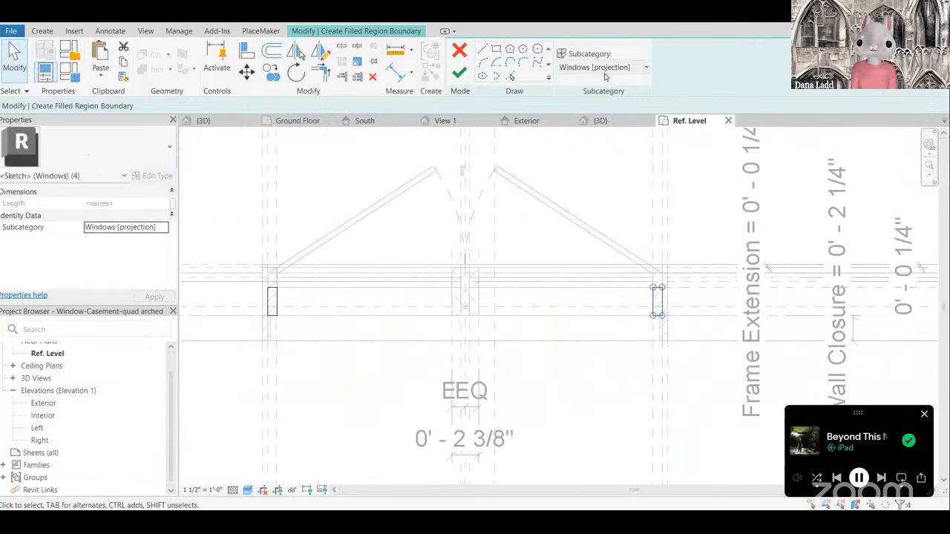
{"action": "left_click", "coordinate": [605, 69]}
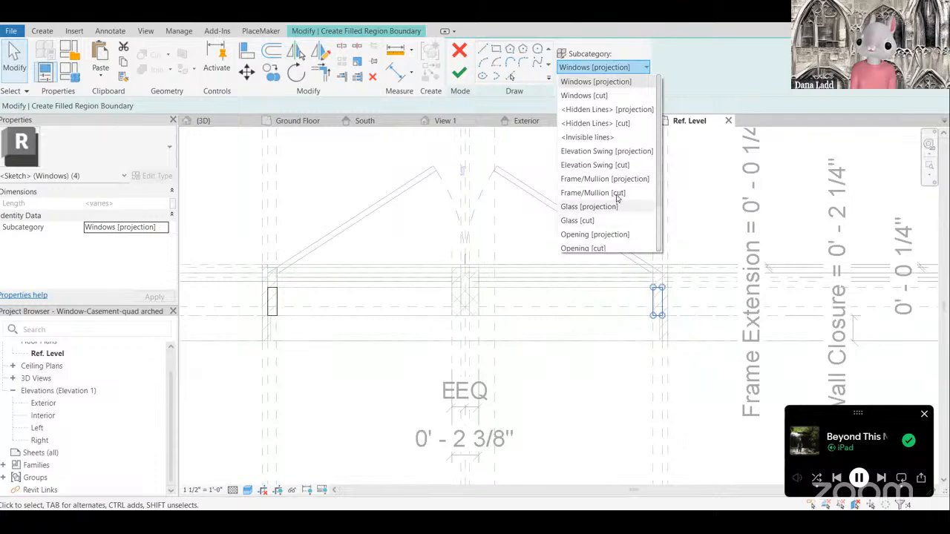
{"action": "left_click", "coordinate": [616, 196]}
{"action": "left_click", "coordinate": [403, 316]}
{"action": "scroll", "coordinate": [232, 314], "scroll_direction": "up", "scroll_amount": 3}
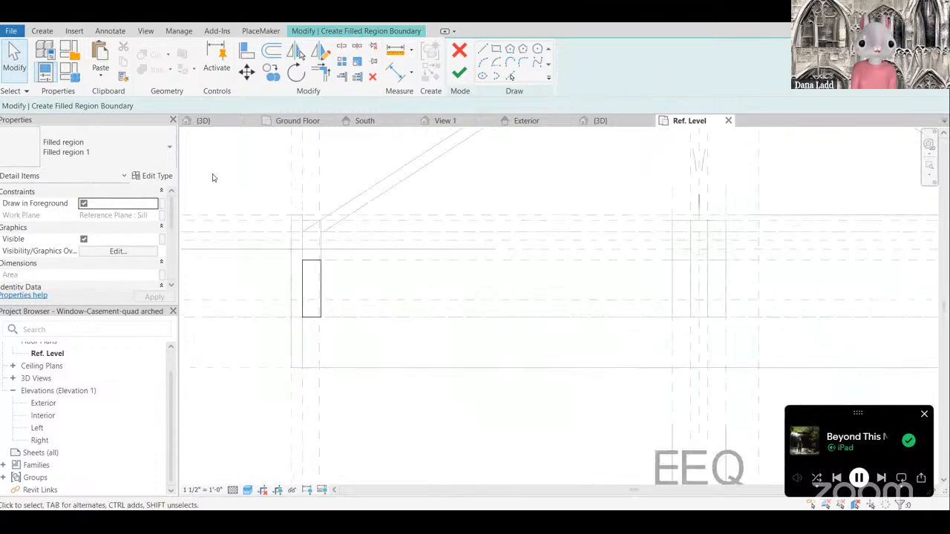
{"action": "left_click_drag", "start_coordinate": [286, 248], "coordinate": [334, 327]}
{"action": "left_click", "coordinate": [604, 68]}
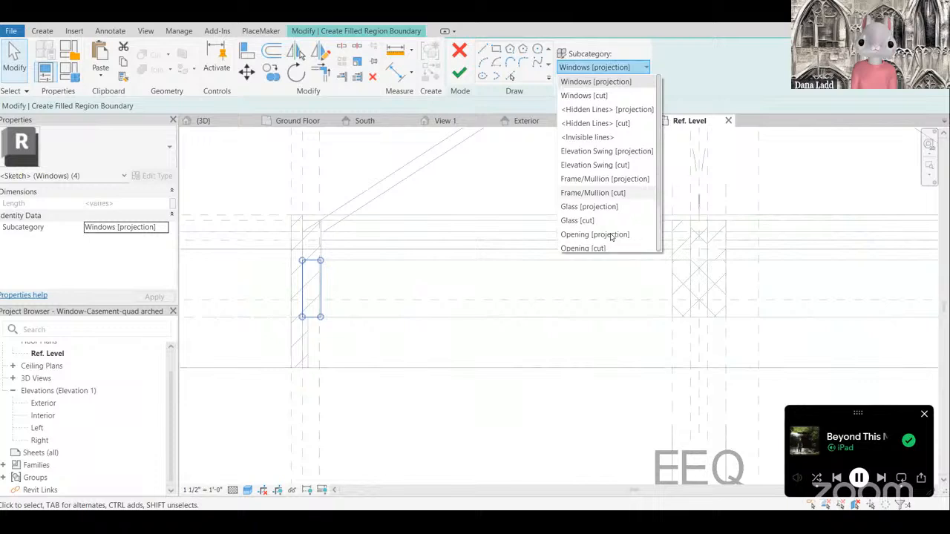
{"action": "left_click", "coordinate": [627, 194]}
{"action": "left_click", "coordinate": [334, 309]}
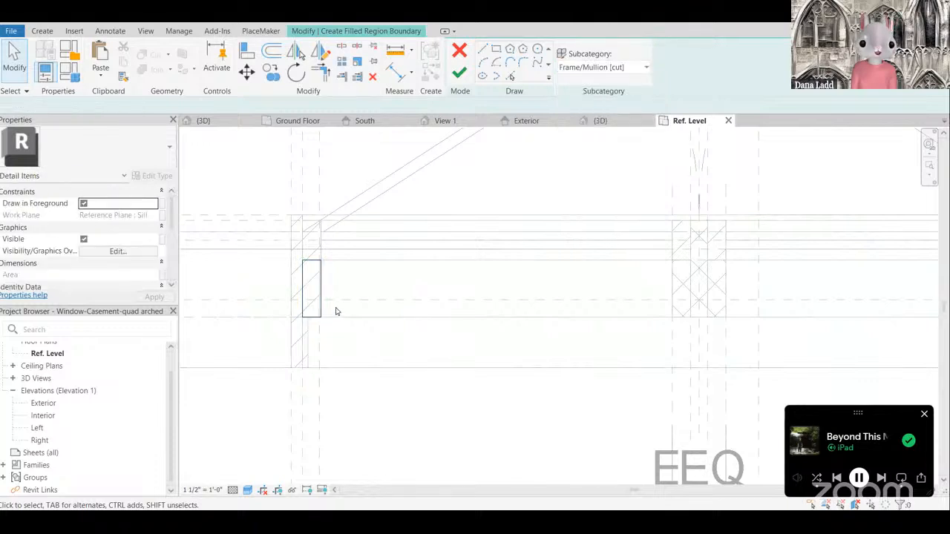
Step: Align the left jamb rectangle's outer edge with its vertical reference plane and its interior-side edge with the Wall Closure plane
{"action": "middle_click_drag", "start_coordinate": [365, 344], "coordinate": [420, 350]}
{"action": "key", "text": "a"}
{"action": "key", "text": "l"}
{"action": "scroll", "coordinate": [392, 330], "scroll_direction": "up", "scroll_amount": 2}
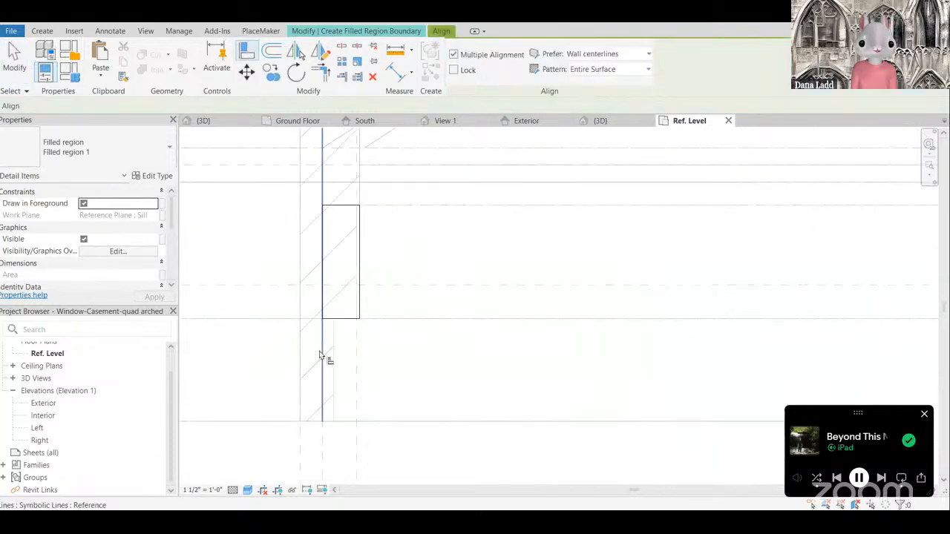
{"action": "left_click", "coordinate": [322, 356]}
{"action": "left_click", "coordinate": [322, 284]}
{"action": "left_click", "coordinate": [342, 319]}
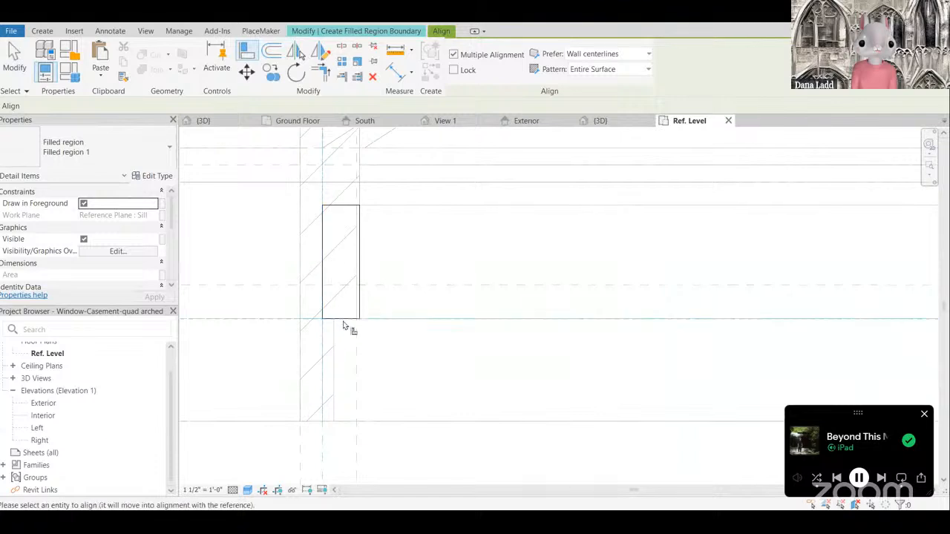
{"action": "left_click", "coordinate": [342, 319]}
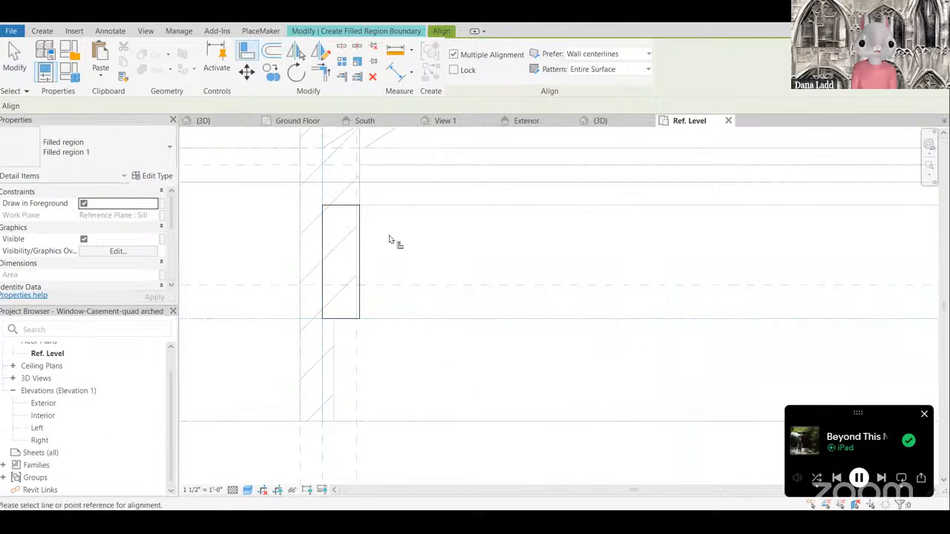
Step: Align the left jamb rectangle's inner edge with the vertical reference plane at the jamb's inner face and lock it
{"action": "middle_click_drag", "start_coordinate": [392, 240], "coordinate": [417, 272]}
{"action": "scroll", "coordinate": [418, 272], "scroll_direction": "down", "scroll_amount": 2}
{"action": "left_click", "coordinate": [409, 208]}
{"action": "left_click", "coordinate": [409, 319]}
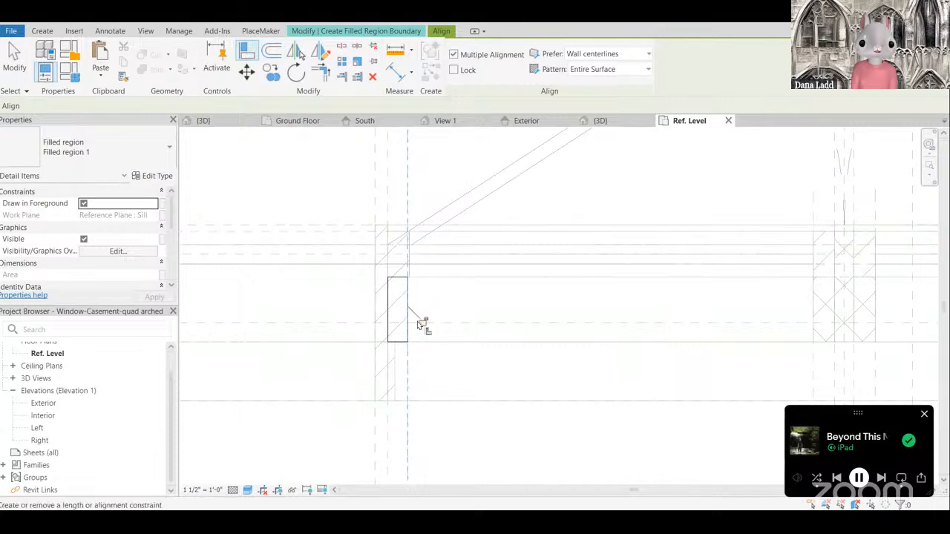
{"action": "left_click", "coordinate": [421, 322]}
Step: Align the left jamb rectangle's sash-side edge with the horizontal reference beside it and lock the alignment
{"action": "scroll", "coordinate": [394, 271], "scroll_direction": "up", "scroll_amount": 2}
{"action": "left_click", "coordinate": [460, 287]}
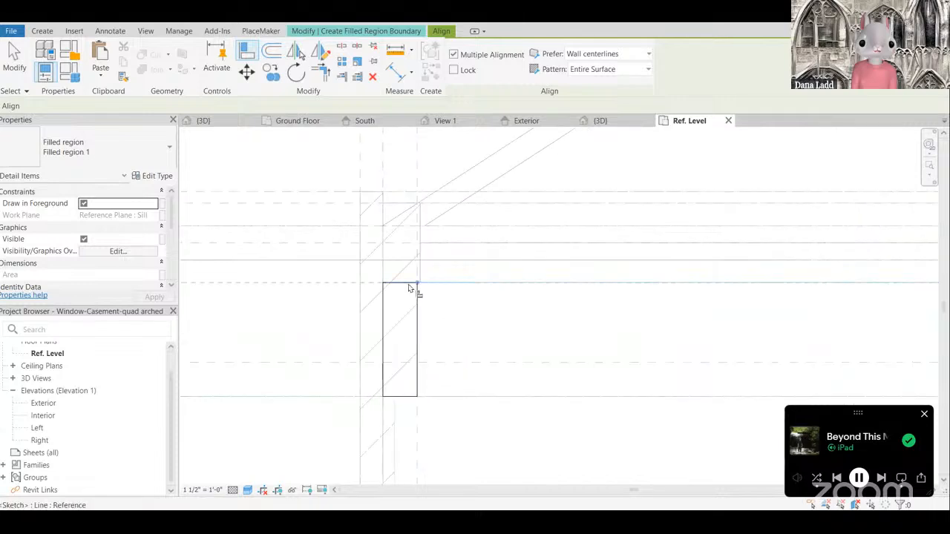
{"action": "left_click", "coordinate": [411, 284]}
{"action": "left_click", "coordinate": [673, 271]}
{"action": "middle_click_drag", "start_coordinate": [671, 271], "coordinate": [510, 289]}
{"action": "scroll", "coordinate": [510, 288], "scroll_direction": "down", "scroll_amount": 2}
{"action": "scroll", "coordinate": [412, 317], "scroll_direction": "down", "scroll_amount": 5}
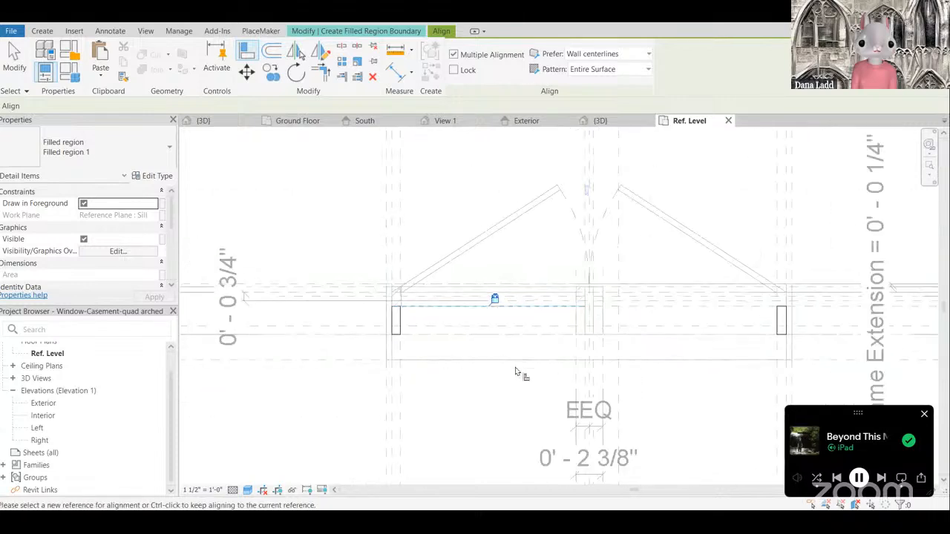
Step: Finish the boundary sketch of the filled region that covers both frame jambs
{"action": "key", "text": "Escape"}
{"action": "scroll", "coordinate": [539, 351], "scroll_direction": "down", "scroll_amount": 1}
{"action": "middle_click_drag", "start_coordinate": [540, 351], "coordinate": [452, 349]}
{"action": "scroll", "coordinate": [413, 156], "scroll_direction": "down", "scroll_amount": 2}
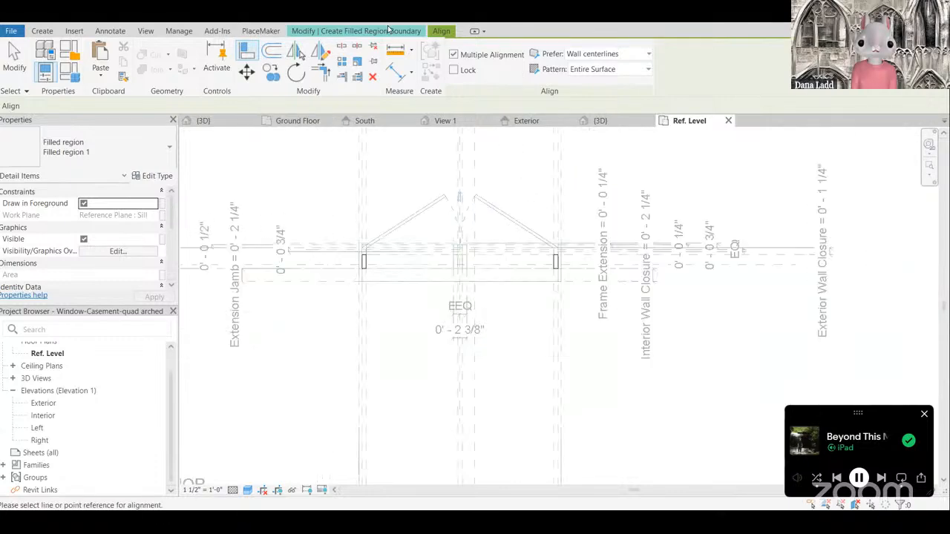
{"action": "key", "text": "Escape"}
{"action": "left_click", "coordinate": [457, 70]}
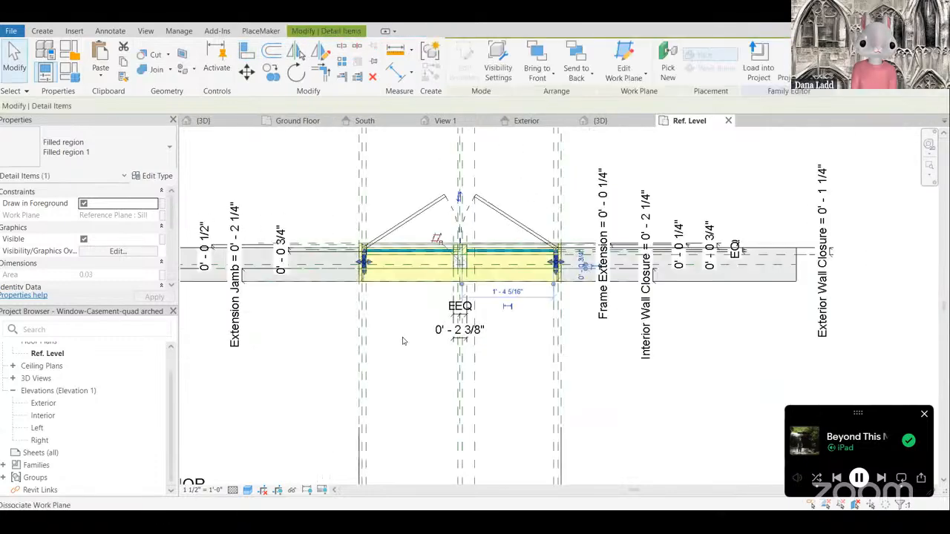
Step: Load the family into the project, overwriting the existing version and its parameter values
{"action": "scroll", "coordinate": [433, 253], "scroll_direction": "up", "scroll_amount": 2}
{"action": "left_click", "coordinate": [469, 69]}
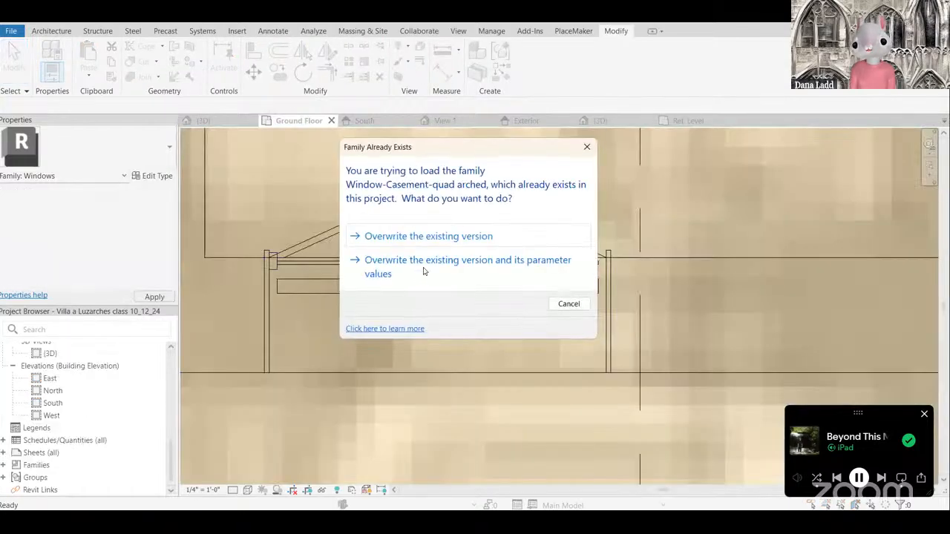
{"action": "left_click", "coordinate": [422, 268]}
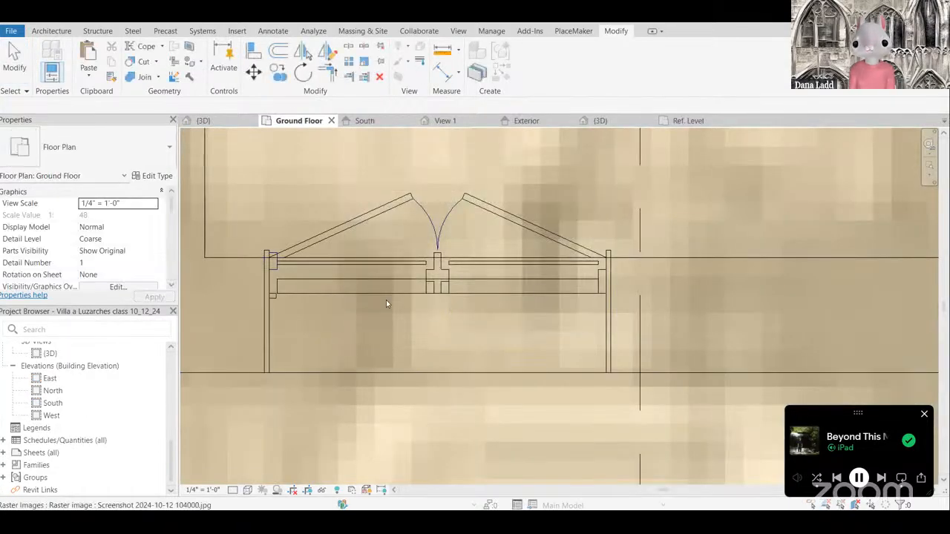
{"action": "scroll", "coordinate": [386, 296], "scroll_direction": "down", "scroll_amount": 1}
{"action": "scroll", "coordinate": [393, 294], "scroll_direction": "up", "scroll_amount": 2}
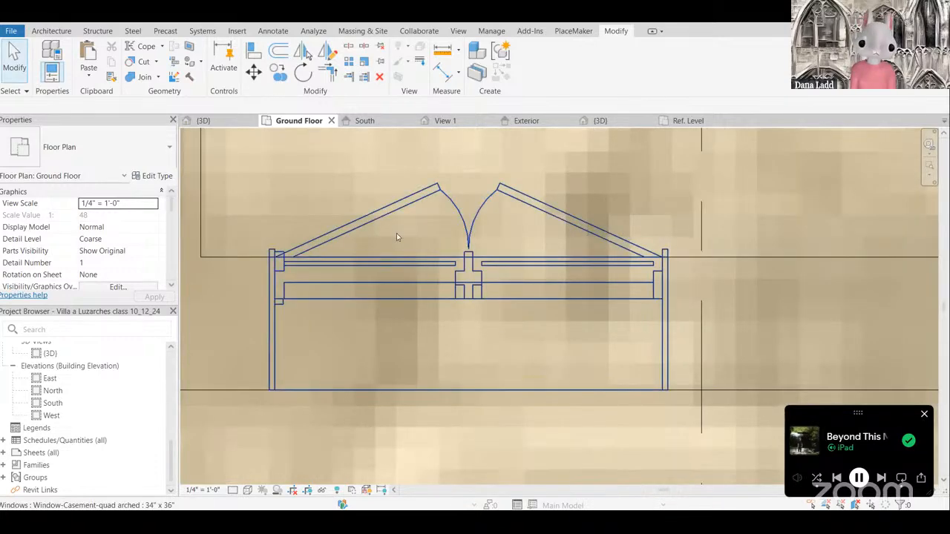
Step: Reopen the window family from the plan and align the left jamb filled region's sash-side edge with the adjacent horizontal reference, locking it
{"action": "double_click", "coordinate": [463, 166]}
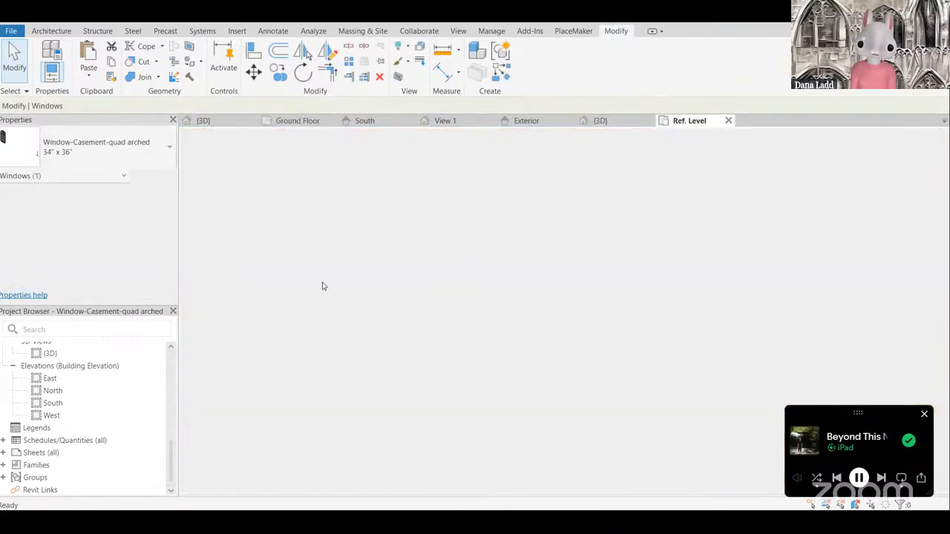
{"action": "scroll", "coordinate": [334, 237], "scroll_direction": "up", "scroll_amount": 2}
{"action": "key", "text": "a"}
{"action": "key", "text": "l"}
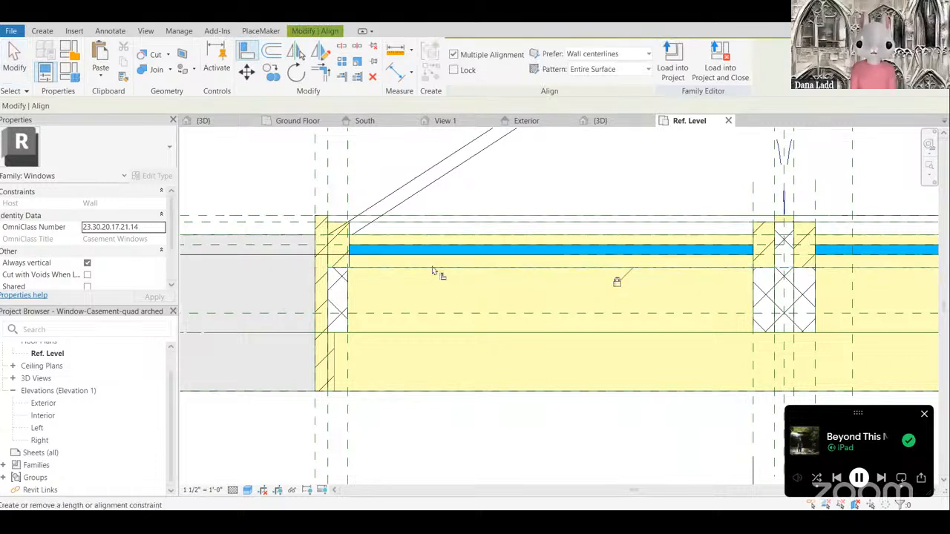
{"action": "left_click", "coordinate": [377, 268]}
{"action": "left_click", "coordinate": [336, 267]}
{"action": "left_click", "coordinate": [563, 254]}
{"action": "scroll", "coordinate": [320, 273], "scroll_direction": "down", "scroll_amount": 5}
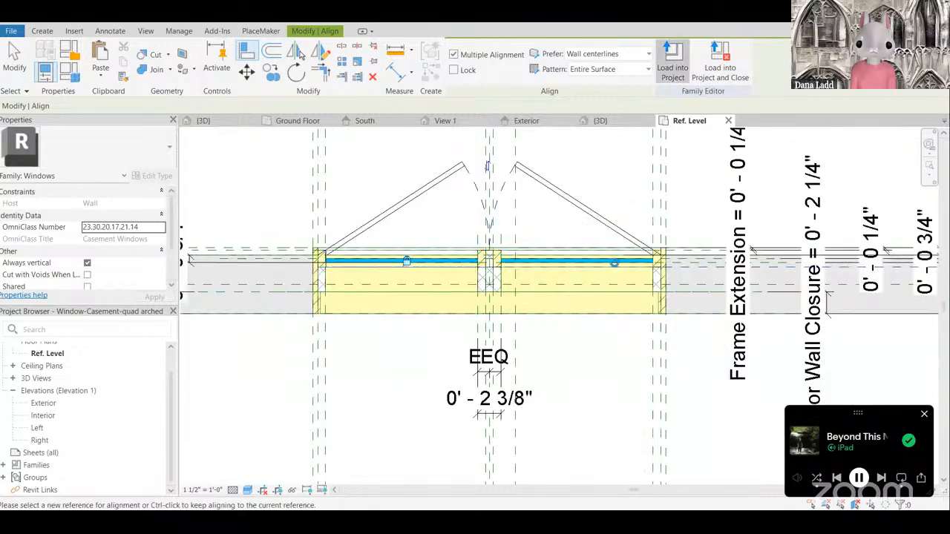
Step: Reload the revised window family into the project and check its jambs in the Ground Floor plan
{"action": "left_click", "coordinate": [672, 61]}
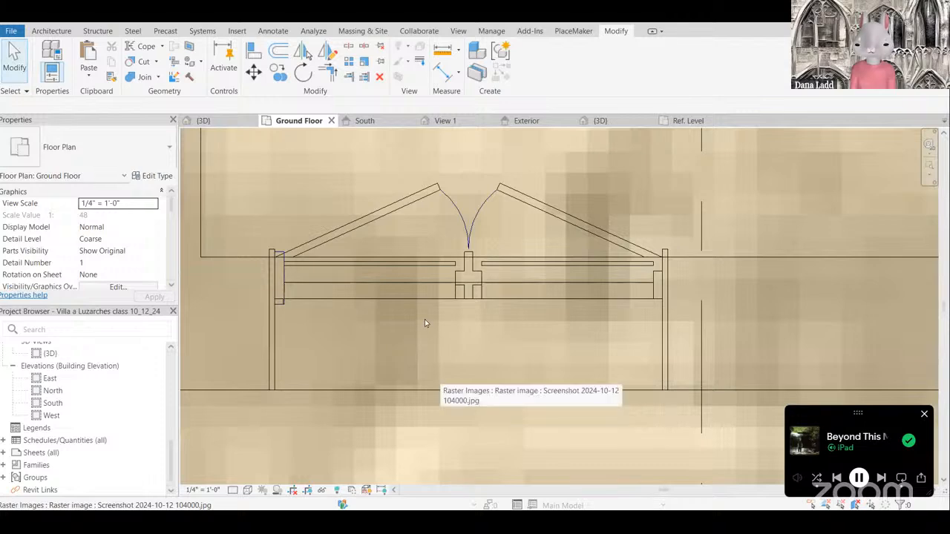
{"action": "scroll", "coordinate": [467, 334], "scroll_direction": "down", "scroll_amount": 1}
{"action": "scroll", "coordinate": [605, 323], "scroll_direction": "up", "scroll_amount": 1}
{"action": "scroll", "coordinate": [606, 324], "scroll_direction": "up", "scroll_amount": 1}
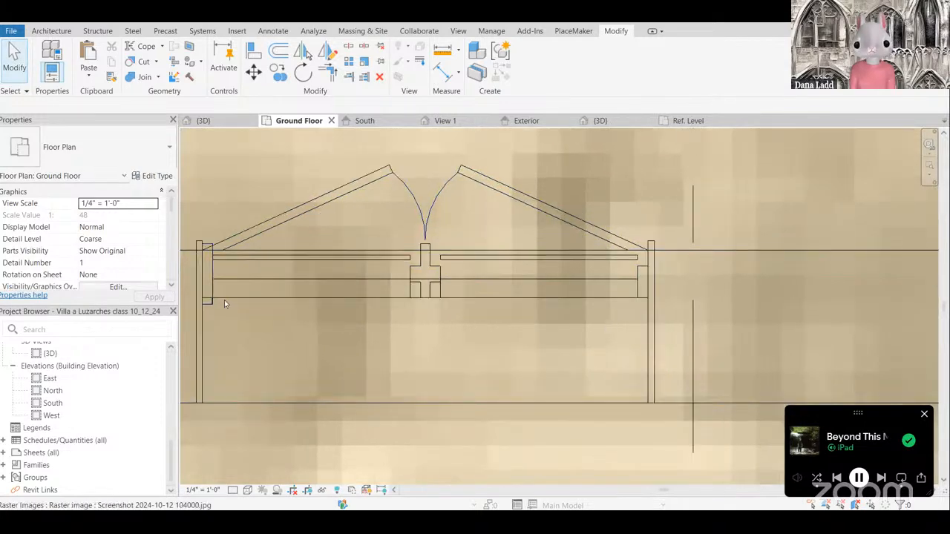
{"action": "scroll", "coordinate": [423, 334], "scroll_direction": "down", "scroll_amount": 1}
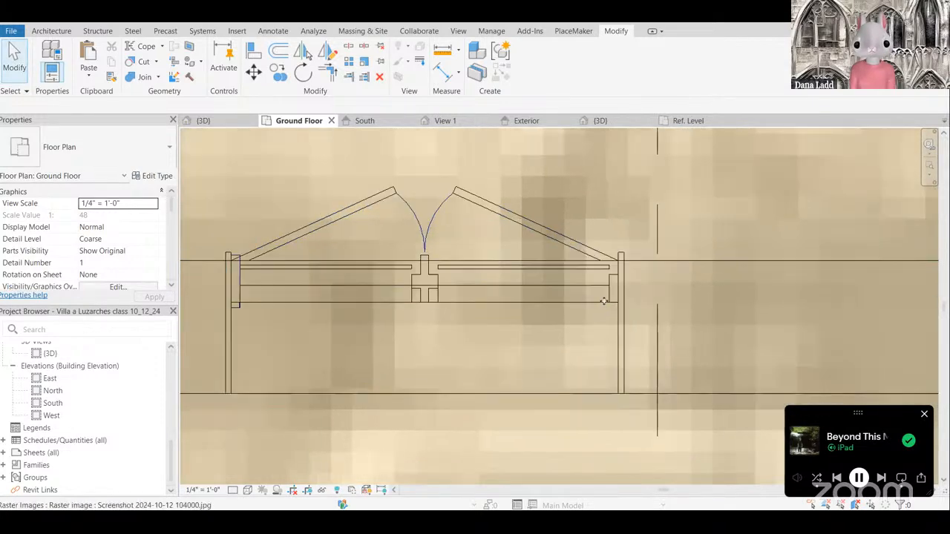
Step: Compare the jamb and mullion linework in the family's Ref. Level plan with the placed window in the Ground Floor plan
{"action": "double_click", "coordinate": [603, 301]}
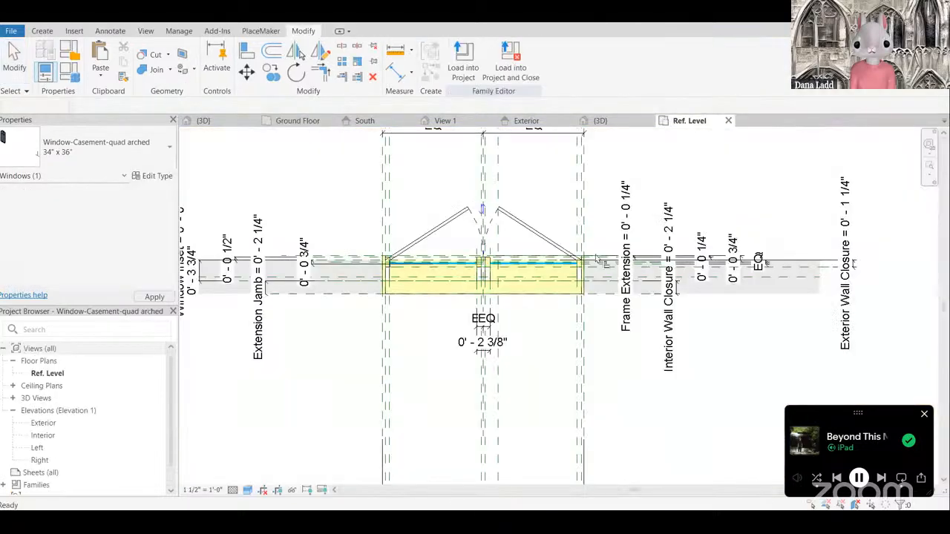
{"action": "key", "text": "a"}
{"action": "key", "text": "l"}
{"action": "scroll", "coordinate": [519, 265], "scroll_direction": "up", "scroll_amount": 5}
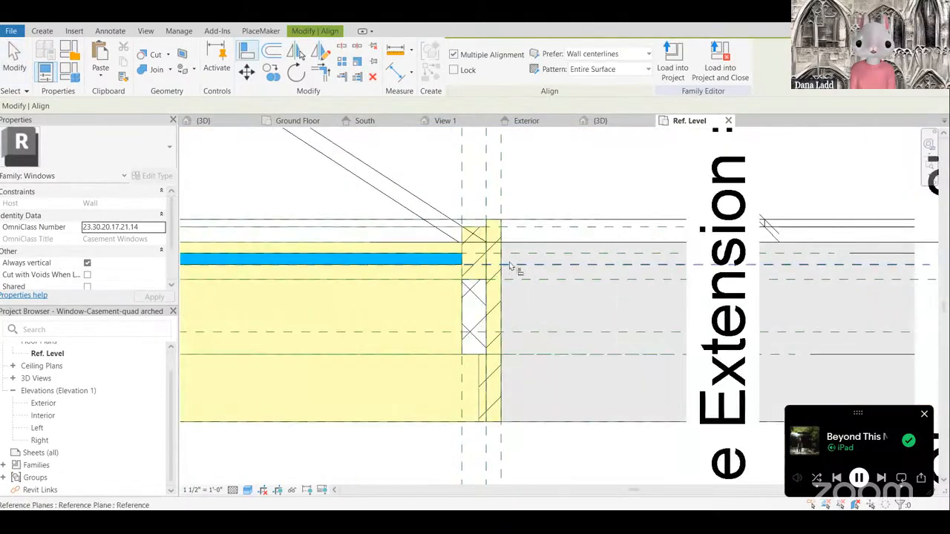
{"action": "scroll", "coordinate": [621, 299], "scroll_direction": "down", "scroll_amount": 8}
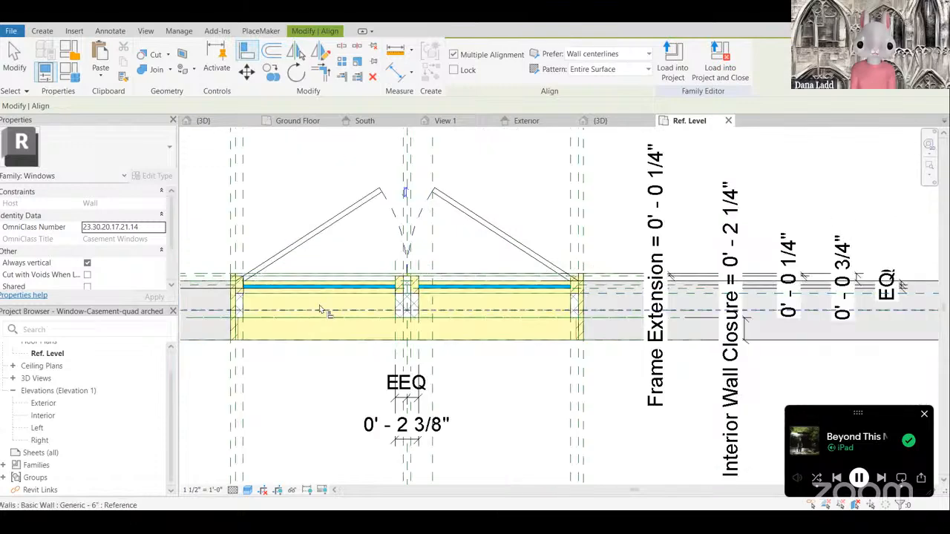
{"action": "scroll", "coordinate": [321, 307], "scroll_direction": "up", "scroll_amount": 1}
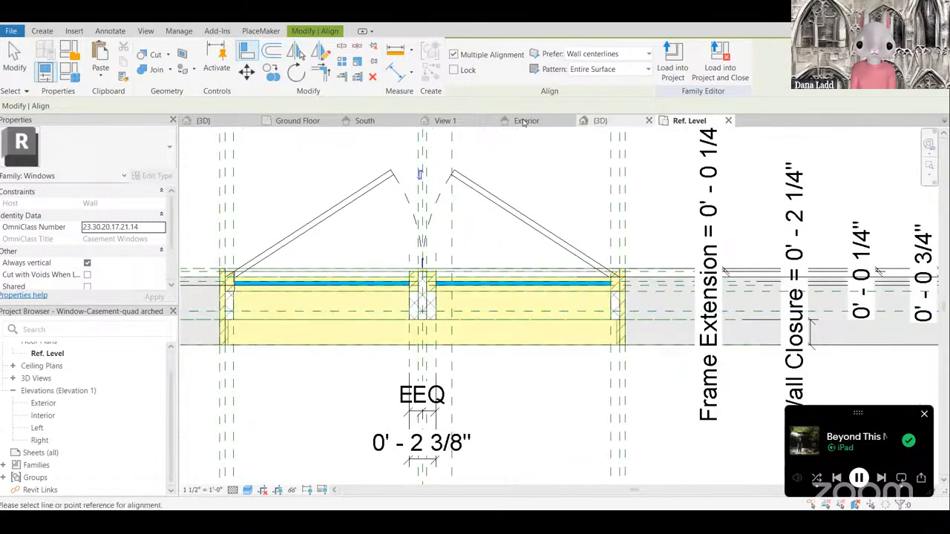
{"action": "left_click", "coordinate": [300, 121]}
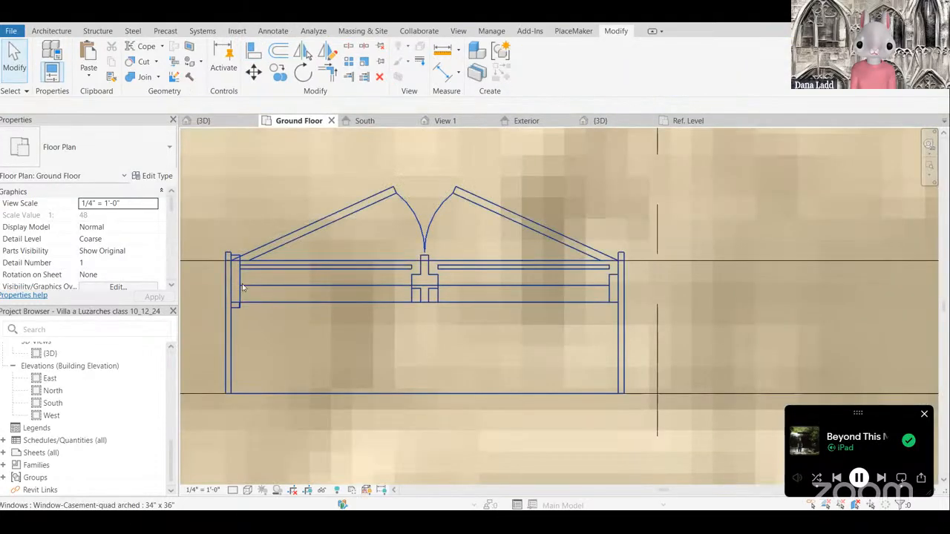
{"action": "scroll", "coordinate": [261, 336], "scroll_direction": "up", "scroll_amount": 6}
{"action": "scroll", "coordinate": [340, 351], "scroll_direction": "down", "scroll_amount": 6}
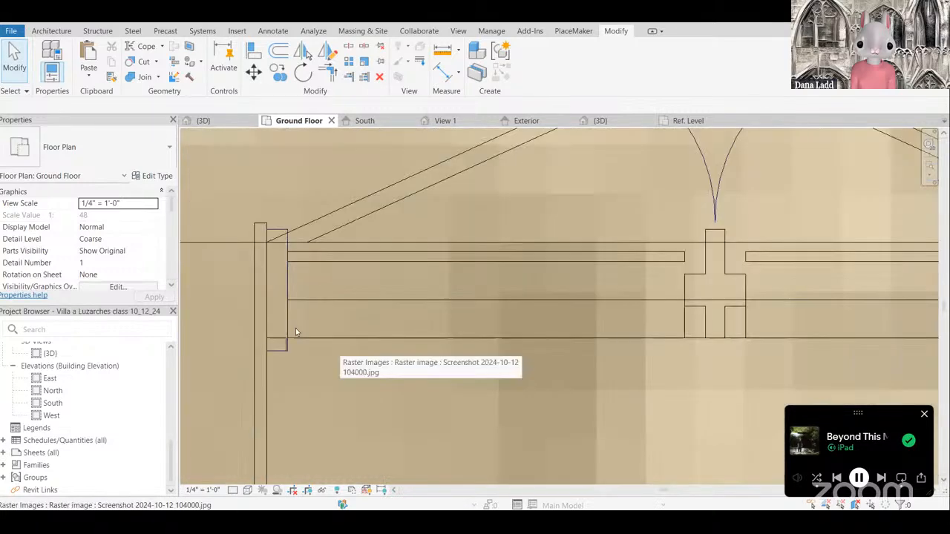
{"action": "scroll", "coordinate": [708, 323], "scroll_direction": "up", "scroll_amount": 3}
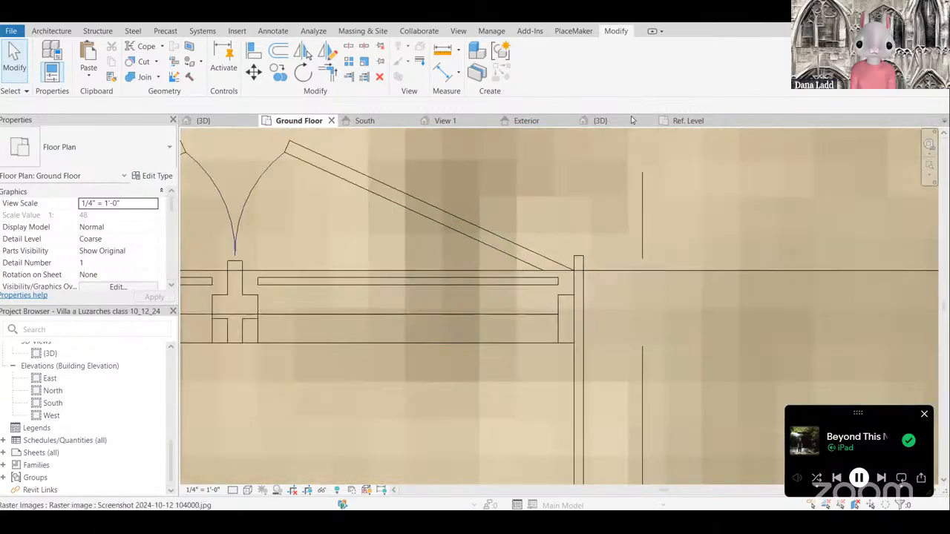
Step: In the family's Ref. Level plan, align the right jamb filled region's sash-side edge with the adjacent horizontal reference plane
{"action": "left_click", "coordinate": [699, 123]}
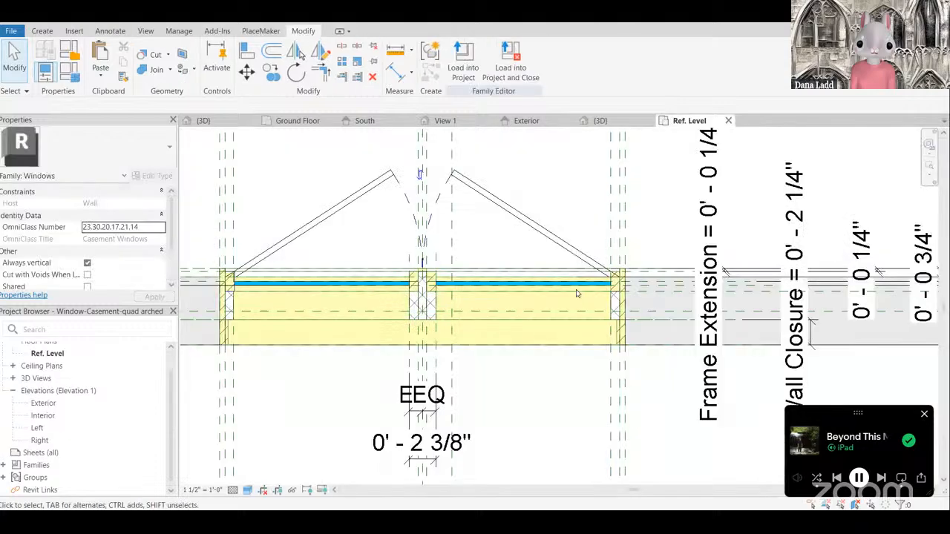
{"action": "scroll", "coordinate": [549, 277], "scroll_direction": "up", "scroll_amount": 3}
{"action": "left_click", "coordinate": [549, 277]}
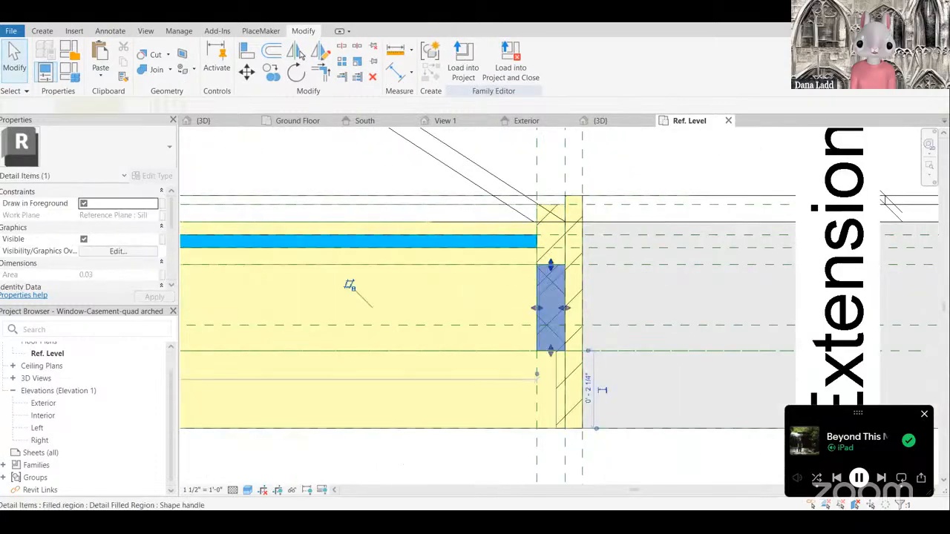
{"action": "left_click", "coordinate": [252, 53]}
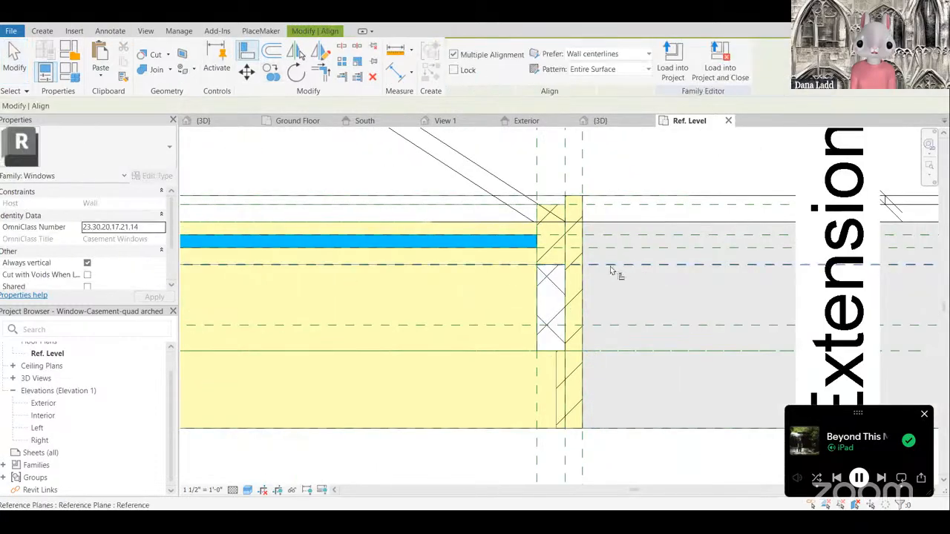
{"action": "left_click", "coordinate": [563, 268]}
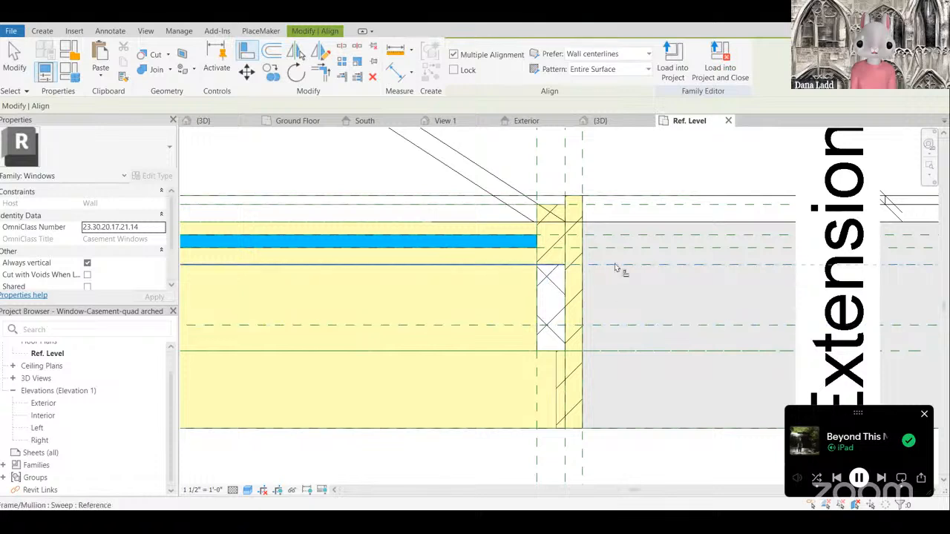
{"action": "left_click", "coordinate": [547, 278]}
{"action": "left_click", "coordinate": [578, 265]}
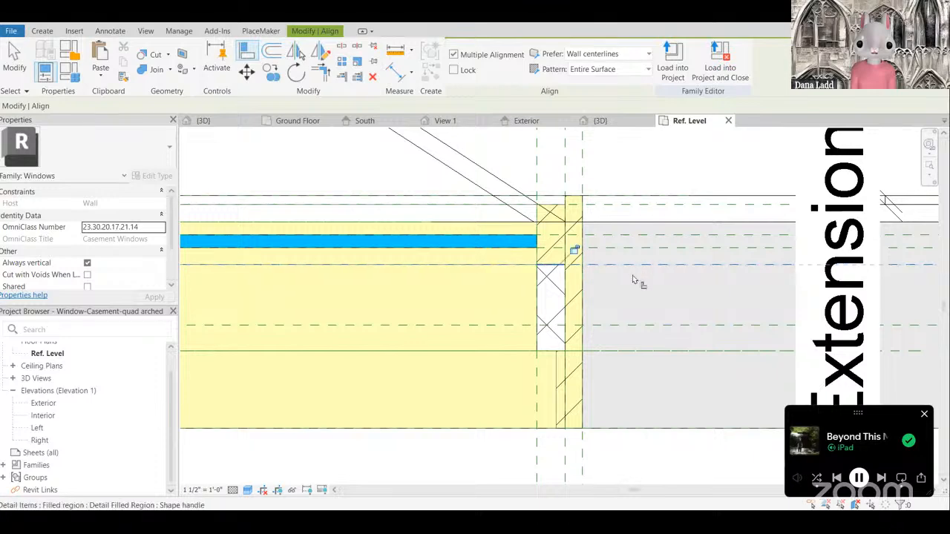
Step: Load the window family into the project again, overwriting the existing version and its parameter values
{"action": "scroll", "coordinate": [632, 290], "scroll_direction": "down", "scroll_amount": 2}
{"action": "left_click", "coordinate": [682, 78]}
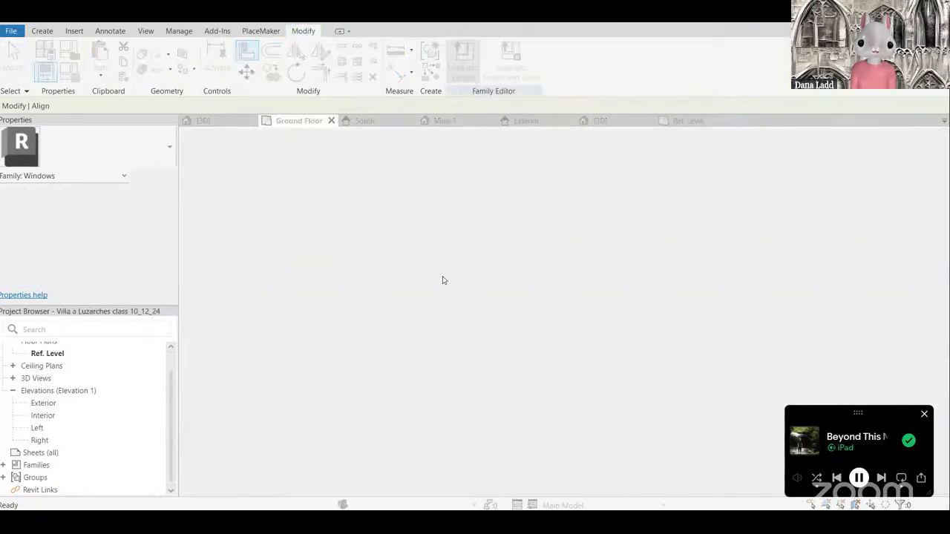
{"action": "left_click", "coordinate": [445, 277]}
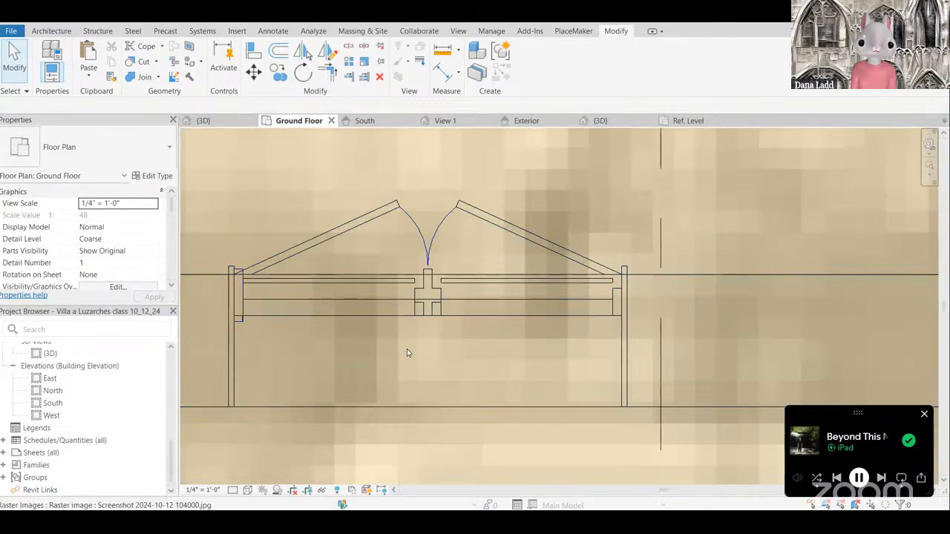
{"action": "scroll", "coordinate": [407, 349], "scroll_direction": "up", "scroll_amount": 1}
{"action": "middle_click_drag", "start_coordinate": [458, 292], "coordinate": [484, 293]}
Step: Return to the family's Ref. Level plan and examine the left jamb's filled region against the frame and reference planes
{"action": "left_click", "coordinate": [579, 246]}
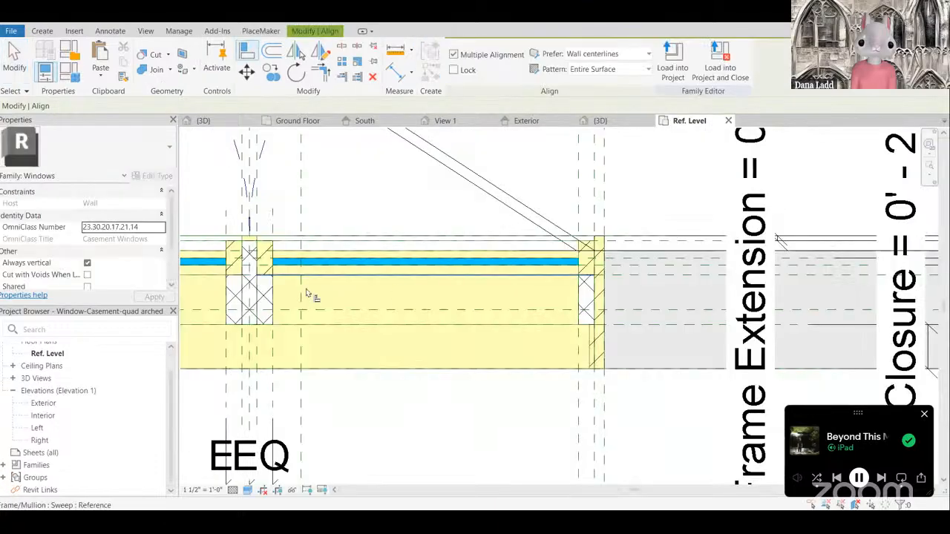
{"action": "scroll", "coordinate": [310, 293], "scroll_direction": "down", "scroll_amount": 2}
{"action": "scroll", "coordinate": [245, 304], "scroll_direction": "up", "scroll_amount": 4}
{"action": "key", "text": "Escape"}
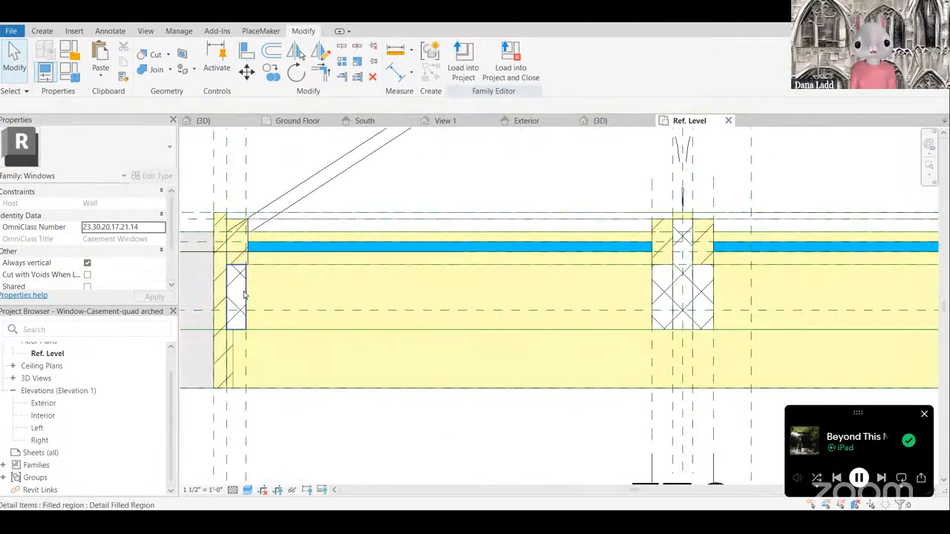
{"action": "left_click", "coordinate": [237, 297]}
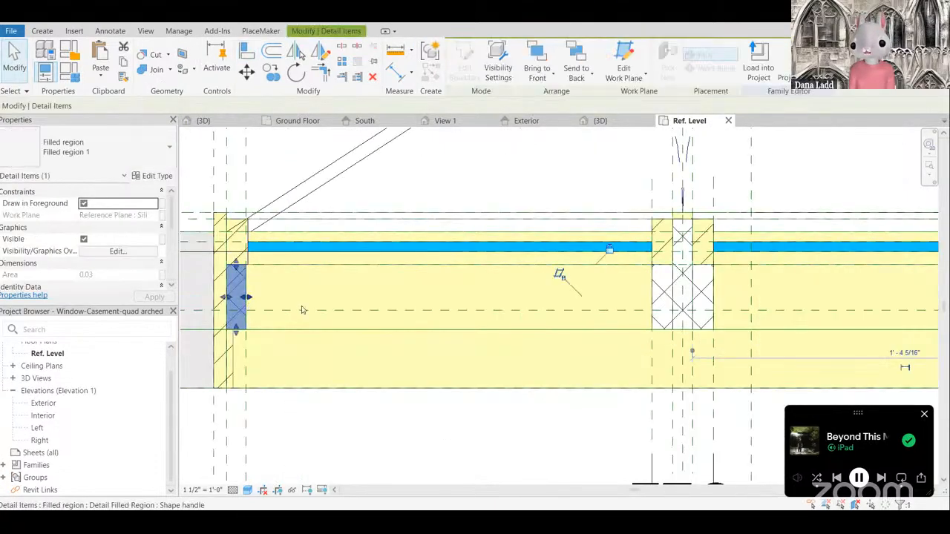
{"action": "scroll", "coordinate": [302, 310], "scroll_direction": "down", "scroll_amount": 1}
{"action": "scroll", "coordinate": [489, 220], "scroll_direction": "down", "scroll_amount": 3}
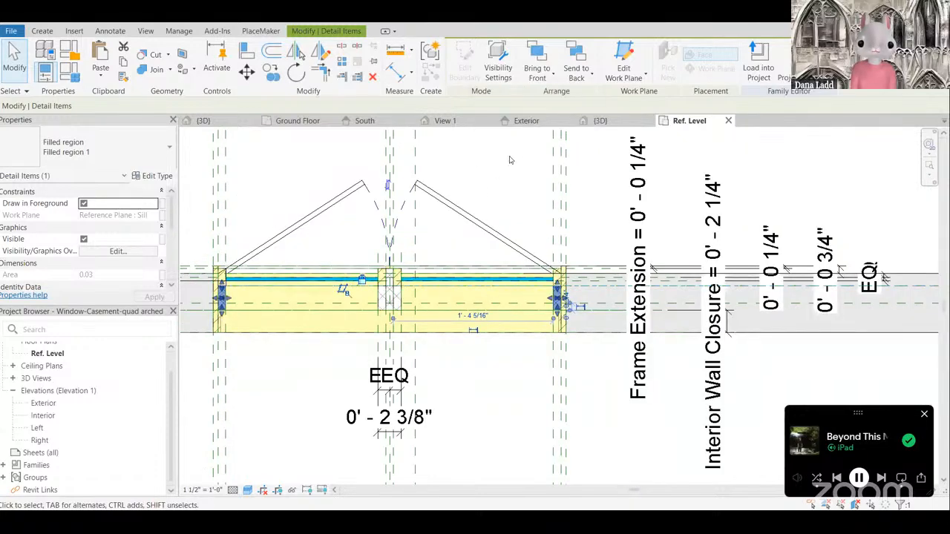
{"action": "key", "text": "Escape"}
Step: Edit the boundary of the jambs' filled region, select the left jamb rectangle's lines and finish the sketch
{"action": "scroll", "coordinate": [509, 159], "scroll_direction": "down", "scroll_amount": 2}
{"action": "scroll", "coordinate": [305, 255], "scroll_direction": "up", "scroll_amount": 2}
{"action": "left_click", "coordinate": [330, 256]}
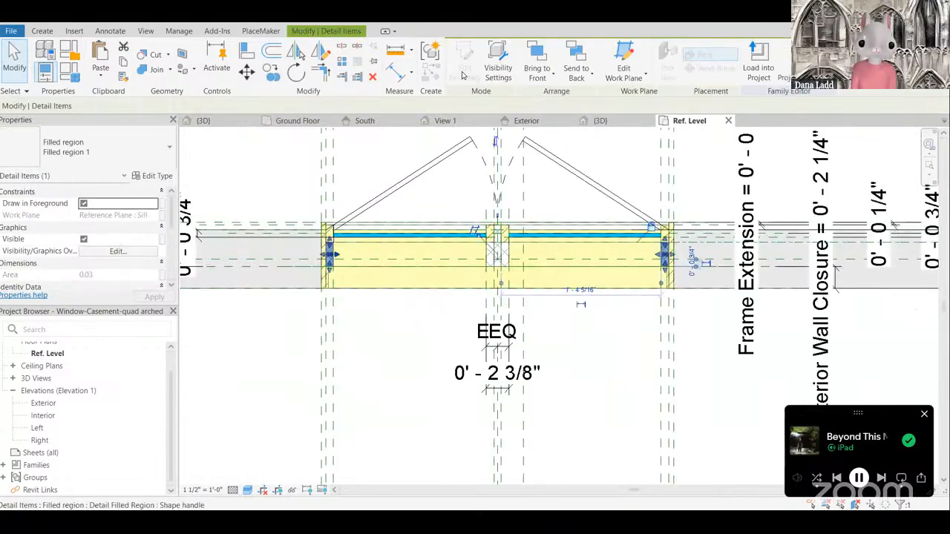
{"action": "left_click", "coordinate": [465, 67]}
{"action": "scroll", "coordinate": [364, 278], "scroll_direction": "up", "scroll_amount": 1}
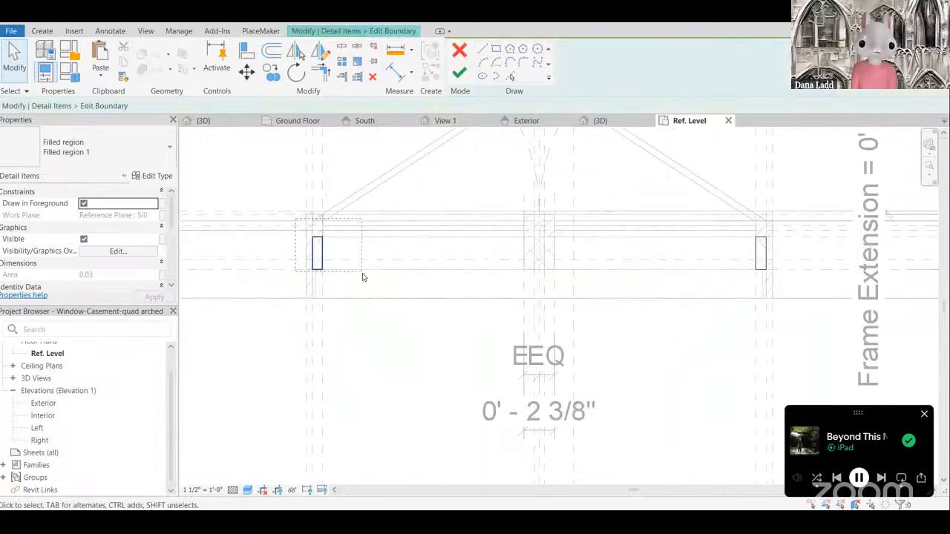
{"action": "scroll", "coordinate": [316, 243], "scroll_direction": "down", "scroll_amount": 1}
{"action": "left_click", "coordinate": [458, 72]}
{"action": "scroll", "coordinate": [419, 260], "scroll_direction": "down", "scroll_amount": 1}
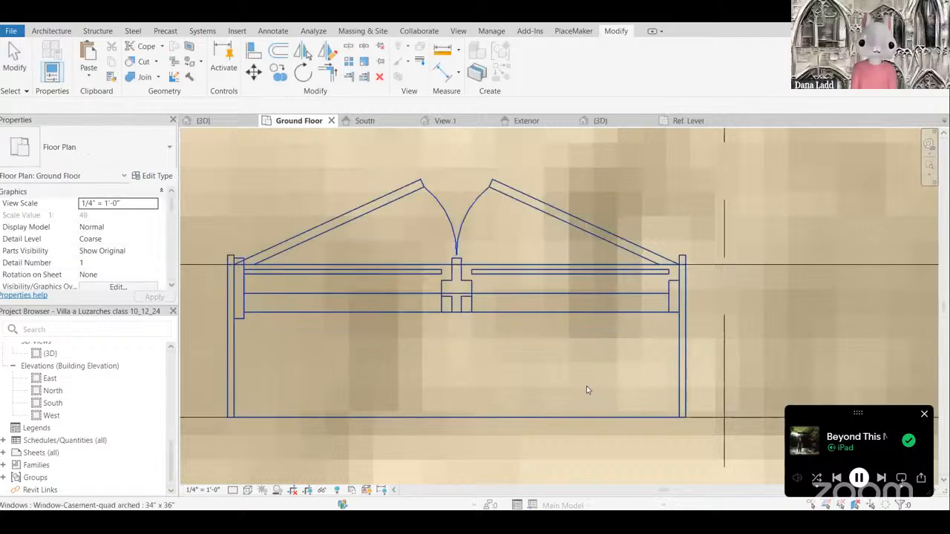
Step: Select the placed casement window in the Ground Floor plan and reopen its family at the mullion and right jamb
{"action": "left_click", "coordinate": [634, 321]}
{"action": "key", "text": "Escape"}
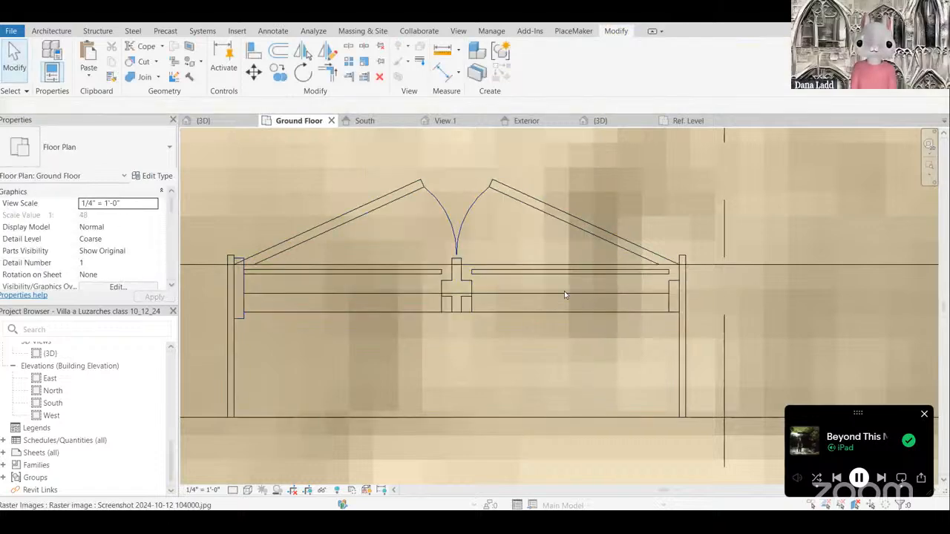
{"action": "left_click", "coordinate": [567, 283]}
{"action": "key", "text": "Escape"}
{"action": "left_click", "coordinate": [571, 275]}
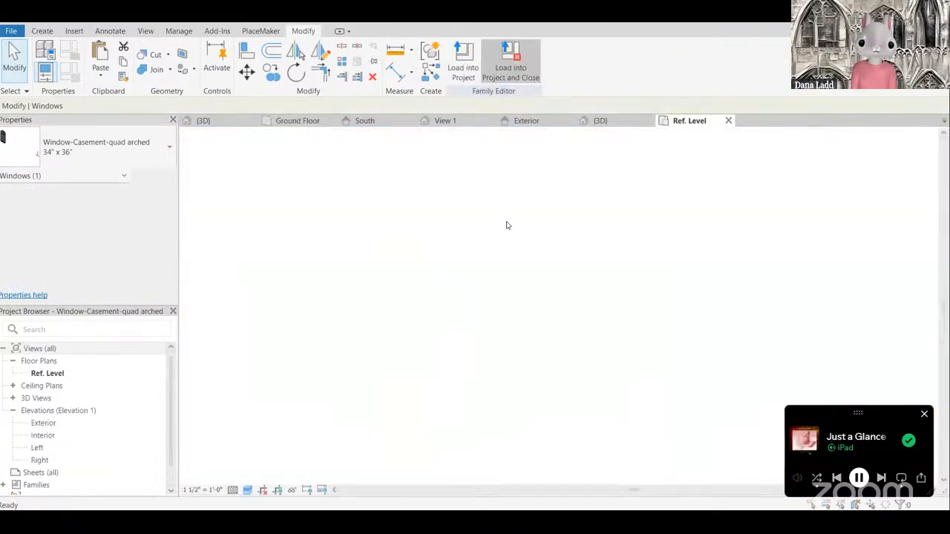
{"action": "left_click", "coordinate": [565, 198]}
{"action": "scroll", "coordinate": [474, 236], "scroll_direction": "up", "scroll_amount": 7}
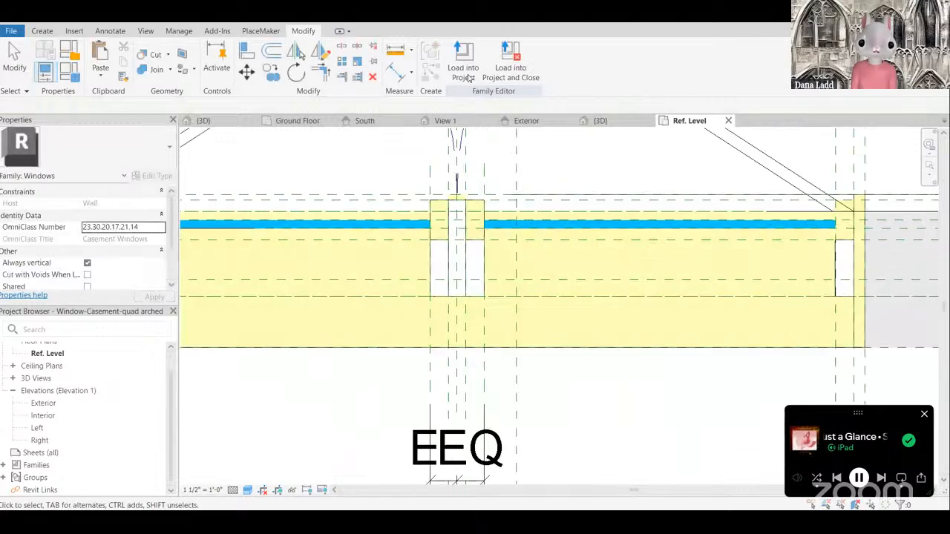
Step: Compare the mullion and right jamb filled regions in the family's Ref. Level with the window's appearance in the Ground Floor plan
{"action": "left_click", "coordinate": [444, 248]}
{"action": "scroll", "coordinate": [517, 188], "scroll_direction": "down", "scroll_amount": 1}
{"action": "middle_click_drag", "start_coordinate": [518, 178], "coordinate": [484, 217]}
{"action": "scroll", "coordinate": [478, 221], "scroll_direction": "down", "scroll_amount": 4}
{"action": "key", "text": "Escape"}
{"action": "scroll", "coordinate": [430, 217], "scroll_direction": "up", "scroll_amount": 5}
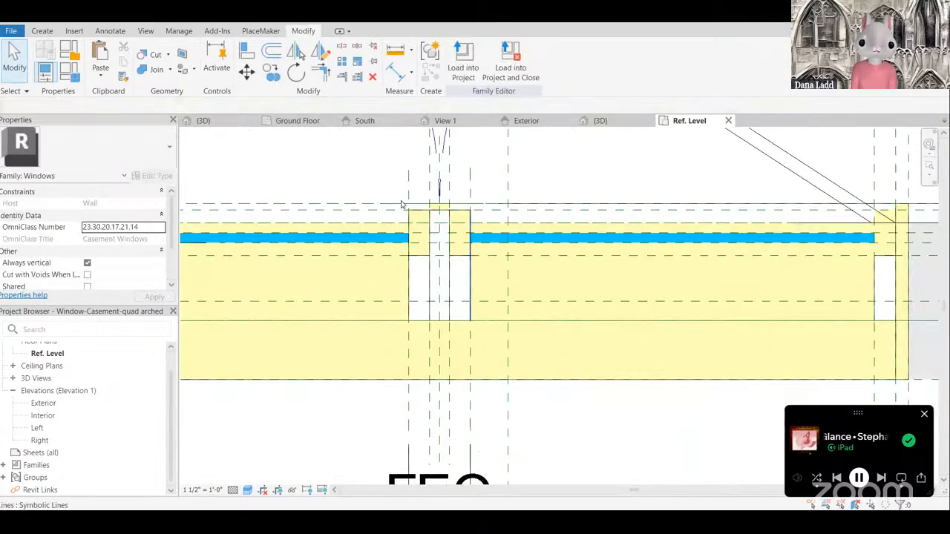
{"action": "scroll", "coordinate": [364, 245], "scroll_direction": "down", "scroll_amount": 3}
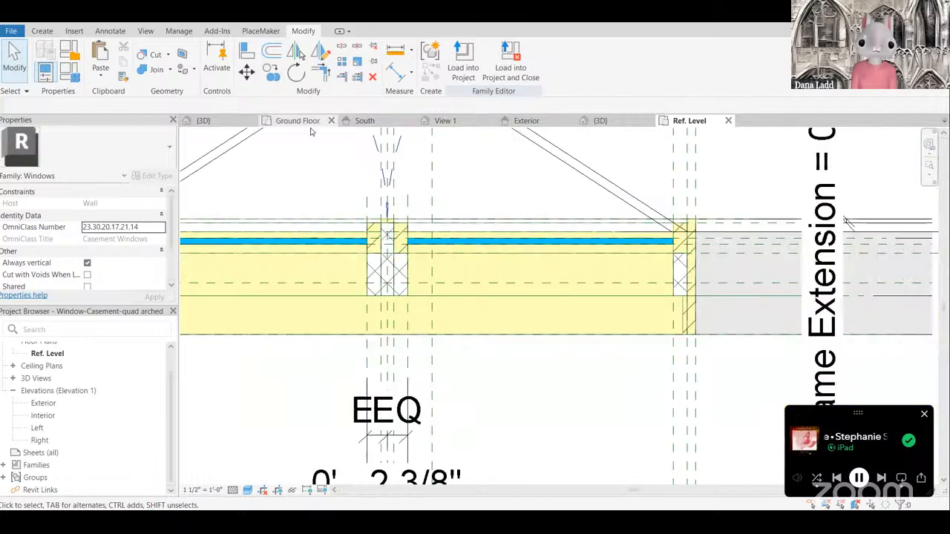
{"action": "left_click", "coordinate": [309, 123]}
{"action": "scroll", "coordinate": [520, 279], "scroll_direction": "up", "scroll_amount": 3}
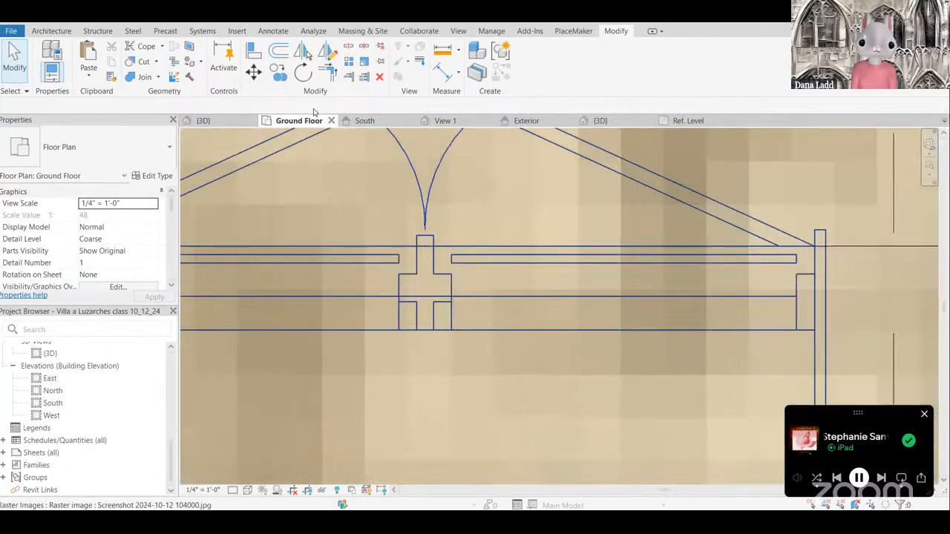
{"action": "left_click", "coordinate": [666, 121]}
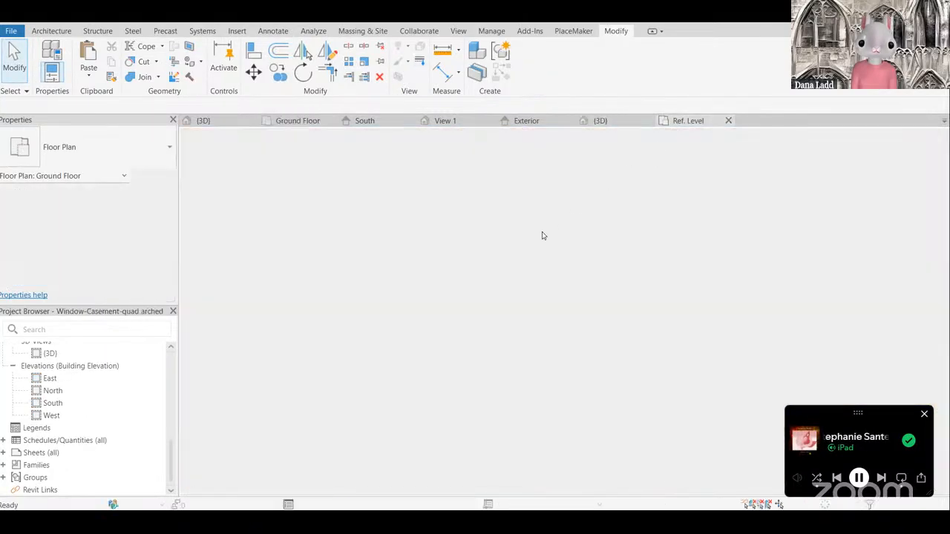
{"action": "scroll", "coordinate": [490, 240], "scroll_direction": "down", "scroll_amount": 2}
{"action": "scroll", "coordinate": [447, 229], "scroll_direction": "up", "scroll_amount": 5}
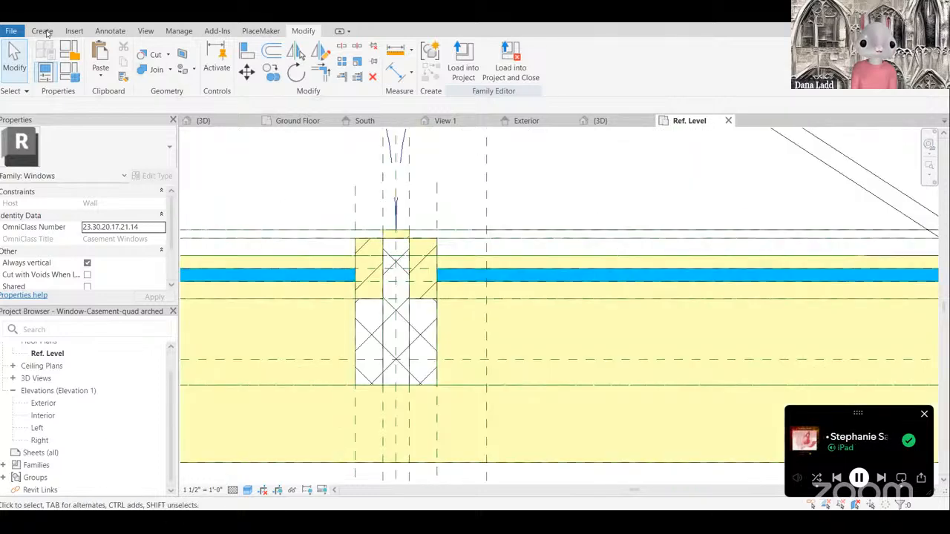
Step: Align the edges of the mullion's filled region to the horizontal reference planes and lock the alignment
{"action": "left_click", "coordinate": [42, 31]}
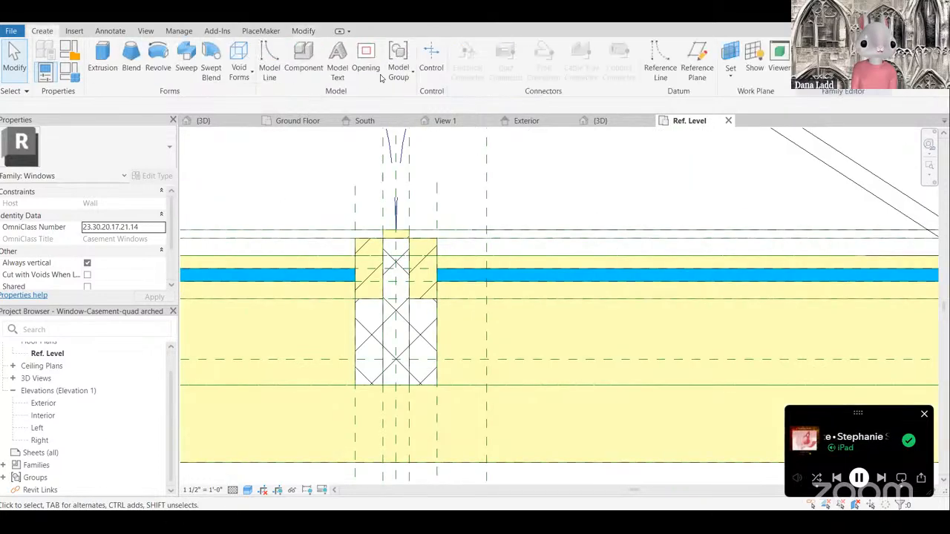
{"action": "left_click", "coordinate": [115, 34]}
{"action": "scroll", "coordinate": [421, 257], "scroll_direction": "up", "scroll_amount": 2}
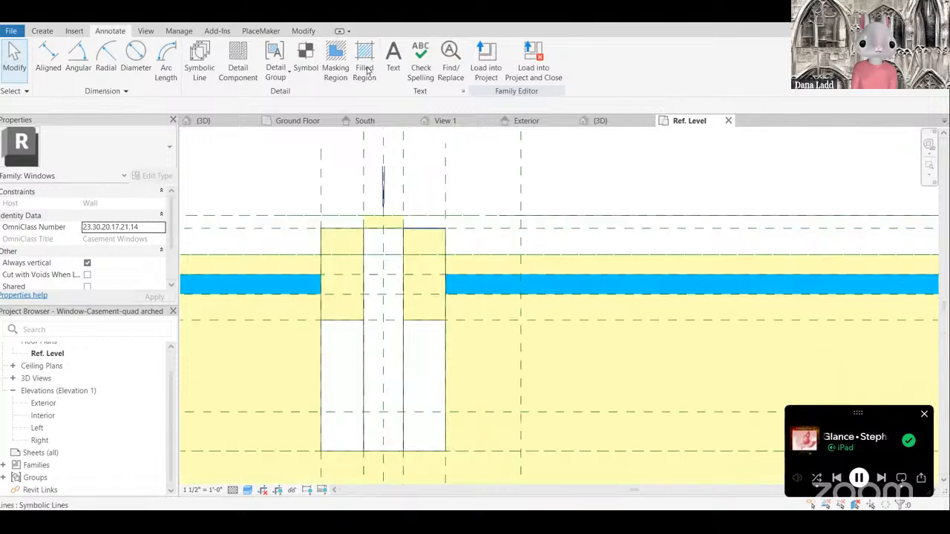
{"action": "left_click", "coordinate": [303, 30]}
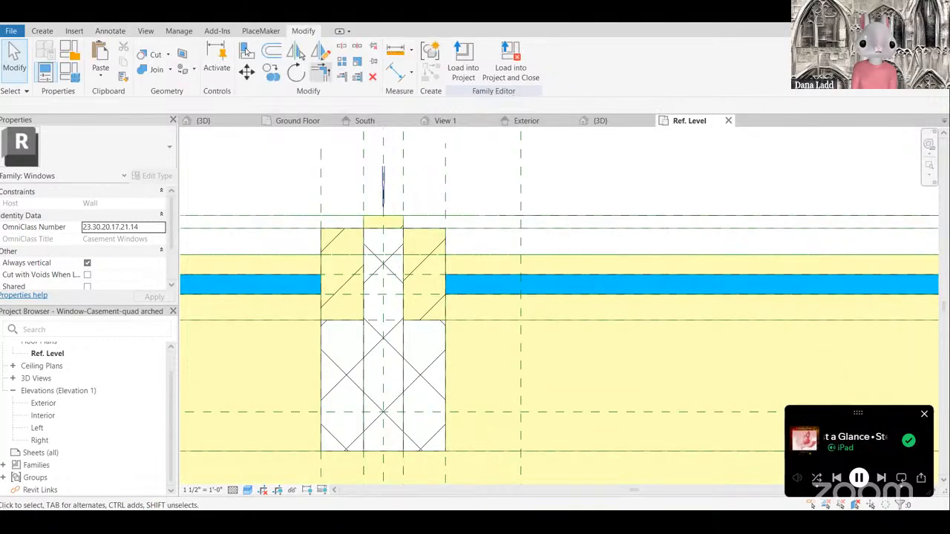
{"action": "key", "text": "a"}
{"action": "key", "text": "l"}
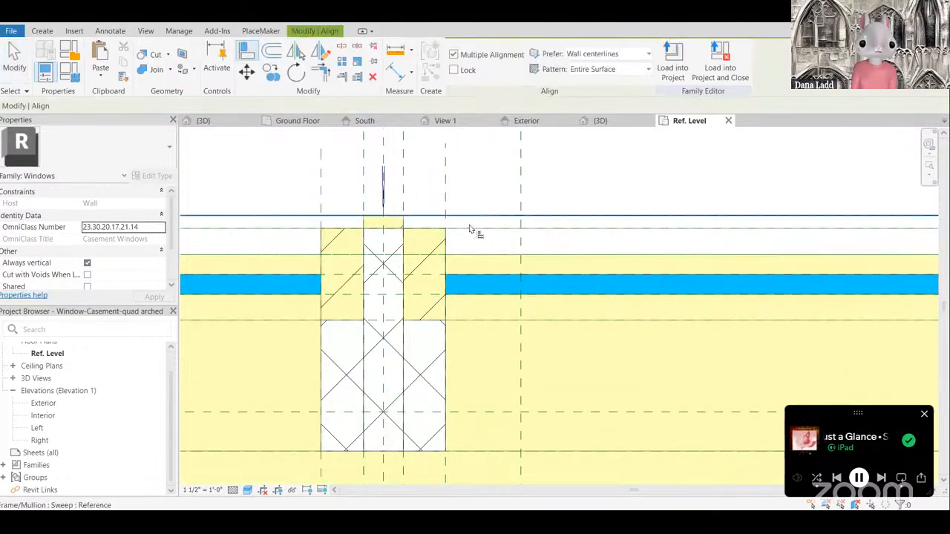
{"action": "left_click", "coordinate": [556, 225]}
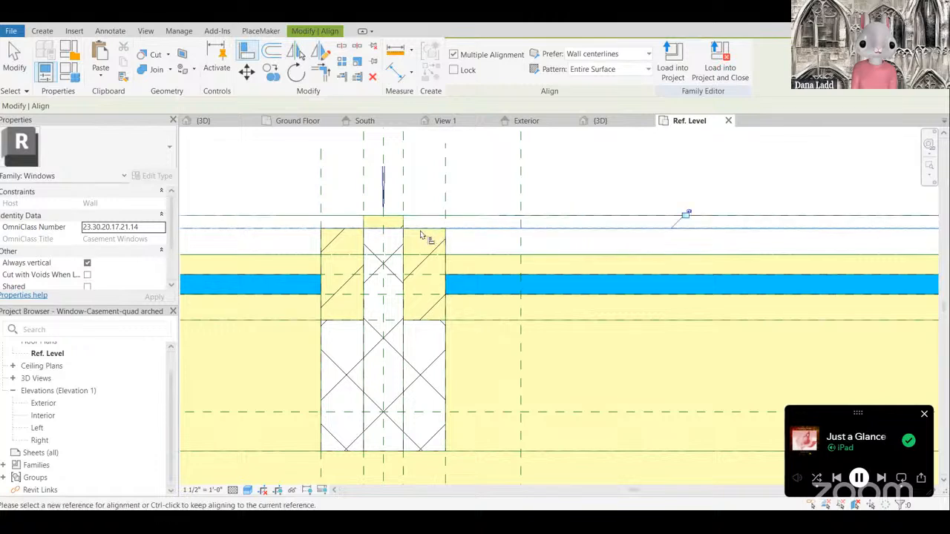
{"action": "left_click", "coordinate": [483, 253]}
{"action": "left_click", "coordinate": [872, 358]}
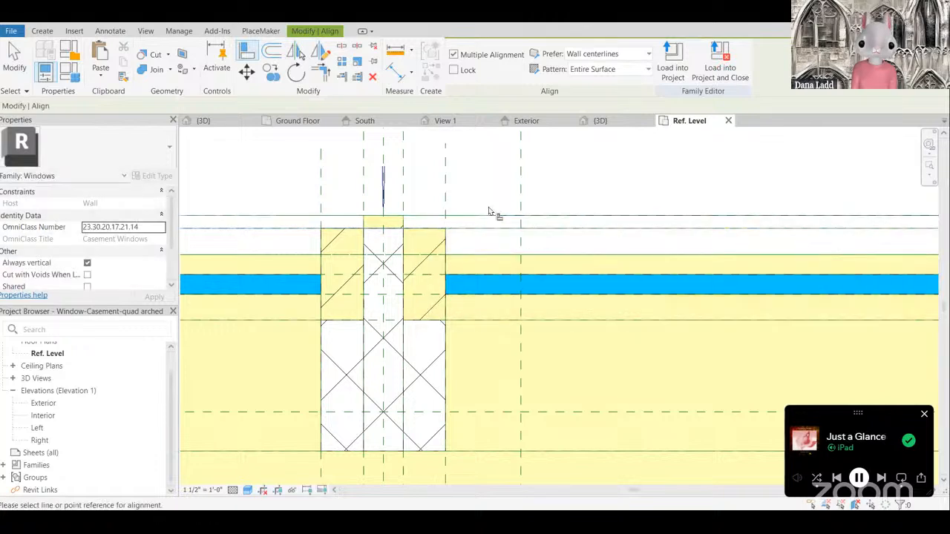
{"action": "left_click", "coordinate": [460, 229]}
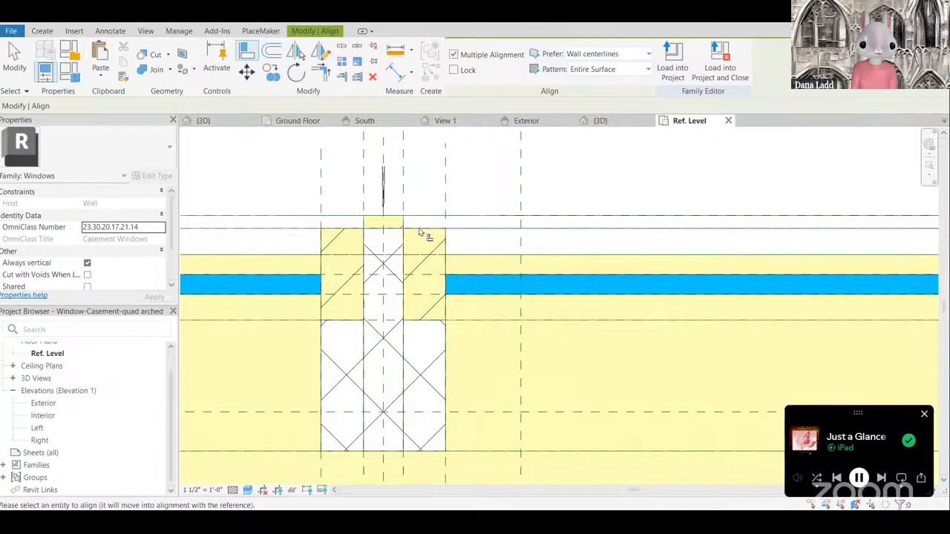
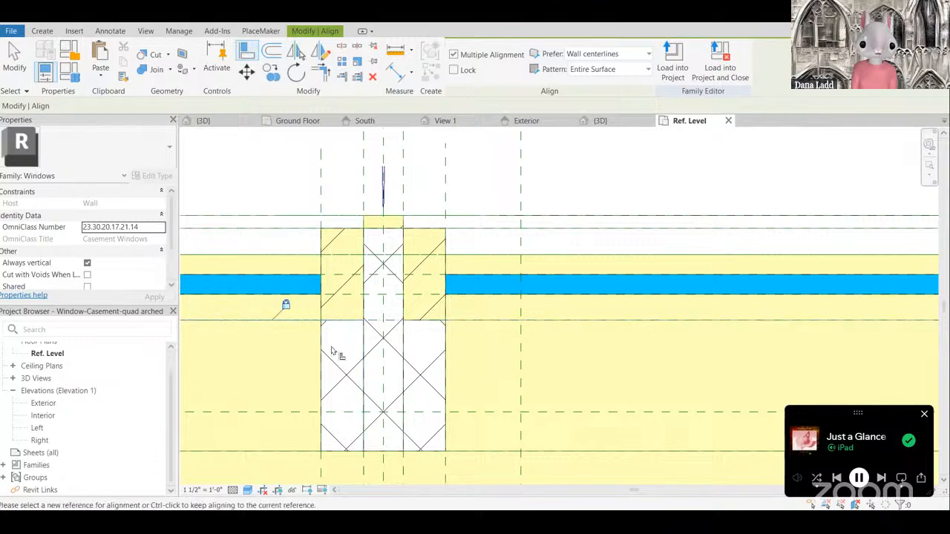
{"action": "middle_click_drag", "start_coordinate": [288, 246], "coordinate": [290, 247]}
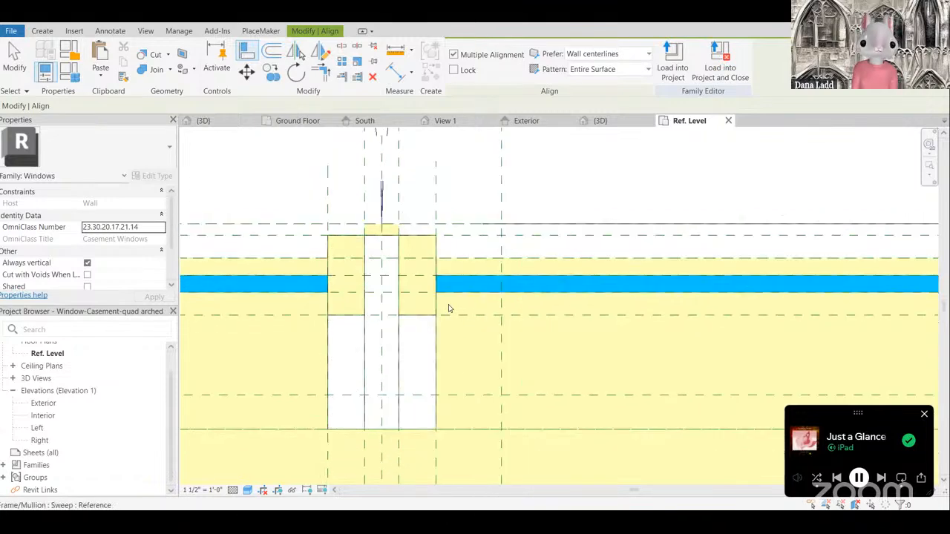
{"action": "scroll", "coordinate": [441, 299], "scroll_direction": "down", "scroll_amount": 3}
{"action": "key", "text": "Escape"}
{"action": "scroll", "coordinate": [655, 312], "scroll_direction": "down", "scroll_amount": 2}
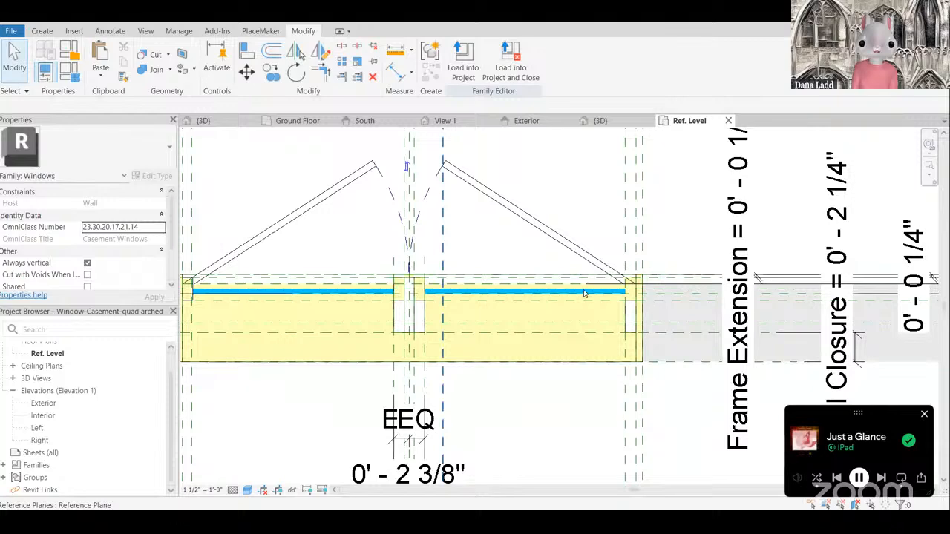
Step: Stretch the right jamb's filled region up to the exterior face of the wall
{"action": "scroll", "coordinate": [584, 294], "scroll_direction": "down", "scroll_amount": 2}
{"action": "scroll", "coordinate": [531, 310], "scroll_direction": "up", "scroll_amount": 4}
{"action": "left_click", "coordinate": [530, 311]}
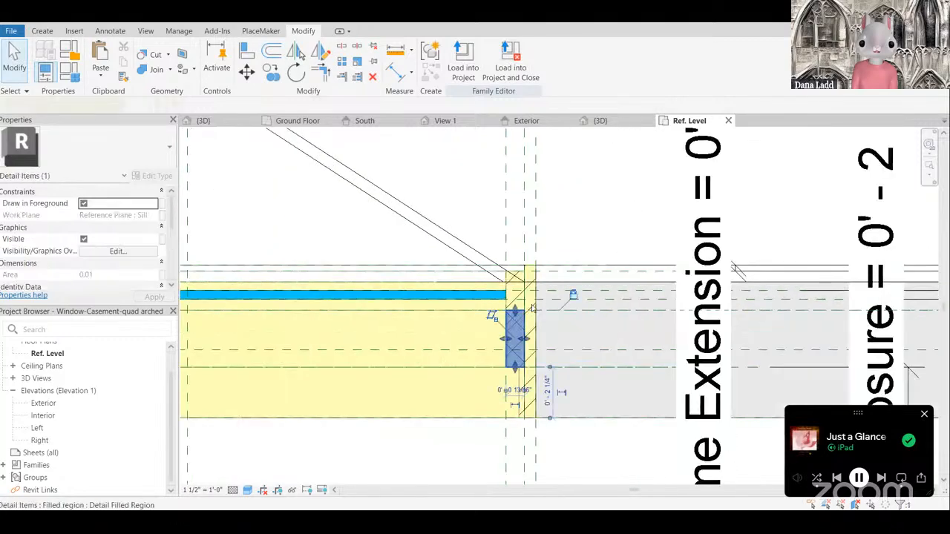
{"action": "scroll", "coordinate": [506, 312], "scroll_direction": "up", "scroll_amount": 2}
{"action": "left_click_drag", "start_coordinate": [528, 306], "coordinate": [528, 252]}
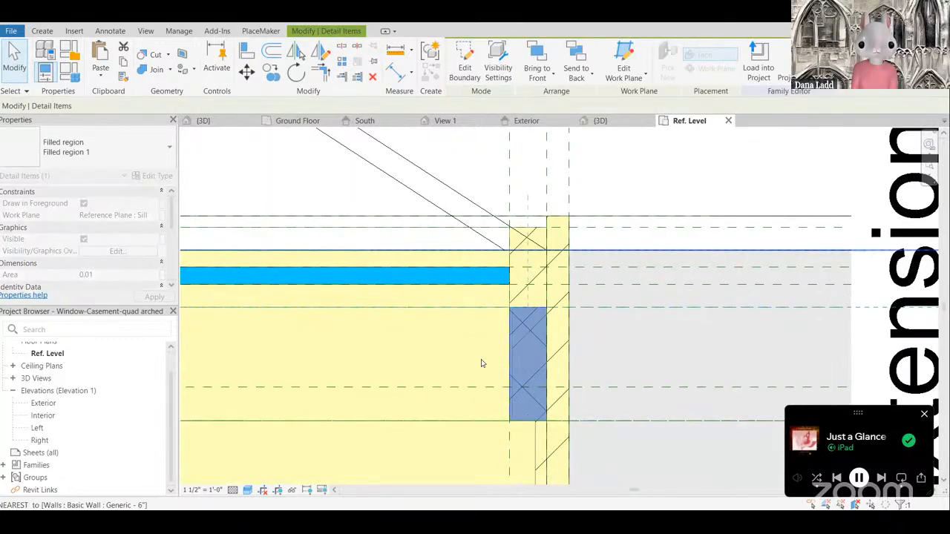
{"action": "left_click", "coordinate": [700, 358]}
{"action": "key", "text": "Escape"}
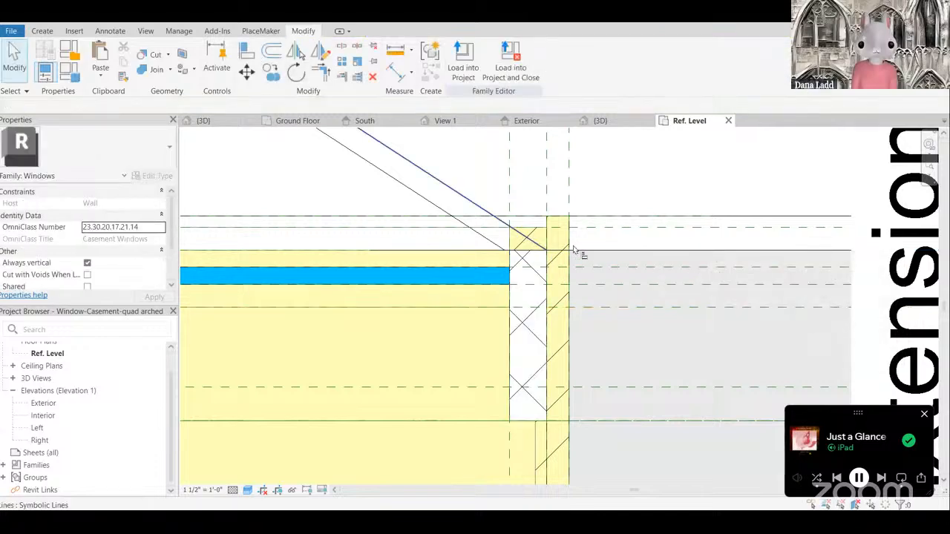
Step: Align the upper edge of the right jamb's filled region with the exterior wall face
{"action": "key", "text": "a"}
{"action": "key", "text": "l"}
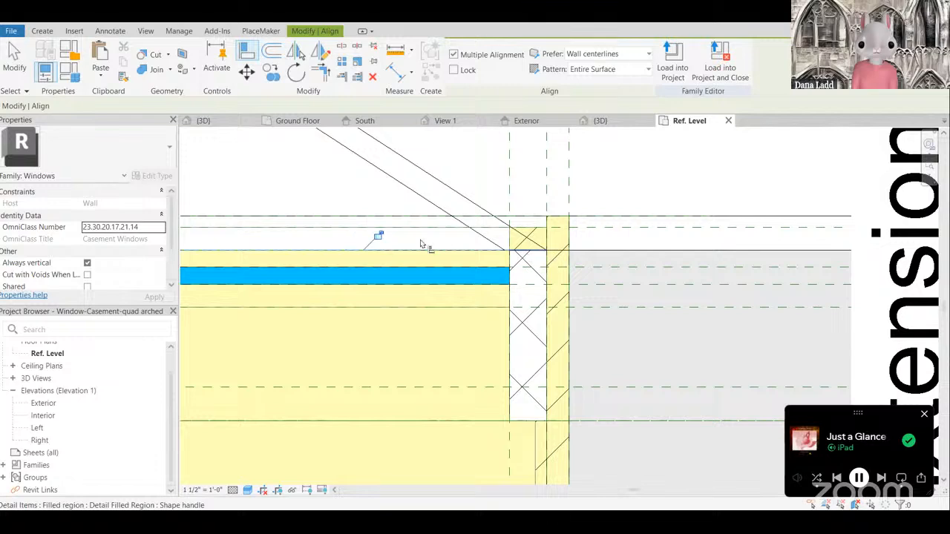
{"action": "scroll", "coordinate": [601, 289], "scroll_direction": "down", "scroll_amount": 5}
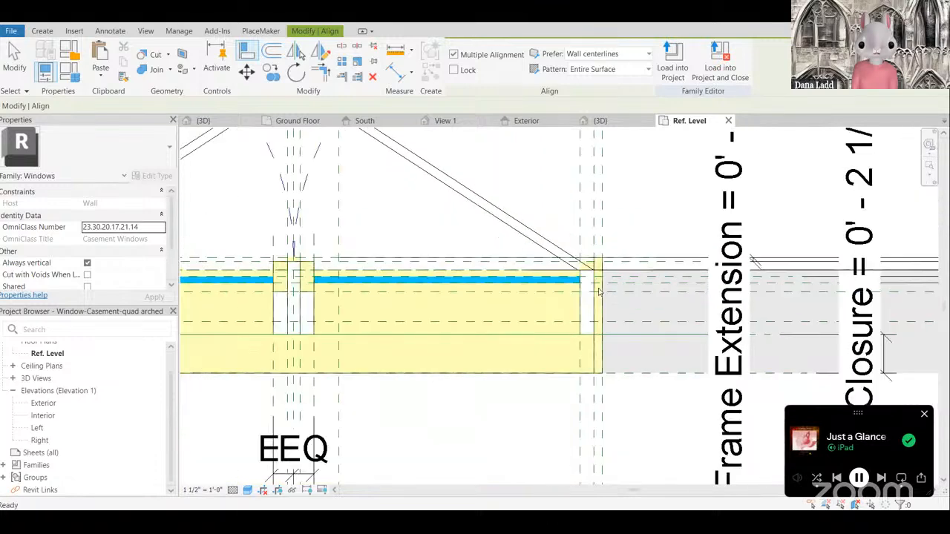
{"action": "key", "text": "Escape"}
Step: Mirror a copy of the right jamb's filled region to the left jamb about the Center (Left/Right) reference plane
{"action": "left_click", "coordinate": [653, 293]}
{"action": "scroll", "coordinate": [668, 270], "scroll_direction": "down", "scroll_amount": 3}
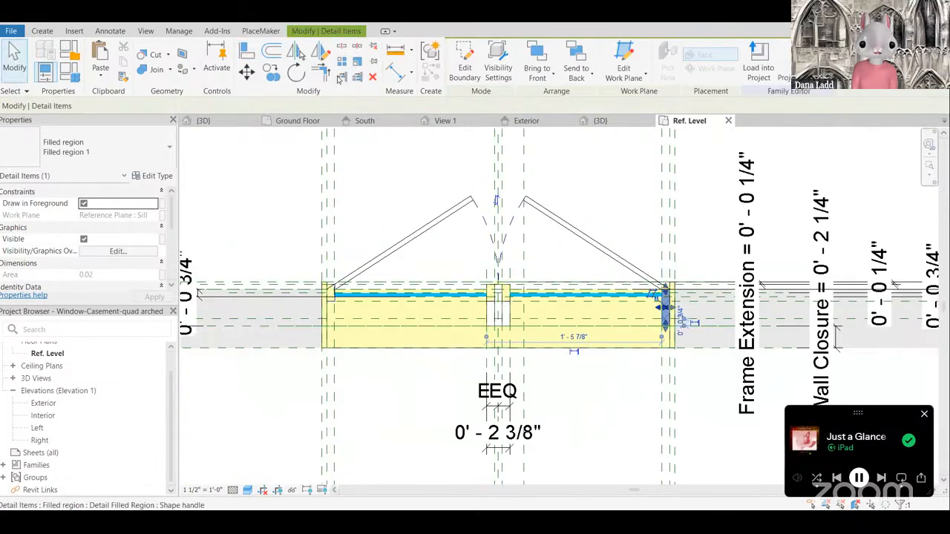
{"action": "scroll", "coordinate": [528, 242], "scroll_direction": "up", "scroll_amount": 5}
{"action": "scroll", "coordinate": [528, 241], "scroll_direction": "down", "scroll_amount": 2}
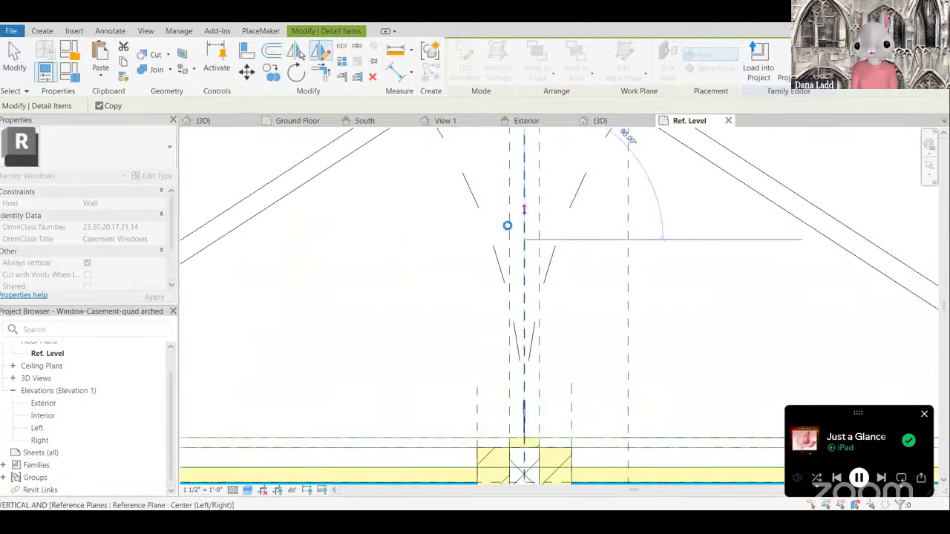
{"action": "scroll", "coordinate": [520, 223], "scroll_direction": "down", "scroll_amount": 3}
{"action": "scroll", "coordinate": [555, 245], "scroll_direction": "down", "scroll_amount": 2}
{"action": "left_click", "coordinate": [555, 239]}
{"action": "scroll", "coordinate": [554, 243], "scroll_direction": "up", "scroll_amount": 4}
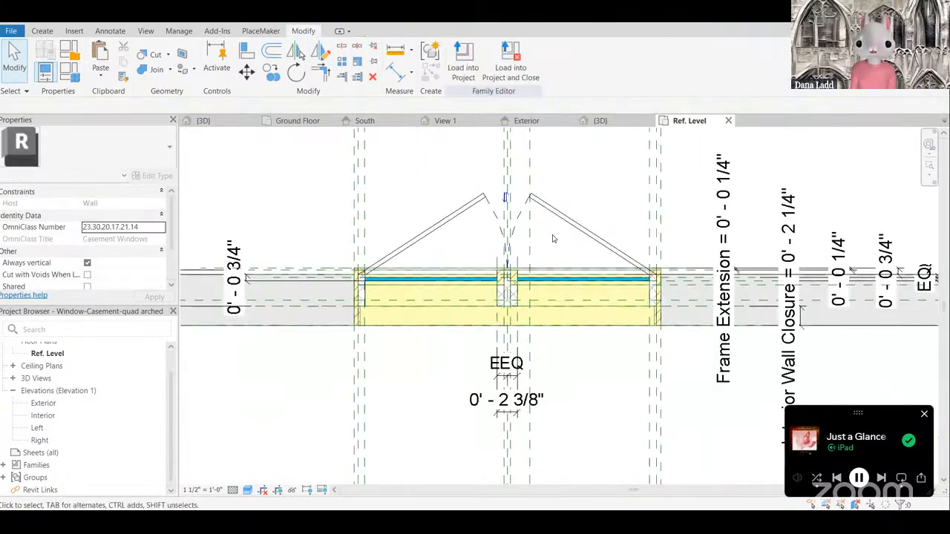
Step: Load the family into the project, overwriting the existing version and its parameter values, and reopen it from the placed window at the left jamb
{"action": "left_click", "coordinate": [458, 65]}
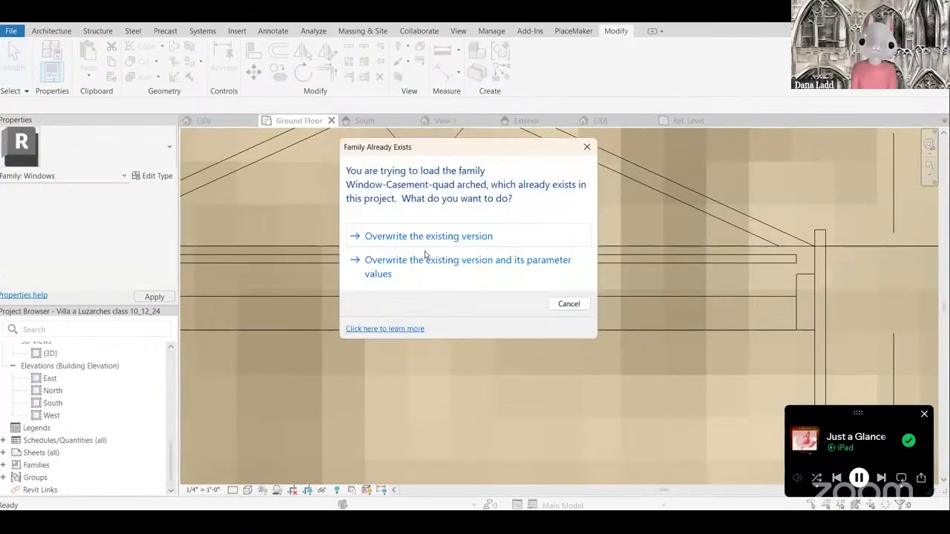
{"action": "left_click", "coordinate": [423, 256]}
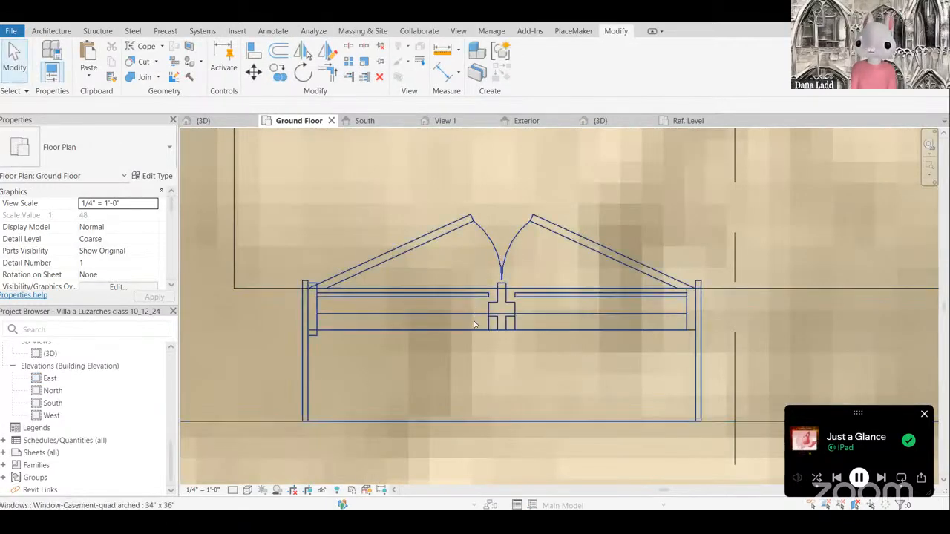
{"action": "left_click", "coordinate": [437, 289]}
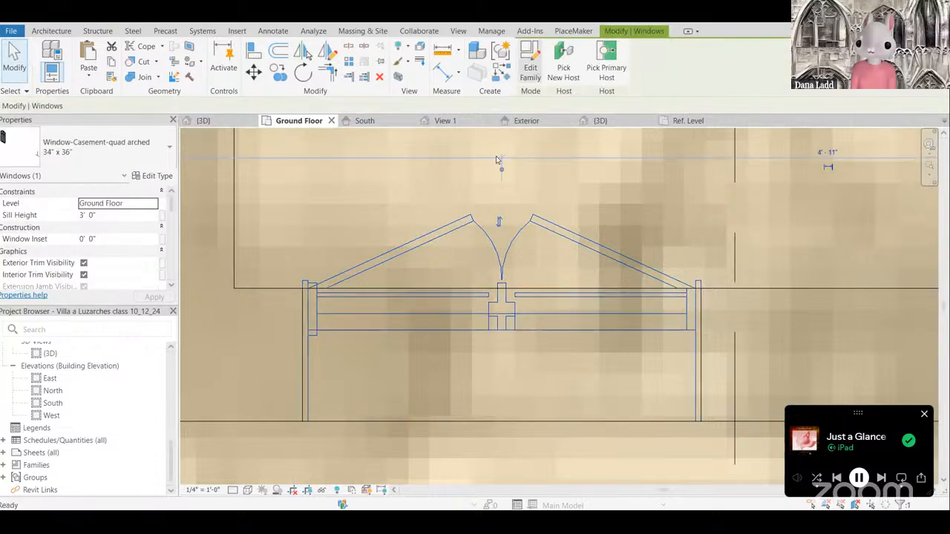
{"action": "scroll", "coordinate": [326, 258], "scroll_direction": "up", "scroll_amount": 4}
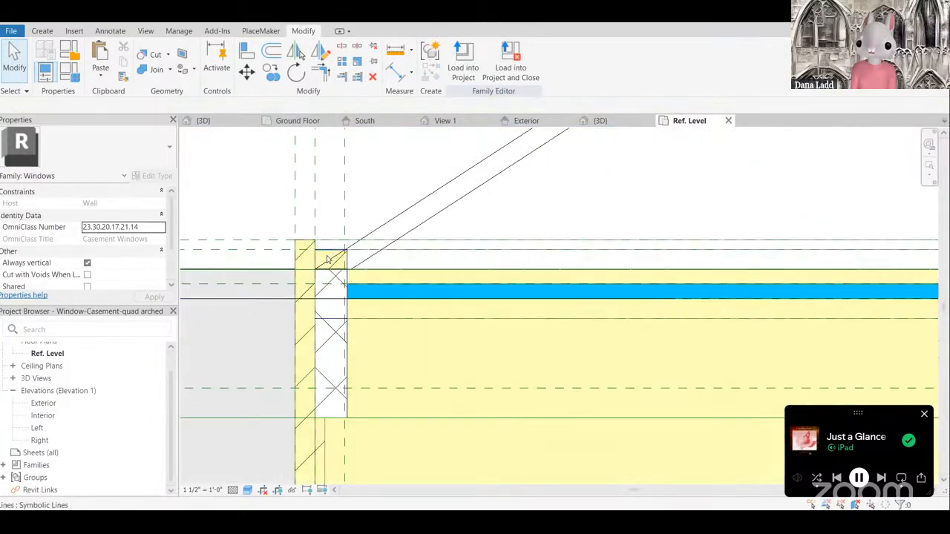
Step: Trim the left jamb's hidden lines to the exterior wall face, shortening the vertical line and removing the short horizontal line beyond it
{"action": "left_click", "coordinate": [327, 256]}
{"action": "scroll", "coordinate": [293, 297], "scroll_direction": "down", "scroll_amount": 3}
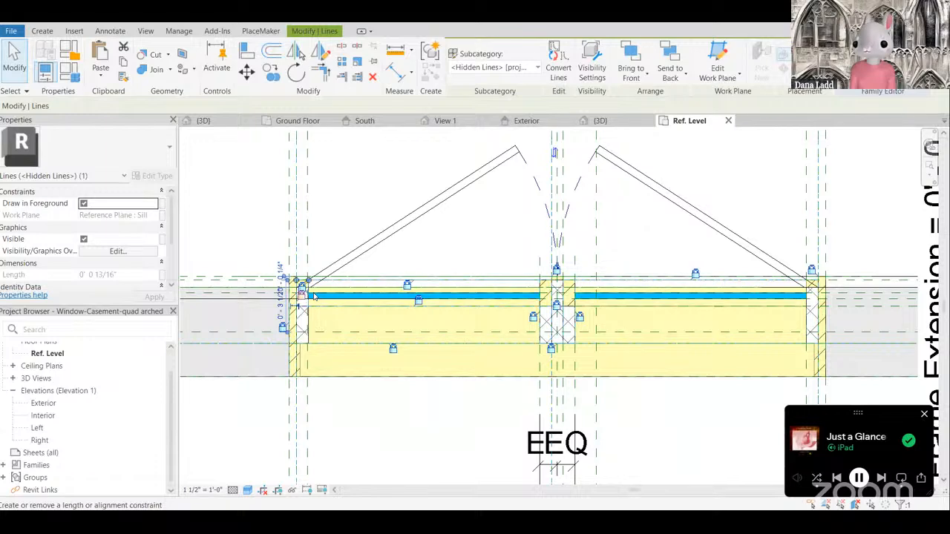
{"action": "scroll", "coordinate": [314, 296], "scroll_direction": "down", "scroll_amount": 2}
{"action": "scroll", "coordinate": [319, 311], "scroll_direction": "up", "scroll_amount": 3}
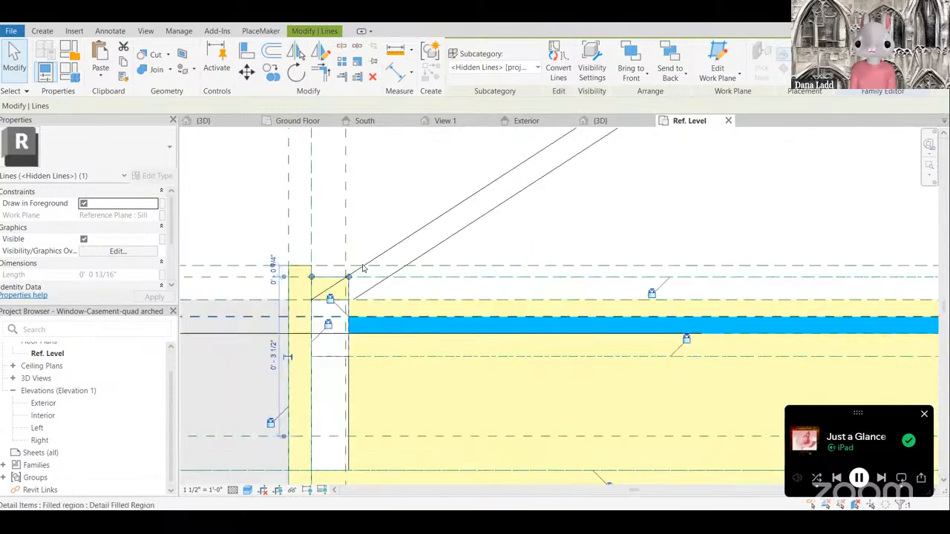
{"action": "scroll", "coordinate": [318, 309], "scroll_direction": "up", "scroll_amount": 2}
{"action": "key", "text": "Escape"}
{"action": "left_click", "coordinate": [373, 263]}
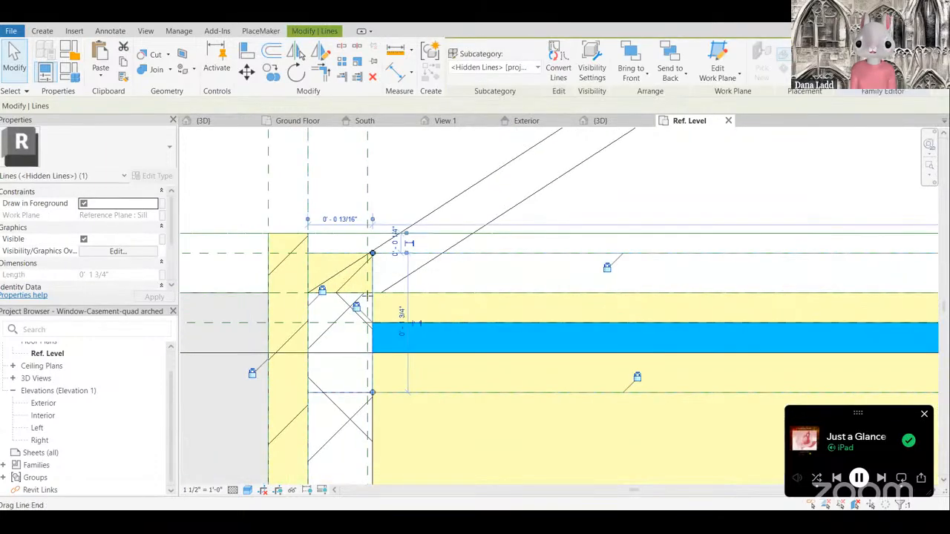
{"action": "left_click_drag", "start_coordinate": [373, 254], "coordinate": [372, 293]}
{"action": "key", "text": "Escape"}
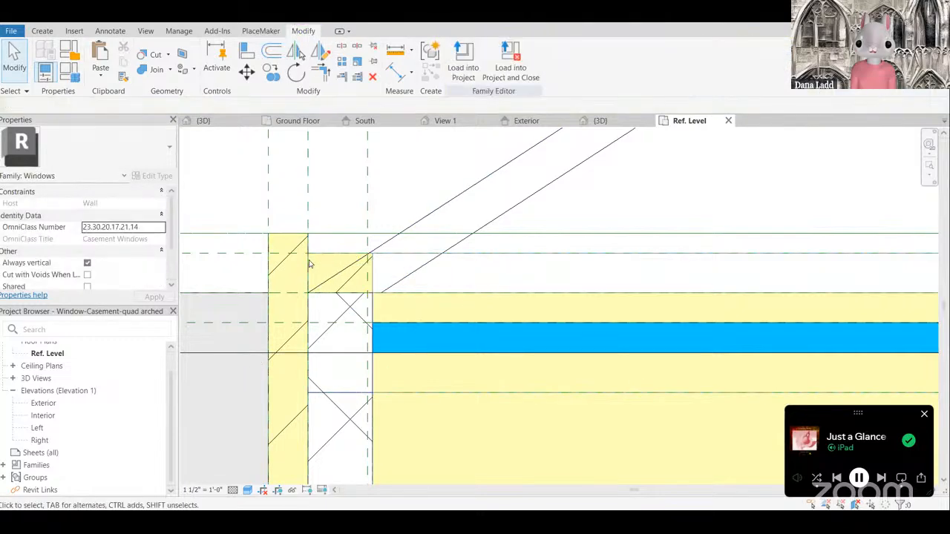
{"action": "left_click", "coordinate": [319, 256]}
{"action": "left_click", "coordinate": [439, 253]}
{"action": "key", "text": "Escape"}
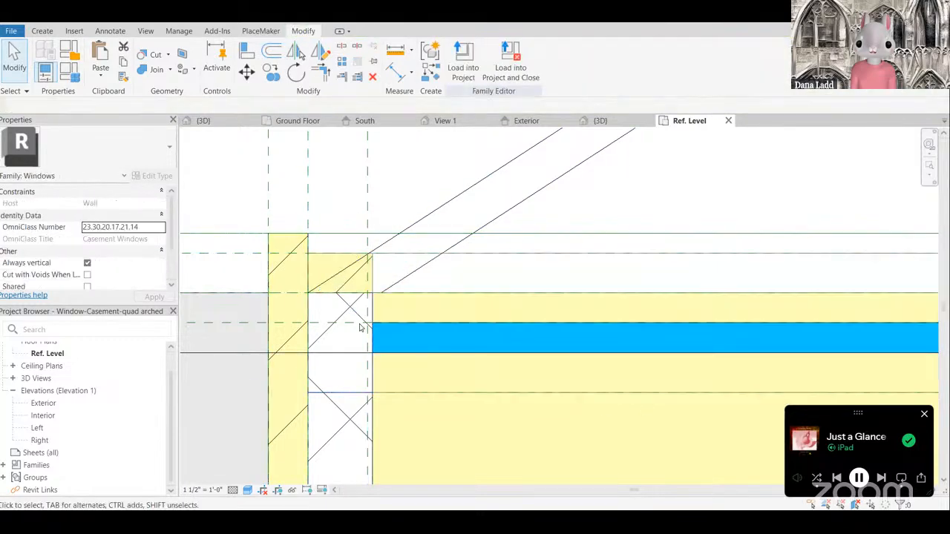
Step: Reload the trimmed family into the project with its parameter values overwritten, and open it again from the Ground Floor window
{"action": "left_click", "coordinate": [371, 313]}
{"action": "scroll", "coordinate": [374, 313], "scroll_direction": "down", "scroll_amount": 3}
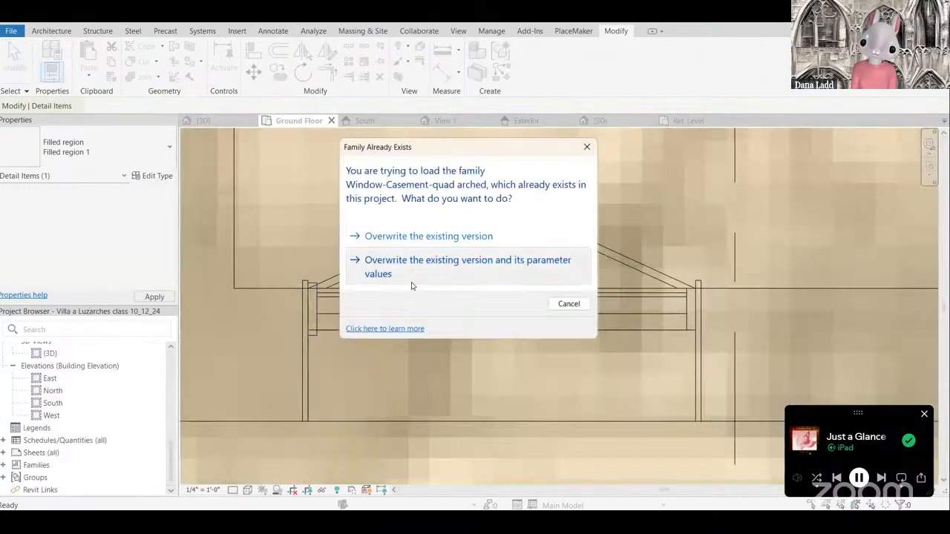
{"action": "left_click", "coordinate": [411, 283]}
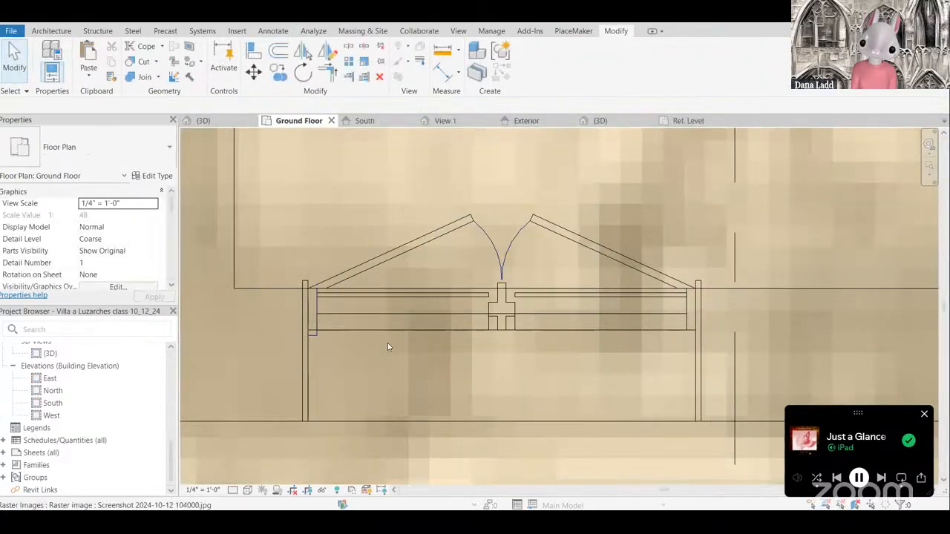
{"action": "left_click", "coordinate": [357, 313]}
{"action": "left_click", "coordinate": [562, 68]}
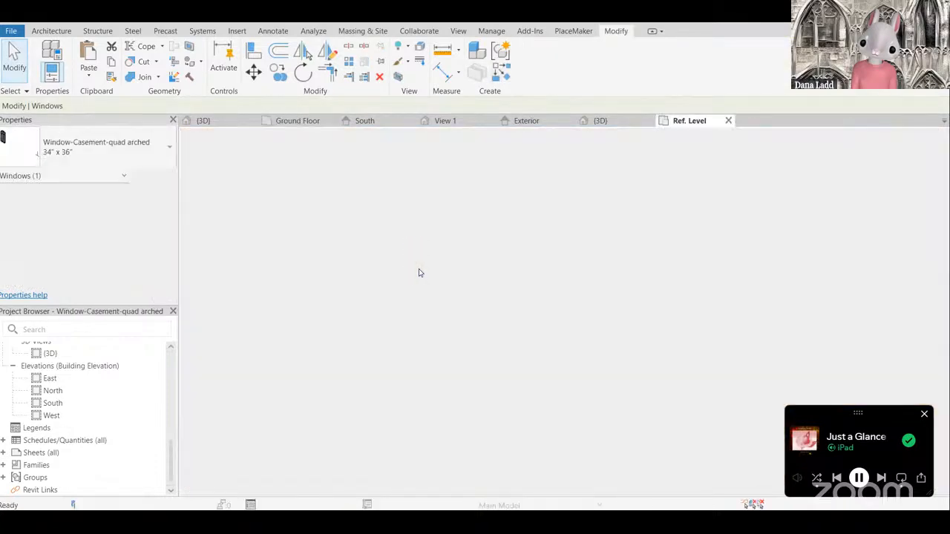
Step: Align the lower edge of the left jamb's filled region to the horizontal reference plane and lock the alignment
{"action": "scroll", "coordinate": [374, 346], "scroll_direction": "up", "scroll_amount": 1}
{"action": "left_click", "coordinate": [377, 339]}
{"action": "scroll", "coordinate": [377, 342], "scroll_direction": "down", "scroll_amount": 6}
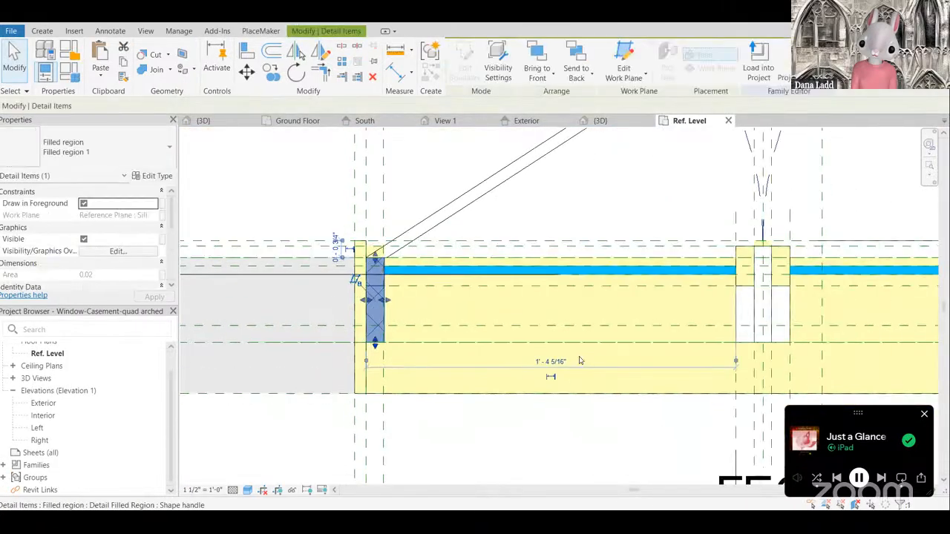
{"action": "scroll", "coordinate": [572, 350], "scroll_direction": "up", "scroll_amount": 1}
{"action": "left_click", "coordinate": [252, 57]}
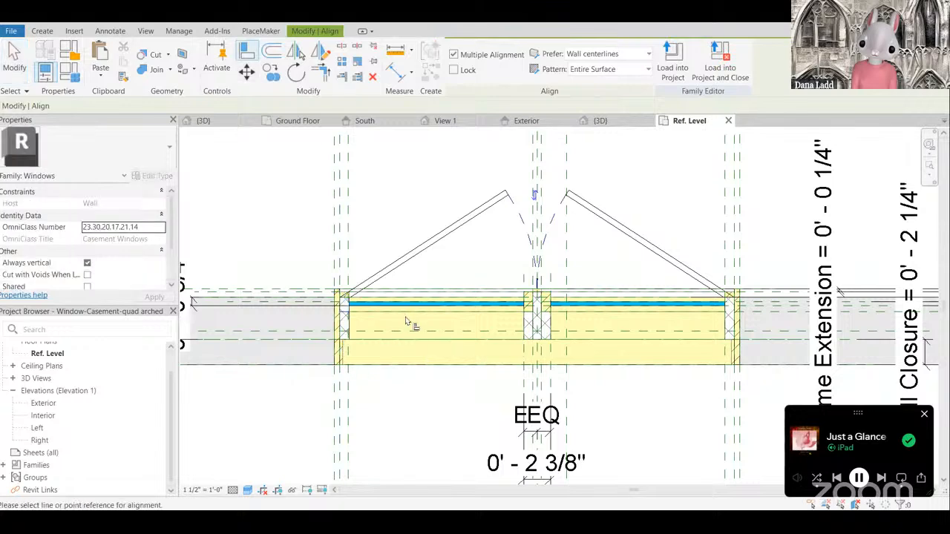
{"action": "scroll", "coordinate": [409, 322], "scroll_direction": "up", "scroll_amount": 2}
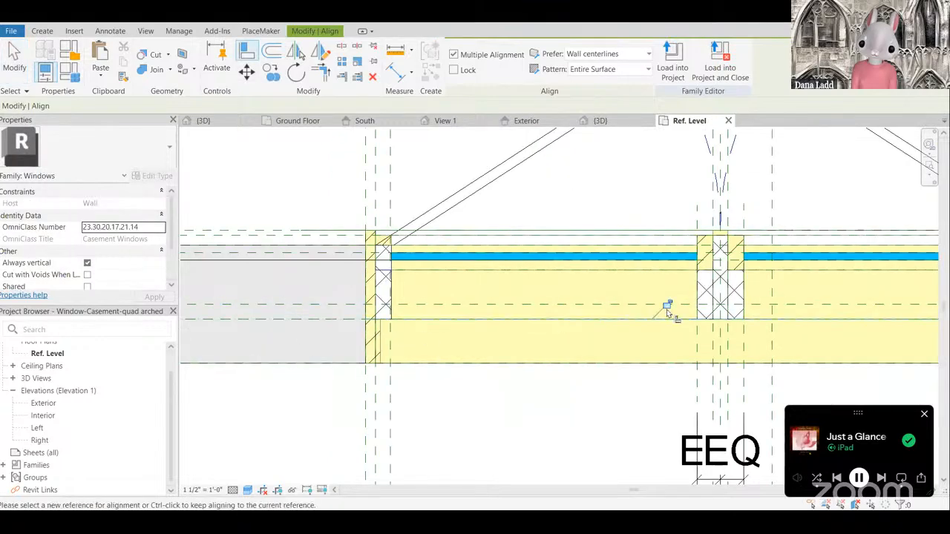
{"action": "scroll", "coordinate": [423, 344], "scroll_direction": "down", "scroll_amount": 3}
{"action": "scroll", "coordinate": [770, 336], "scroll_direction": "up", "scroll_amount": 2}
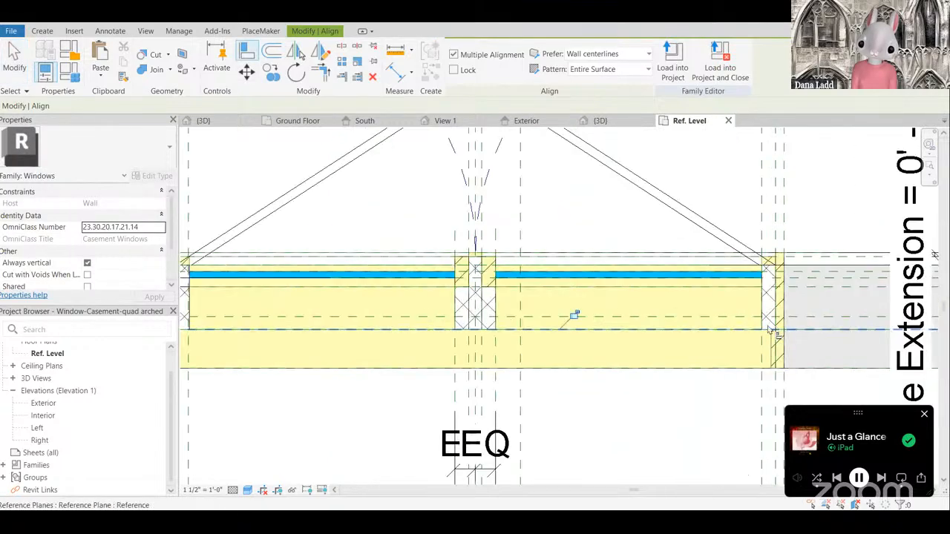
{"action": "scroll", "coordinate": [369, 328], "scroll_direction": "down", "scroll_amount": 2}
{"action": "scroll", "coordinate": [371, 330], "scroll_direction": "up", "scroll_amount": 4}
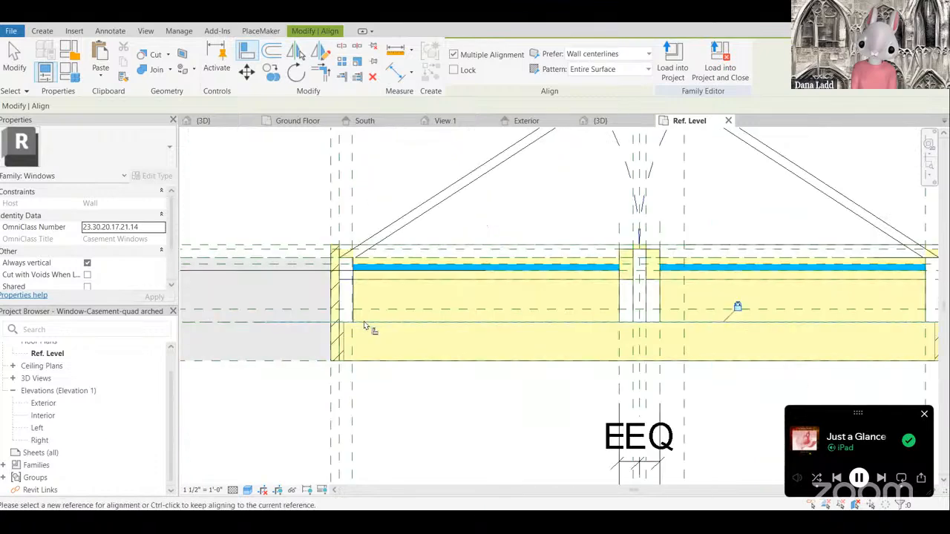
{"action": "scroll", "coordinate": [391, 327], "scroll_direction": "down", "scroll_amount": 5}
{"action": "key", "text": "Escape"}
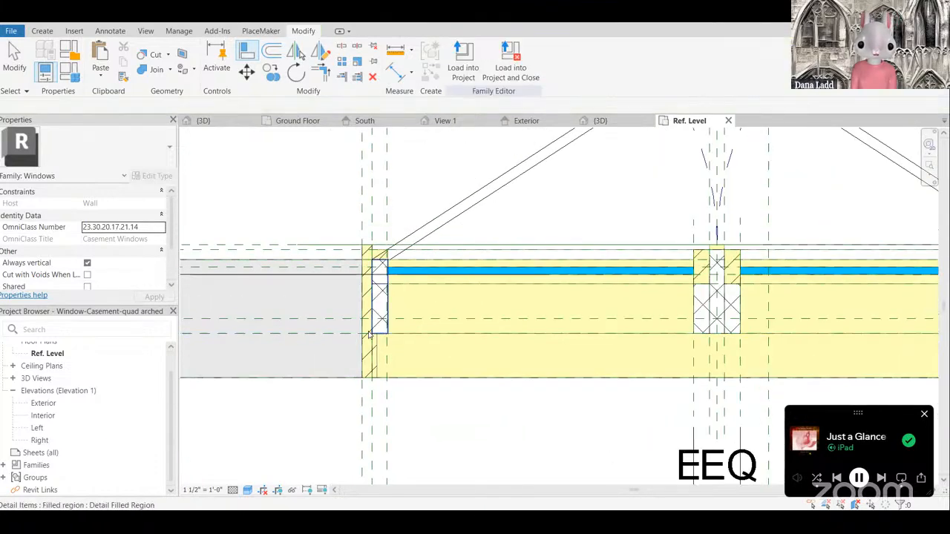
Step: Examine the left jamb's filled region and how its edges meet the surrounding reference planes
{"action": "scroll", "coordinate": [390, 325], "scroll_direction": "up", "scroll_amount": 3}
{"action": "left_click", "coordinate": [401, 289]}
{"action": "left_click", "coordinate": [380, 293]}
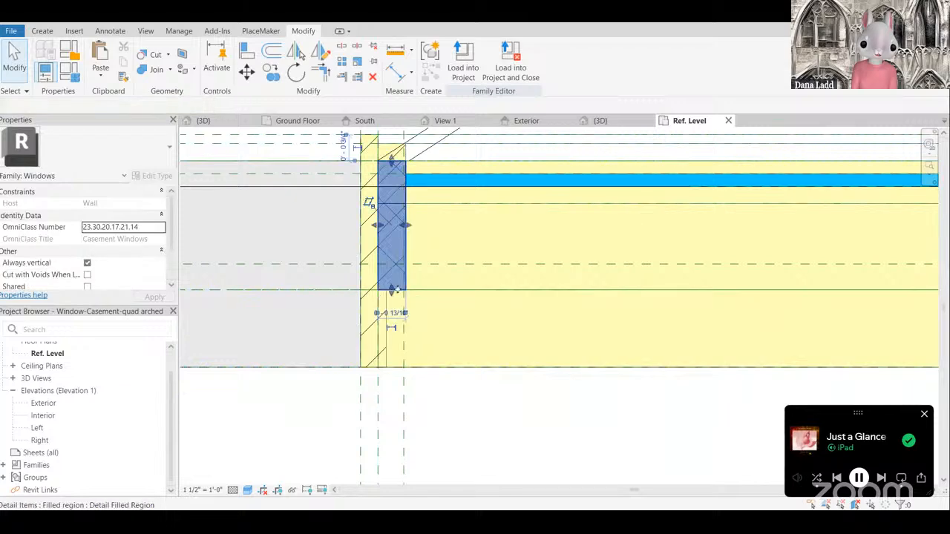
{"action": "scroll", "coordinate": [403, 335], "scroll_direction": "down", "scroll_amount": 2}
{"action": "scroll", "coordinate": [403, 323], "scroll_direction": "up", "scroll_amount": 3}
{"action": "left_click", "coordinate": [379, 301]}
{"action": "left_click", "coordinate": [381, 297]}
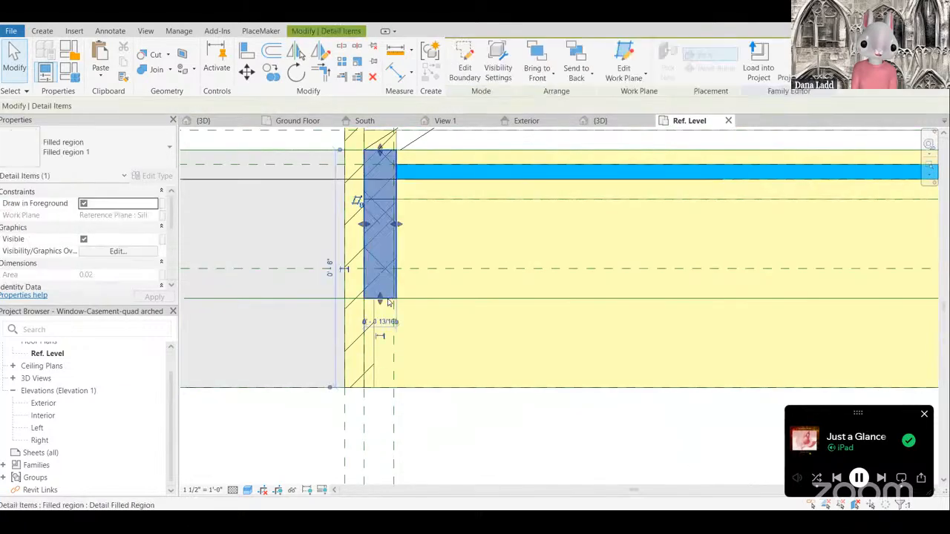
{"action": "scroll", "coordinate": [381, 291], "scroll_direction": "up", "scroll_amount": 2}
{"action": "scroll", "coordinate": [261, 333], "scroll_direction": "down", "scroll_amount": 3}
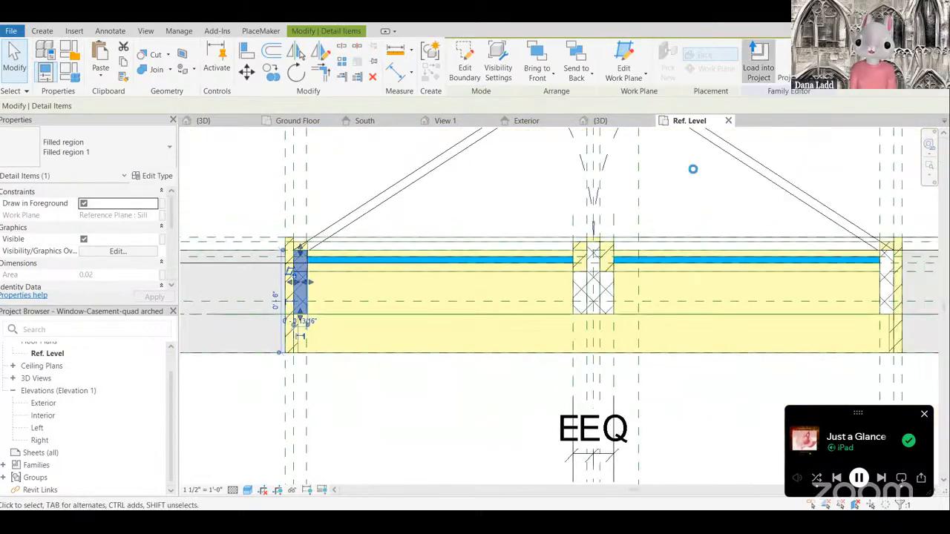
Step: Load the family into the project, overwriting its parameter values, check the window in the Ground Floor plan, and open it for editing again
{"action": "left_click", "coordinate": [757, 65]}
{"action": "left_click", "coordinate": [417, 273]}
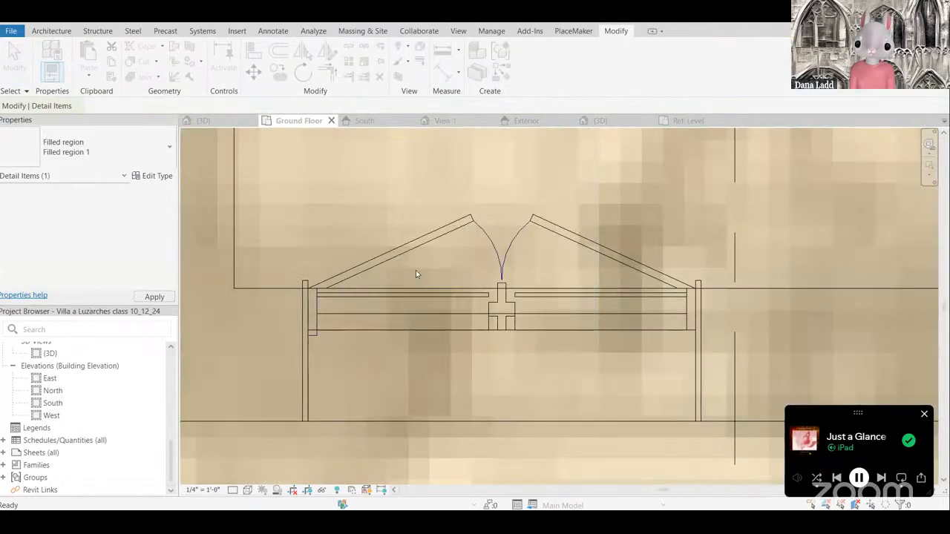
{"action": "scroll", "coordinate": [472, 286], "scroll_direction": "down", "scroll_amount": 4}
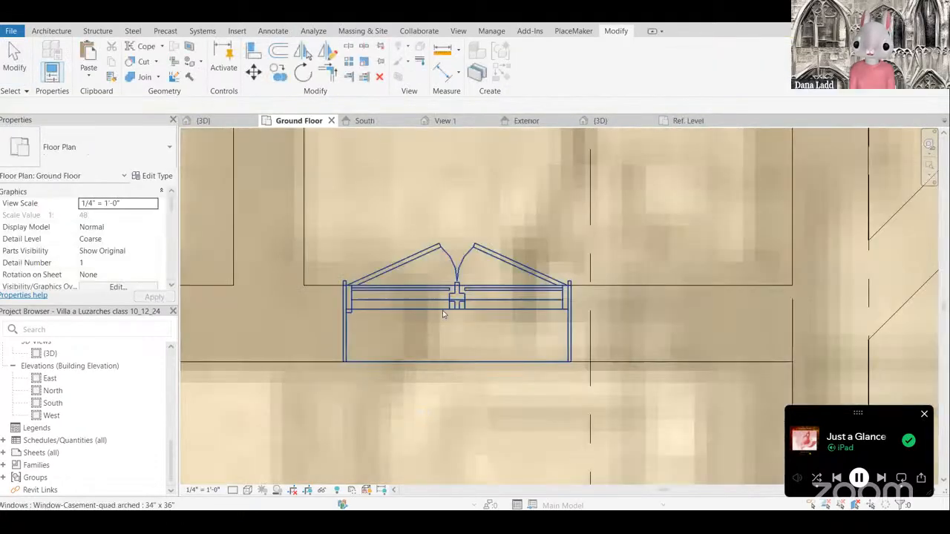
{"action": "scroll", "coordinate": [609, 310], "scroll_direction": "down", "scroll_amount": 4}
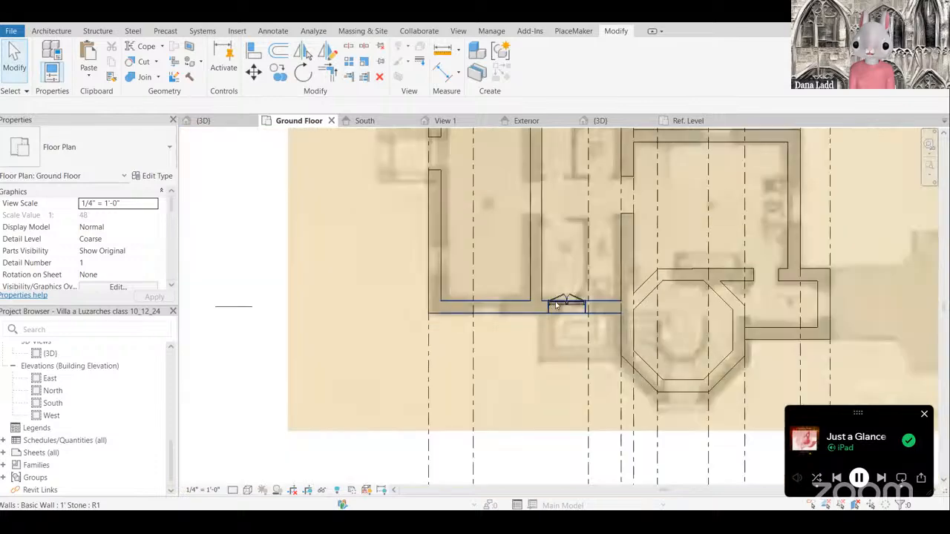
{"action": "scroll", "coordinate": [580, 333], "scroll_direction": "up", "scroll_amount": 2}
{"action": "scroll", "coordinate": [580, 332], "scroll_direction": "up", "scroll_amount": 2}
{"action": "left_click", "coordinate": [571, 304]}
{"action": "scroll", "coordinate": [549, 356], "scroll_direction": "down", "scroll_amount": 1}
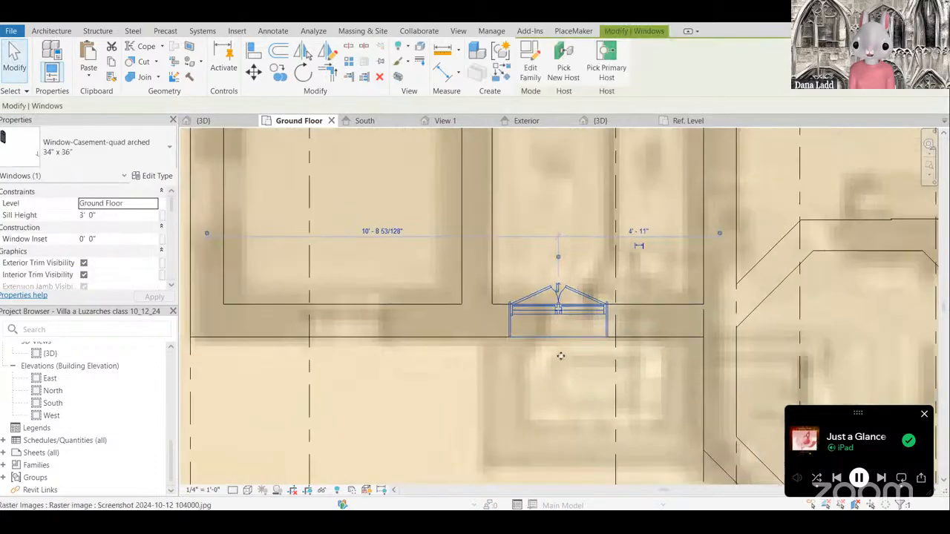
{"action": "scroll", "coordinate": [560, 330], "scroll_direction": "up", "scroll_amount": 3}
{"action": "left_click", "coordinate": [545, 299]}
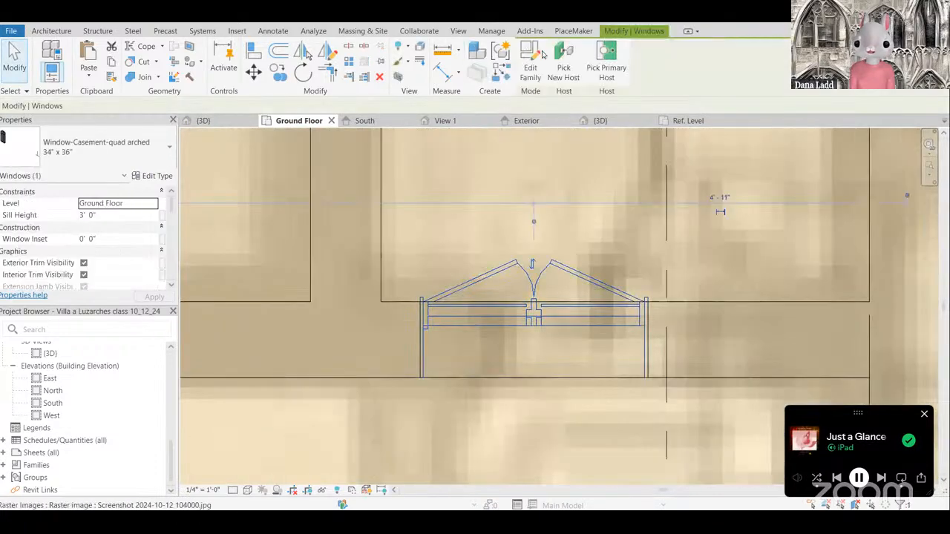
{"action": "left_click", "coordinate": [530, 80]}
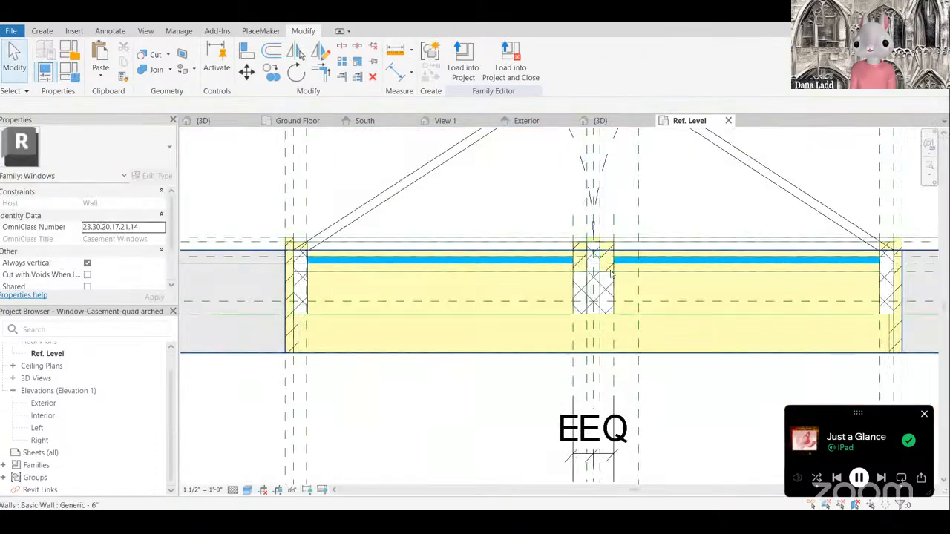
Step: Outline the yellow sash stile left of the centre mullion with a closed rectangle of Frame/Mullion [cut] symbolic lines
{"action": "left_click", "coordinate": [43, 31]}
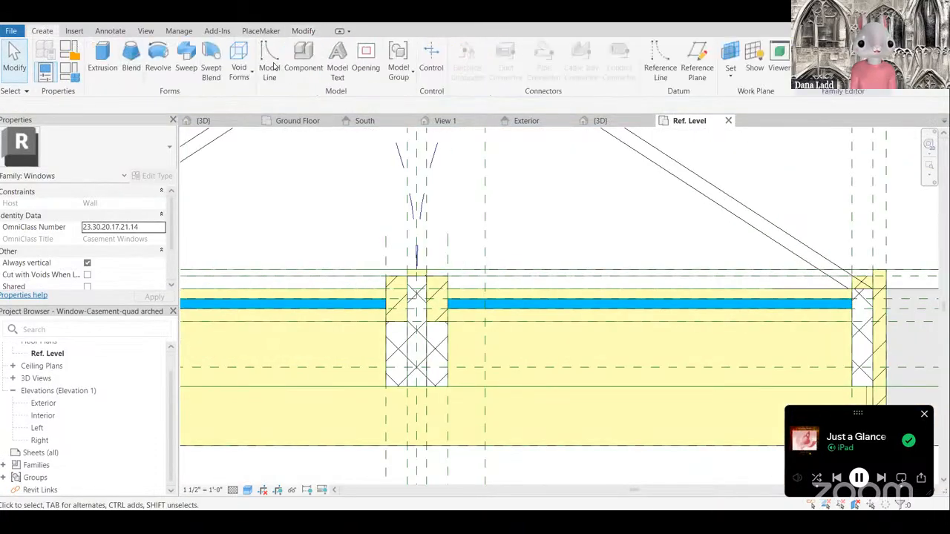
{"action": "left_click", "coordinate": [178, 31]}
{"action": "left_click", "coordinate": [111, 31]}
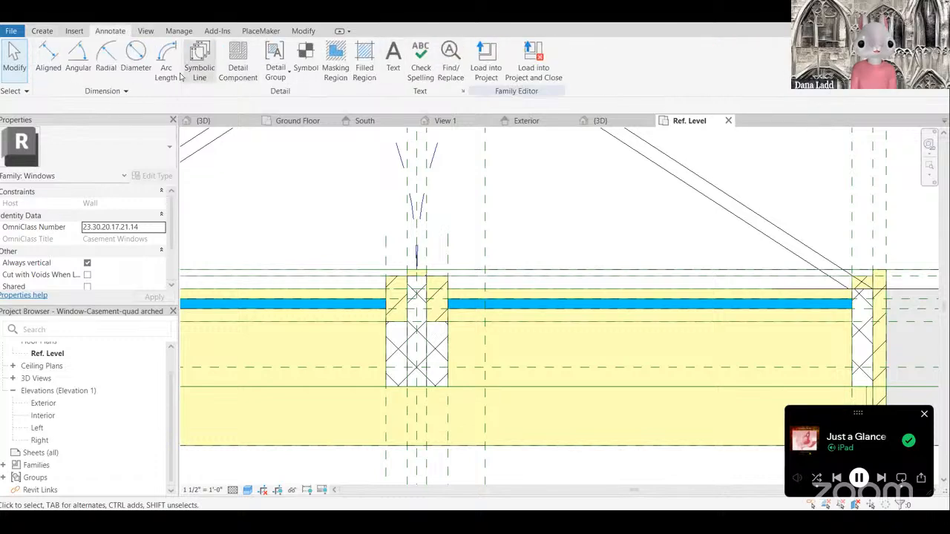
{"action": "left_click", "coordinate": [573, 67]}
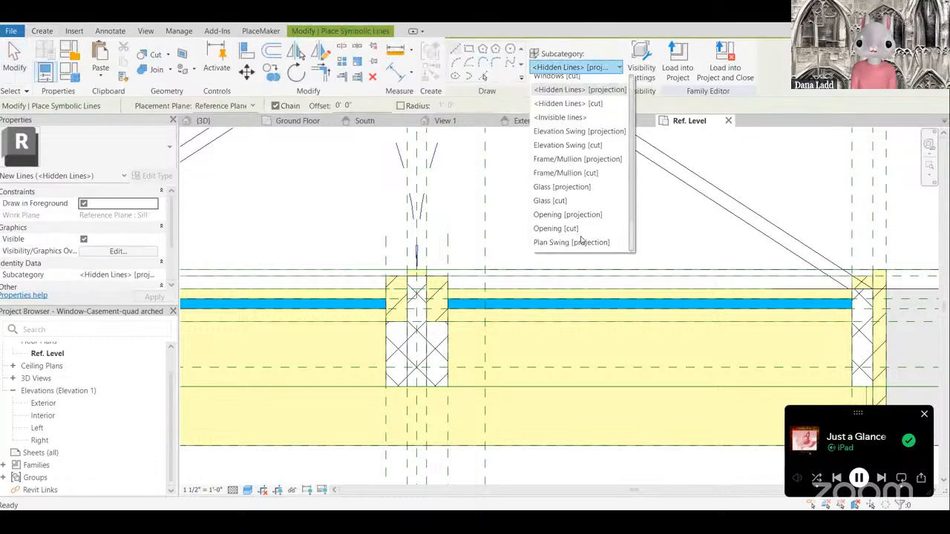
{"action": "scroll", "coordinate": [593, 209], "scroll_direction": "up", "scroll_amount": 1}
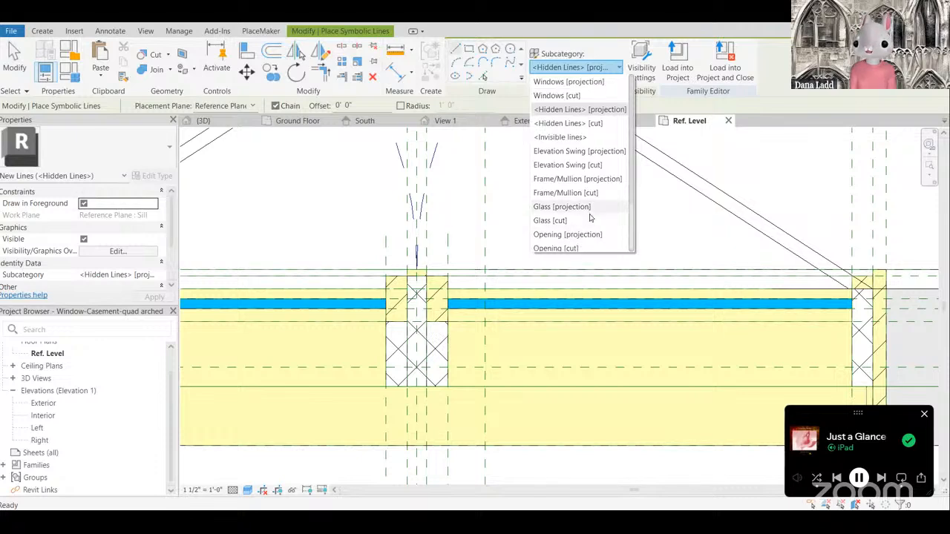
{"action": "scroll", "coordinate": [601, 193], "scroll_direction": "down", "scroll_amount": 2}
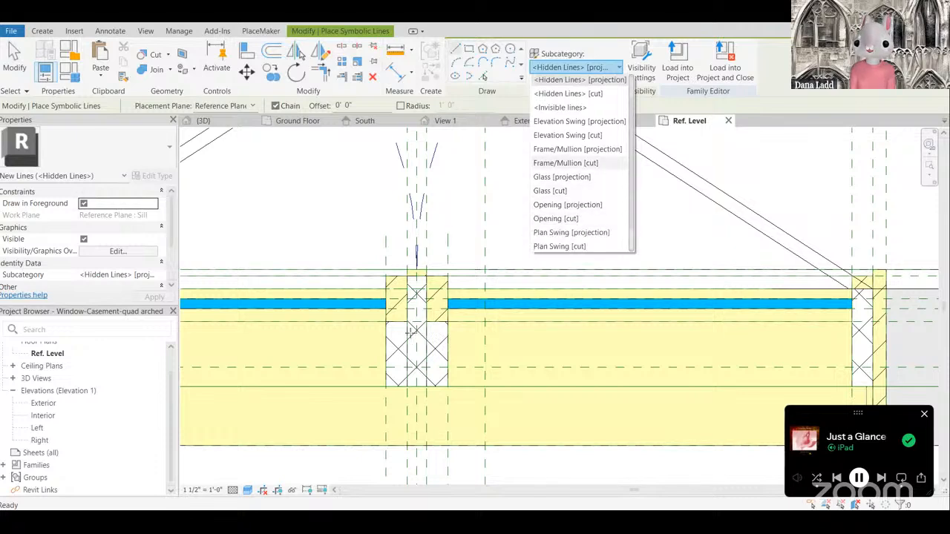
{"action": "left_click", "coordinate": [565, 163]}
{"action": "scroll", "coordinate": [360, 307], "scroll_direction": "up", "scroll_amount": 3}
{"action": "left_click", "coordinate": [367, 312]}
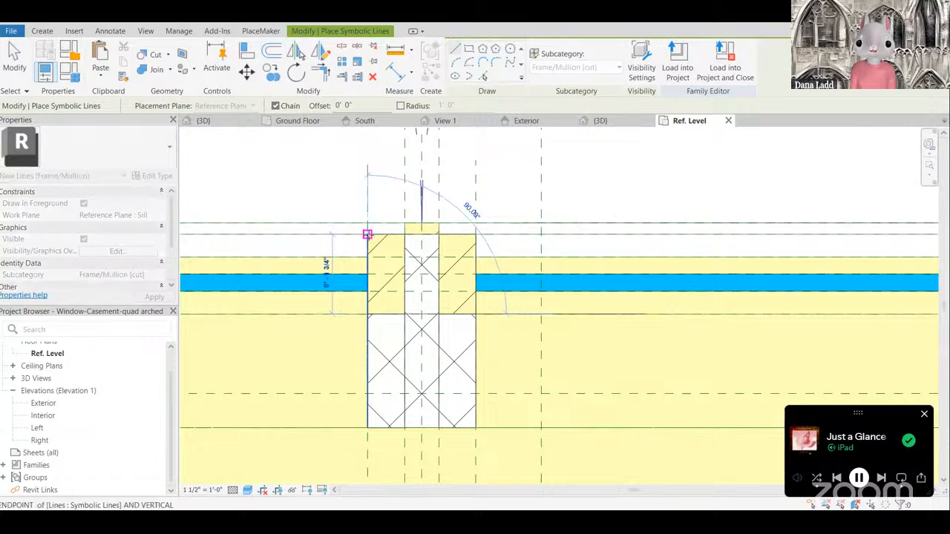
{"action": "left_click", "coordinate": [366, 235]}
{"action": "left_click", "coordinate": [405, 234]}
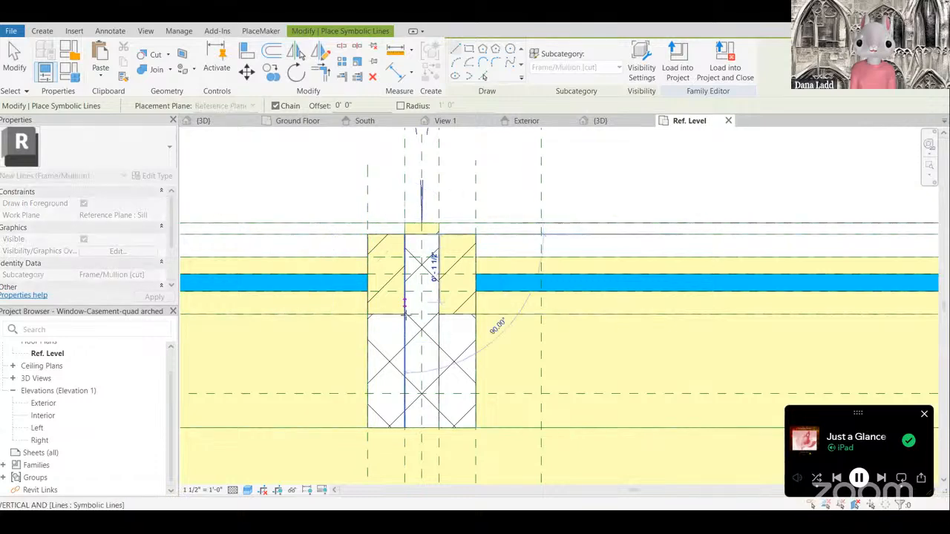
{"action": "left_click", "coordinate": [405, 314]}
{"action": "left_click", "coordinate": [368, 314]}
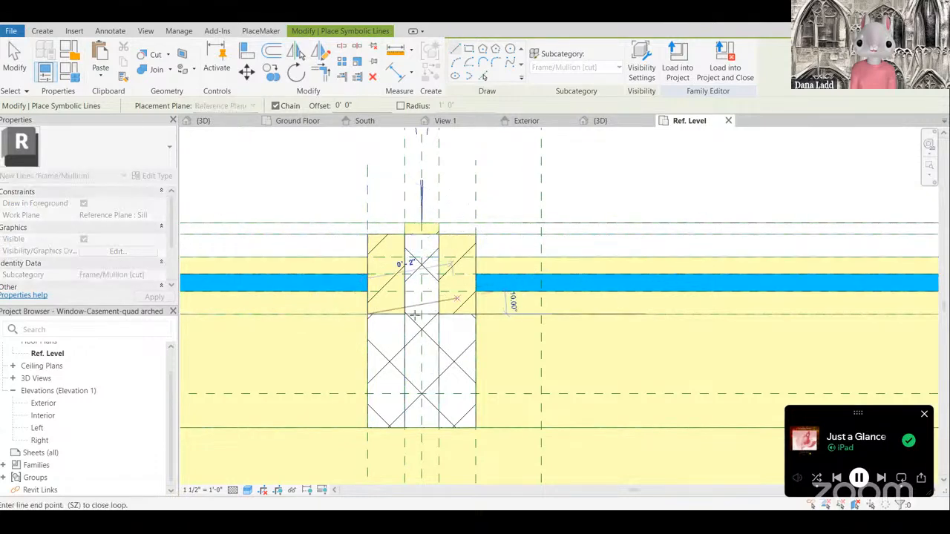
{"action": "scroll", "coordinate": [441, 309], "scroll_direction": "up", "scroll_amount": 3}
{"action": "key", "text": "Escape"}
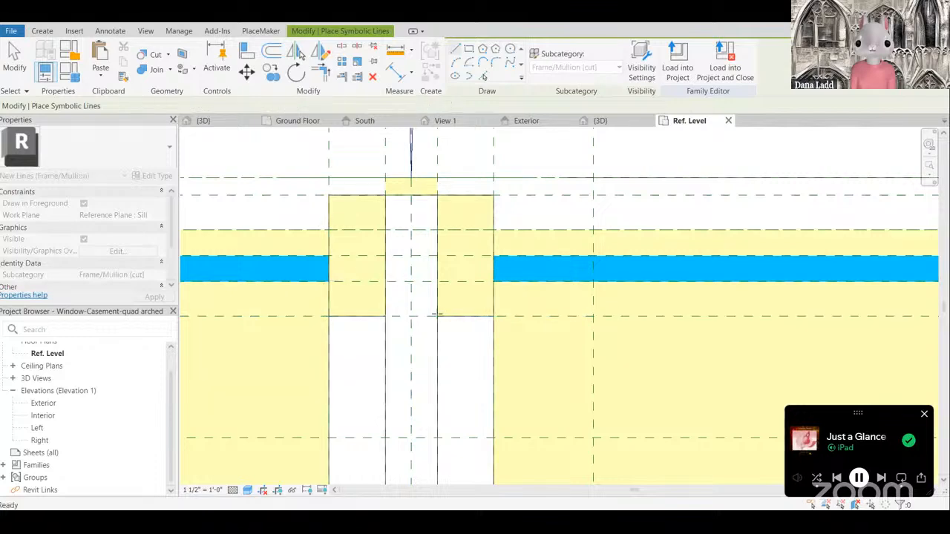
Step: Outline the matching sash stile right of the centre mullion with Frame/Mullion [cut] symbolic lines
{"action": "left_click", "coordinate": [437, 315]}
{"action": "left_click", "coordinate": [437, 195]}
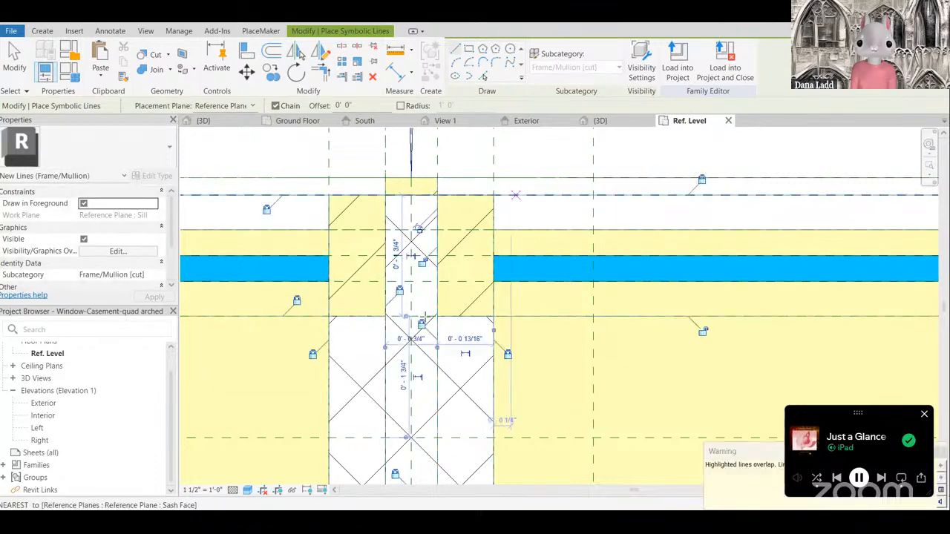
{"action": "left_click", "coordinate": [493, 316]}
{"action": "left_click", "coordinate": [437, 316]}
{"action": "key", "text": "Escape"}
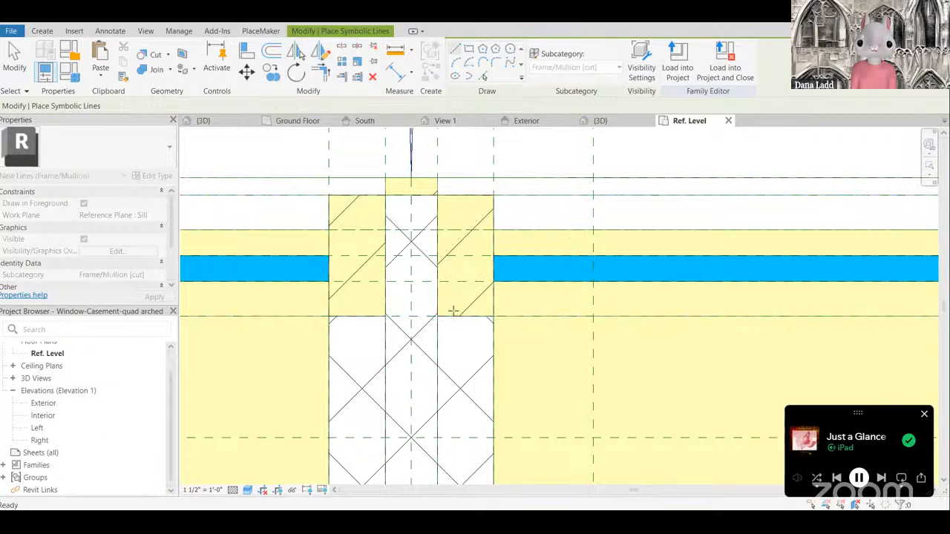
{"action": "scroll", "coordinate": [433, 340], "scroll_direction": "down", "scroll_amount": 2}
{"action": "key", "text": "Escape"}
Step: Reload the family with the new stile outlines, overwriting its parameter values, and check the window in the Ground Floor plan
{"action": "left_click", "coordinate": [463, 62]}
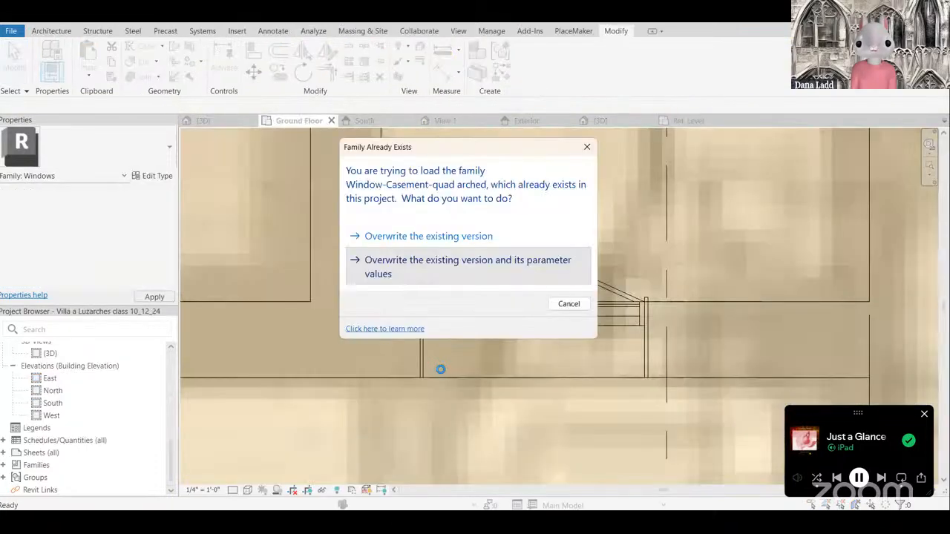
{"action": "scroll", "coordinate": [483, 361], "scroll_direction": "up", "scroll_amount": 3}
{"action": "scroll", "coordinate": [478, 324], "scroll_direction": "down", "scroll_amount": 2}
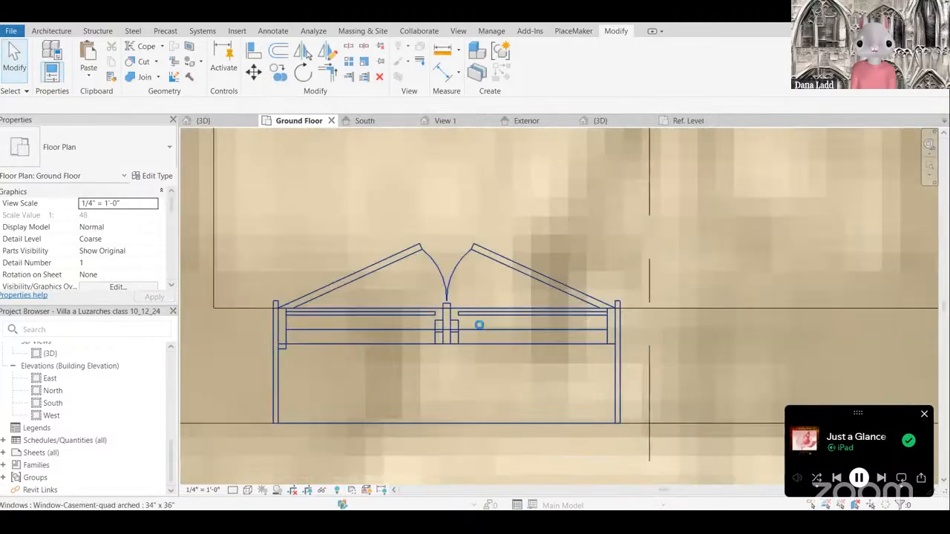
{"action": "scroll", "coordinate": [478, 325], "scroll_direction": "down", "scroll_amount": 2}
{"action": "left_click", "coordinate": [485, 353]}
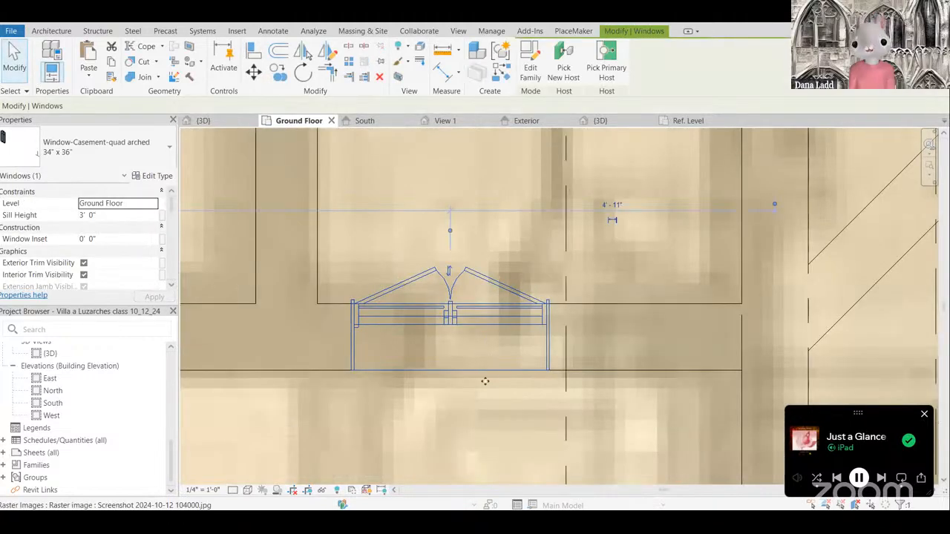
{"action": "scroll", "coordinate": [485, 381], "scroll_direction": "up", "scroll_amount": 1}
{"action": "scroll", "coordinate": [545, 337], "scroll_direction": "down", "scroll_amount": 5}
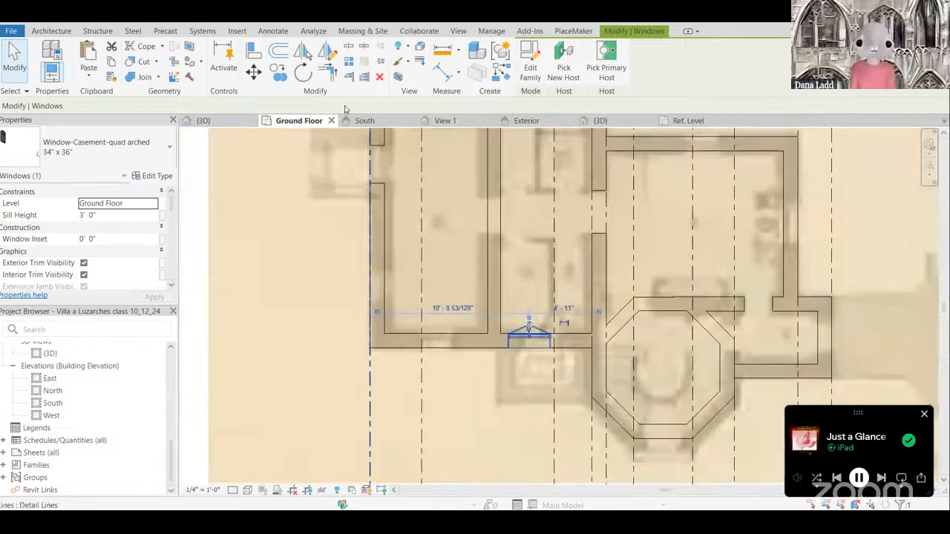
Step: Examine the placed window in the South elevation in relation to the walls and the reference drawing
{"action": "left_click", "coordinate": [364, 120]}
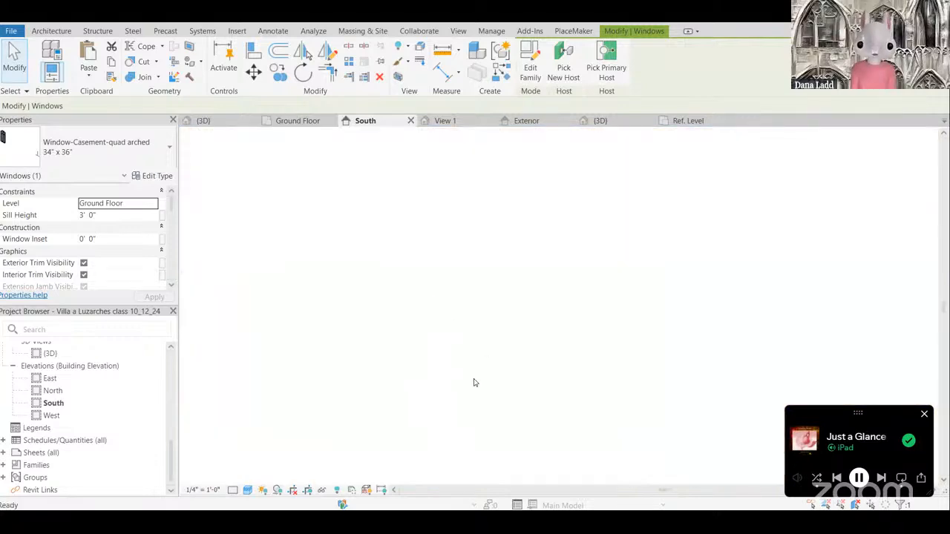
{"action": "left_click", "coordinate": [397, 405]}
{"action": "scroll", "coordinate": [387, 398], "scroll_direction": "up", "scroll_amount": 1}
{"action": "scroll", "coordinate": [386, 414], "scroll_direction": "down", "scroll_amount": 4}
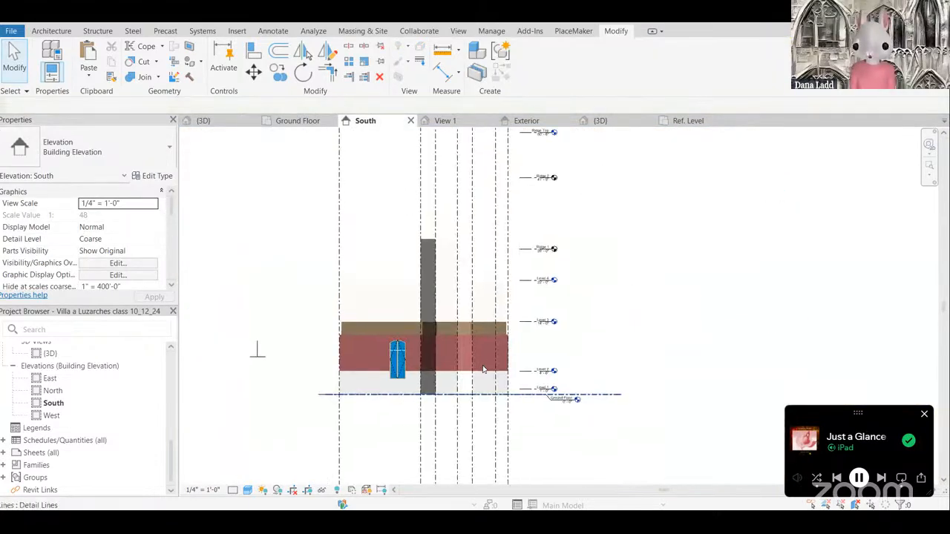
{"action": "scroll", "coordinate": [445, 374], "scroll_direction": "down", "scroll_amount": 3}
{"action": "scroll", "coordinate": [396, 387], "scroll_direction": "up", "scroll_amount": 1}
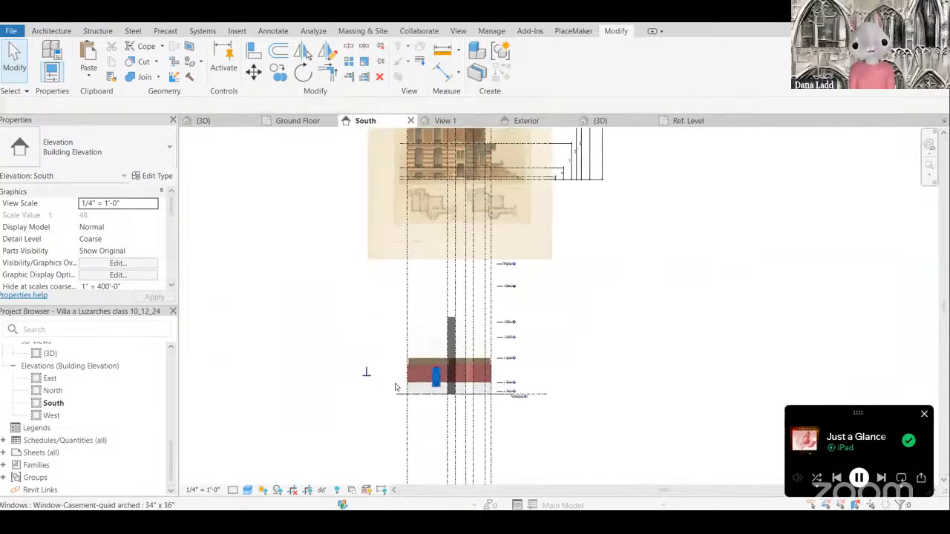
{"action": "scroll", "coordinate": [394, 386], "scroll_direction": "up", "scroll_amount": 2}
{"action": "scroll", "coordinate": [430, 377], "scroll_direction": "down", "scroll_amount": 3}
{"action": "scroll", "coordinate": [446, 178], "scroll_direction": "up", "scroll_amount": 4}
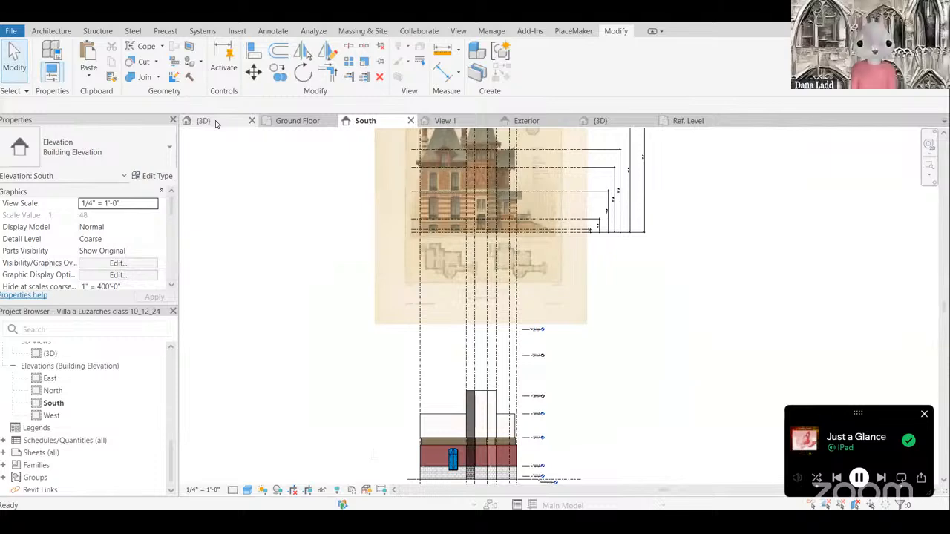
Step: Open the project's 3D view and examine the arched window in the brick wall
{"action": "left_click", "coordinate": [203, 121]}
{"action": "scroll", "coordinate": [489, 304], "scroll_direction": "down", "scroll_amount": 2}
{"action": "scroll", "coordinate": [444, 319], "scroll_direction": "up", "scroll_amount": 3}
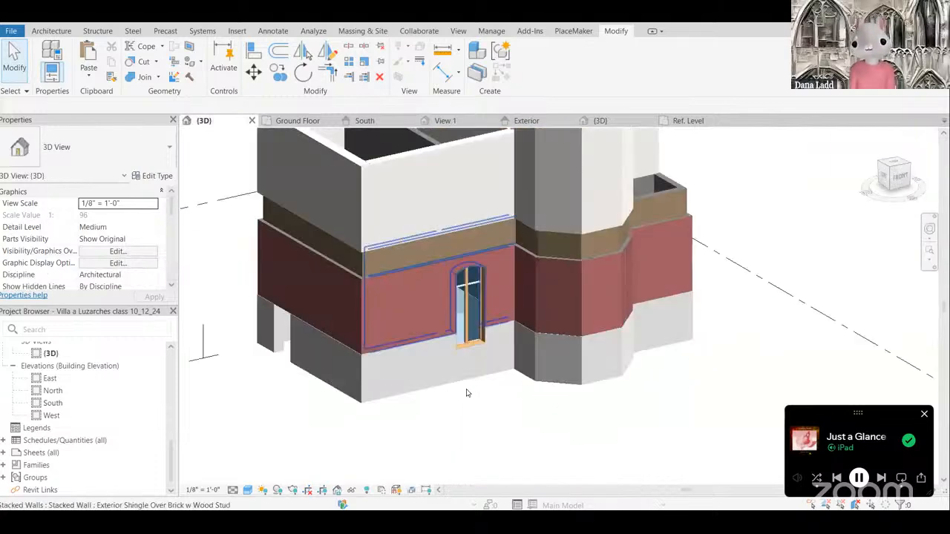
Step: Select the arched window and examine the model in the 3D view's Front orientation
{"action": "scroll", "coordinate": [476, 408], "scroll_direction": "down", "scroll_amount": 3}
{"action": "middle_click_drag", "start_coordinate": [476, 409], "coordinate": [490, 394], "text": "shift"}
{"action": "scroll", "coordinate": [489, 394], "scroll_direction": "up", "scroll_amount": 1}
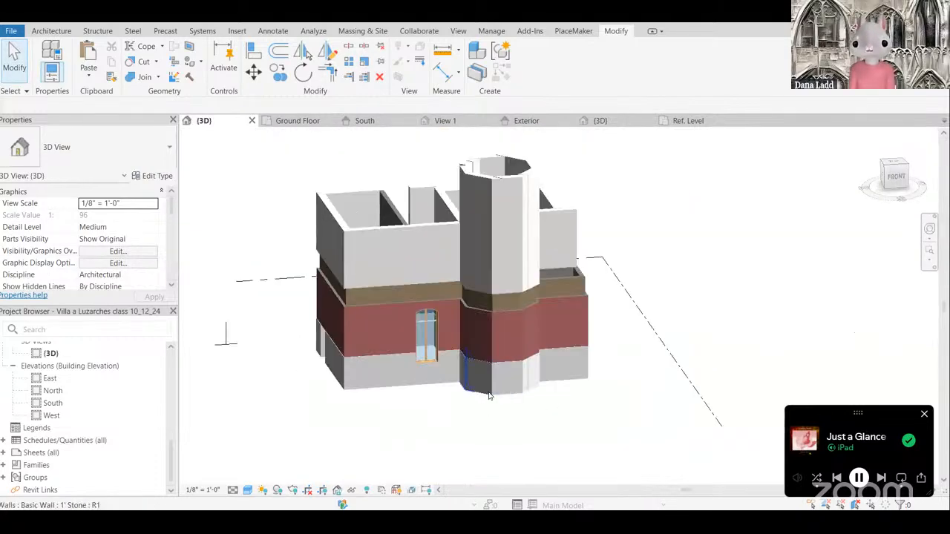
{"action": "scroll", "coordinate": [451, 300], "scroll_direction": "up", "scroll_amount": 3}
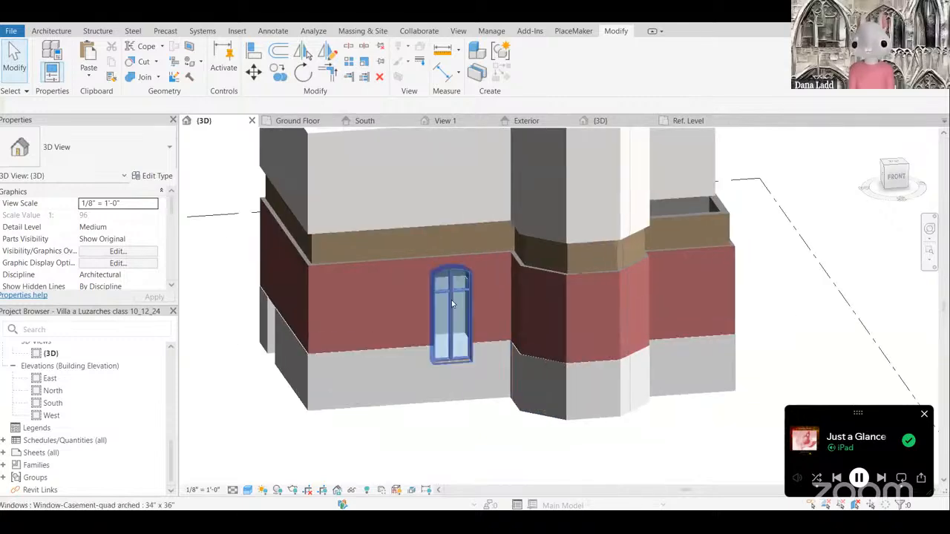
{"action": "left_click", "coordinate": [451, 300]}
{"action": "scroll", "coordinate": [451, 304], "scroll_direction": "down", "scroll_amount": 4}
{"action": "left_click", "coordinate": [896, 178]}
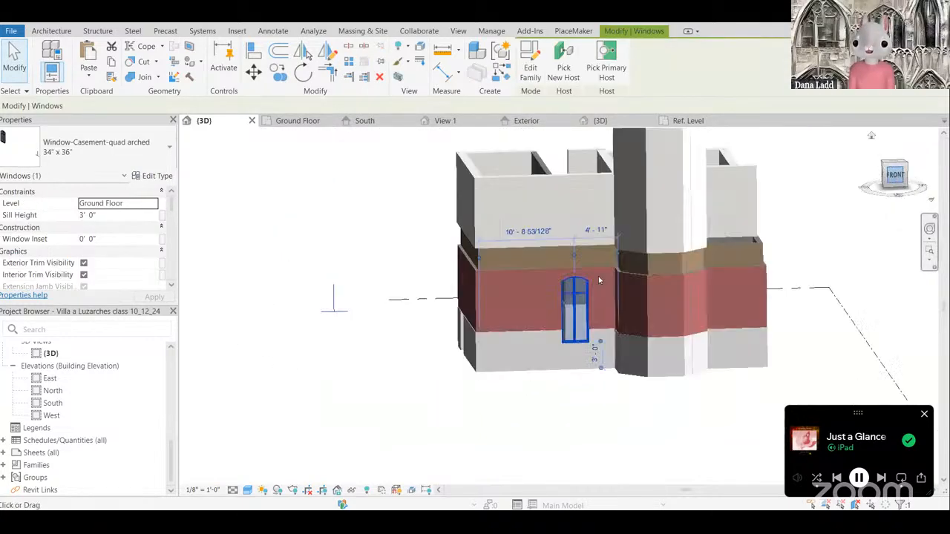
{"action": "scroll", "coordinate": [553, 343], "scroll_direction": "up", "scroll_amount": 3}
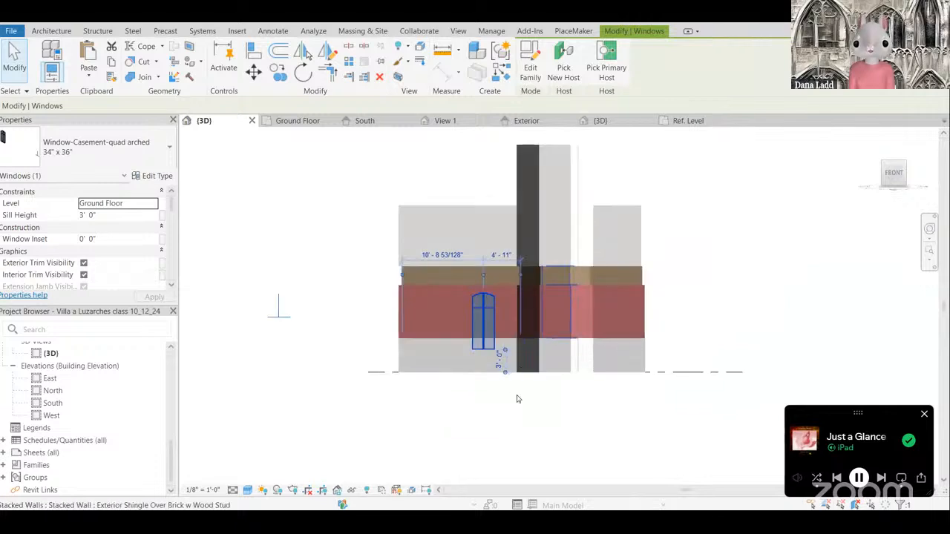
{"action": "scroll", "coordinate": [460, 413], "scroll_direction": "down", "scroll_amount": 5}
Step: Copy the villa reference image in the South elevation to the open area right of the building
{"action": "left_click", "coordinate": [363, 122]}
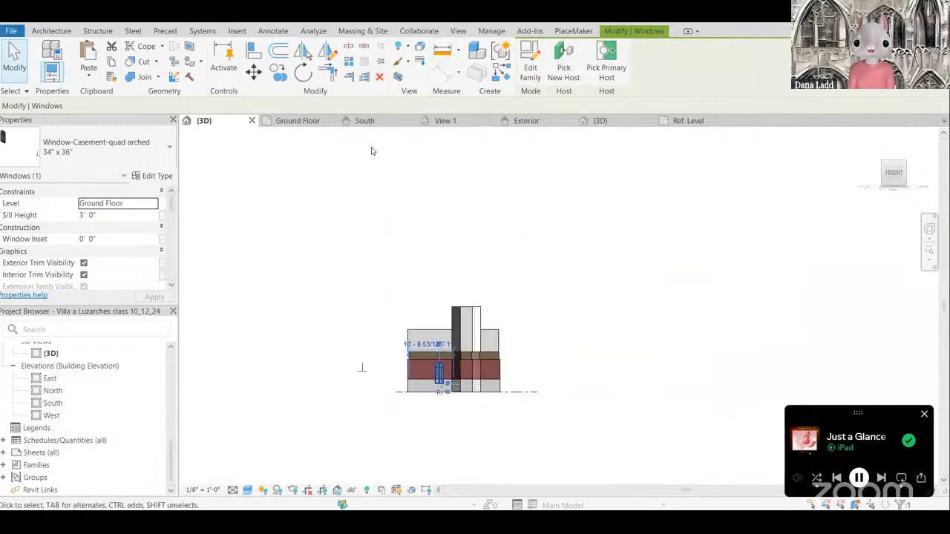
{"action": "left_click", "coordinate": [520, 360]}
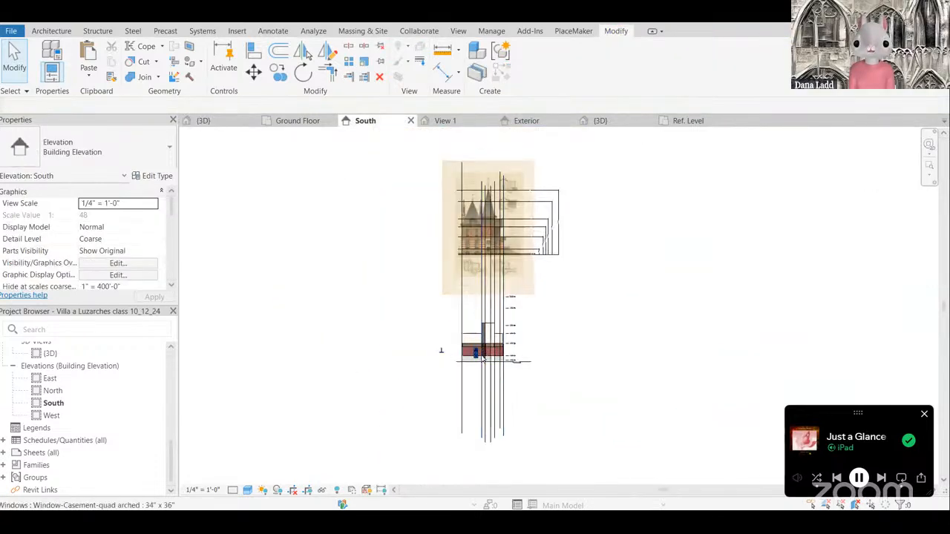
{"action": "scroll", "coordinate": [474, 351], "scroll_direction": "up", "scroll_amount": 4}
{"action": "scroll", "coordinate": [528, 309], "scroll_direction": "down", "scroll_amount": 2}
{"action": "left_click", "coordinate": [279, 73]}
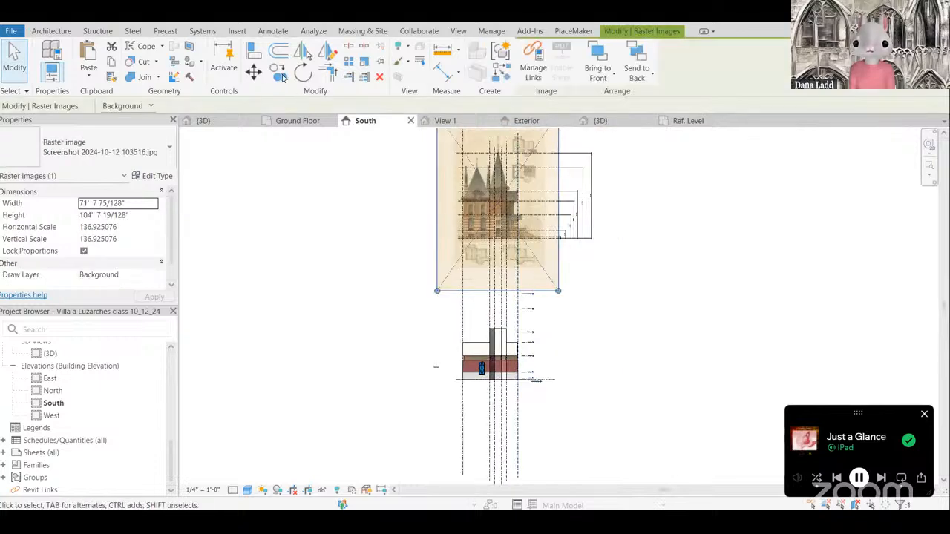
{"action": "left_click", "coordinate": [514, 215]}
{"action": "left_click", "coordinate": [615, 338]}
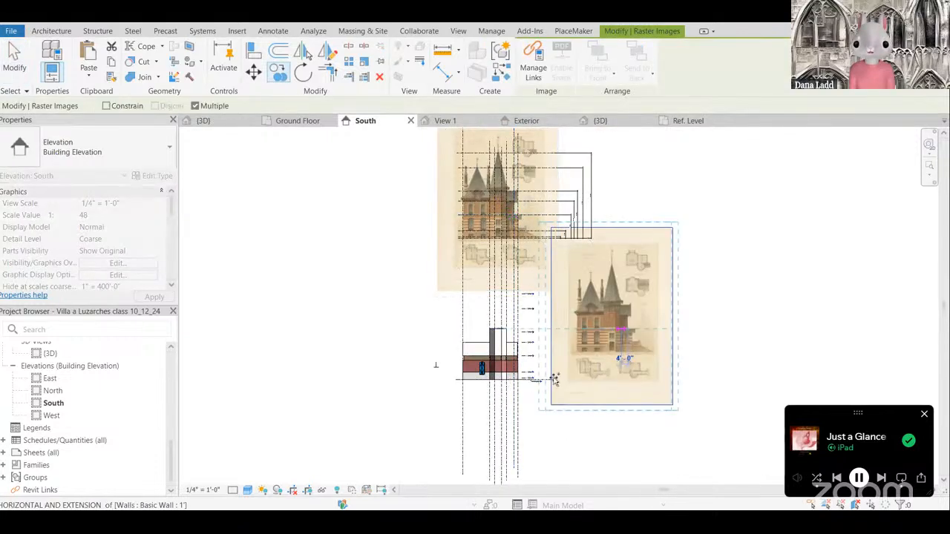
{"action": "scroll", "coordinate": [634, 341], "scroll_direction": "up", "scroll_amount": 2}
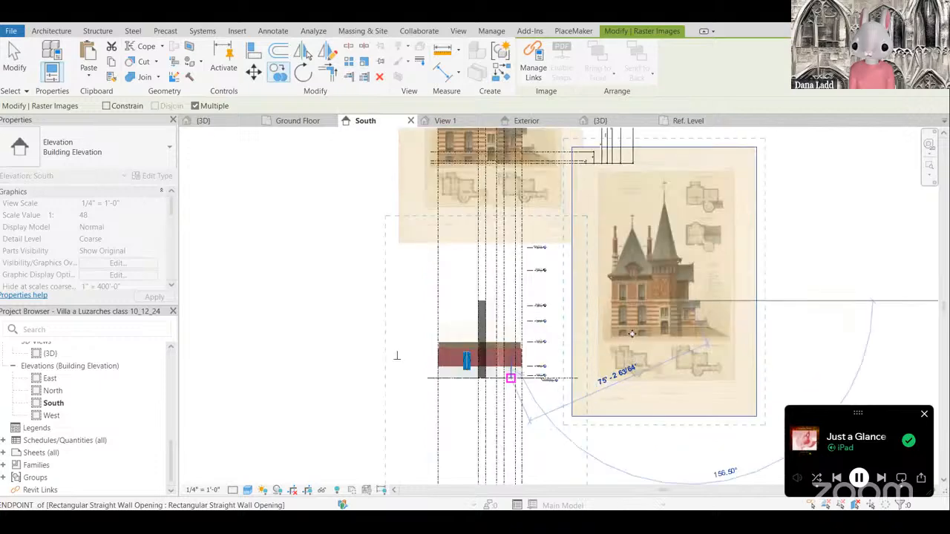
{"action": "scroll", "coordinate": [512, 380], "scroll_direction": "up", "scroll_amount": 1}
{"action": "key", "text": "Escape"}
Step: Nudge the copied reference image downward so its ground line sits near the model's ground level
{"action": "key", "text": "Down"}
{"action": "key", "text": "Down"}
{"action": "key", "text": "Down"}
{"action": "key", "text": "Down"}
{"action": "key", "text": "Down"}
{"action": "key", "text": "Down"}
{"action": "key", "text": "Down"}
{"action": "key", "text": "Down"}
{"action": "key", "text": "Down"}
{"action": "key", "text": "Down"}
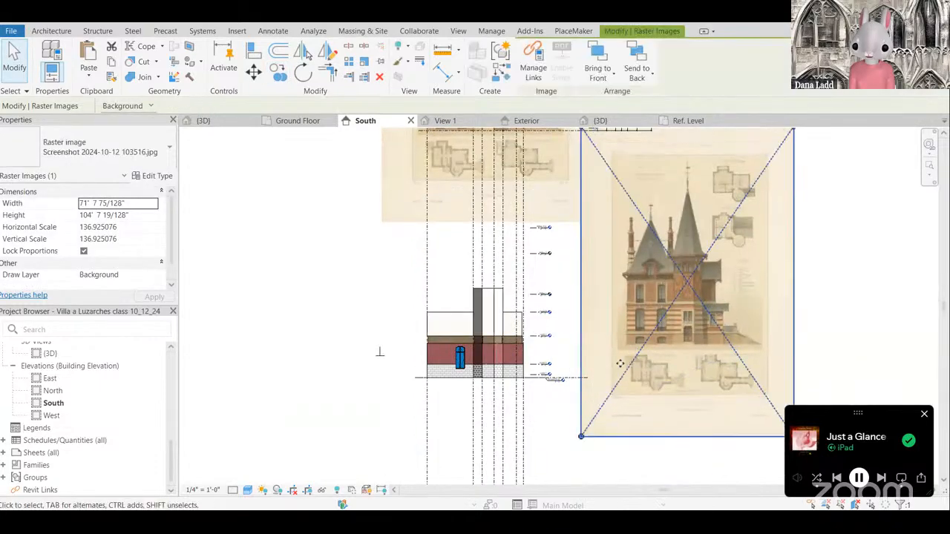
{"action": "key", "text": "Down"}
{"action": "key", "text": "Down"}
{"action": "scroll", "coordinate": [549, 393], "scroll_direction": "up", "scroll_amount": 3}
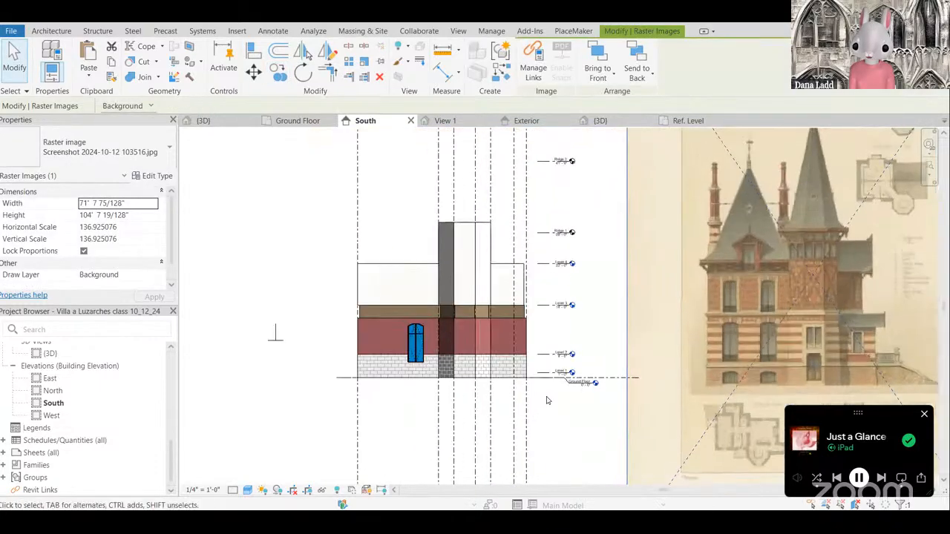
{"action": "scroll", "coordinate": [526, 378], "scroll_direction": "down", "scroll_amount": 1}
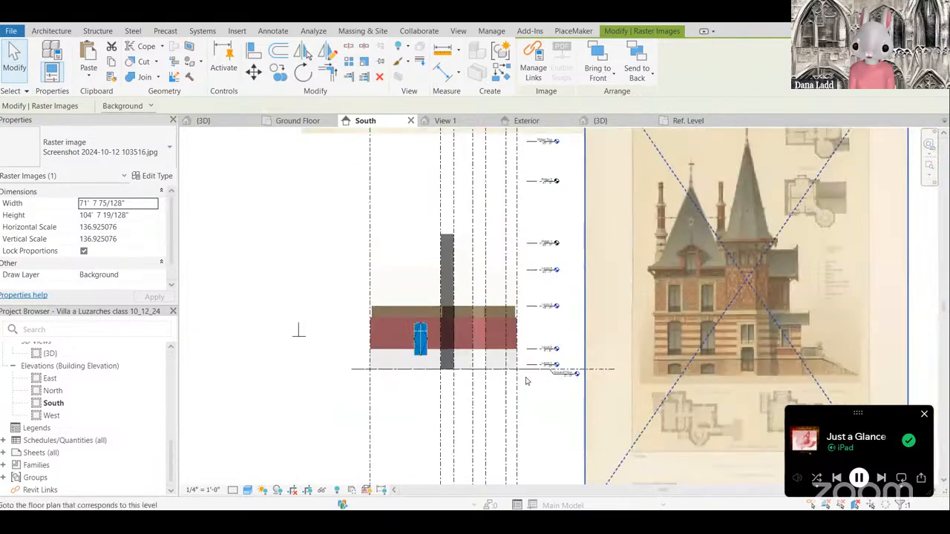
Step: Open the arched window type's Glass Panel Material and review the Glass material's appearance and graphics settings
{"action": "scroll", "coordinate": [306, 230], "scroll_direction": "up", "scroll_amount": 3}
{"action": "left_click", "coordinate": [224, 320]}
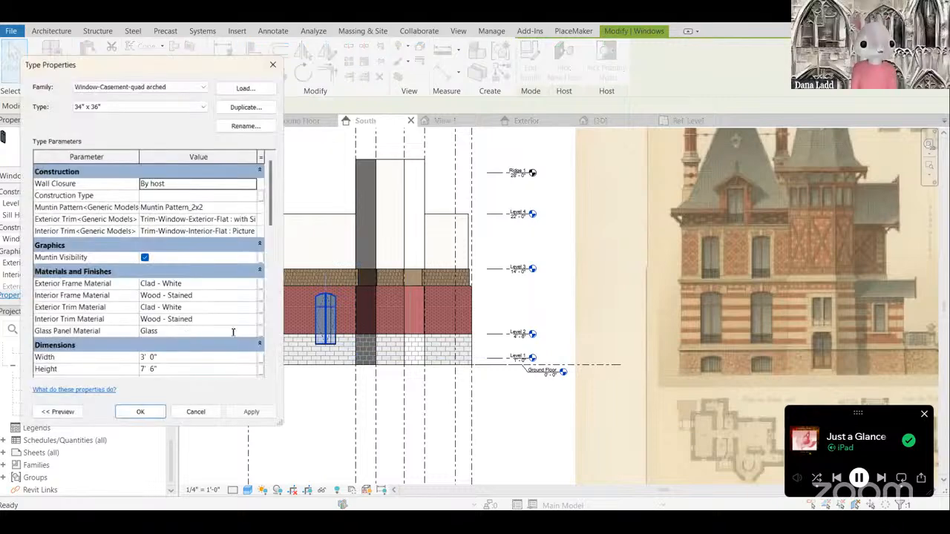
{"action": "left_click", "coordinate": [250, 333]}
{"action": "left_click", "coordinate": [253, 332]}
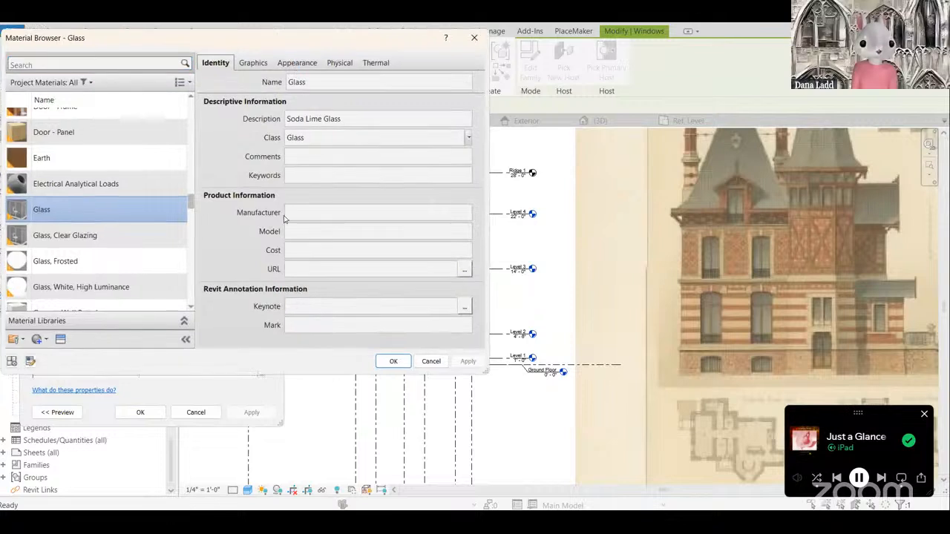
{"action": "left_click", "coordinate": [295, 63]}
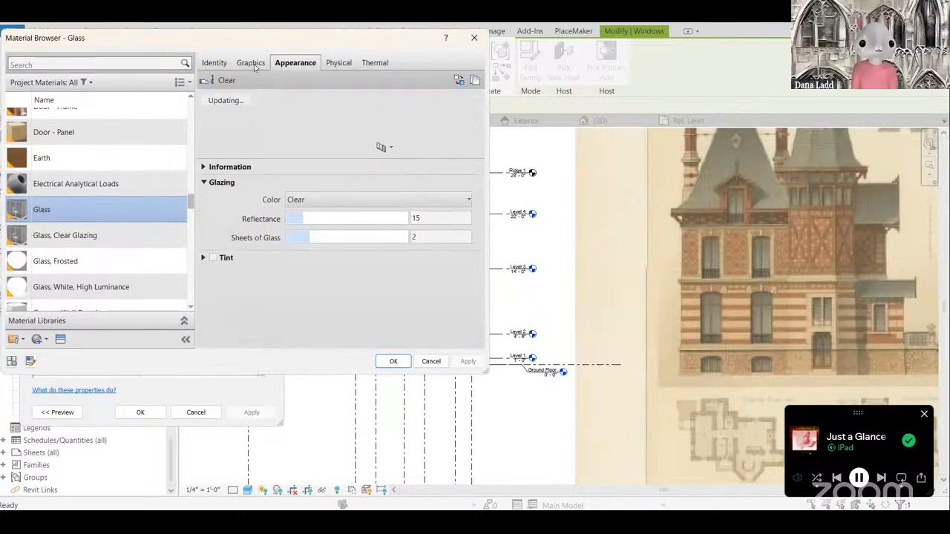
{"action": "left_click", "coordinate": [337, 63]}
{"action": "left_click", "coordinate": [374, 62]}
{"action": "left_click", "coordinate": [250, 62]}
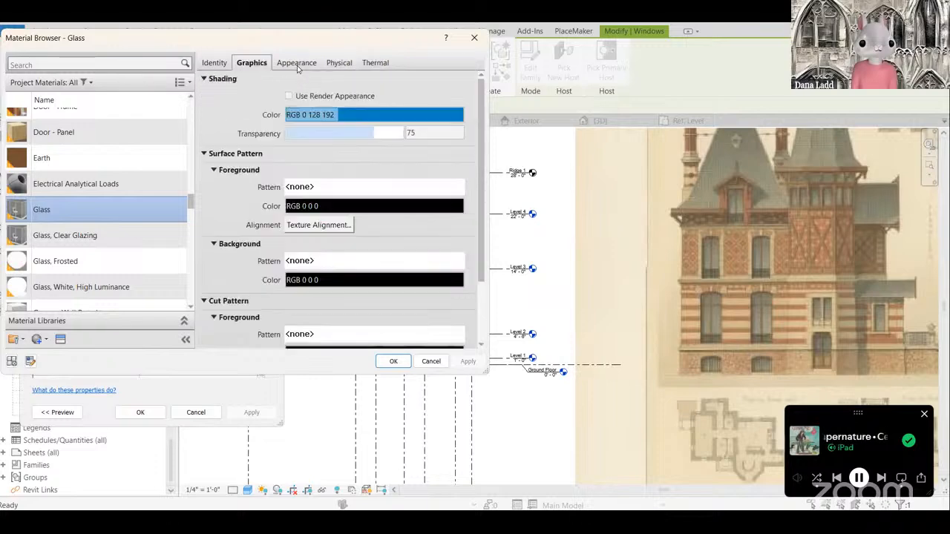
{"action": "left_click", "coordinate": [295, 63]}
{"action": "left_click", "coordinate": [251, 64]}
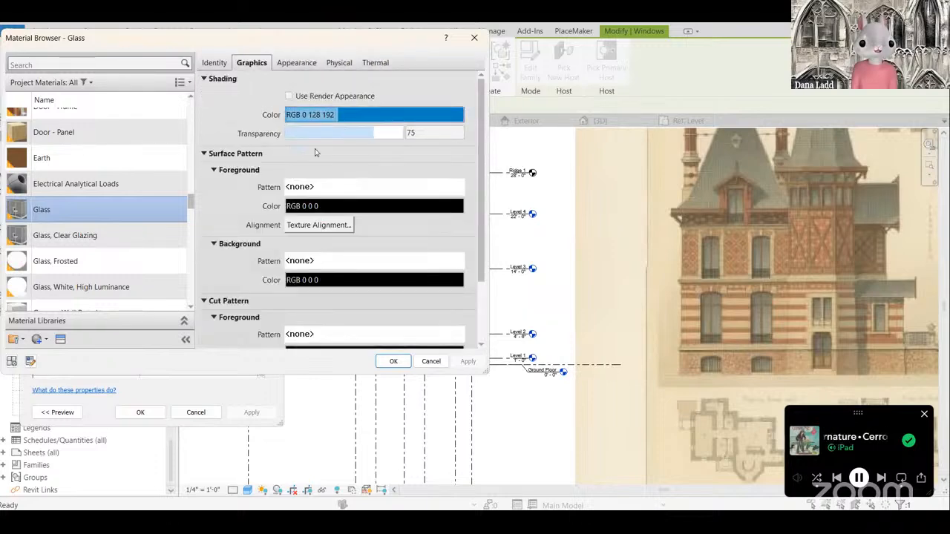
Step: Set the Glass material's shading color to RGB 53 158 176 and apply it to the window type
{"action": "left_click", "coordinate": [374, 114]}
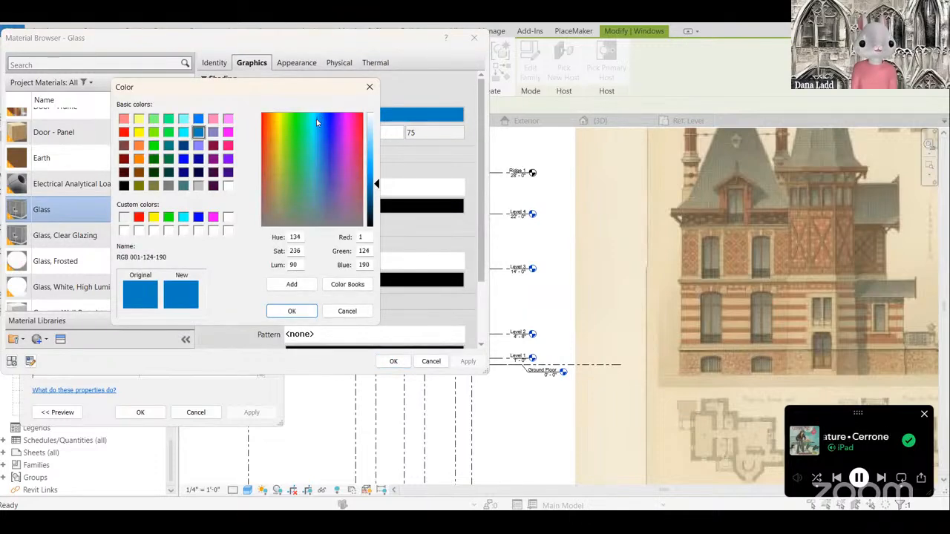
{"action": "left_click", "coordinate": [316, 118]}
{"action": "left_click_drag", "start_coordinate": [315, 123], "coordinate": [315, 169]}
{"action": "left_click", "coordinate": [318, 123]}
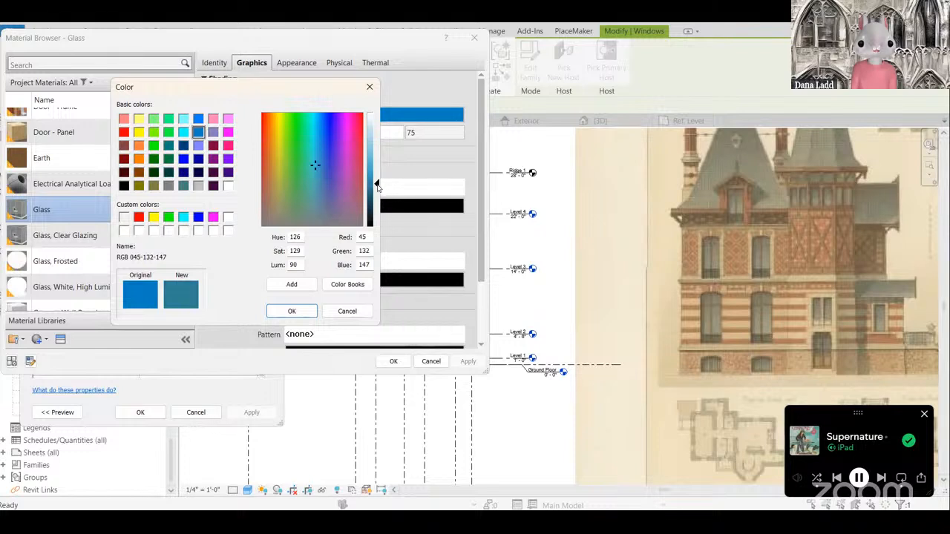
{"action": "mouse_move", "coordinate": [379, 185]}
{"action": "left_mouse_down"}
{"action": "mouse_move", "coordinate": [380, 169]}
{"action": "mouse_move", "coordinate": [378, 180]}
{"action": "left_mouse_up"}
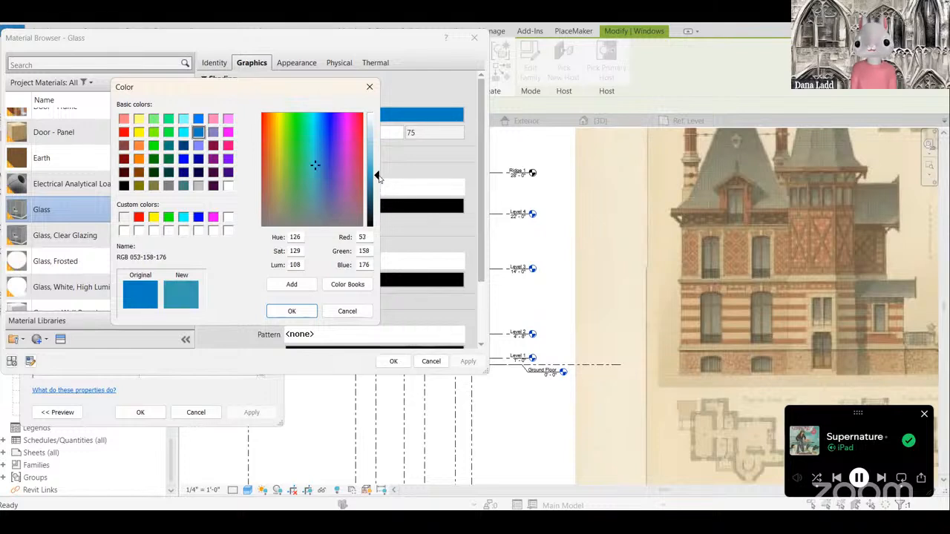
{"action": "left_click", "coordinate": [304, 313]}
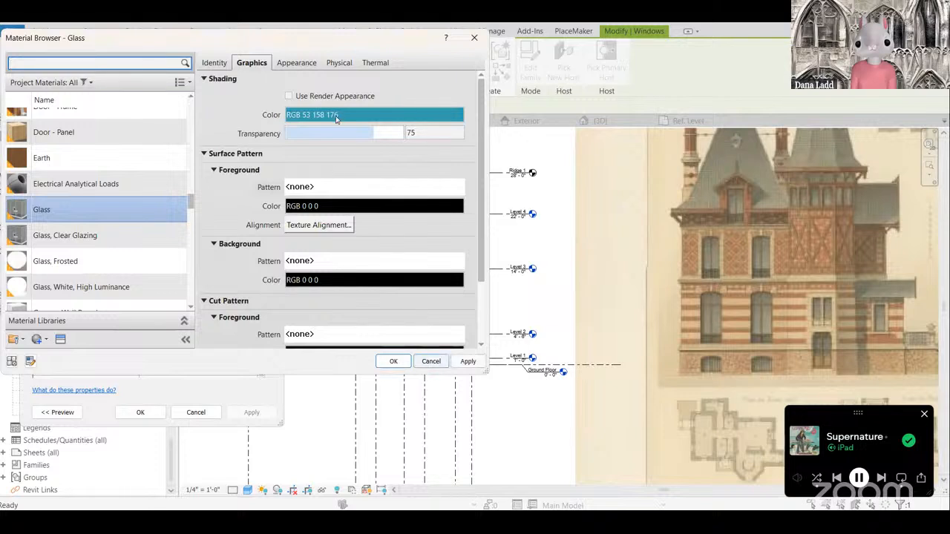
{"action": "left_click", "coordinate": [301, 66]}
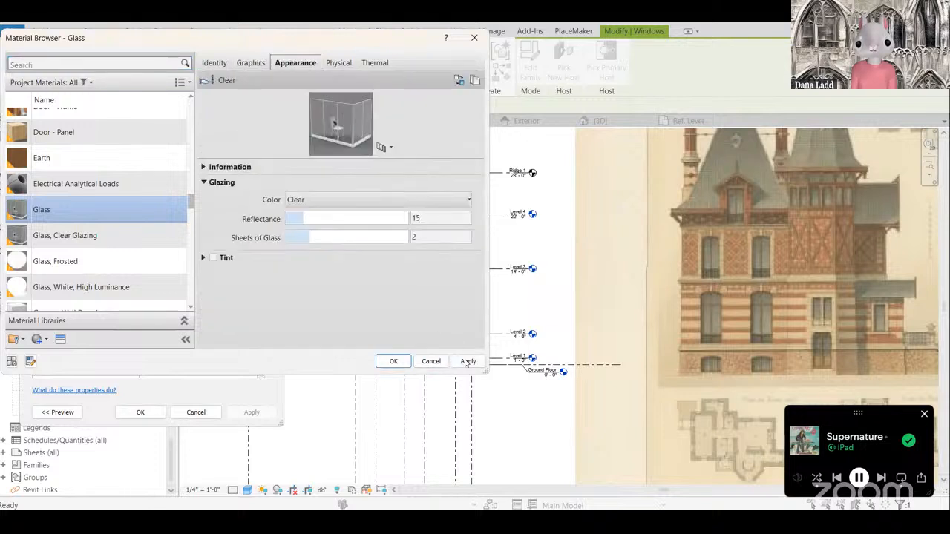
{"action": "left_click", "coordinate": [468, 362]}
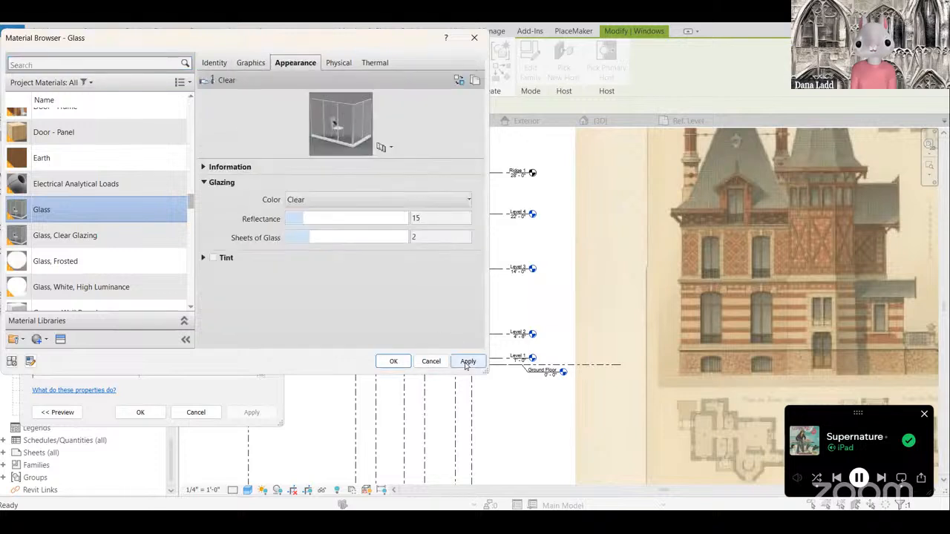
{"action": "left_click", "coordinate": [393, 361]}
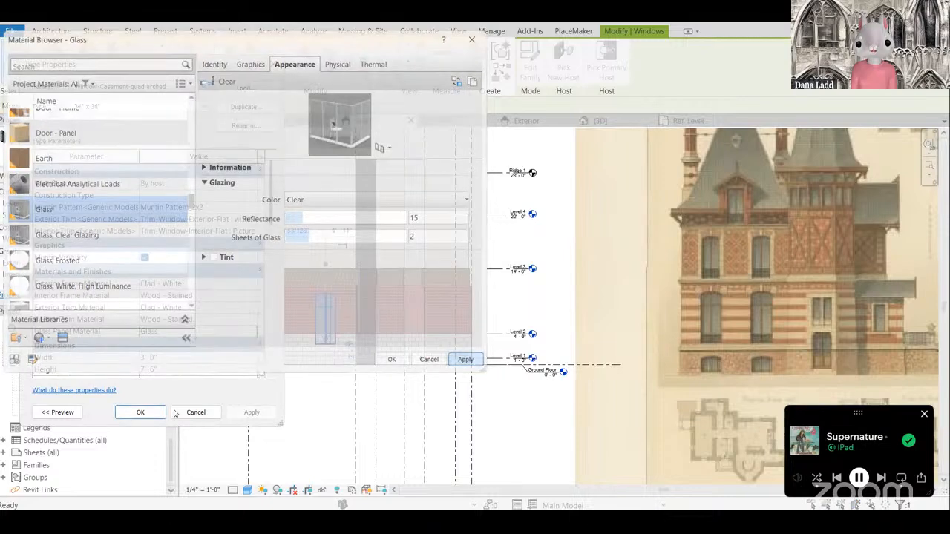
{"action": "left_click", "coordinate": [134, 413]}
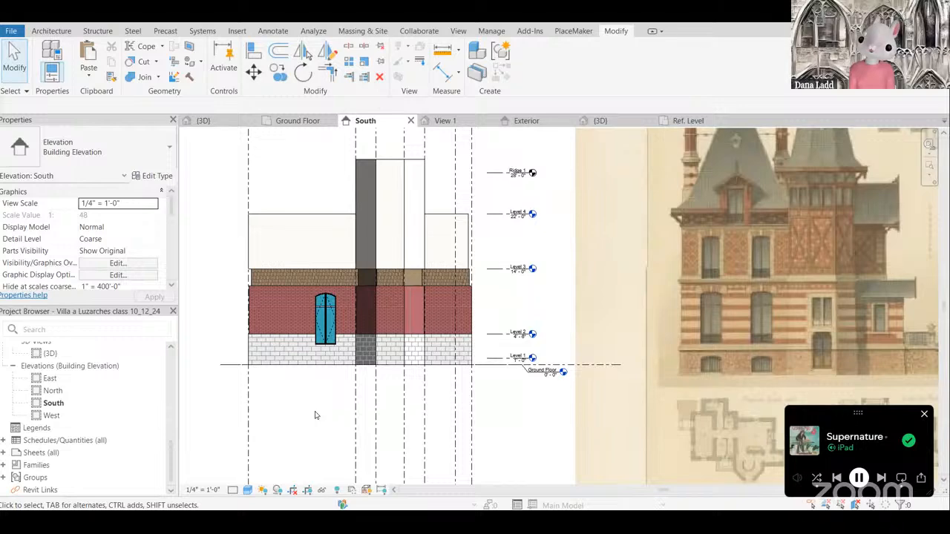
Step: Examine the recolored arched window in the South elevation against the brick and stone walls
{"action": "scroll", "coordinate": [286, 319], "scroll_direction": "up", "scroll_amount": 3}
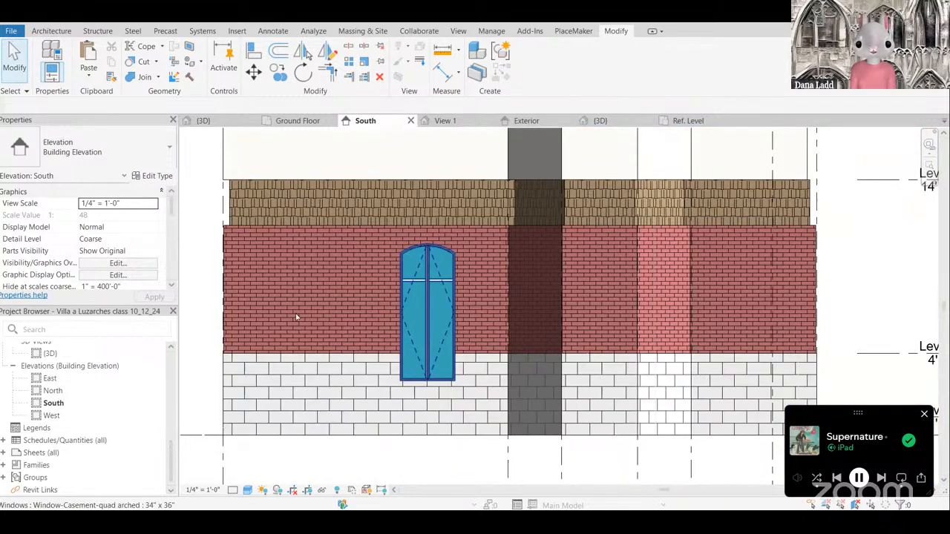
{"action": "scroll", "coordinate": [296, 313], "scroll_direction": "down", "scroll_amount": 4}
{"action": "scroll", "coordinate": [402, 257], "scroll_direction": "up", "scroll_amount": 4}
{"action": "left_click", "coordinate": [402, 257]}
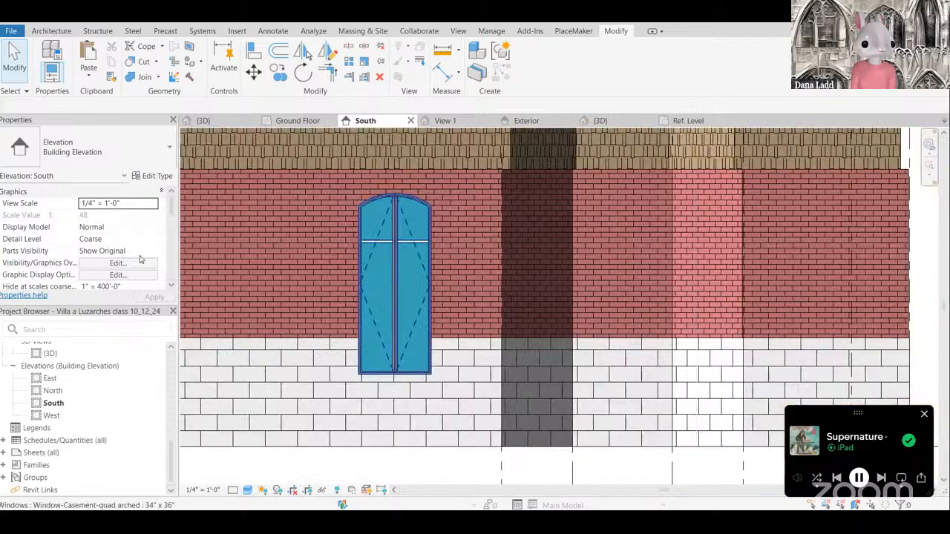
{"action": "scroll", "coordinate": [139, 259], "scroll_direction": "up", "scroll_amount": 5}
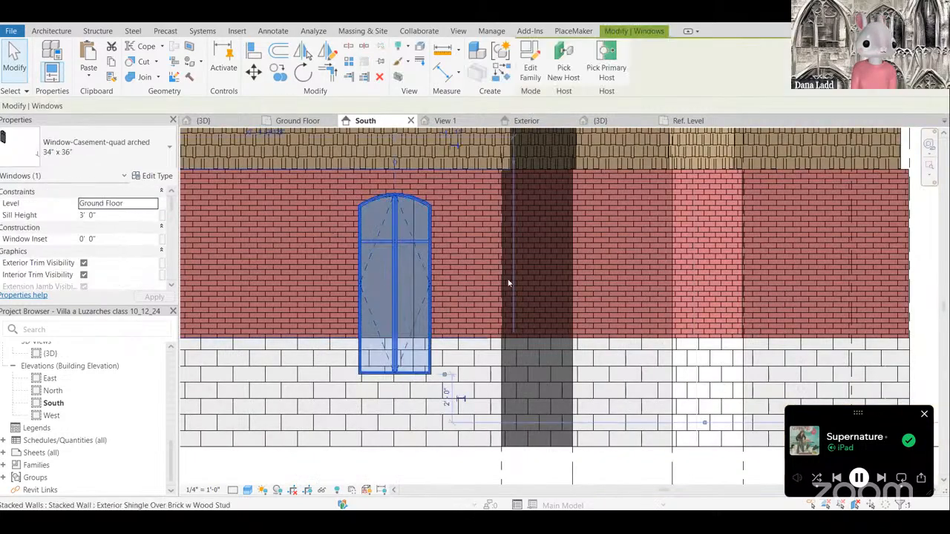
{"action": "scroll", "coordinate": [541, 297], "scroll_direction": "down", "scroll_amount": 1}
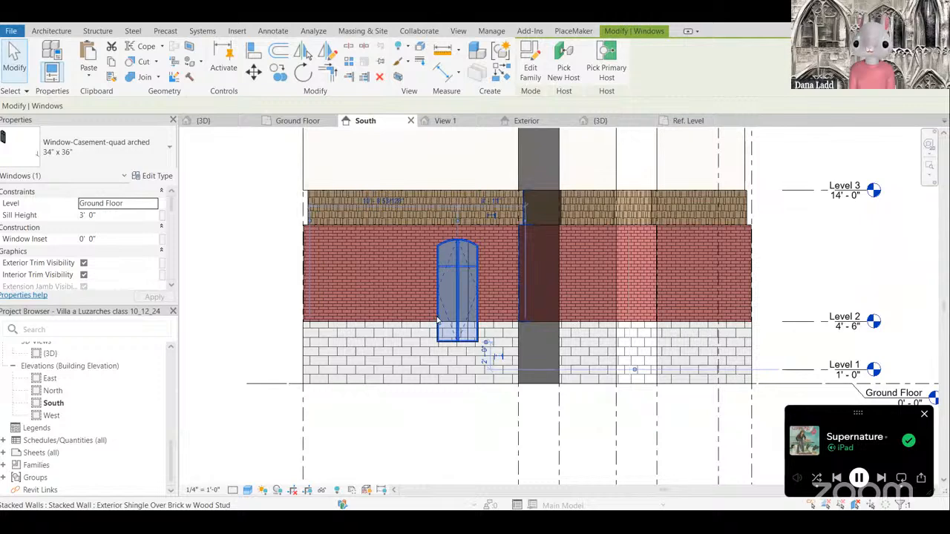
{"action": "key", "text": "Escape"}
{"action": "scroll", "coordinate": [427, 310], "scroll_direction": "down", "scroll_amount": 5}
{"action": "scroll", "coordinate": [418, 315], "scroll_direction": "up", "scroll_amount": 2}
Step: Copy the arched window horizontally toward the left end of the same brick wall
{"action": "left_click", "coordinate": [453, 293]}
{"action": "scroll", "coordinate": [352, 298], "scroll_direction": "up", "scroll_amount": 4}
{"action": "left_click", "coordinate": [279, 72]}
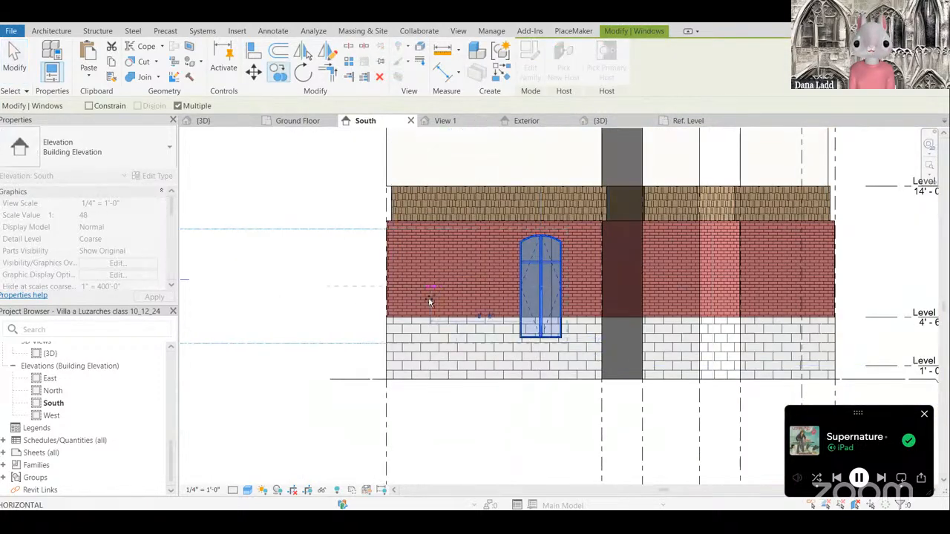
{"action": "left_click", "coordinate": [431, 295]}
{"action": "scroll", "coordinate": [430, 312], "scroll_direction": "down", "scroll_amount": 4}
{"action": "key", "text": "Escape"}
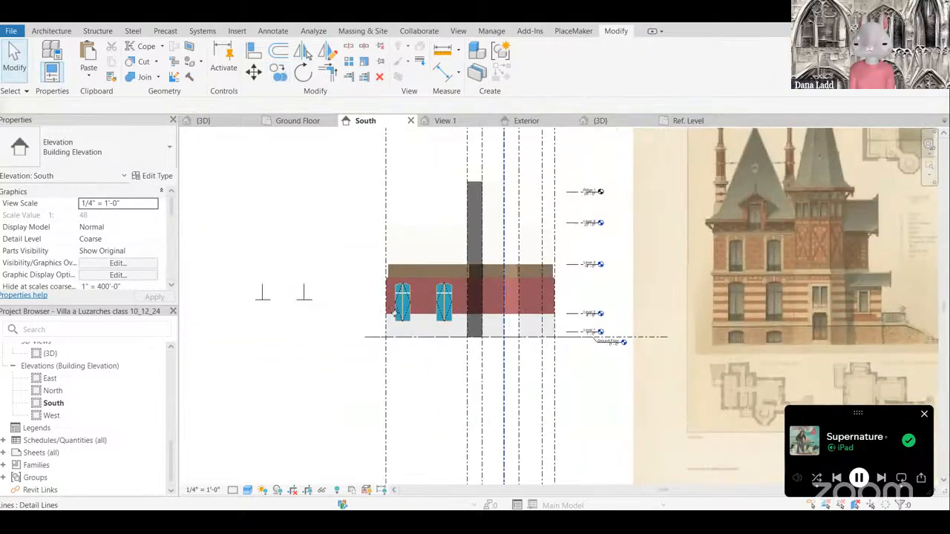
Step: Move the two arched windows closer together with level sills, following the window spacing in the reference drawing
{"action": "scroll", "coordinate": [454, 316], "scroll_direction": "up", "scroll_amount": 1}
{"action": "left_click_drag", "start_coordinate": [396, 321], "coordinate": [398, 325]}
{"action": "key", "text": "Escape"}
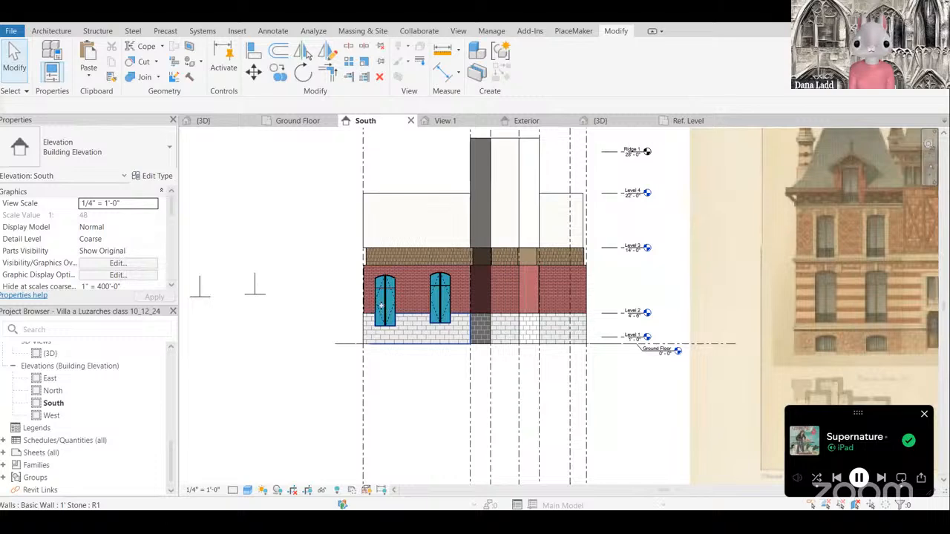
{"action": "scroll", "coordinate": [380, 305], "scroll_direction": "up", "scroll_amount": 2}
{"action": "left_click", "coordinate": [397, 330]}
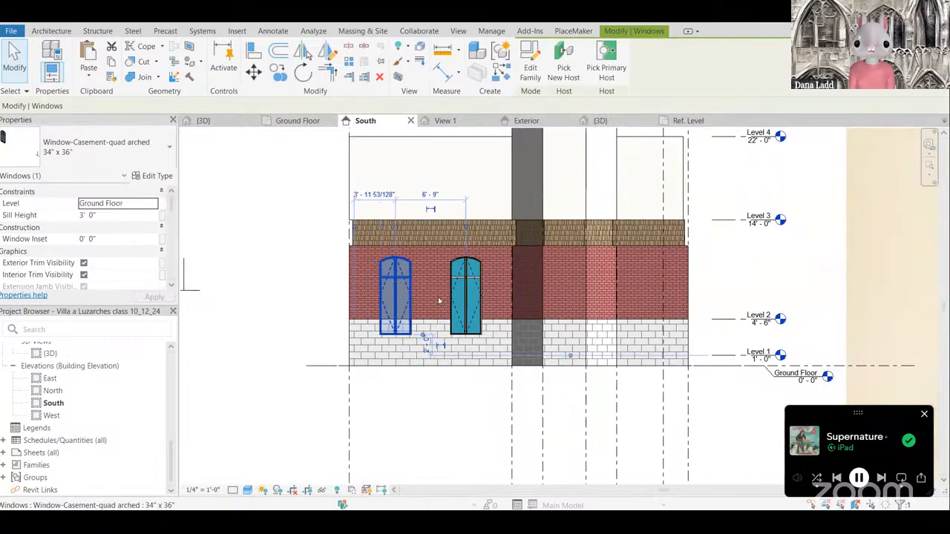
{"action": "scroll", "coordinate": [410, 286], "scroll_direction": "down", "scroll_amount": 2}
{"action": "key", "text": "Escape"}
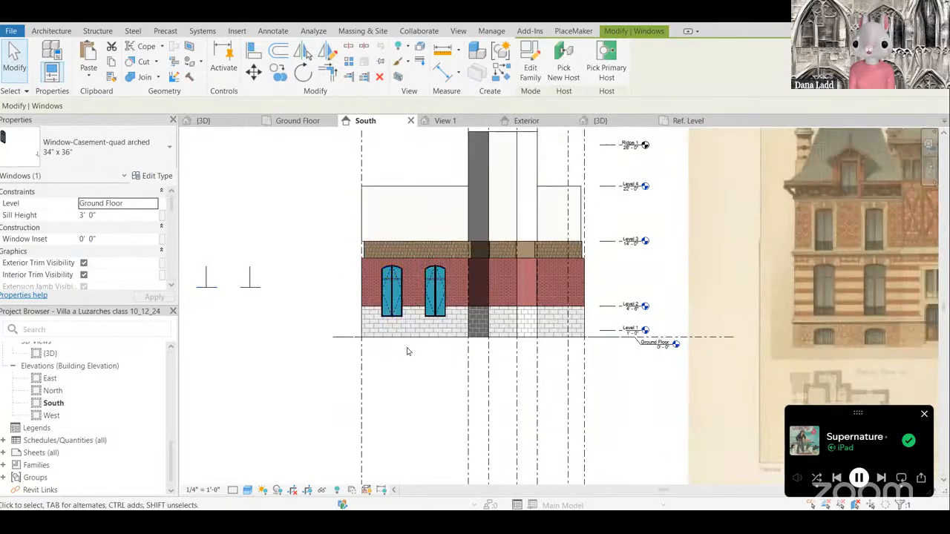
{"action": "scroll", "coordinate": [408, 356], "scroll_direction": "down", "scroll_amount": 2}
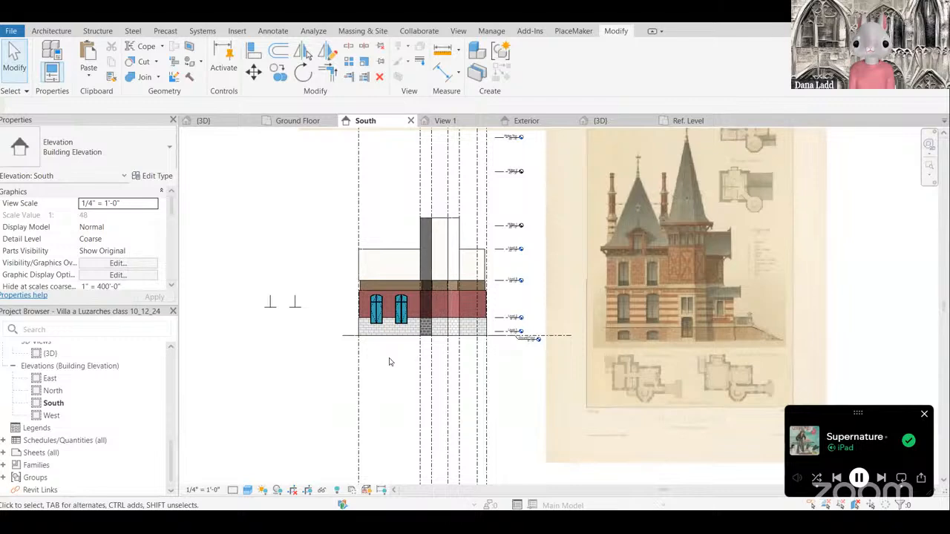
Step: Set both arched windows' level to Level 2 with a sill height of 0
{"action": "scroll", "coordinate": [609, 329], "scroll_direction": "up", "scroll_amount": 2}
{"action": "scroll", "coordinate": [705, 312], "scroll_direction": "up", "scroll_amount": 2}
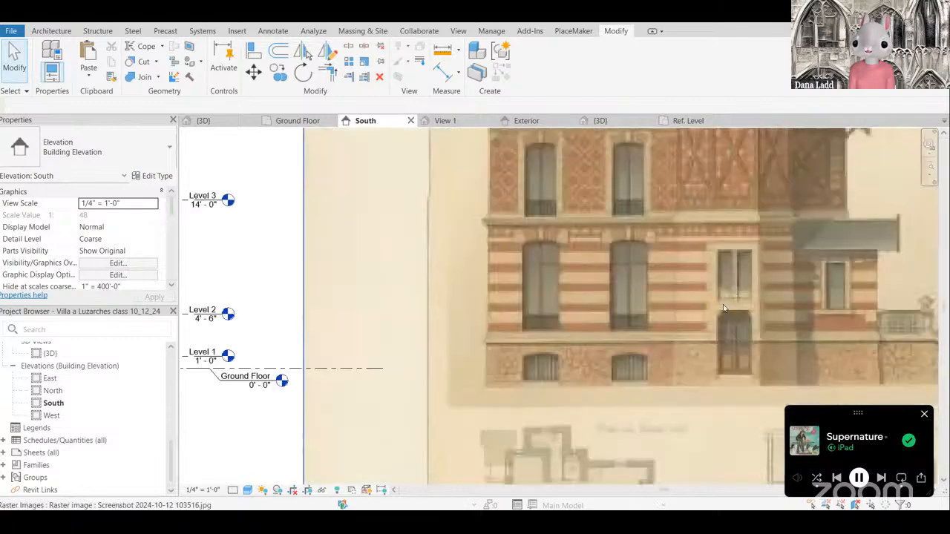
{"action": "scroll", "coordinate": [428, 320], "scroll_direction": "down", "scroll_amount": 2}
{"action": "middle_click_drag", "start_coordinate": [389, 291], "coordinate": [757, 284]}
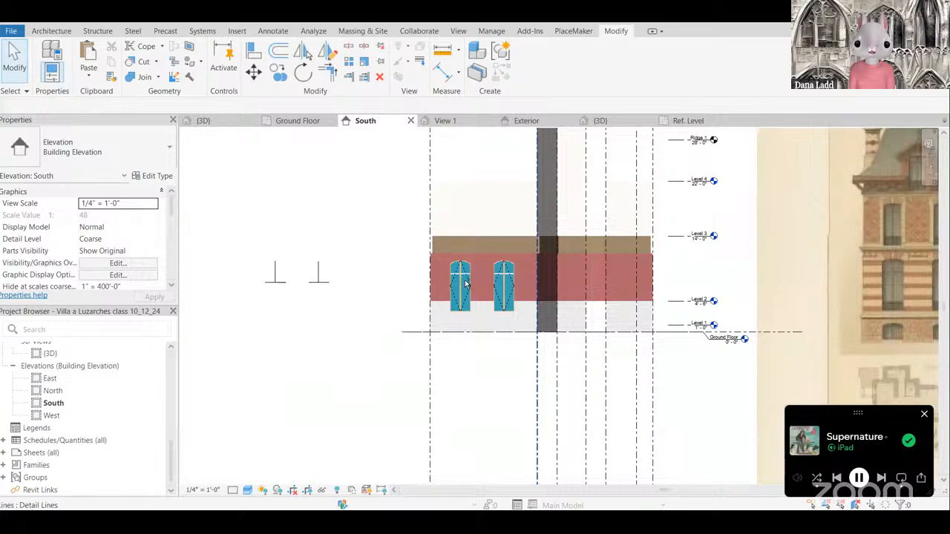
{"action": "scroll", "coordinate": [460, 284], "scroll_direction": "up", "scroll_amount": 2}
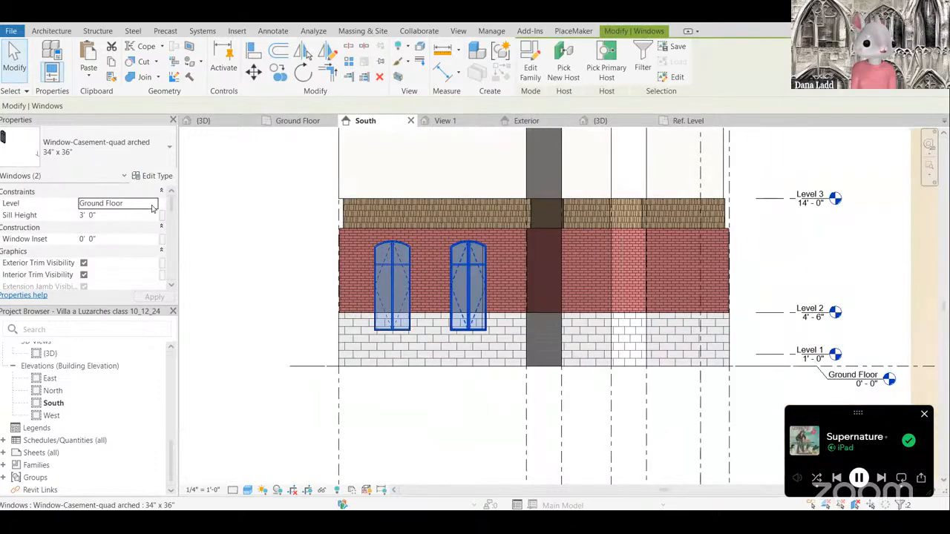
{"action": "left_click", "coordinate": [152, 210]}
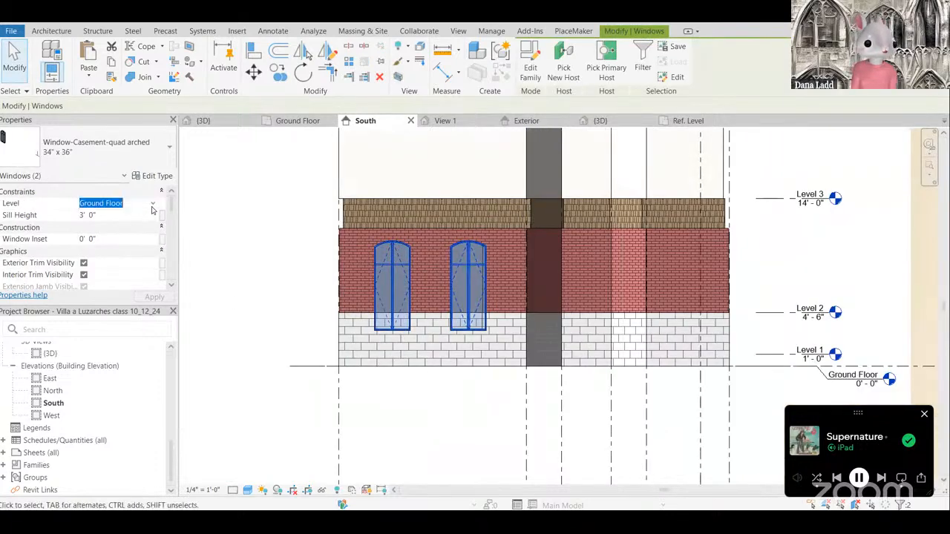
{"action": "left_click", "coordinate": [153, 204]}
{"action": "left_click", "coordinate": [119, 236]}
{"action": "left_click", "coordinate": [57, 217]}
{"action": "type", "text": "0"}
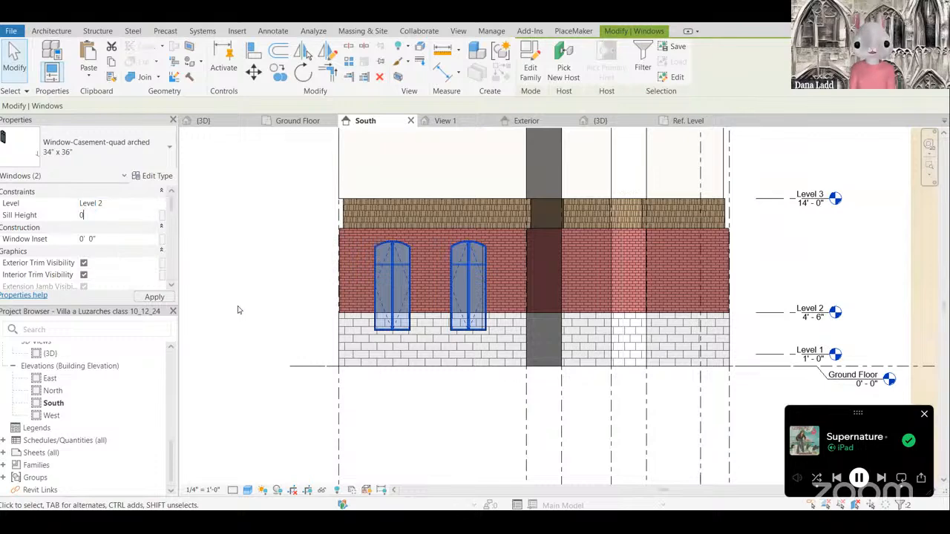
{"action": "left_click", "coordinate": [422, 398]}
Step: Compare the size, sill position and spacing of the two arched windows with the facade in the reference drawing
{"action": "scroll", "coordinate": [364, 362], "scroll_direction": "down", "scroll_amount": 5}
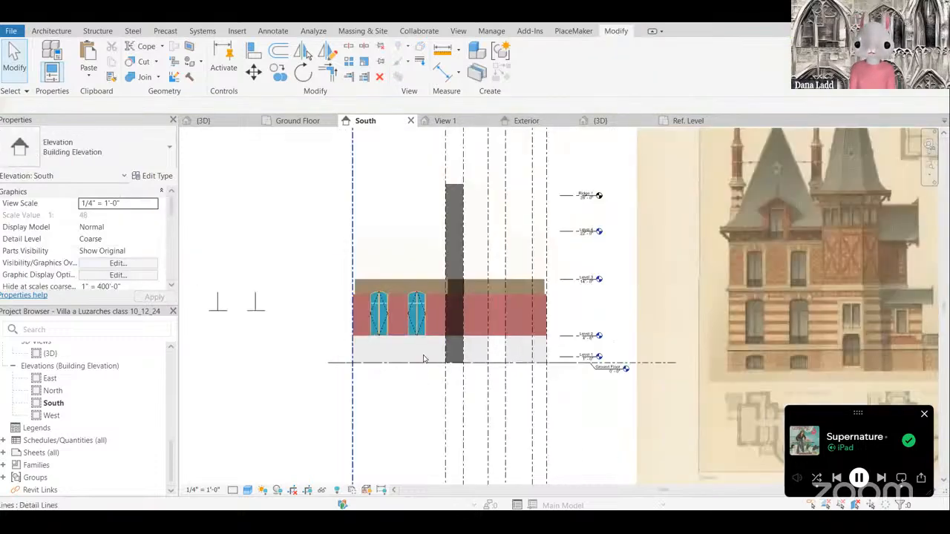
{"action": "scroll", "coordinate": [386, 381], "scroll_direction": "down", "scroll_amount": 2}
{"action": "scroll", "coordinate": [388, 386], "scroll_direction": "up", "scroll_amount": 2}
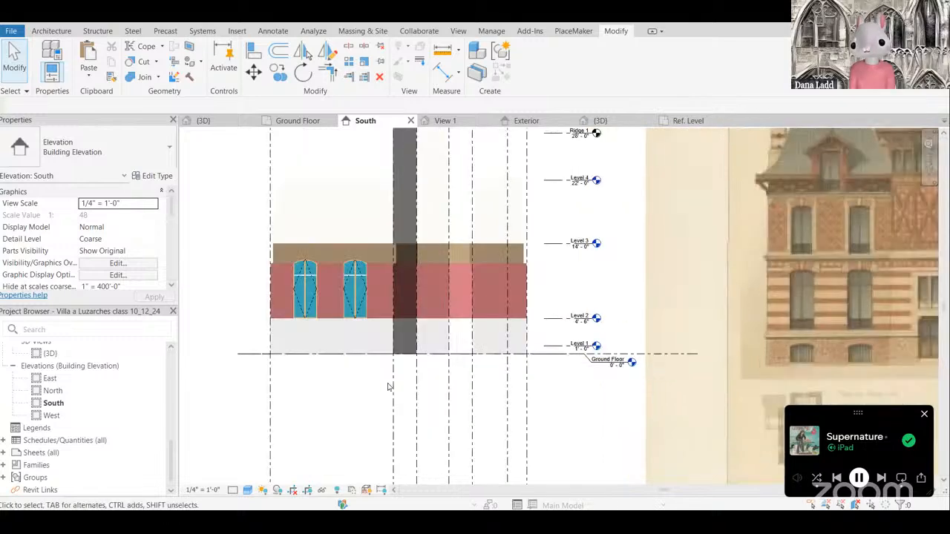
{"action": "scroll", "coordinate": [387, 386], "scroll_direction": "down", "scroll_amount": 3}
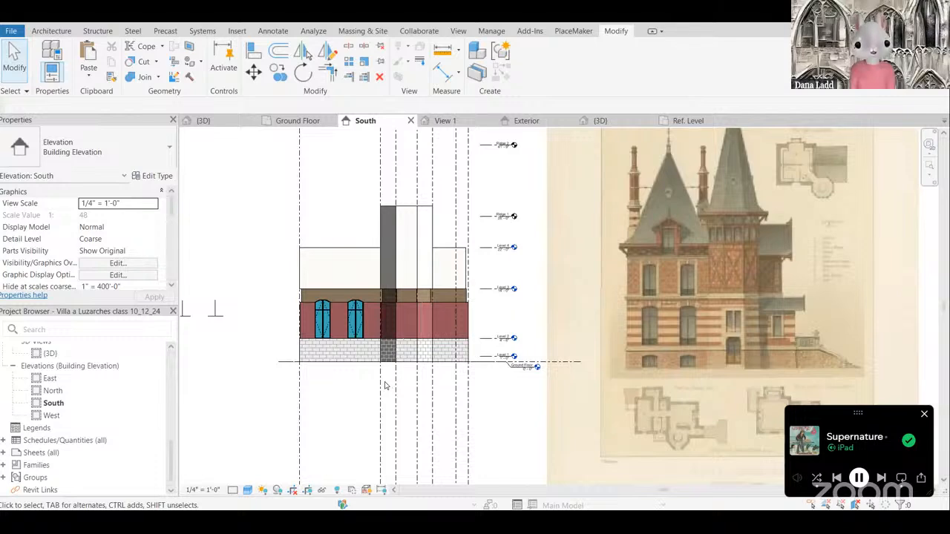
{"action": "scroll", "coordinate": [342, 381], "scroll_direction": "up", "scroll_amount": 3}
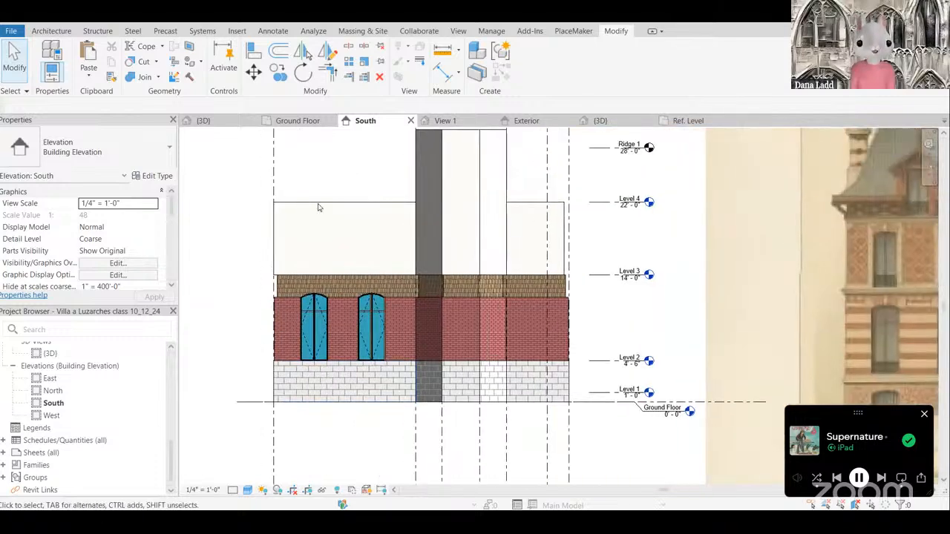
{"action": "left_click", "coordinate": [319, 209]}
{"action": "key", "text": "Escape"}
{"action": "scroll", "coordinate": [354, 380], "scroll_direction": "down", "scroll_amount": 5}
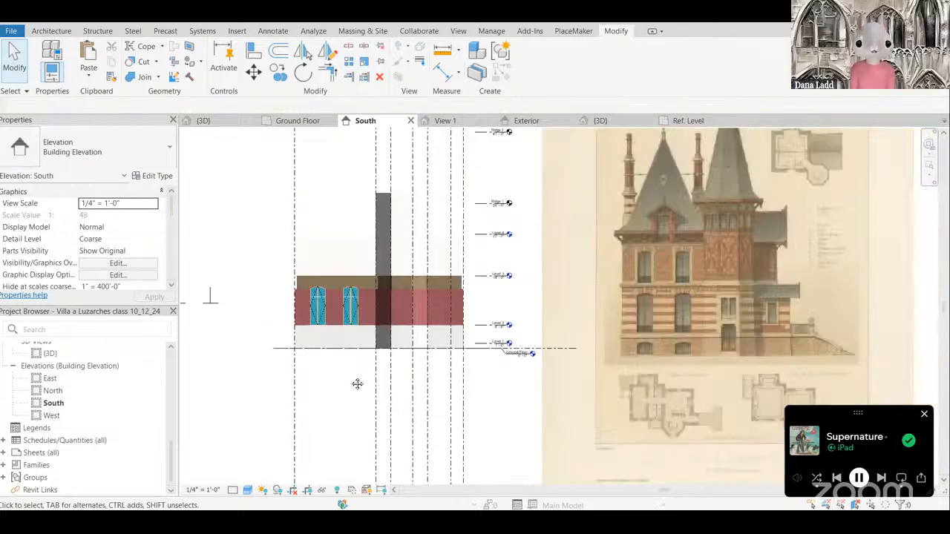
{"action": "scroll", "coordinate": [613, 341], "scroll_direction": "up", "scroll_amount": 2}
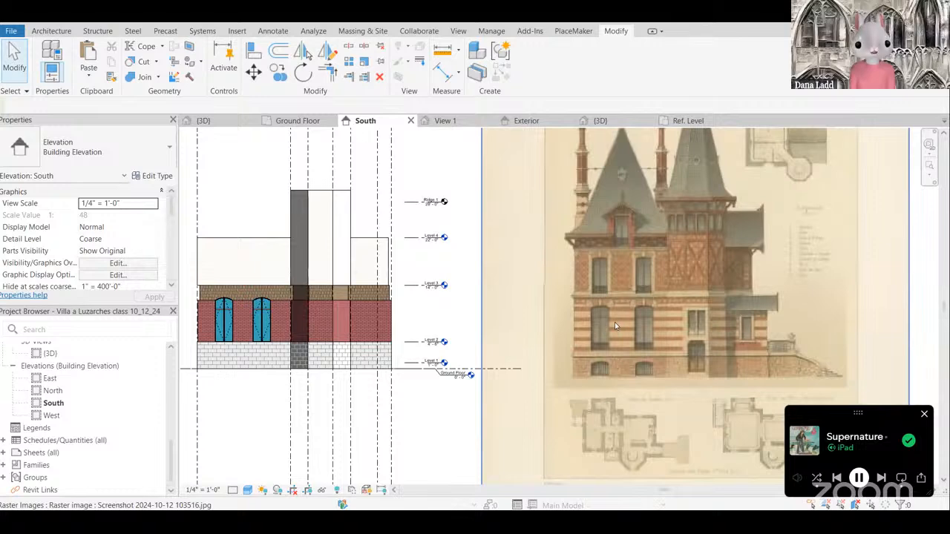
{"action": "scroll", "coordinate": [615, 324], "scroll_direction": "down", "scroll_amount": 1}
{"action": "scroll", "coordinate": [383, 345], "scroll_direction": "up", "scroll_amount": 1}
{"action": "left_click", "coordinate": [353, 309]}
{"action": "scroll", "coordinate": [265, 336], "scroll_direction": "up", "scroll_amount": 2}
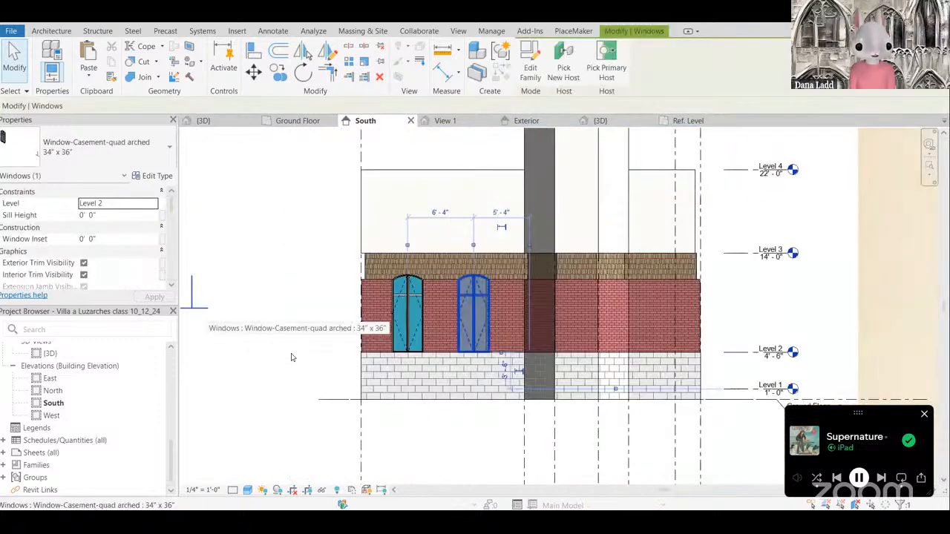
{"action": "scroll", "coordinate": [292, 341], "scroll_direction": "down", "scroll_amount": 2}
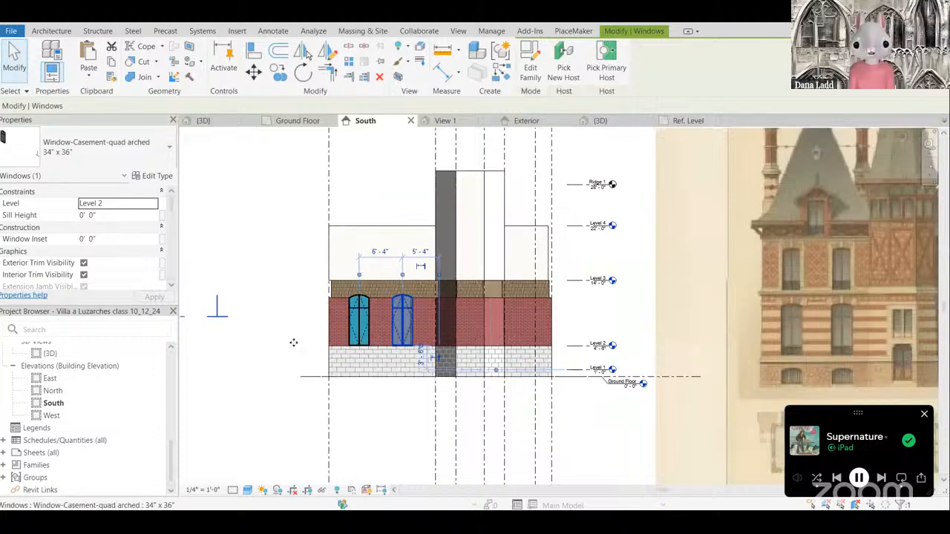